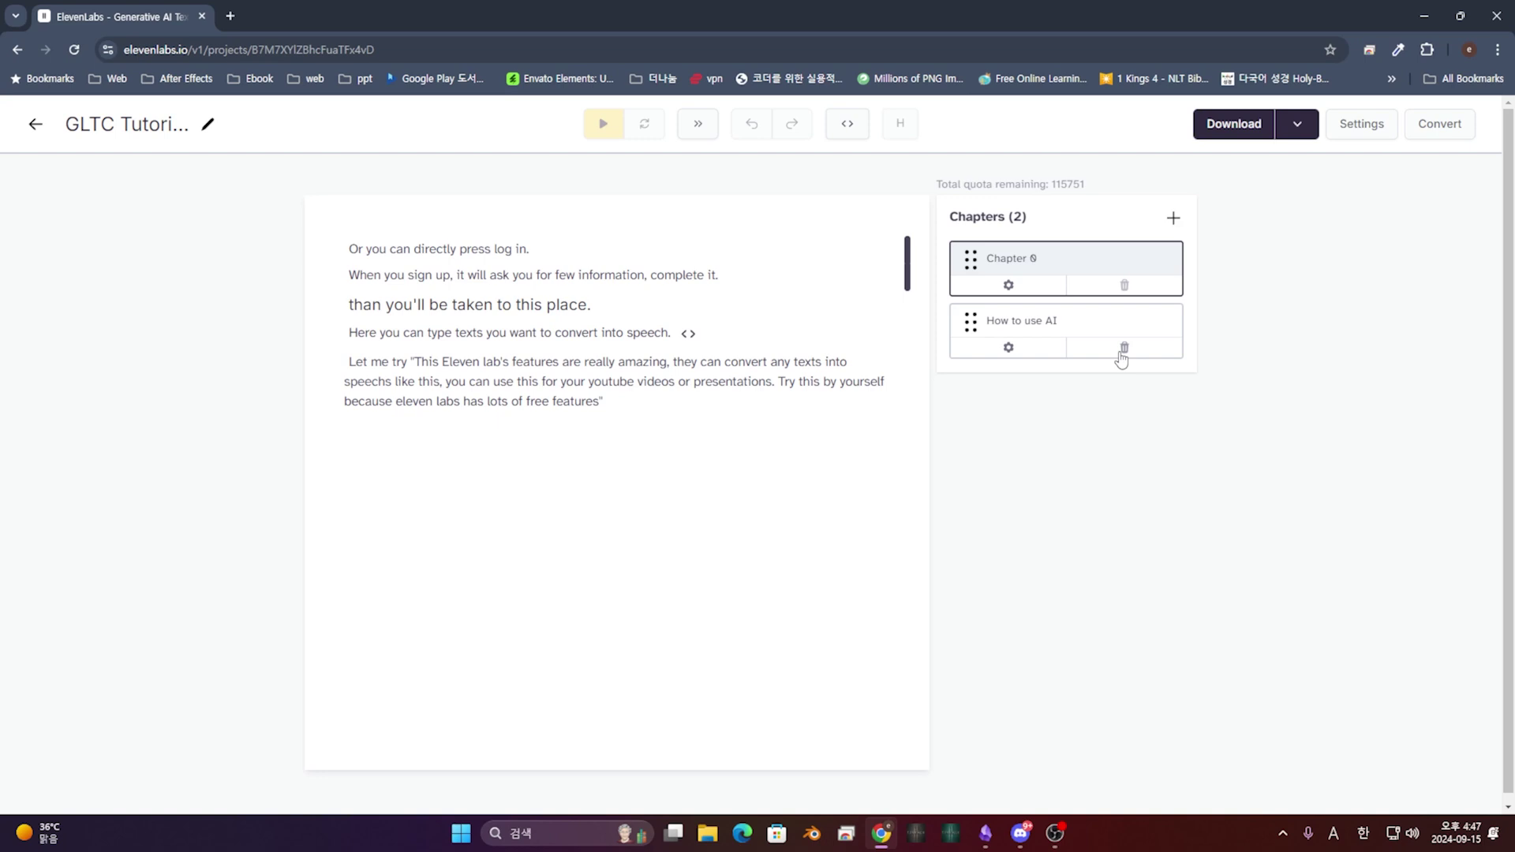
# Step: Play the first paragraph, "Or you can directly press log in.", and regenerate its audio
pyautogui.click(615, 129)
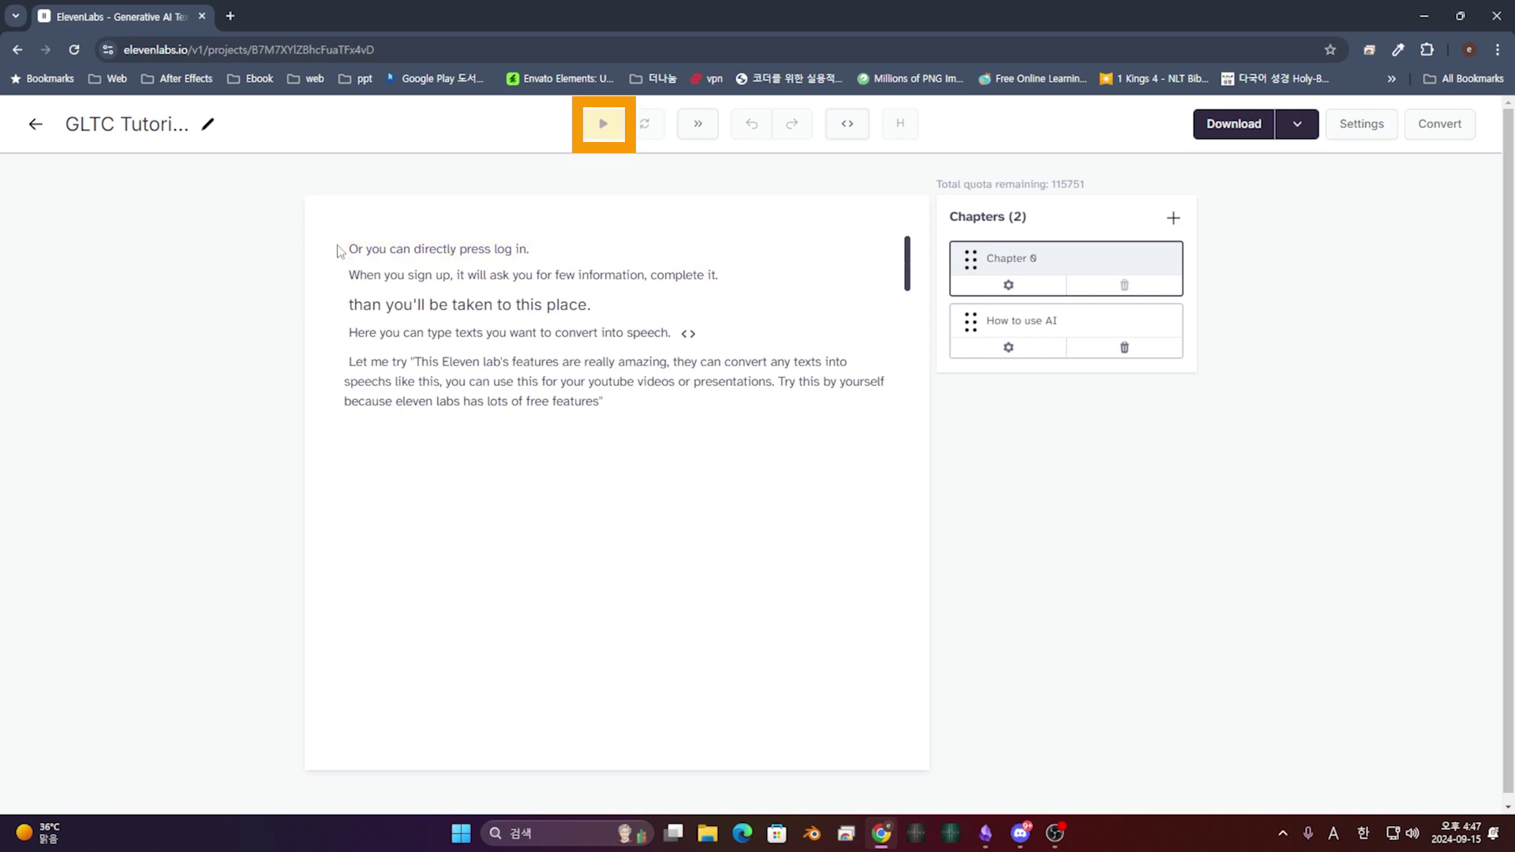
pyautogui.click(440, 248)
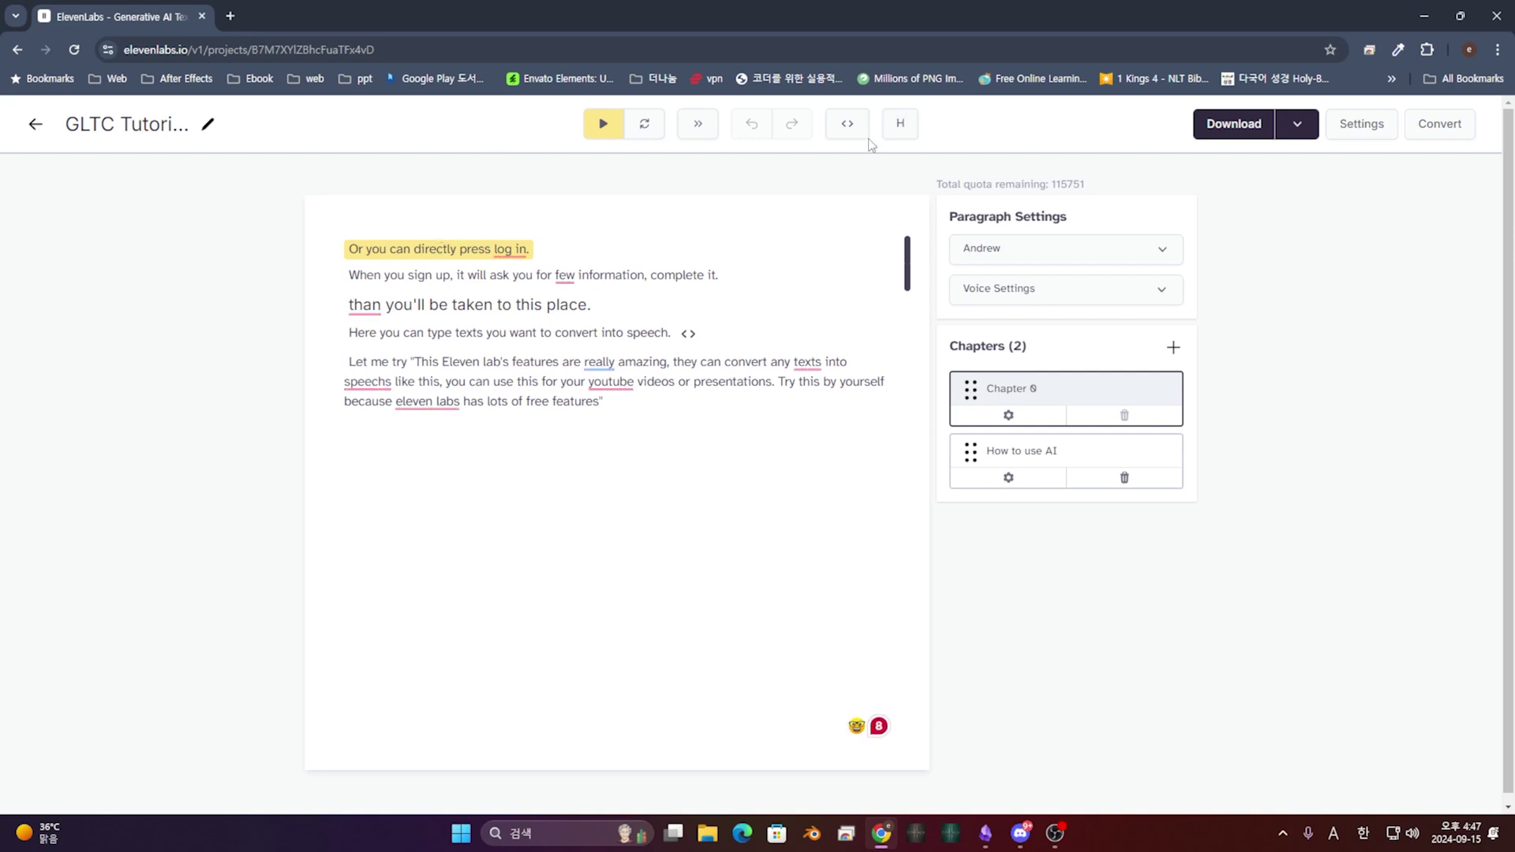
pyautogui.click(593, 136)
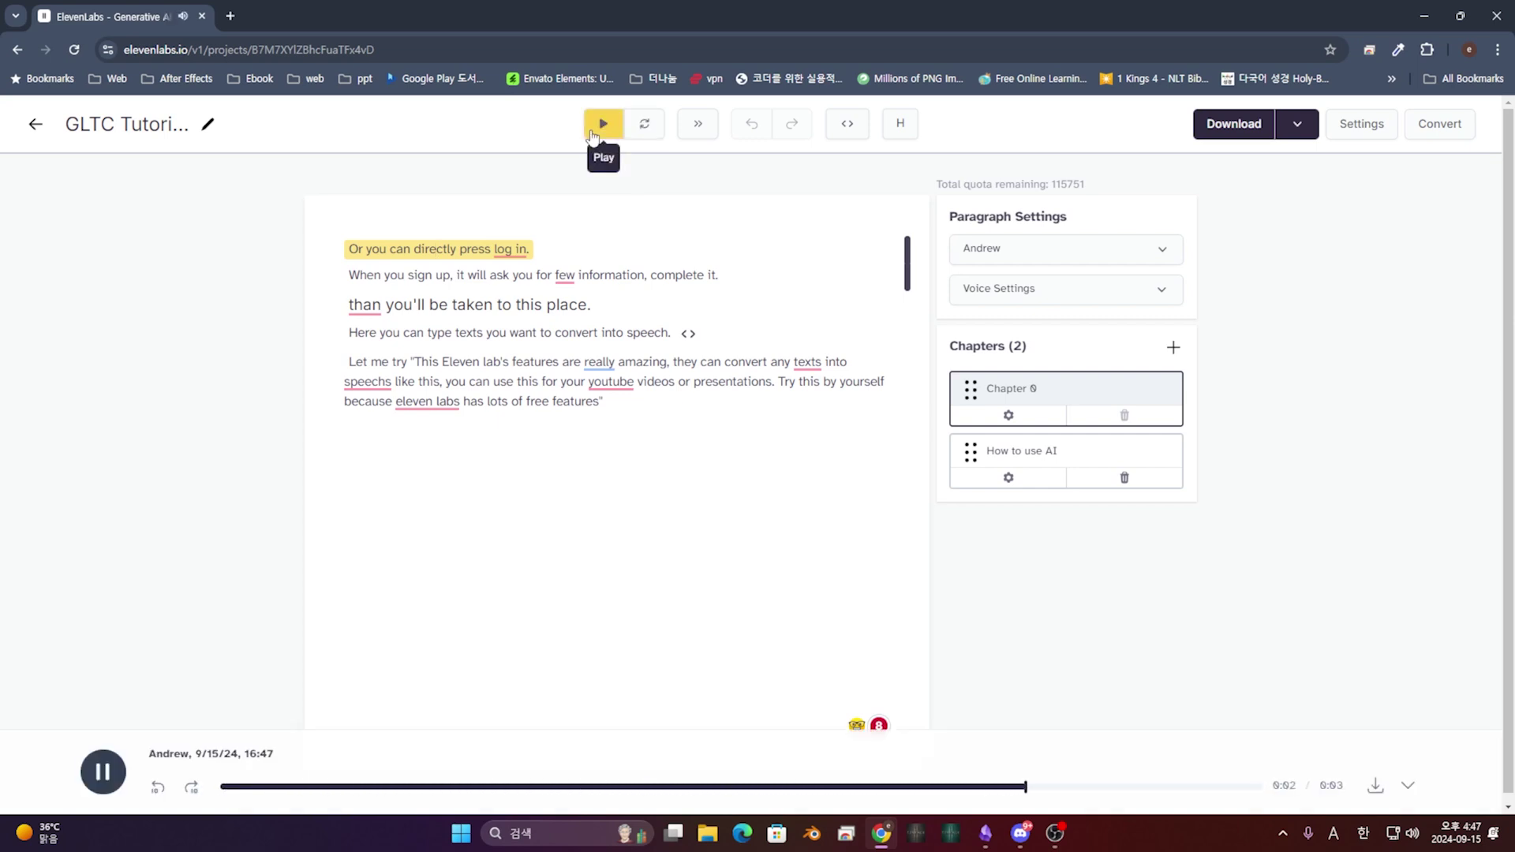
pyautogui.click(645, 125)
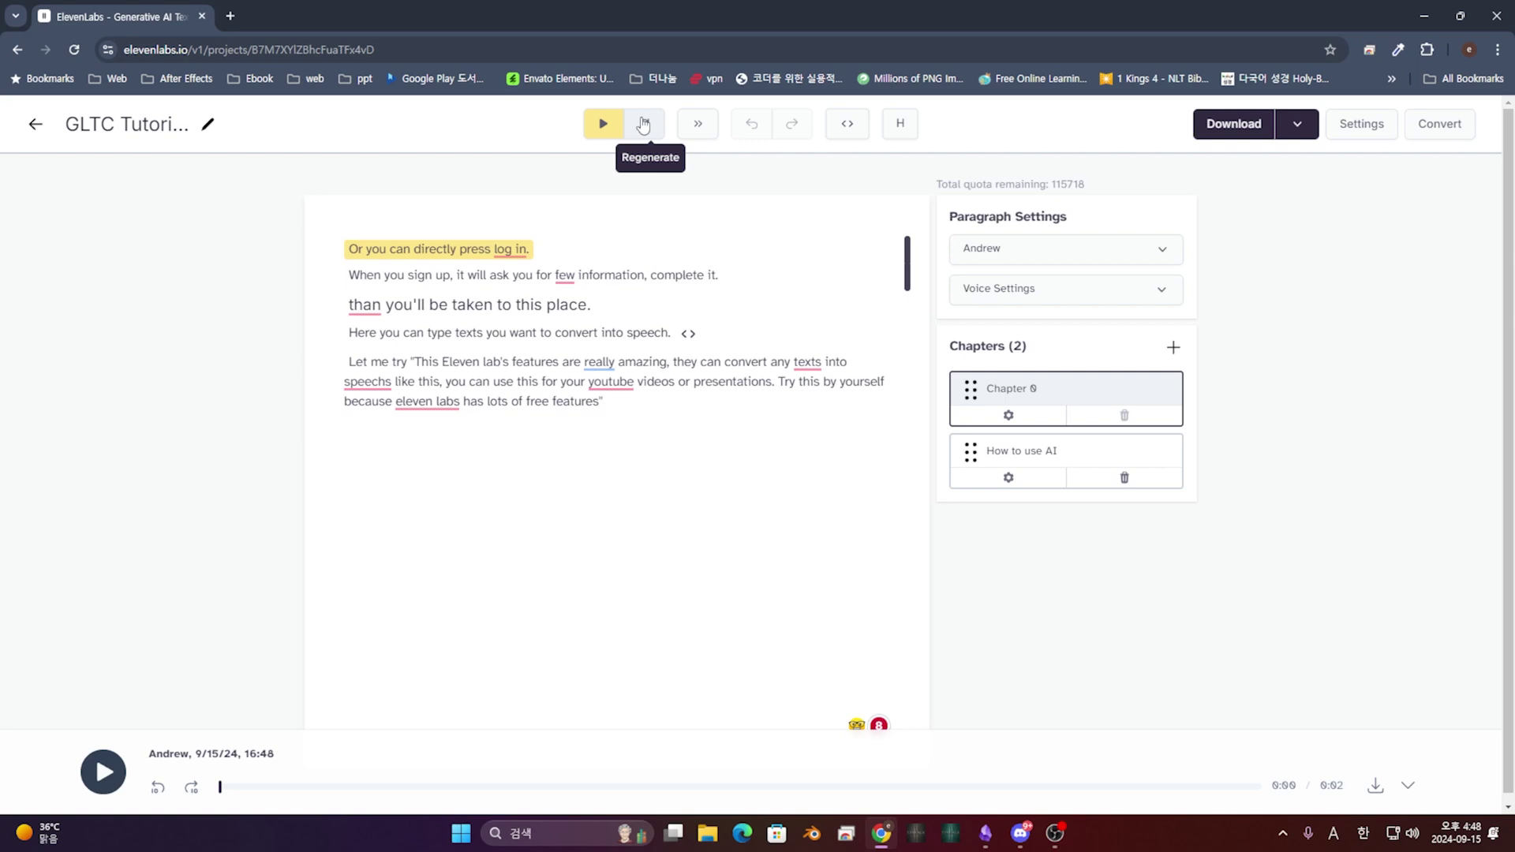
# Step: Enable automatic continuation to the next paragraph and play the text from the first paragraph onward
pyautogui.click(707, 128)
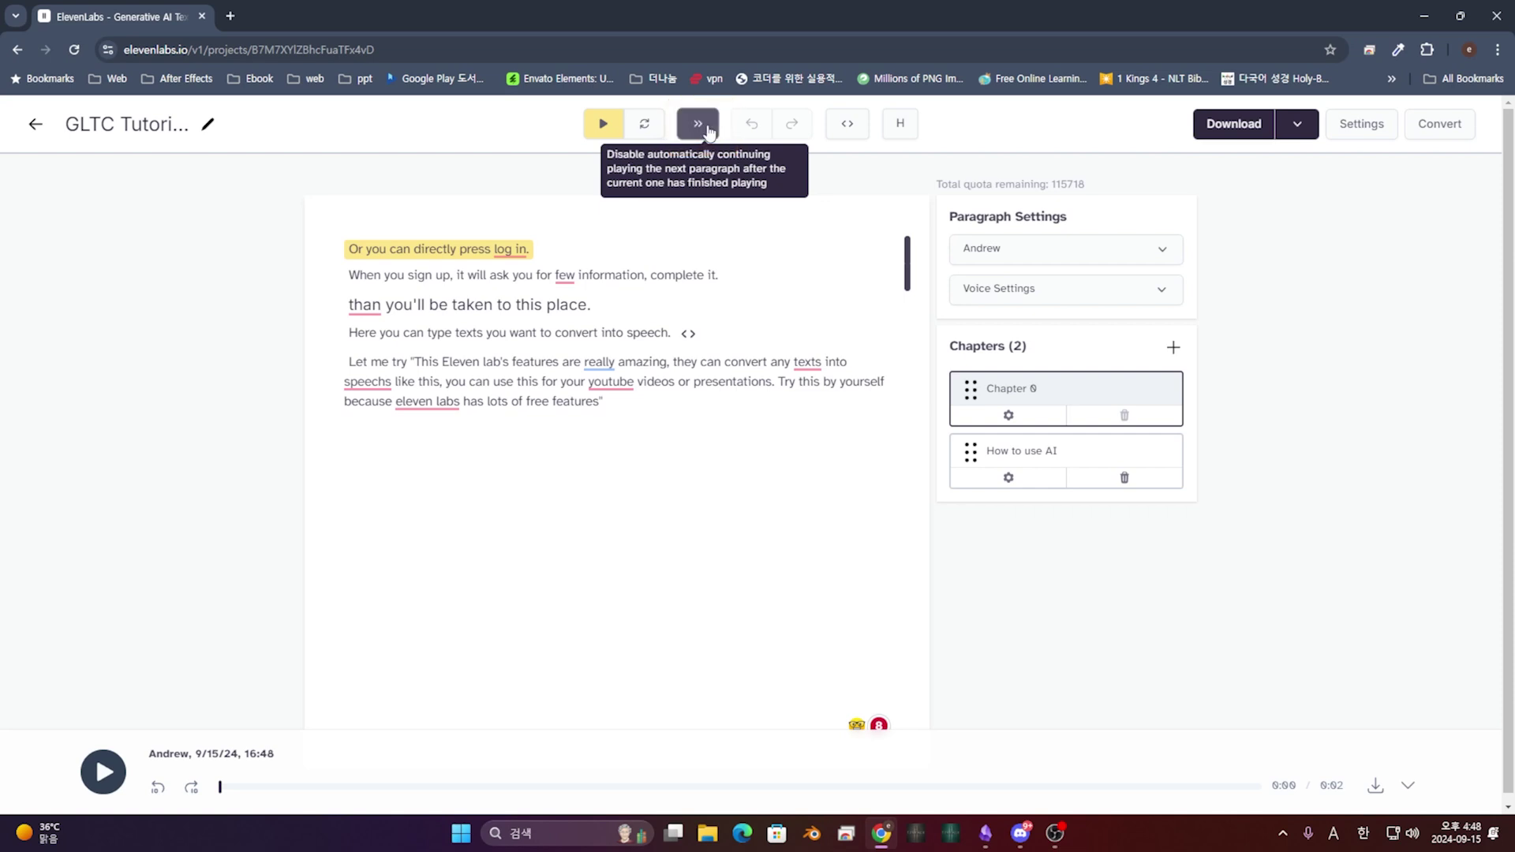
pyautogui.click(608, 126)
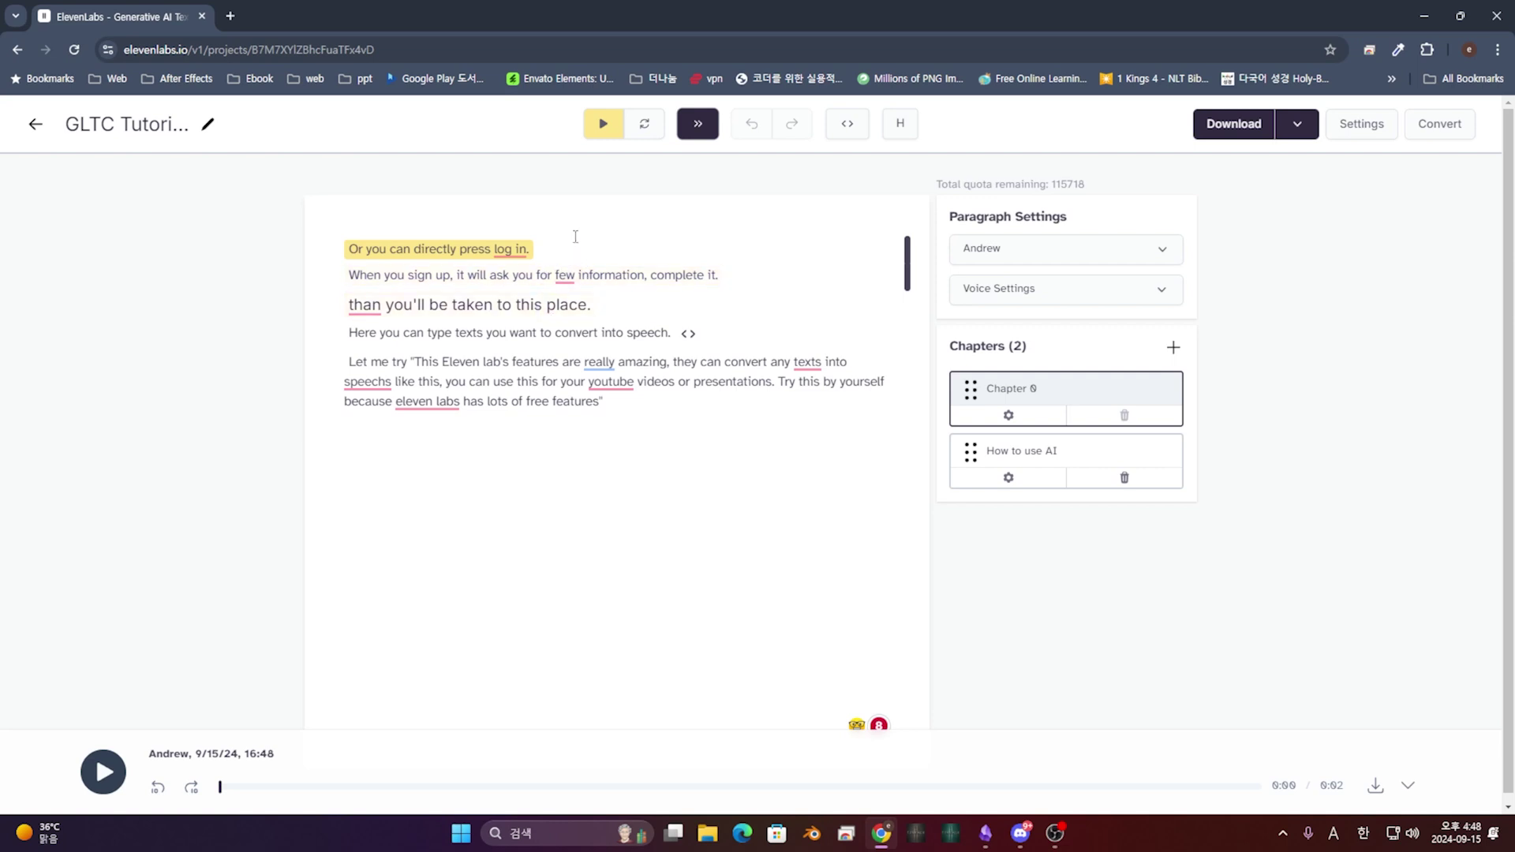
pyautogui.click(607, 118)
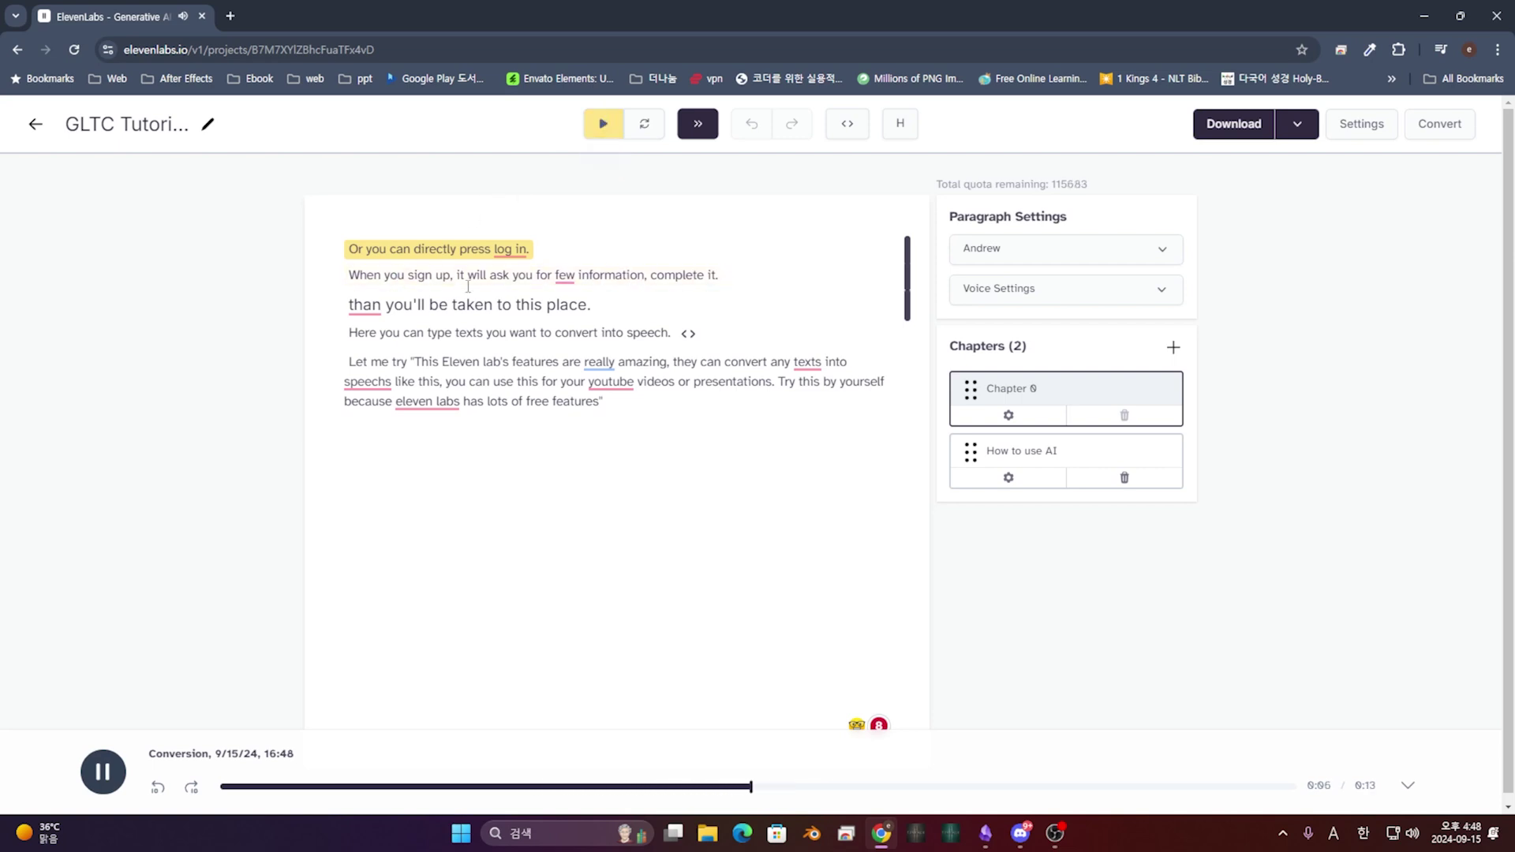
pyautogui.moveTo(450, 314)
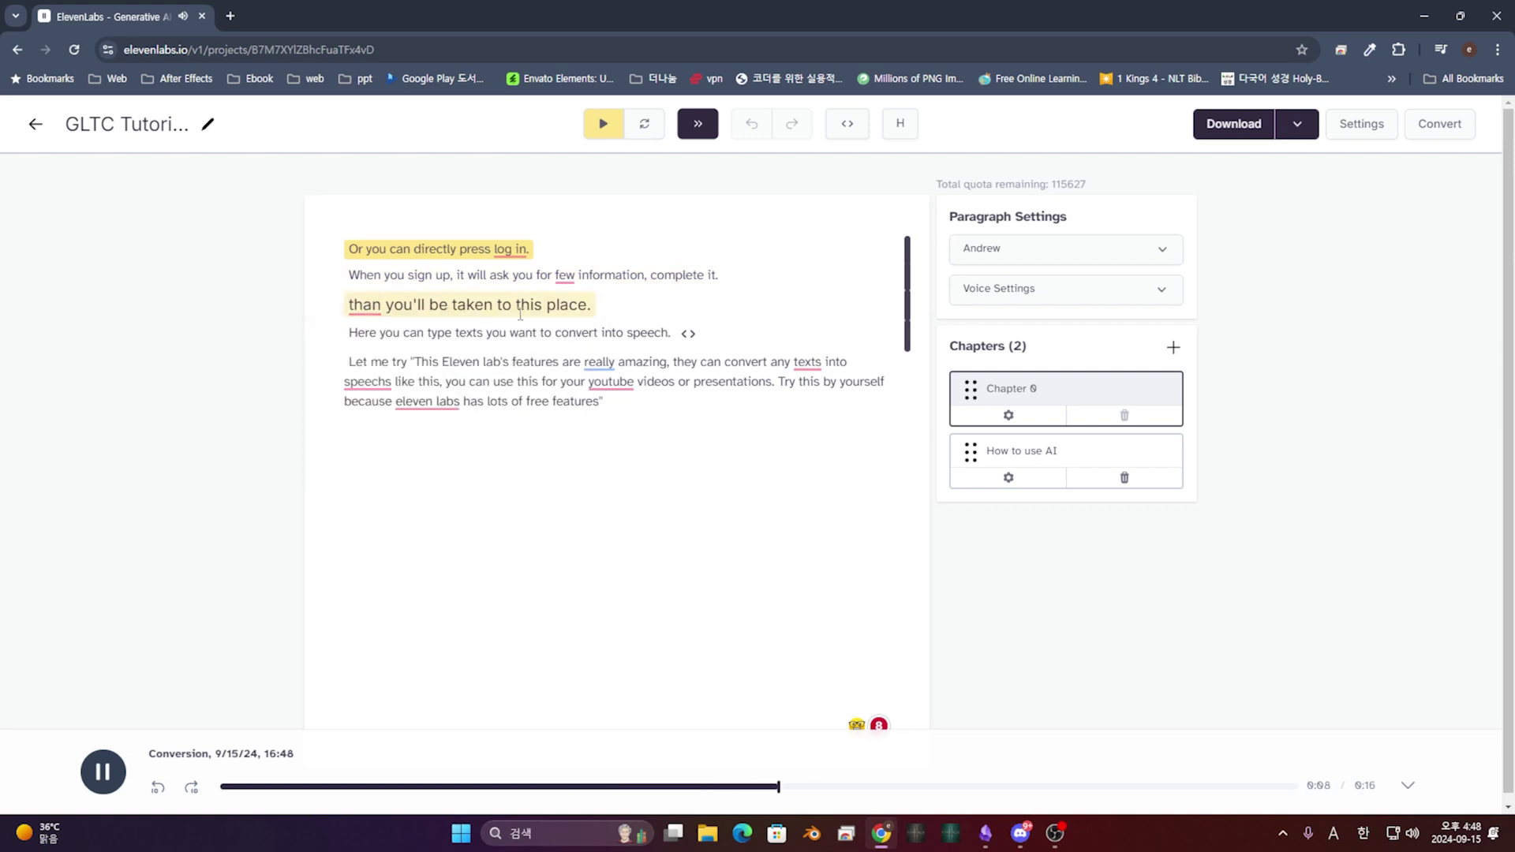
pyautogui.click(675, 343)
pyautogui.click(768, 291)
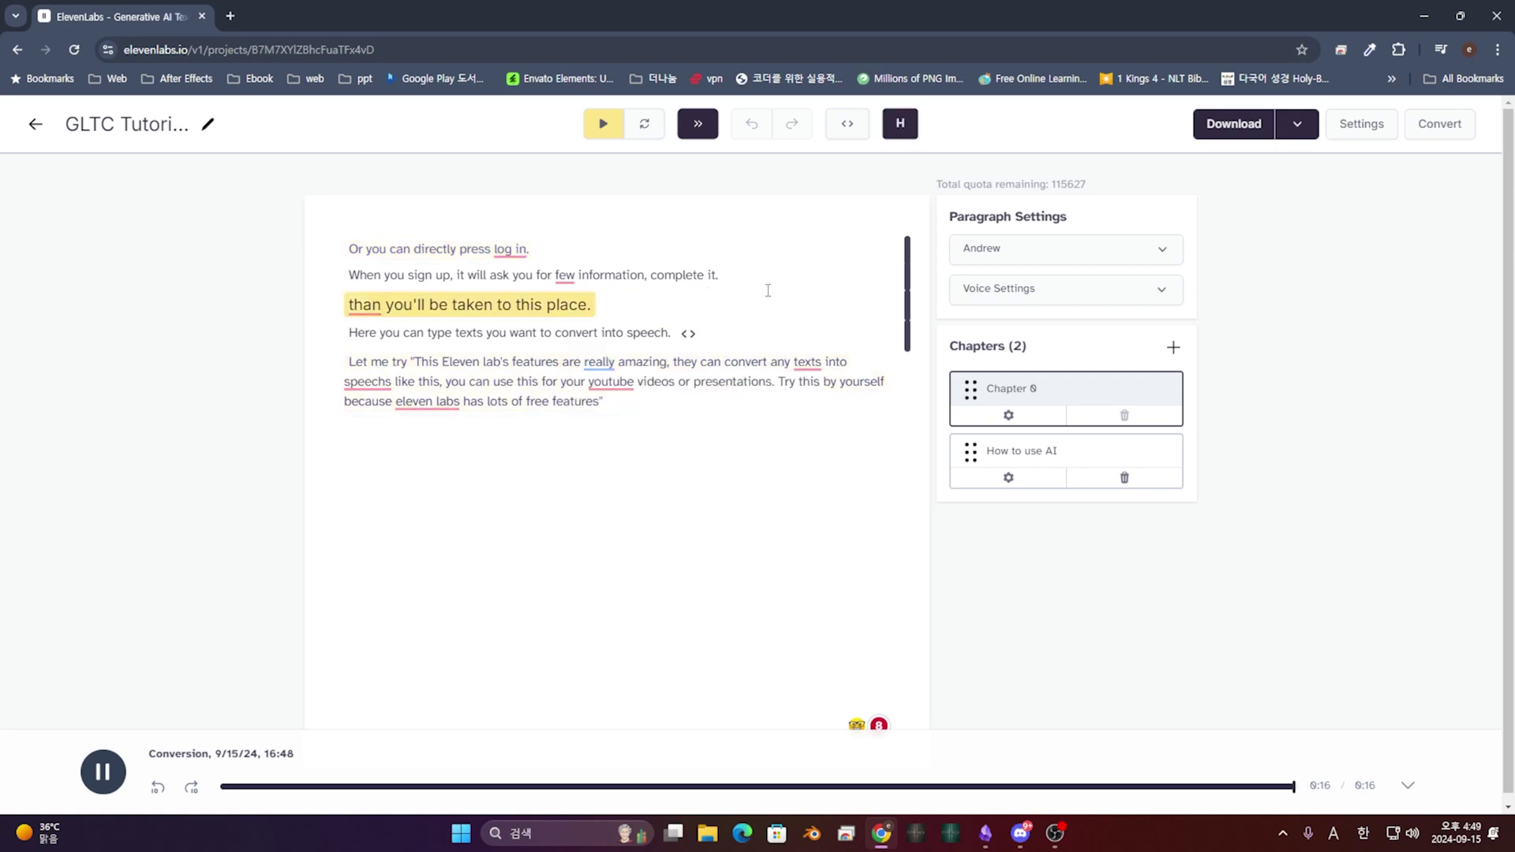
# Step: In the second paragraph, change "information" to "informations" and insert "please" before "complete it"
pyautogui.click(648, 267)
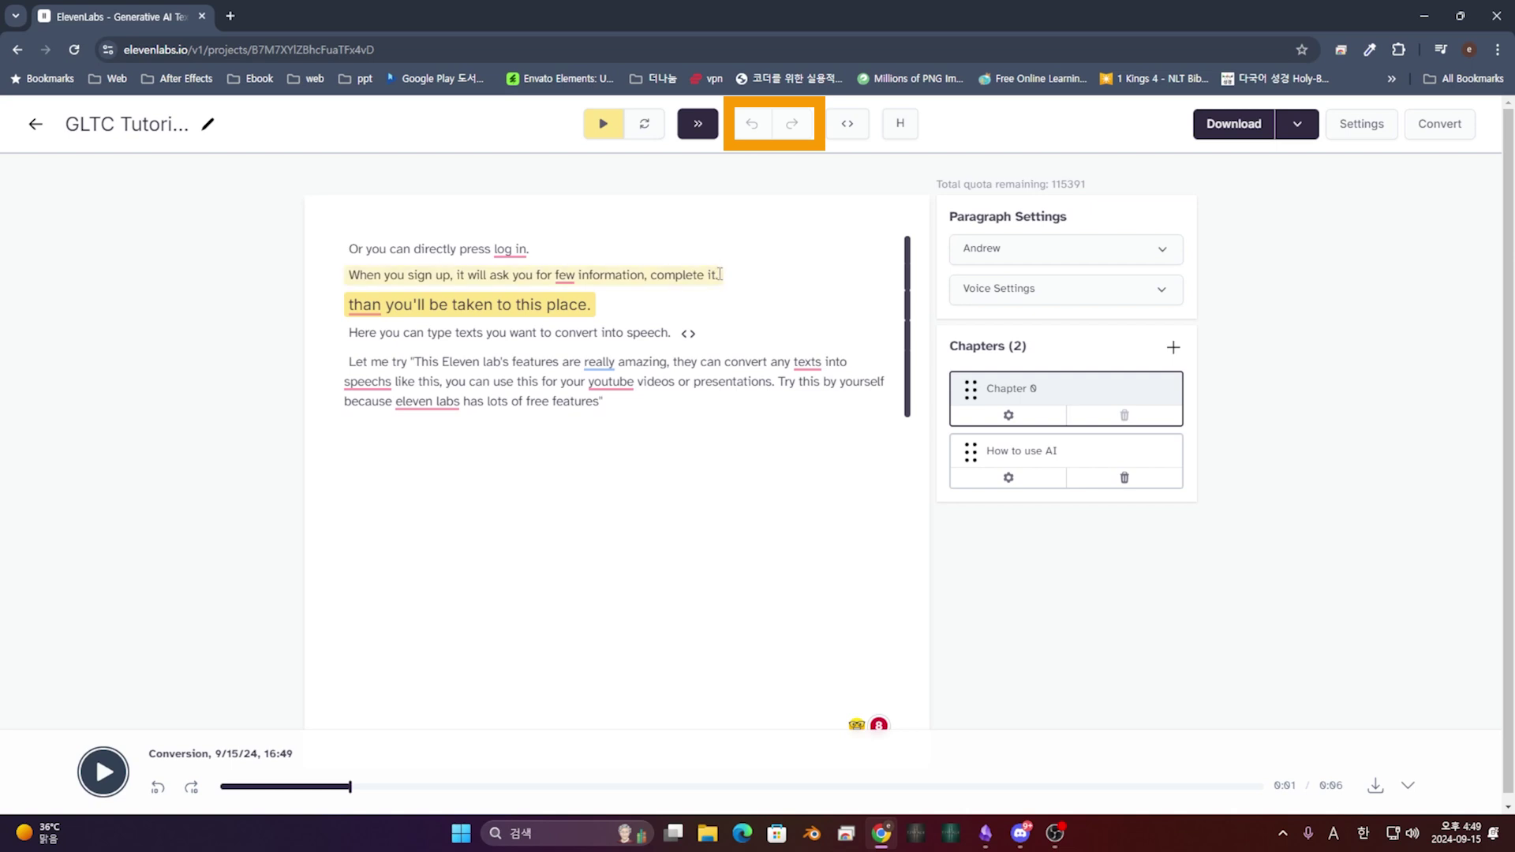
pyautogui.click(624, 251)
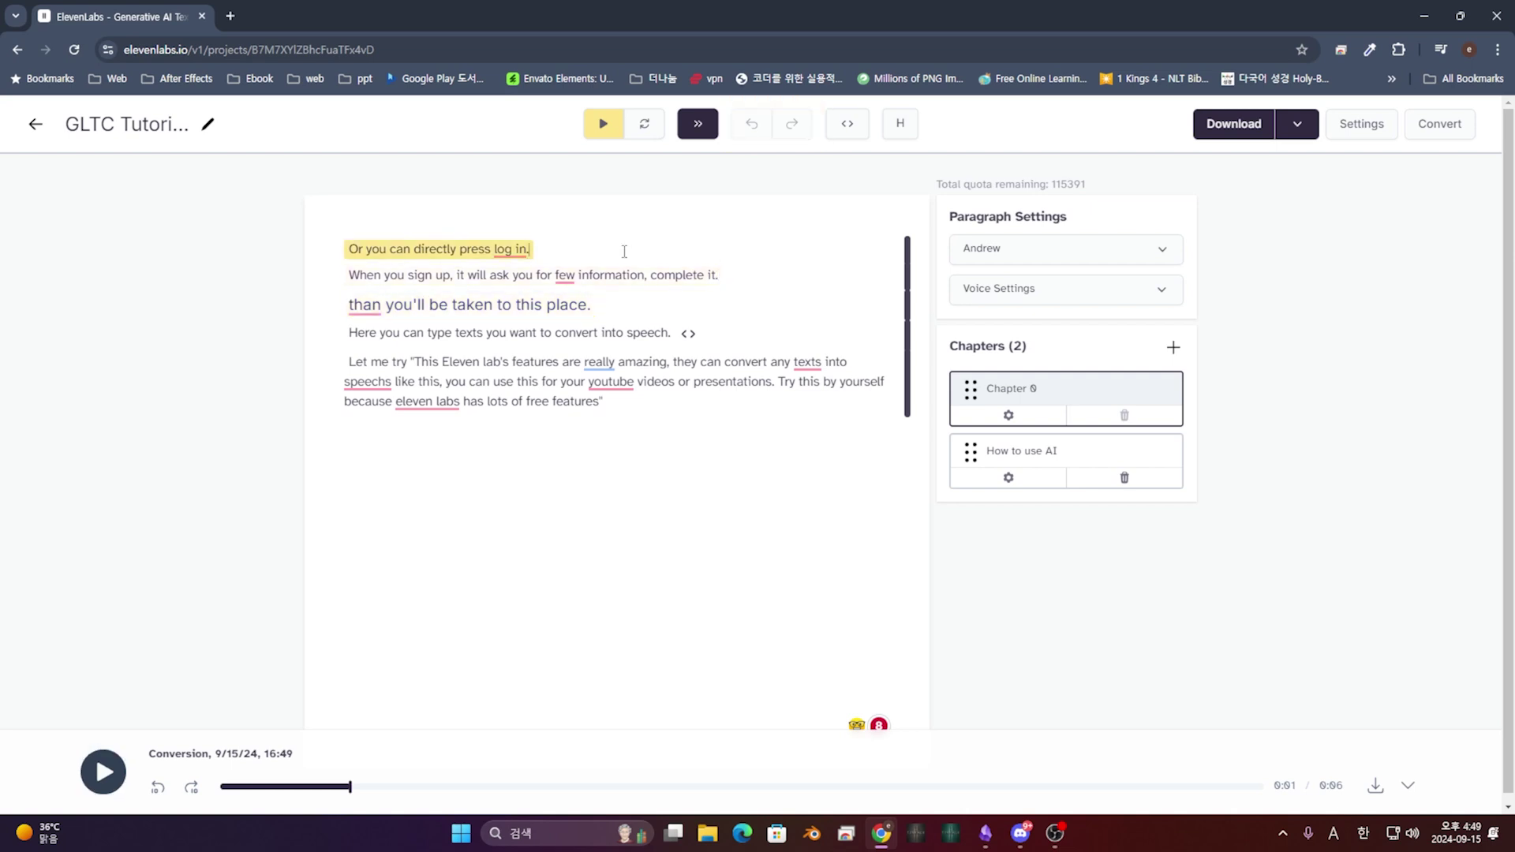
pyautogui.press('Down')
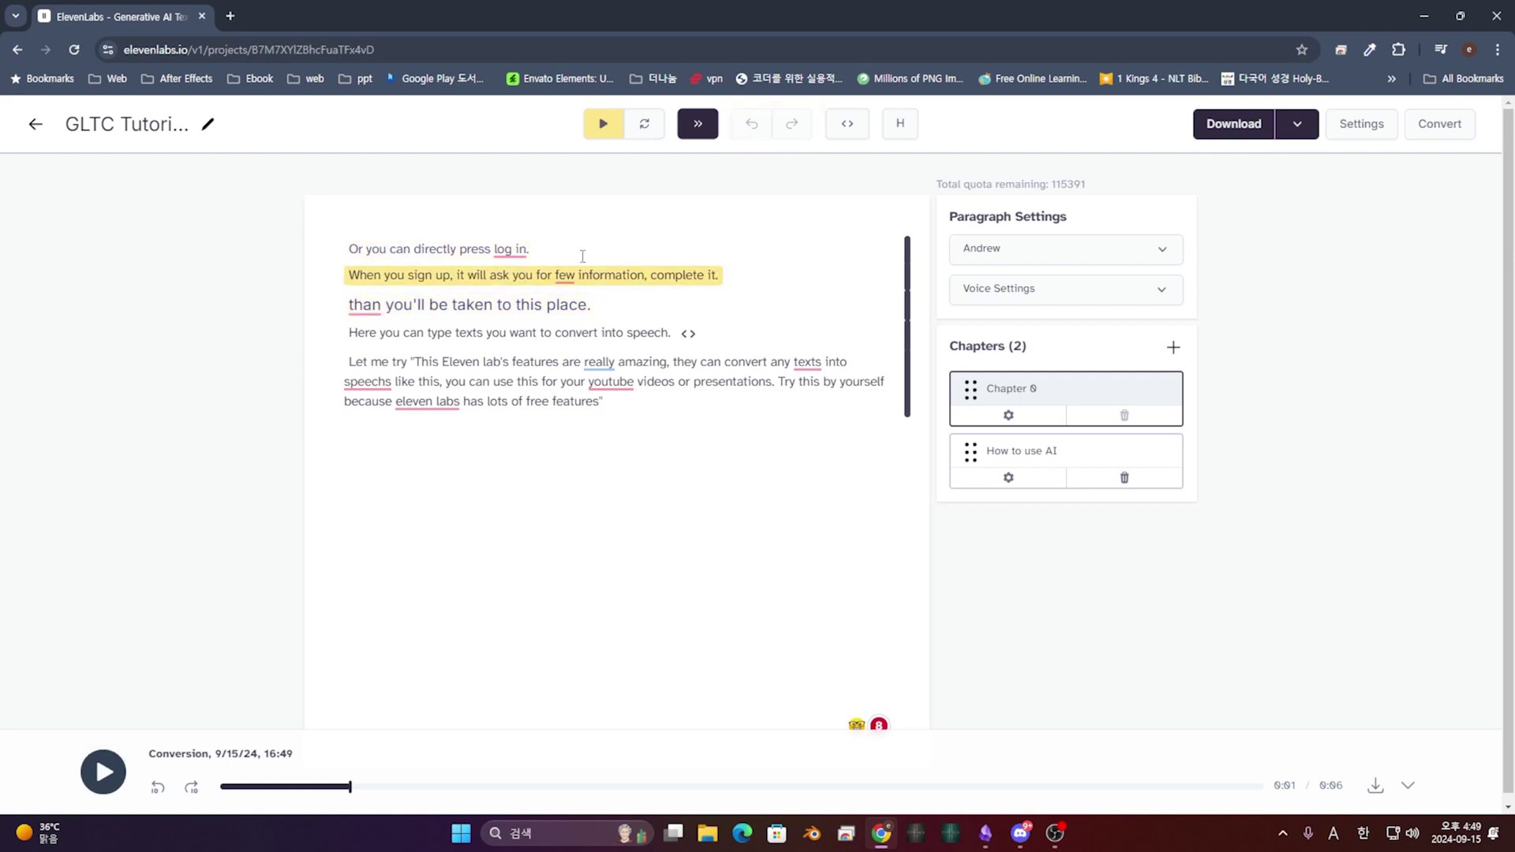
pyautogui.moveTo(573, 275)
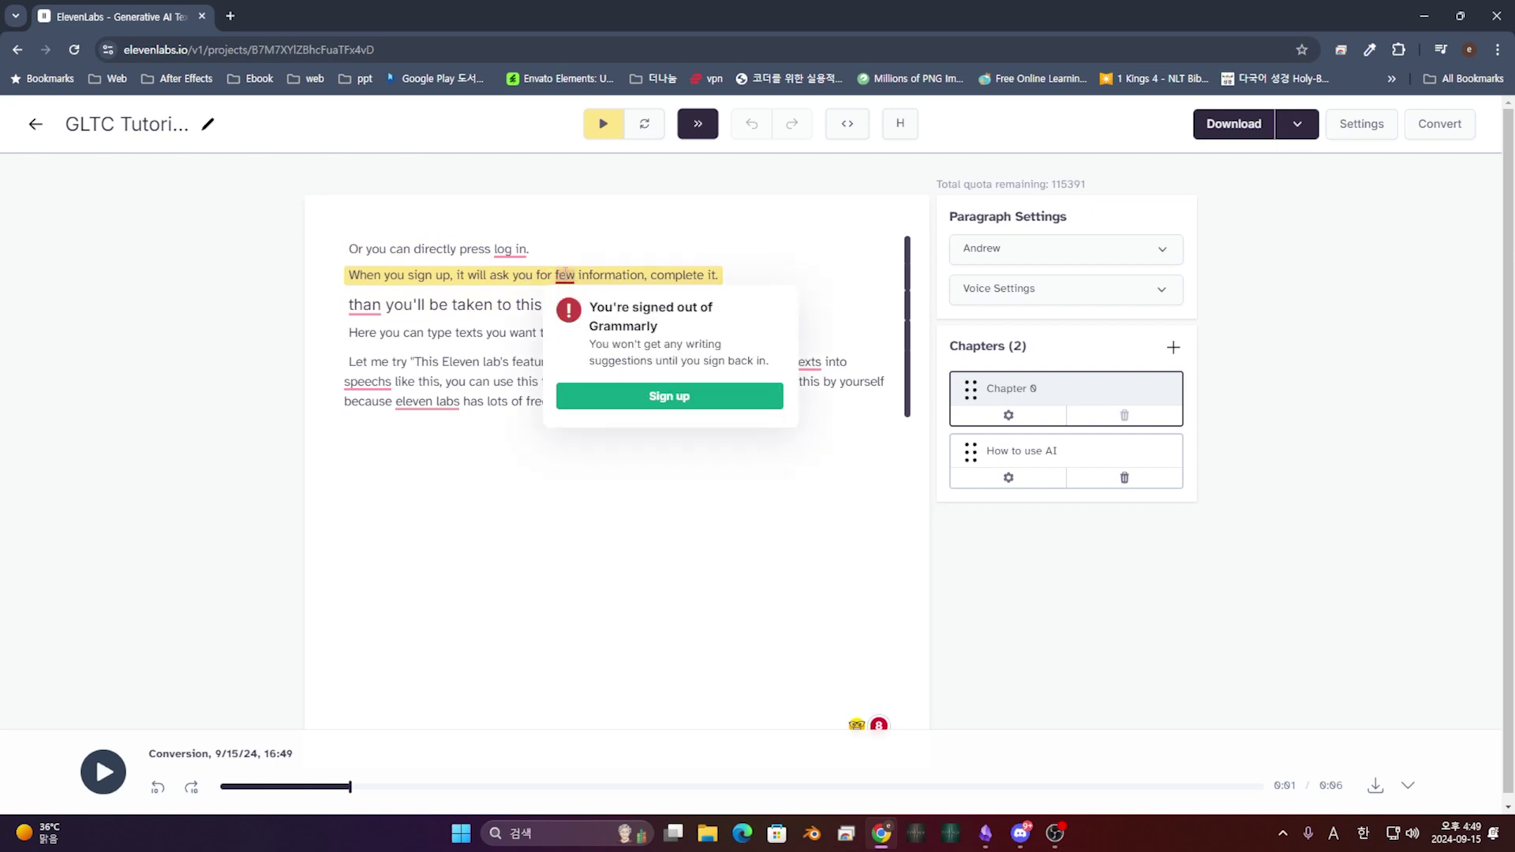
pyautogui.click(647, 275)
pyautogui.write('s')
pyautogui.press('Right')
pyautogui.press('Right')
pyautogui.write('please')
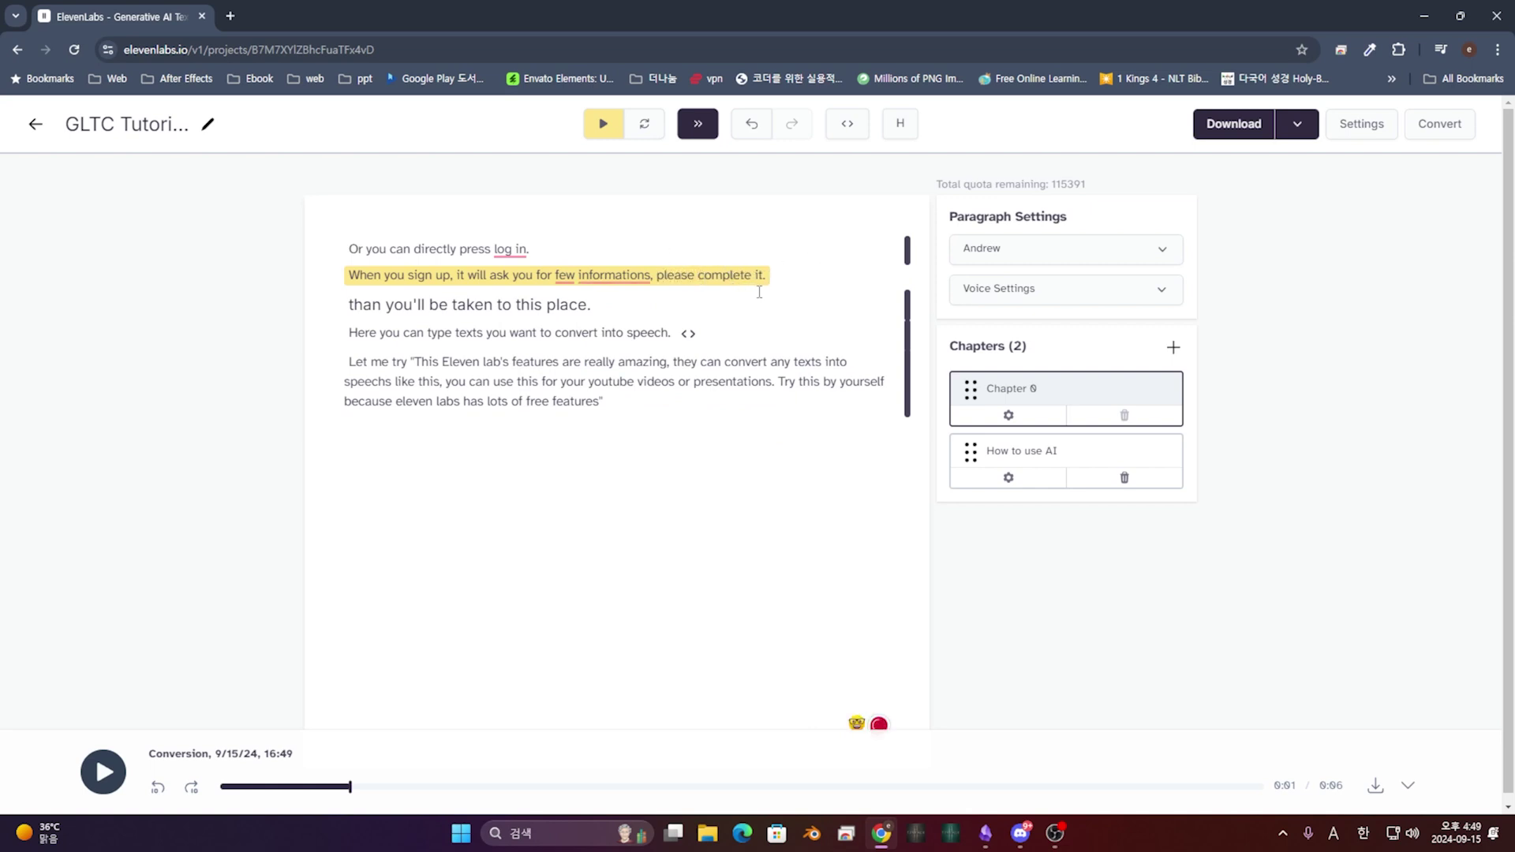
# Step: Undo the wording edits in the second paragraph and redo them, repeating this until both "informations" and "please" are restored
pyautogui.click(751, 124)
pyautogui.click(751, 124)
pyautogui.click(751, 124)
pyautogui.click(752, 124)
pyautogui.click(756, 128)
pyautogui.click(755, 129)
pyautogui.click(755, 128)
pyautogui.click(755, 128)
pyautogui.click(755, 128)
pyautogui.click(755, 129)
pyautogui.click(755, 129)
pyautogui.click(755, 128)
pyautogui.click(756, 129)
pyautogui.click(756, 129)
pyautogui.click(795, 128)
pyautogui.click(802, 132)
pyautogui.click(803, 135)
pyautogui.click(803, 136)
pyautogui.click(793, 251)
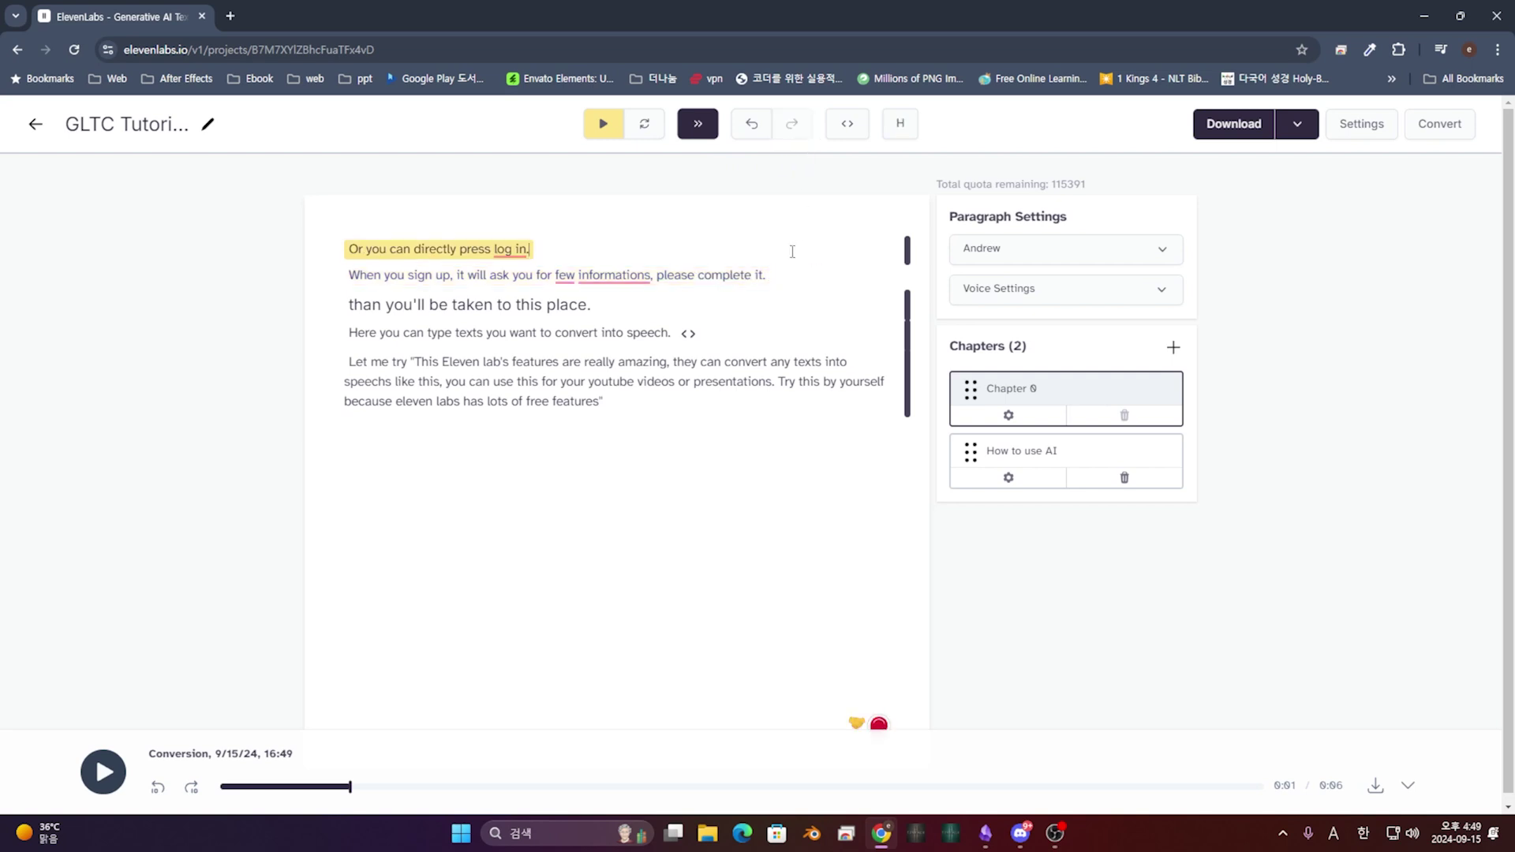
pyautogui.hotkey('ctrl', 'z')
pyautogui.hotkey('ctrl', 'z')
pyautogui.hotkey('ctrl', 'shift', 'z')
pyautogui.hotkey('ctrl', 'z')
pyautogui.hotkey('ctrl', 'shift', 'z')
pyautogui.hotkey('ctrl', 'shift', 'z')
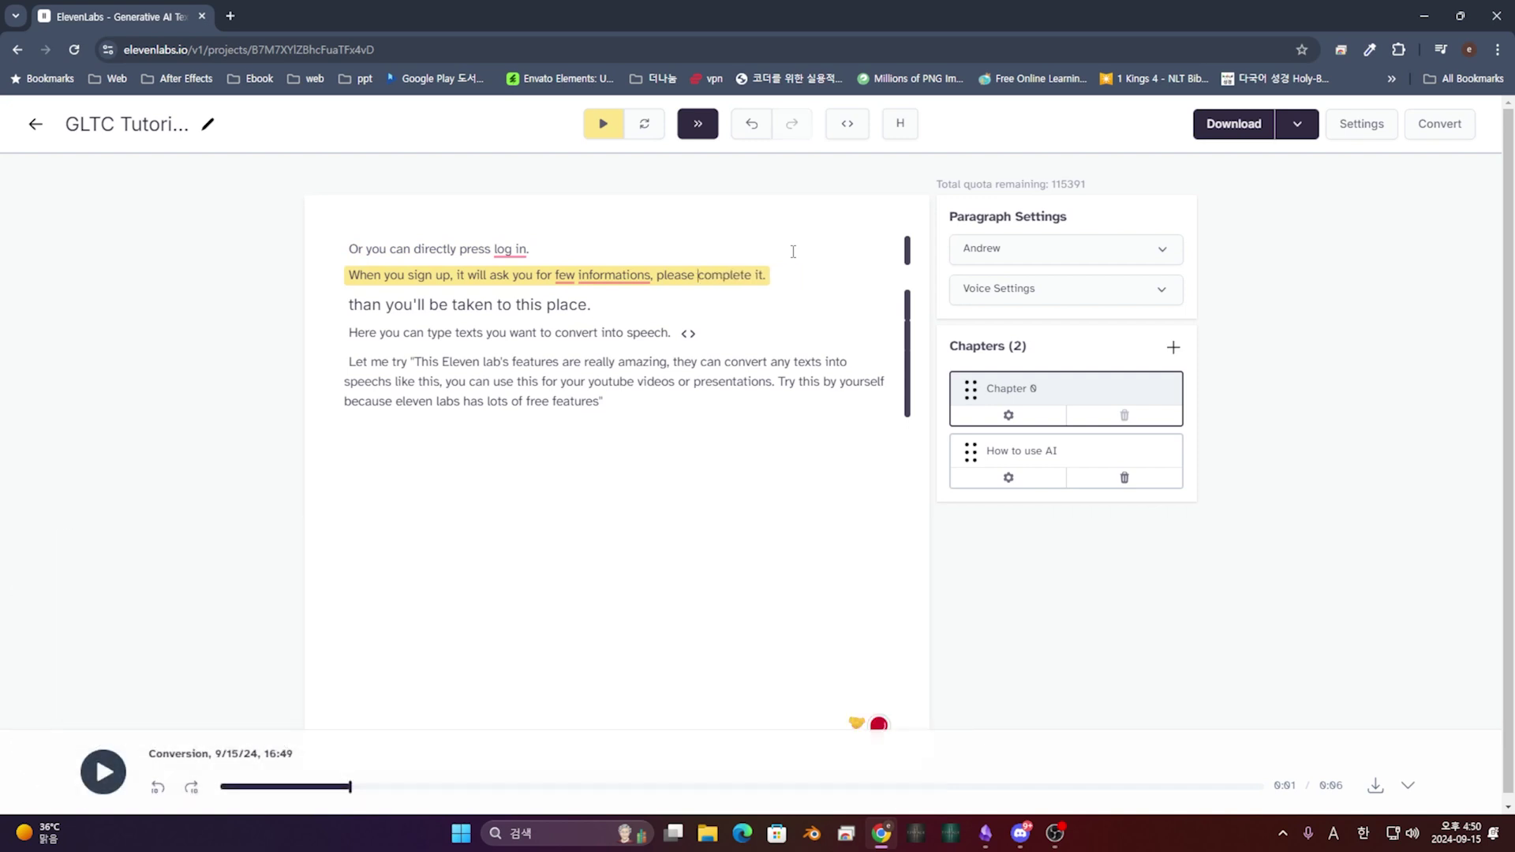
# Step: Insert a < > break after "Or" in the first paragraph and play that paragraph
pyautogui.click(851, 135)
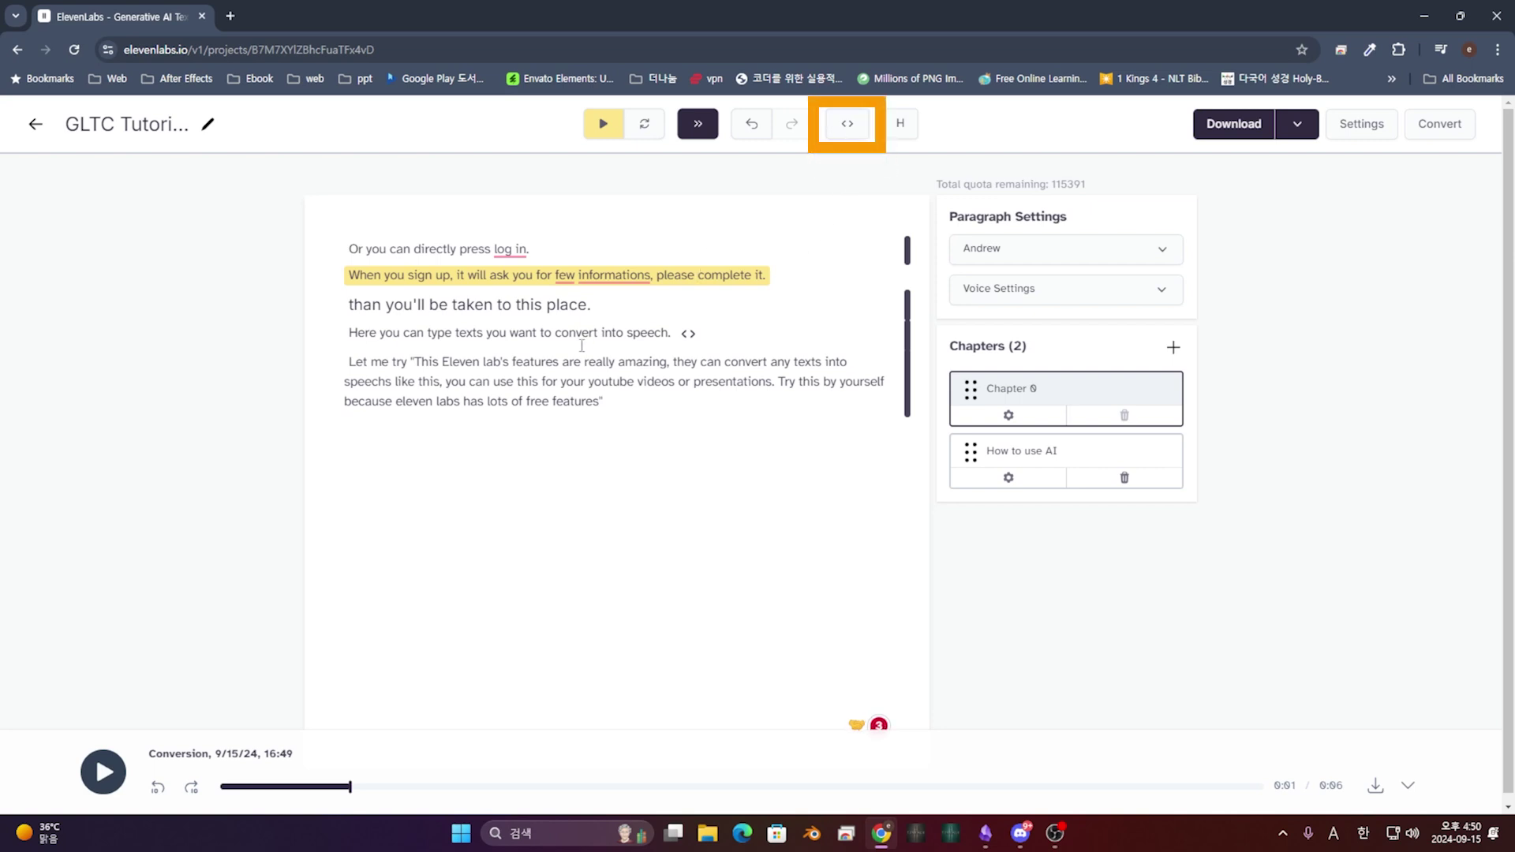
pyautogui.click(369, 251)
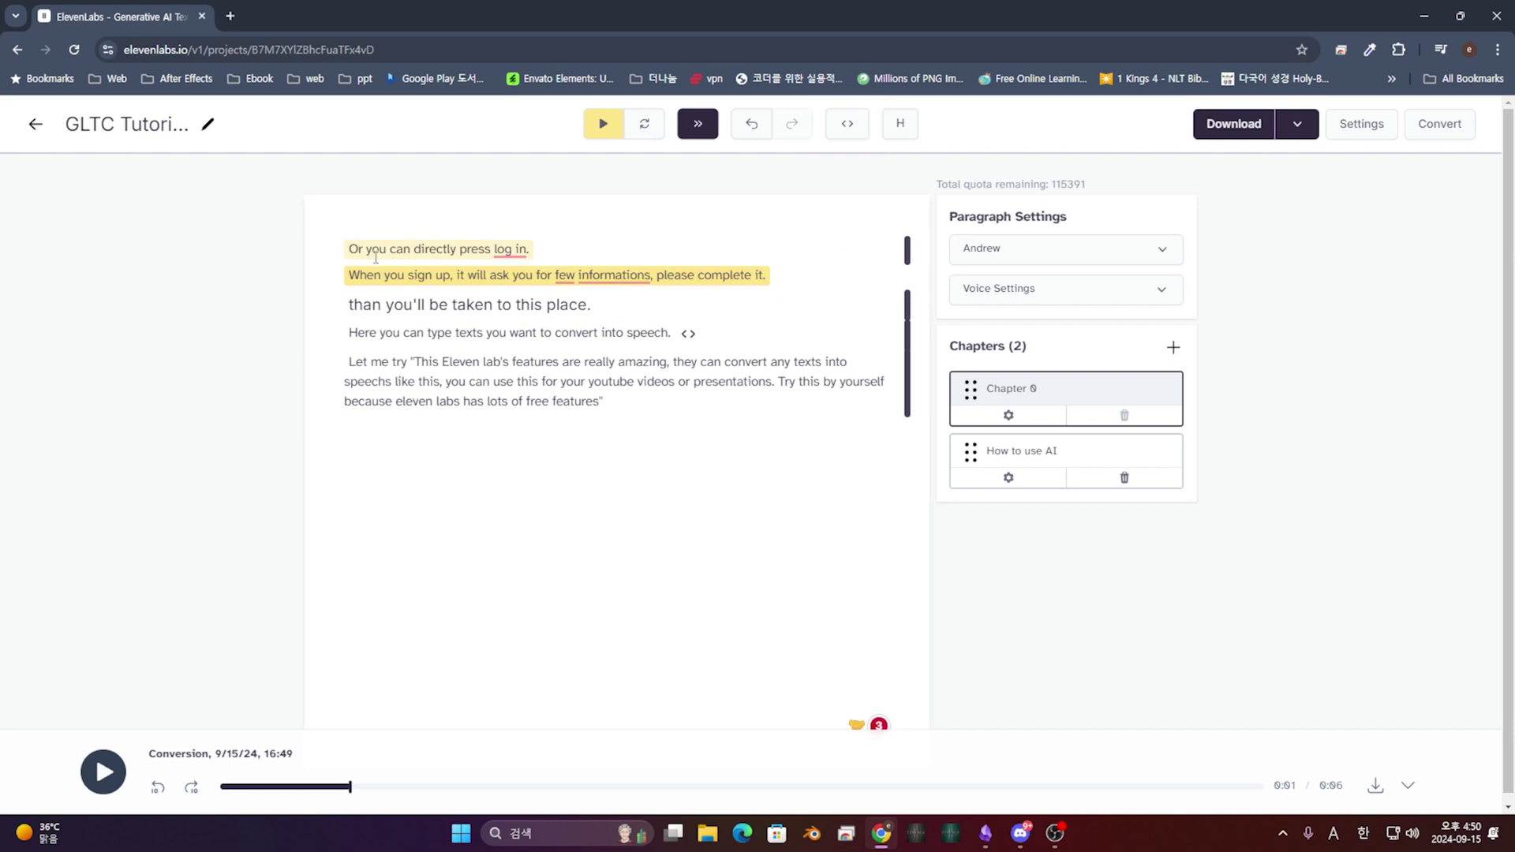
pyautogui.click(368, 251)
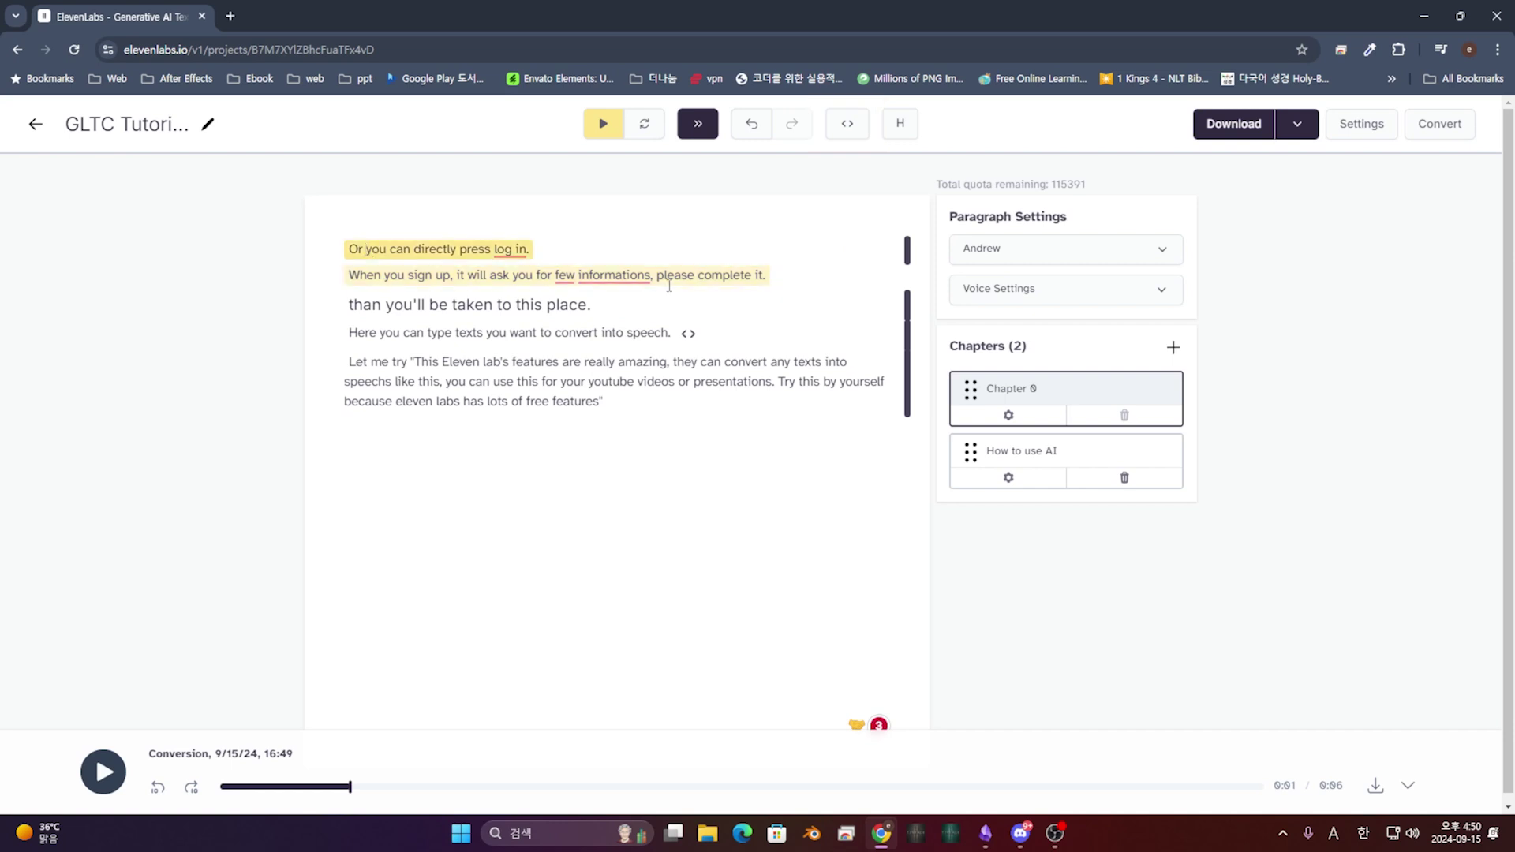
pyautogui.click(845, 135)
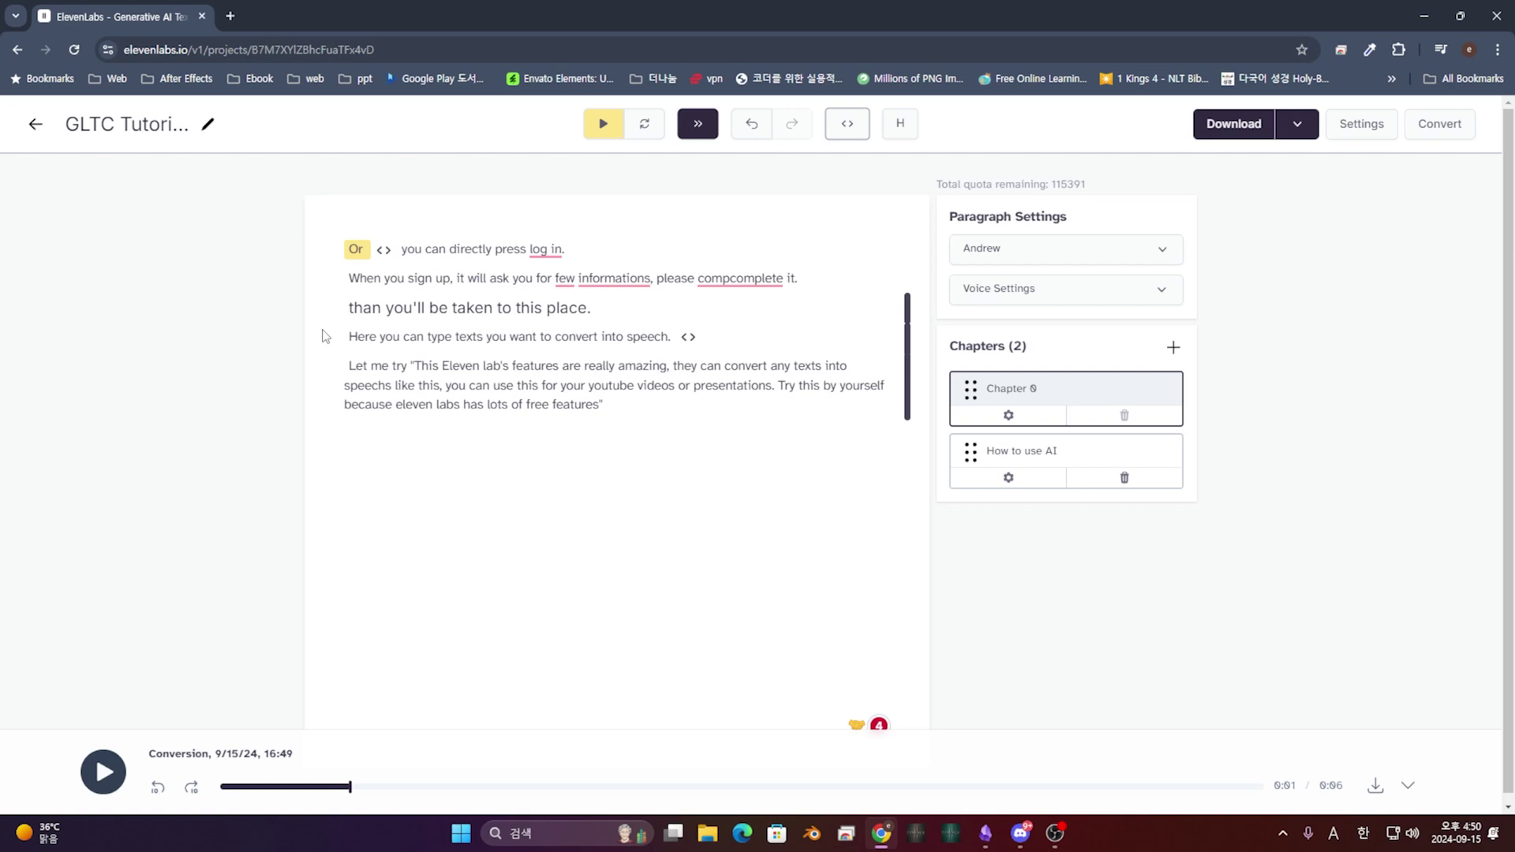
pyautogui.click(604, 124)
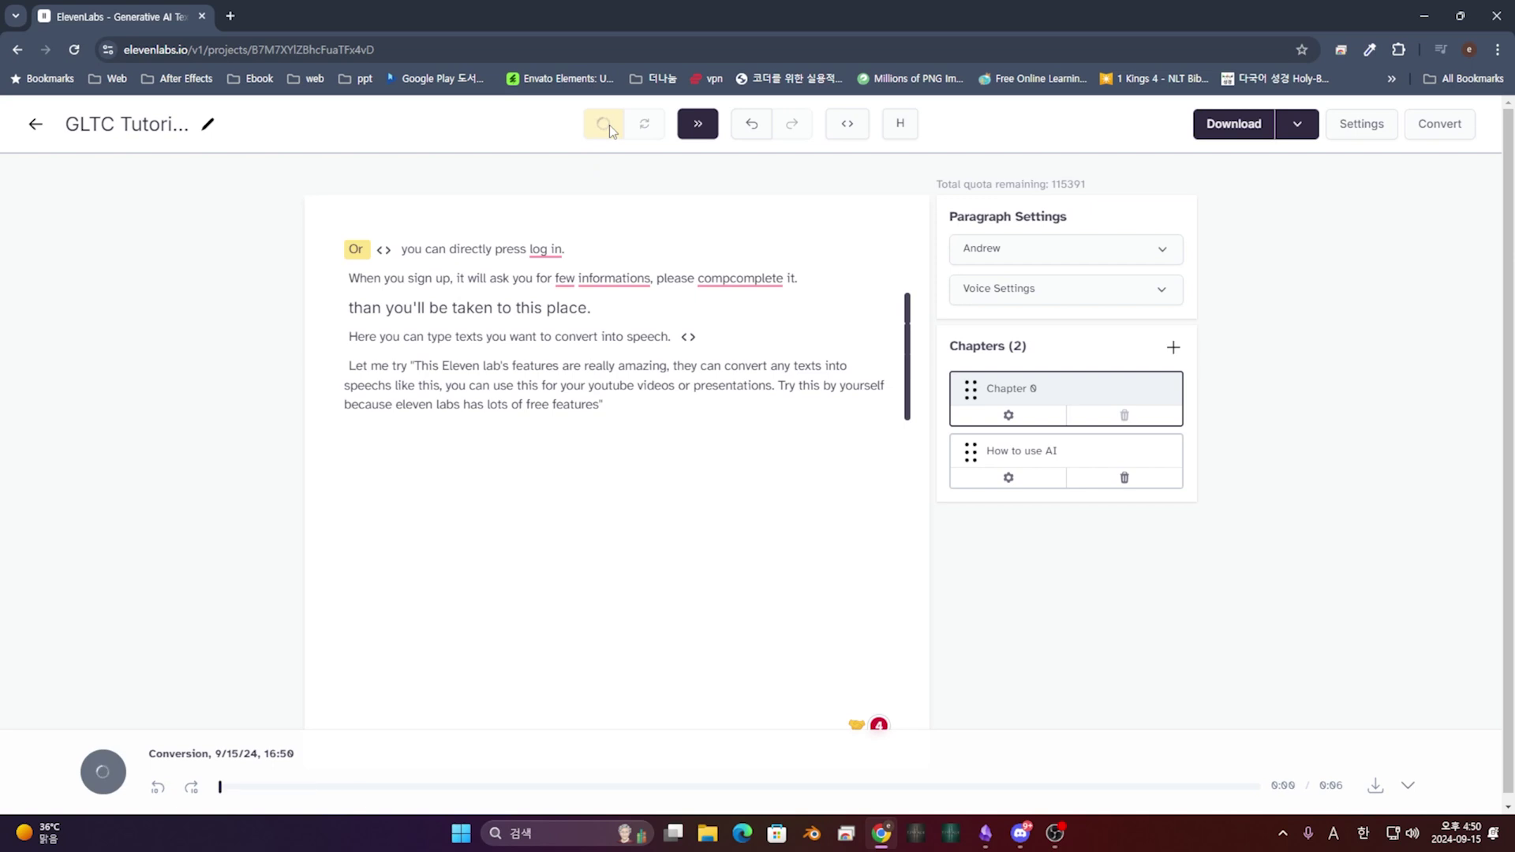
pyautogui.click(115, 761)
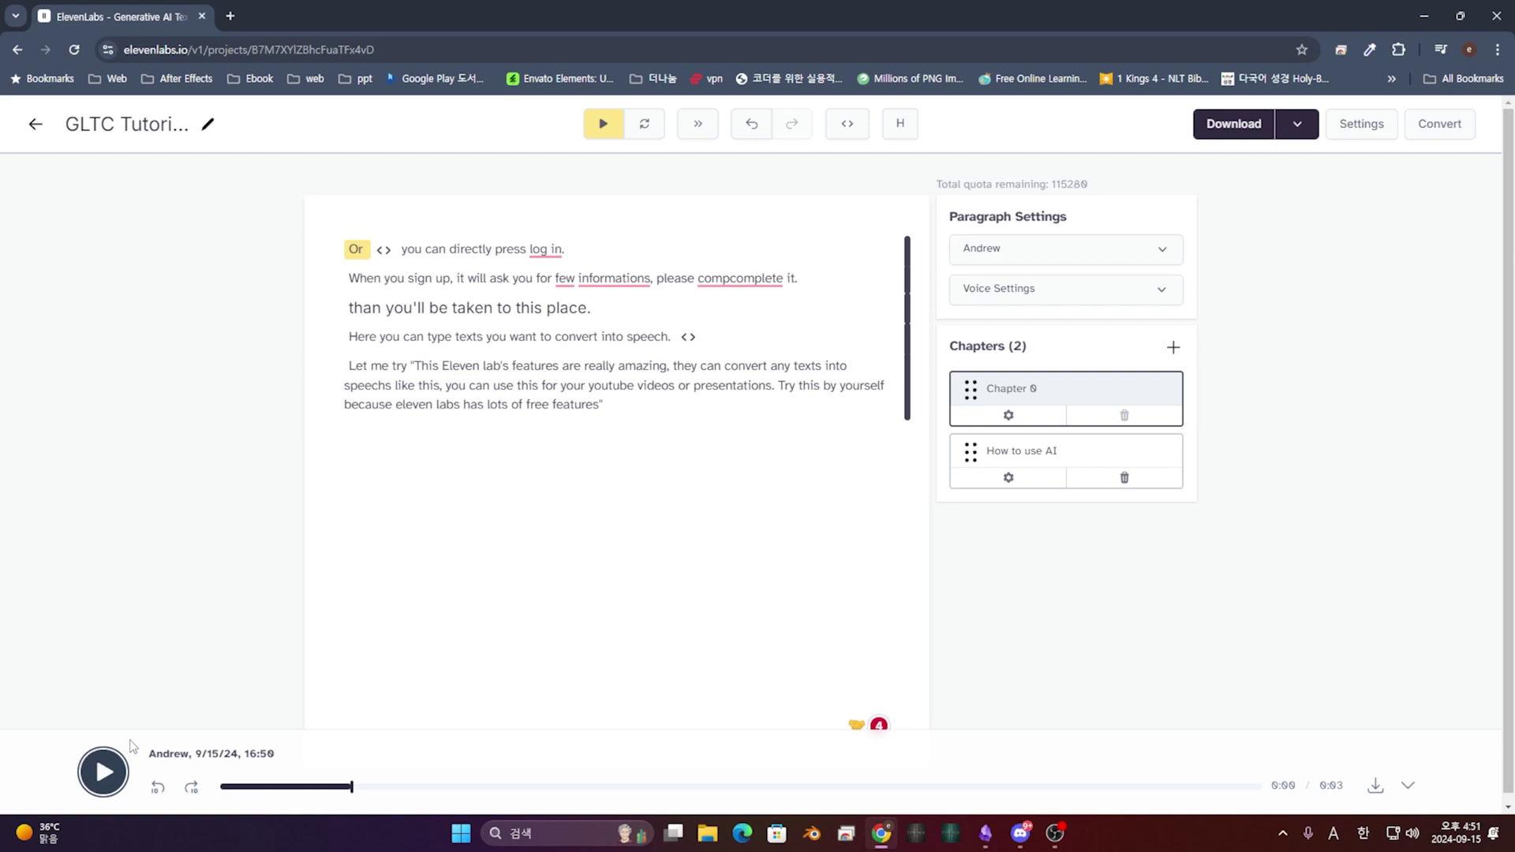
# Step: Format the last paragraph, starting with "Let me try", as an H3 heading
pyautogui.click(914, 128)
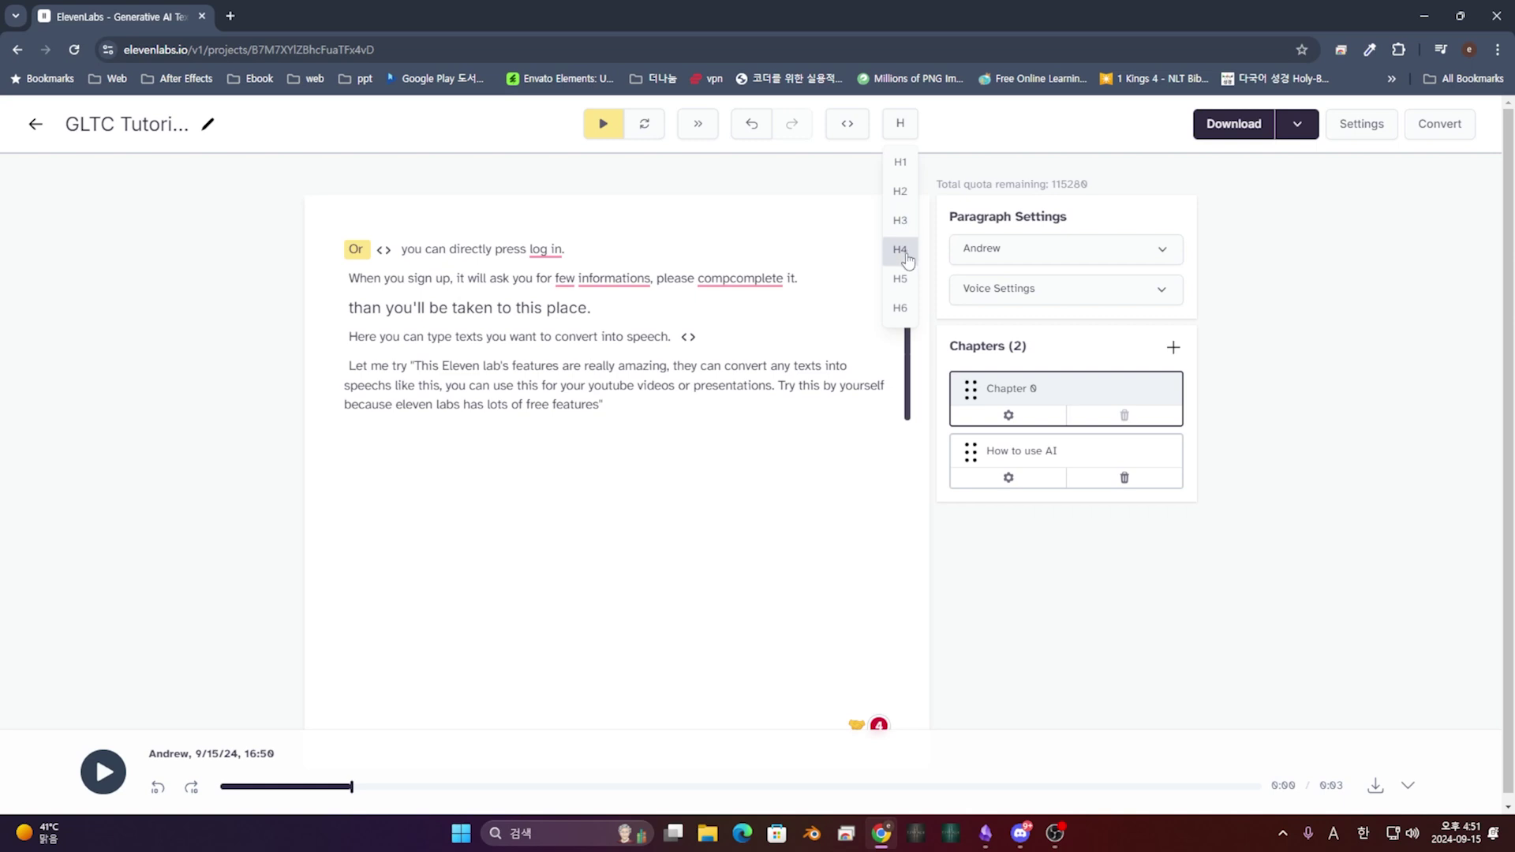
pyautogui.click(568, 337)
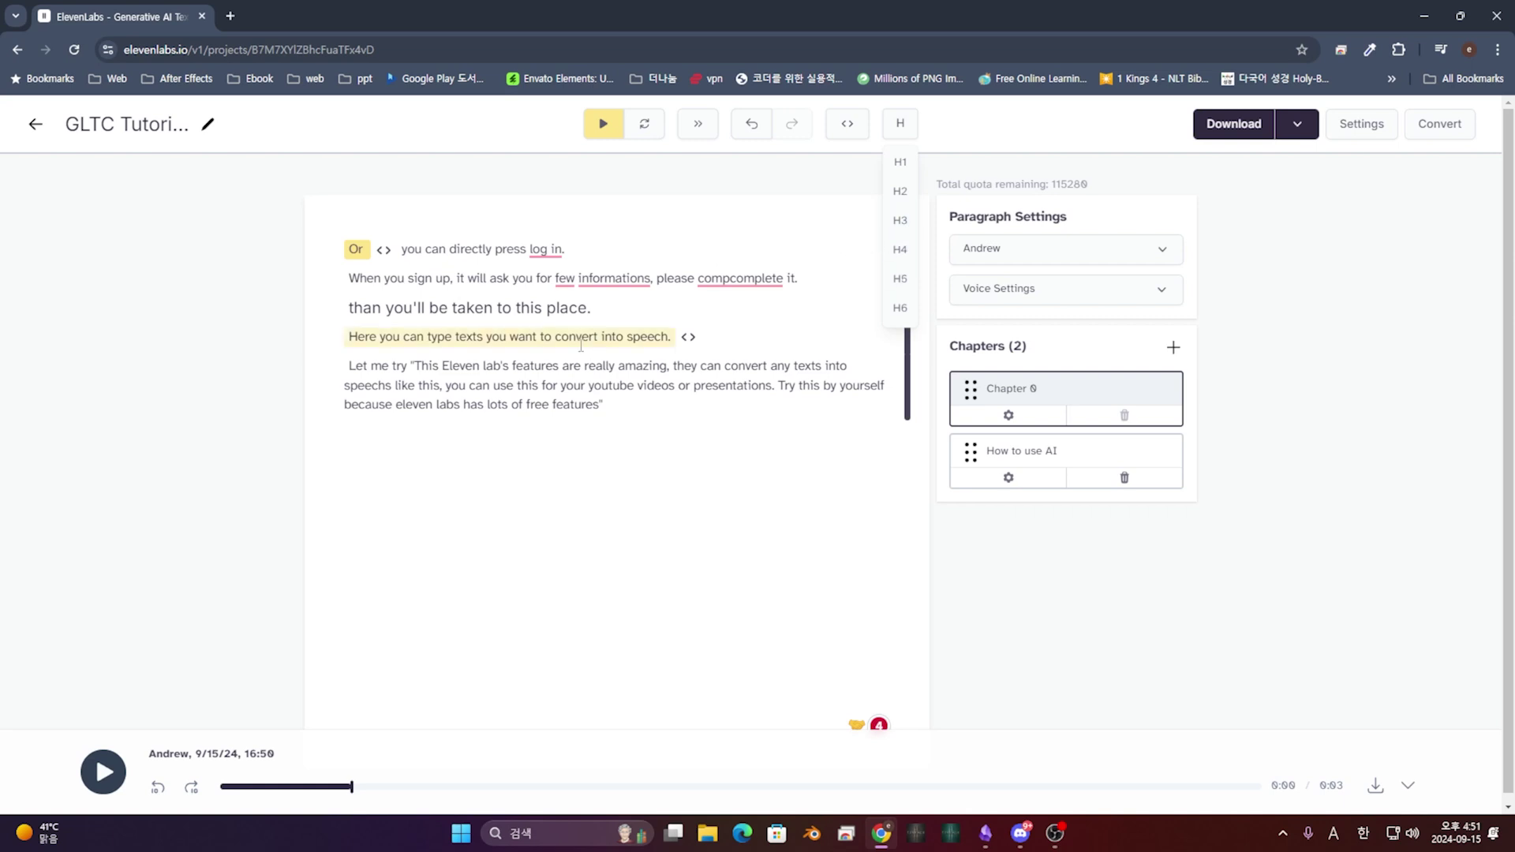
pyautogui.moveTo(348, 364); pyautogui.dragTo(683, 410)
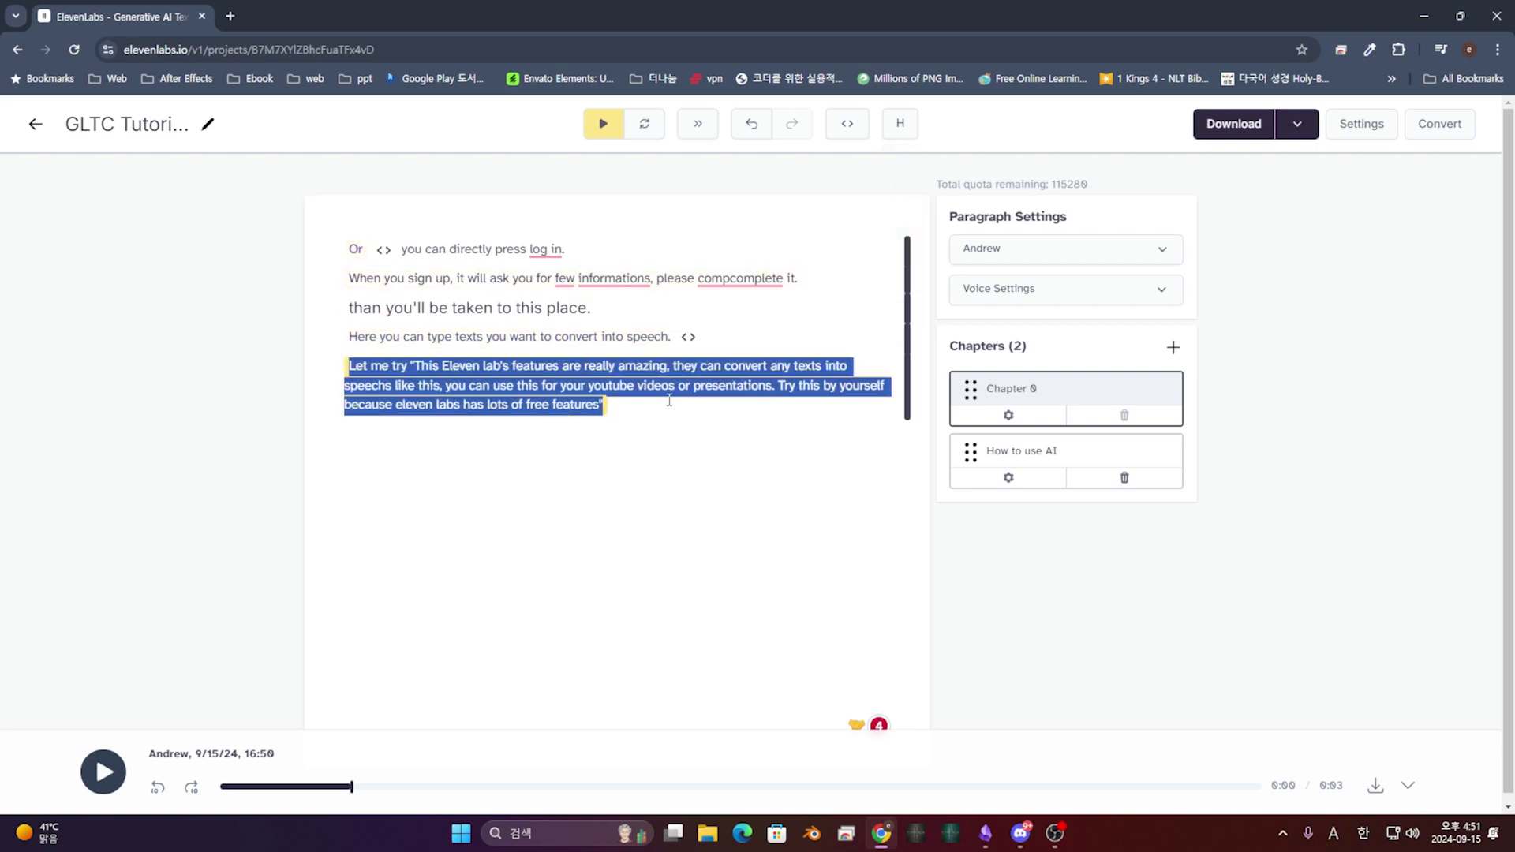
pyautogui.click(900, 124)
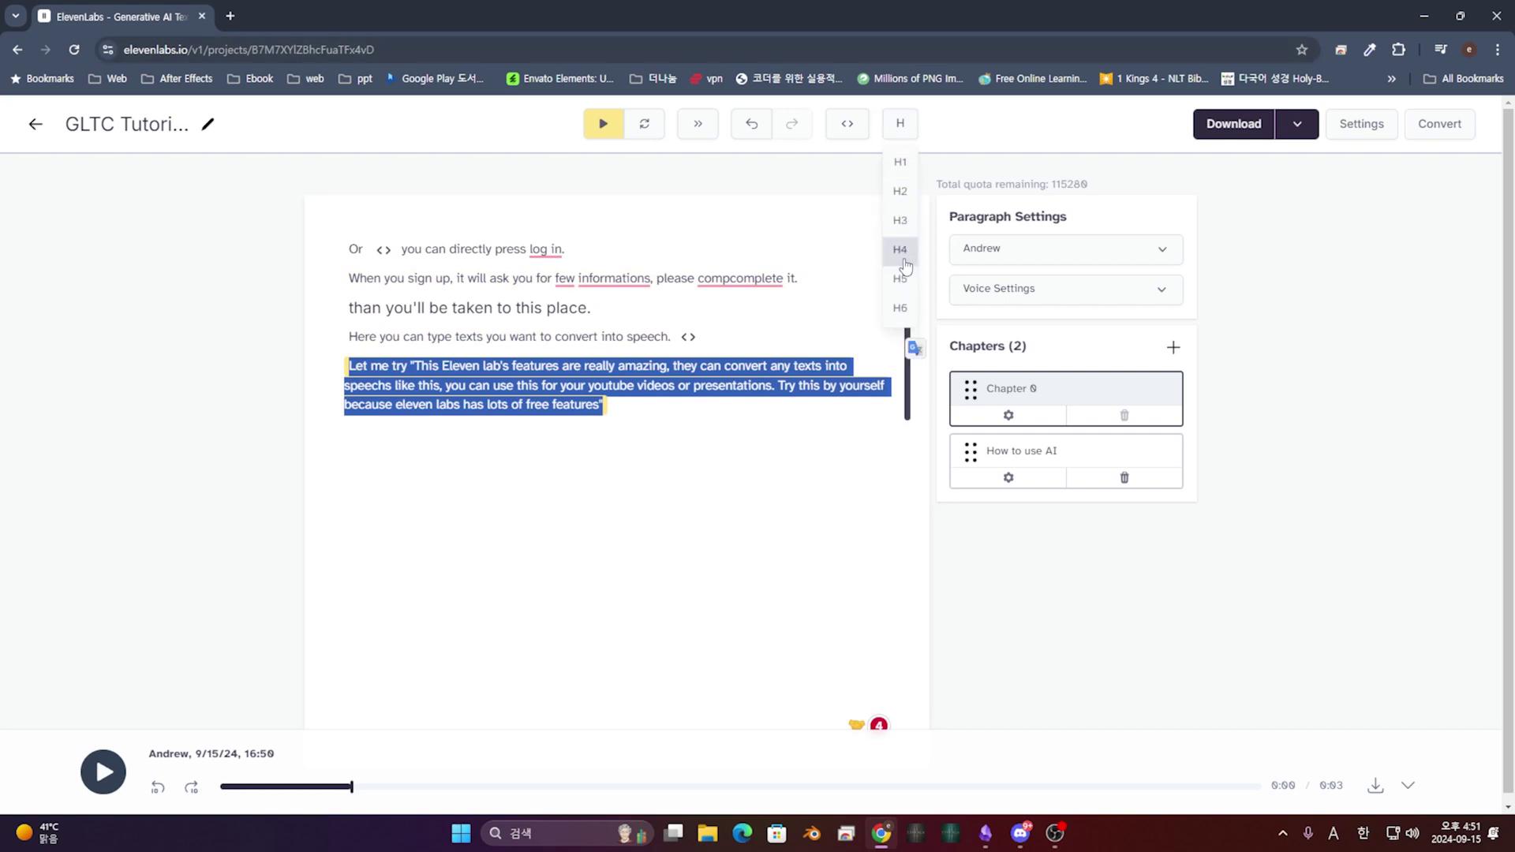
pyautogui.click(904, 221)
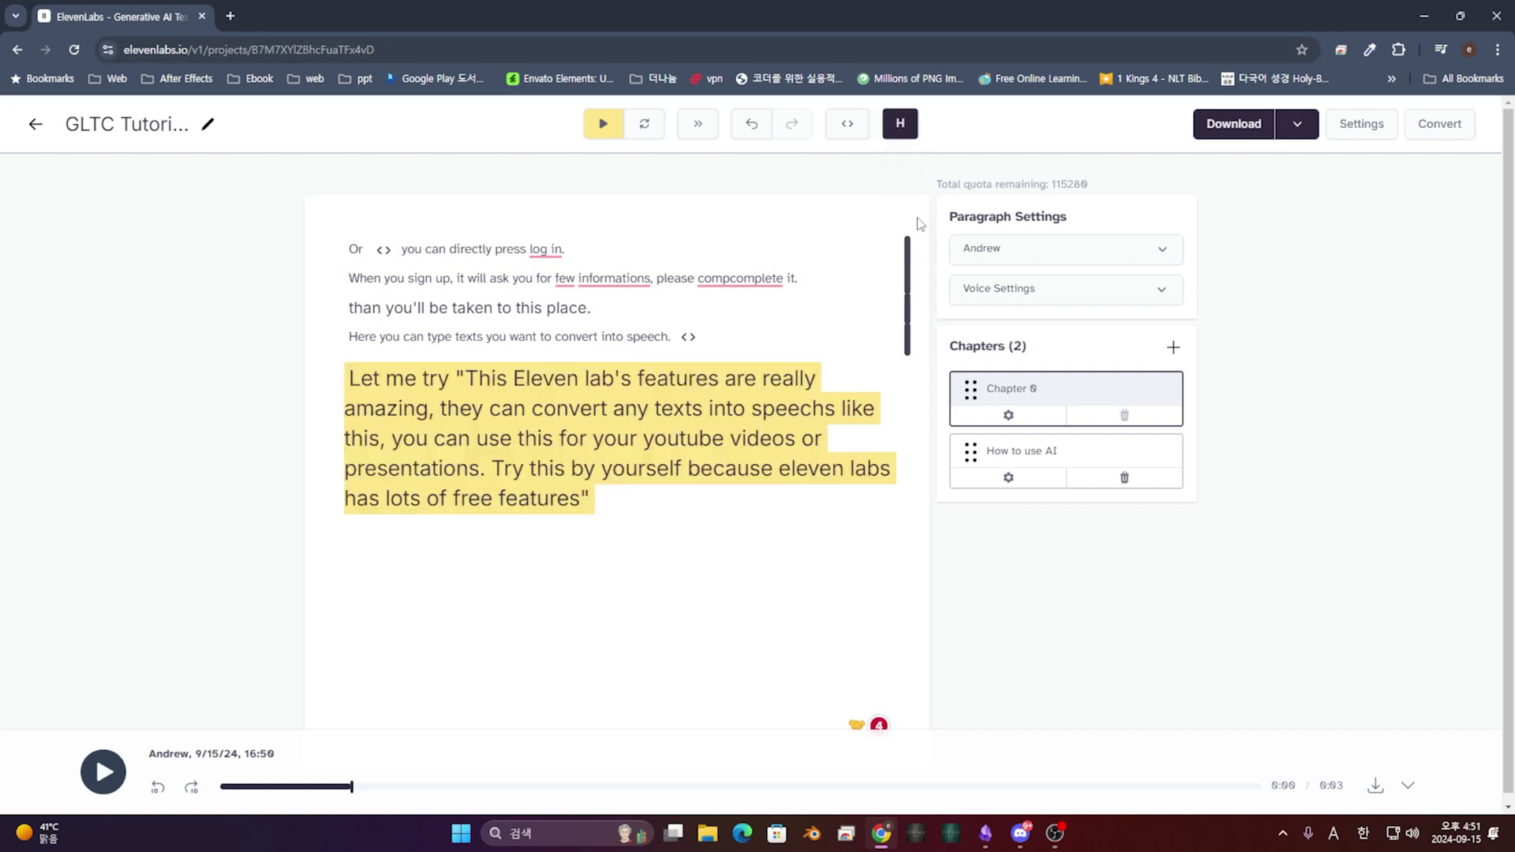
# Step: Try heading level H1 on the last paragraph, and set it to H6
pyautogui.click(911, 136)
pyautogui.click(900, 162)
pyautogui.click(900, 126)
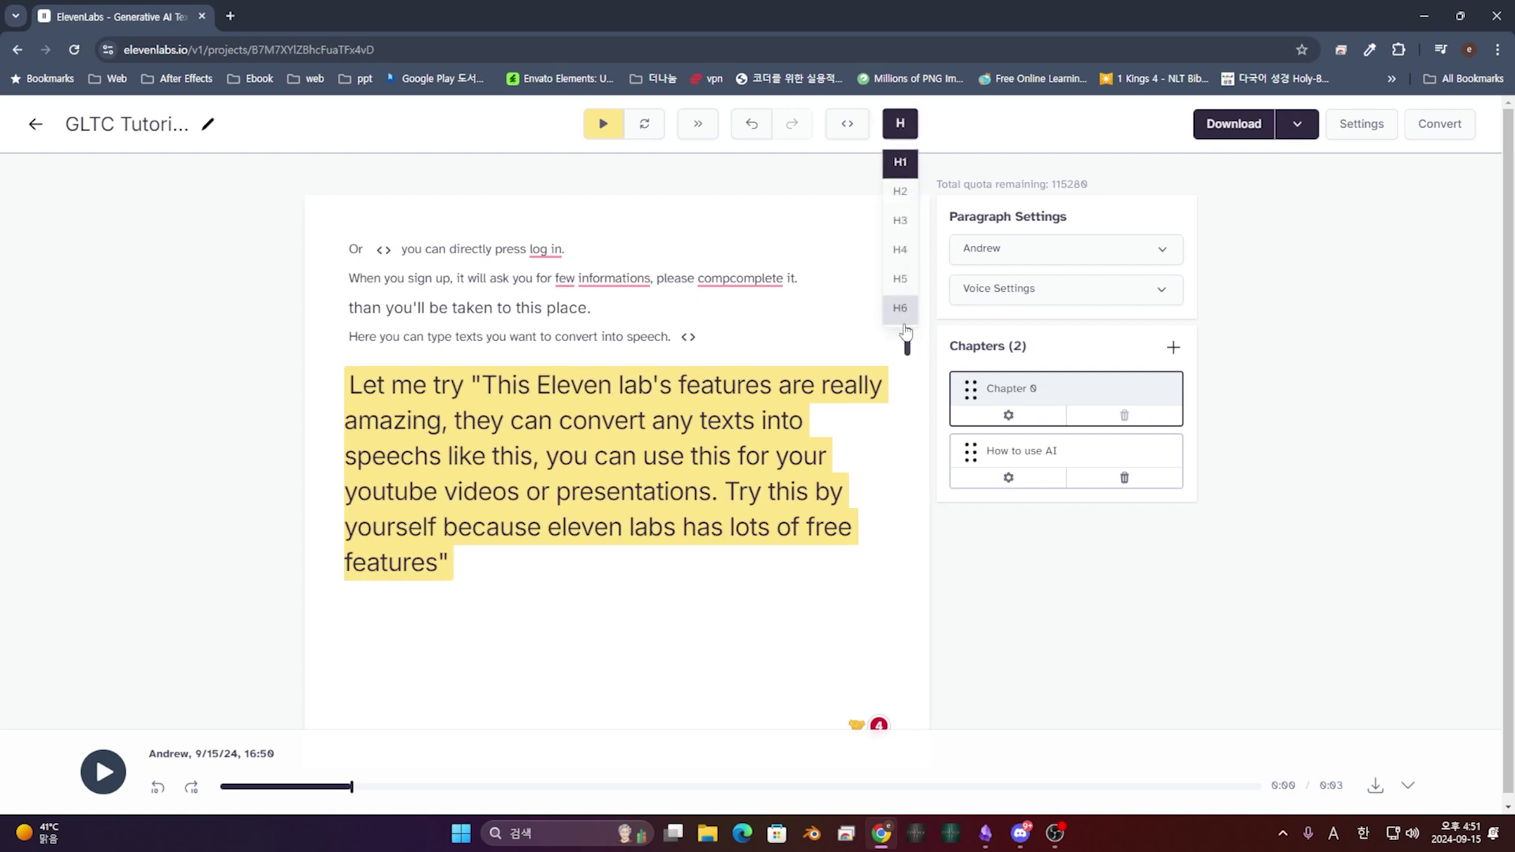
pyautogui.click(903, 320)
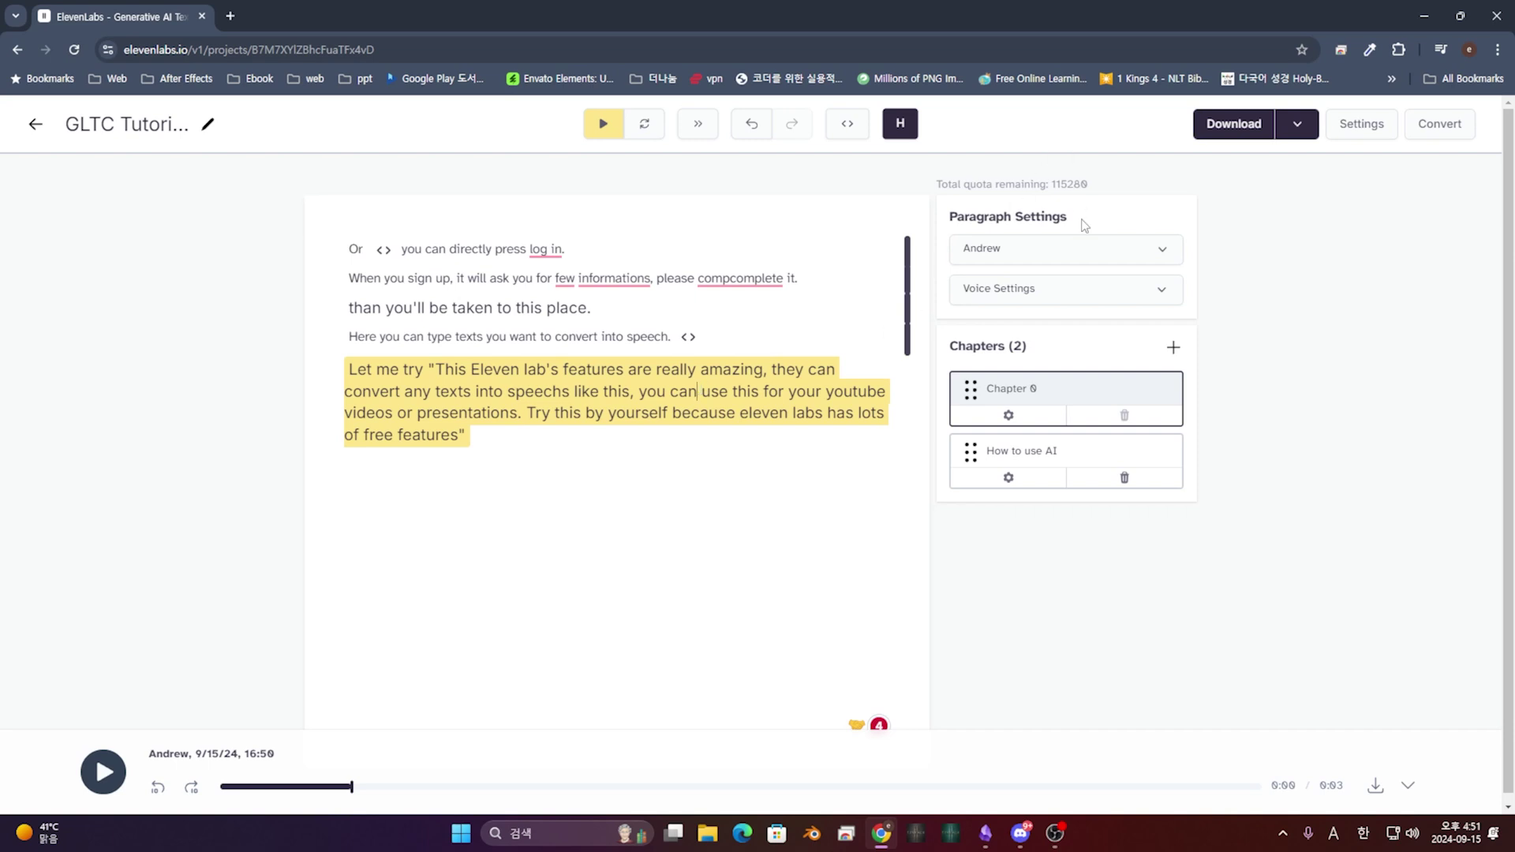
# Step: Look over the available voices and the Voice Settings for the last paragraph, leaving both as they are
pyautogui.click(1051, 241)
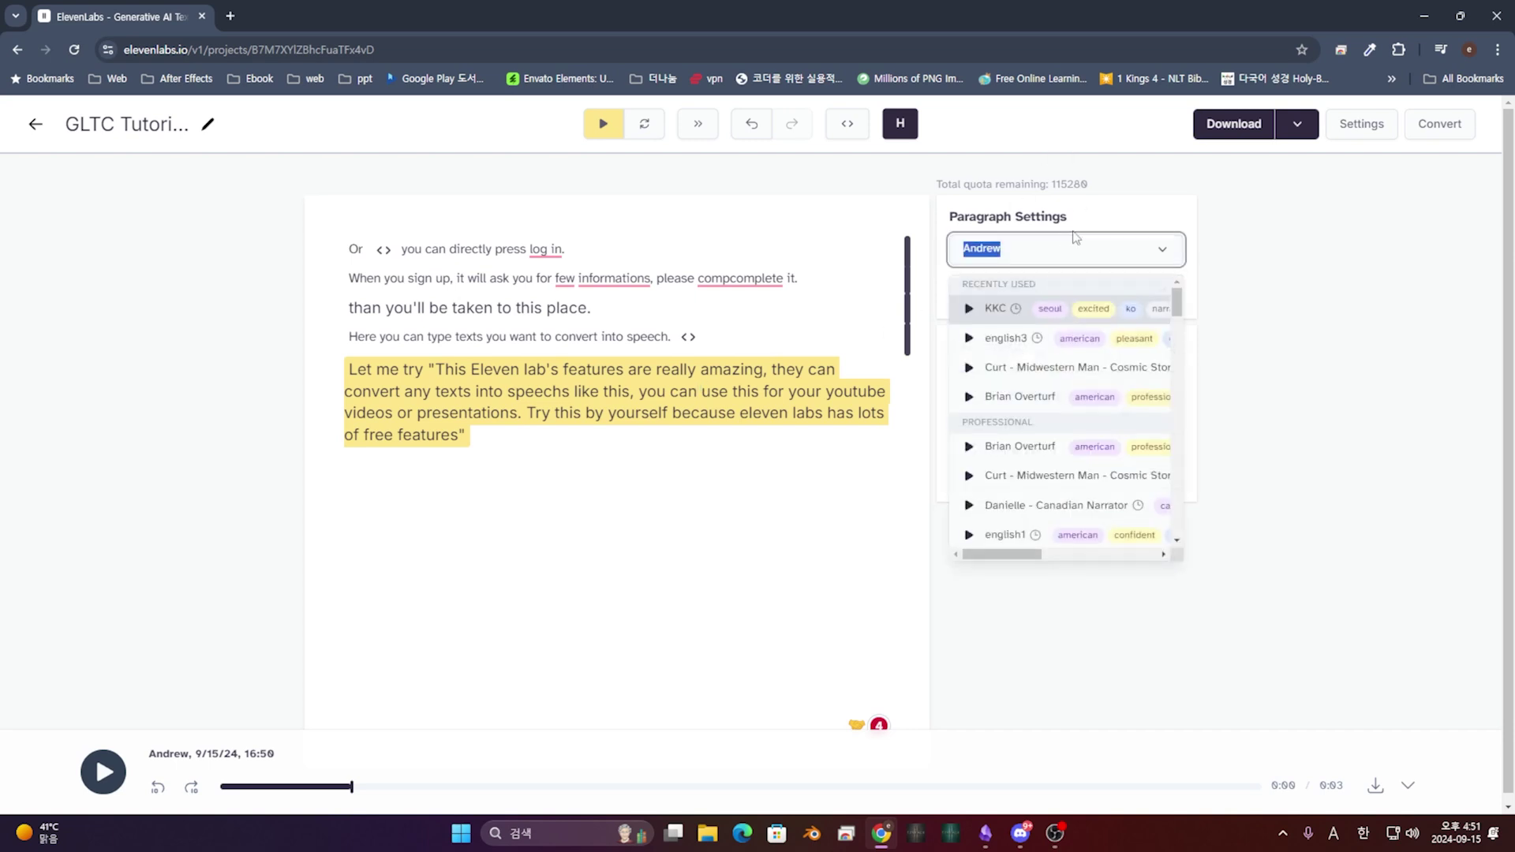
pyautogui.click(1118, 216)
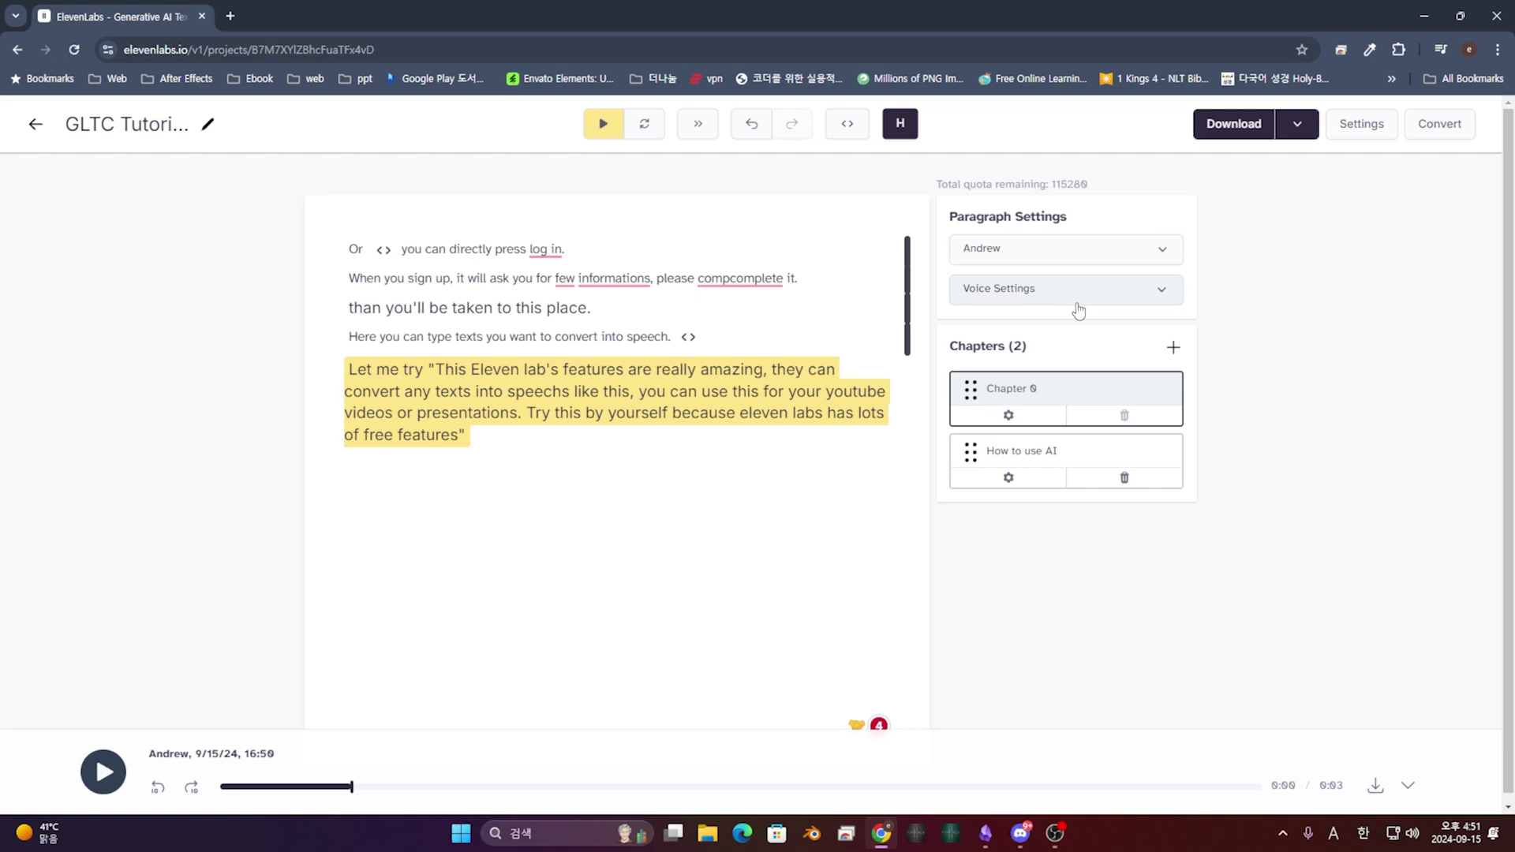
pyautogui.click(1083, 289)
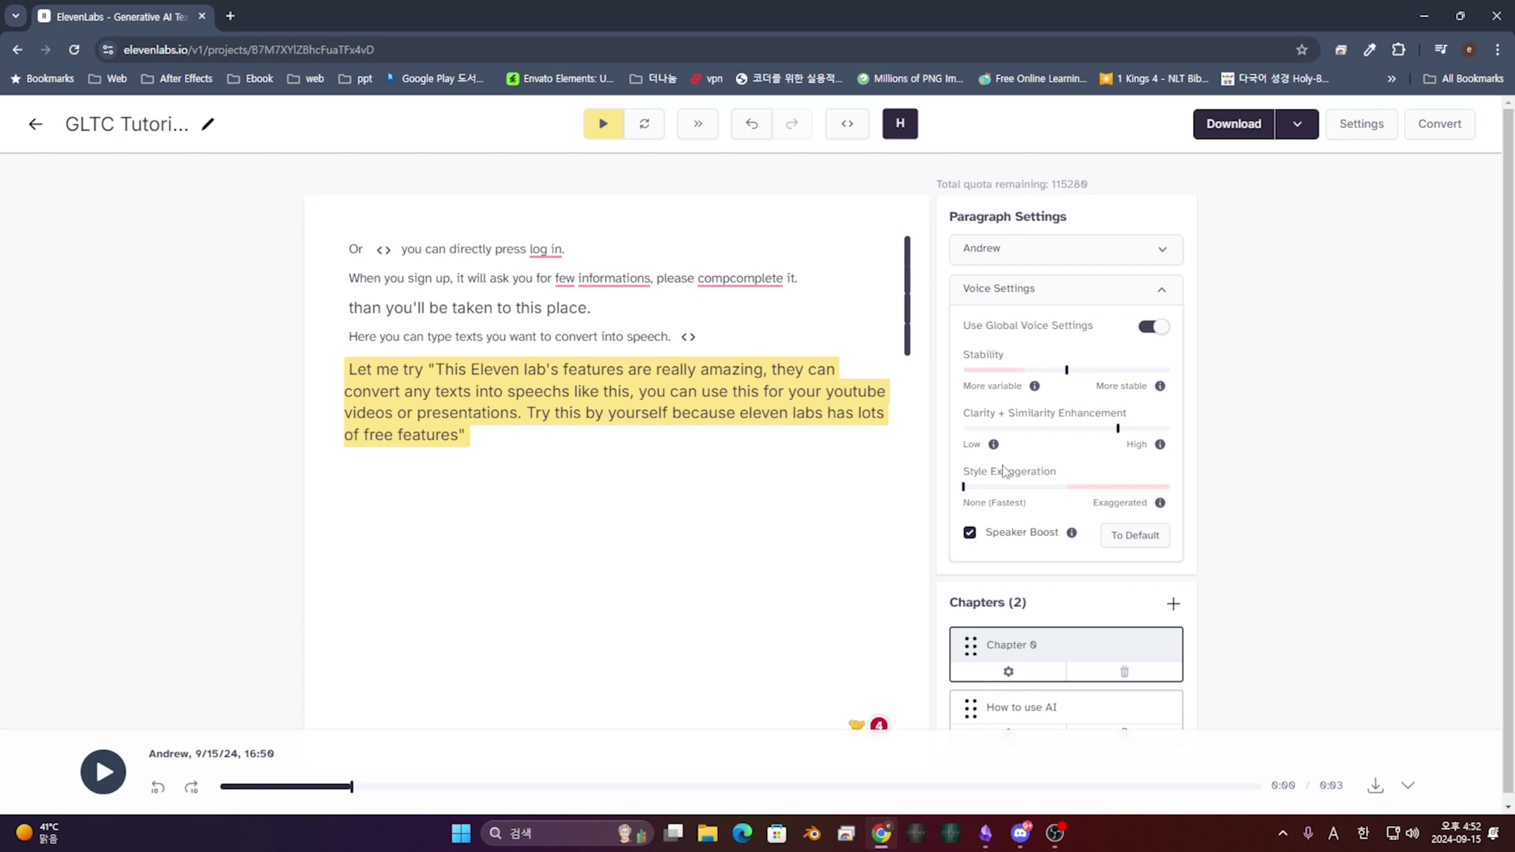
pyautogui.click(1160, 291)
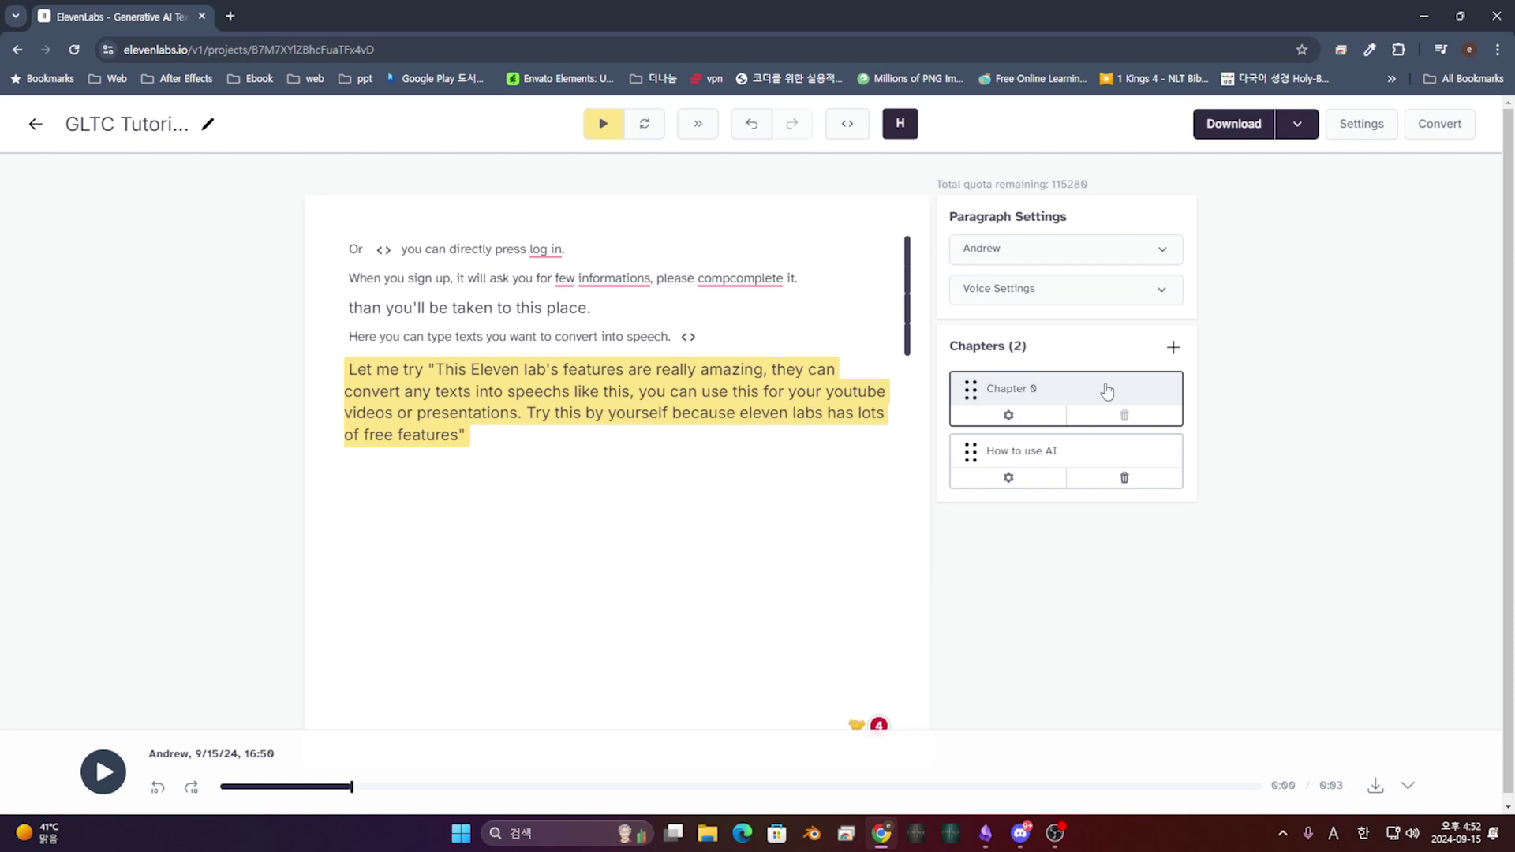
# Step: View the "How to use AI" chapter and return to Chapter 0
pyautogui.click(1051, 448)
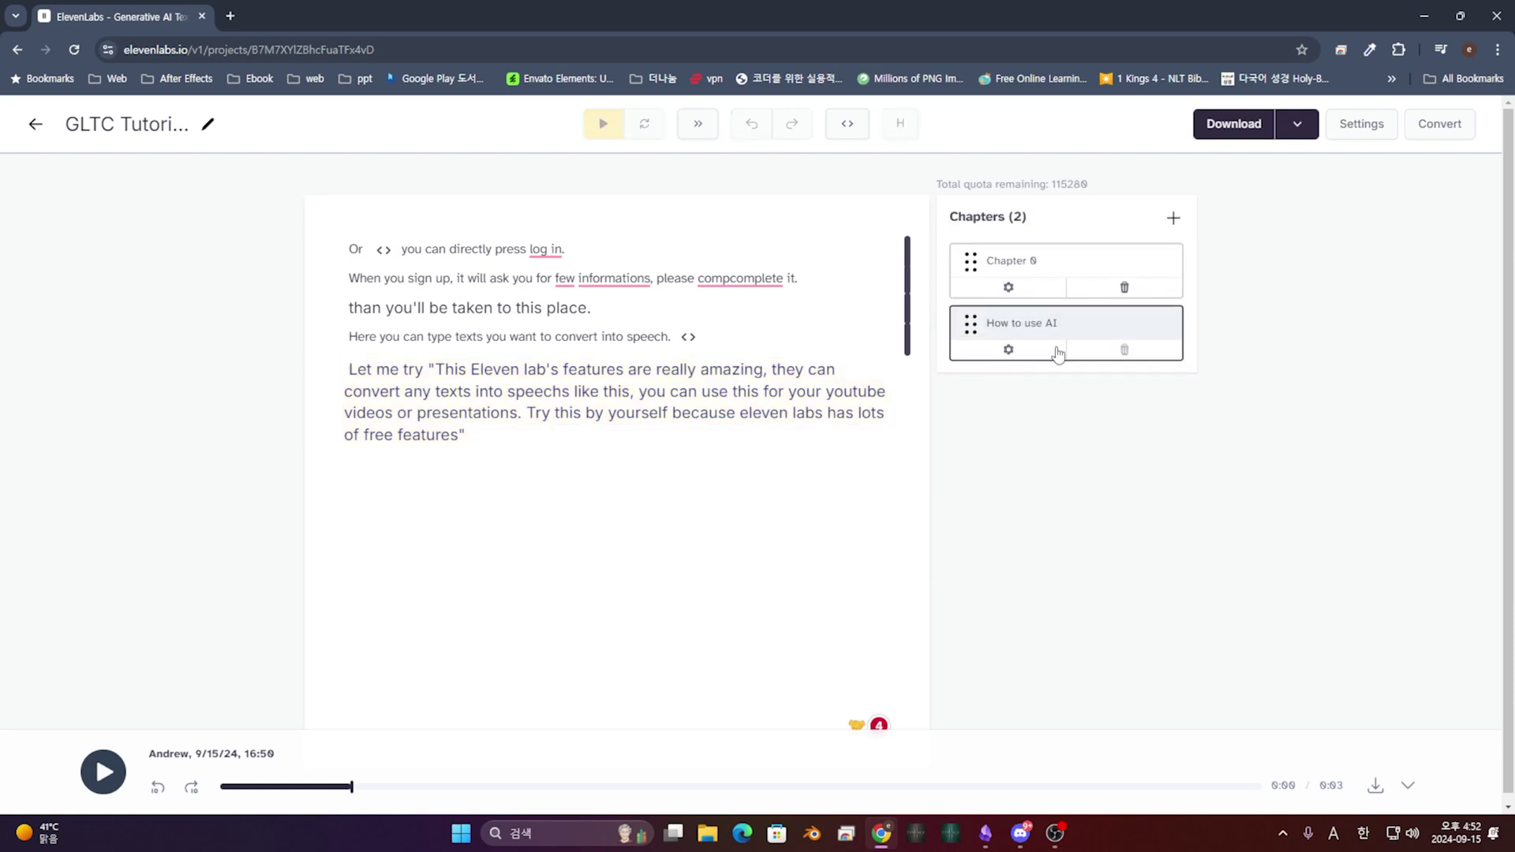
pyautogui.click(1026, 287)
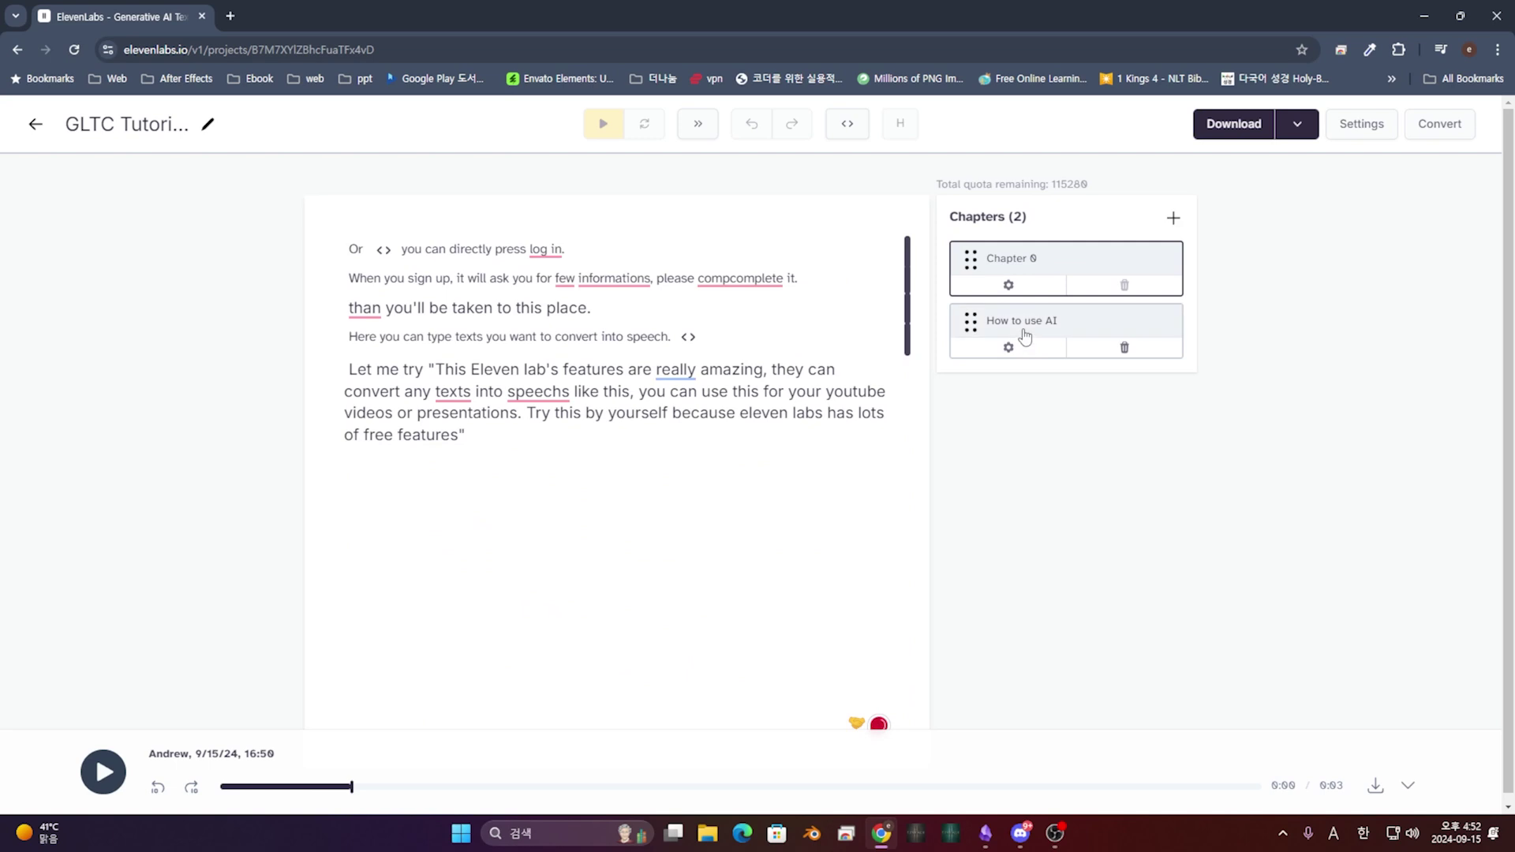
# Step: View the chapter type options for adding a chapter and close them without adding one
pyautogui.click(1172, 220)
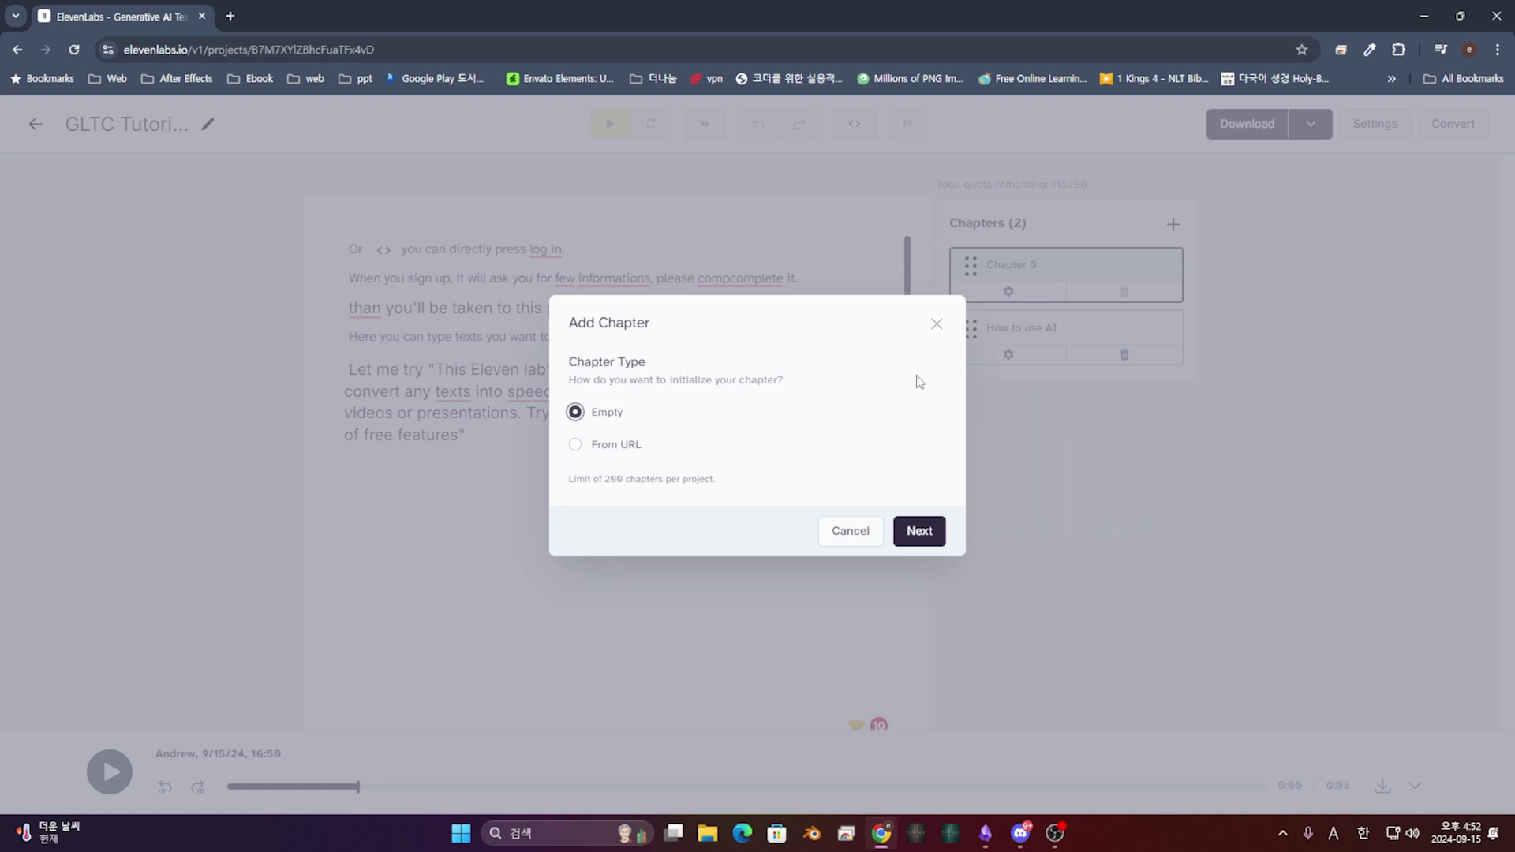
pyautogui.click(936, 323)
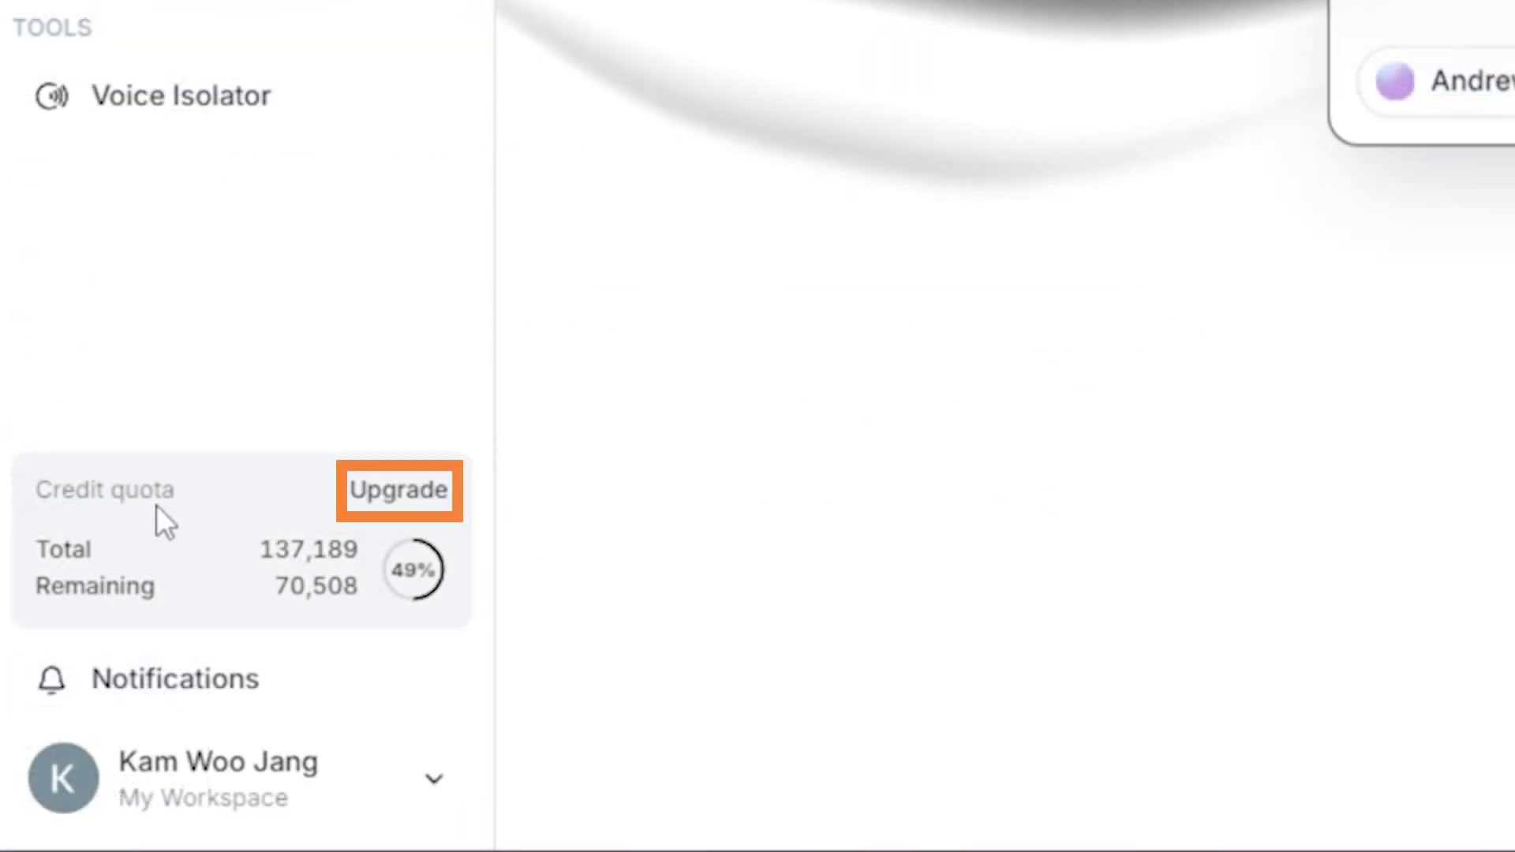
# Step: Open the account's Subscription page and look at the Subscription Details
pyautogui.click(432, 785)
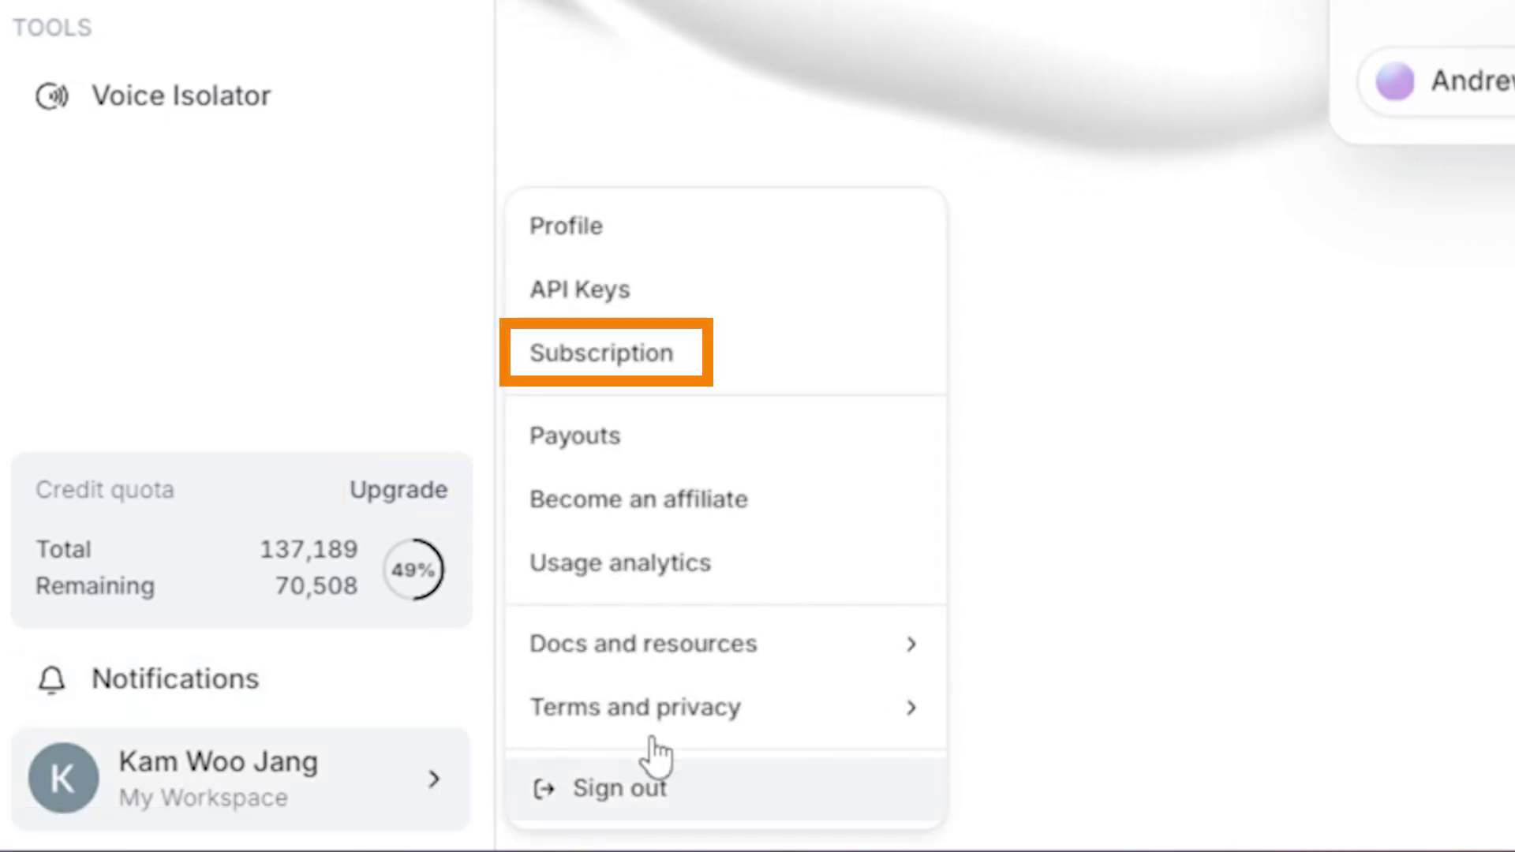
pyautogui.click(722, 377)
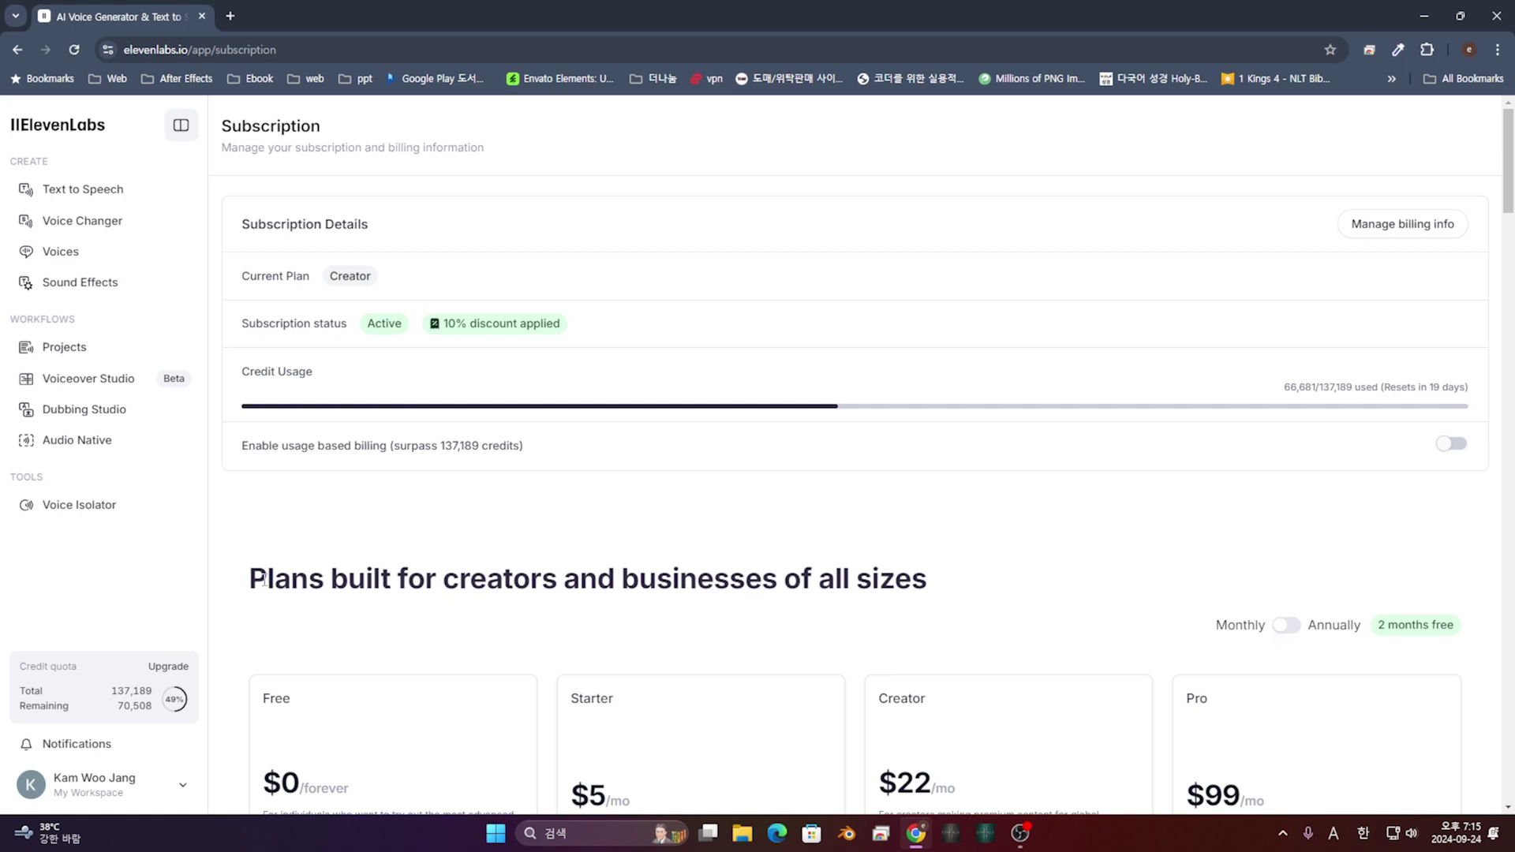
pyautogui.moveTo(241, 224); pyautogui.dragTo(380, 227)
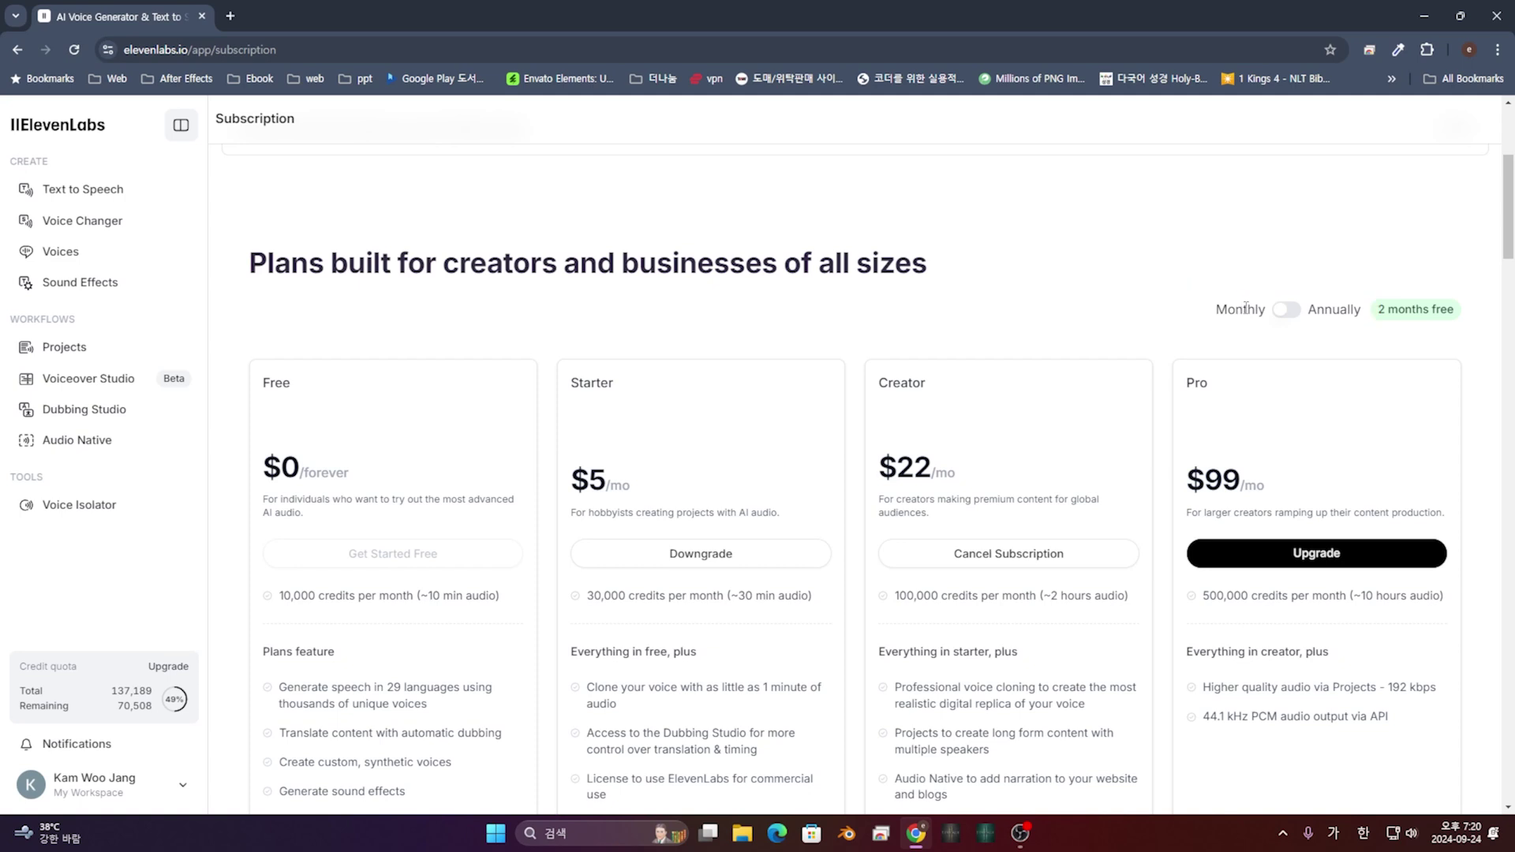
# Step: Compare the plan prices under annual billing with the monthly ones, returning the pricing display to Monthly
pyautogui.click(1285, 312)
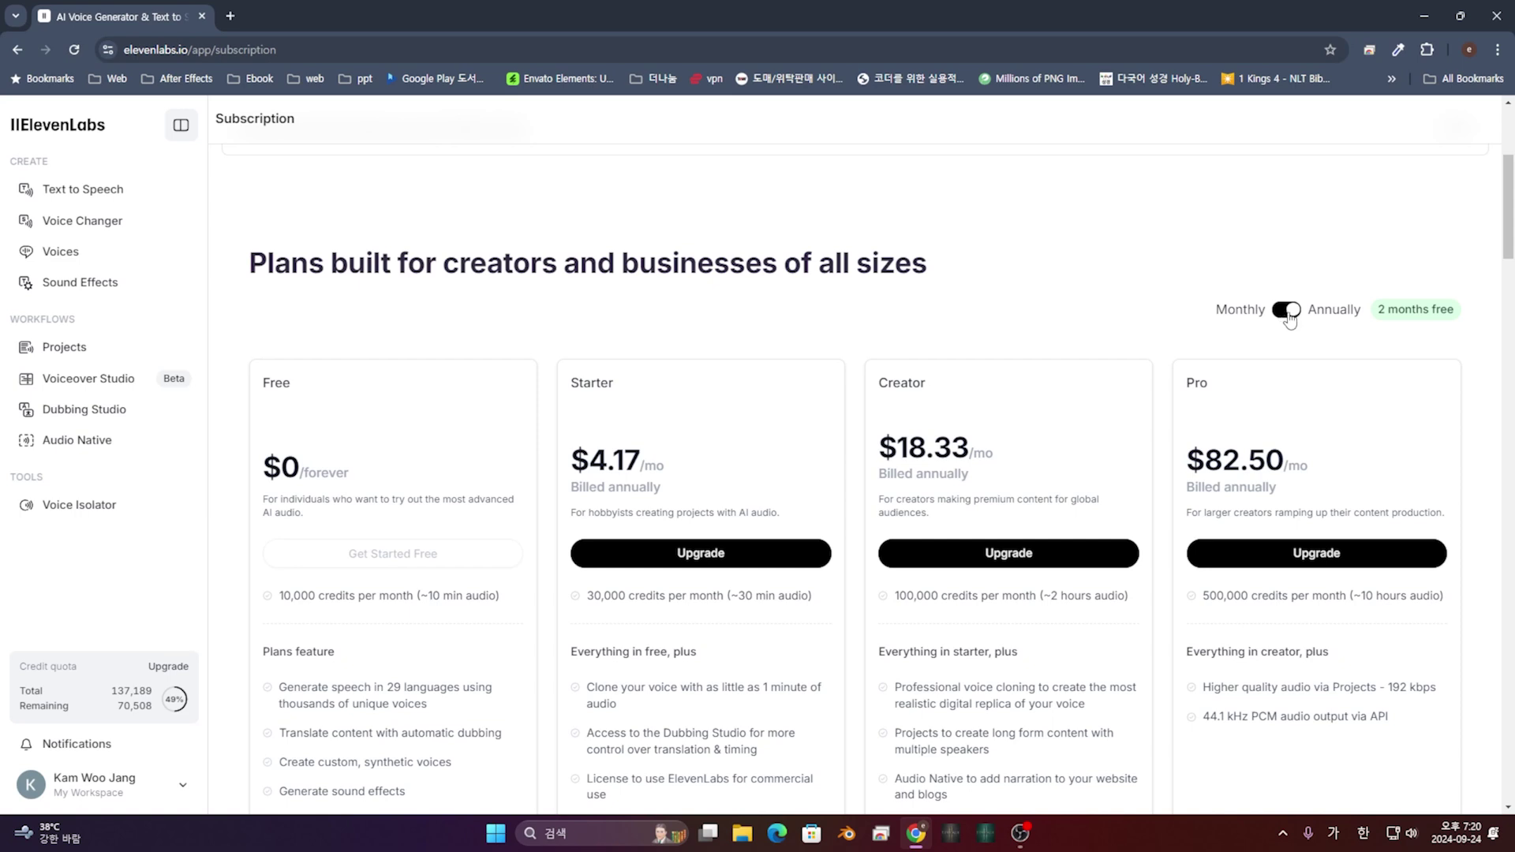
pyautogui.moveTo(1377, 311); pyautogui.dragTo(1448, 314)
pyautogui.click(1325, 286)
pyautogui.click(1287, 311)
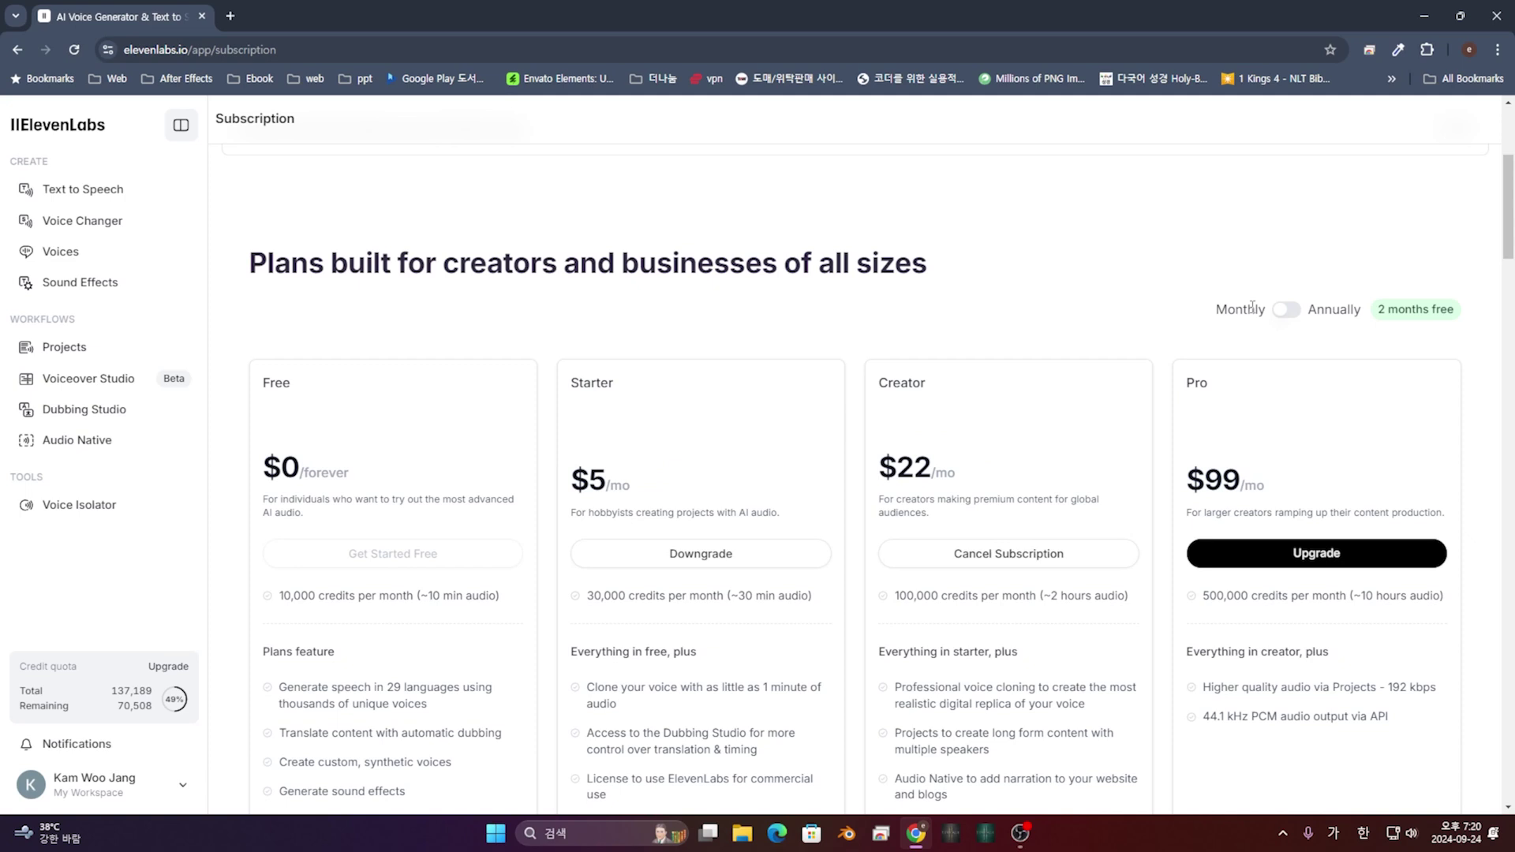
# Step: Examine the Free plan's price, description, monthly credits and feature list
pyautogui.scroll(-2, 261, 230)
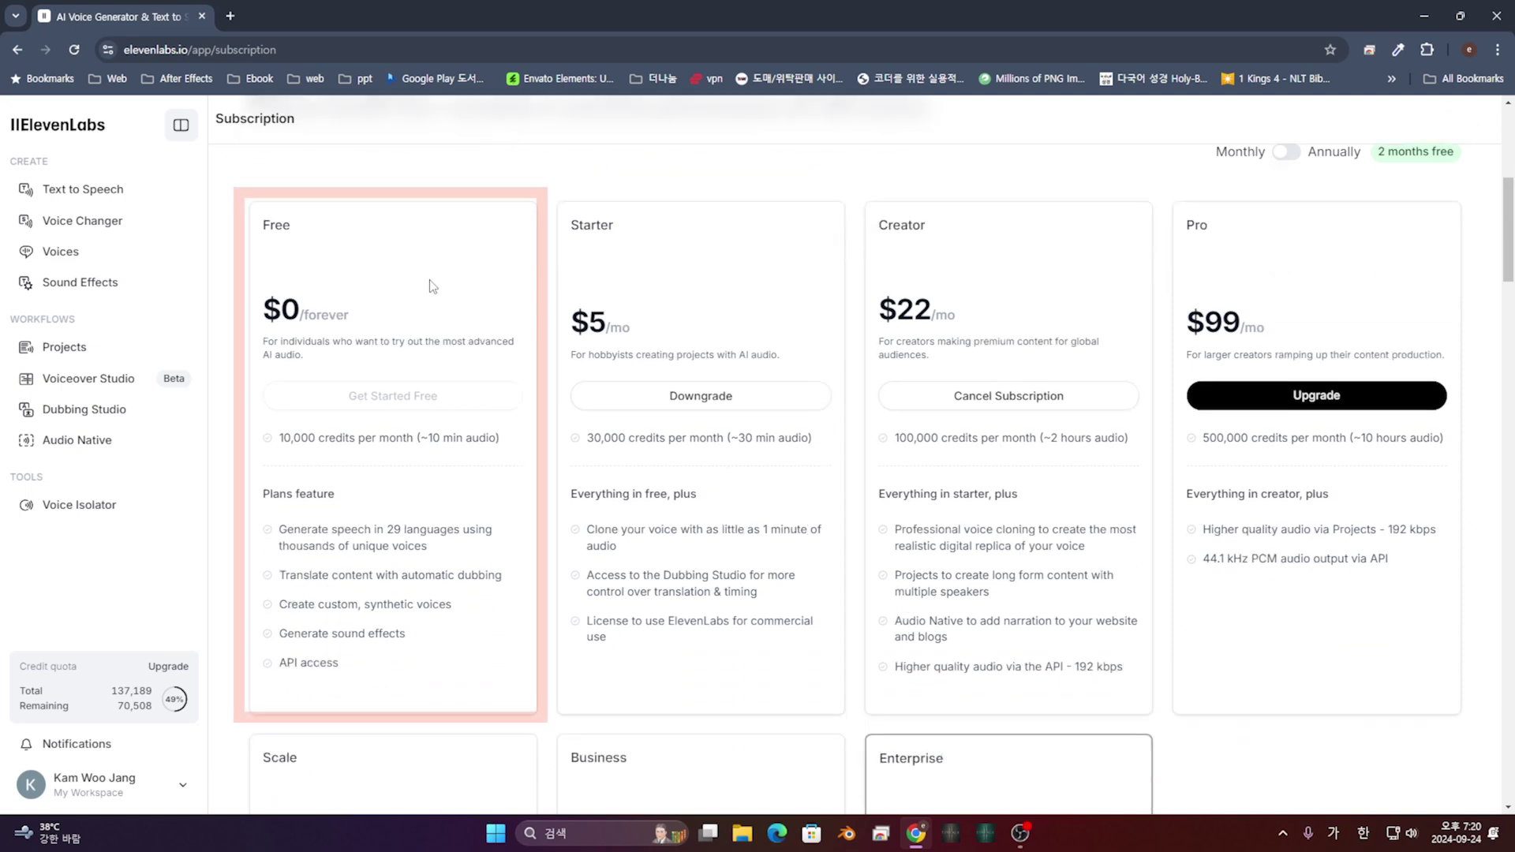
pyautogui.moveTo(269, 314); pyautogui.dragTo(305, 317)
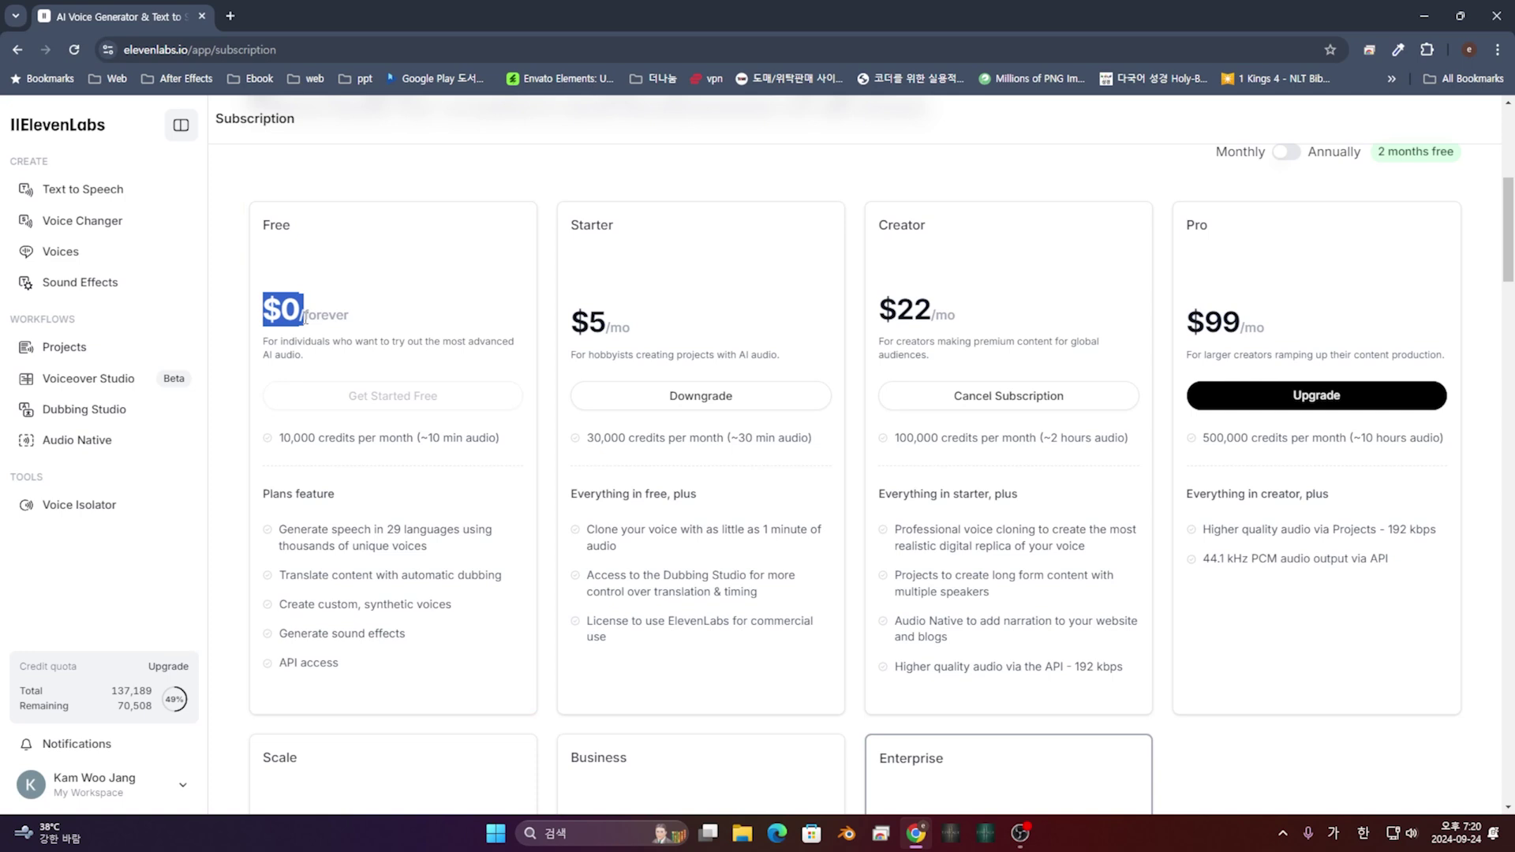
pyautogui.click(259, 352)
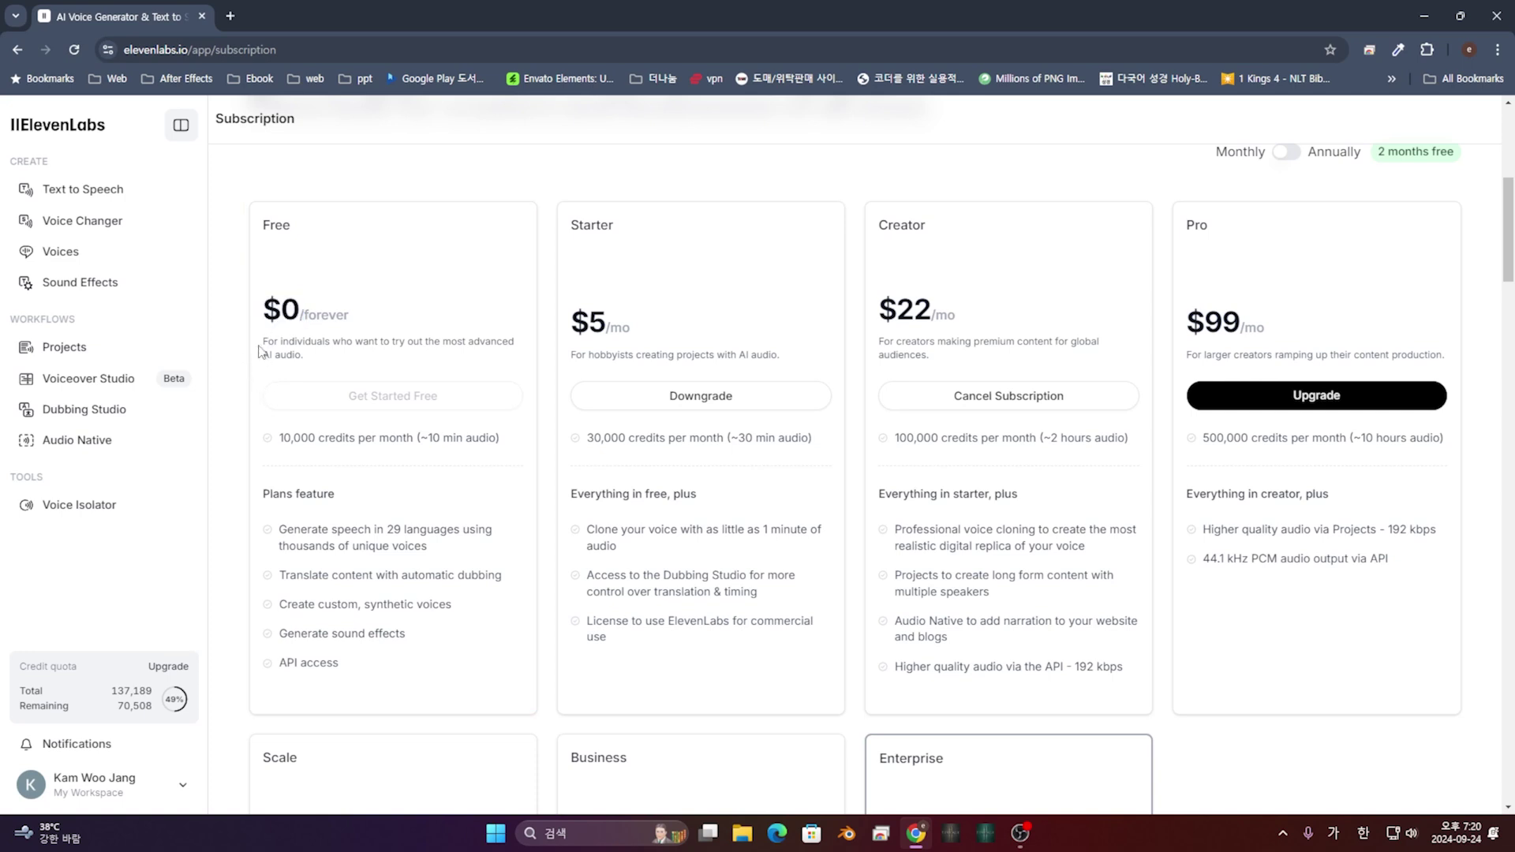
pyautogui.moveTo(259, 348); pyautogui.dragTo(423, 346)
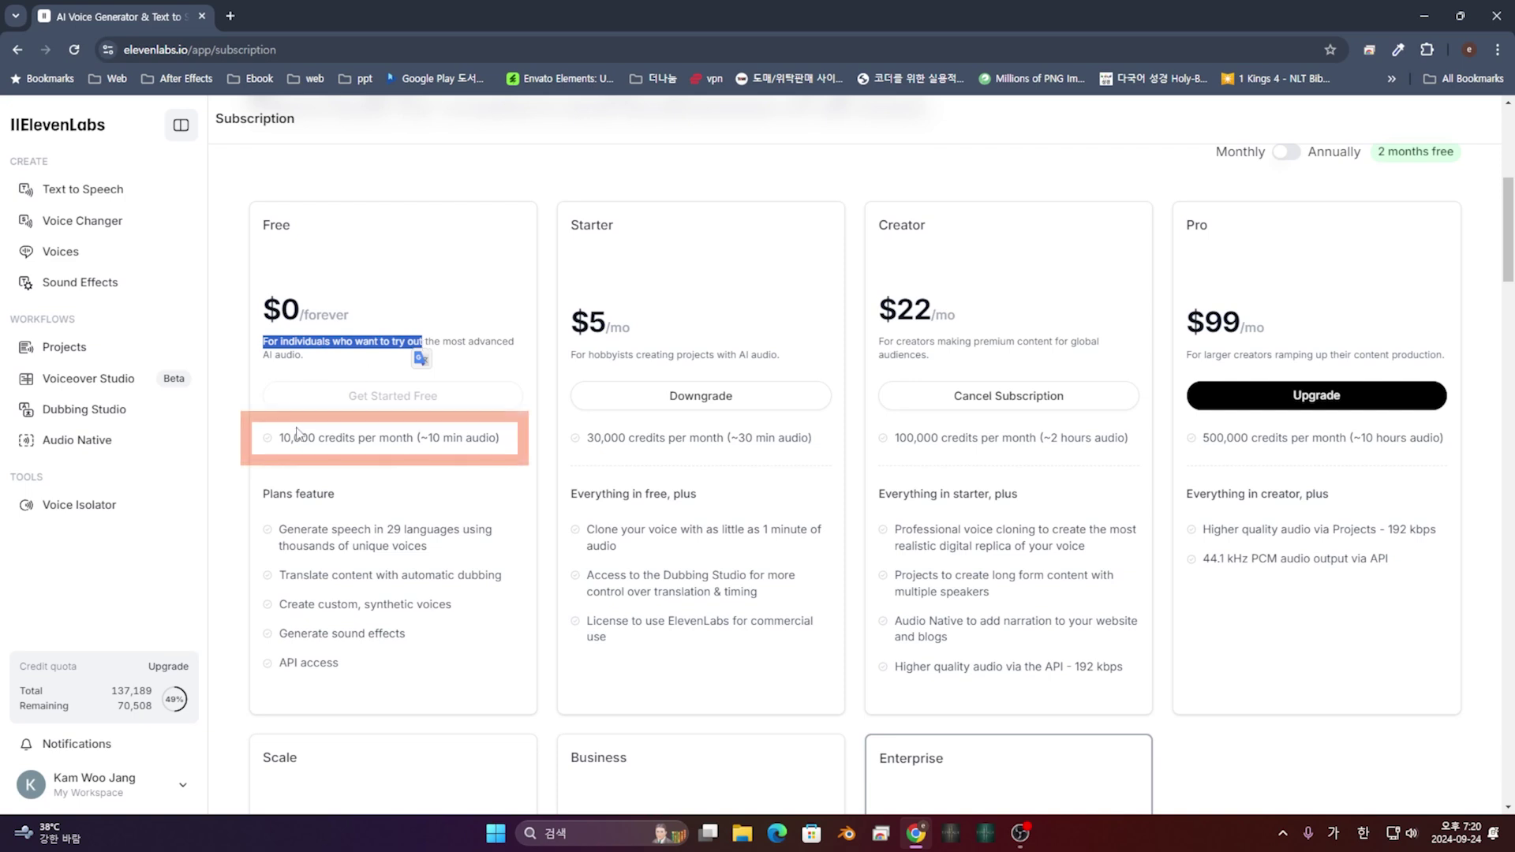
pyautogui.moveTo(278, 438); pyautogui.dragTo(379, 438)
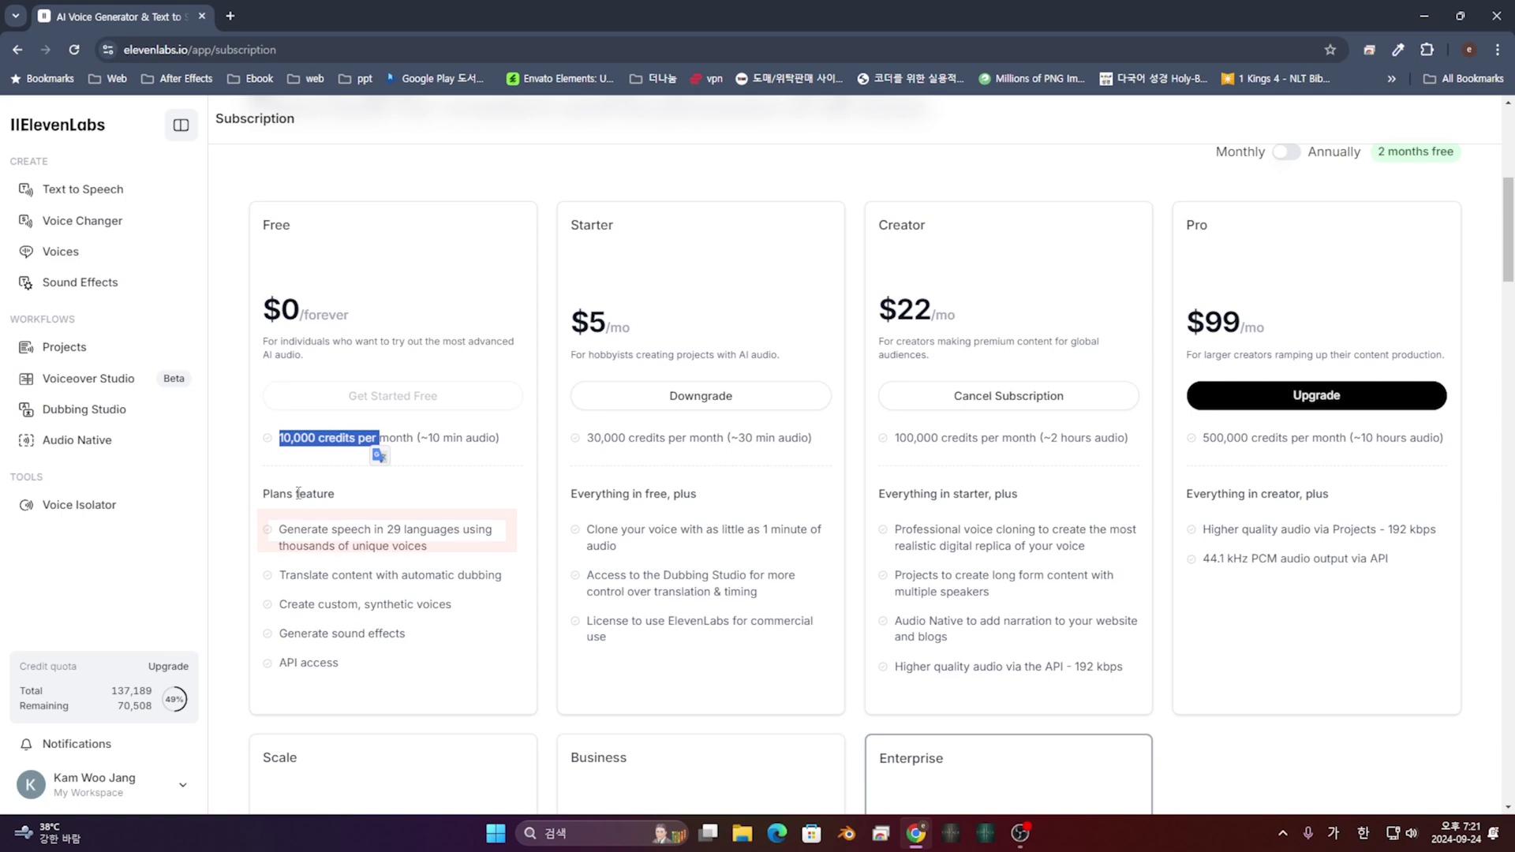
pyautogui.moveTo(278, 529); pyautogui.dragTo(451, 533)
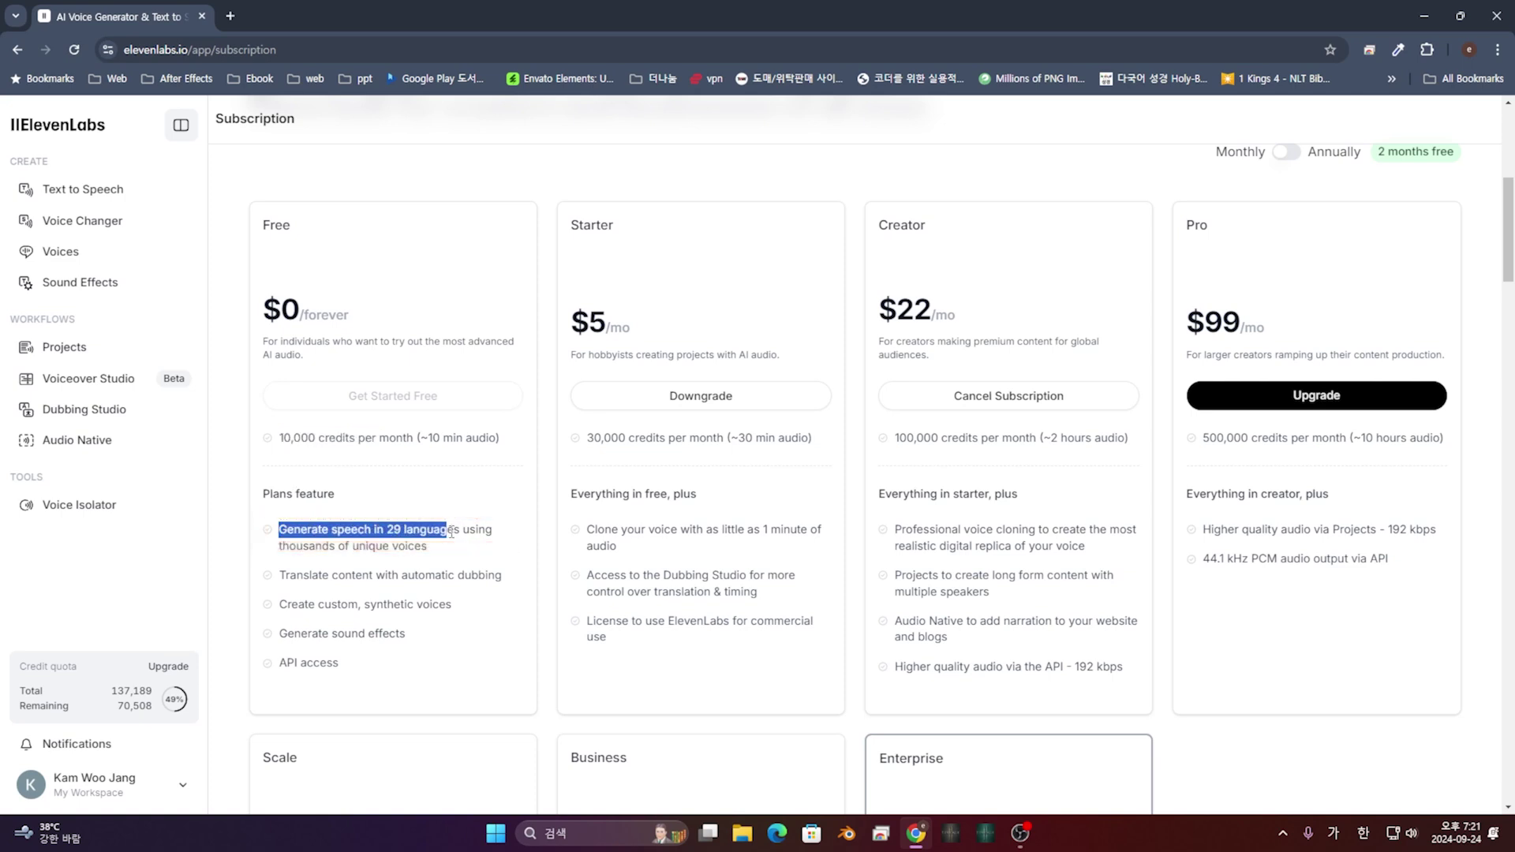
pyautogui.moveTo(451, 533); pyautogui.dragTo(452, 533)
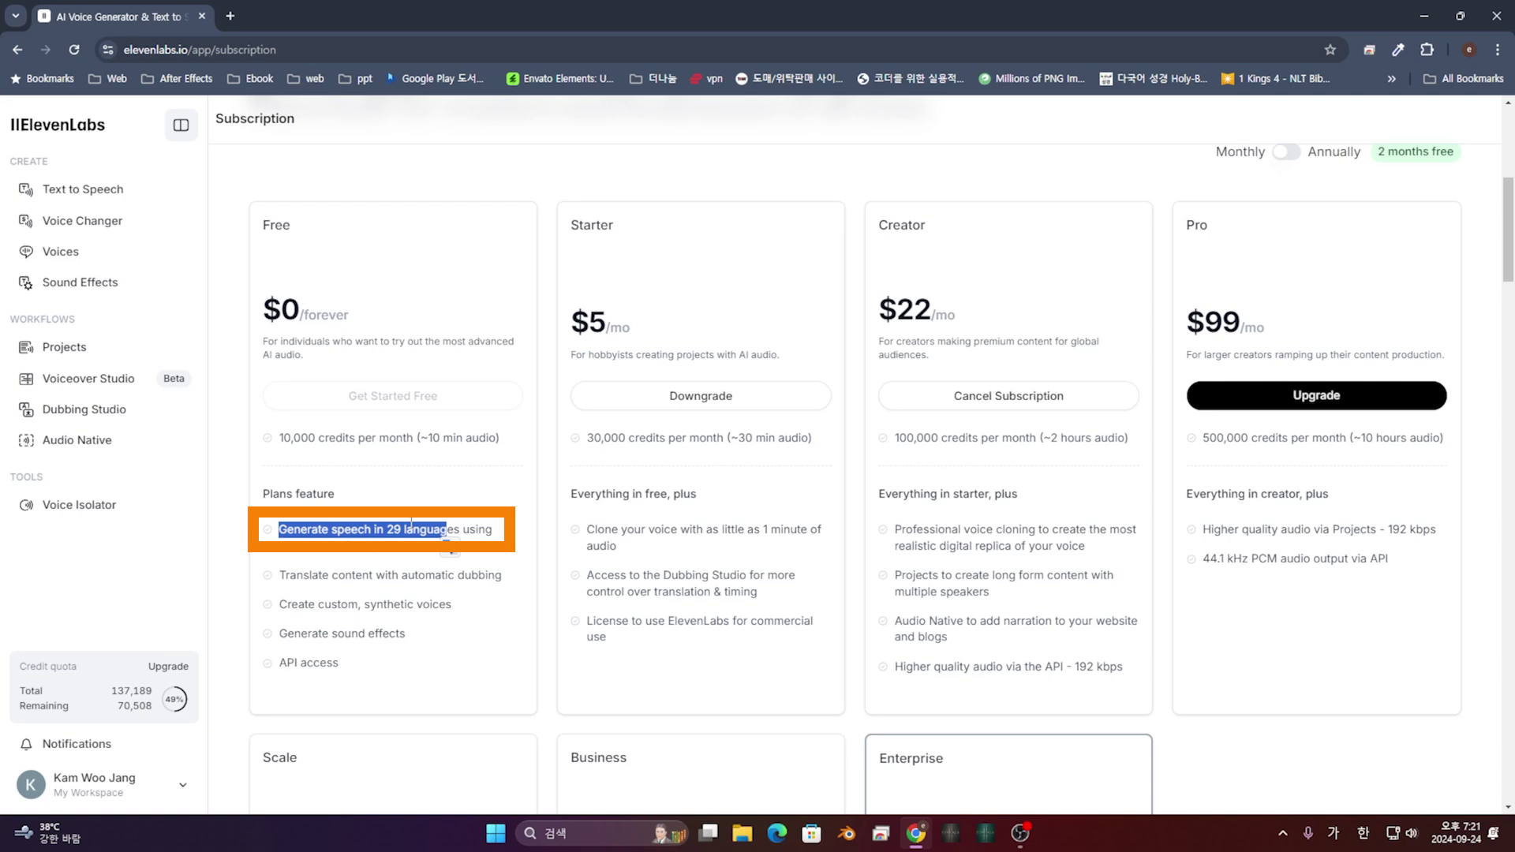
pyautogui.click(368, 539)
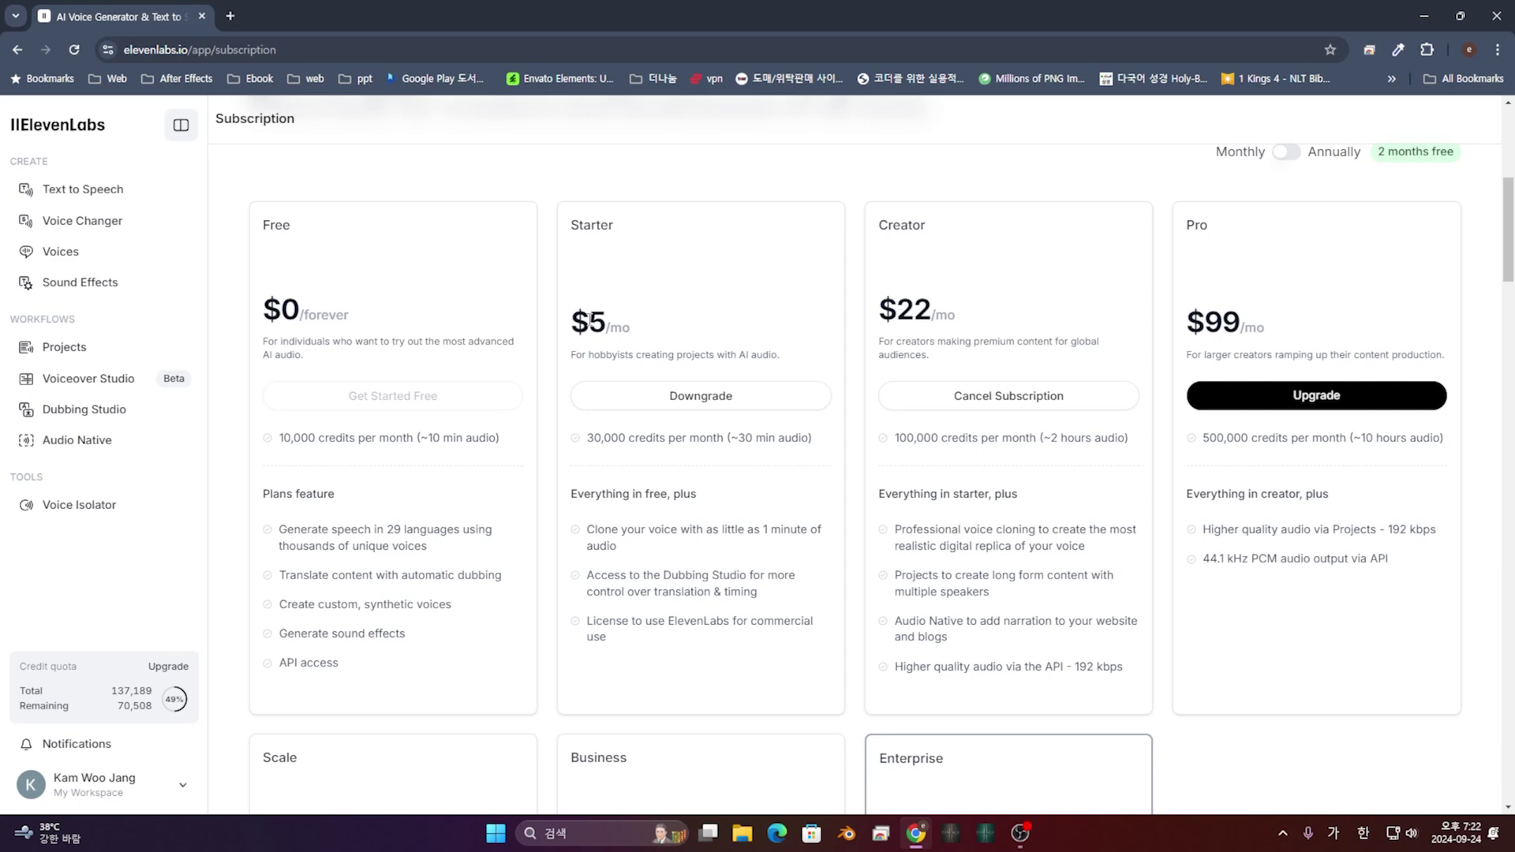
pyautogui.moveTo(270, 527); pyautogui.dragTo(395, 661)
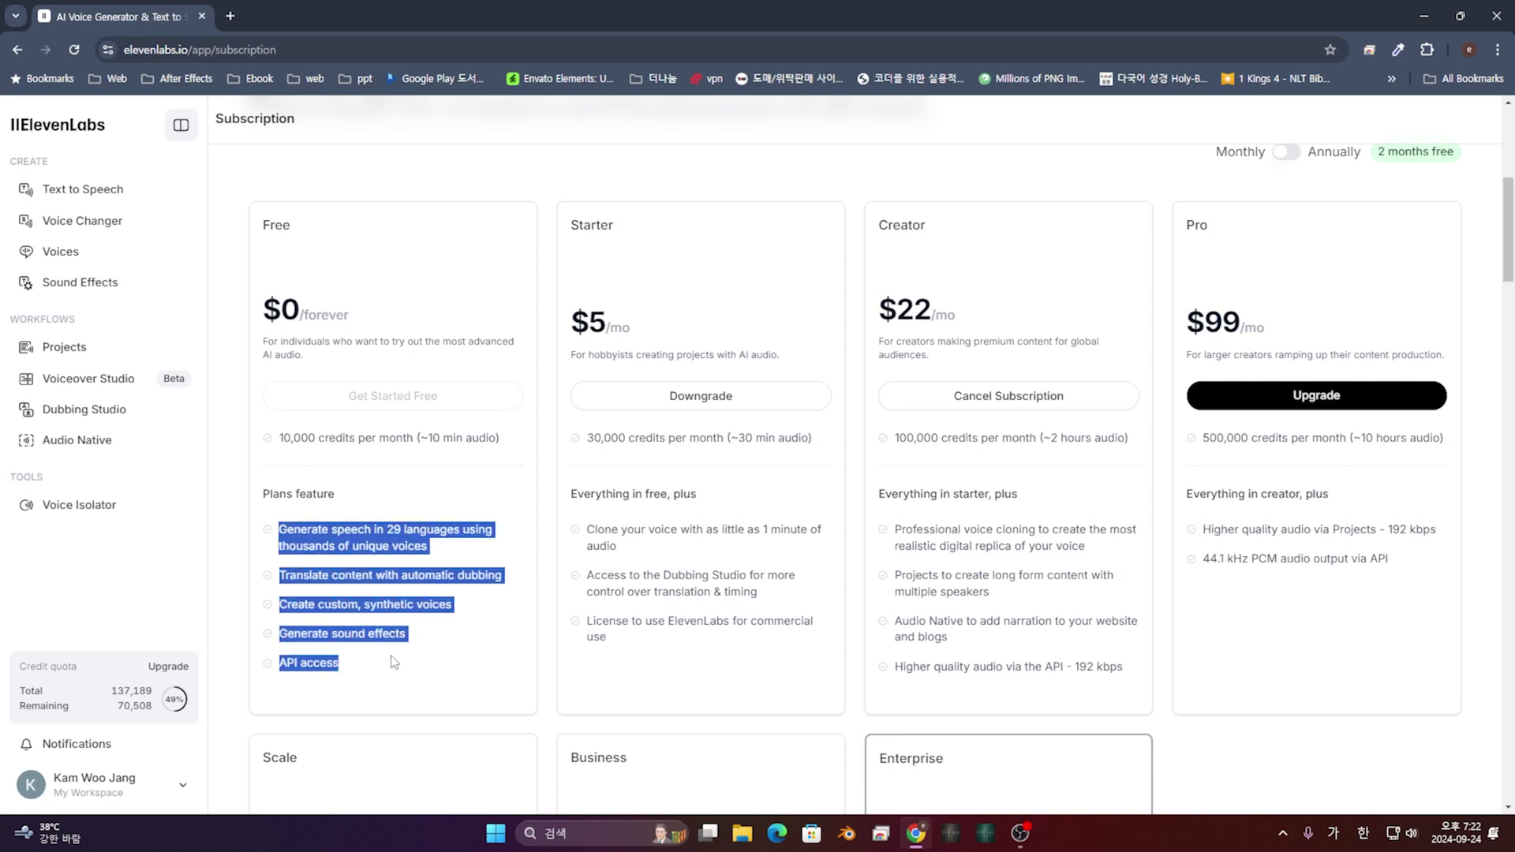
pyautogui.click(488, 655)
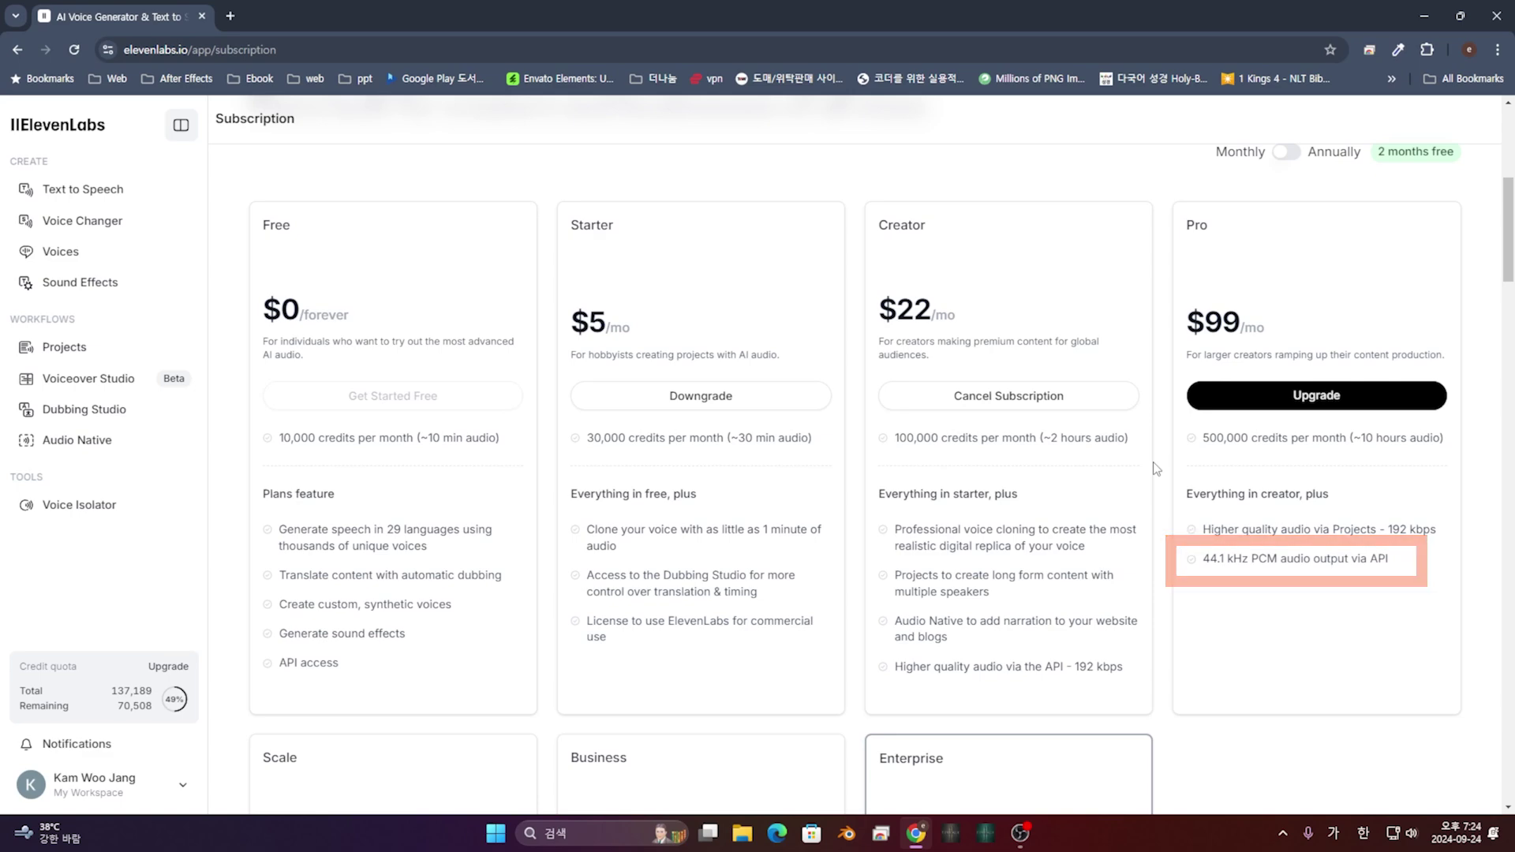
# Step: Look over the Scale, Business and Enterprise plans, and view the plans with annual billing selected
pyautogui.scroll(-6, 1148, 476)
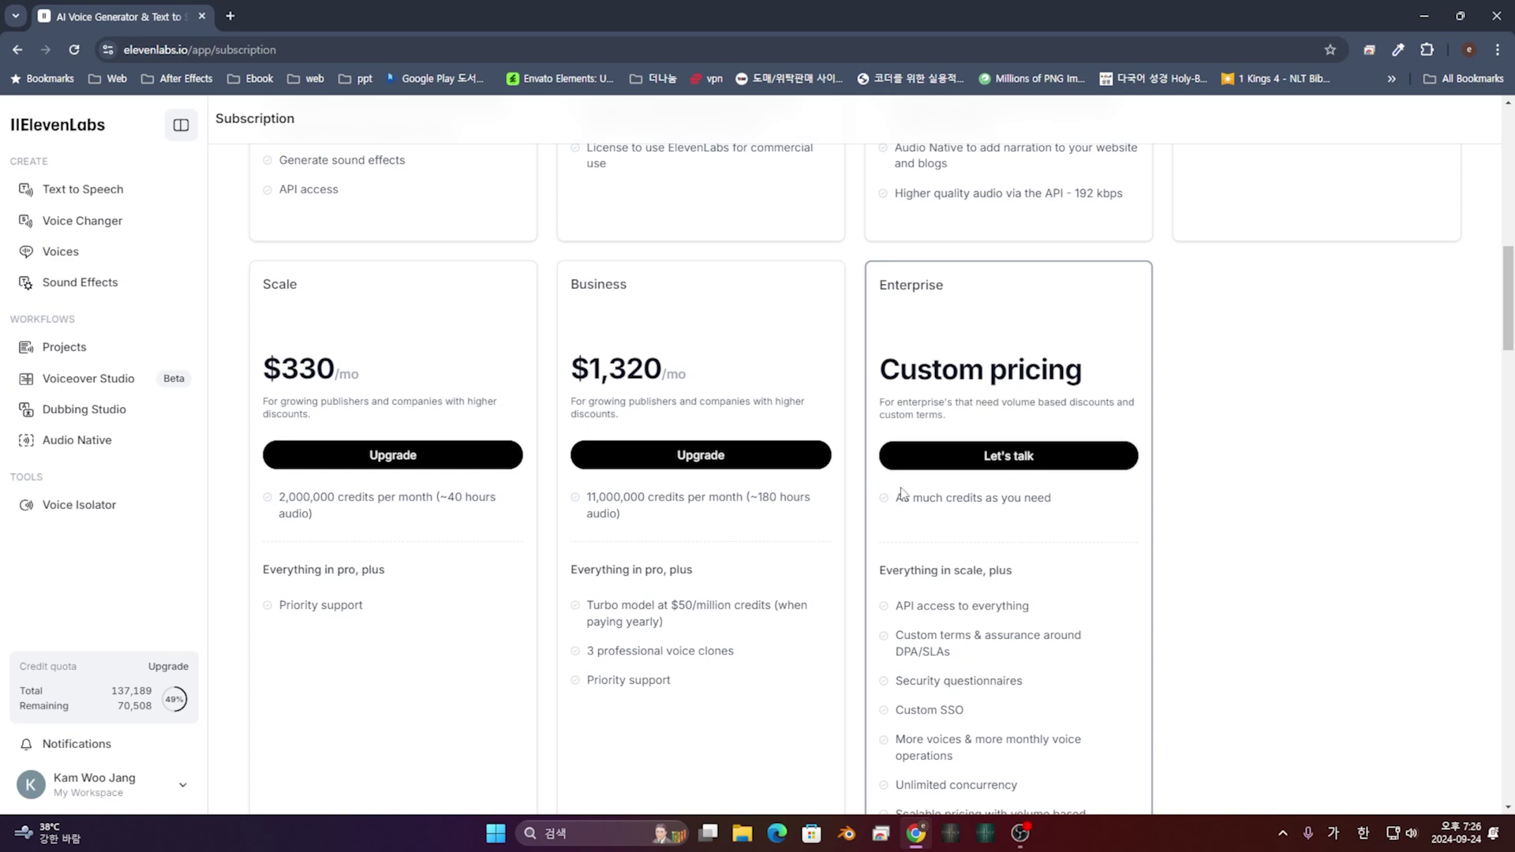
pyautogui.scroll(-1, 903, 506)
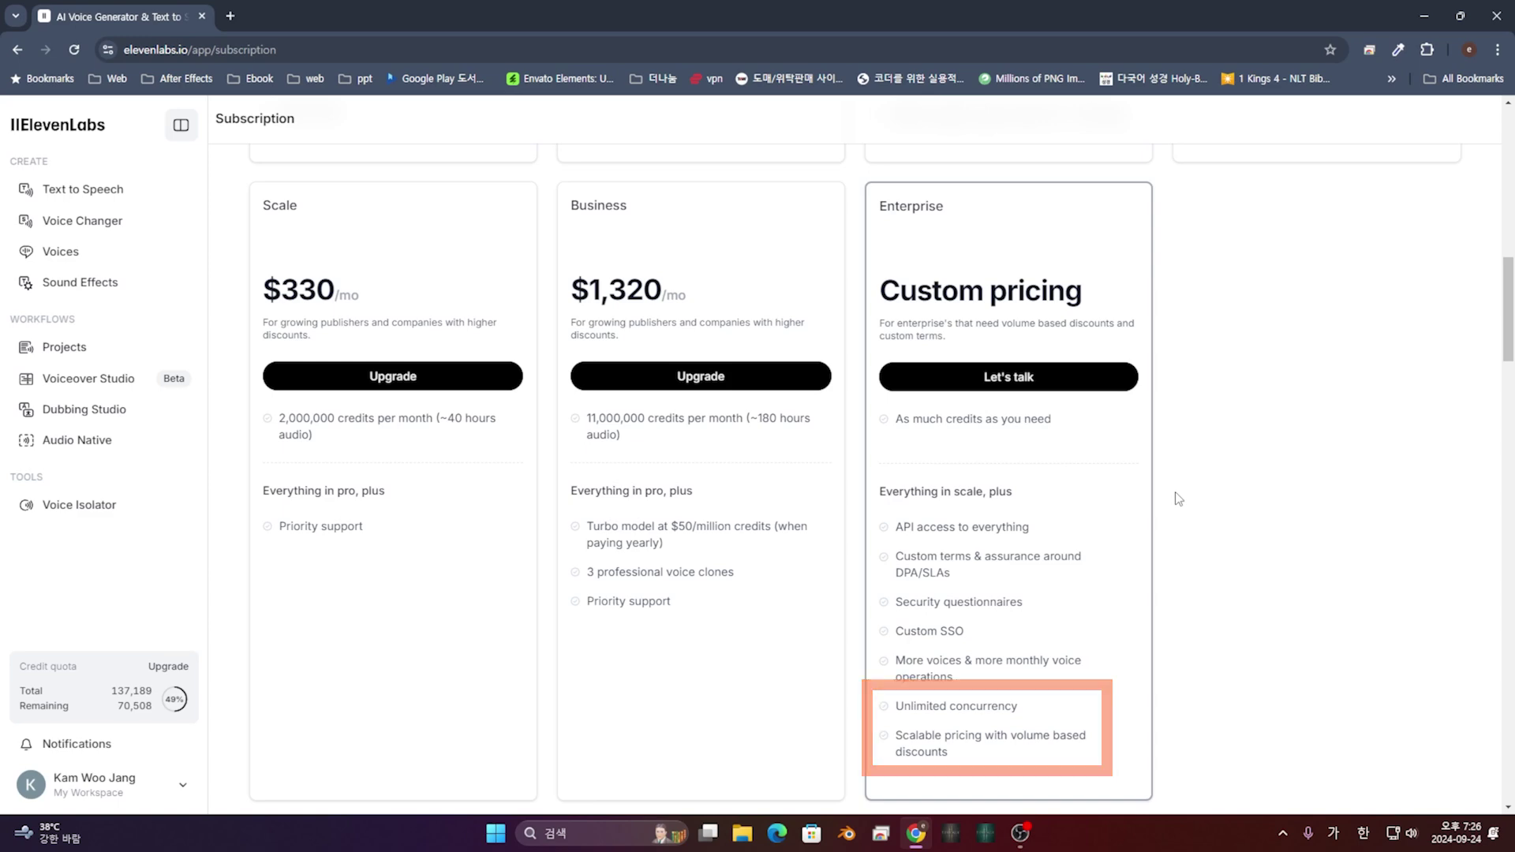
pyautogui.scroll(12, 1123, 678)
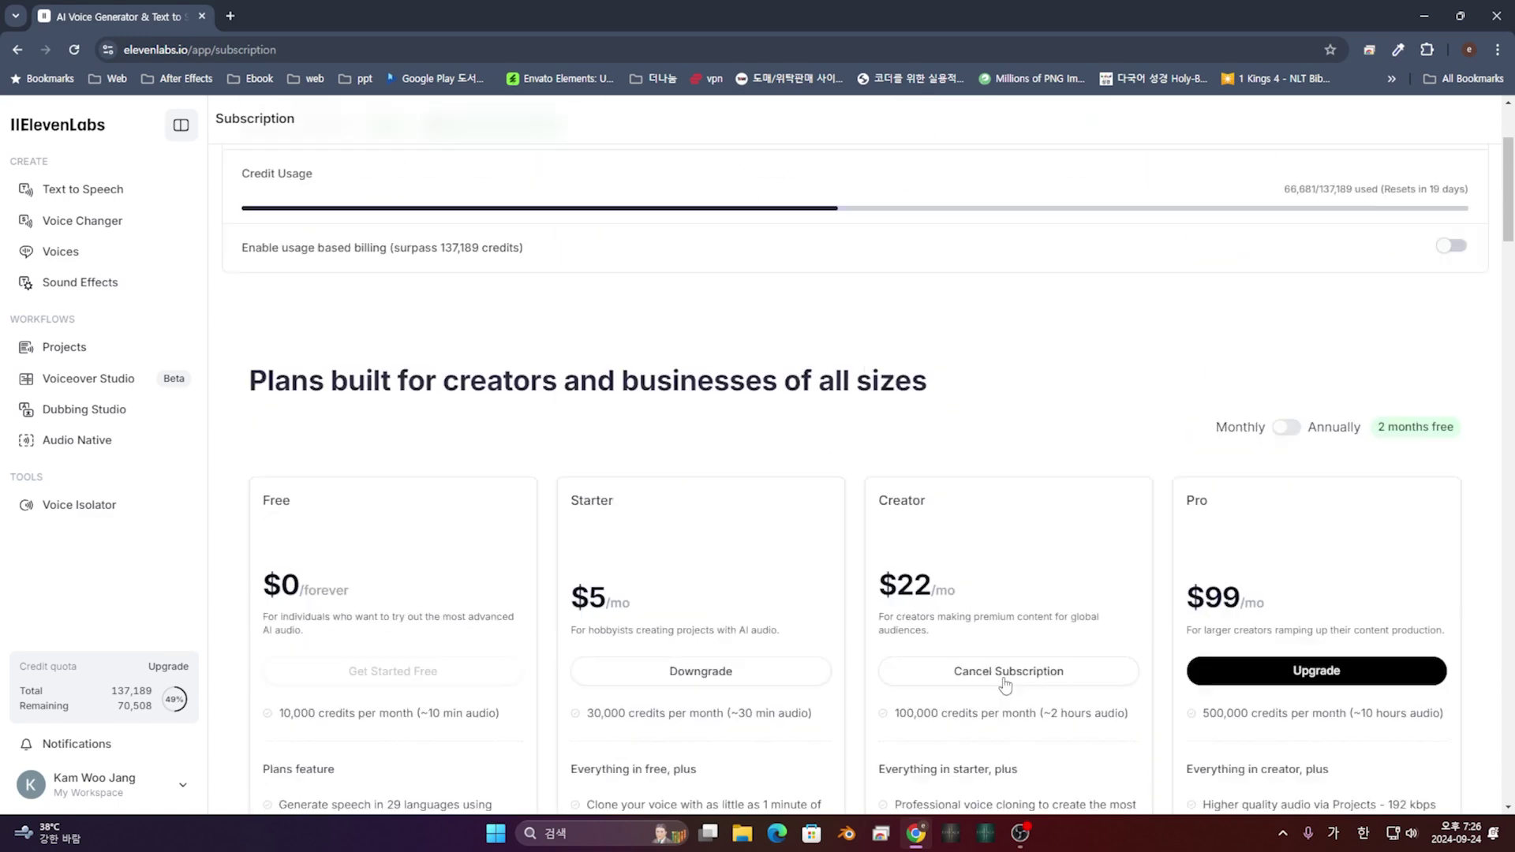
pyautogui.scroll(-1, 1137, 472)
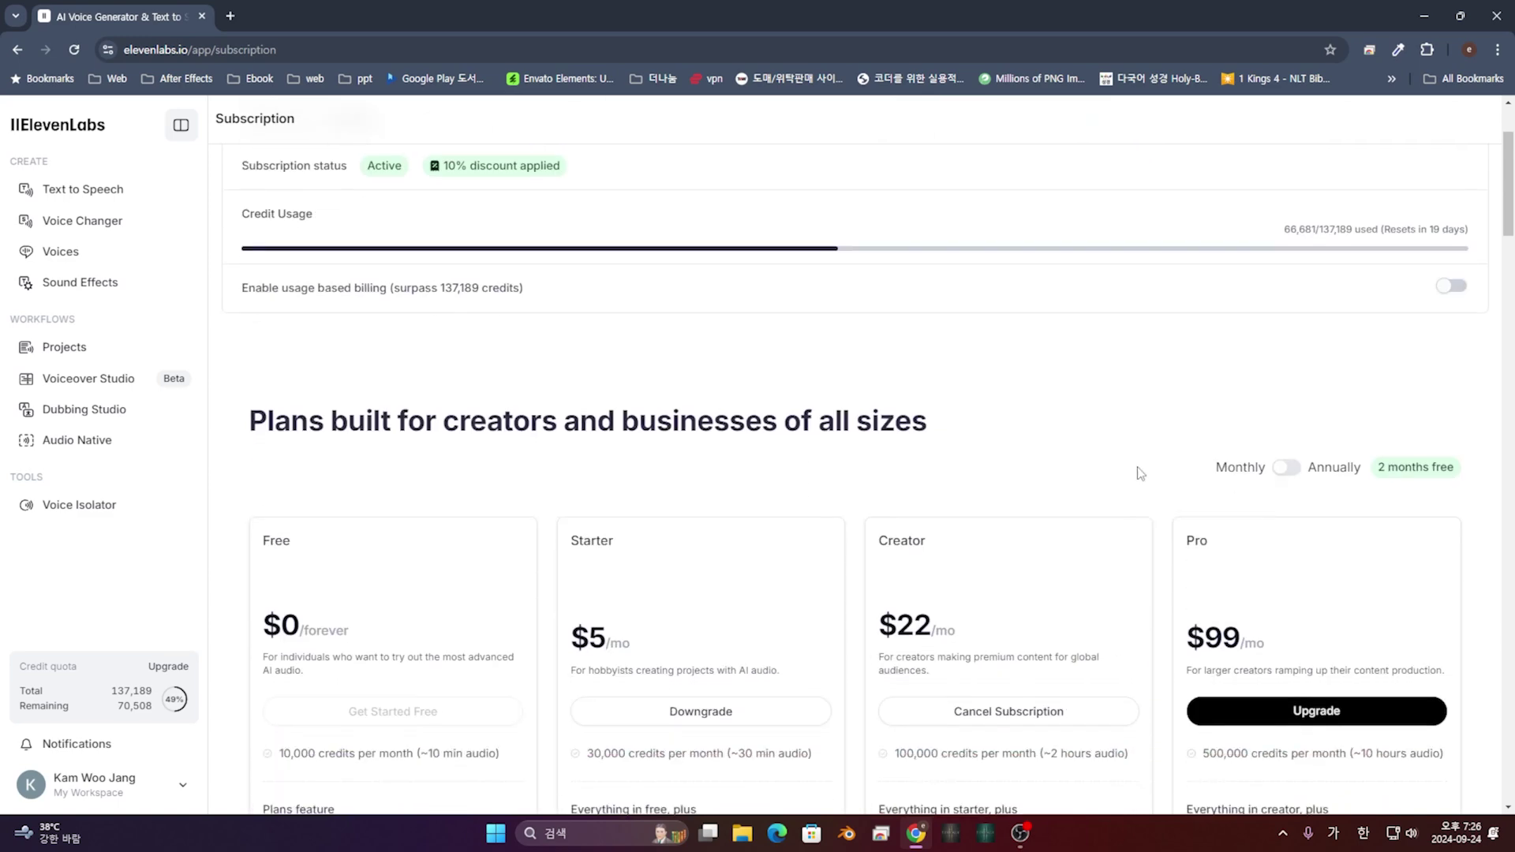
pyautogui.click(1293, 472)
pyautogui.scroll(-5, 1293, 471)
pyautogui.scroll(5, 1013, 420)
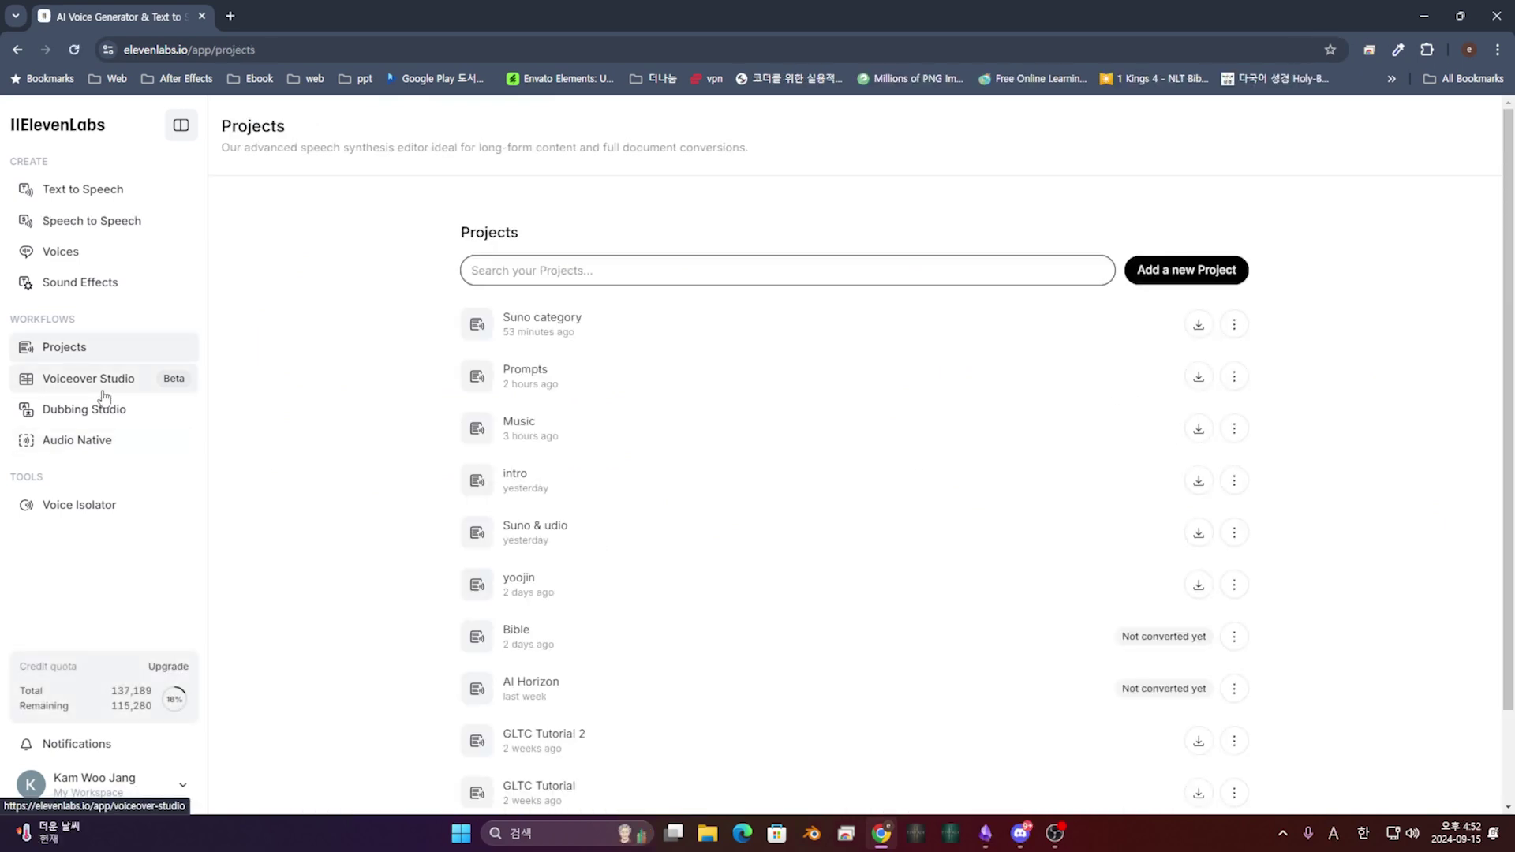
# Step: Start a new voiceover in Voiceover Studio and name the project "Cooking Tutorial"
pyautogui.click(105, 397)
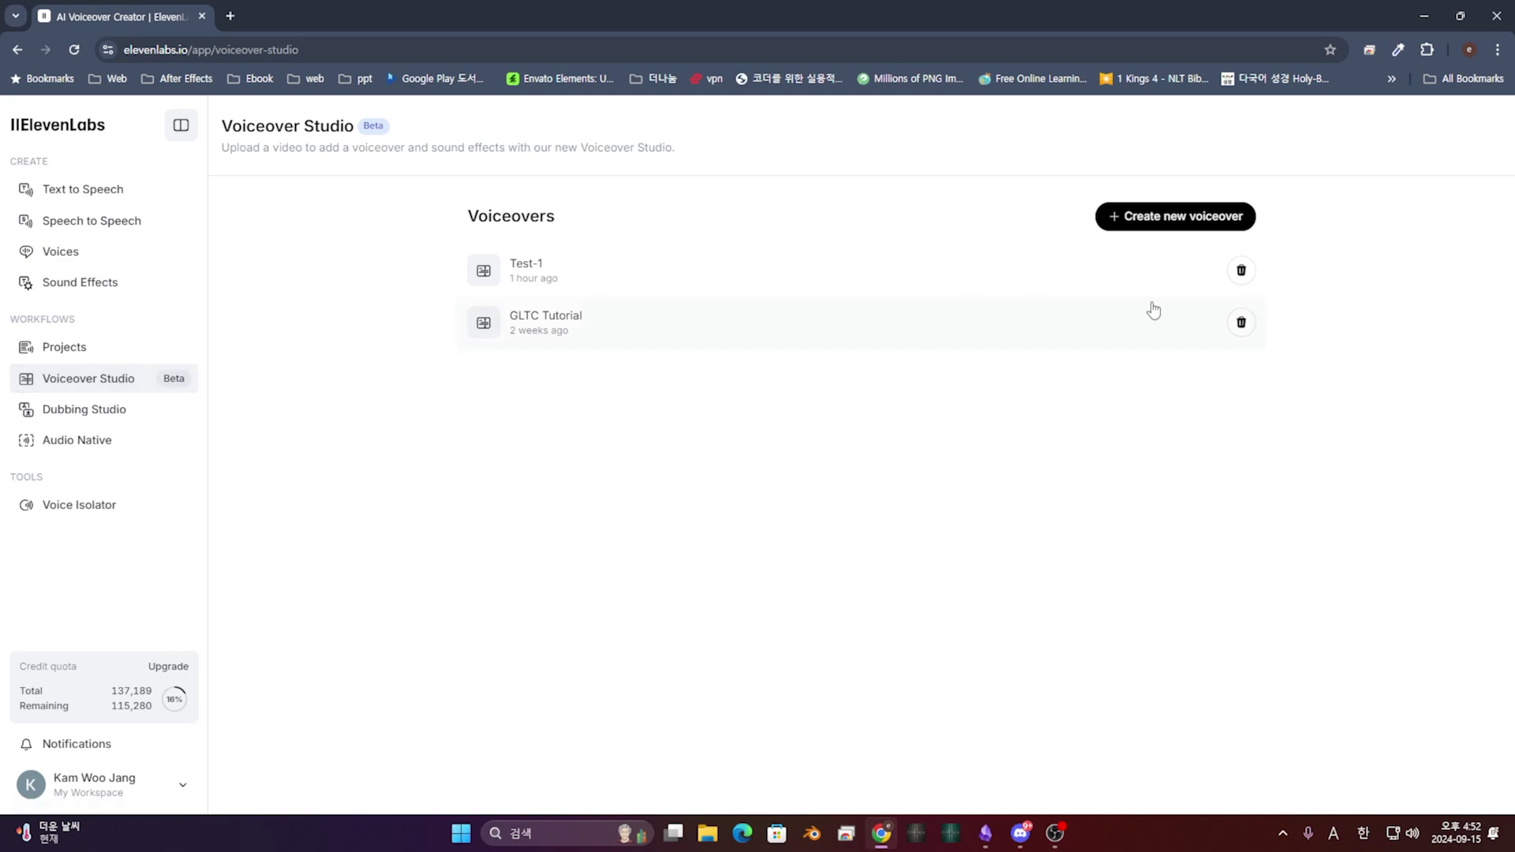
pyautogui.click(1201, 225)
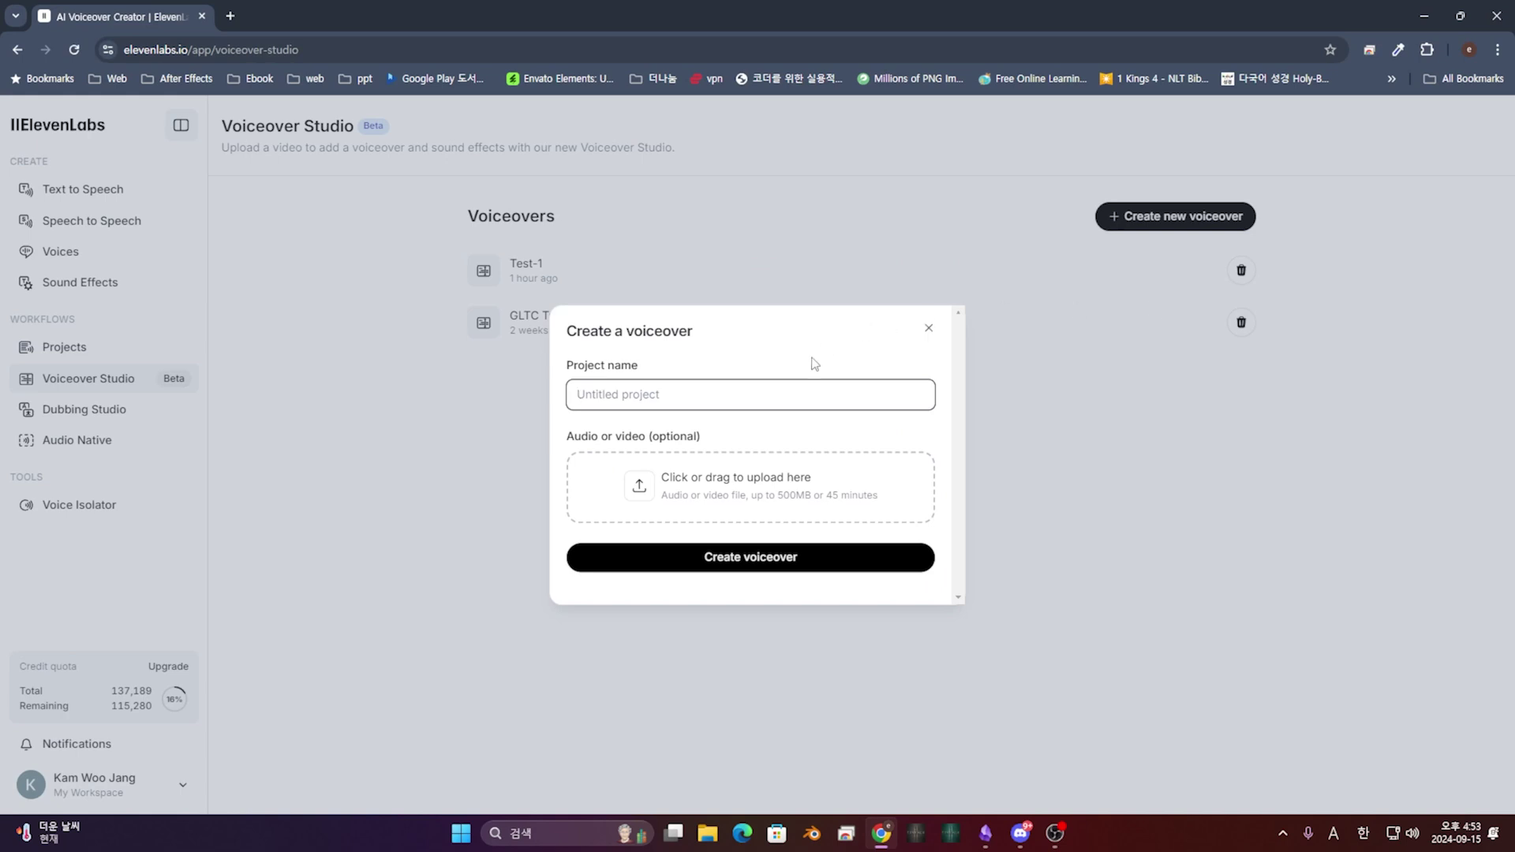
pyautogui.click(742, 404)
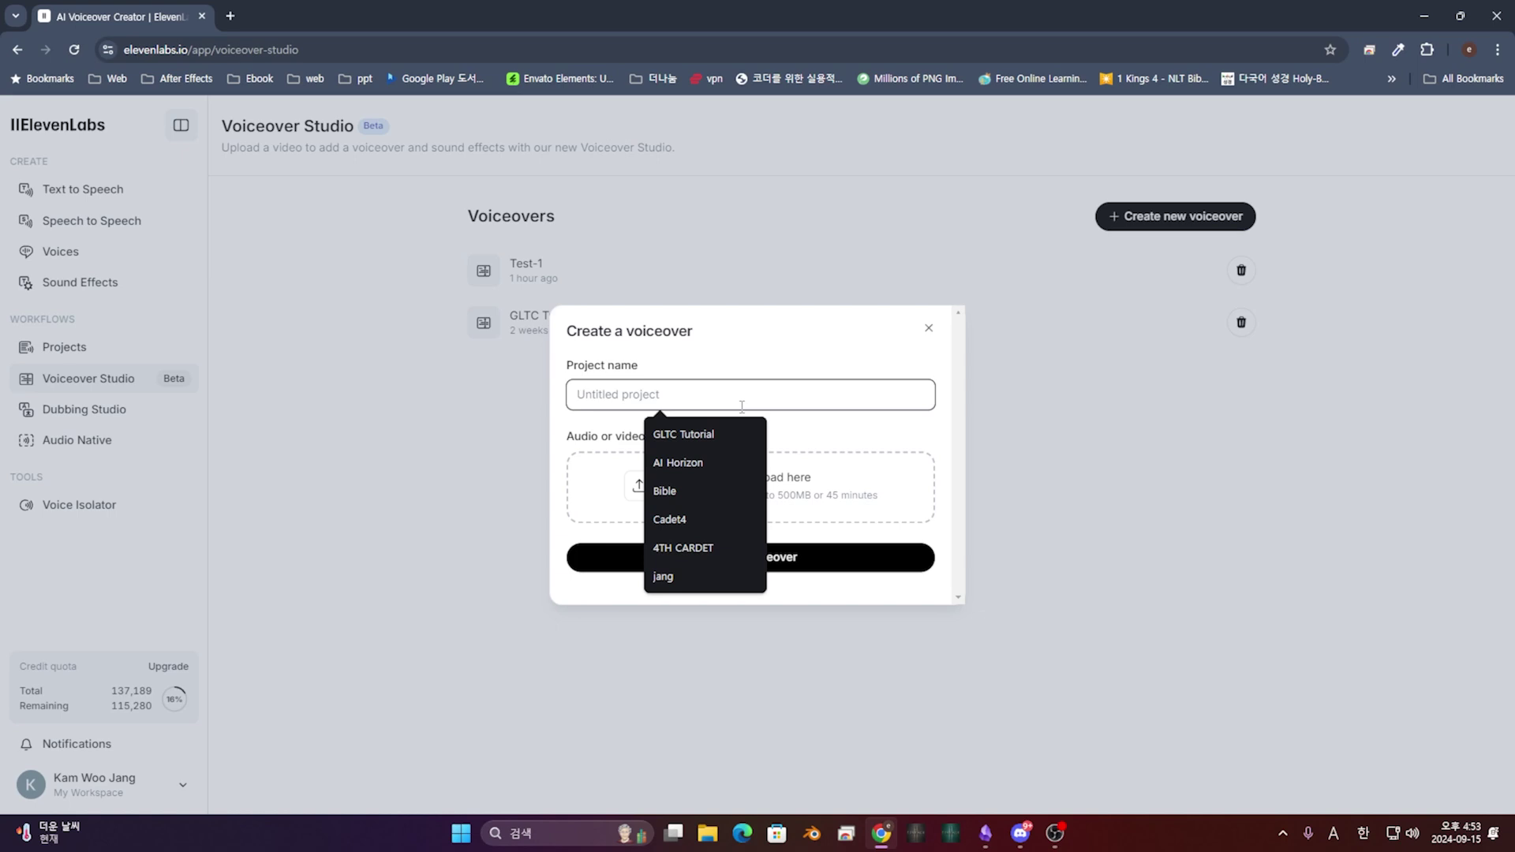
pyautogui.write('Cooking Tut')
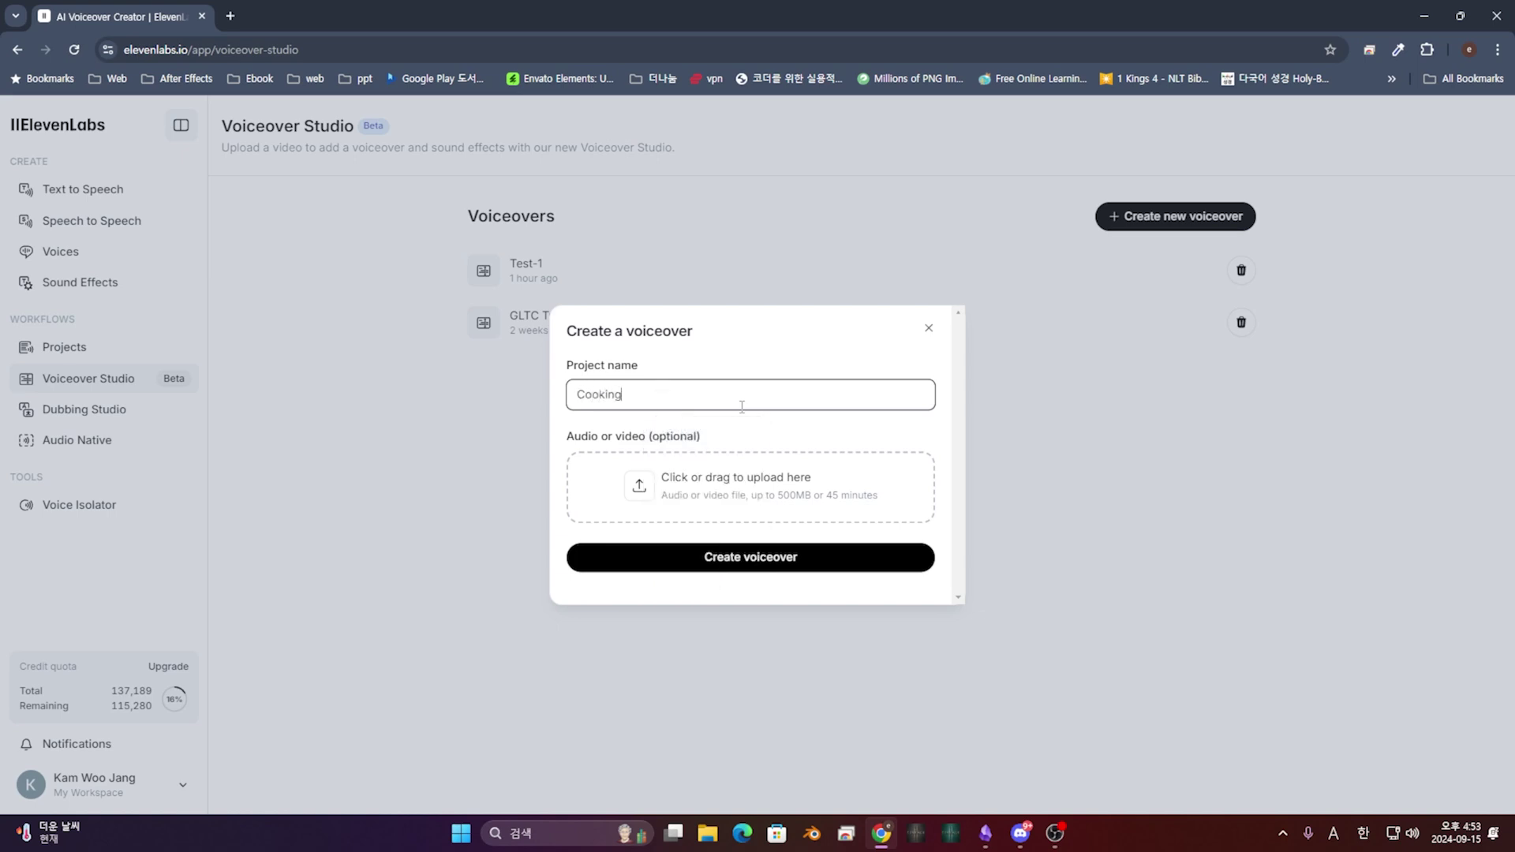
pyautogui.write('orial')
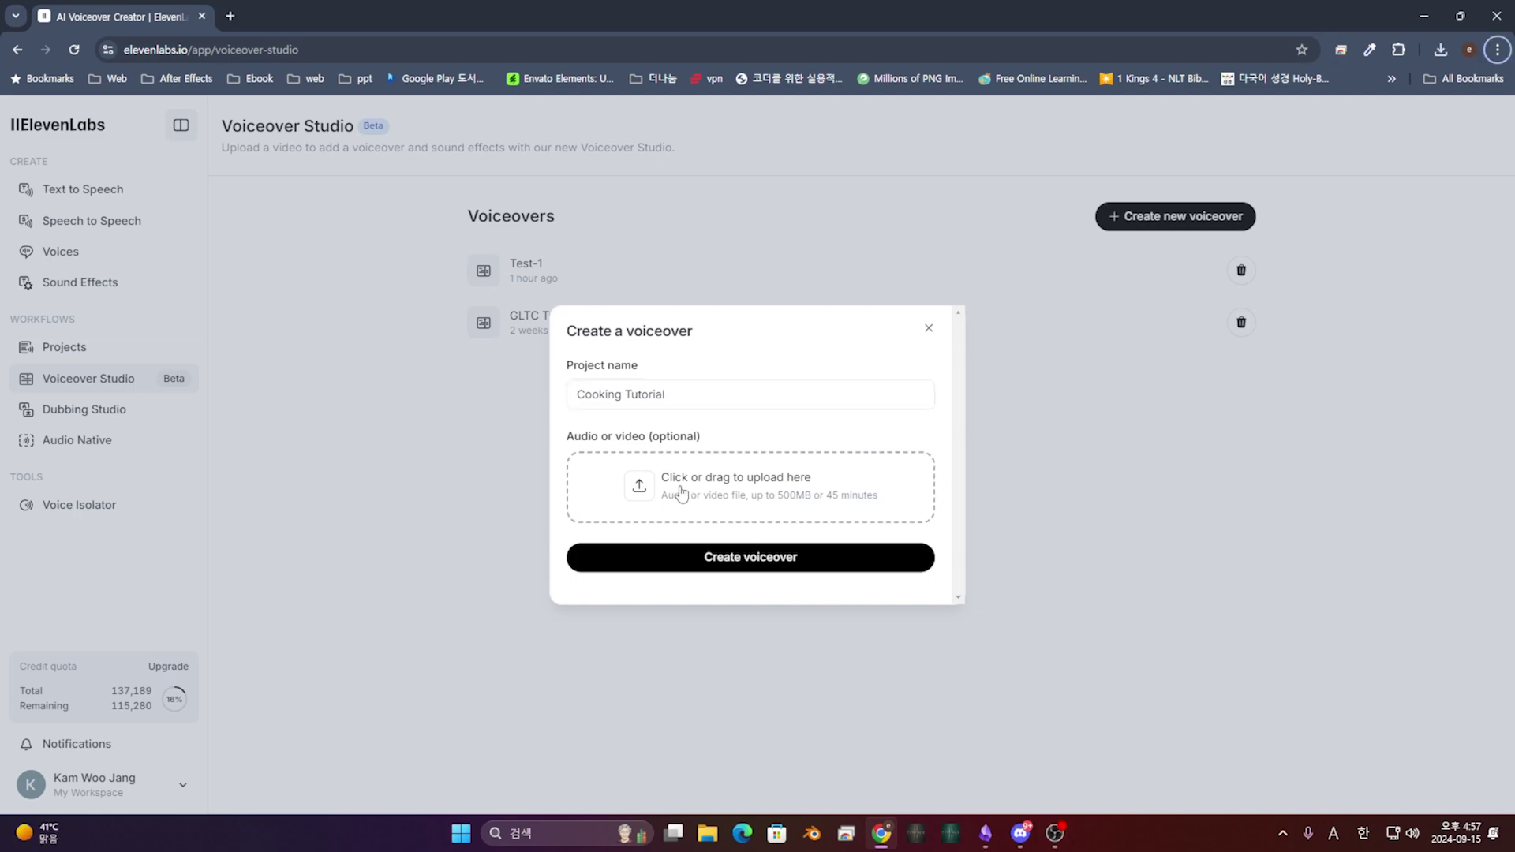
# Step: Upload the cooking video whose name starts with "Irresistible No-Bak" and create the voiceover
pyautogui.click(677, 489)
pyautogui.click(92, 237)
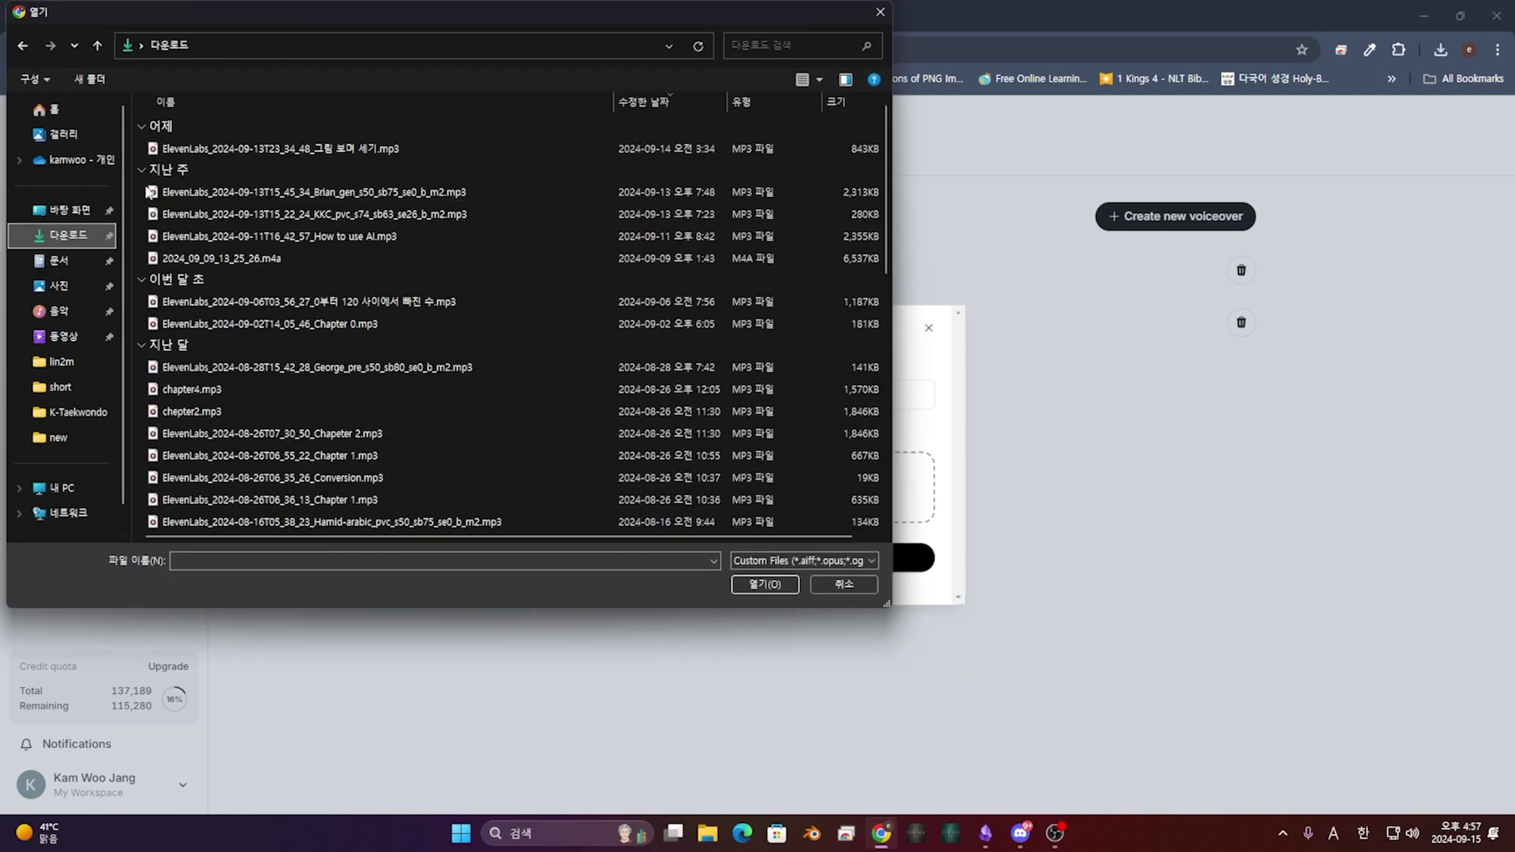
pyautogui.doubleClick(205, 150)
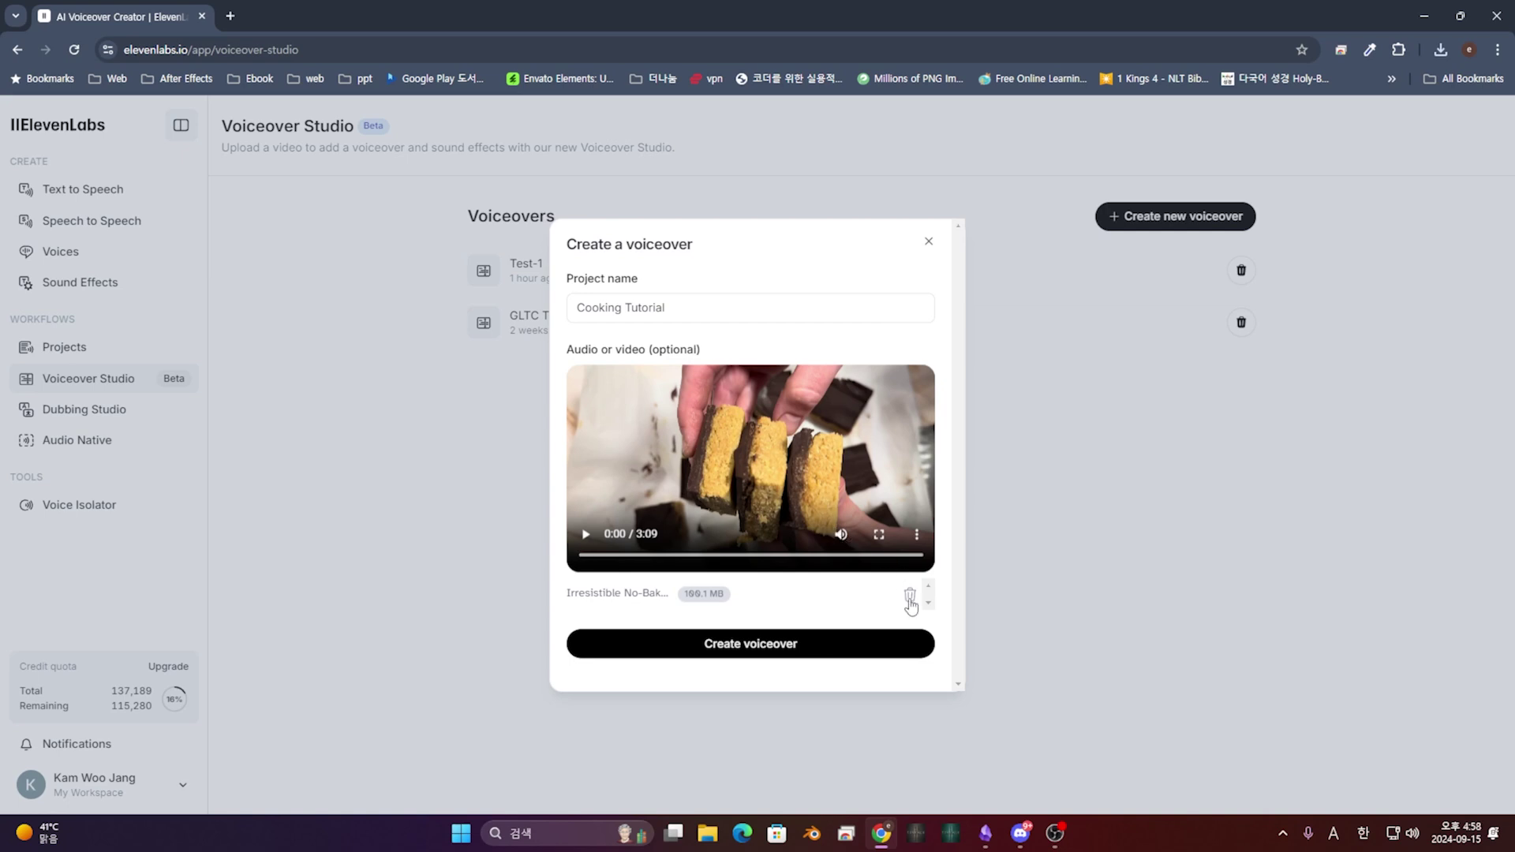
pyautogui.click(749, 644)
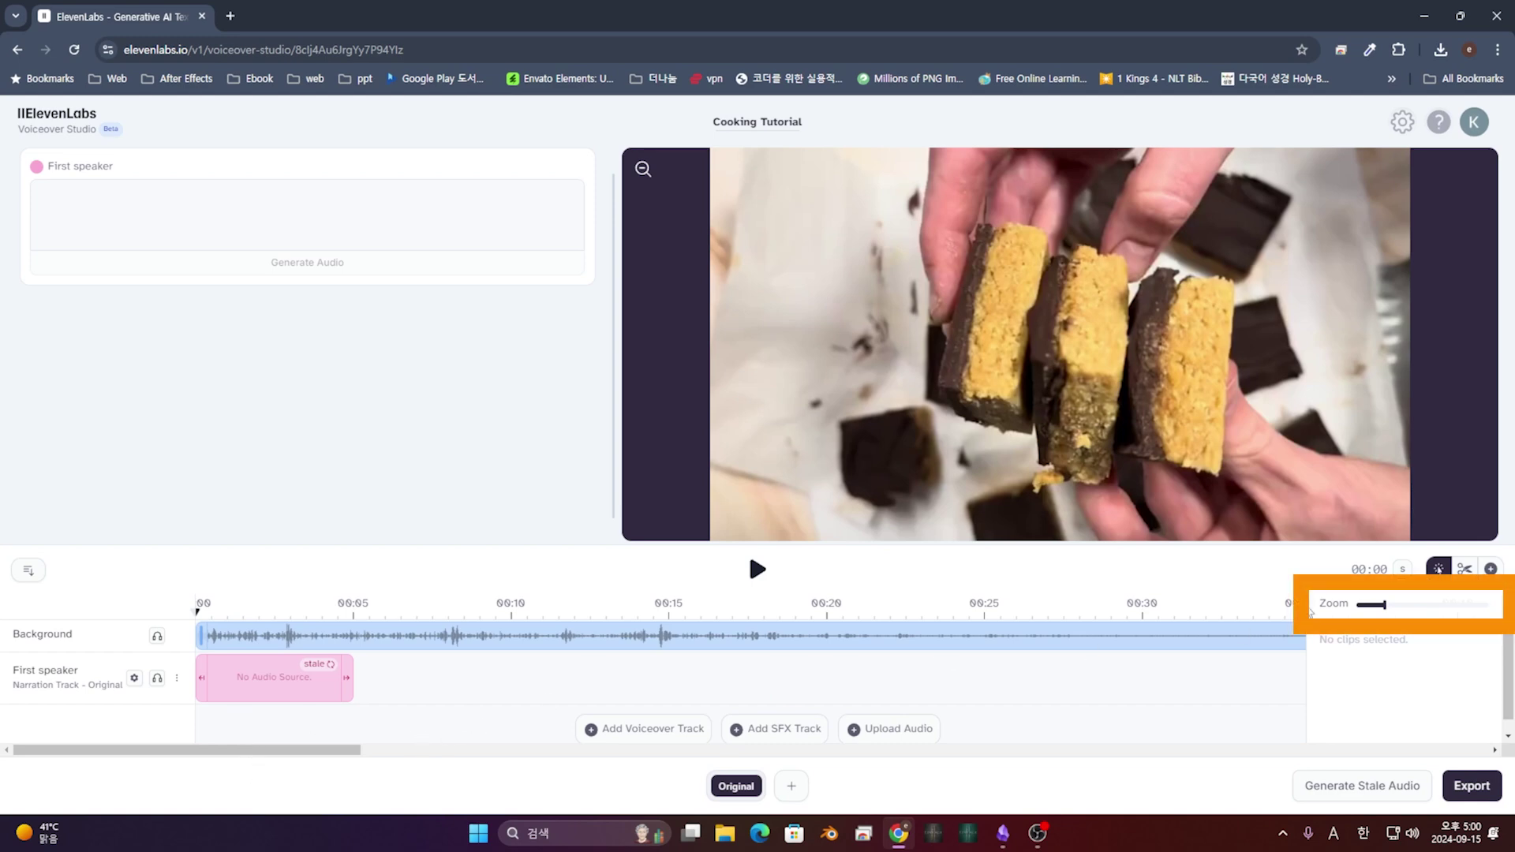
# Step: Examine the voiceover timeline at different zoom levels and at later times along its tracks
pyautogui.moveTo(1387, 610); pyautogui.dragTo(1437, 604)
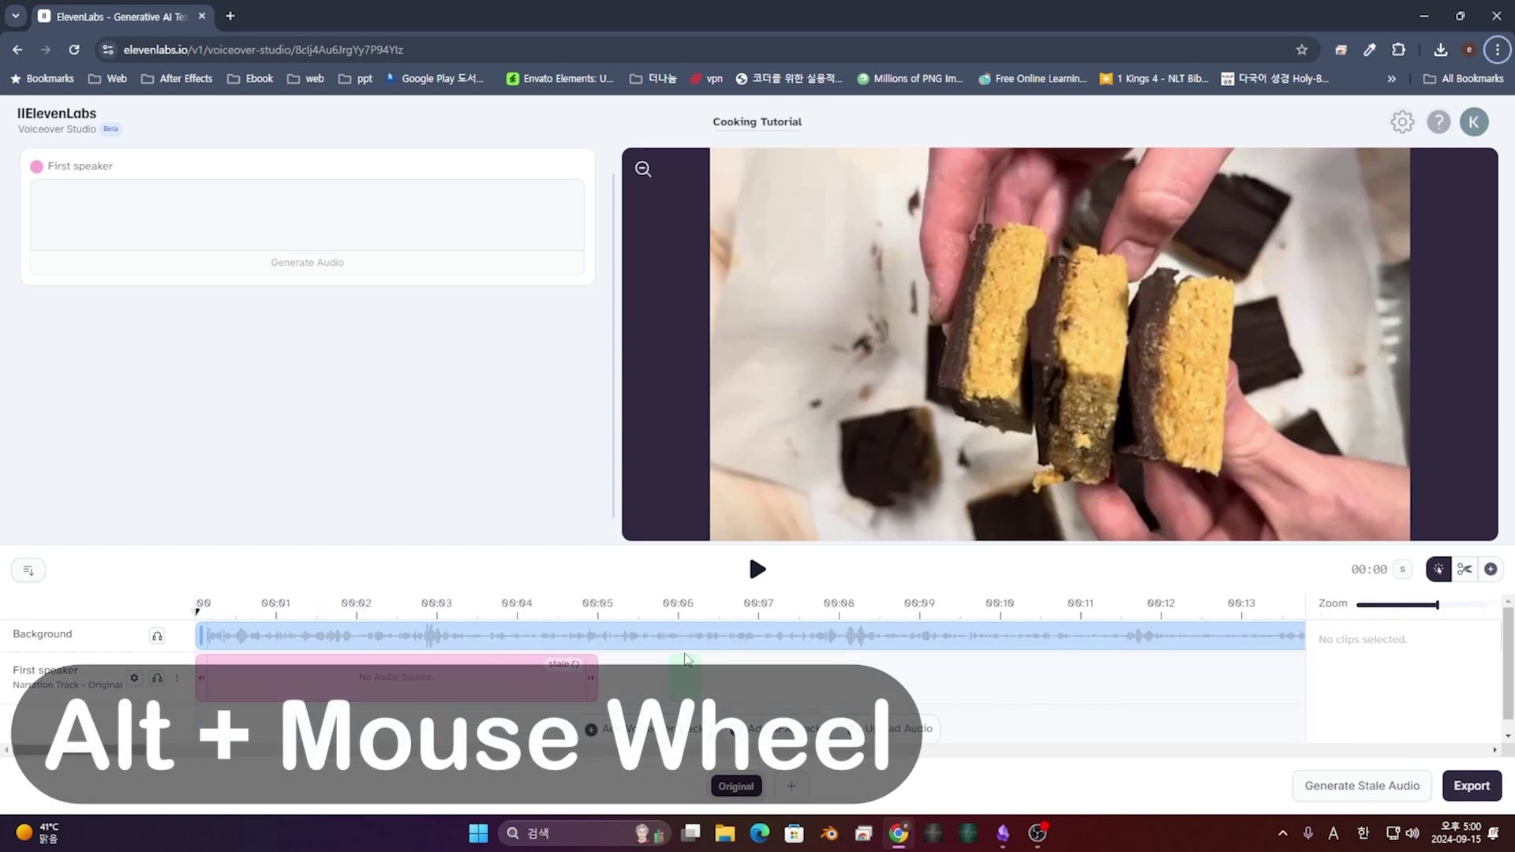
pyautogui.scroll(-1, 685, 676)
pyautogui.scroll(-3, 685, 677)
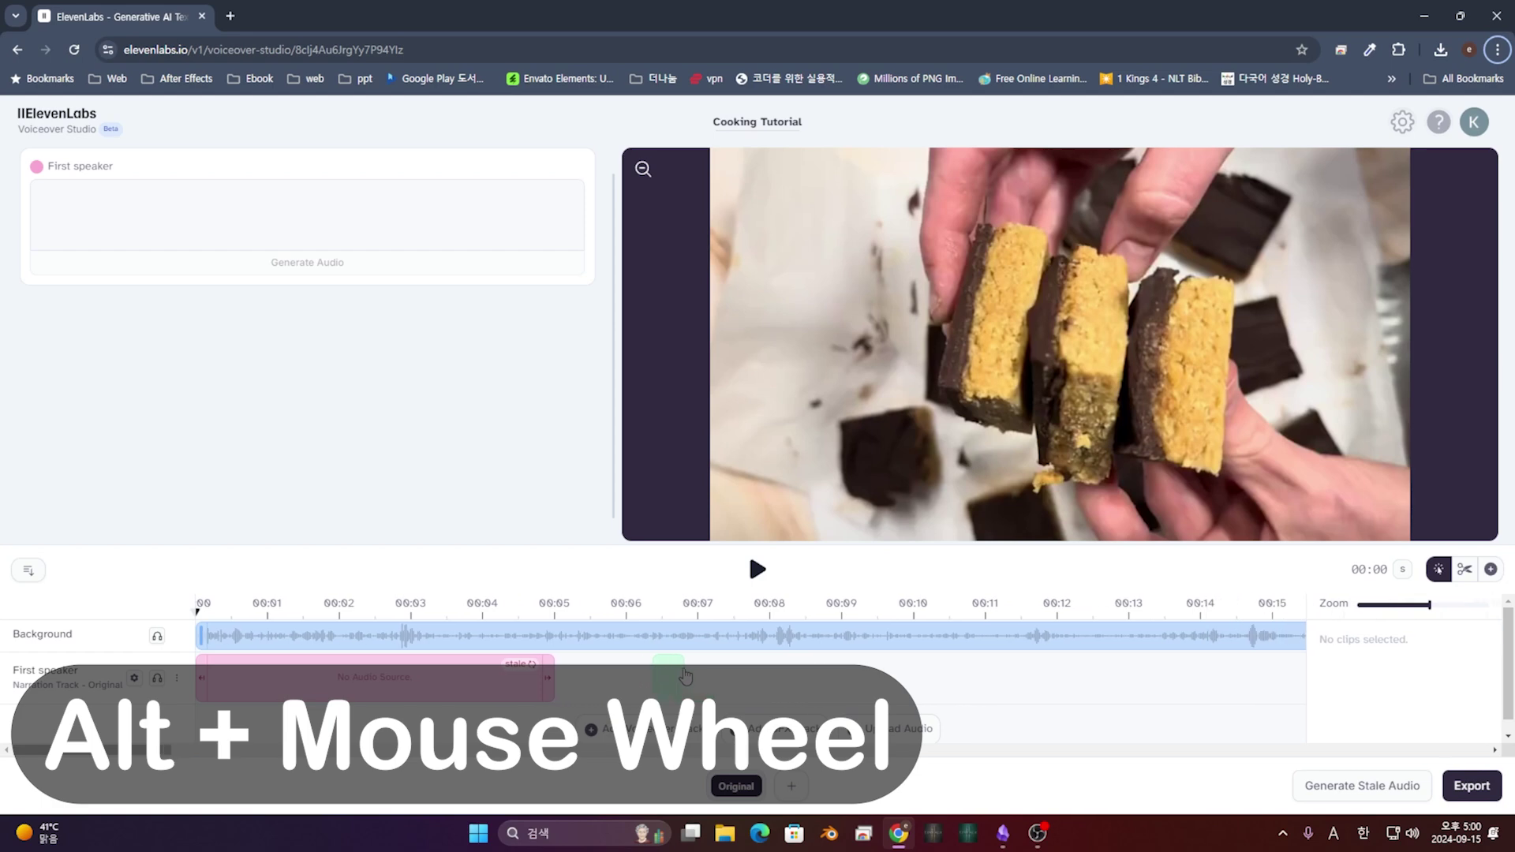
pyautogui.click(677, 675)
pyautogui.hotkey('ctrl', 'z')
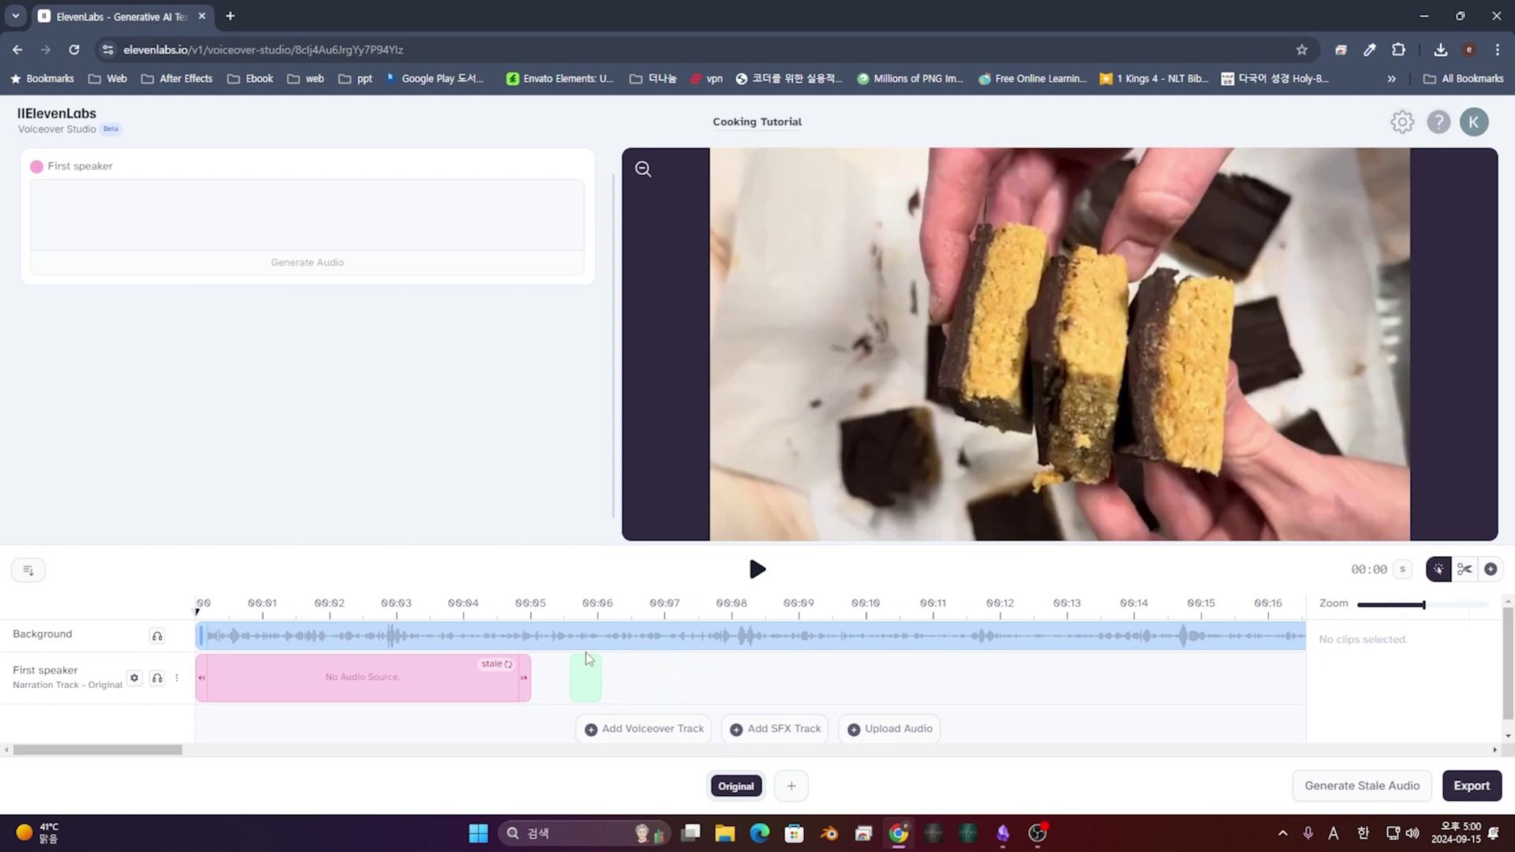
pyautogui.hscroll(3, 587, 657)
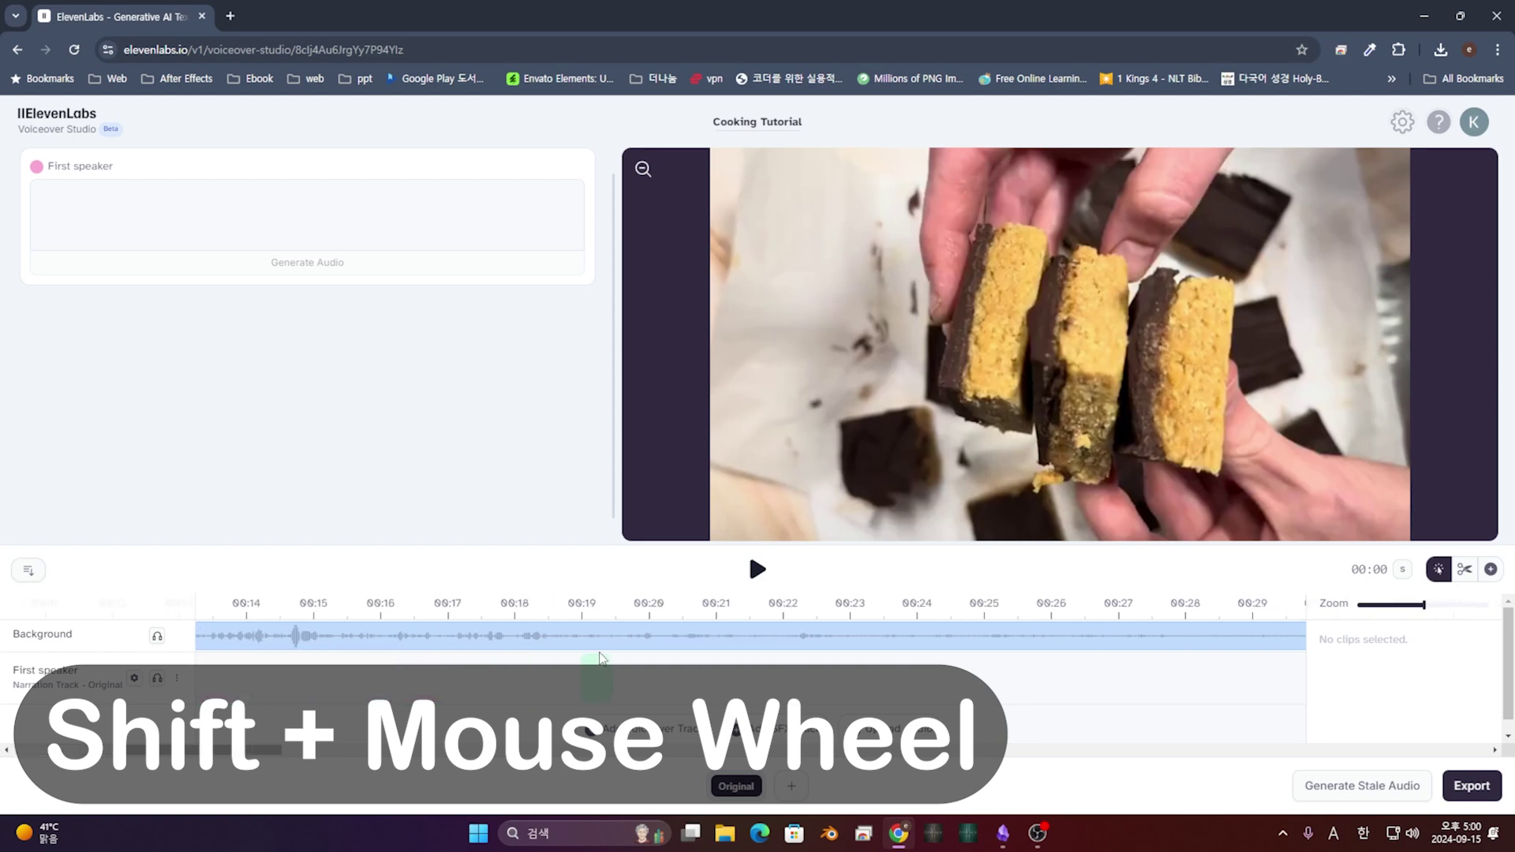
pyautogui.hscroll(-3, 623, 653)
pyautogui.keyDown('shift'); pyautogui.hscroll(5, 641, 657); pyautogui.keyUp('shift')
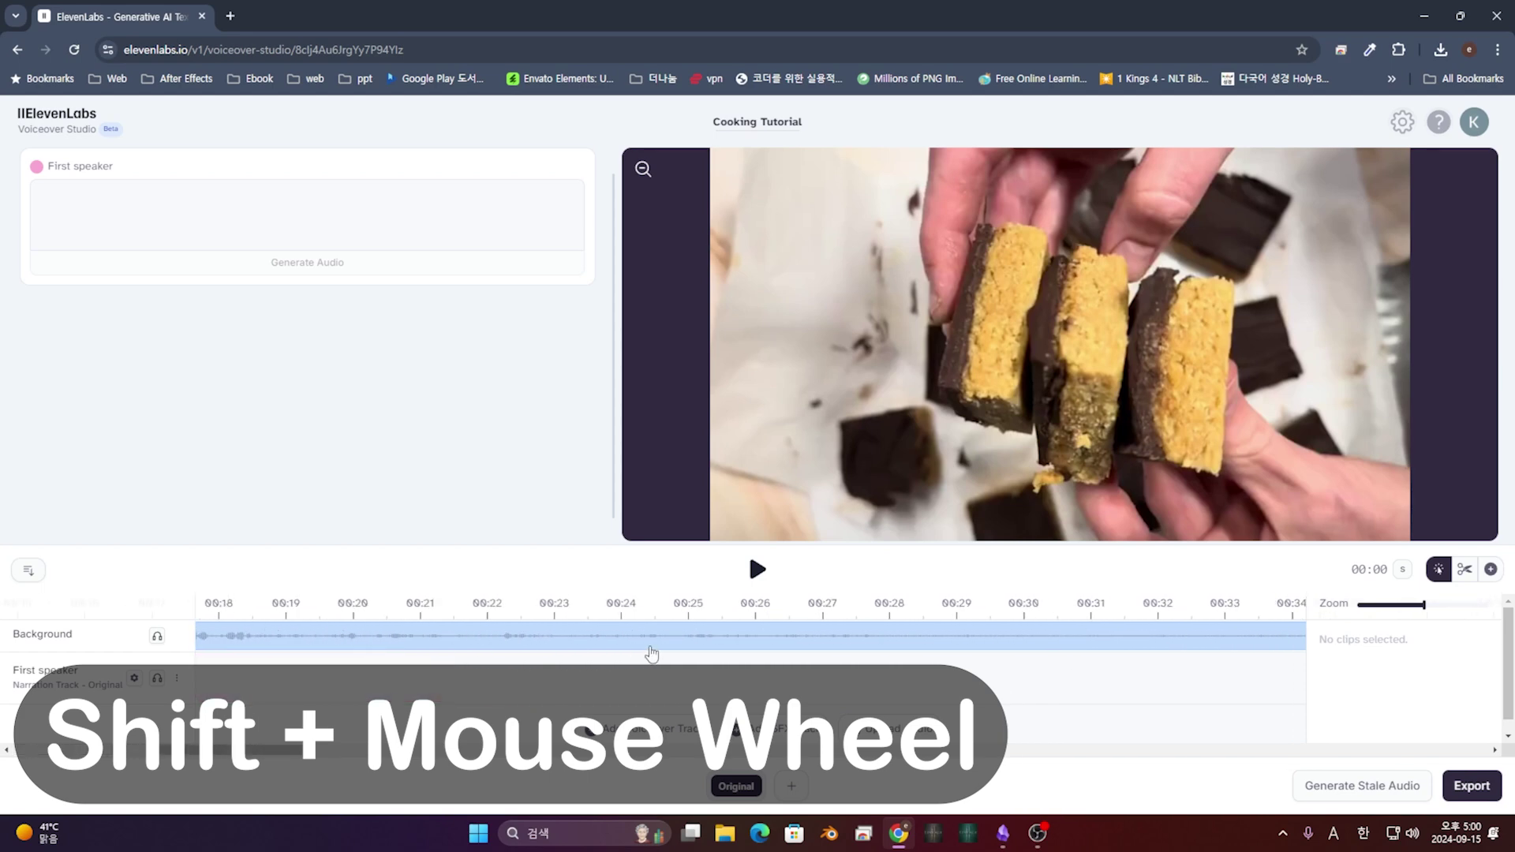
# Step: Return to the start of the timeline and play the opening seconds of the video with its original background audio
pyautogui.hscroll(-5, 685, 645)
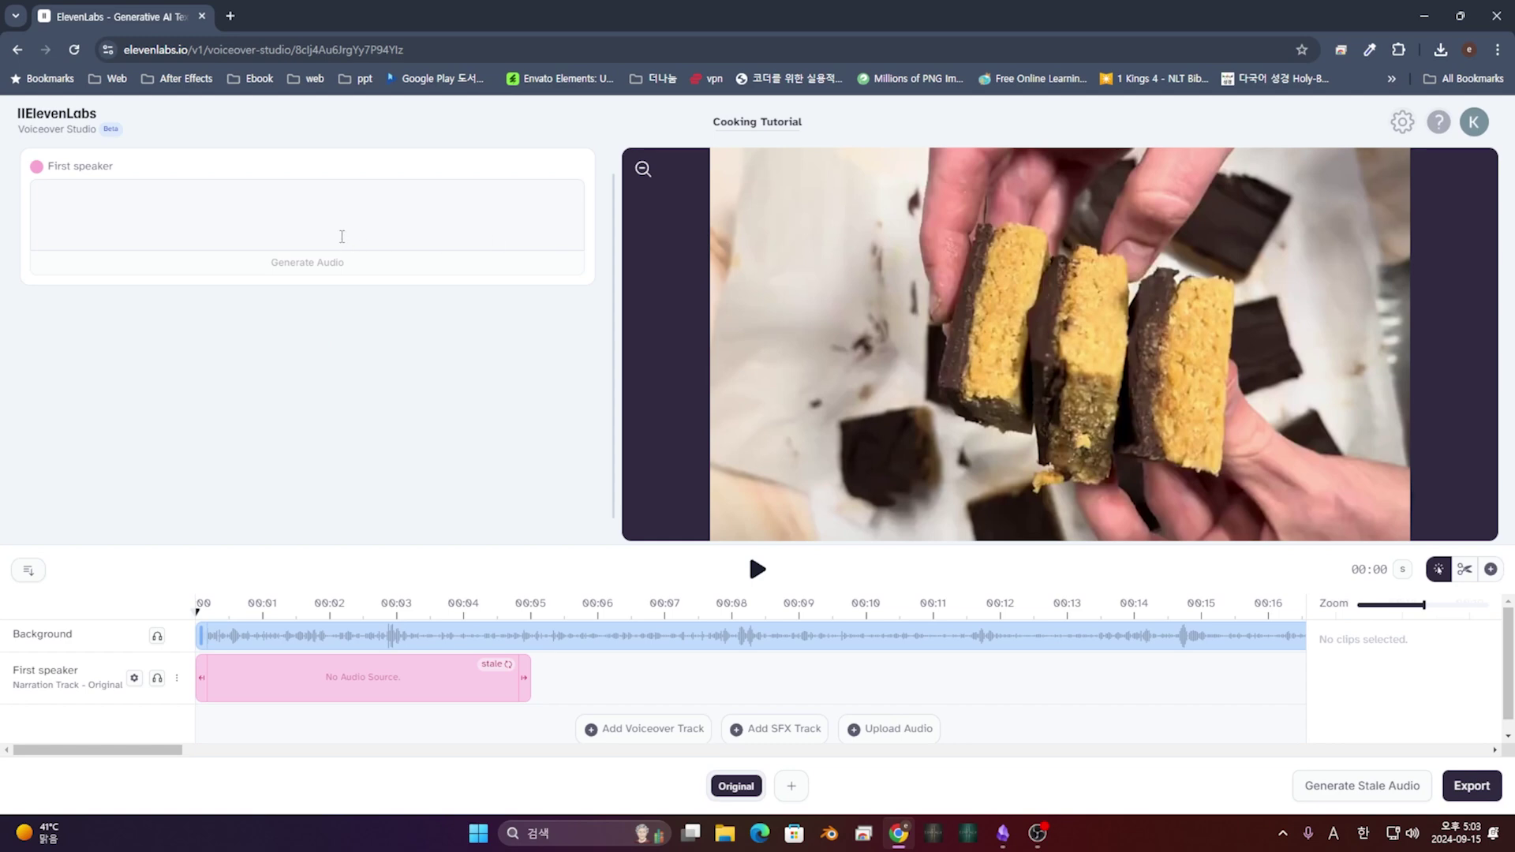
pyautogui.click(341, 237)
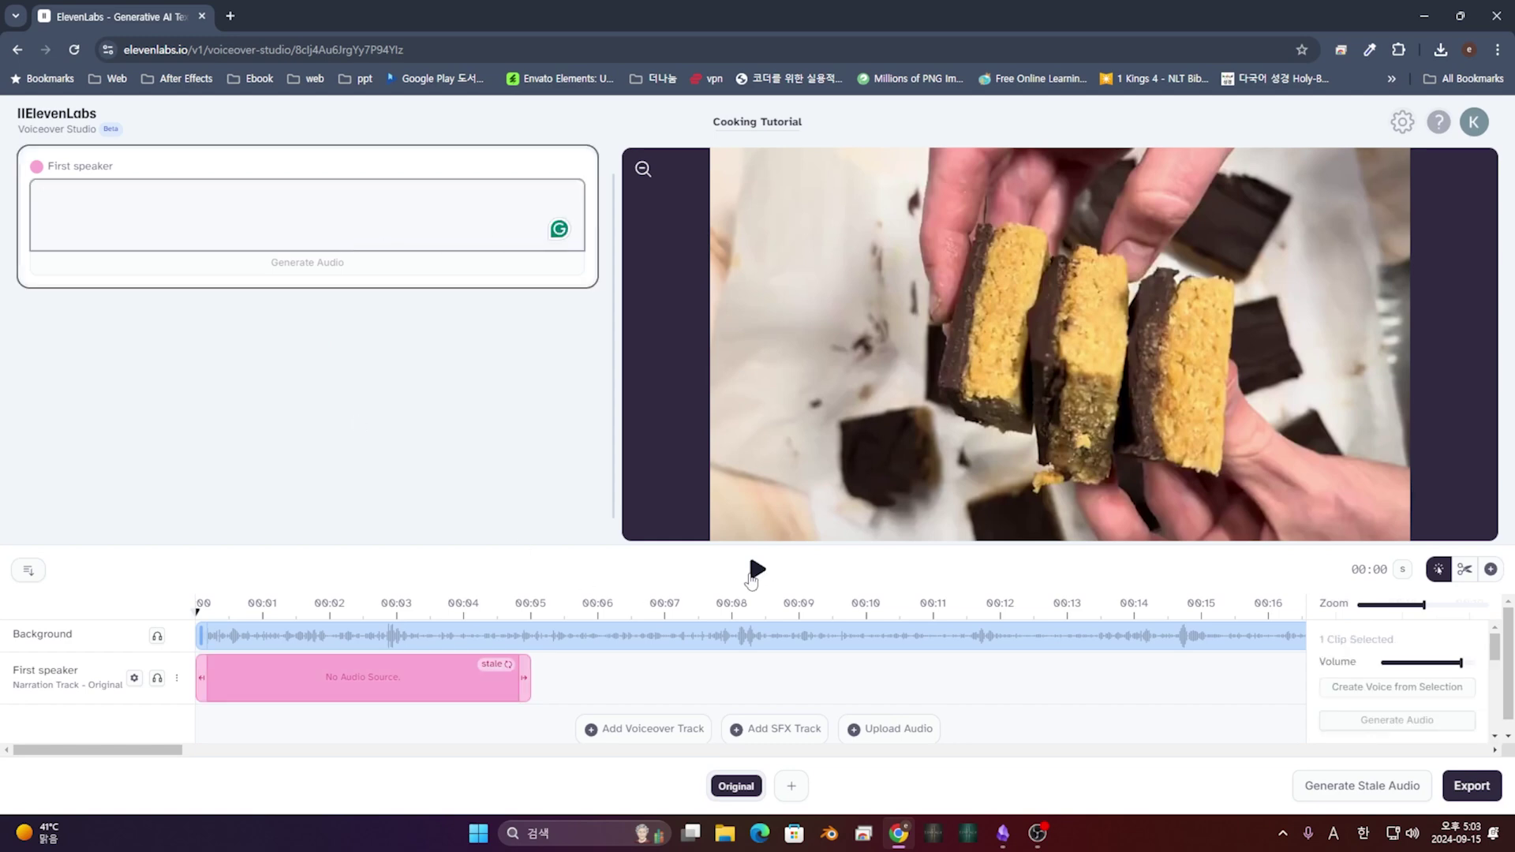
pyautogui.click(751, 576)
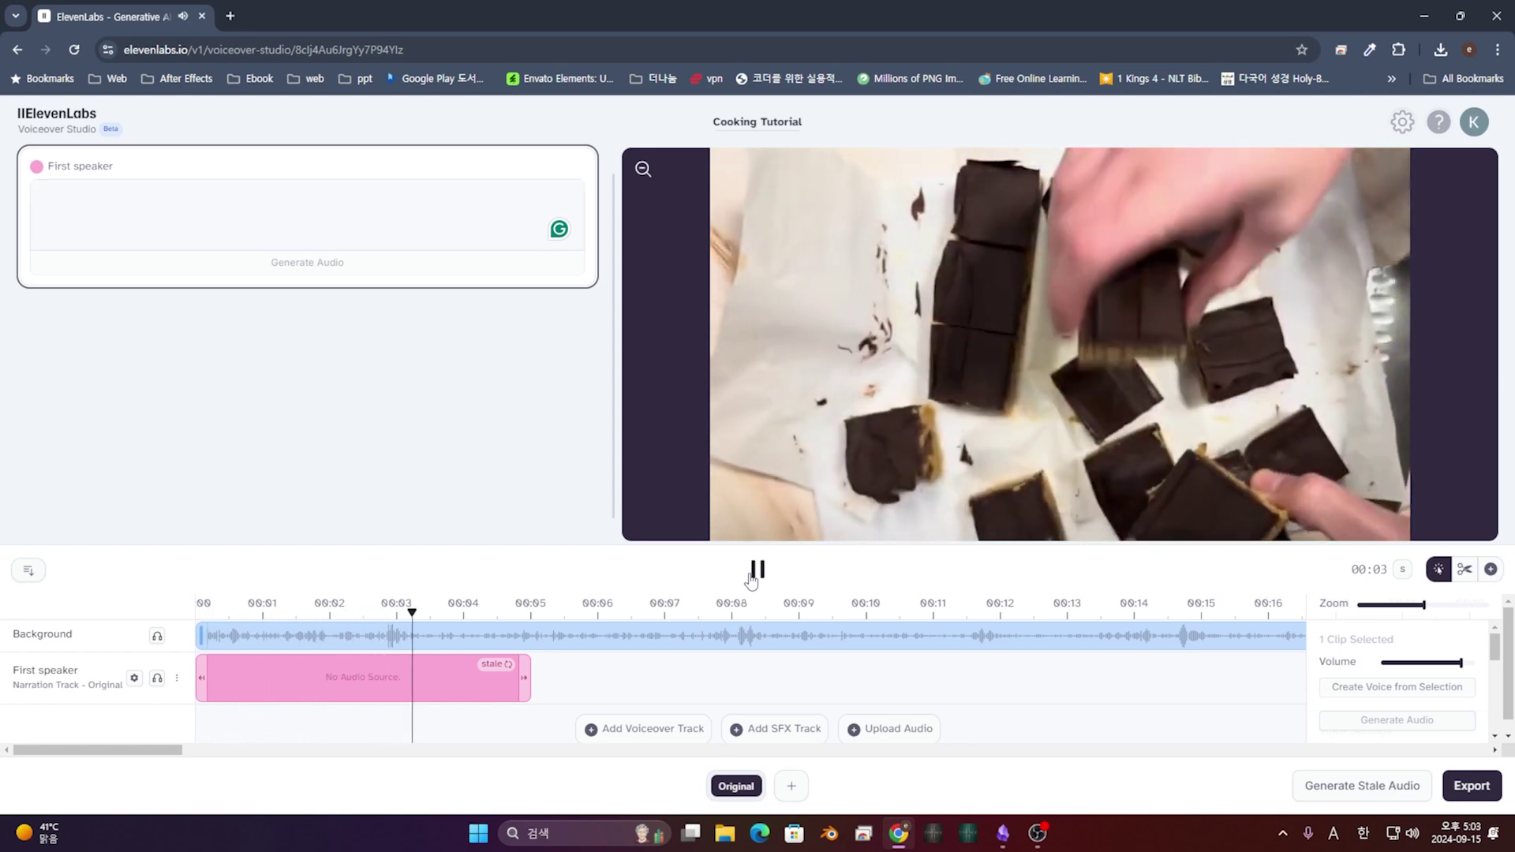
pyautogui.click(751, 578)
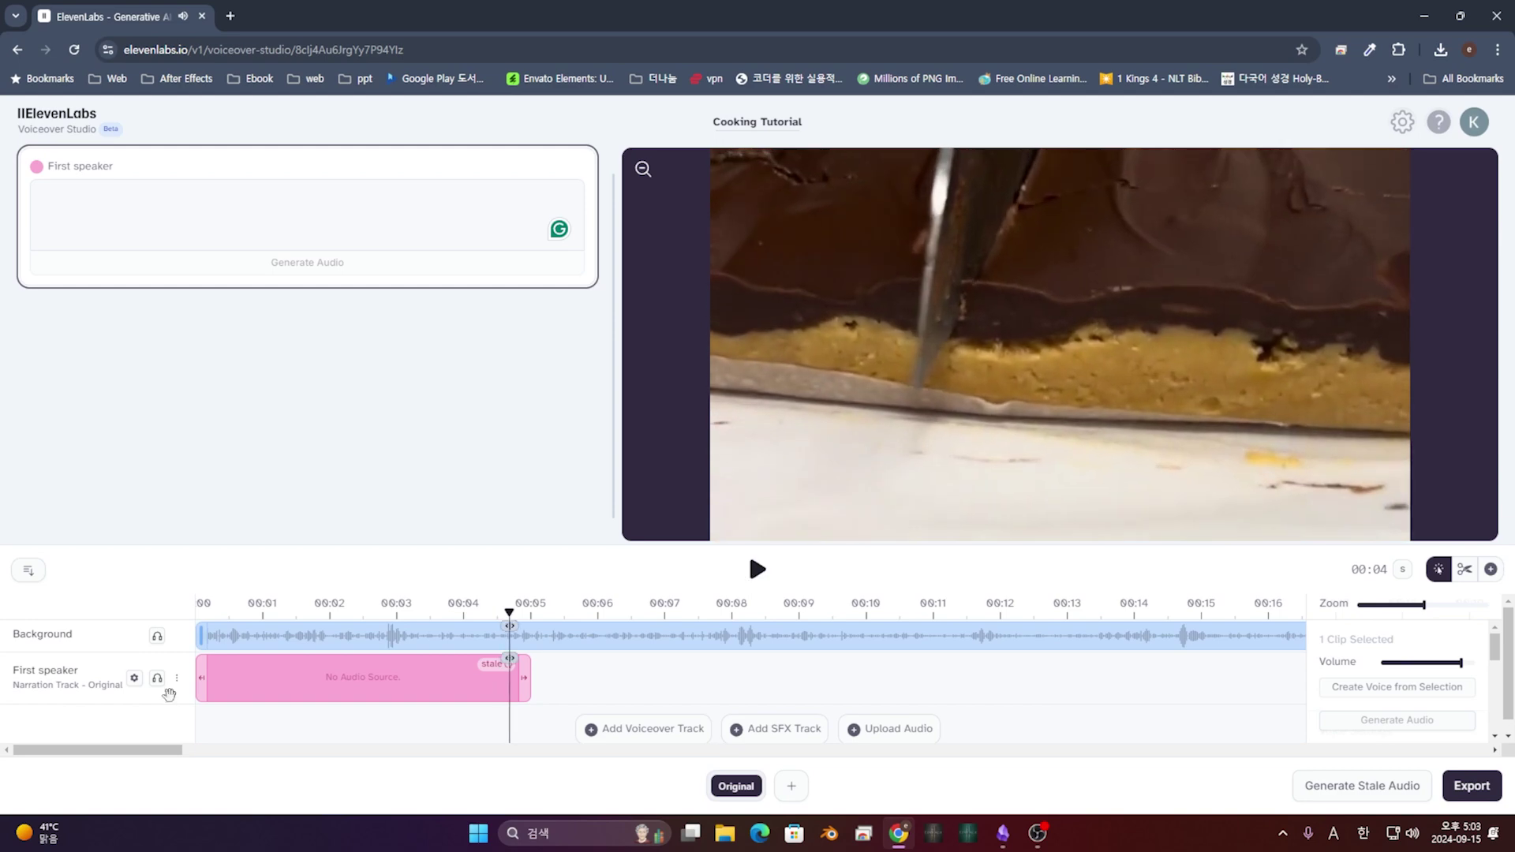
# Step: Delete the clip on the Background track and play the video from the start to check the sound
pyautogui.click(486, 643)
pyautogui.rightClick(316, 637)
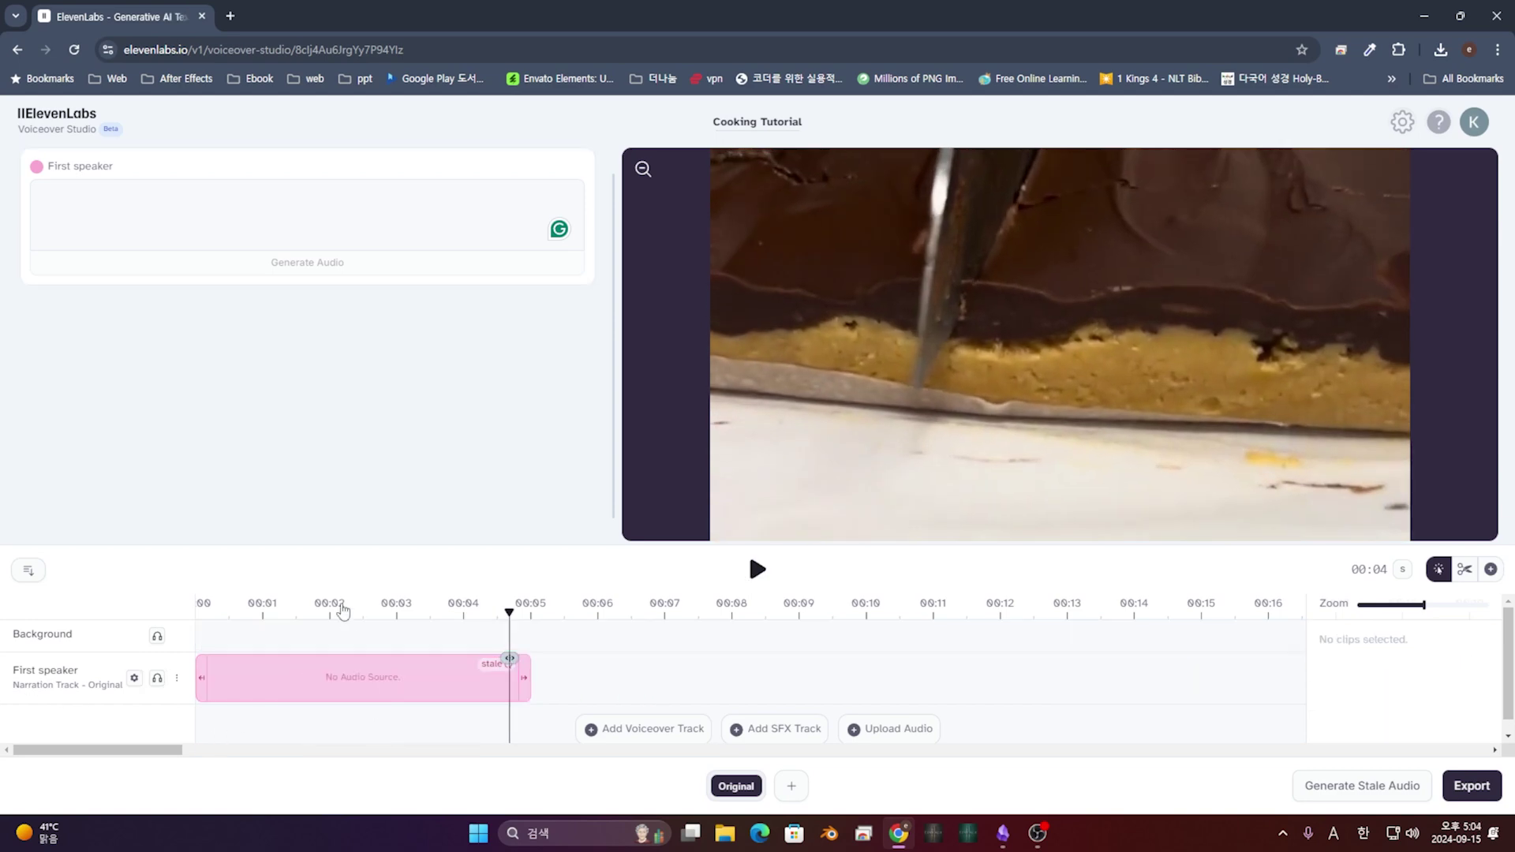
pyautogui.click(197, 609)
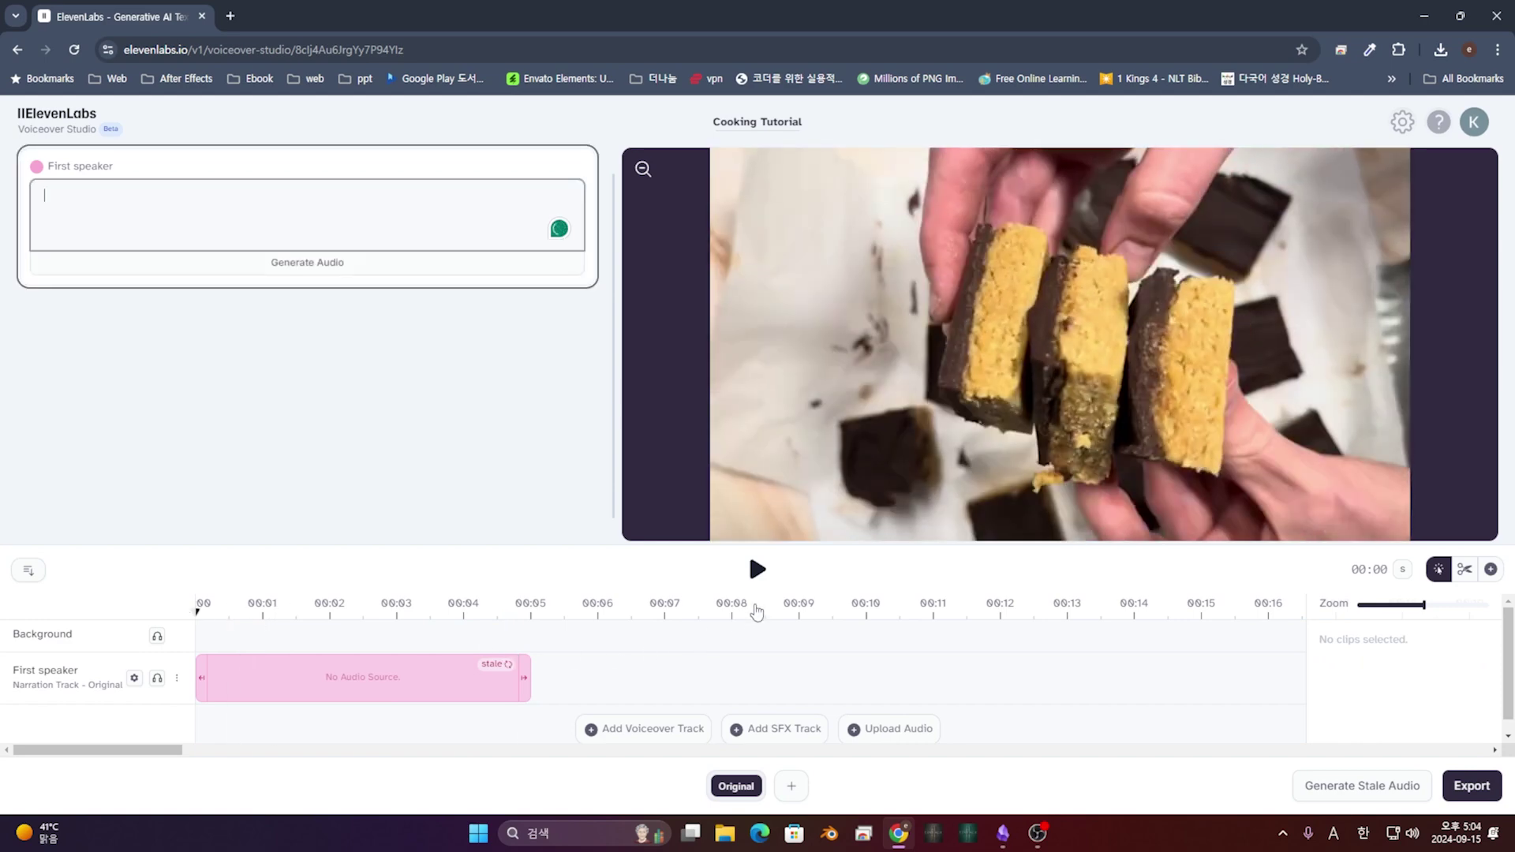
pyautogui.click(757, 569)
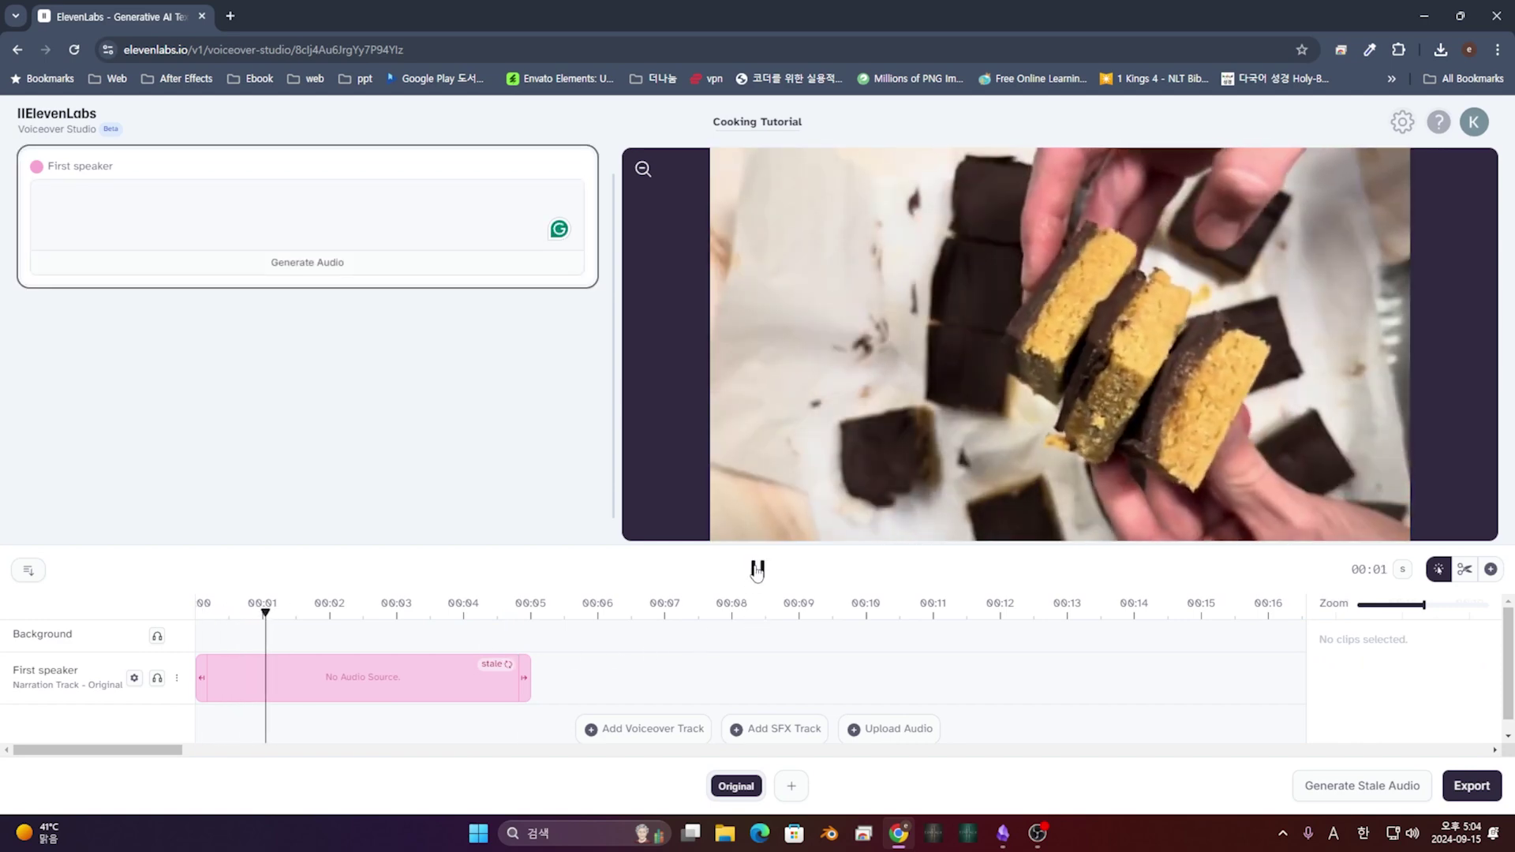
pyautogui.click(757, 569)
# Step: Enter "Today we are going to make peanut butter chocolate" as the first speaker clip's script, generate its audio and play it
pyautogui.click(165, 195)
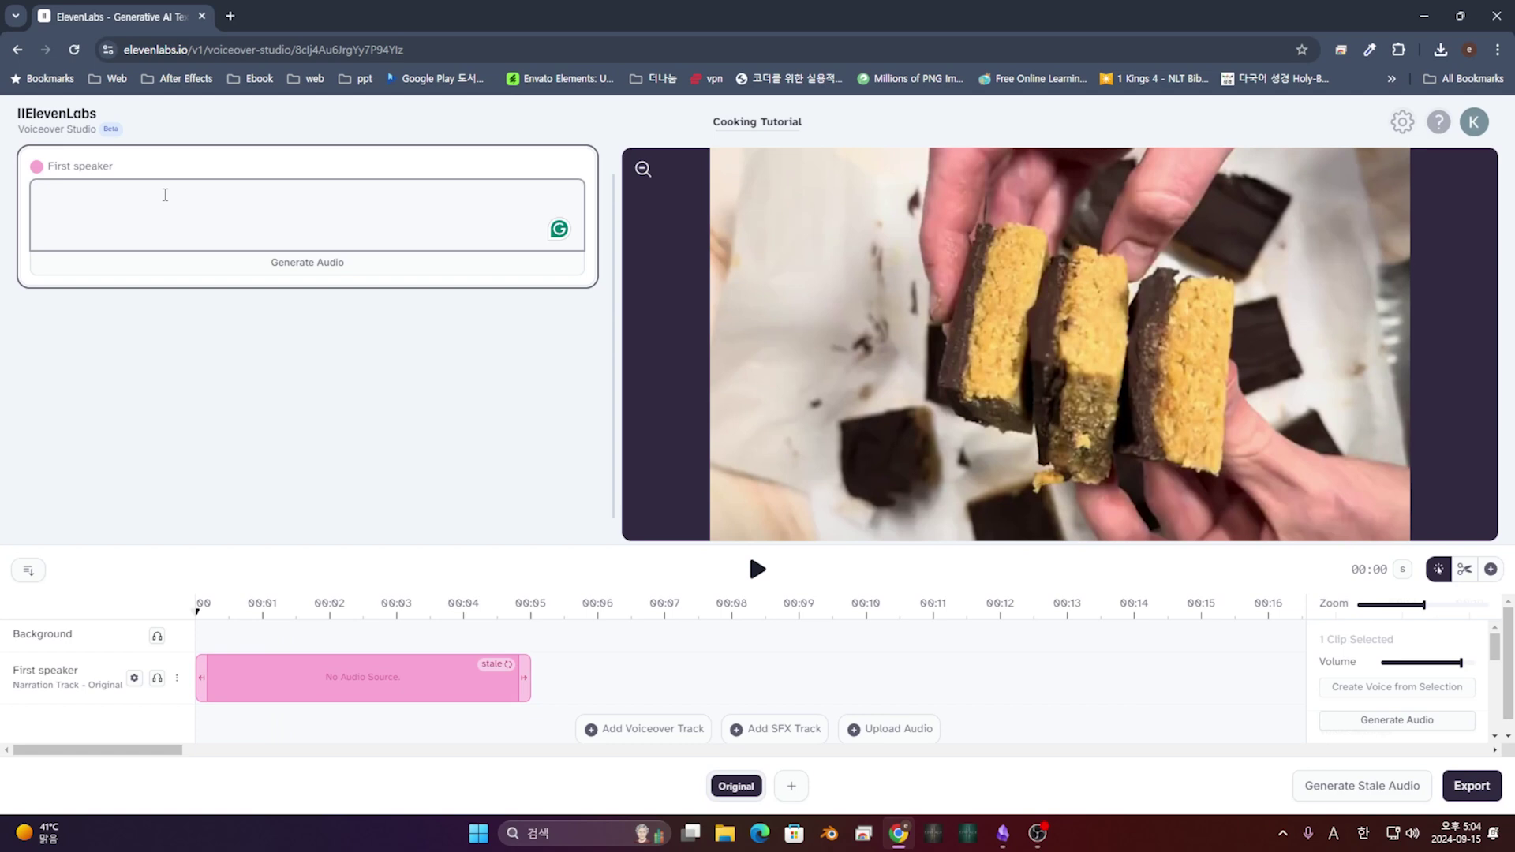
pyautogui.write('Today we are going to make peanut butter cho')
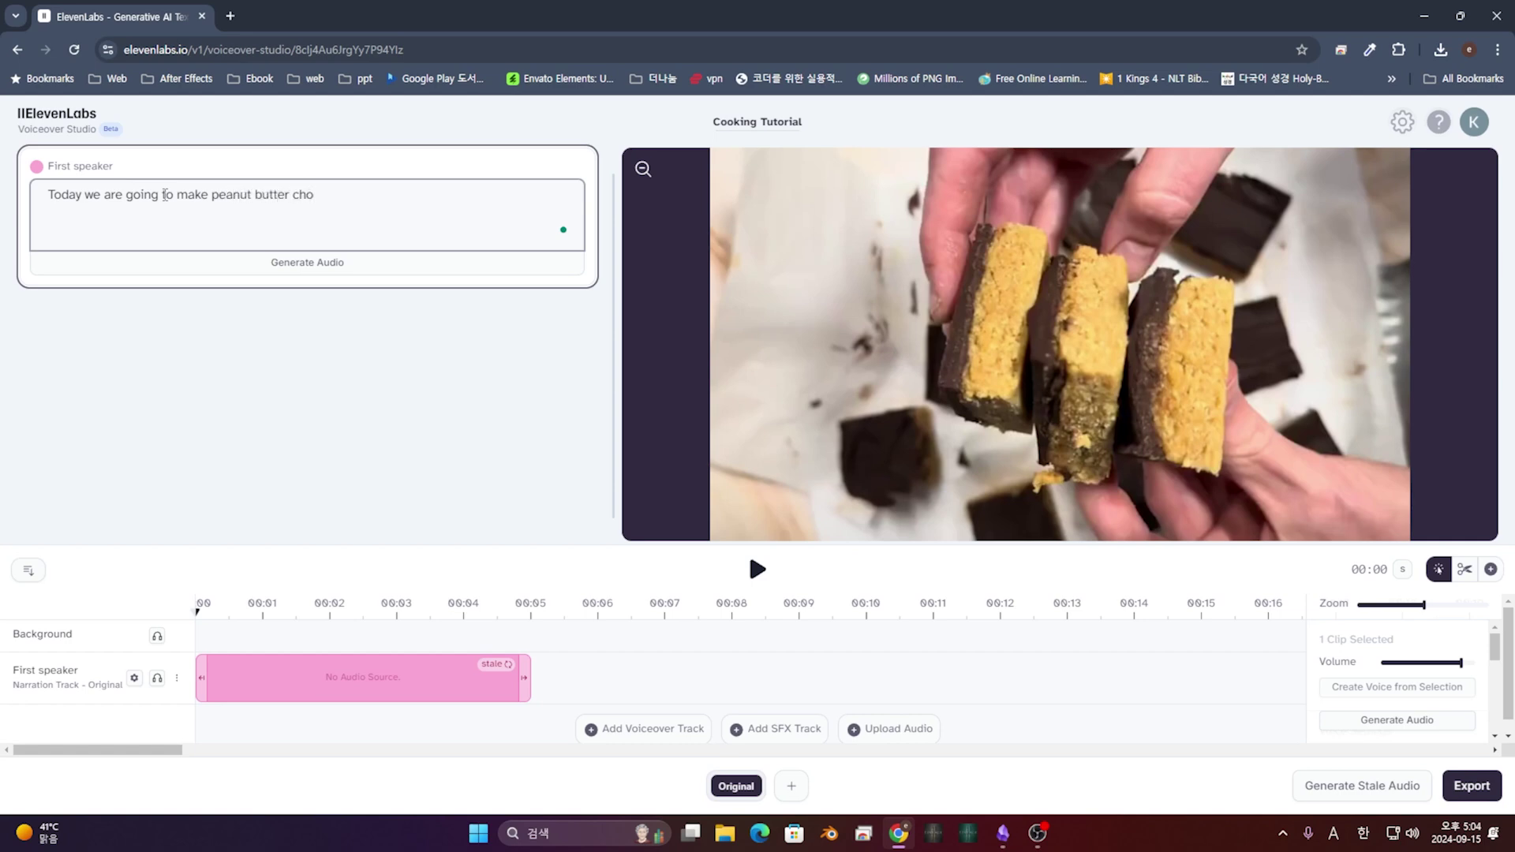
pyautogui.write('colate')
pyautogui.click(180, 603)
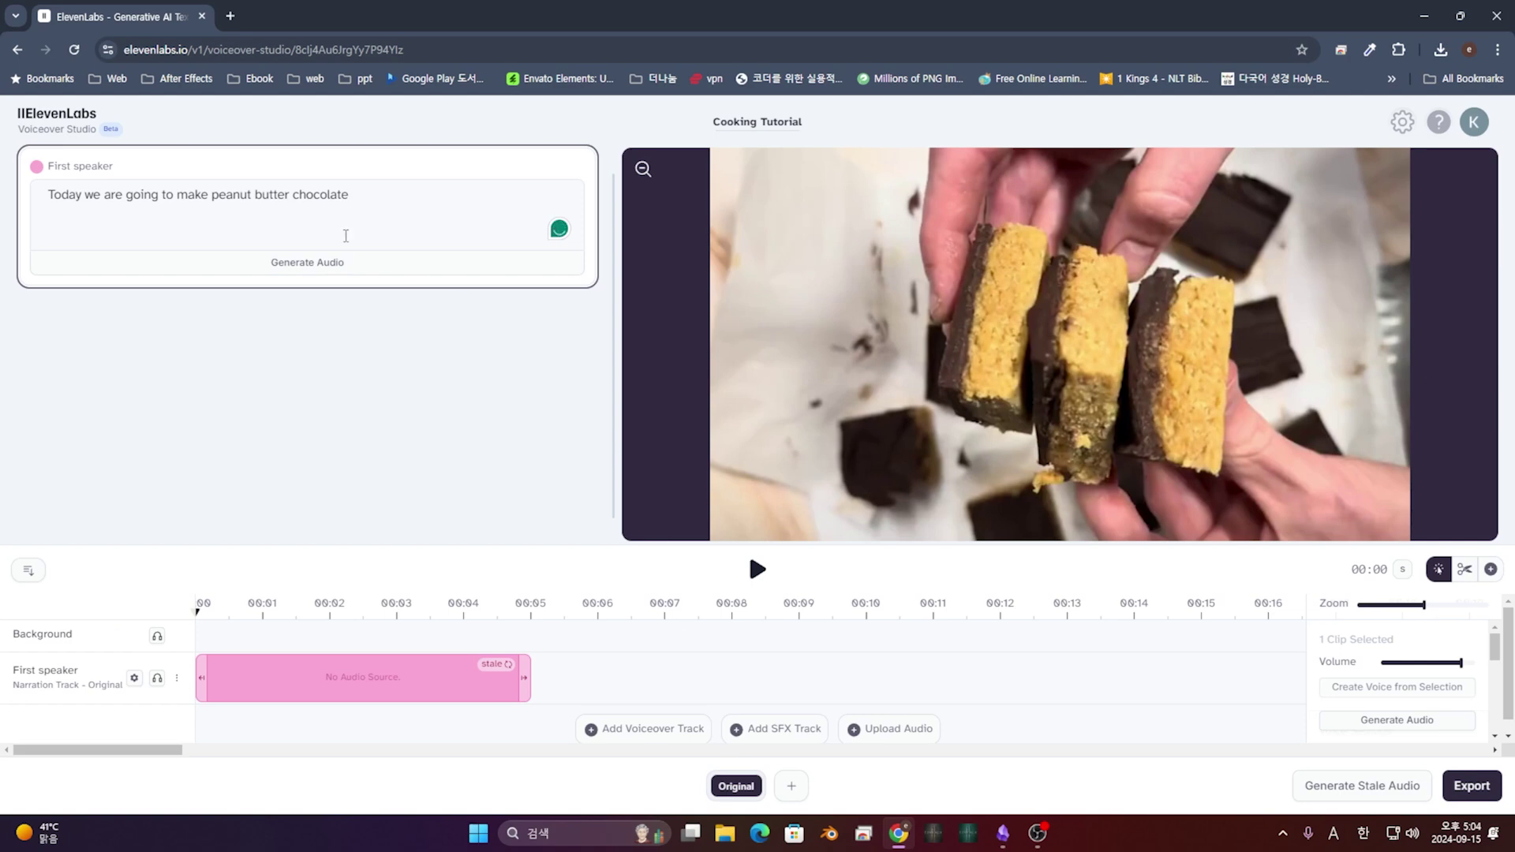
pyautogui.click(313, 266)
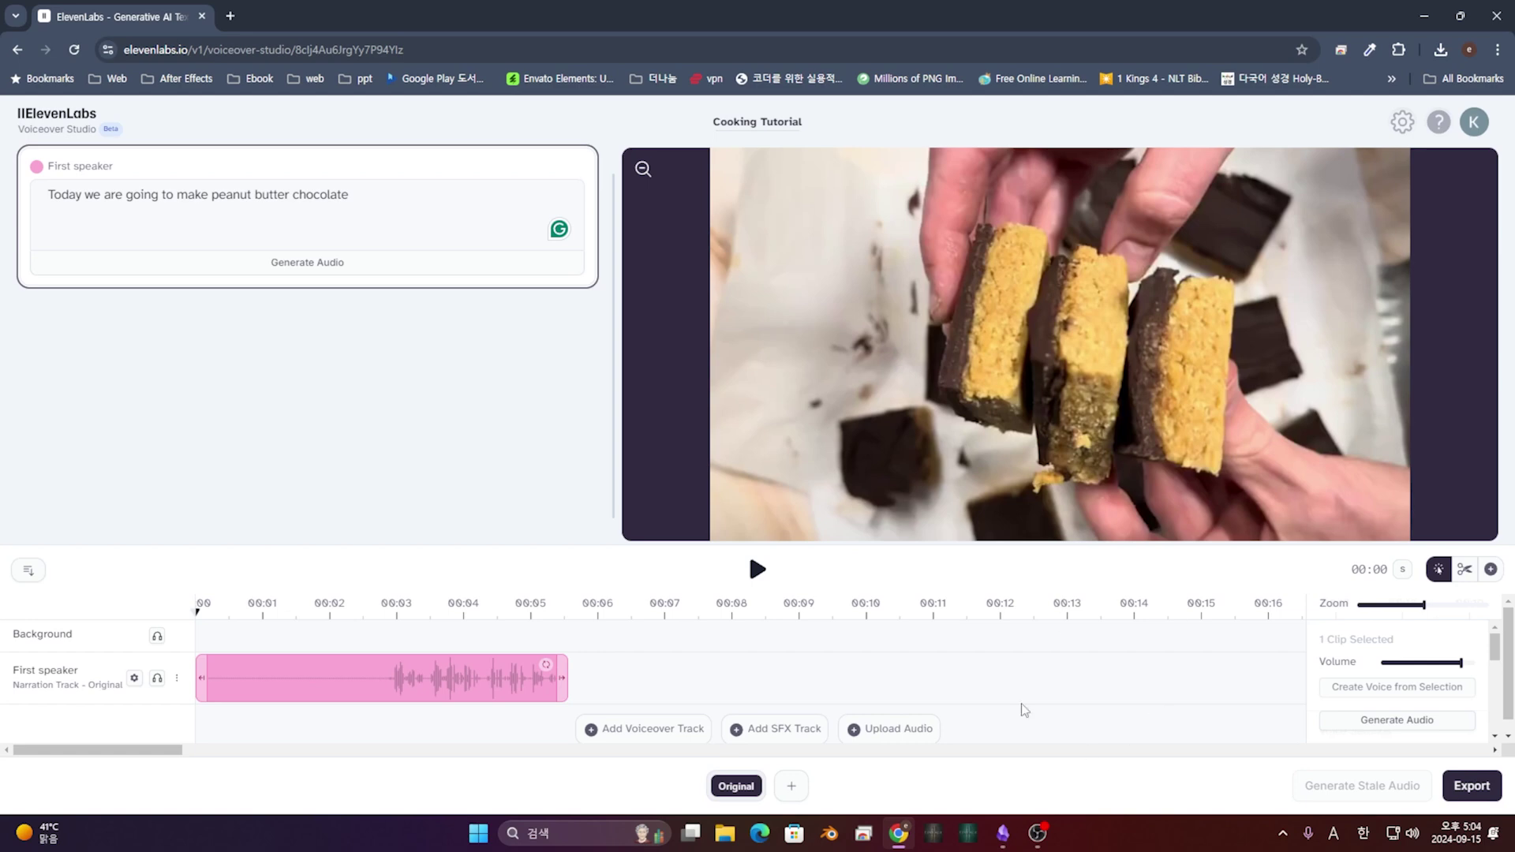
pyautogui.click(759, 569)
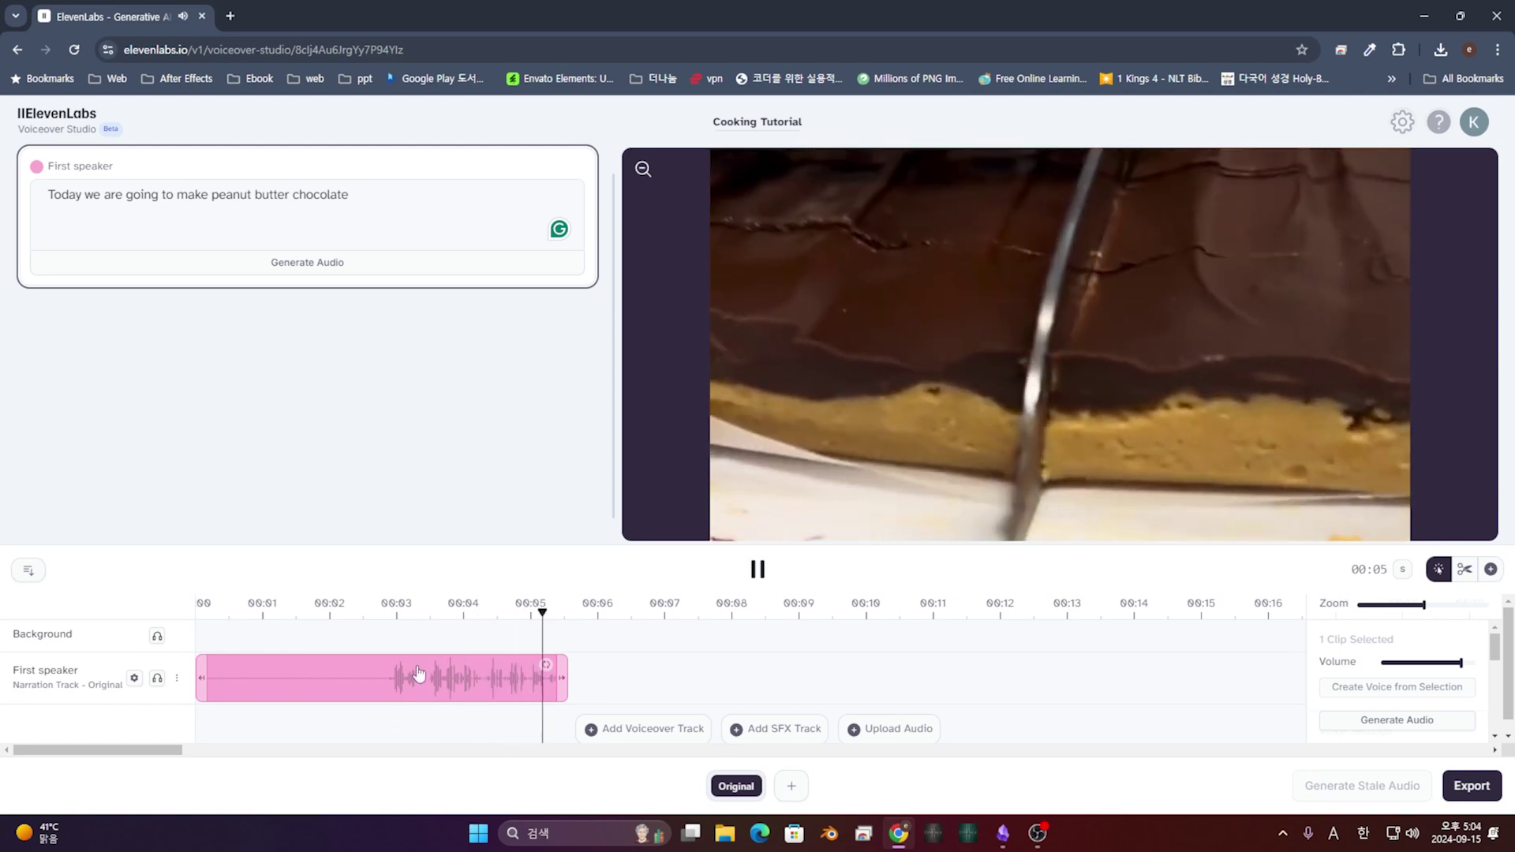
# Step: Trim the silent beginning off the first narration clip so it starts just before the speech
pyautogui.click(493, 608)
pyautogui.moveTo(492, 609); pyautogui.dragTo(303, 687)
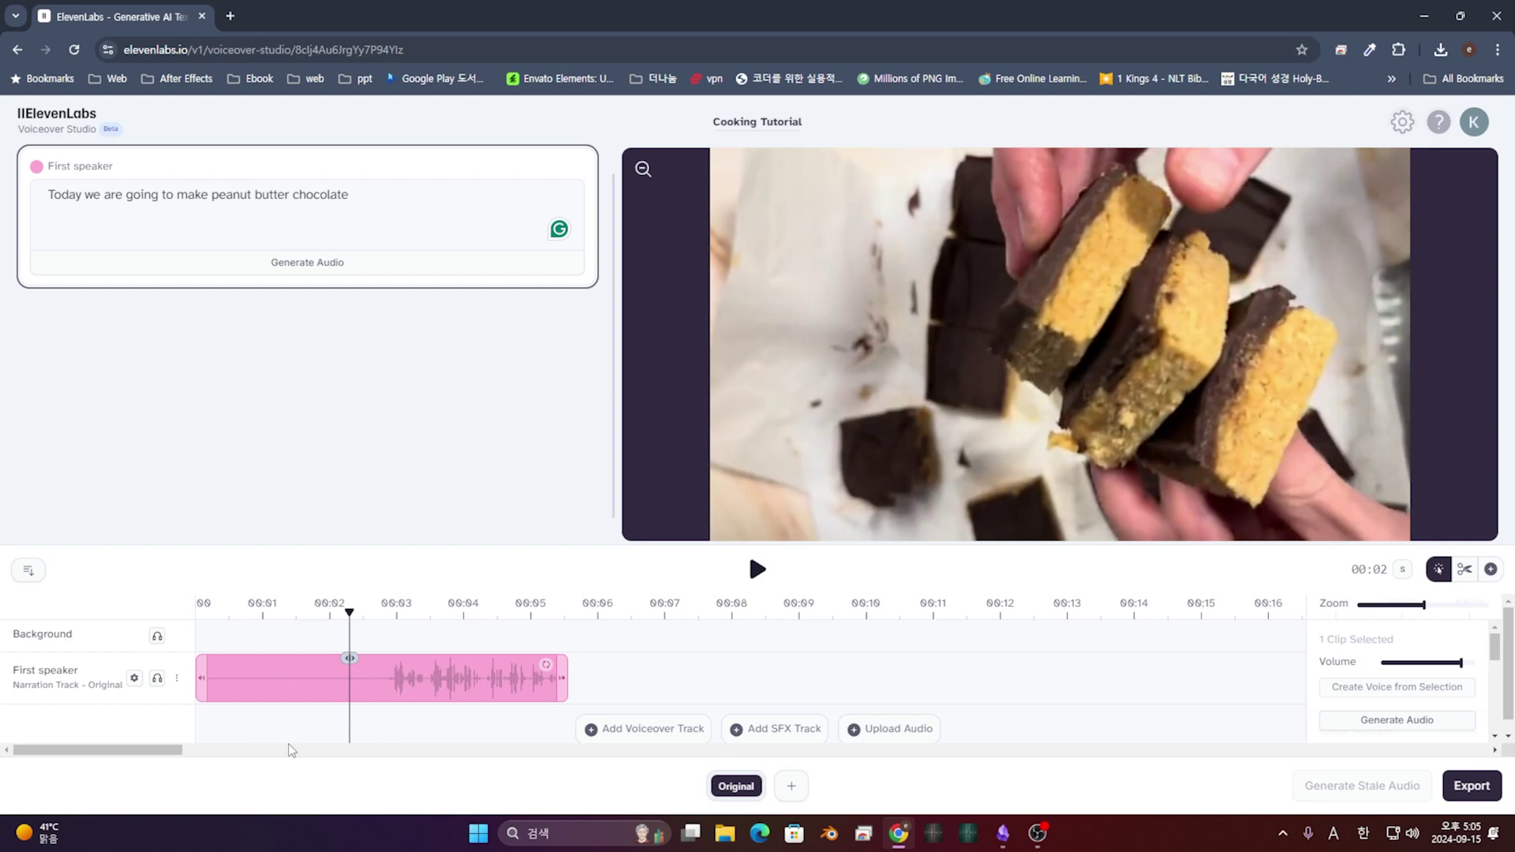
pyautogui.click(1466, 572)
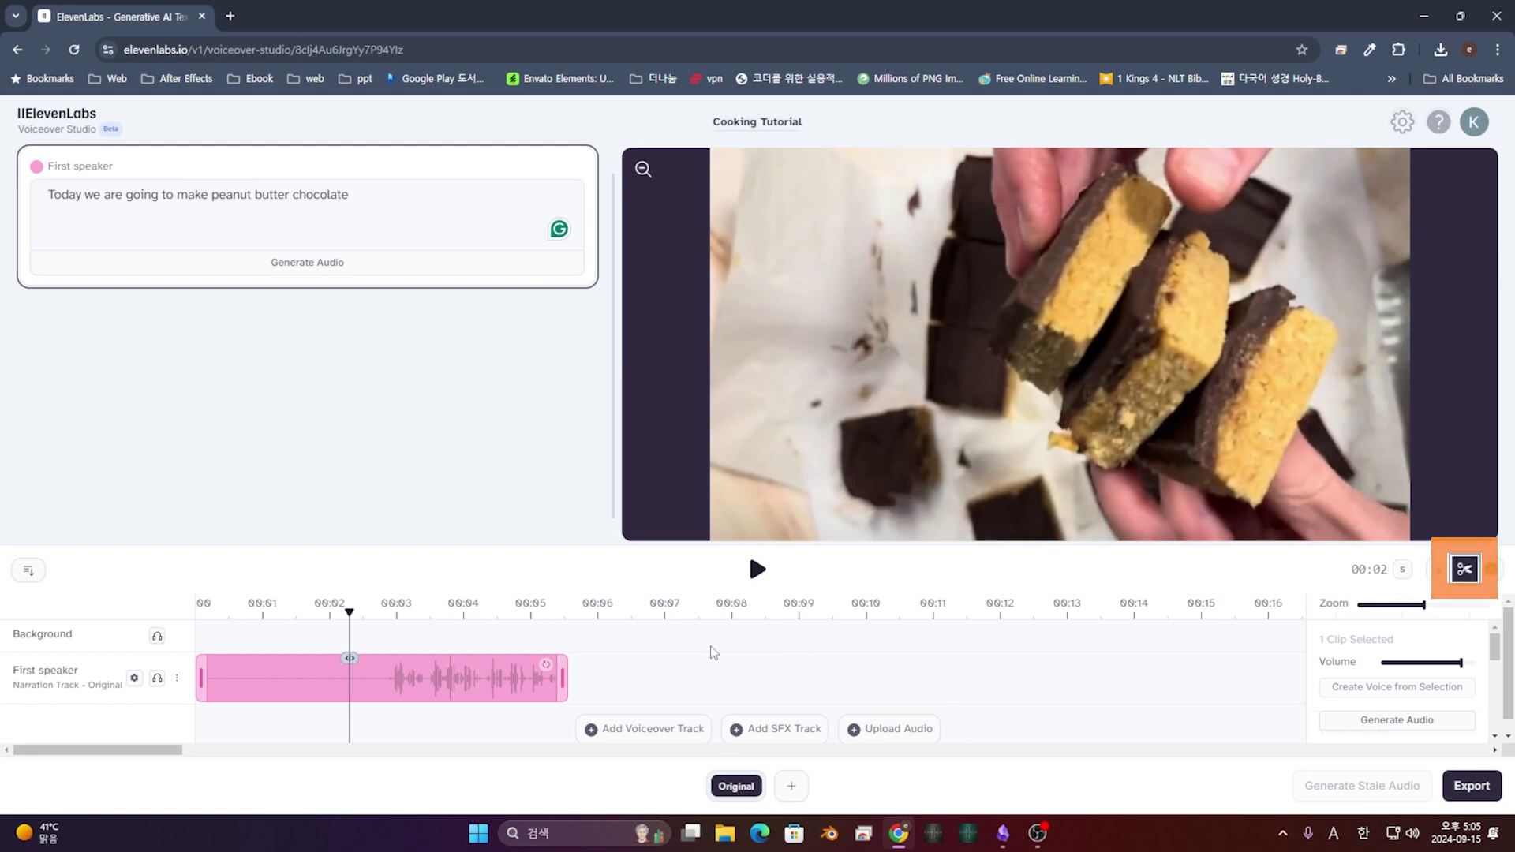
pyautogui.click(202, 666)
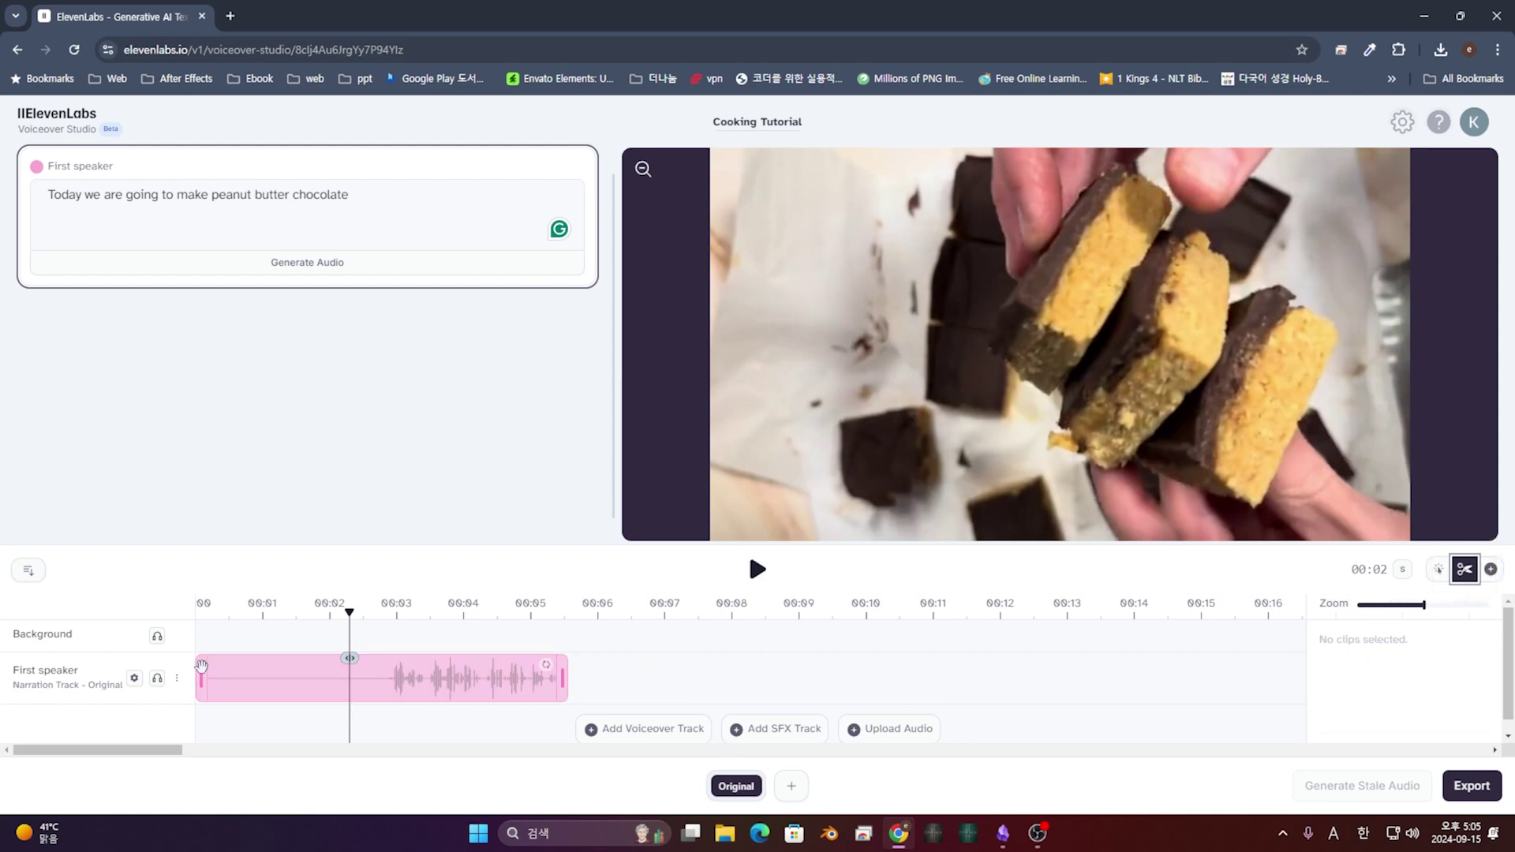
pyautogui.moveTo(202, 667); pyautogui.dragTo(382, 711)
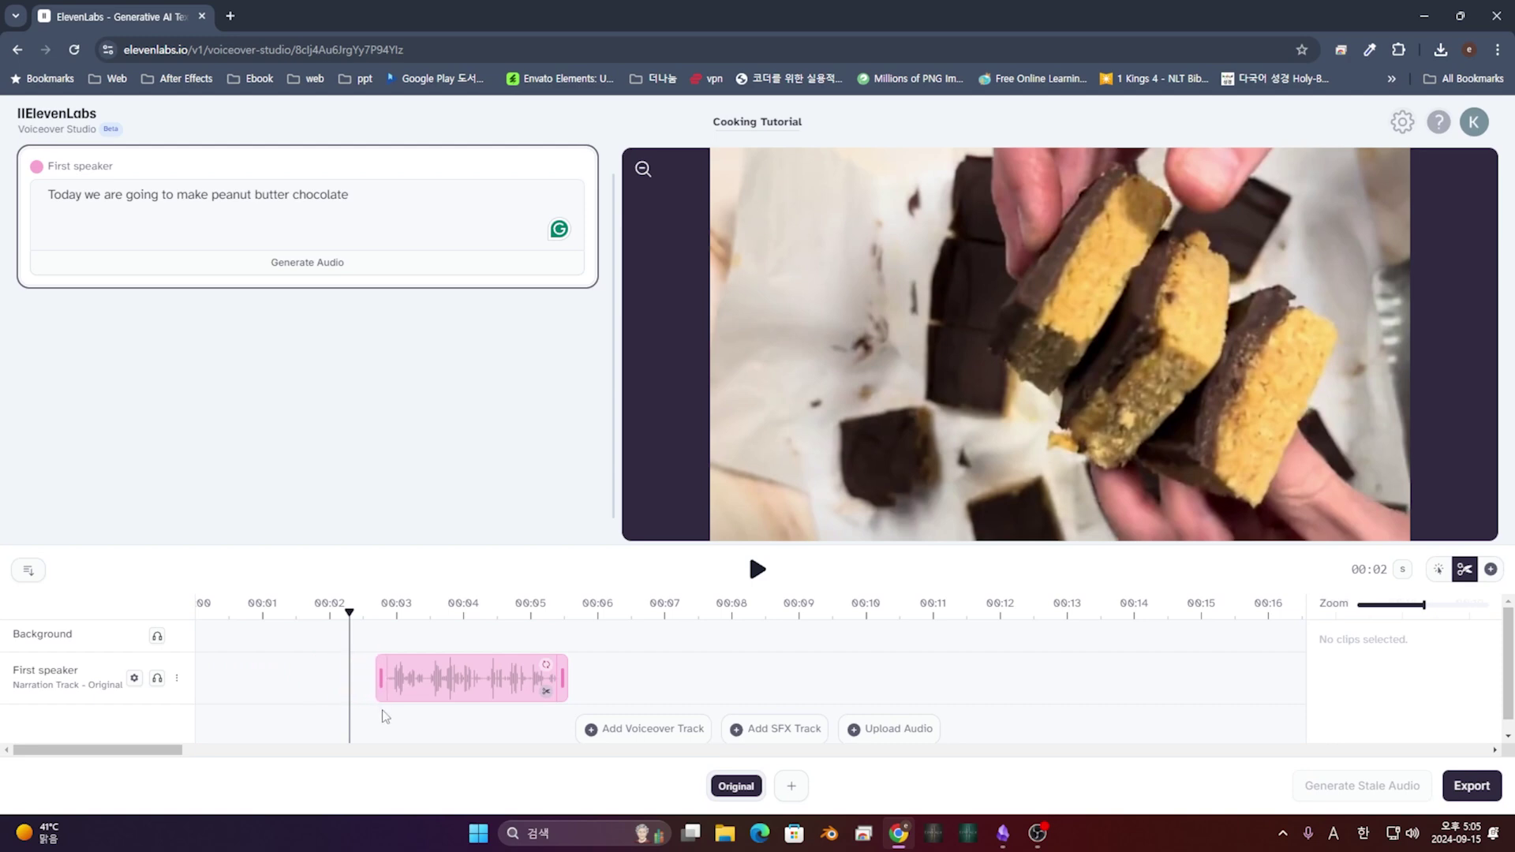
# Step: Move the trimmed narration clip to the start of the timeline and play it back
pyautogui.click(1435, 574)
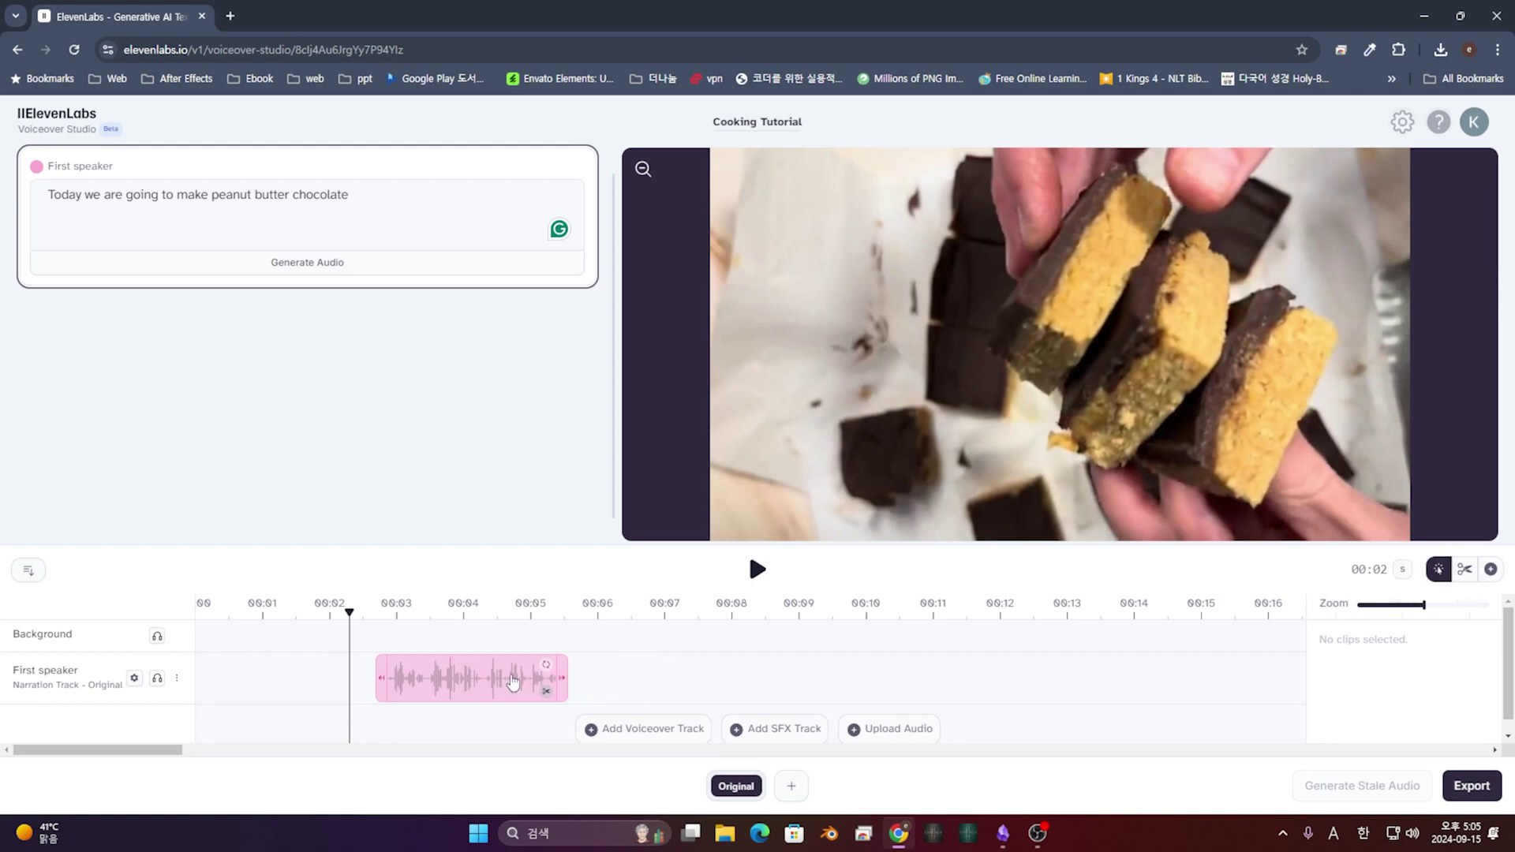
pyautogui.moveTo(513, 681); pyautogui.dragTo(296, 675)
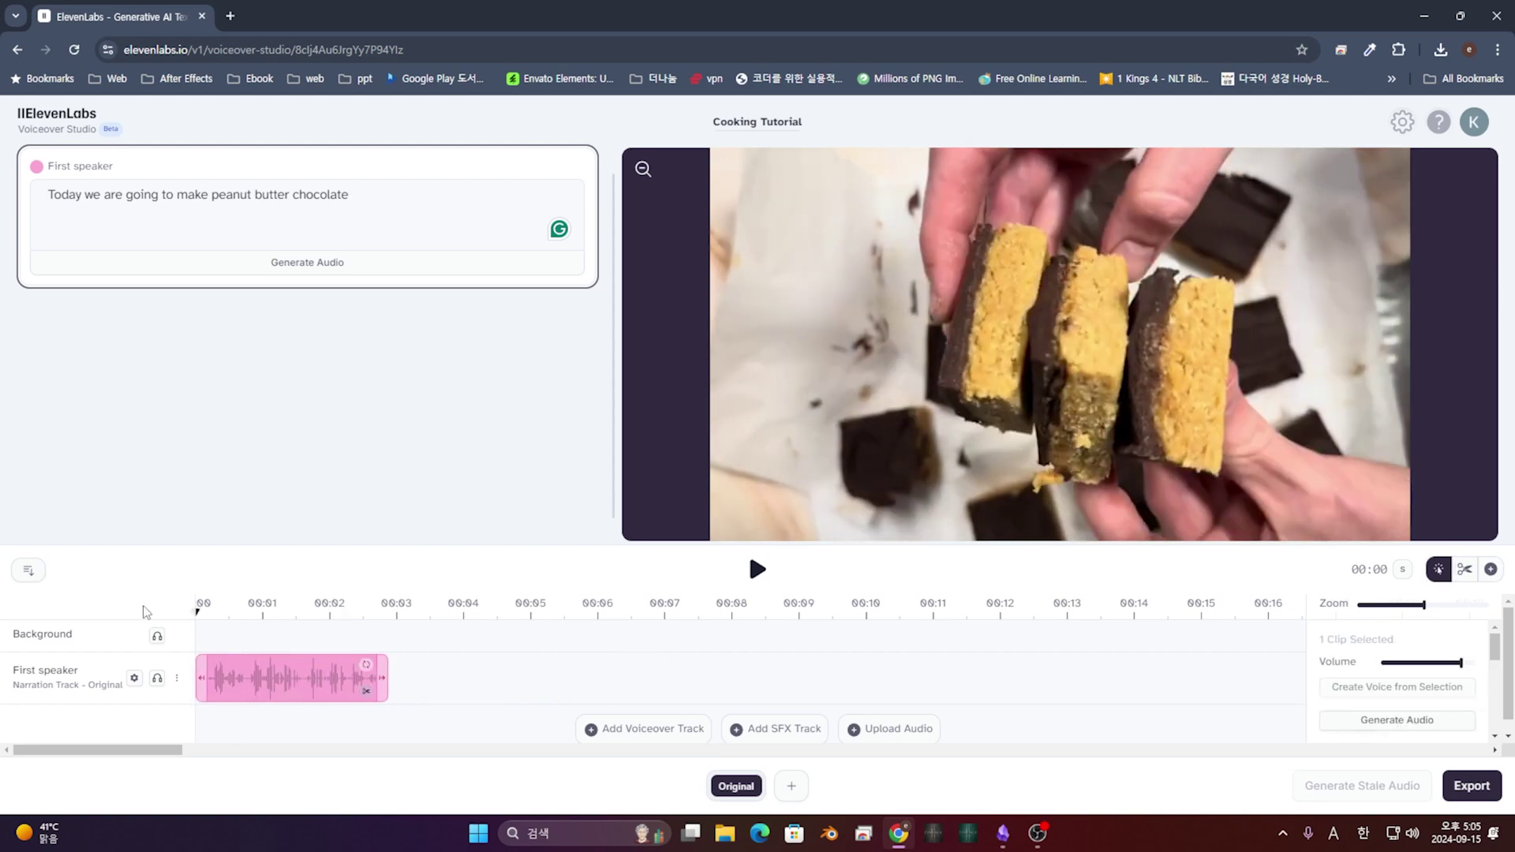
pyautogui.click(761, 569)
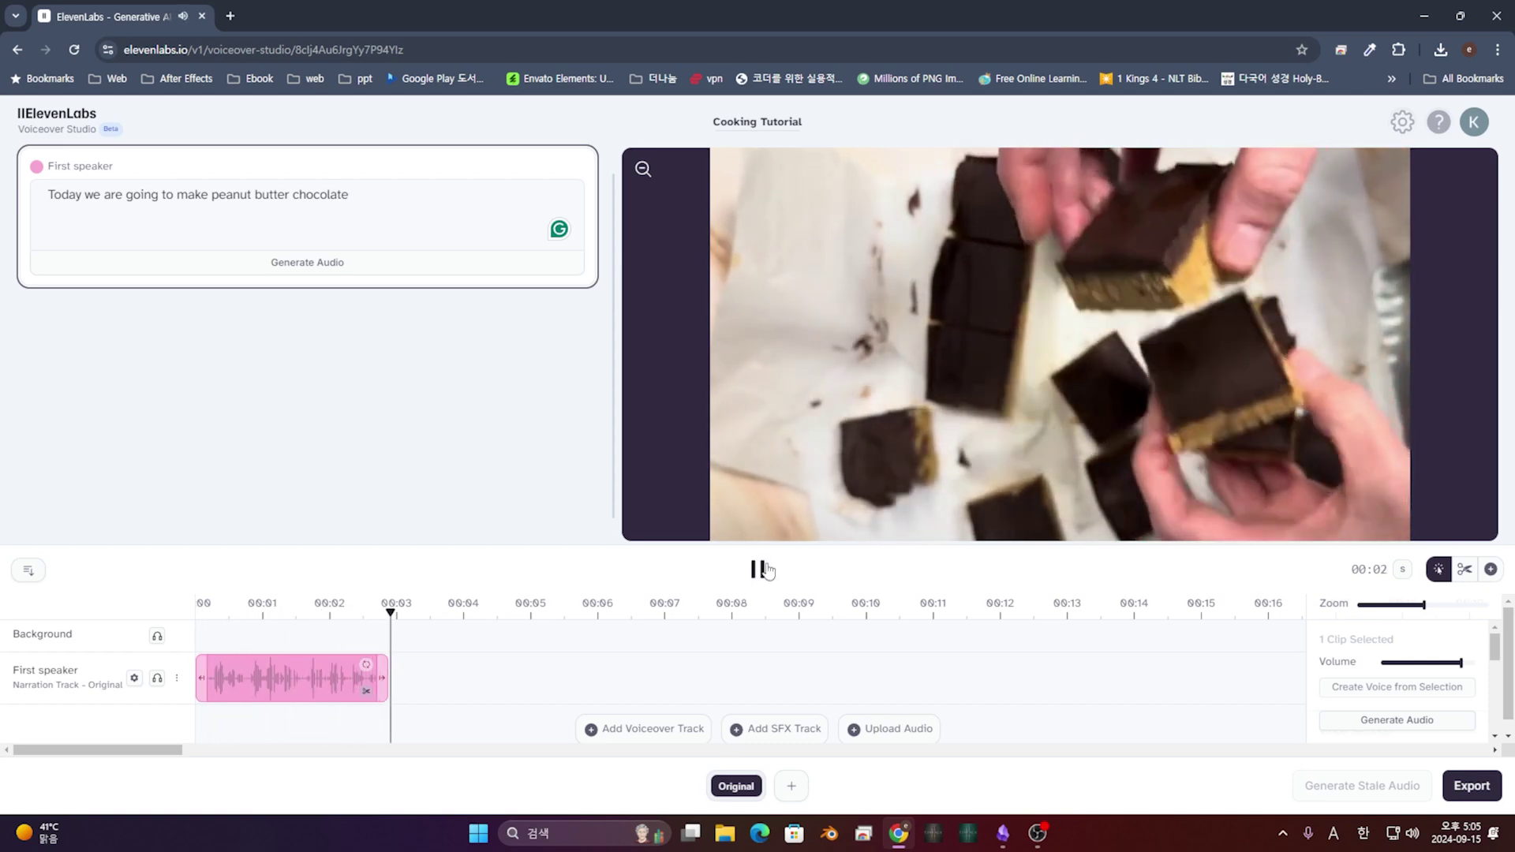
pyautogui.click(763, 569)
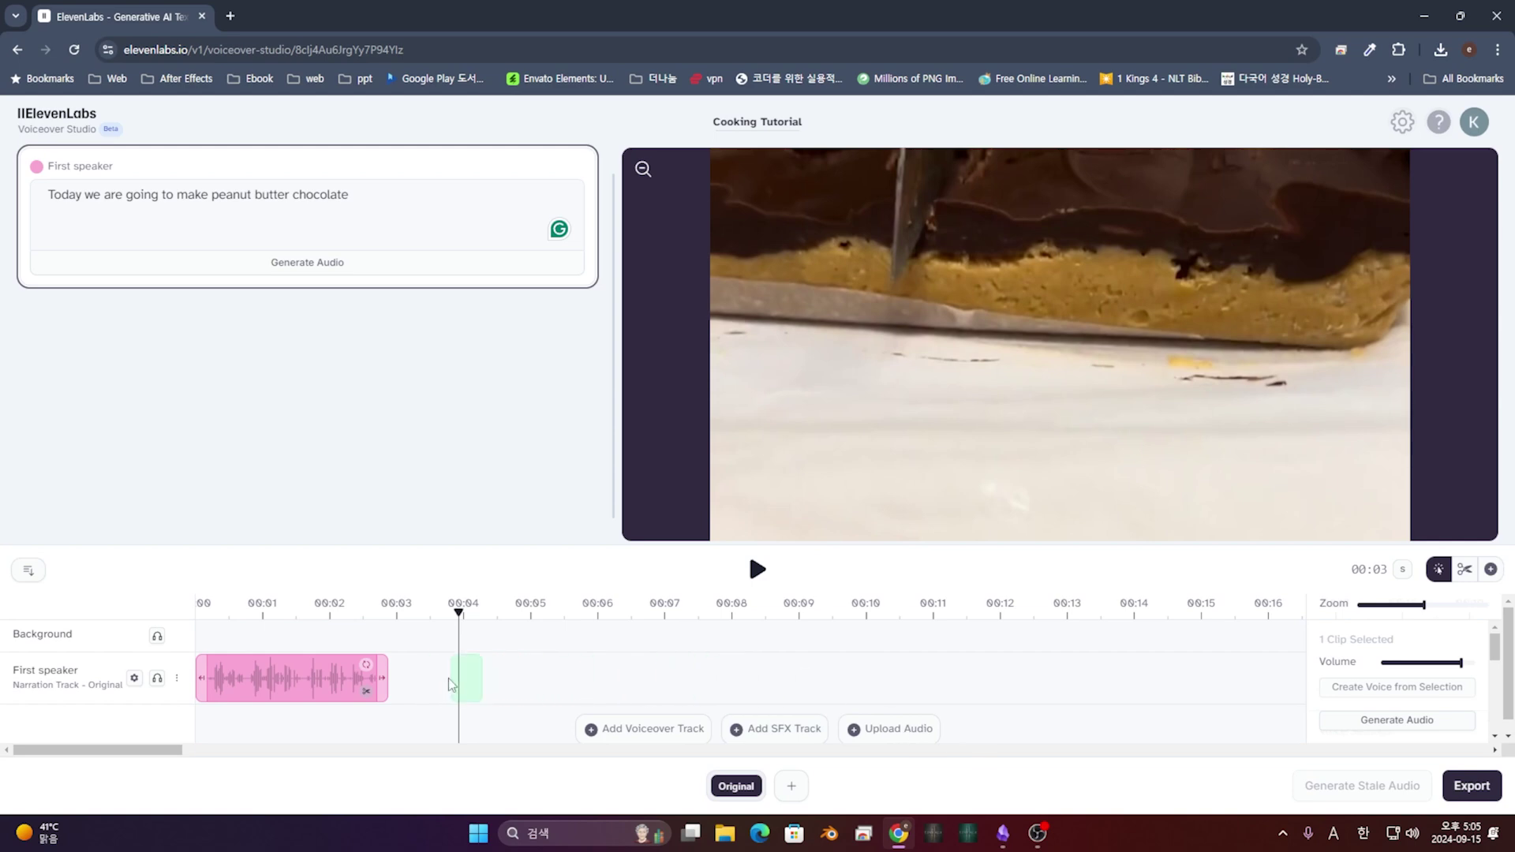
# Step: Add a second clip just after the first, with the script "It's really easy to follow! so try it out by your self", and generate its audio
pyautogui.click(1490, 570)
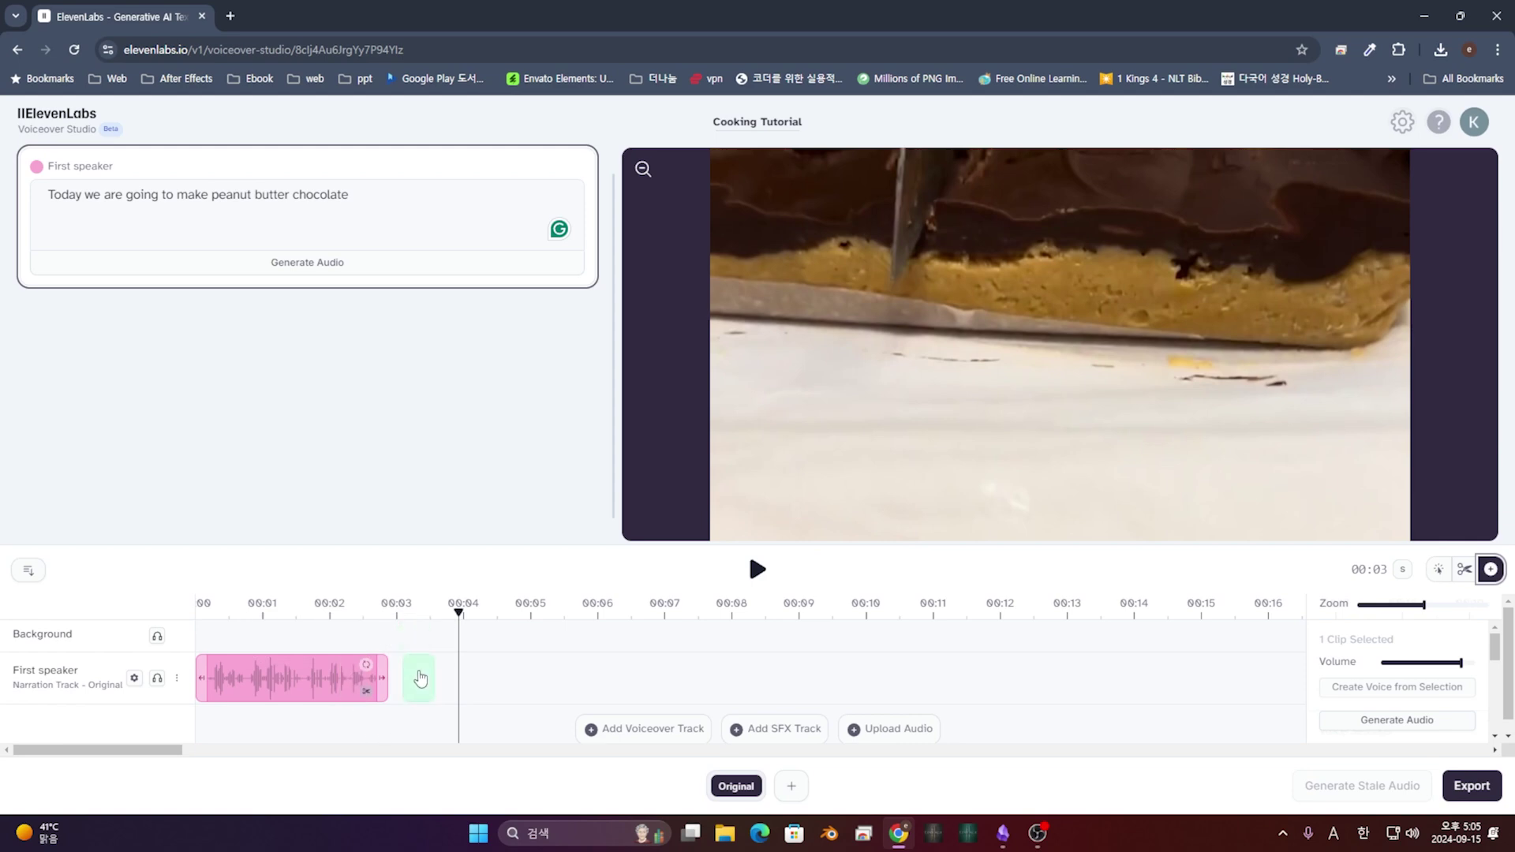
pyautogui.click(418, 677)
pyautogui.click(258, 344)
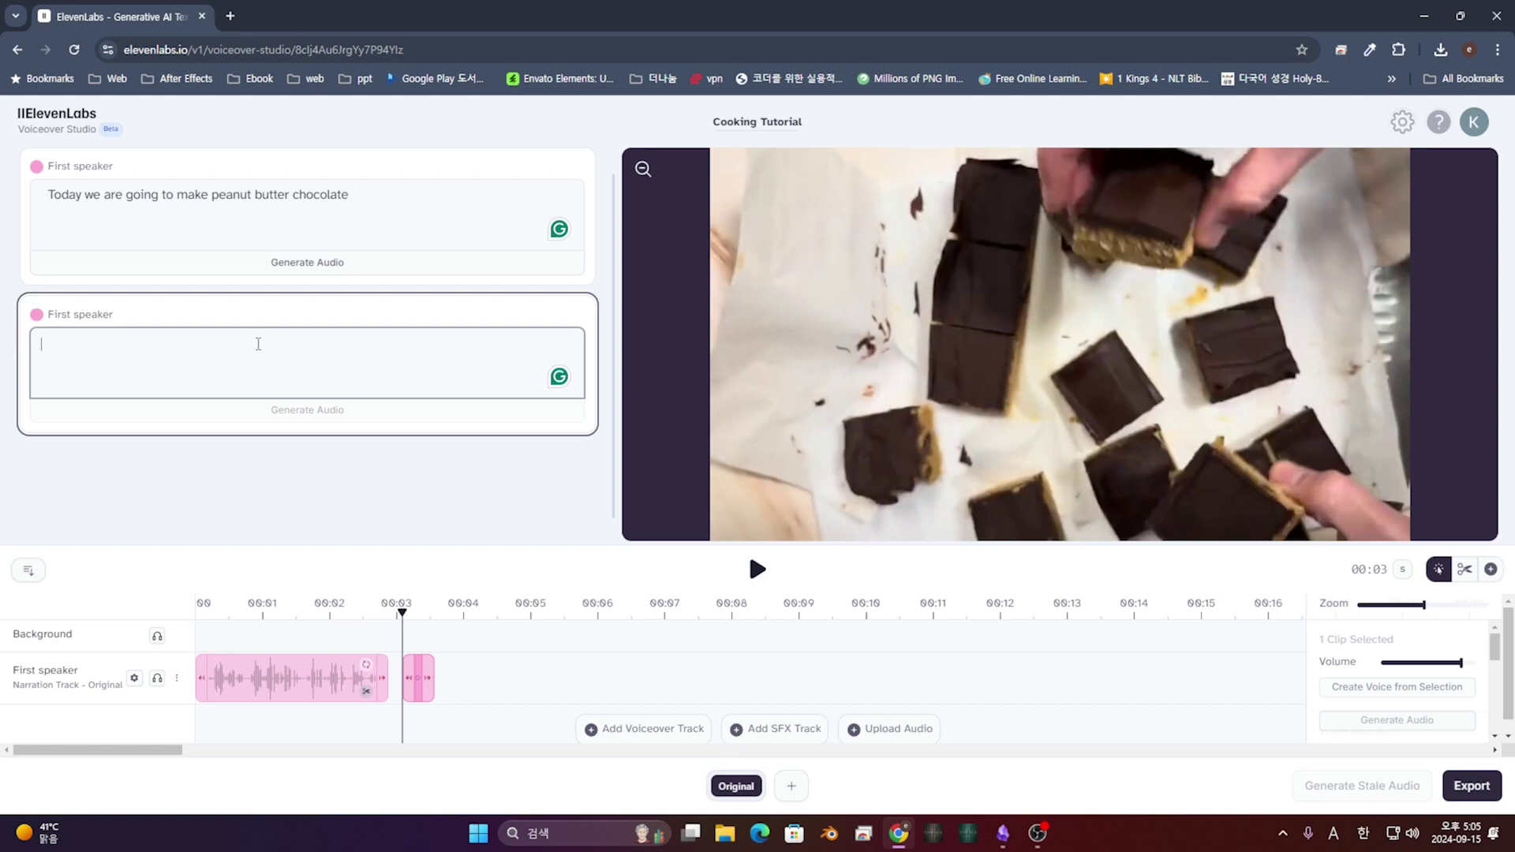
pyautogui.write('It')
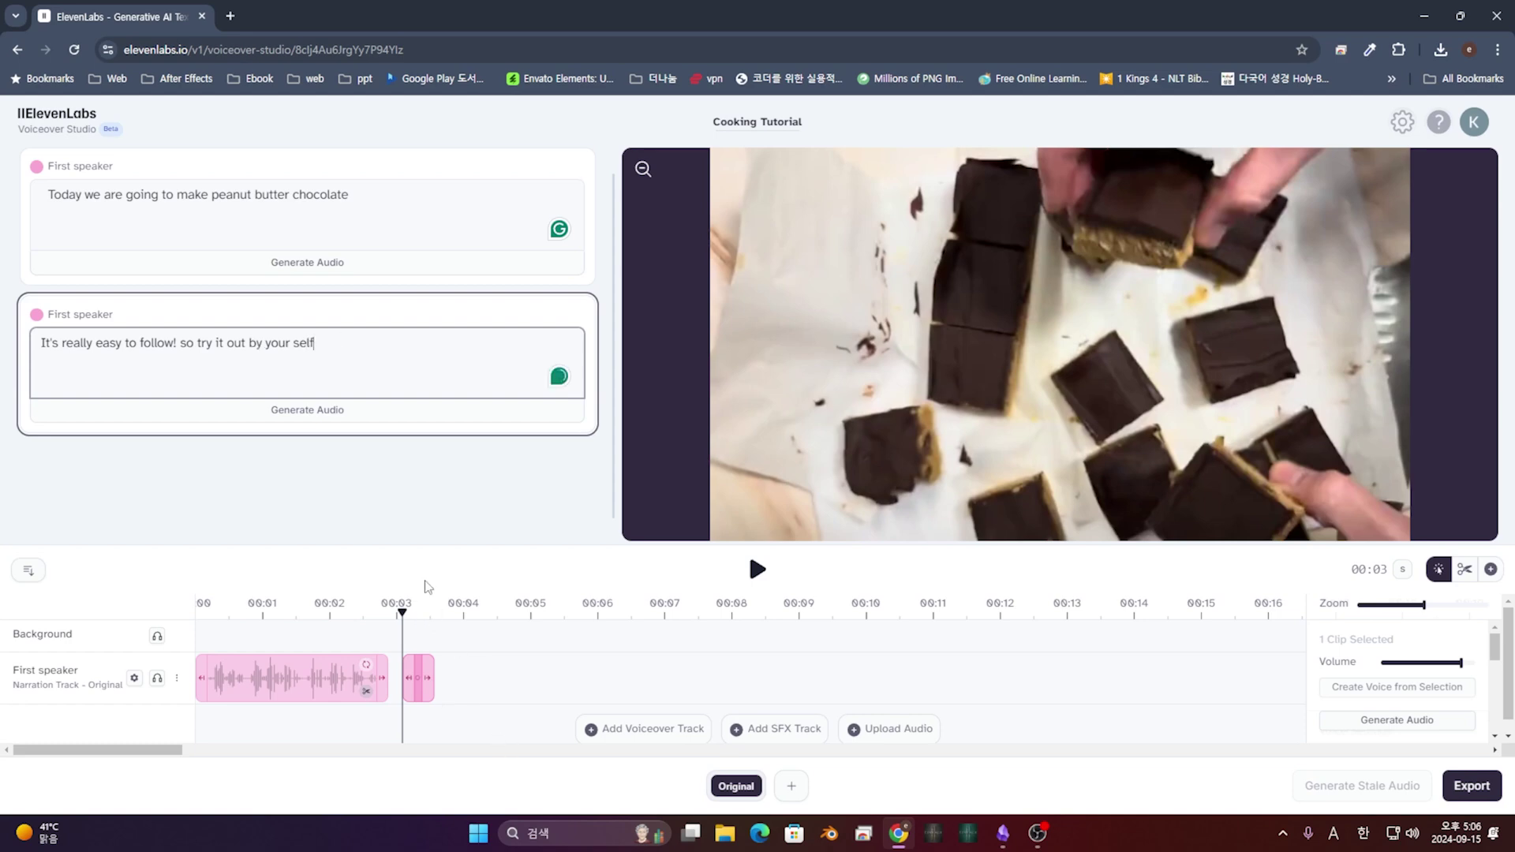
pyautogui.click(328, 415)
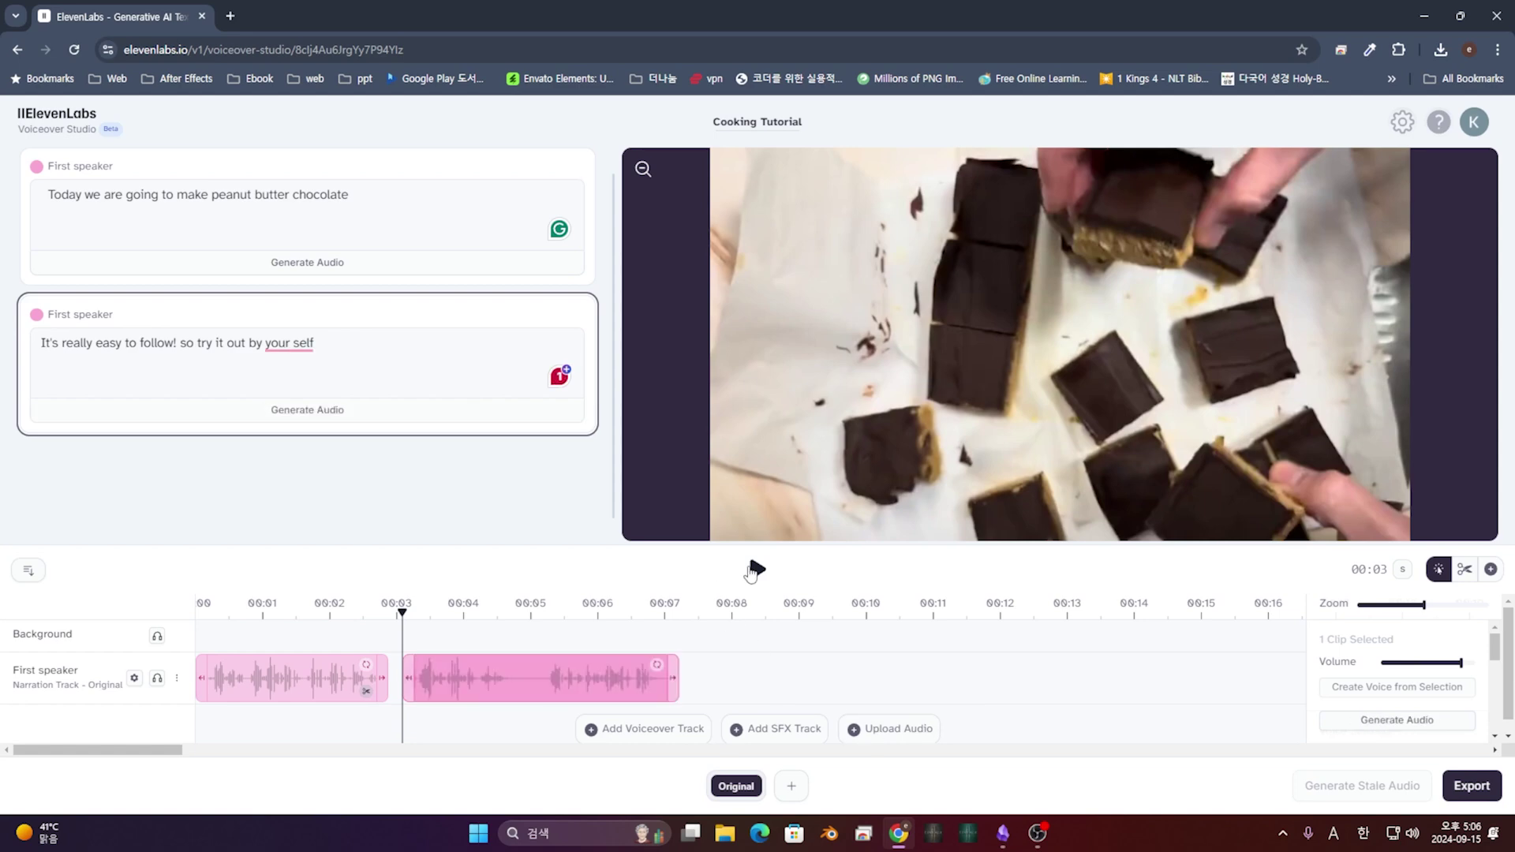
# Step: Play the second narration clip and split it at the pause between its two sentences
pyautogui.click(751, 571)
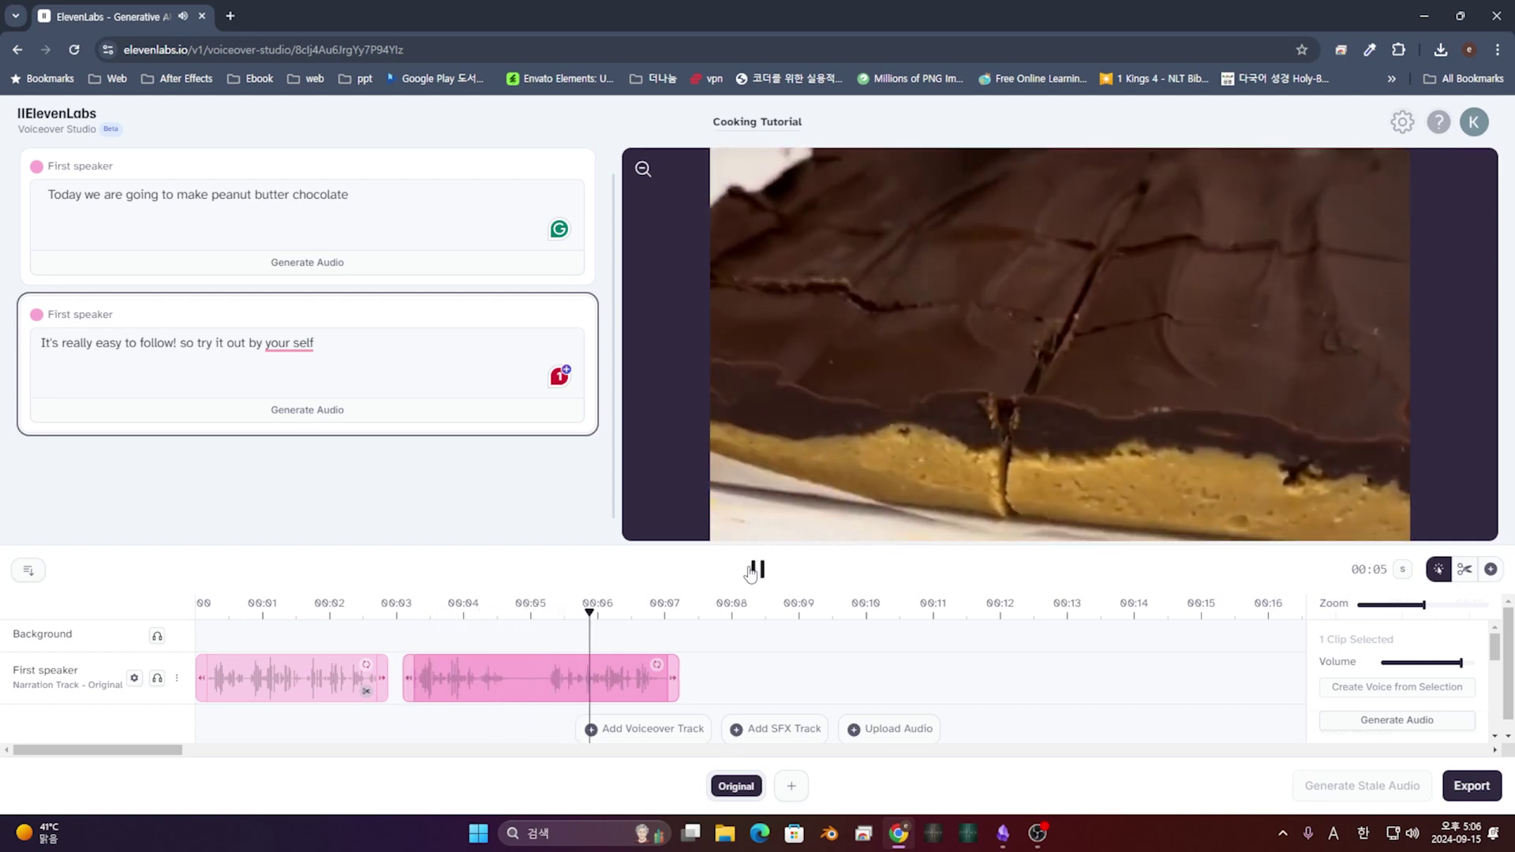
pyautogui.click(751, 569)
pyautogui.click(575, 633)
pyautogui.moveTo(574, 633); pyautogui.dragTo(513, 611)
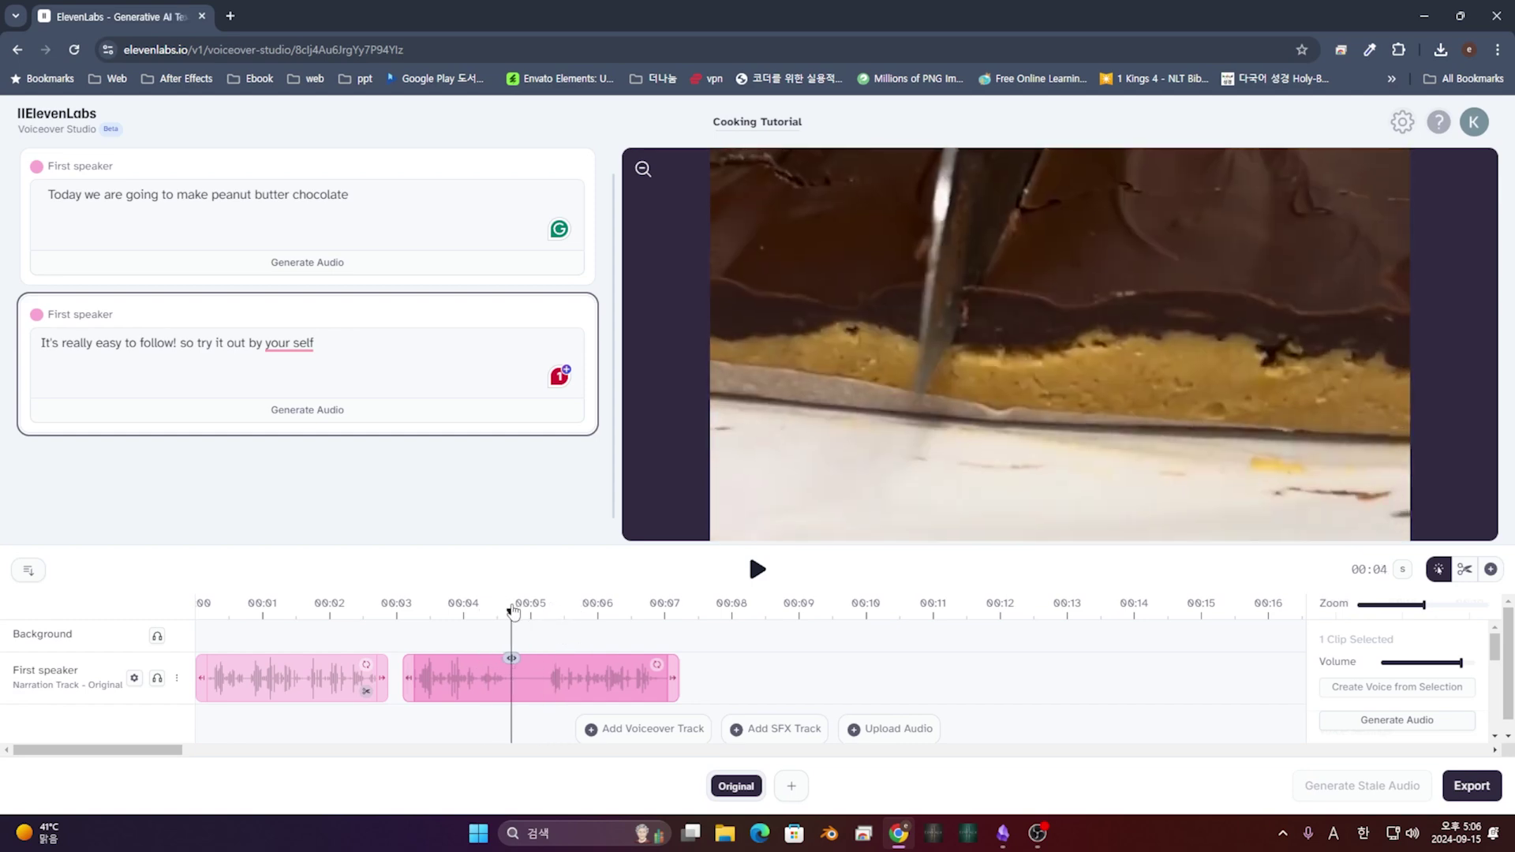
pyautogui.click(512, 658)
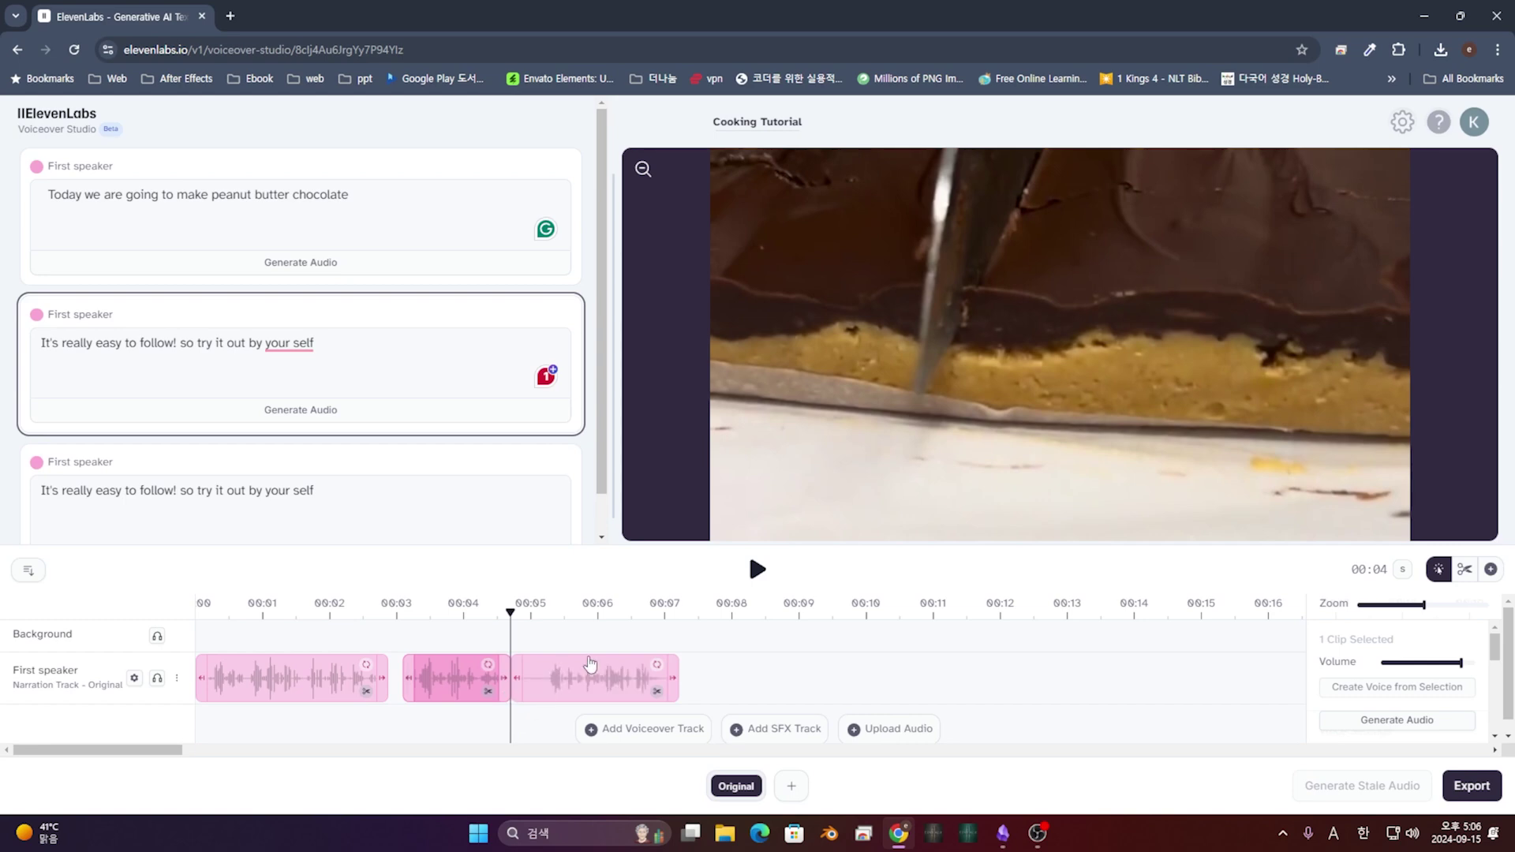
# Step: Reduce the second clip's script to "It's really easy to follow!" and the third clip's script to "so try it out by your self"
pyautogui.moveTo(372, 345); pyautogui.dragTo(176, 356)
pyautogui.press('BackSpace')
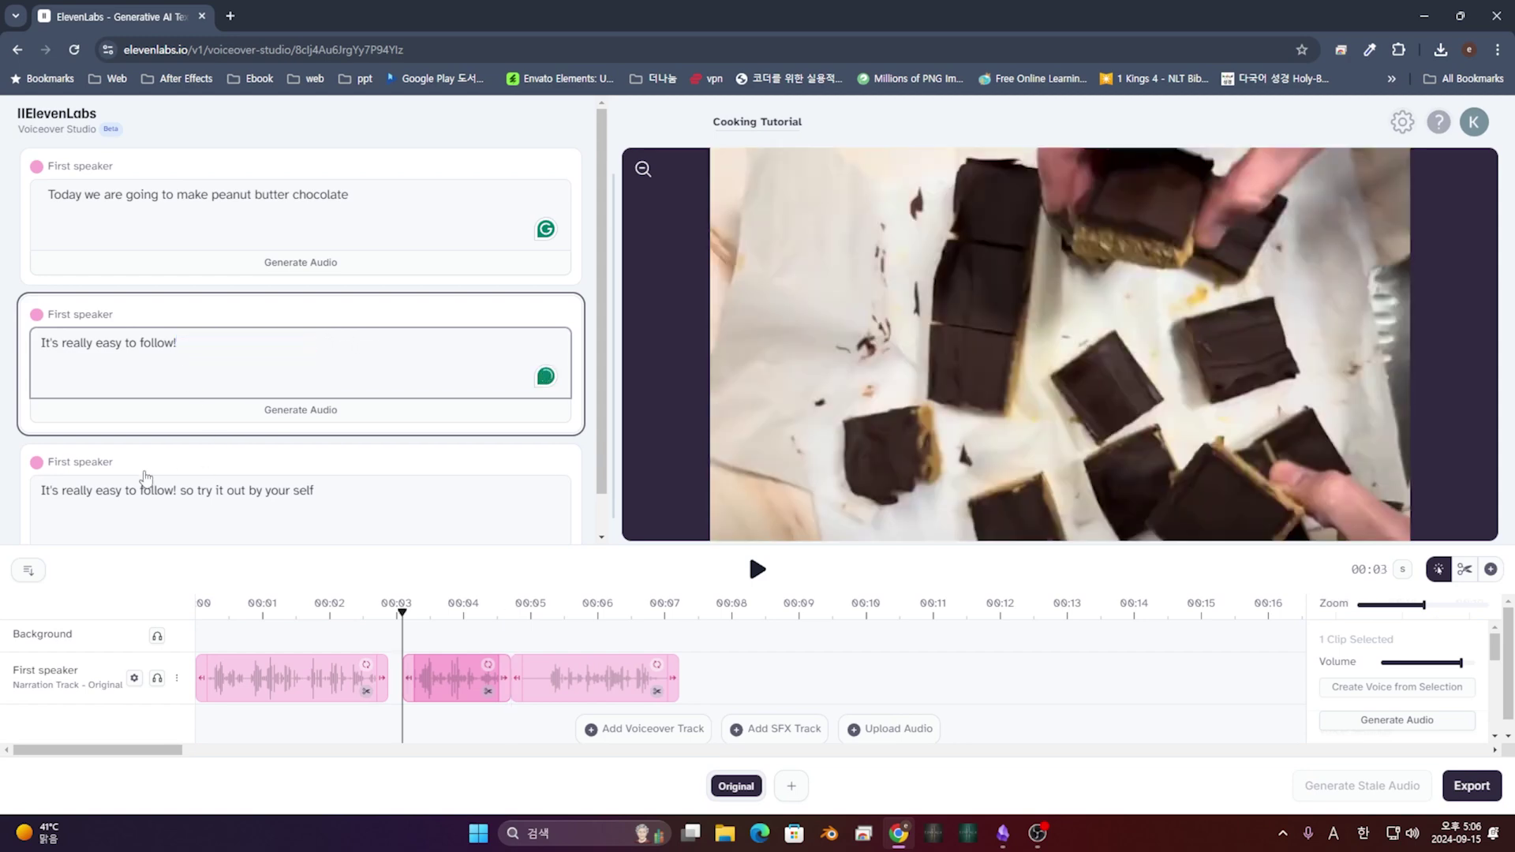
pyautogui.moveTo(38, 494); pyautogui.dragTo(180, 494)
pyautogui.press('BackSpace')
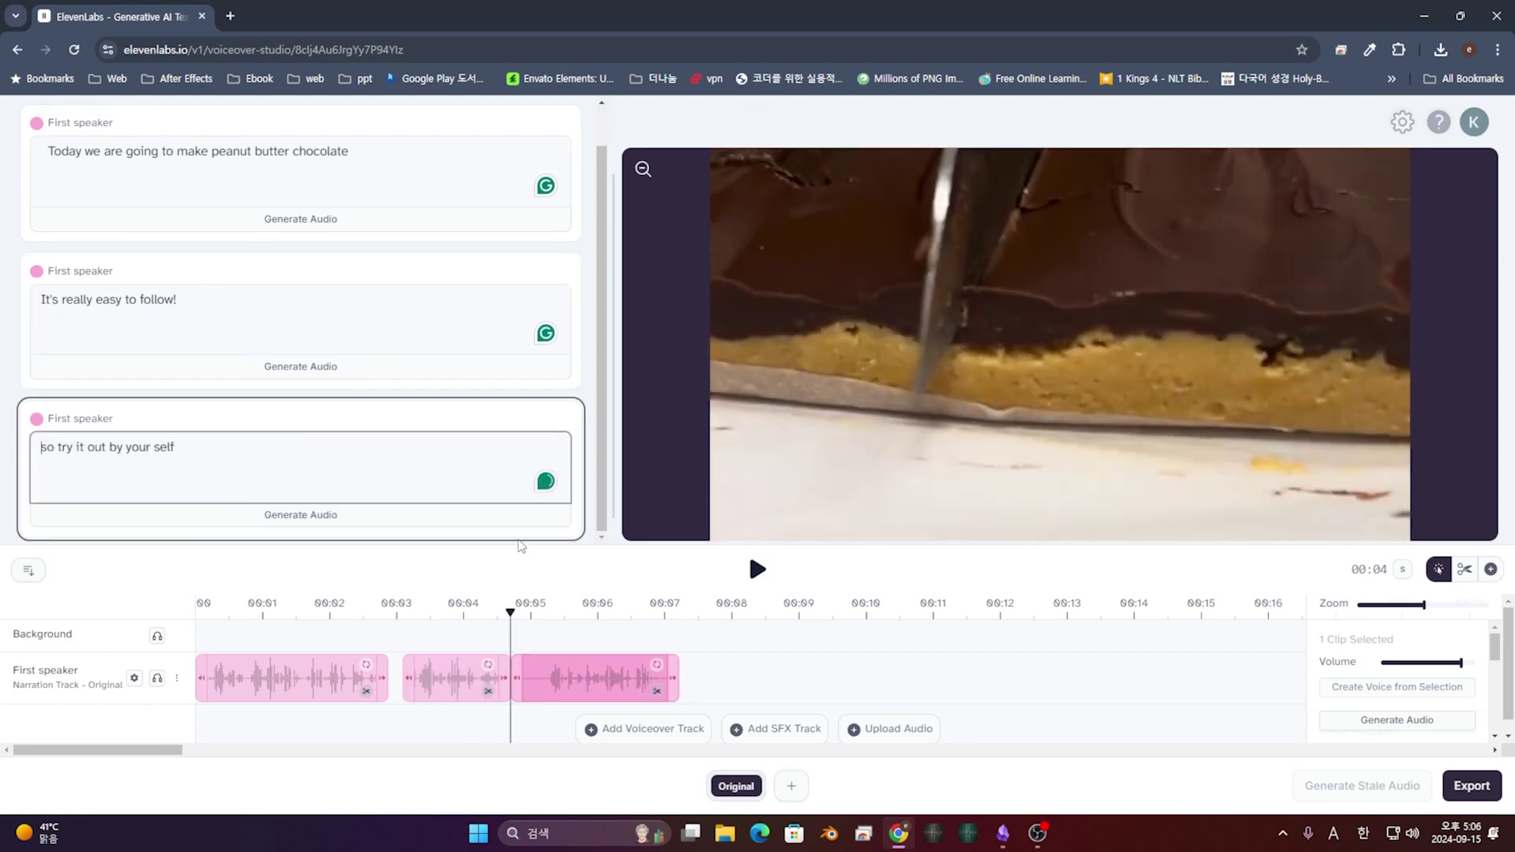
# Step: Trim the silence from the beginning of the third narration clip
pyautogui.click(726, 634)
pyautogui.moveTo(513, 608); pyautogui.dragTo(482, 616)
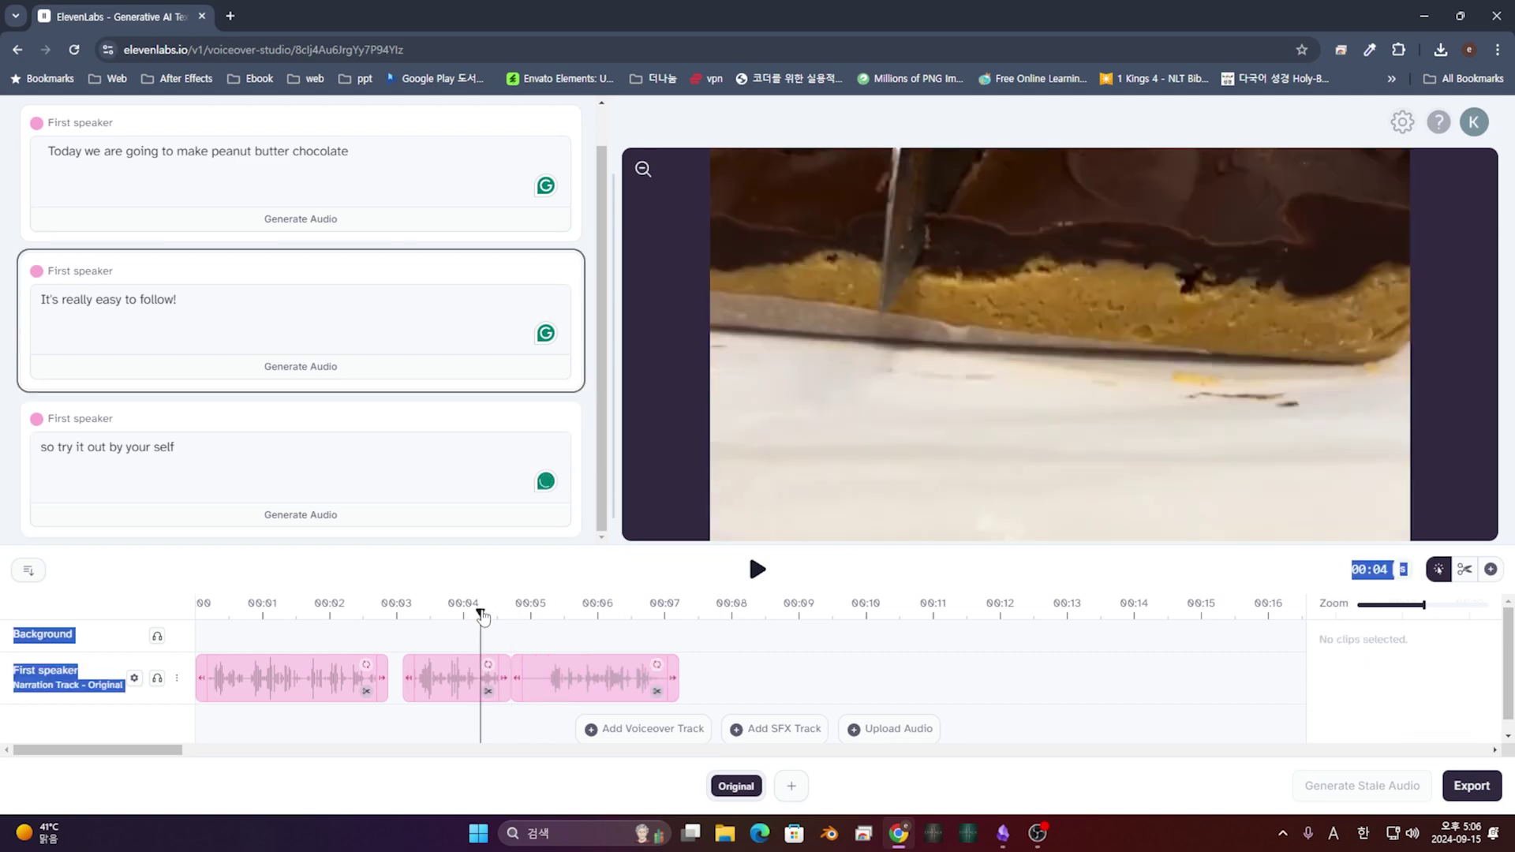
pyautogui.click(1465, 570)
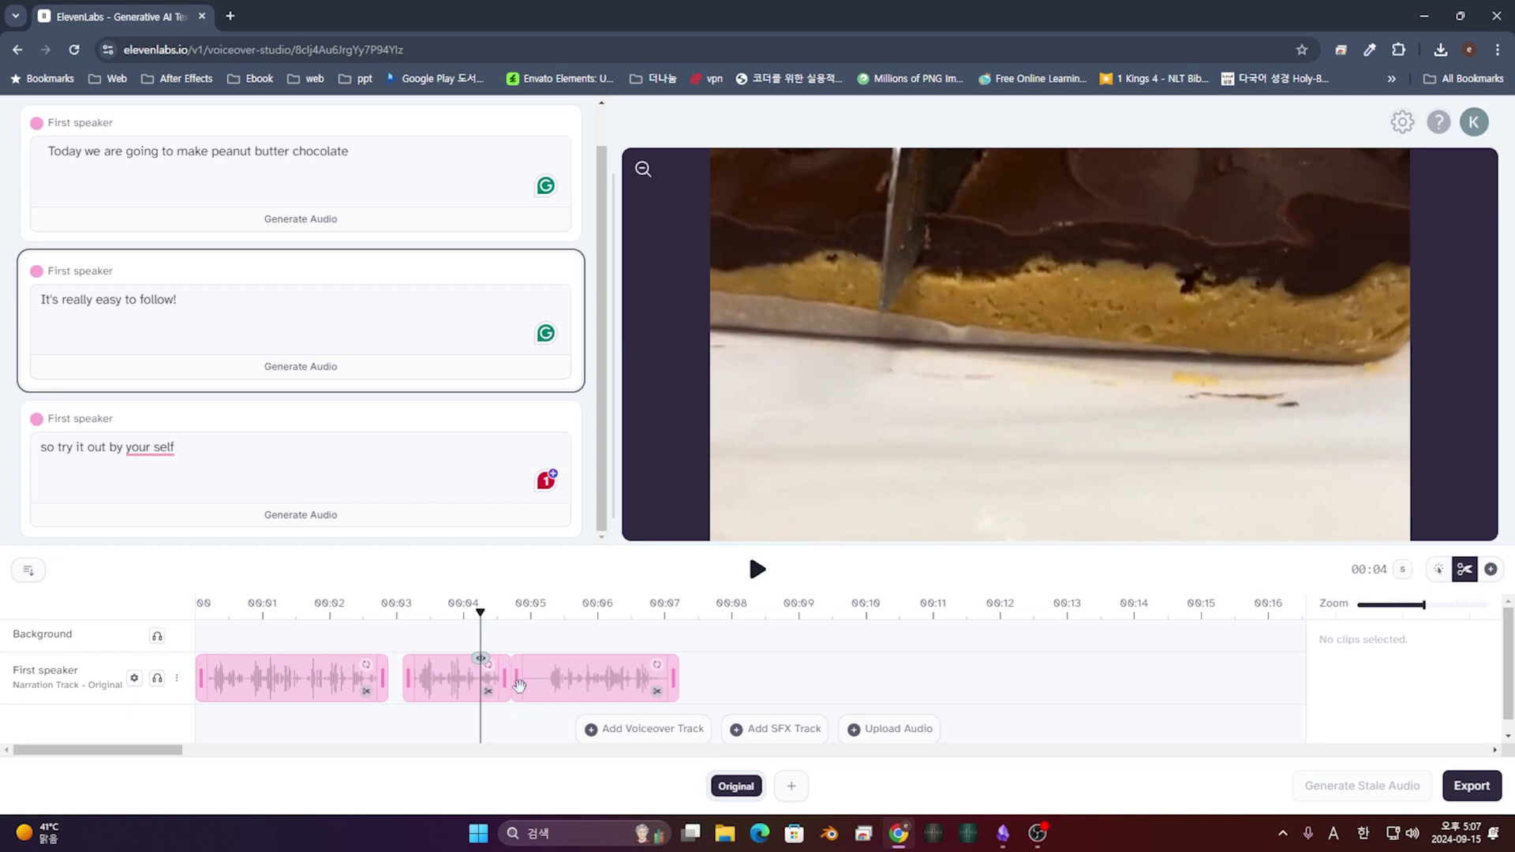
pyautogui.moveTo(511, 683); pyautogui.dragTo(538, 684)
pyautogui.click(564, 695)
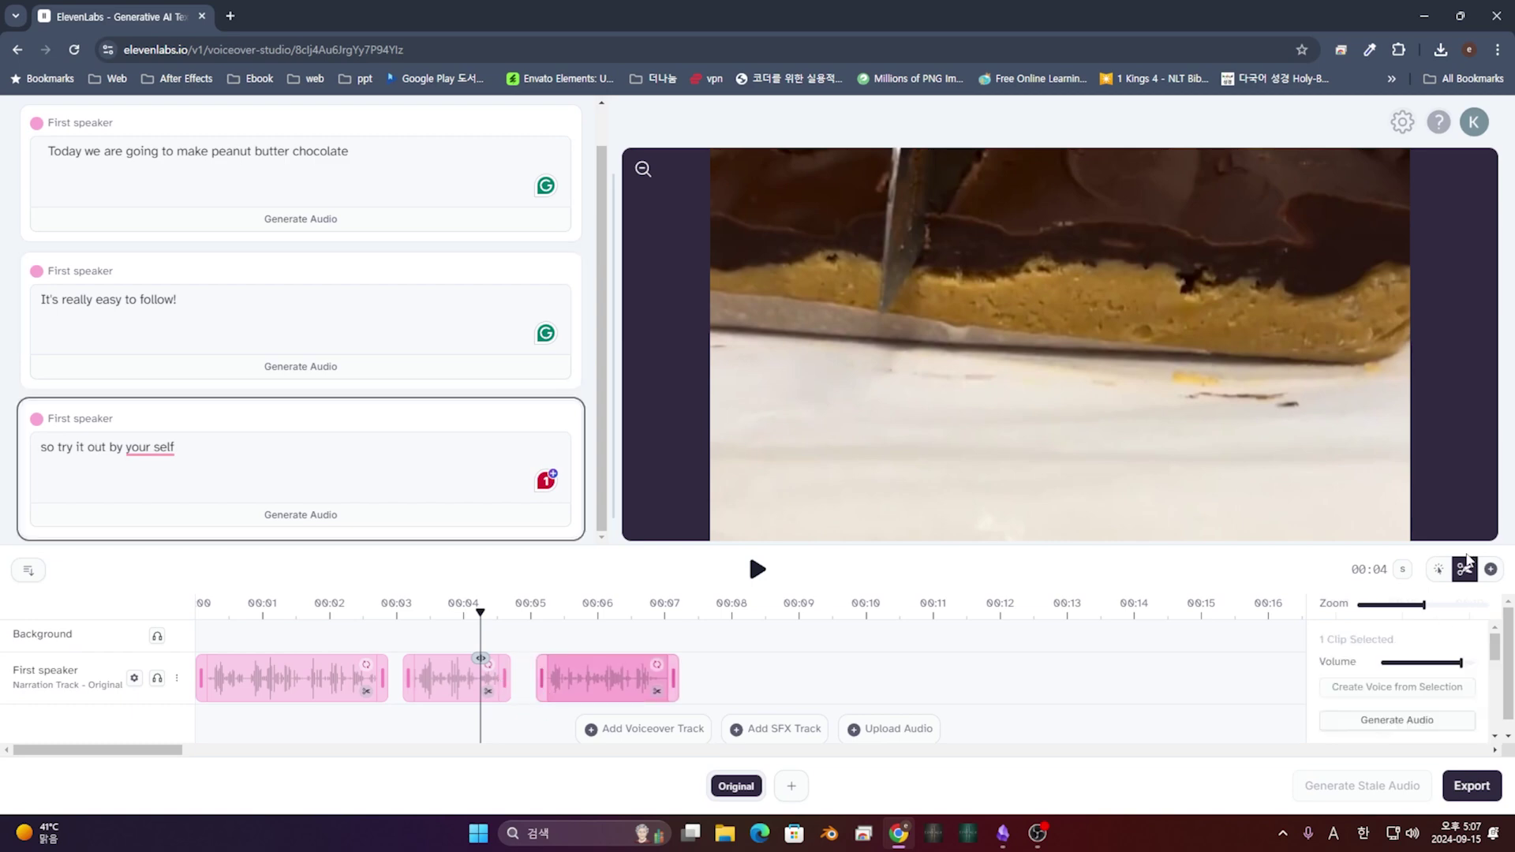
# Step: Move the third narration clip directly up against the end of the second clip and play the result
pyautogui.click(1438, 569)
pyautogui.moveTo(644, 677); pyautogui.dragTo(618, 677)
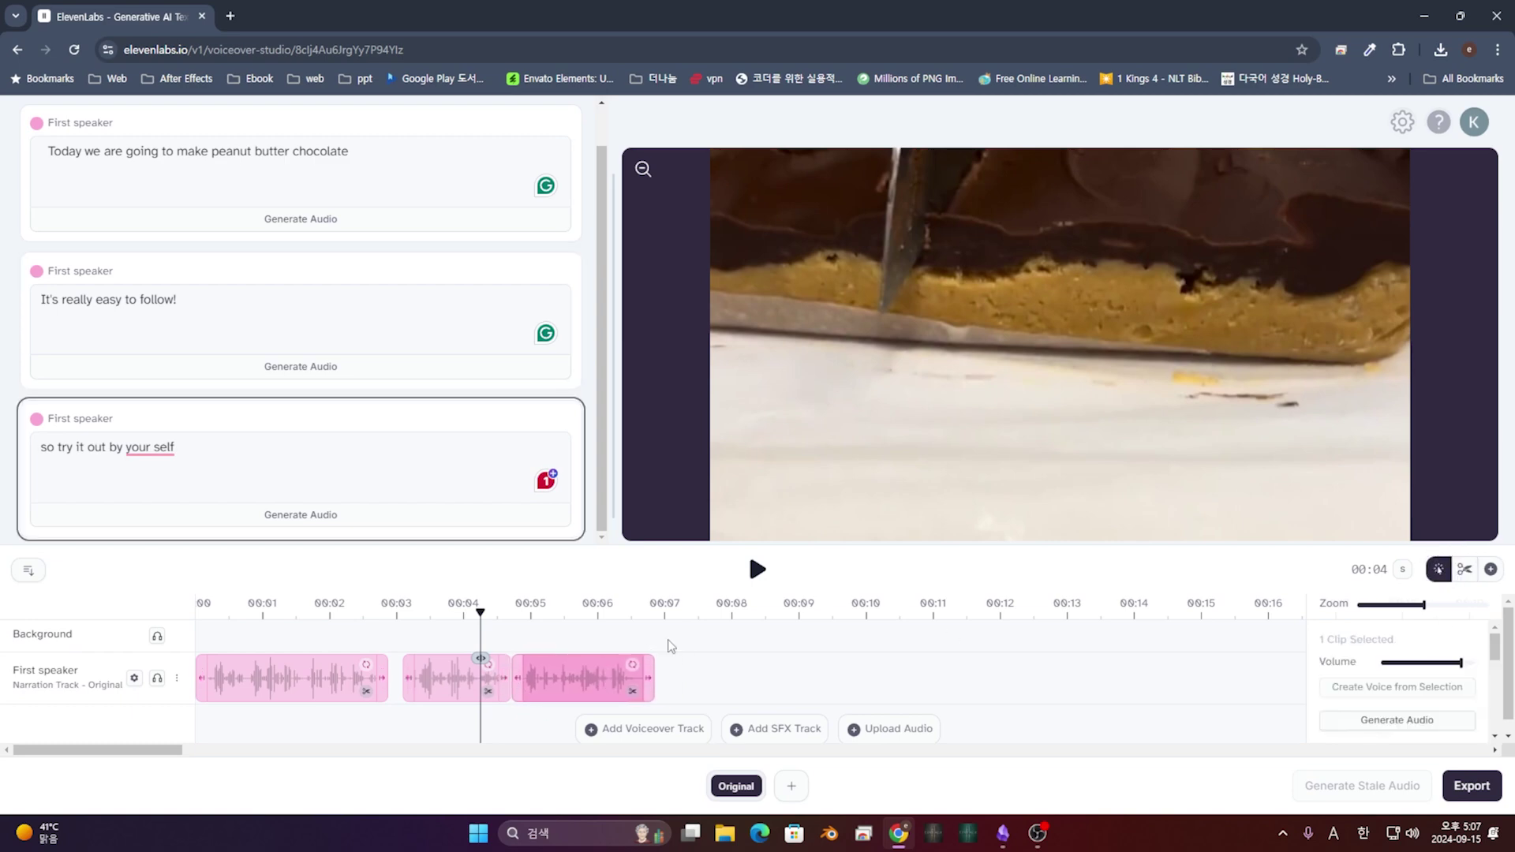
pyautogui.click(751, 566)
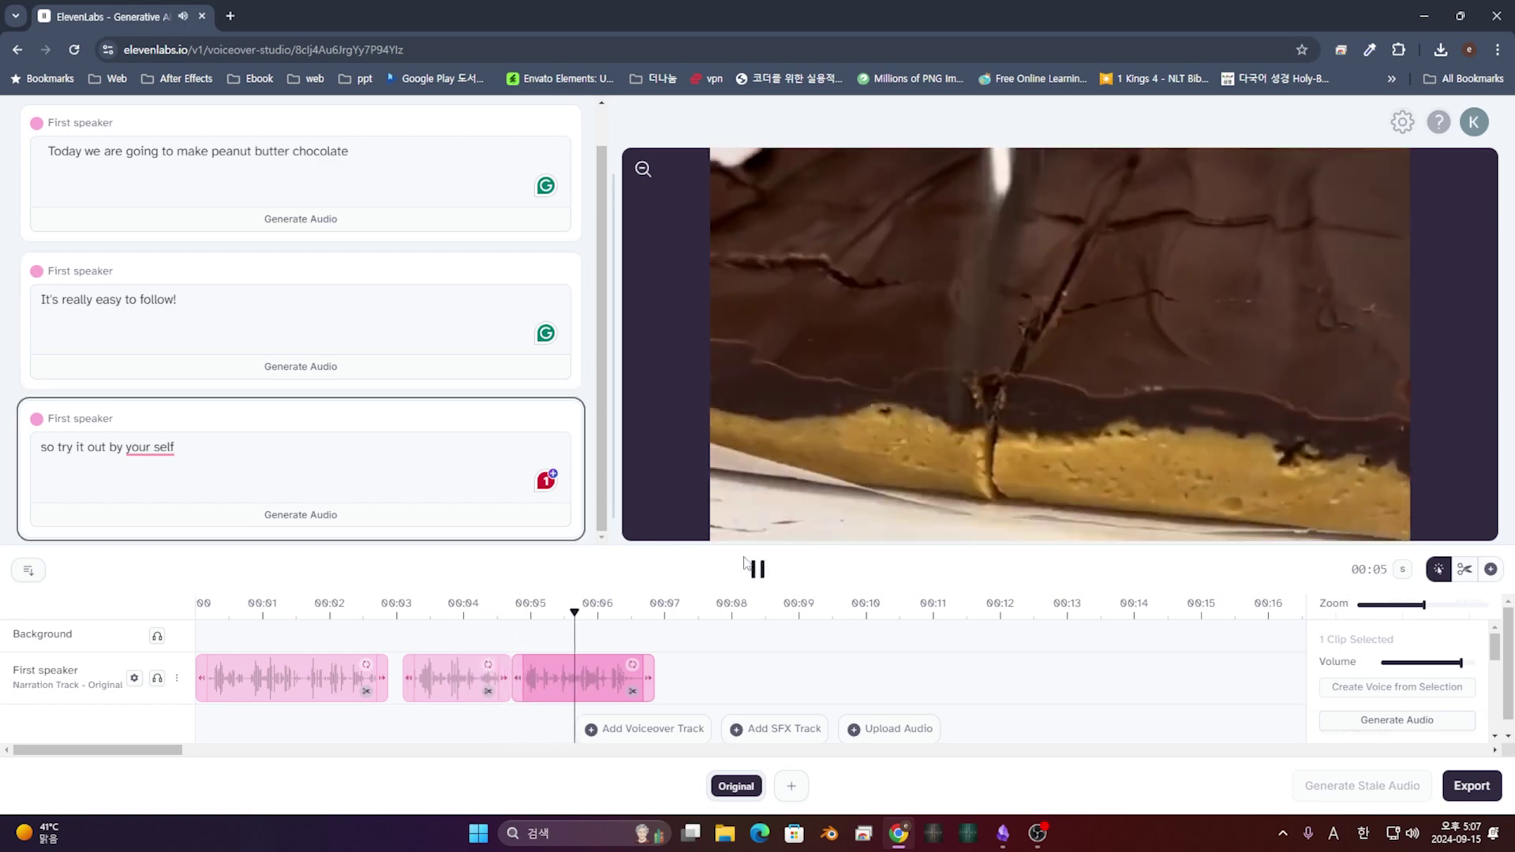
pyautogui.click(758, 568)
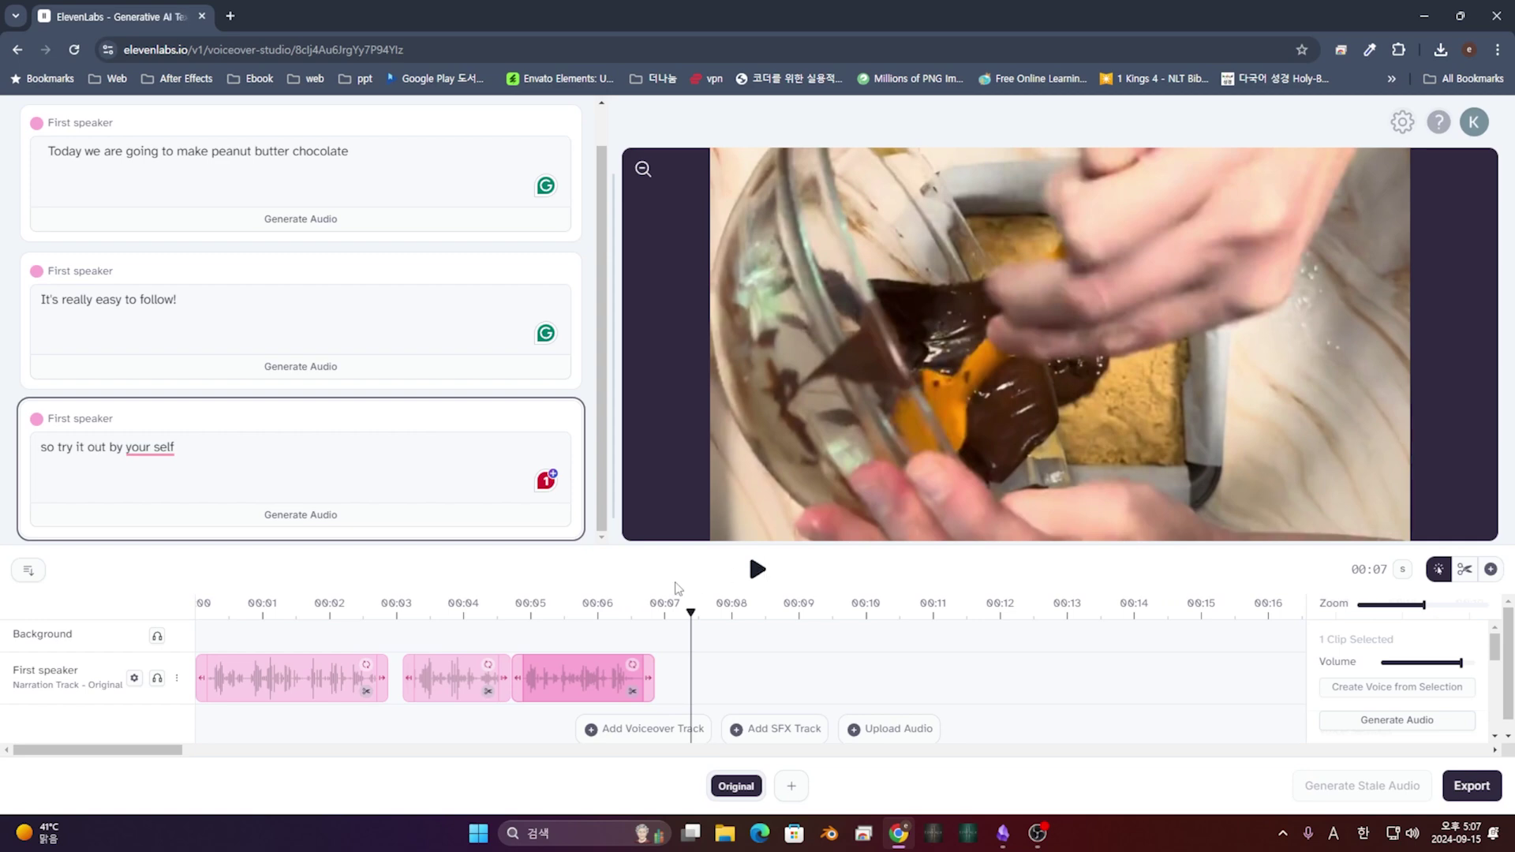
# Step: Play back the narration from about 00:01 to check the transition from the first clip to the second
pyautogui.click(757, 568)
pyautogui.moveTo(608, 604); pyautogui.dragTo(590, 605)
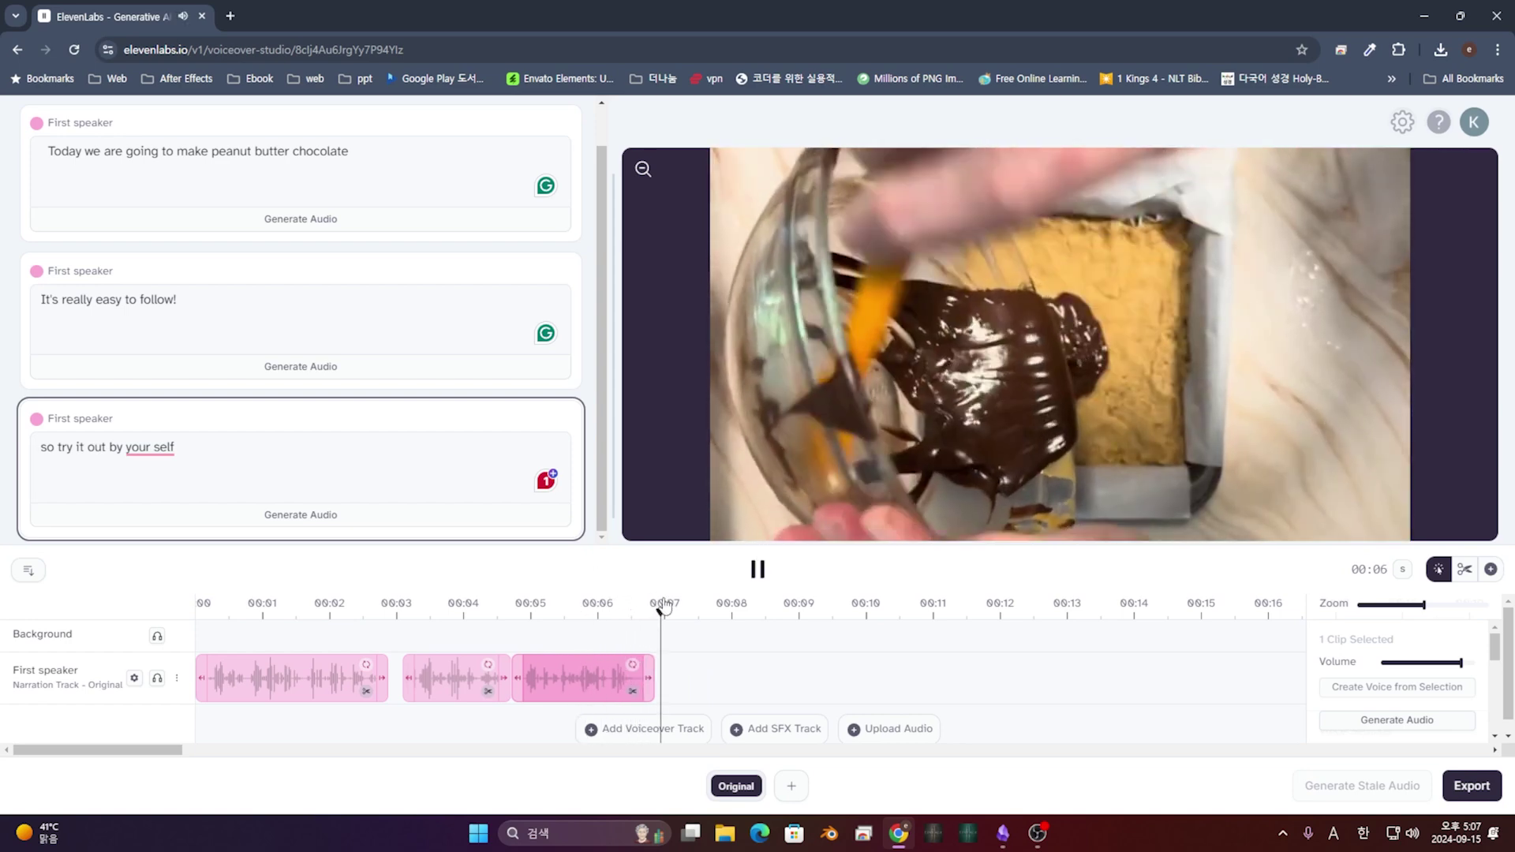
pyautogui.click(293, 603)
pyautogui.press('space')
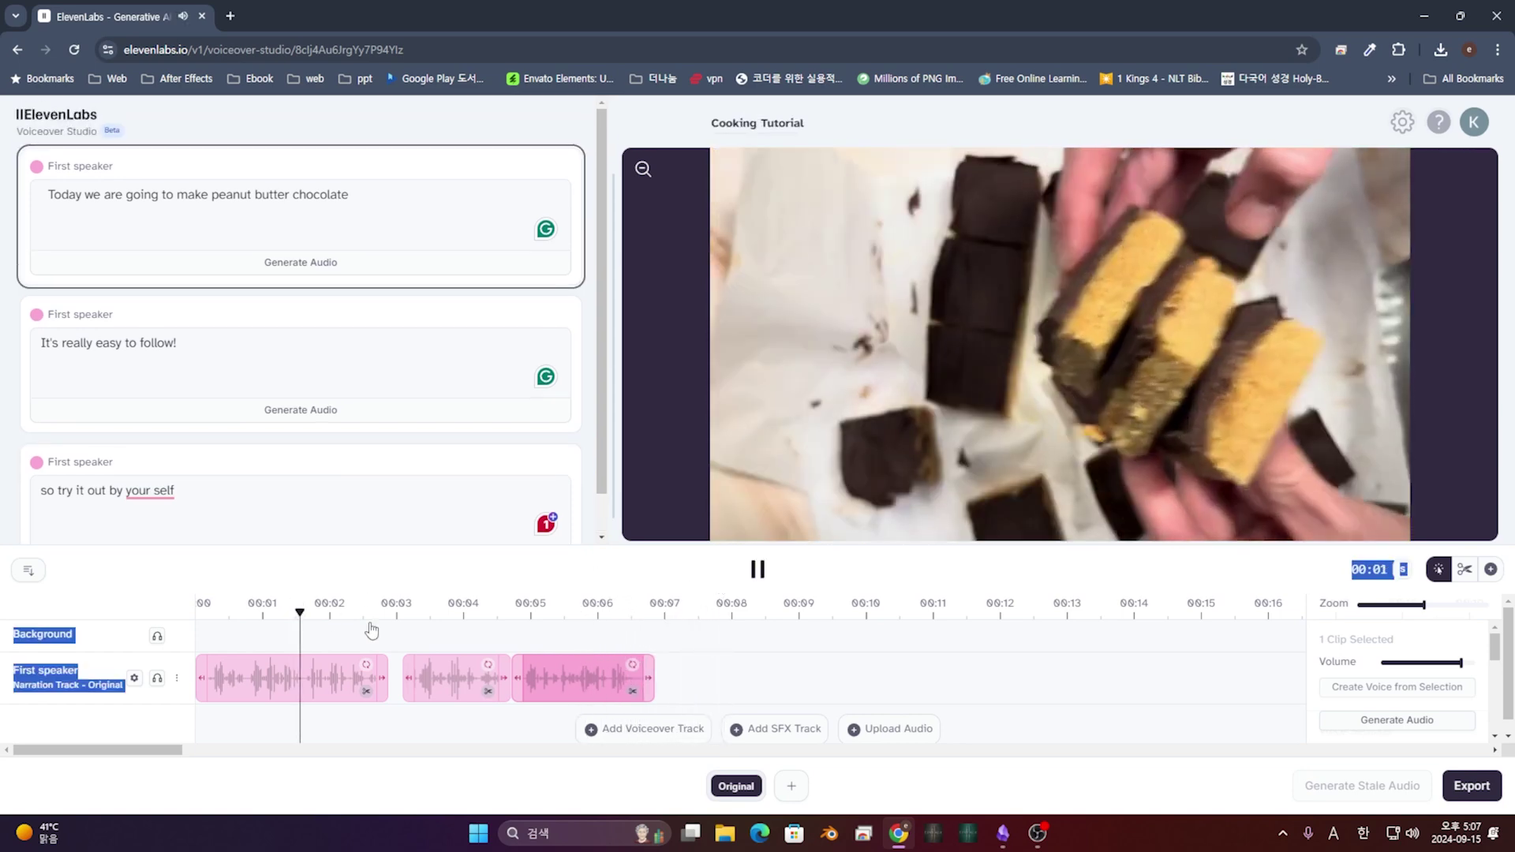
pyautogui.press('space')
# Step: Move the second narration clip against the first and the third against the second, and play the result
pyautogui.moveTo(443, 678); pyautogui.dragTo(429, 678)
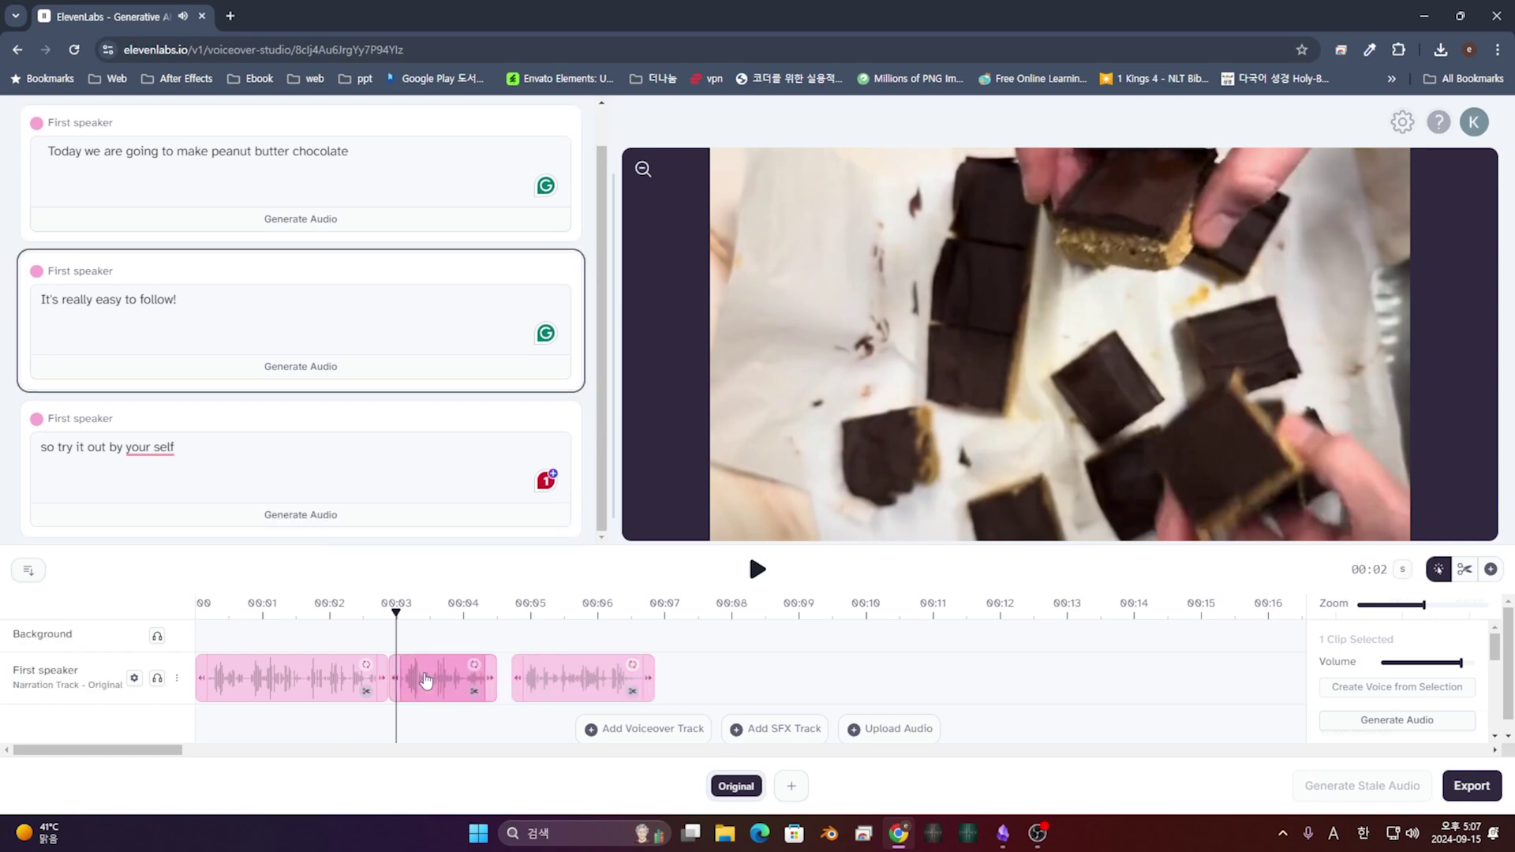
pyautogui.moveTo(571, 687); pyautogui.dragTo(555, 689)
pyautogui.press('space')
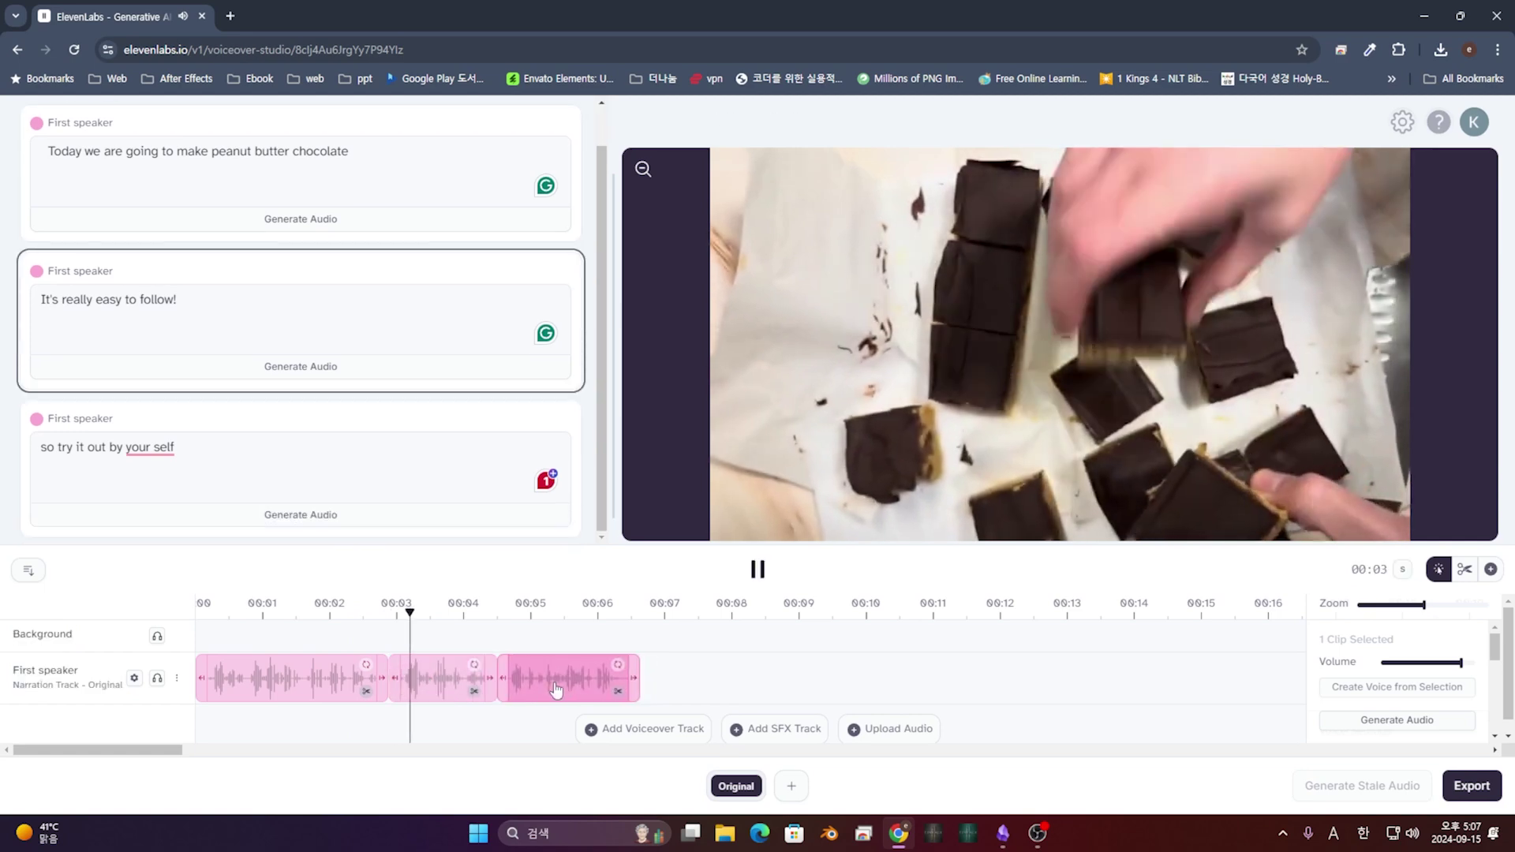
pyautogui.press('space')
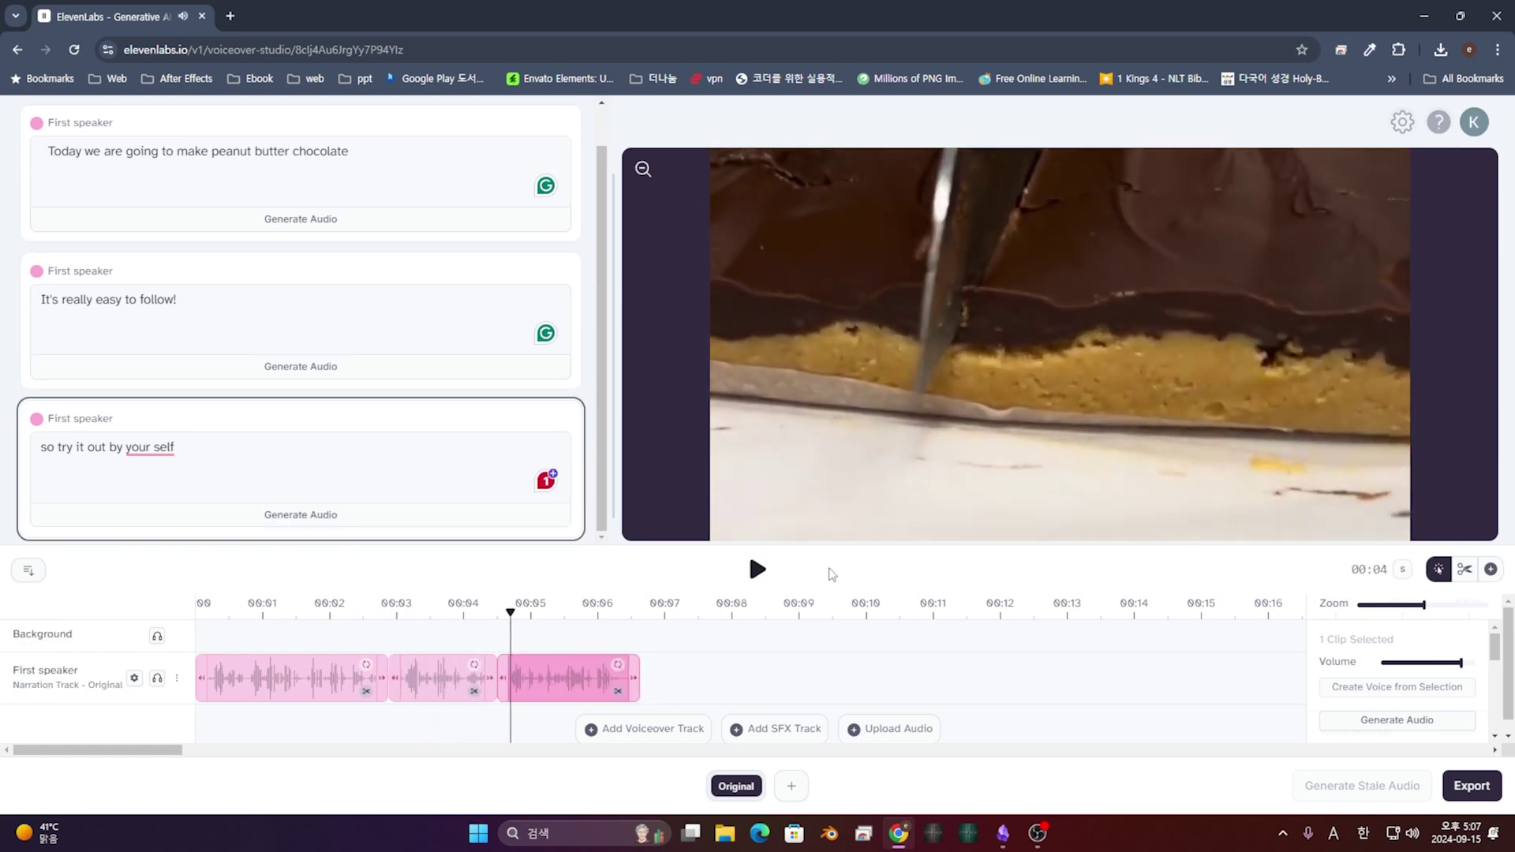
# Step: Delete the third narration clip and play the video past the end of the second clip to about 00:07
pyautogui.rightClick(590, 670)
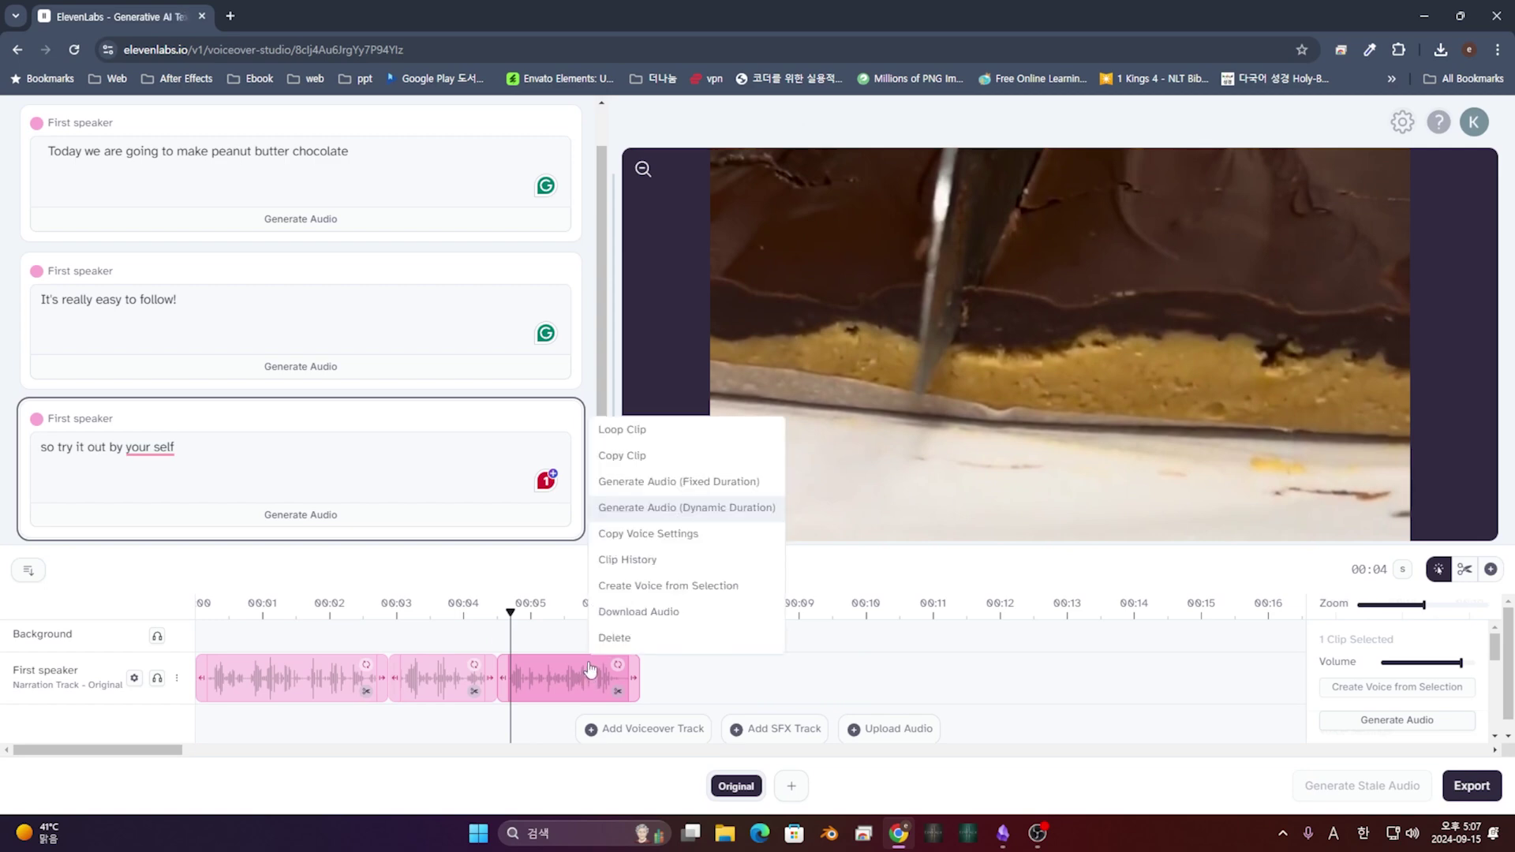
pyautogui.click(645, 638)
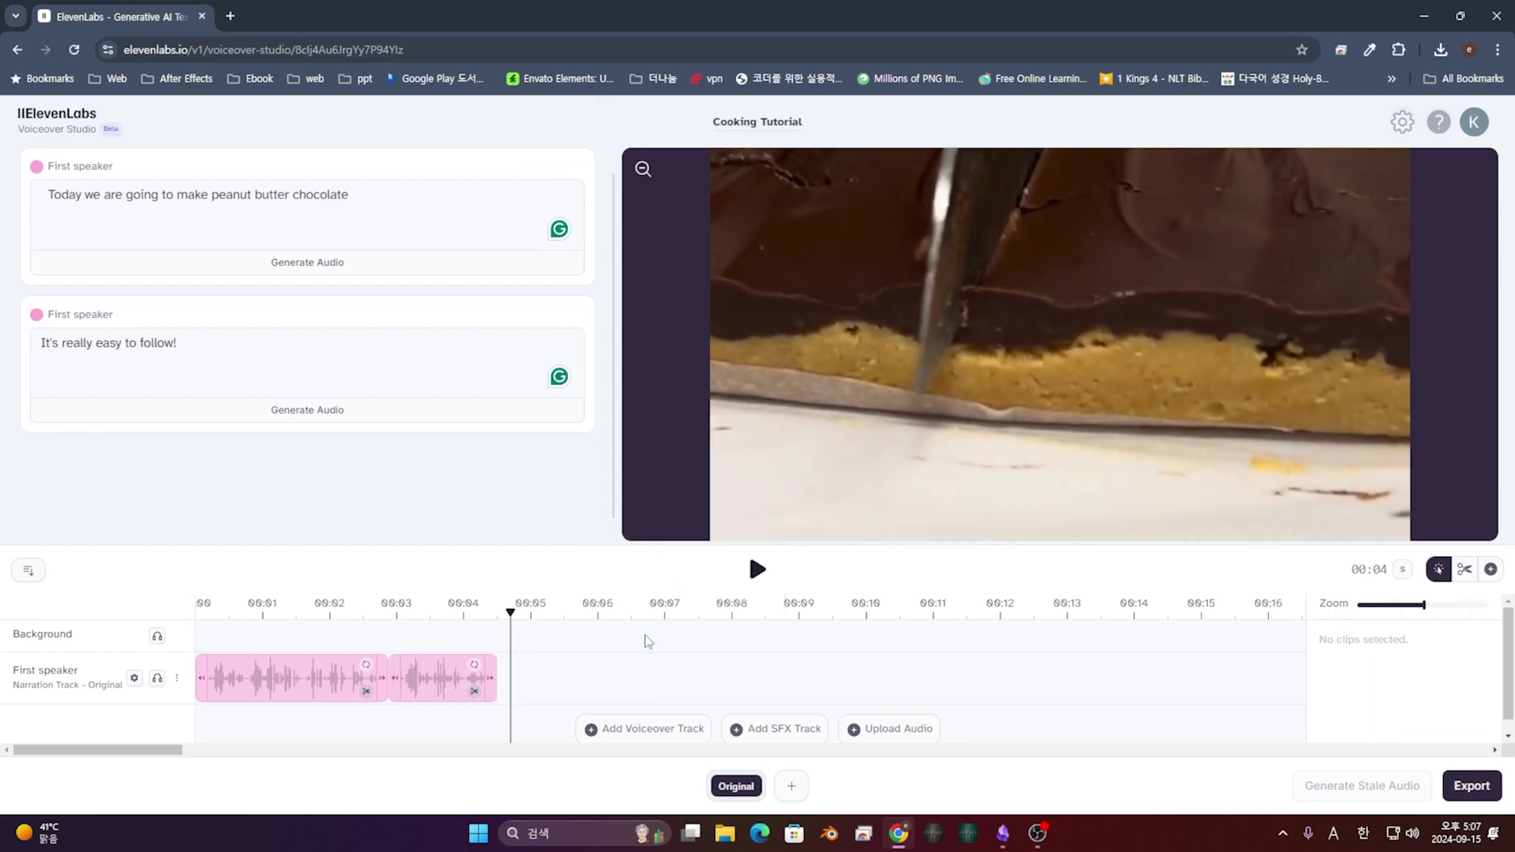
pyautogui.click(758, 569)
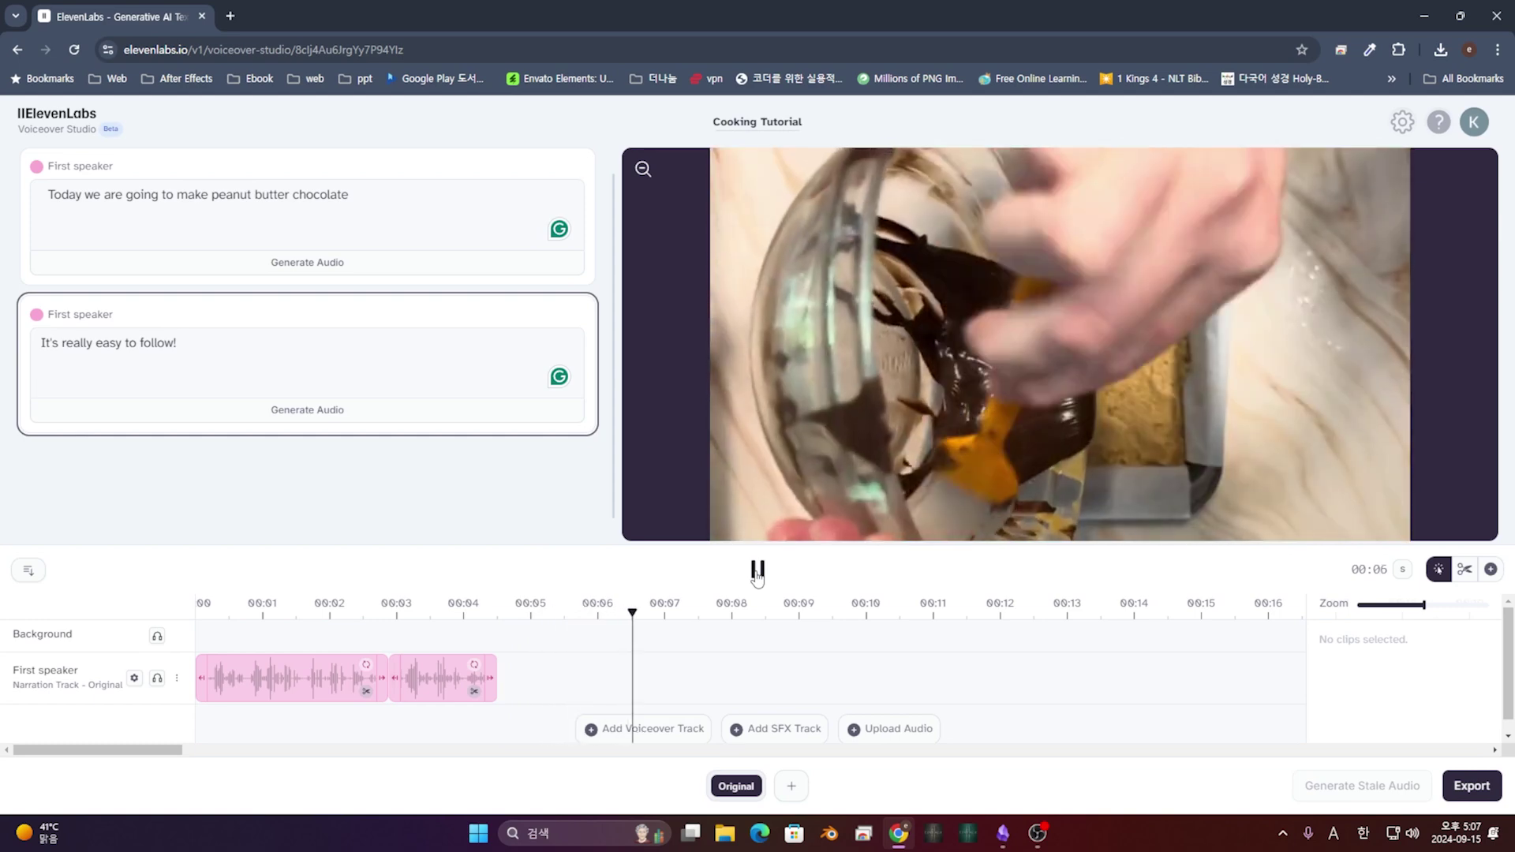
pyautogui.click(758, 574)
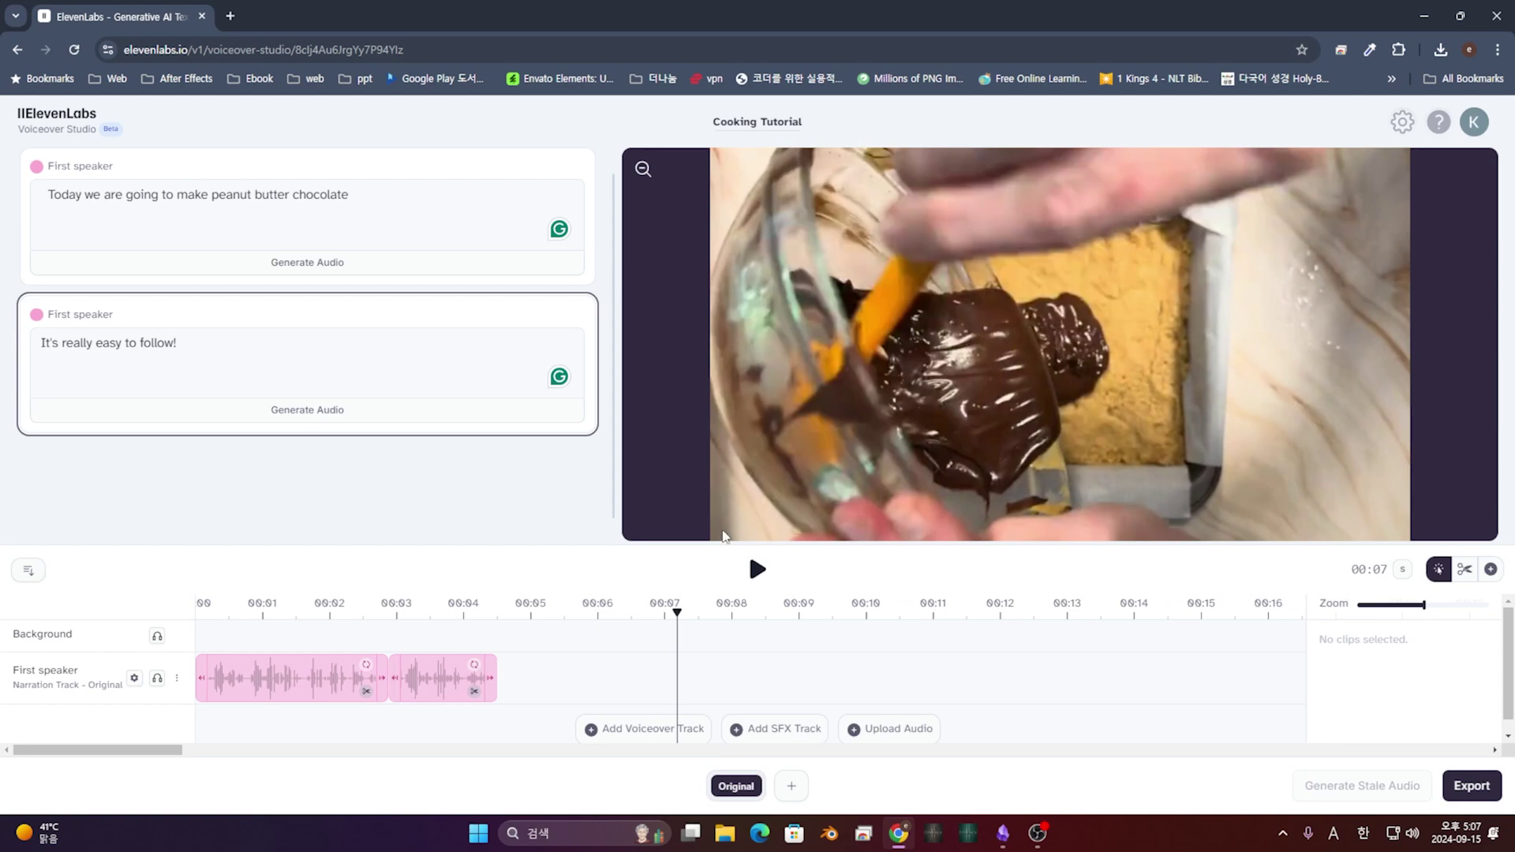
# Step: Add a narration clip at about 00:06 with the script "Prepare Peanut butter, and pour melted chocolate over it" and generate its audio
pyautogui.click(602, 614)
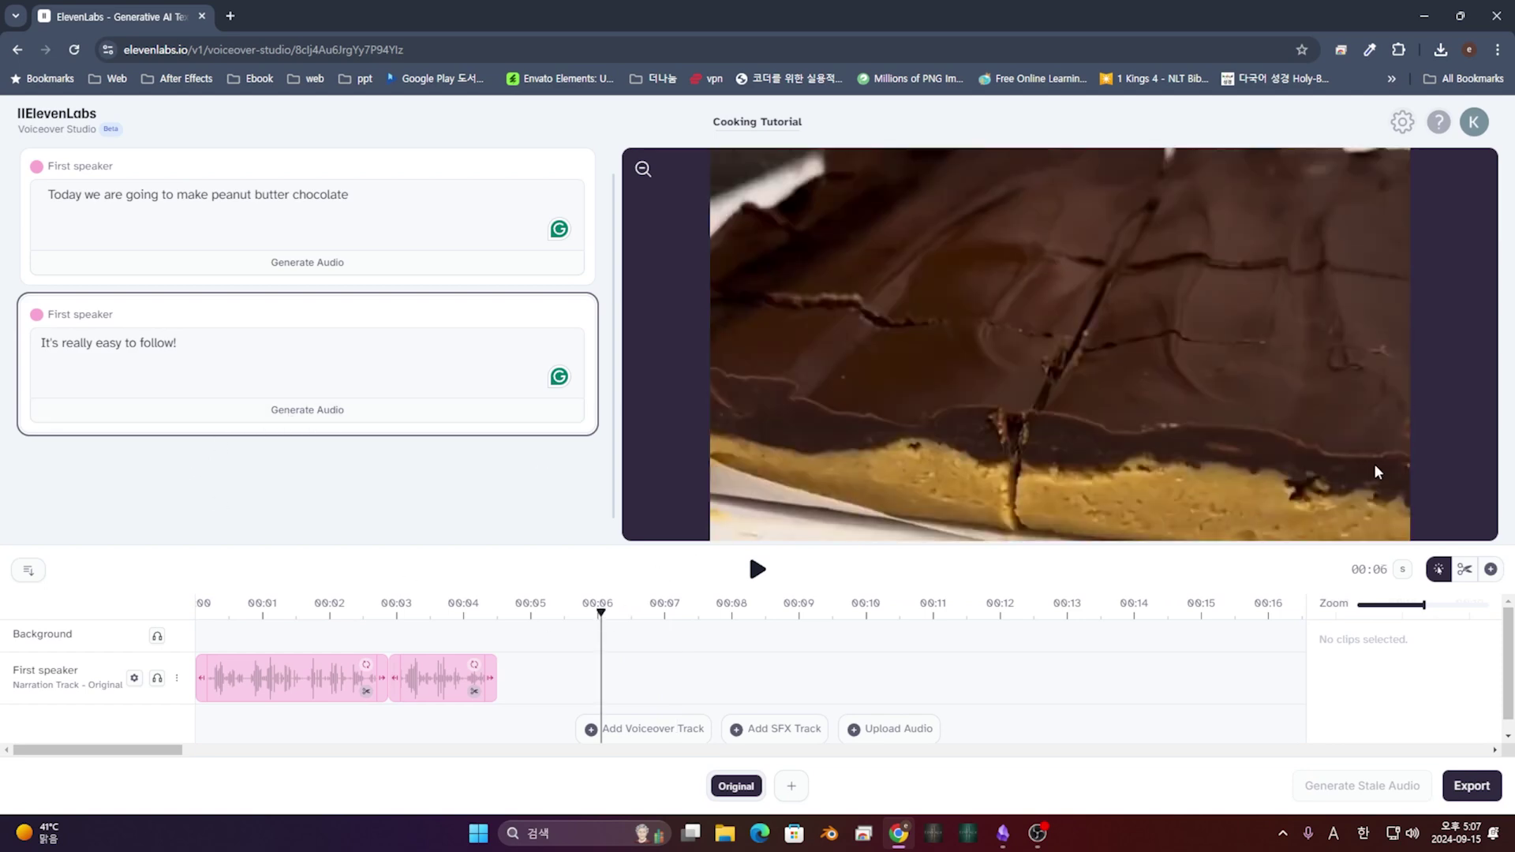
pyautogui.click(638, 624)
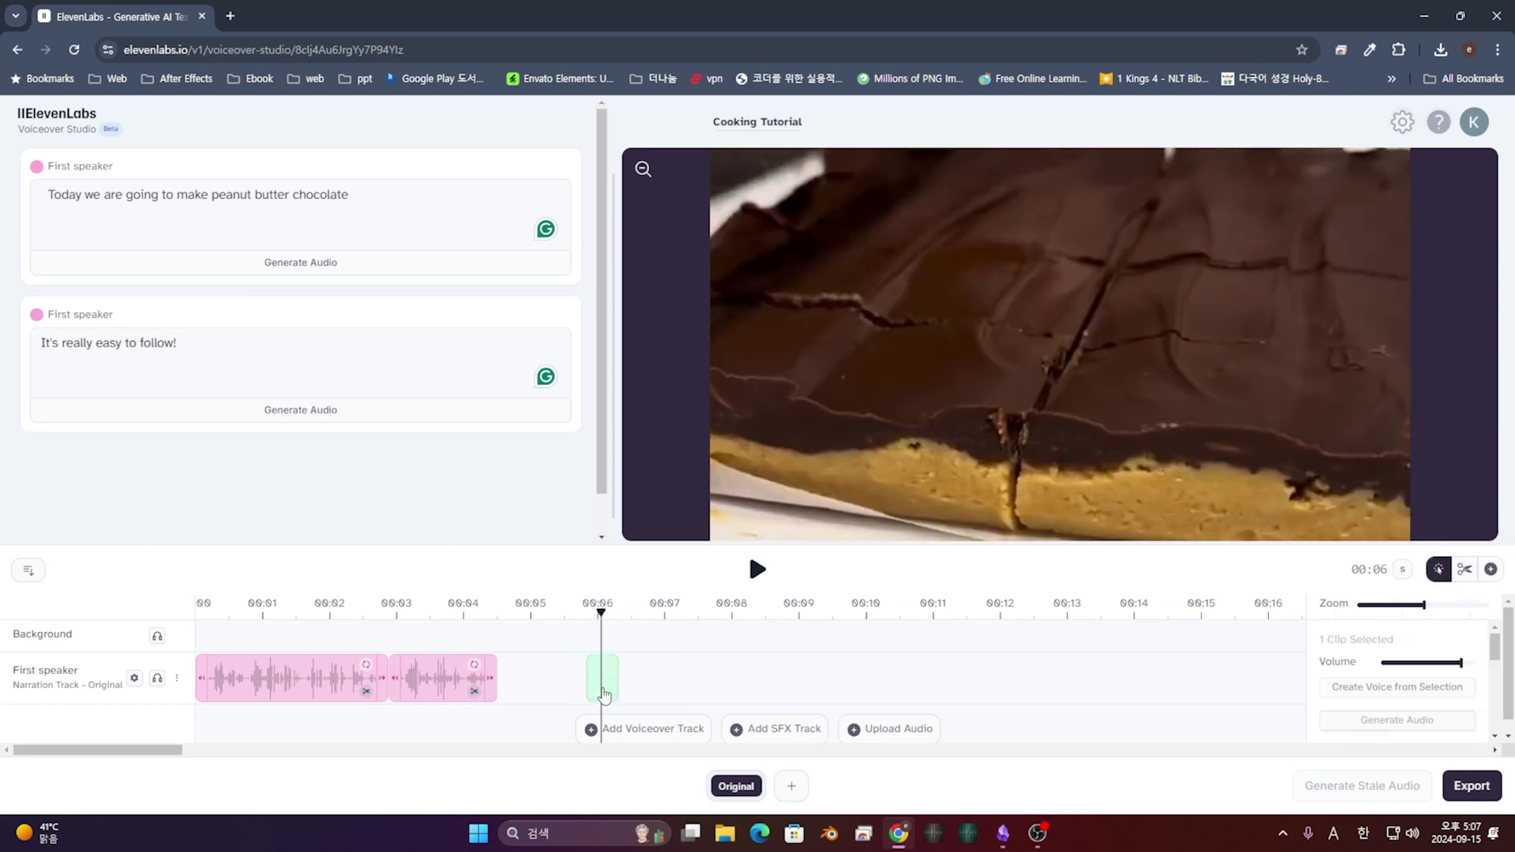
pyautogui.write('Prepare Peanut butter, and pour melted chocolate over it')
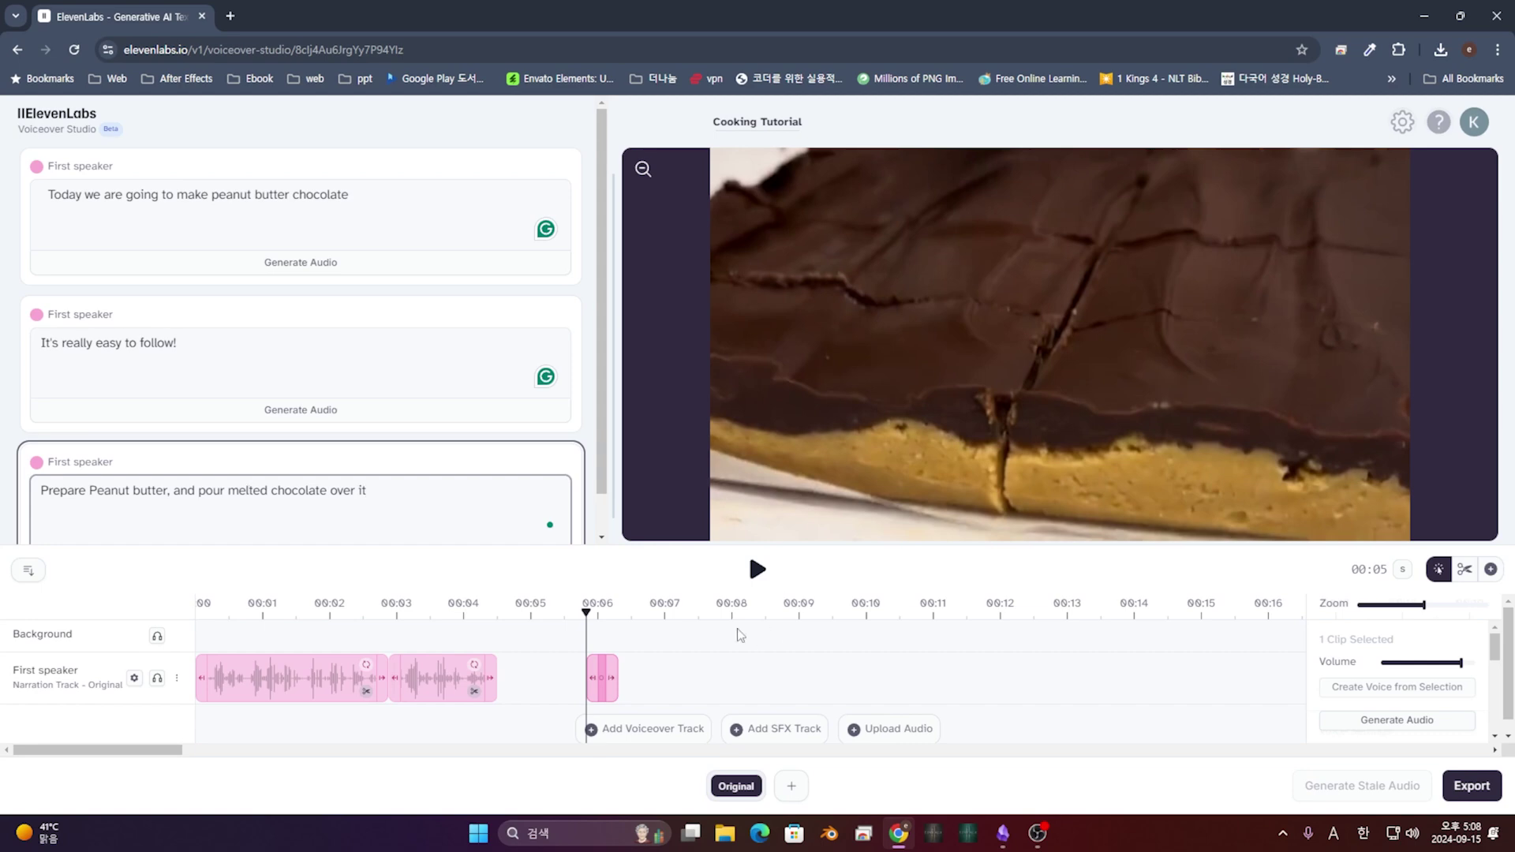
pyautogui.scroll(-1, 406, 494)
pyautogui.click(390, 517)
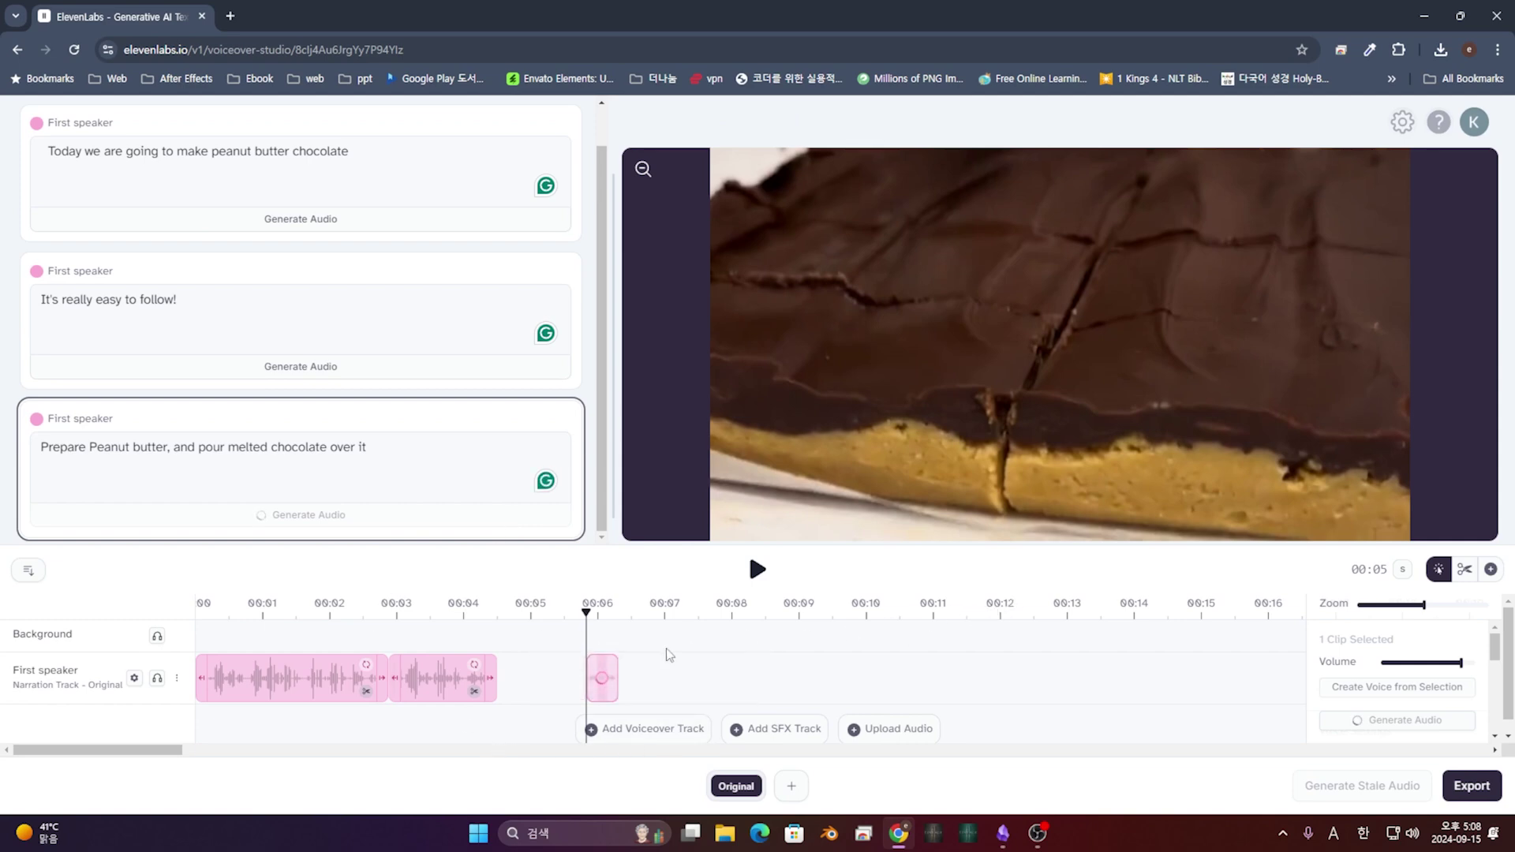
# Step: Move the new peanut butter narration clip slightly earlier on the track and play it against the video
pyautogui.moveTo(577, 612); pyautogui.dragTo(450, 614)
pyautogui.click(758, 570)
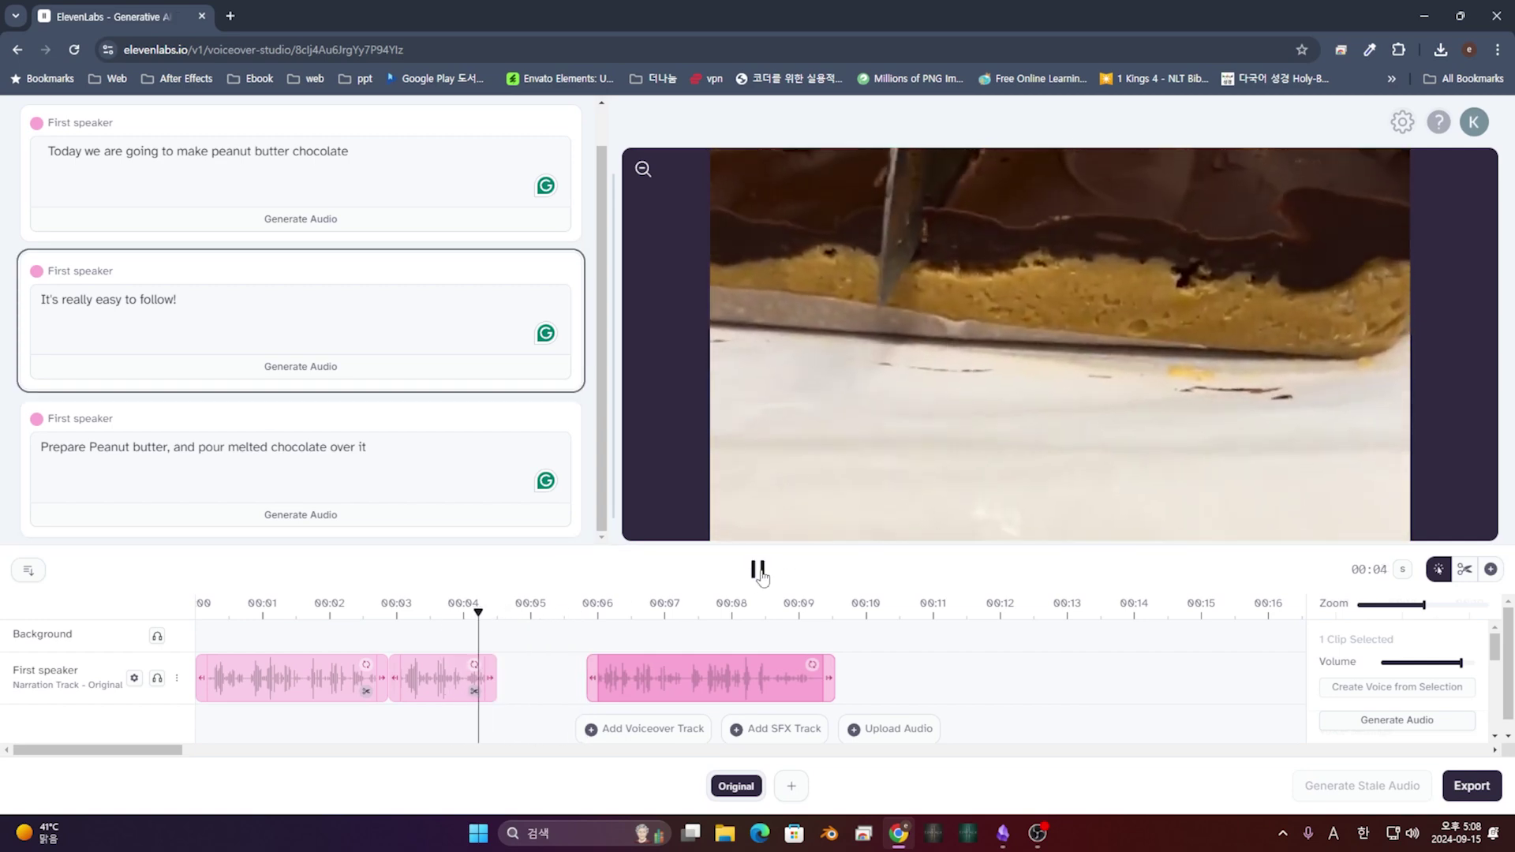
pyautogui.click(758, 569)
pyautogui.moveTo(638, 677)
pyautogui.mouseDown()
pyautogui.moveTo(589, 678)
pyautogui.moveTo(624, 680)
pyautogui.mouseUp()
pyautogui.click(758, 570)
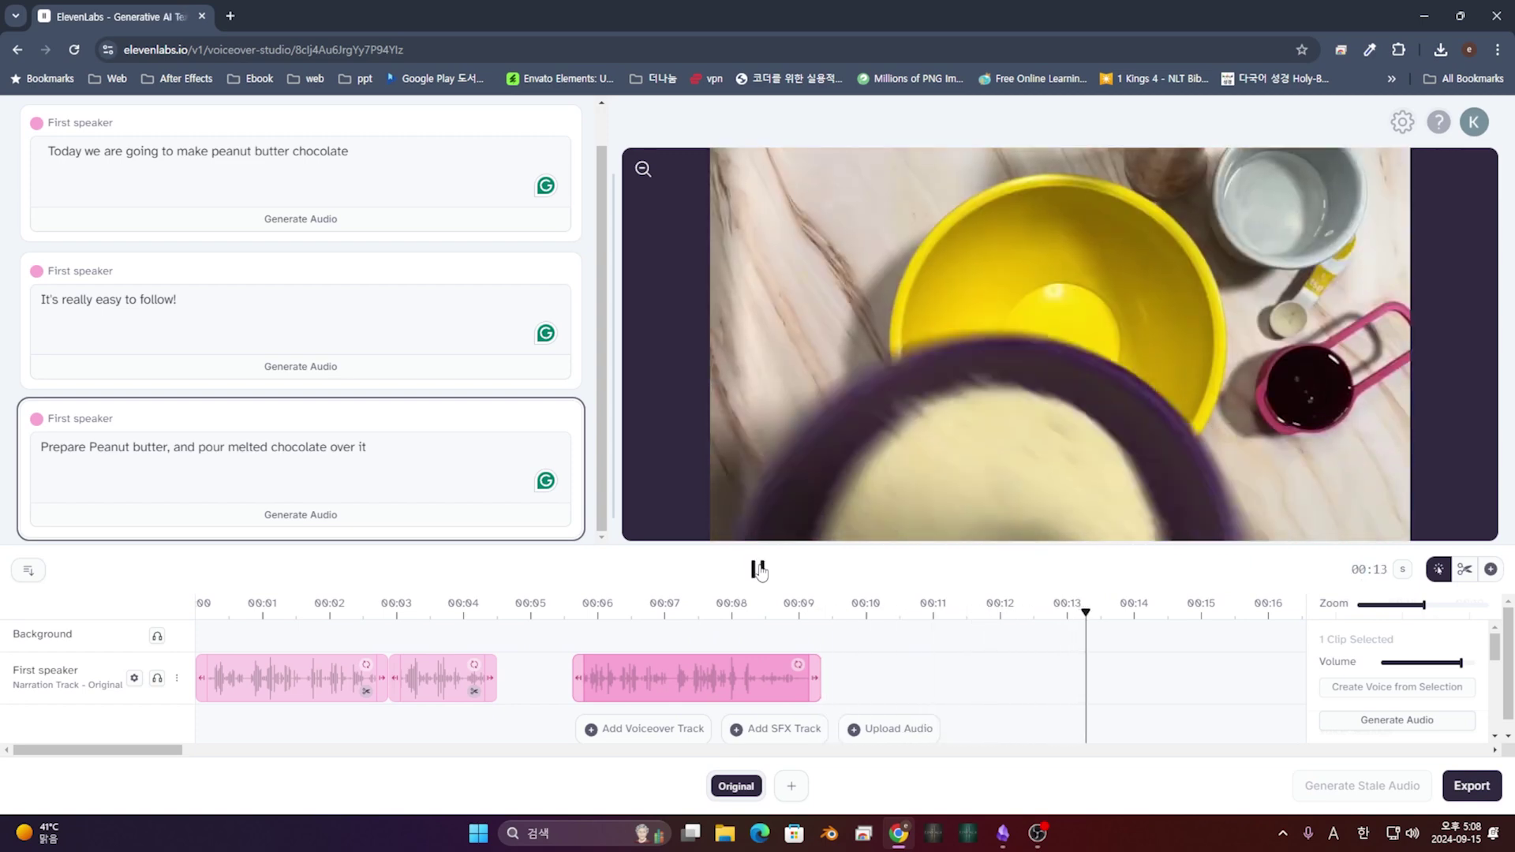
pyautogui.click(759, 569)
pyautogui.click(551, 612)
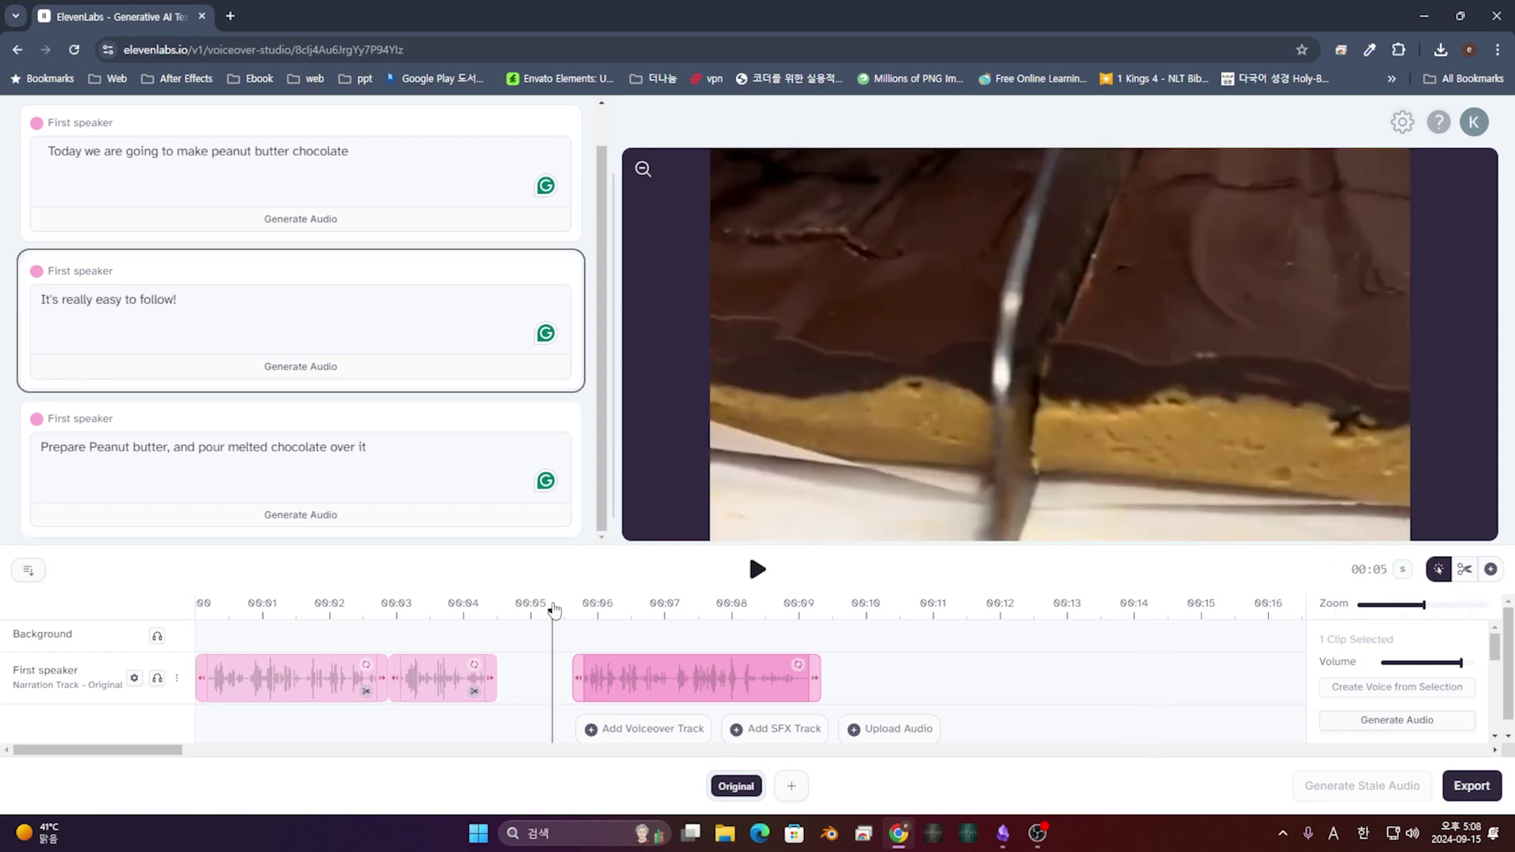
# Step: Undo the peanut butter clip's move, audio and script, and delete the emptied clip from the narration track
pyautogui.hotkey('ctrl', 'z')
pyautogui.hotkey('ctrl', 'z')
pyautogui.hotkey('ctrl', 'z')
pyautogui.hotkey('ctrl', 'z')
pyautogui.hotkey('ctrl', 'z')
pyautogui.hotkey('ctrl', 'z')
pyautogui.hotkey('ctrl', 'z')
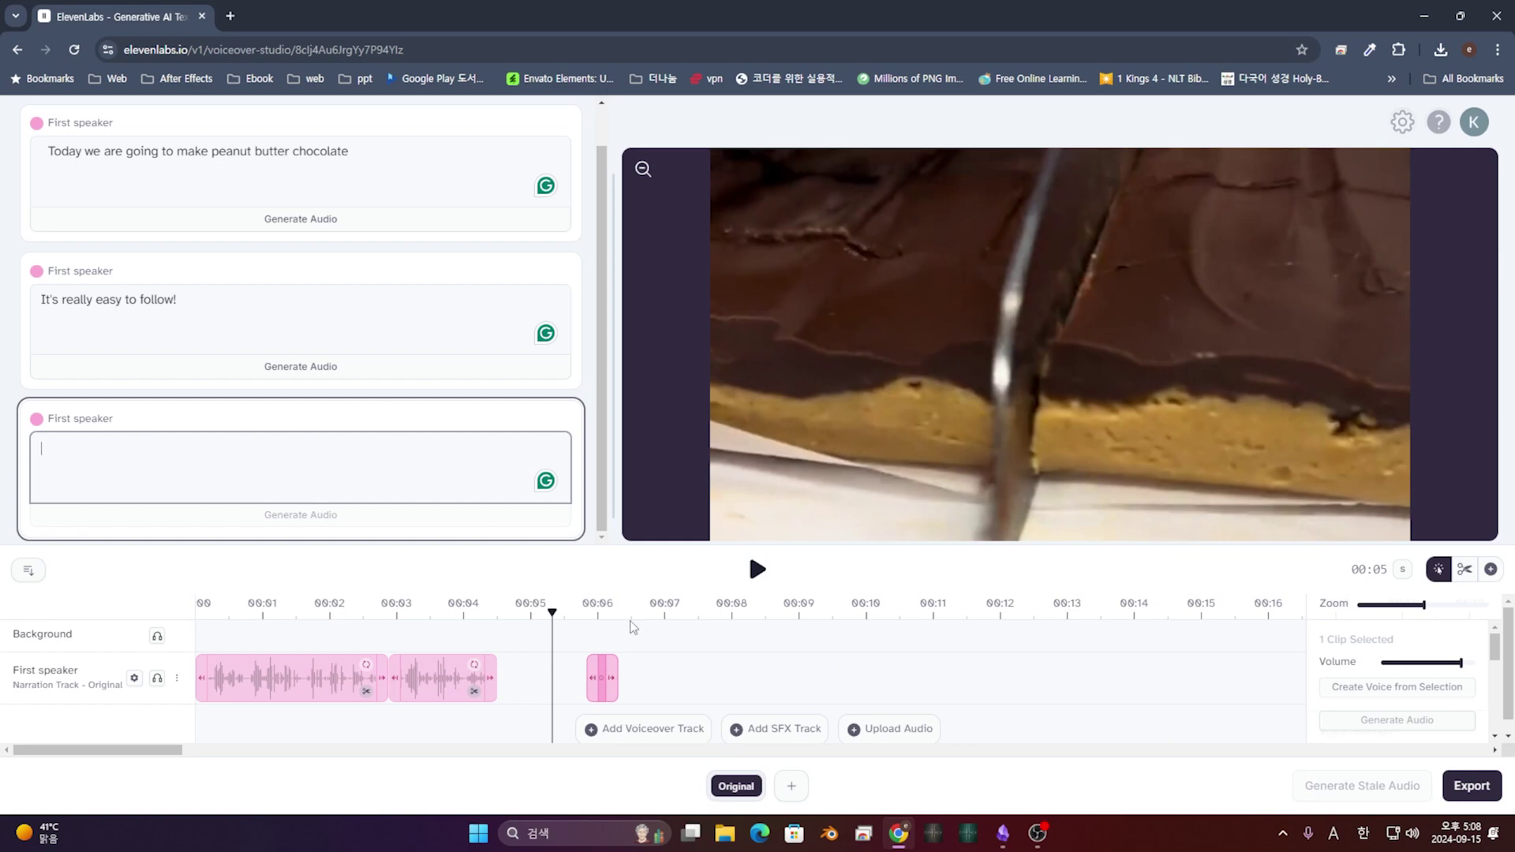
pyautogui.click(608, 670)
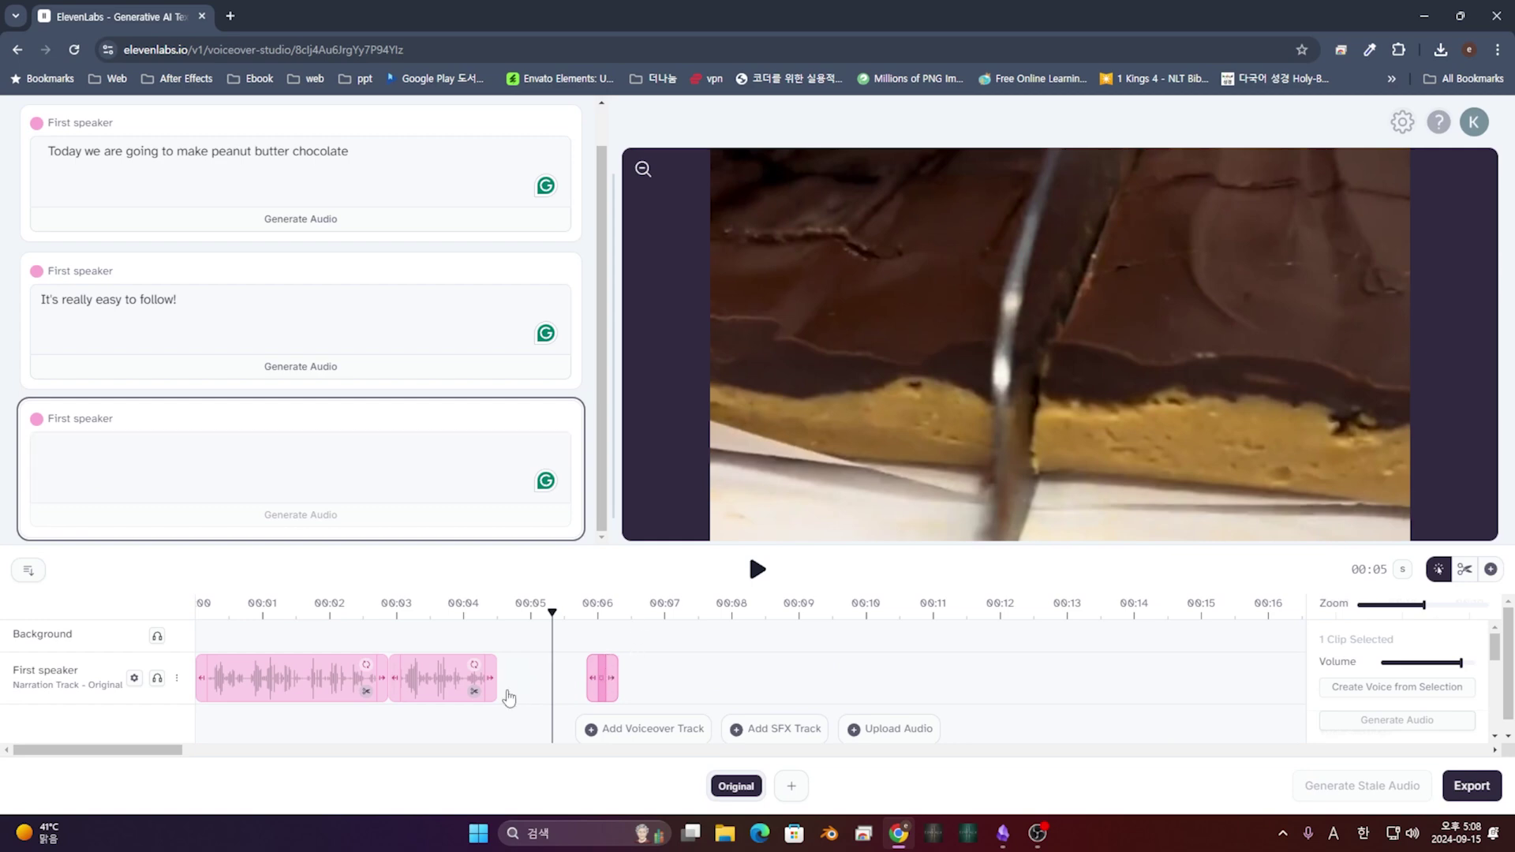
pyautogui.rightClick(604, 679)
pyautogui.click(632, 656)
# Step: Add a narration clip at about 00:11 with the script "Prepare a bowl" and shift it slightly later
pyautogui.moveTo(705, 614); pyautogui.dragTo(932, 615)
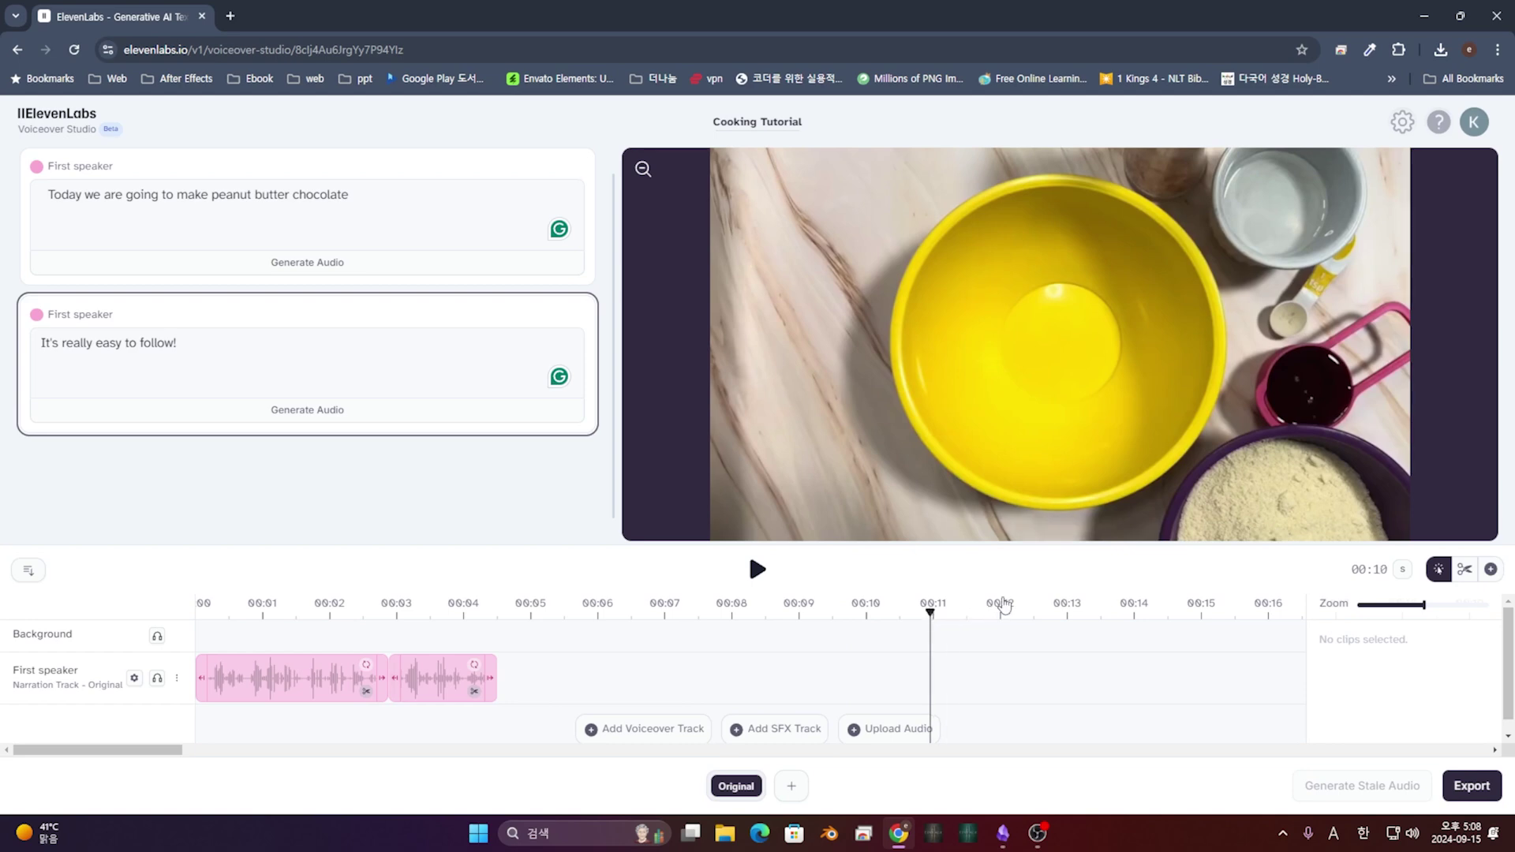
pyautogui.click(1491, 570)
pyautogui.click(937, 677)
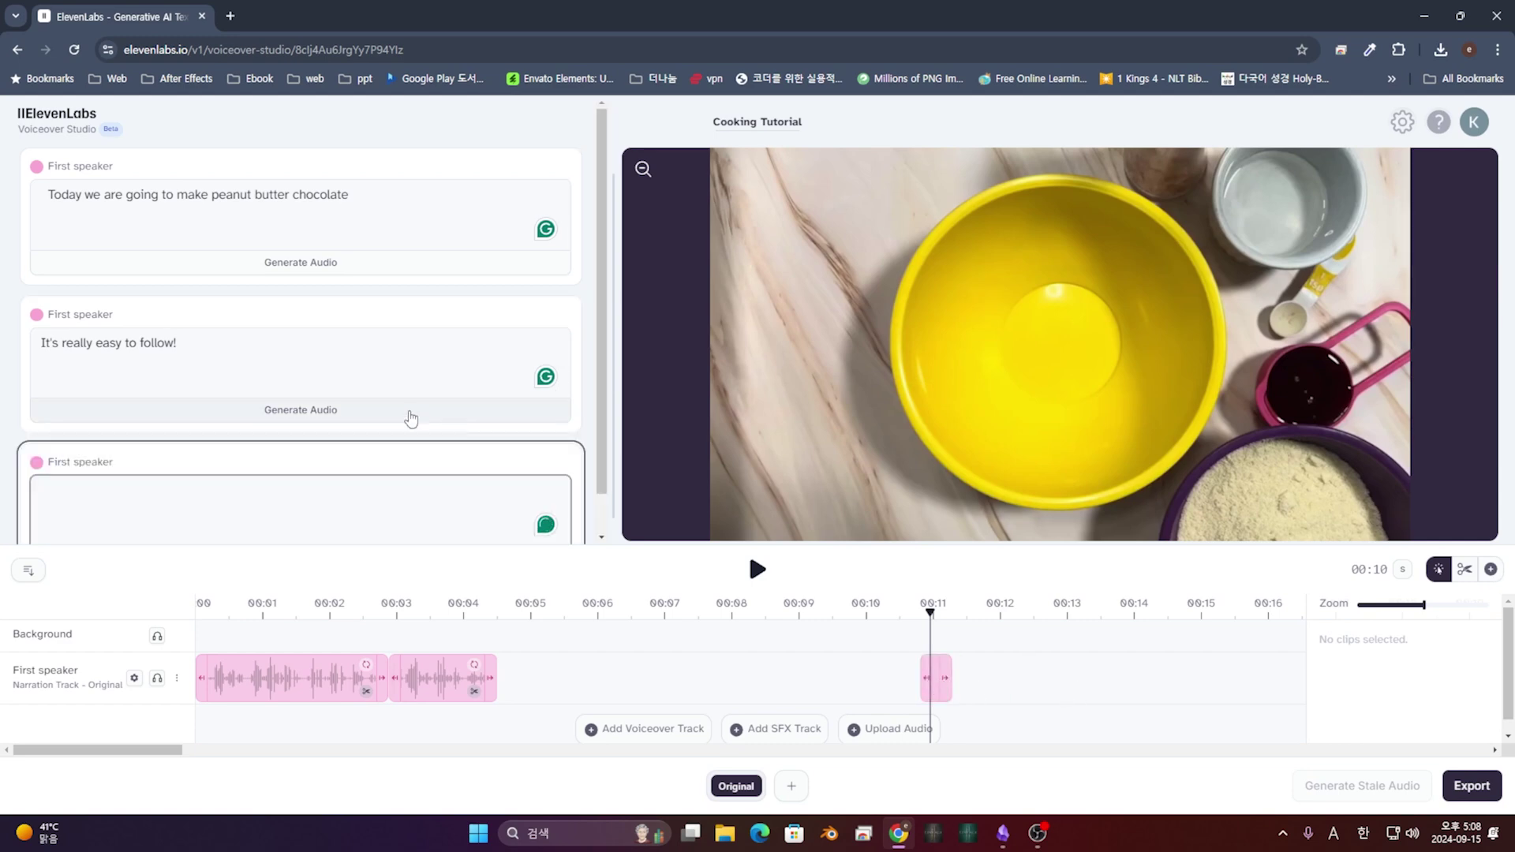
pyautogui.click(265, 493)
pyautogui.write('Prepare a bowl')
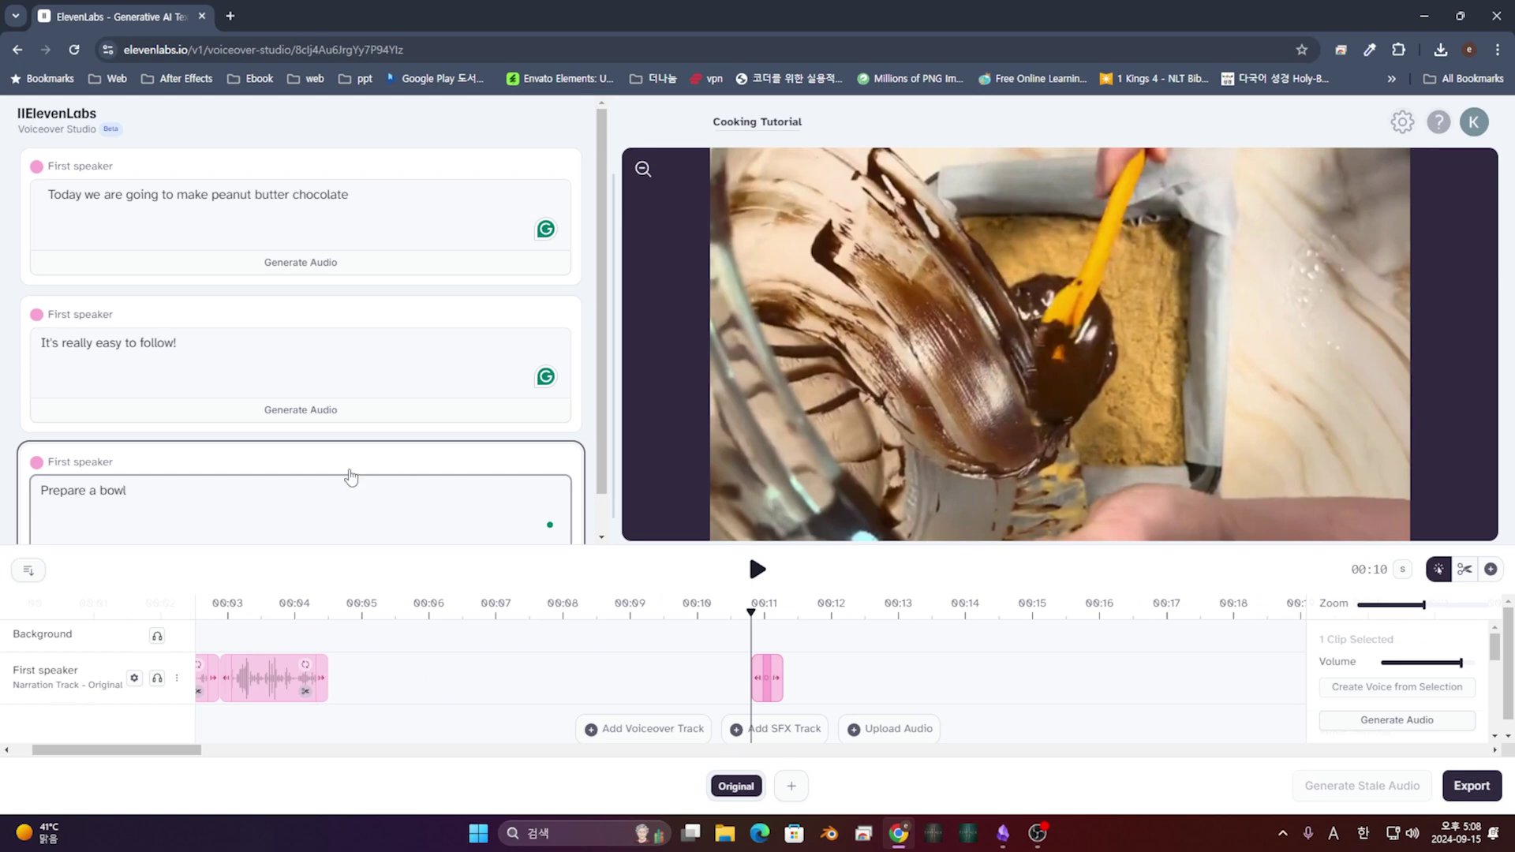
pyautogui.moveTo(765, 679); pyautogui.dragTo(777, 679)
pyautogui.click(781, 608)
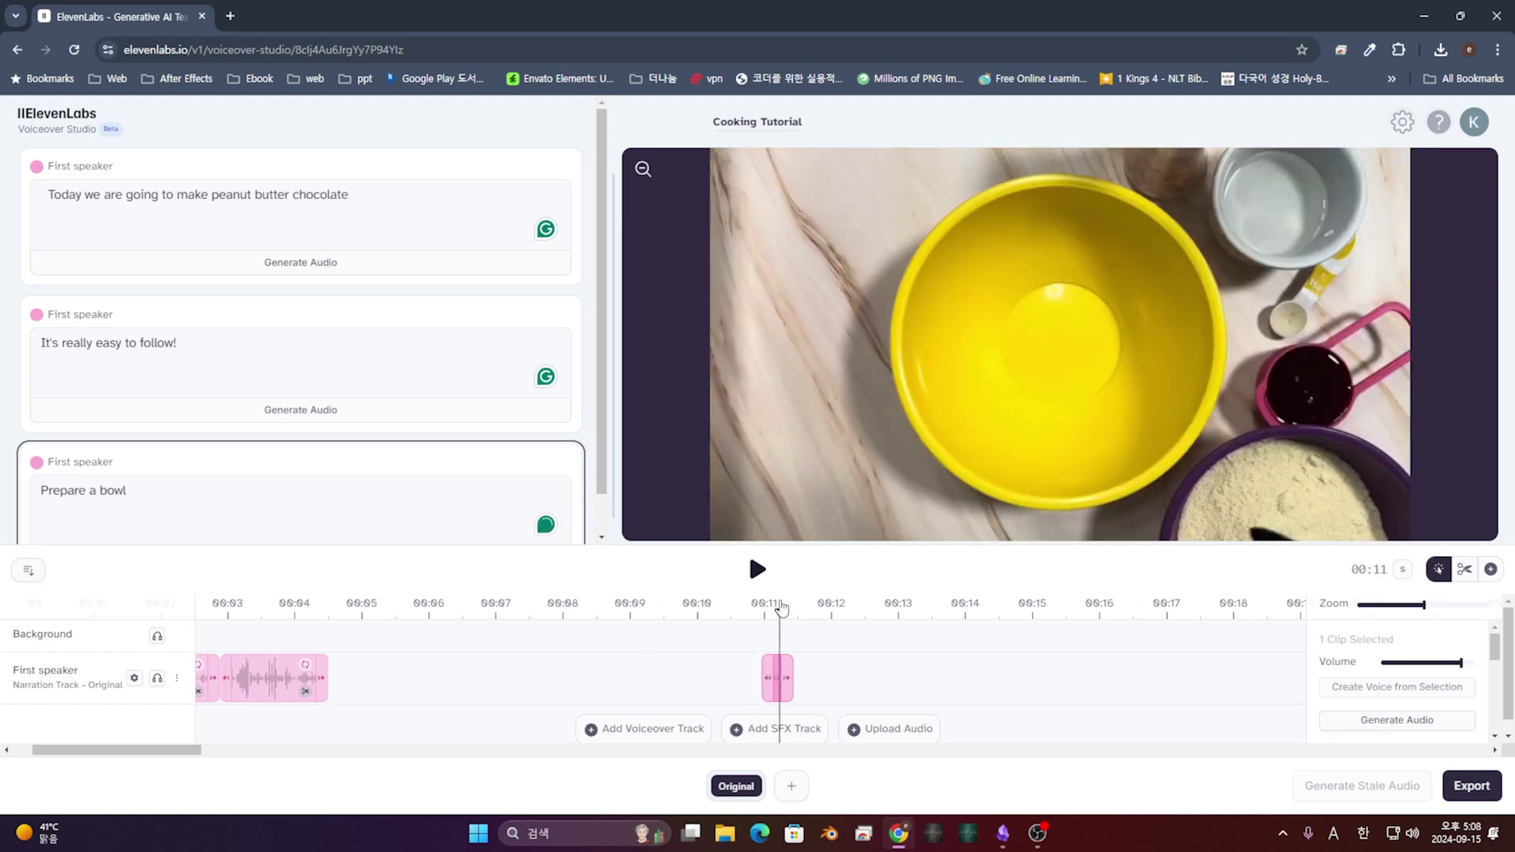
# Step: Change the script of the clip at about 00:11 to "Prepare these things before starting"
pyautogui.click(154, 500)
pyautogui.write(',')
pyautogui.press('BackSpace')
pyautogui.press('BackSpace')
pyautogui.press('BackSpace')
pyautogui.press('BackSpace')
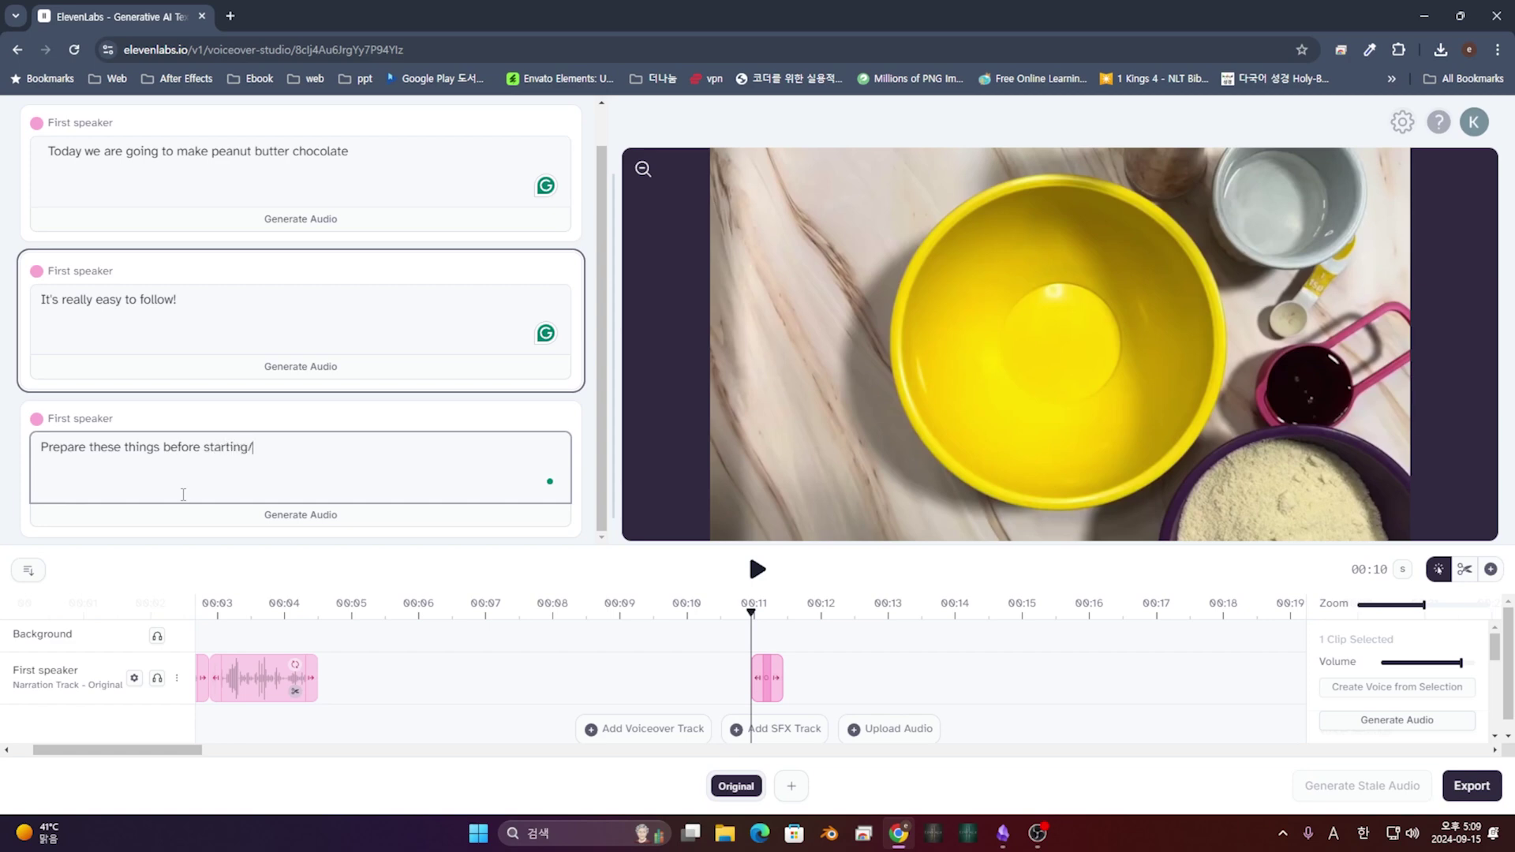
pyautogui.press('BackSpace')
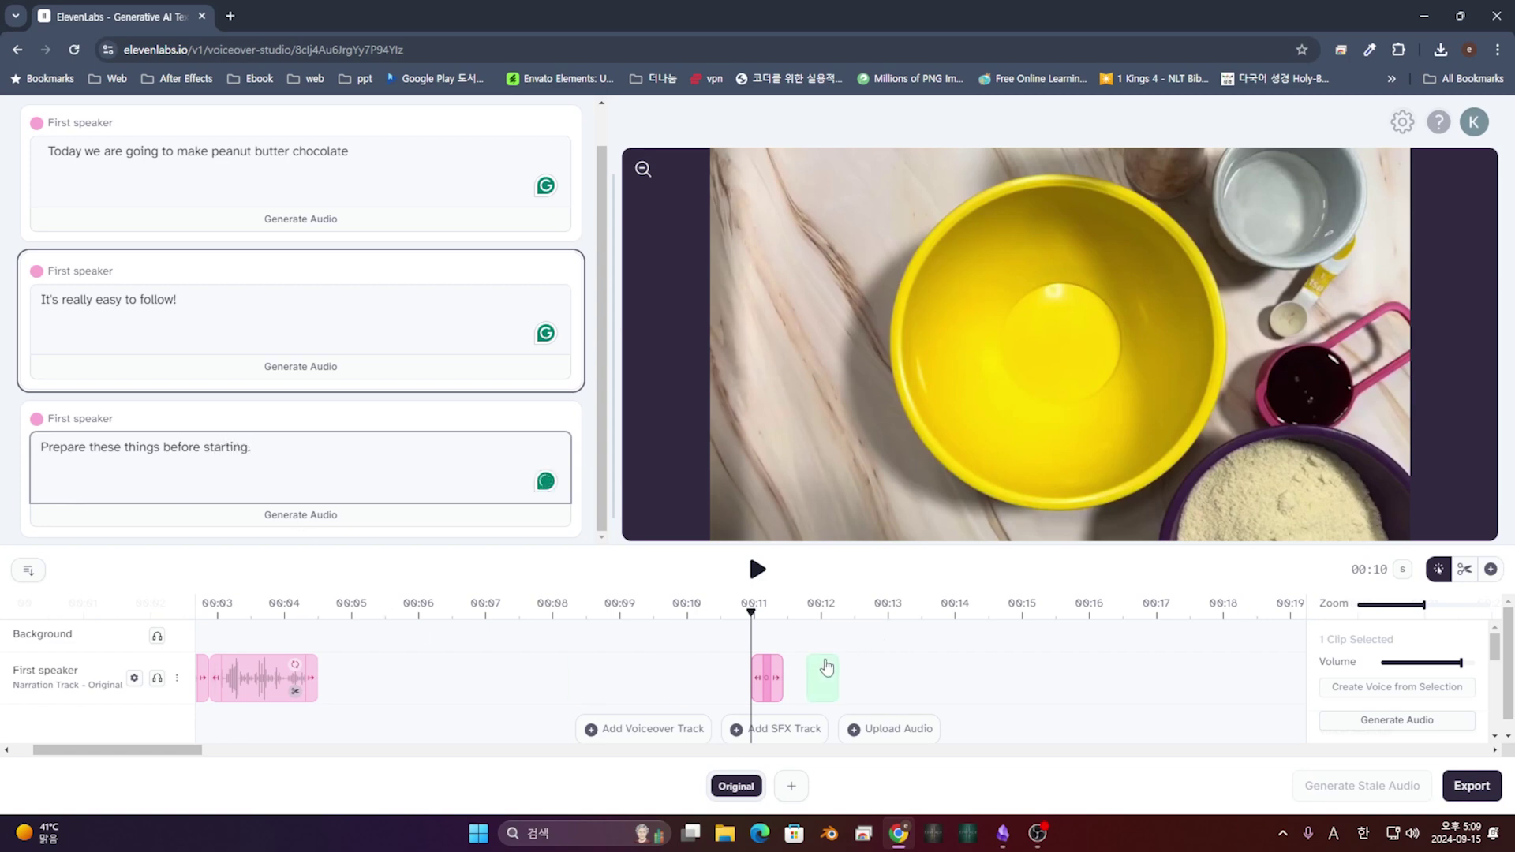
# Step: Add another narration clip at about 00:13, where the powder bowl is lifted, with the script "pour this powder"
pyautogui.moveTo(792, 619); pyautogui.dragTo(888, 612)
pyautogui.press('space')
pyautogui.press('space')
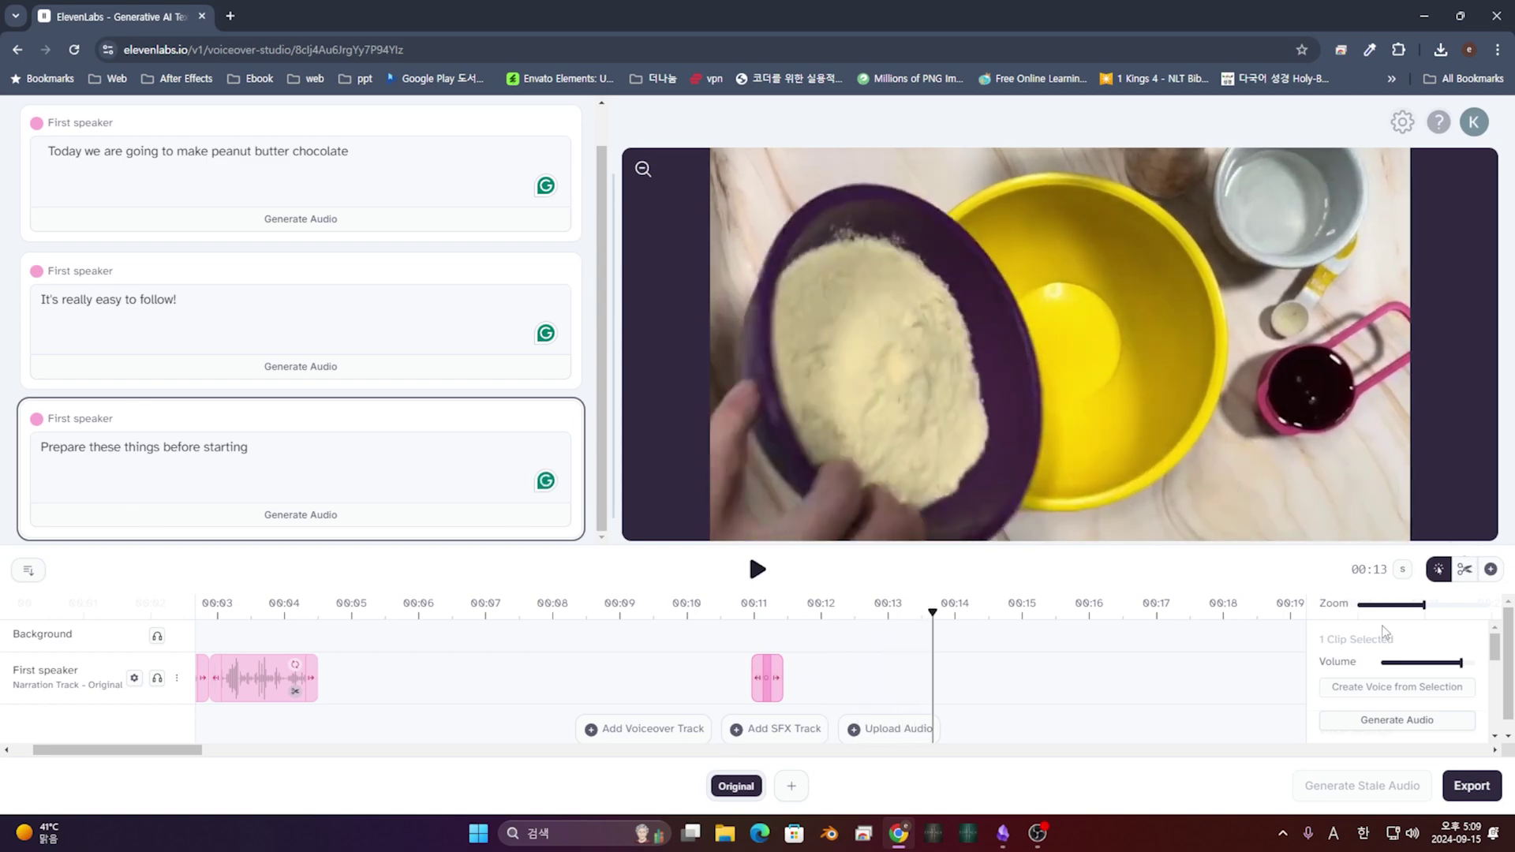
pyautogui.click(946, 680)
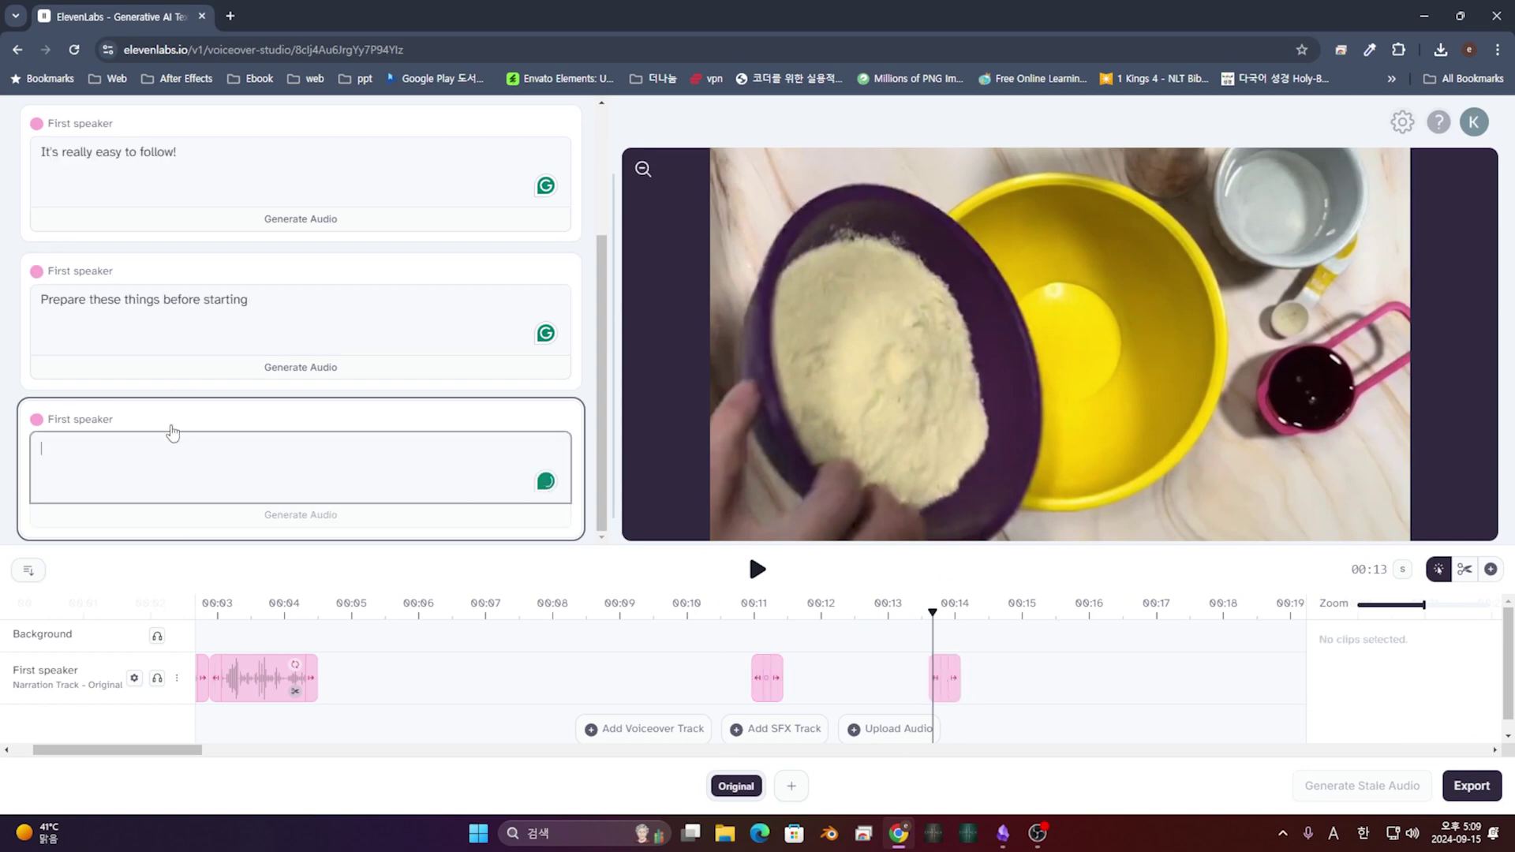
pyautogui.write('pour')
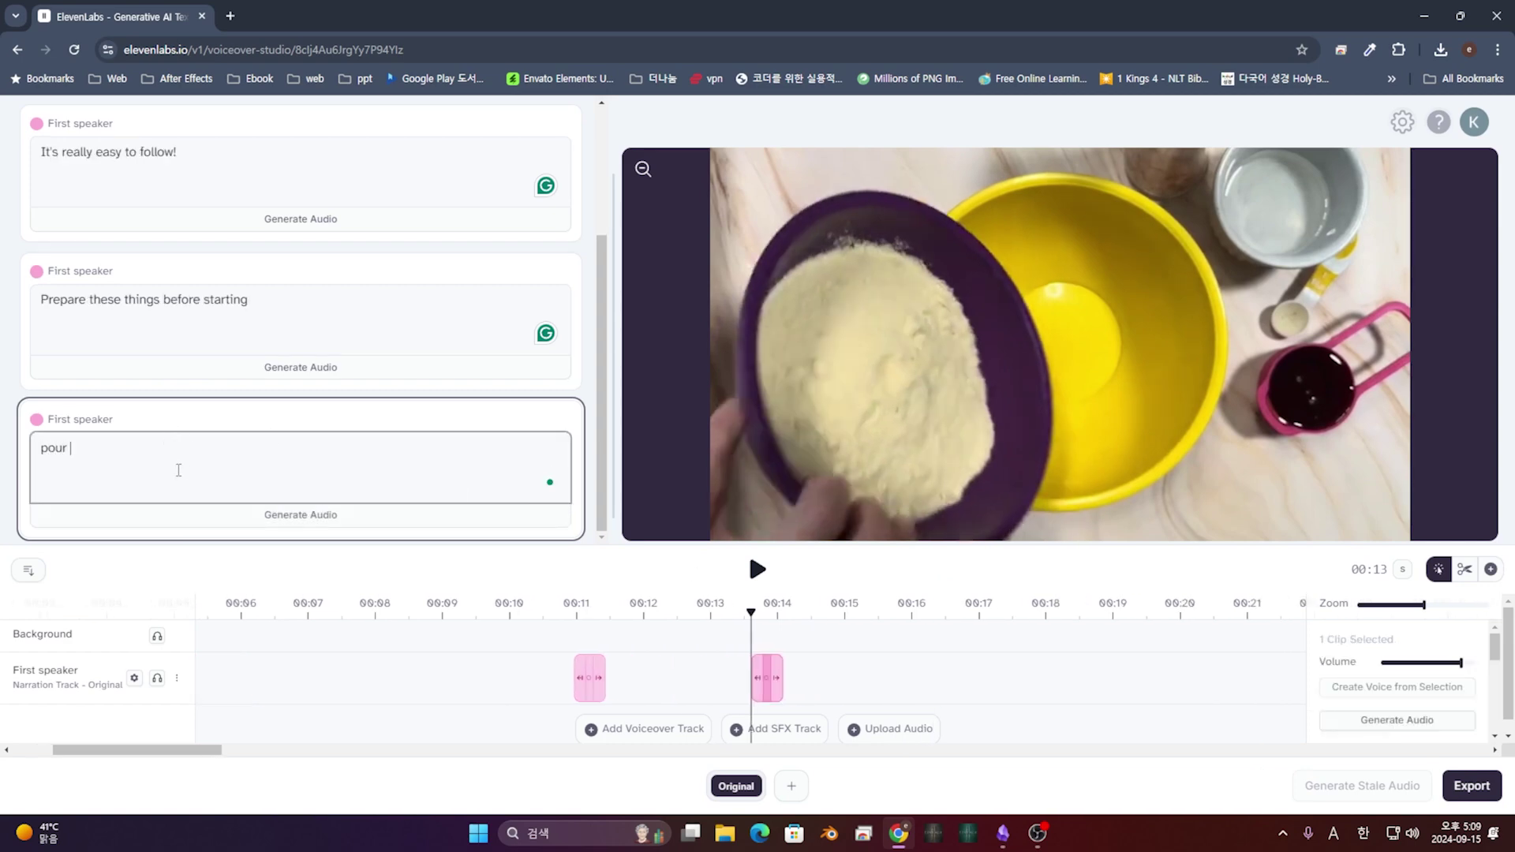
pyautogui.write(' this powder')
pyautogui.click(791, 600)
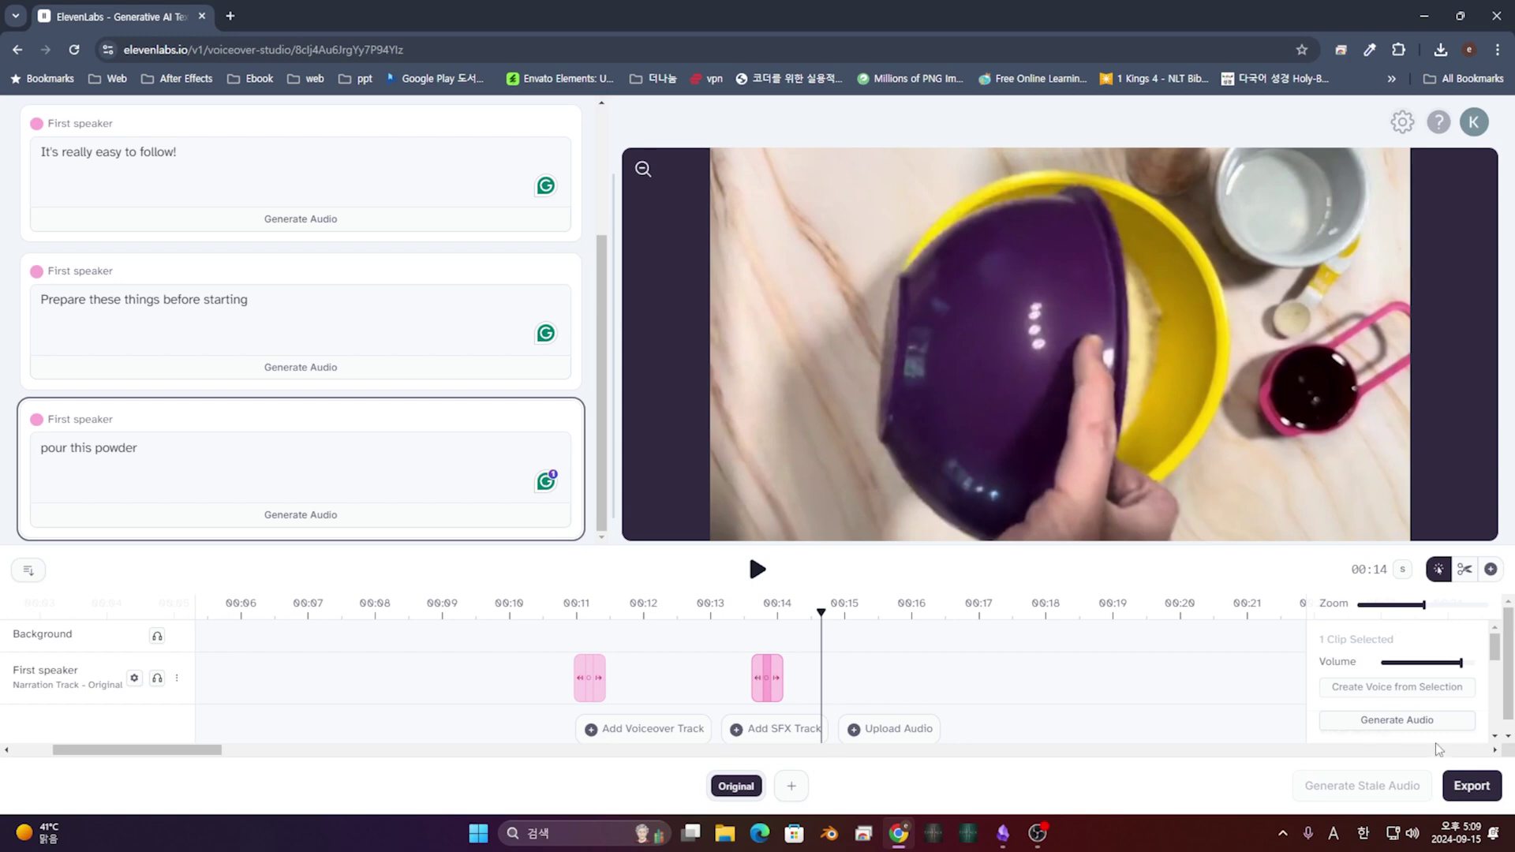
pyautogui.moveTo(1261, 690); pyautogui.dragTo(1121, 655)
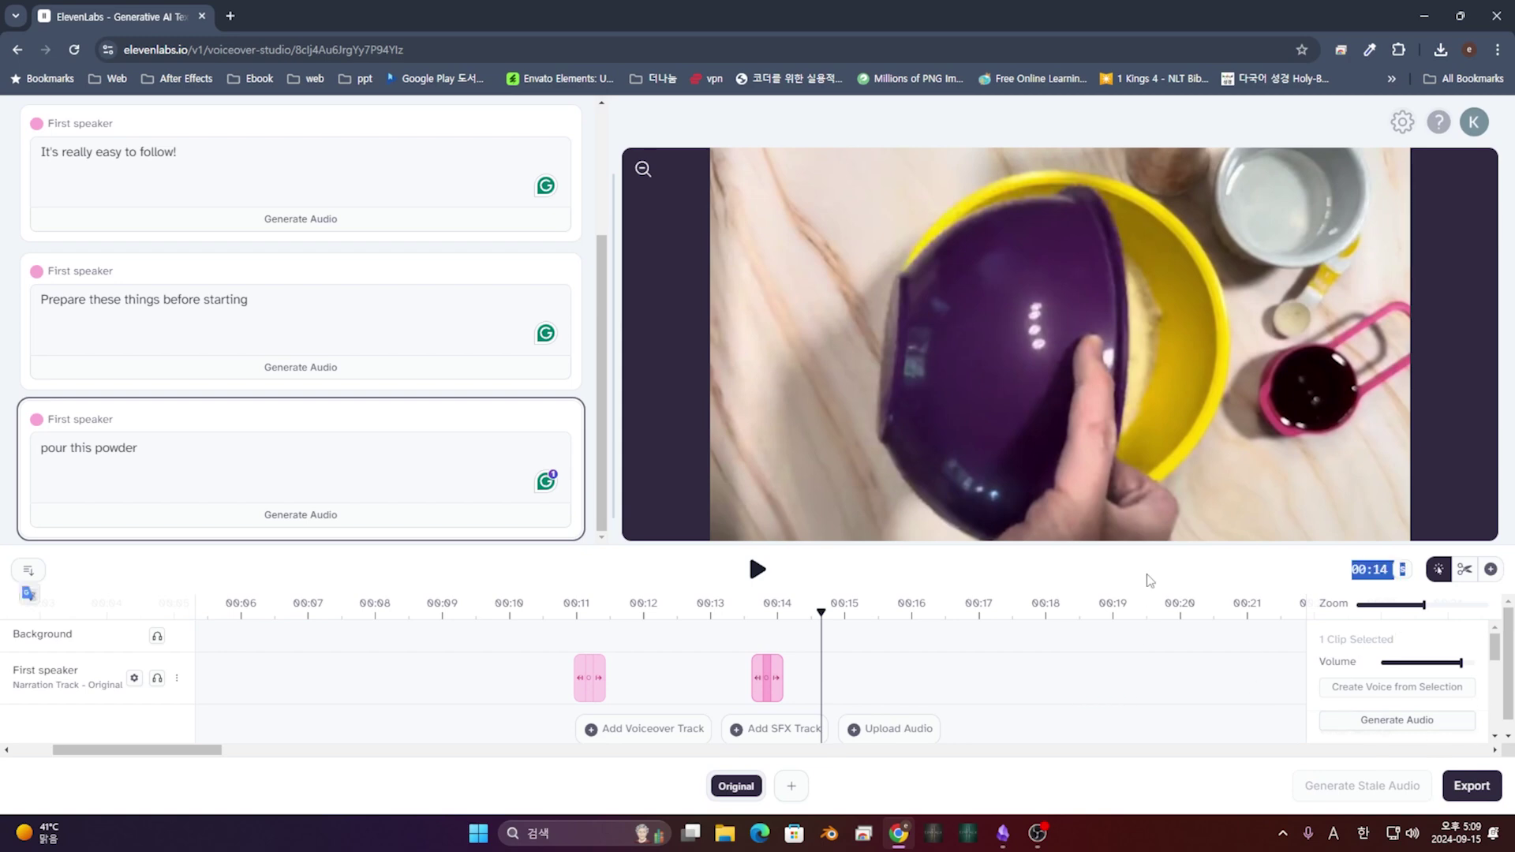
pyautogui.click(1105, 544)
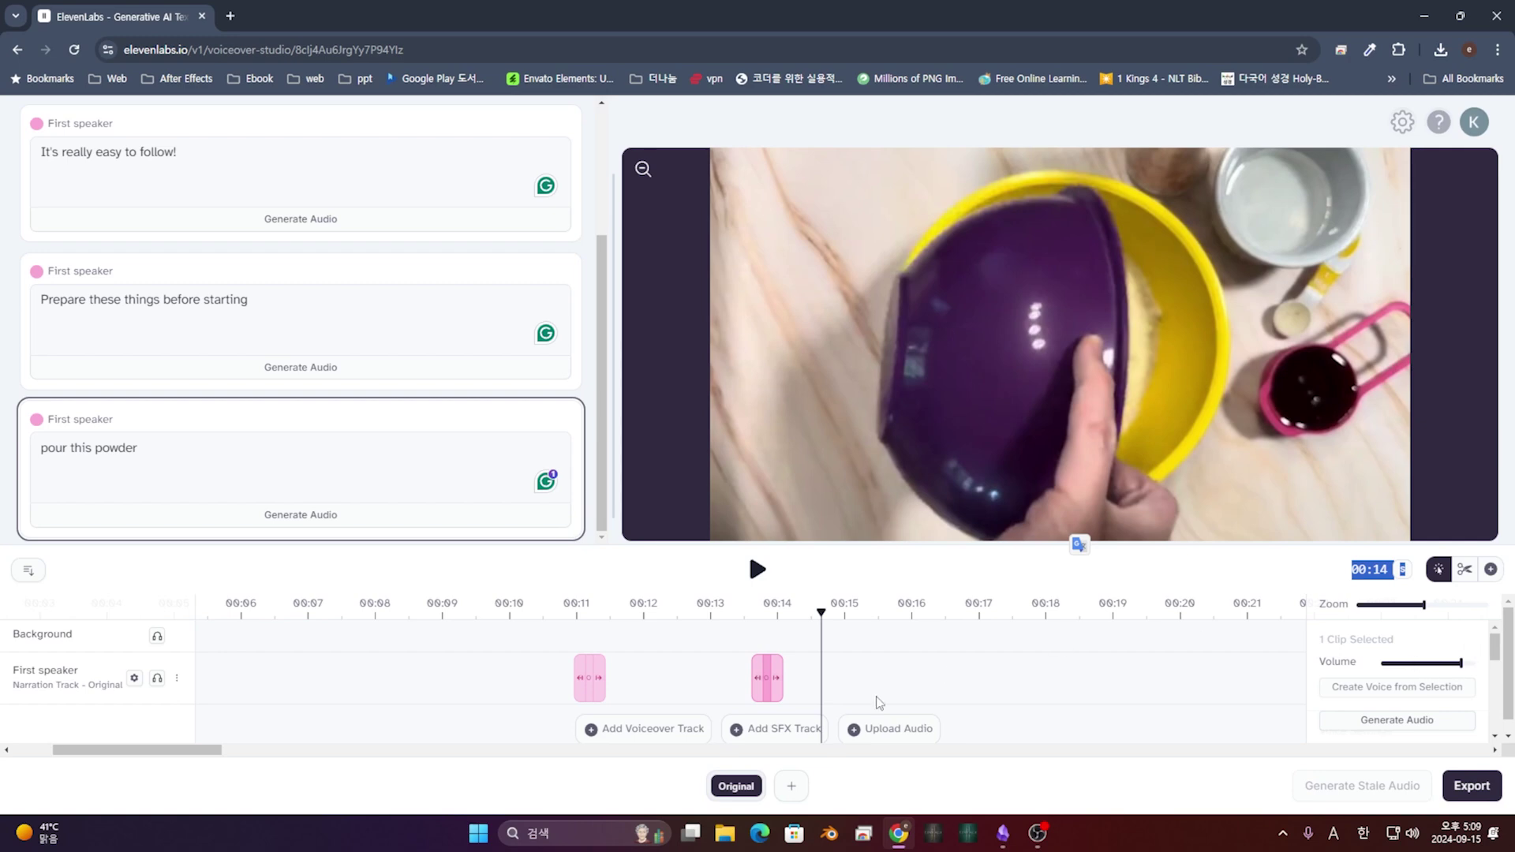
# Step: Lower the volume of the "Prepare these things before starting" clip, generate its audio and play it back
pyautogui.click(588, 678)
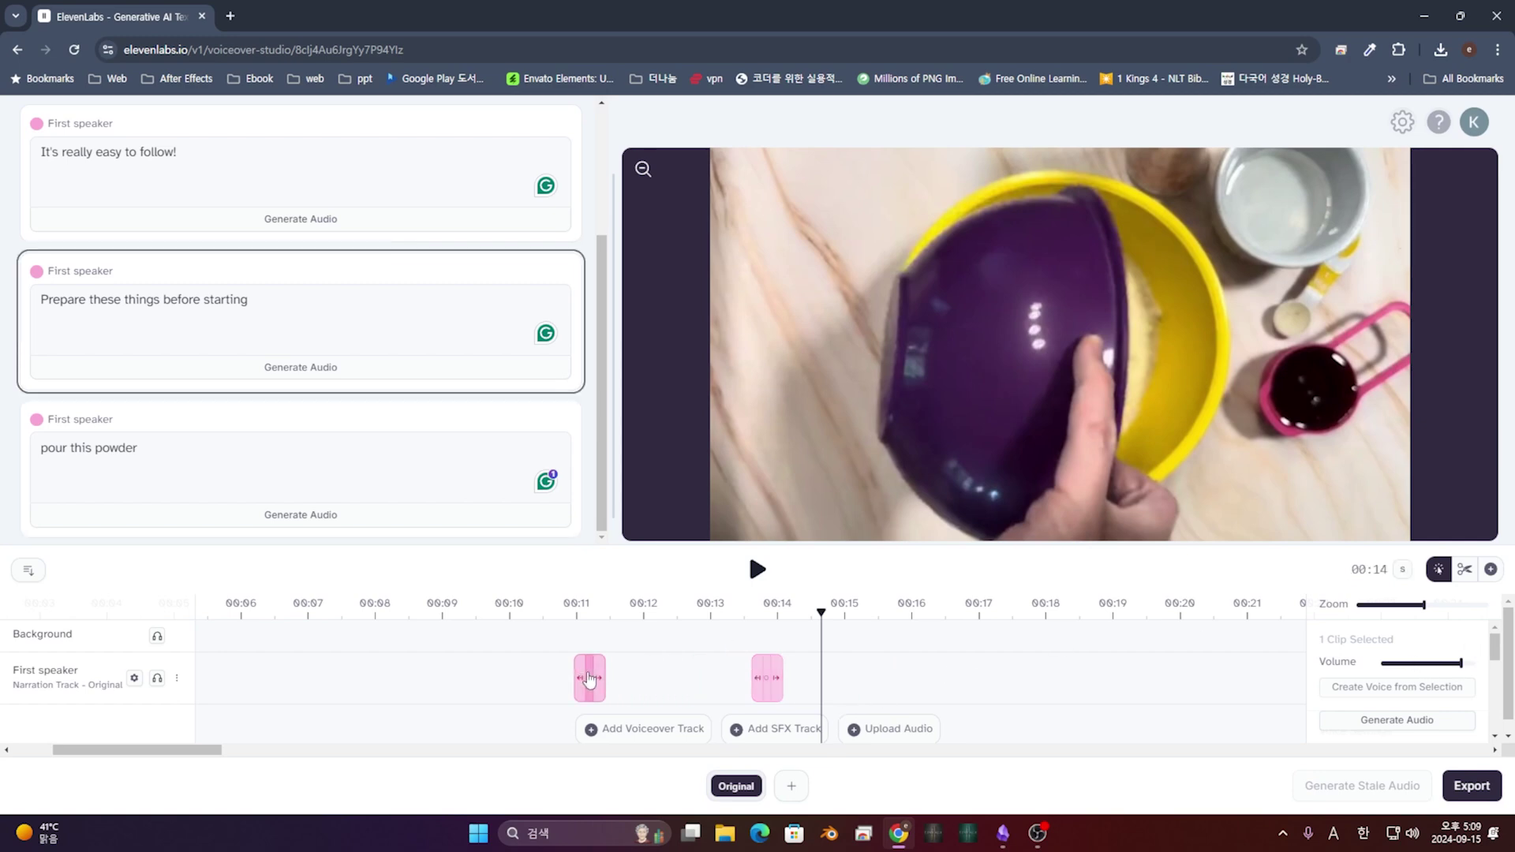
pyautogui.click(594, 612)
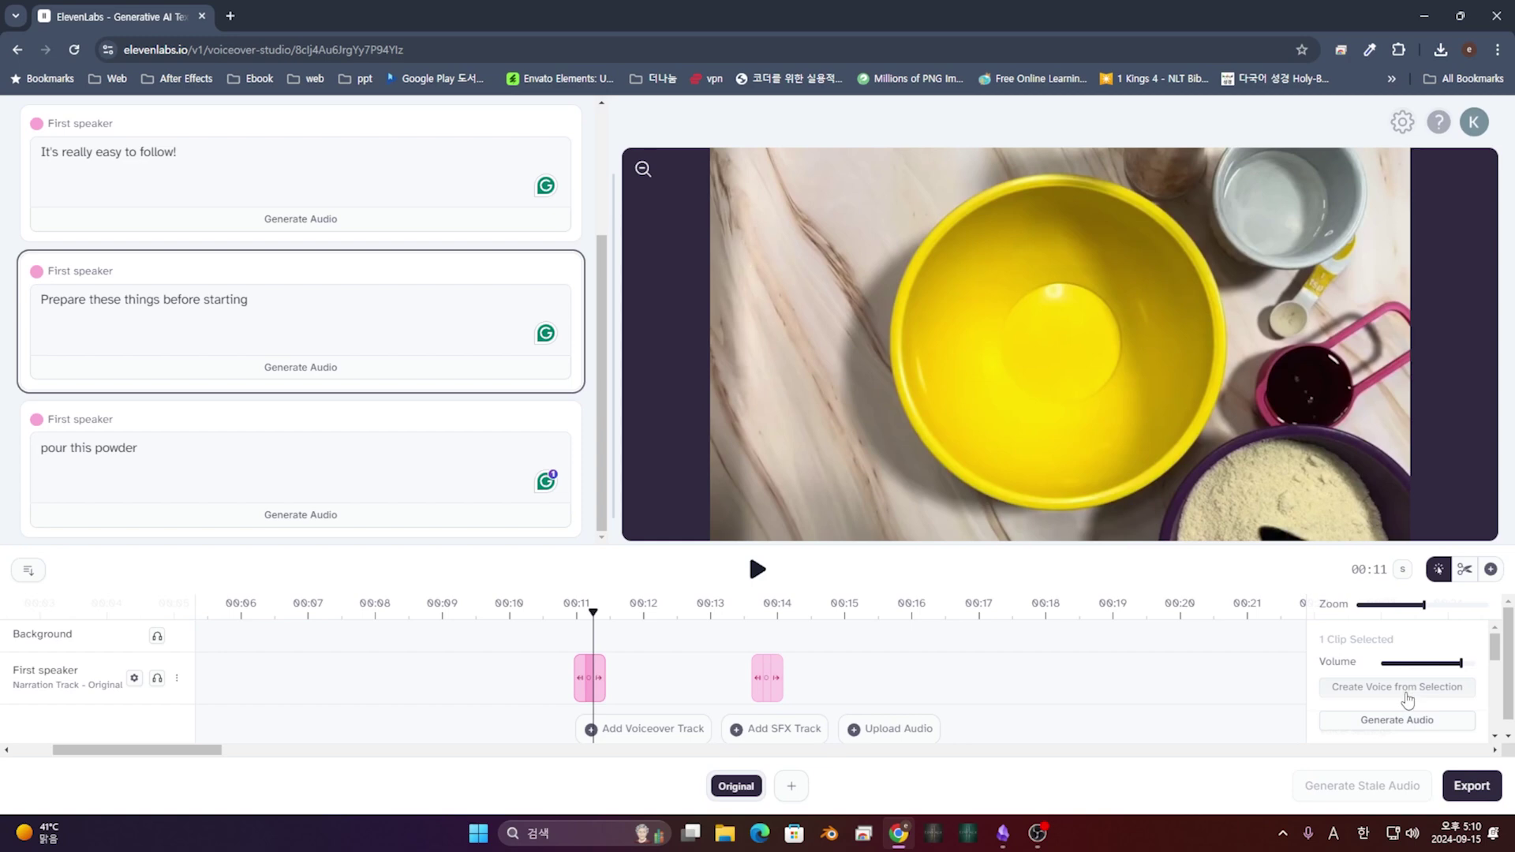
pyautogui.moveTo(1457, 669); pyautogui.dragTo(1438, 668)
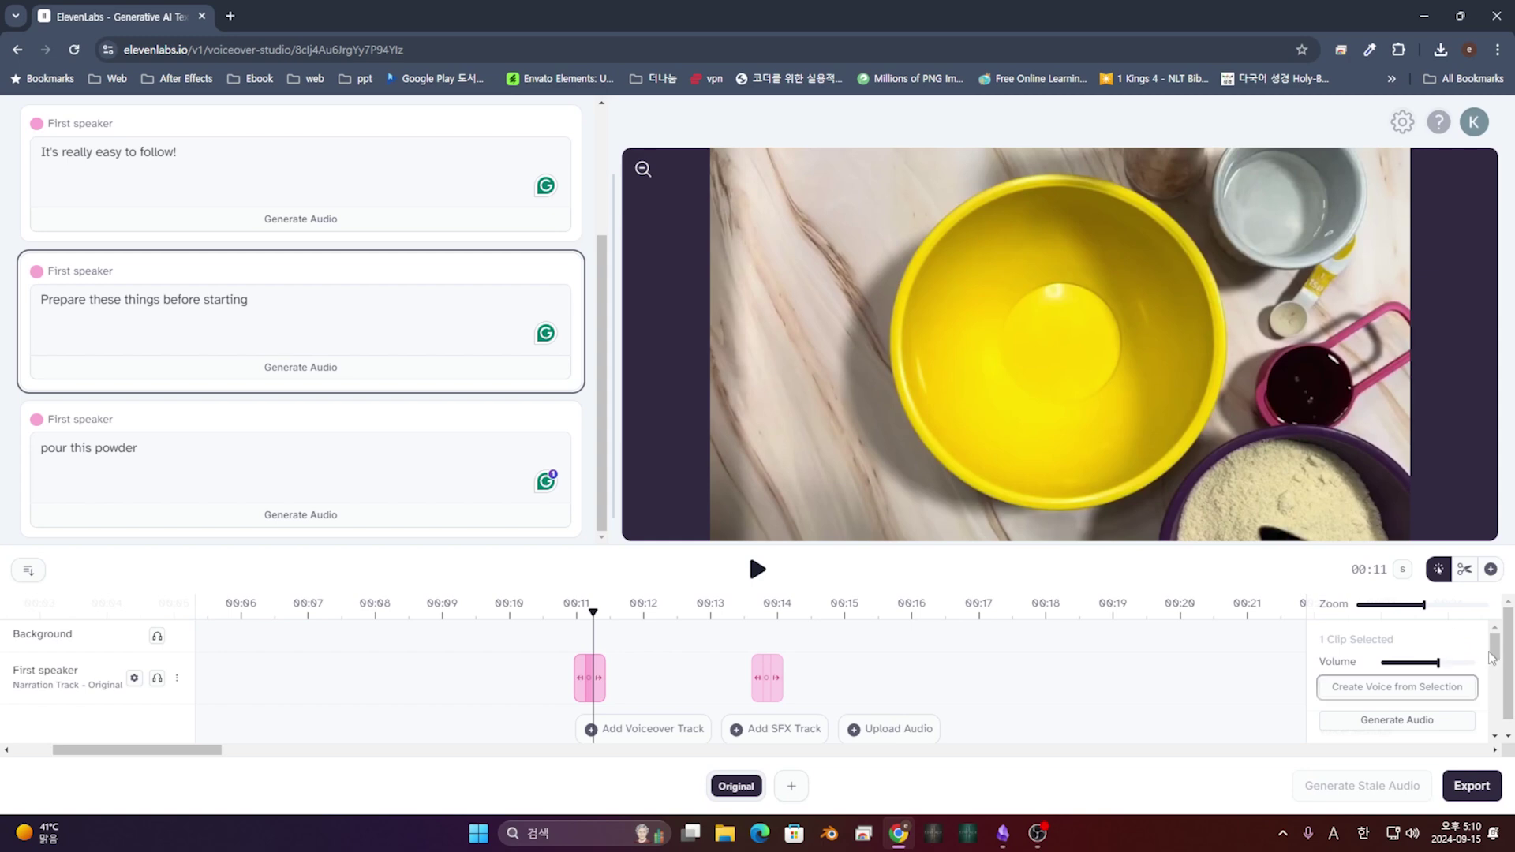
pyautogui.click(1376, 723)
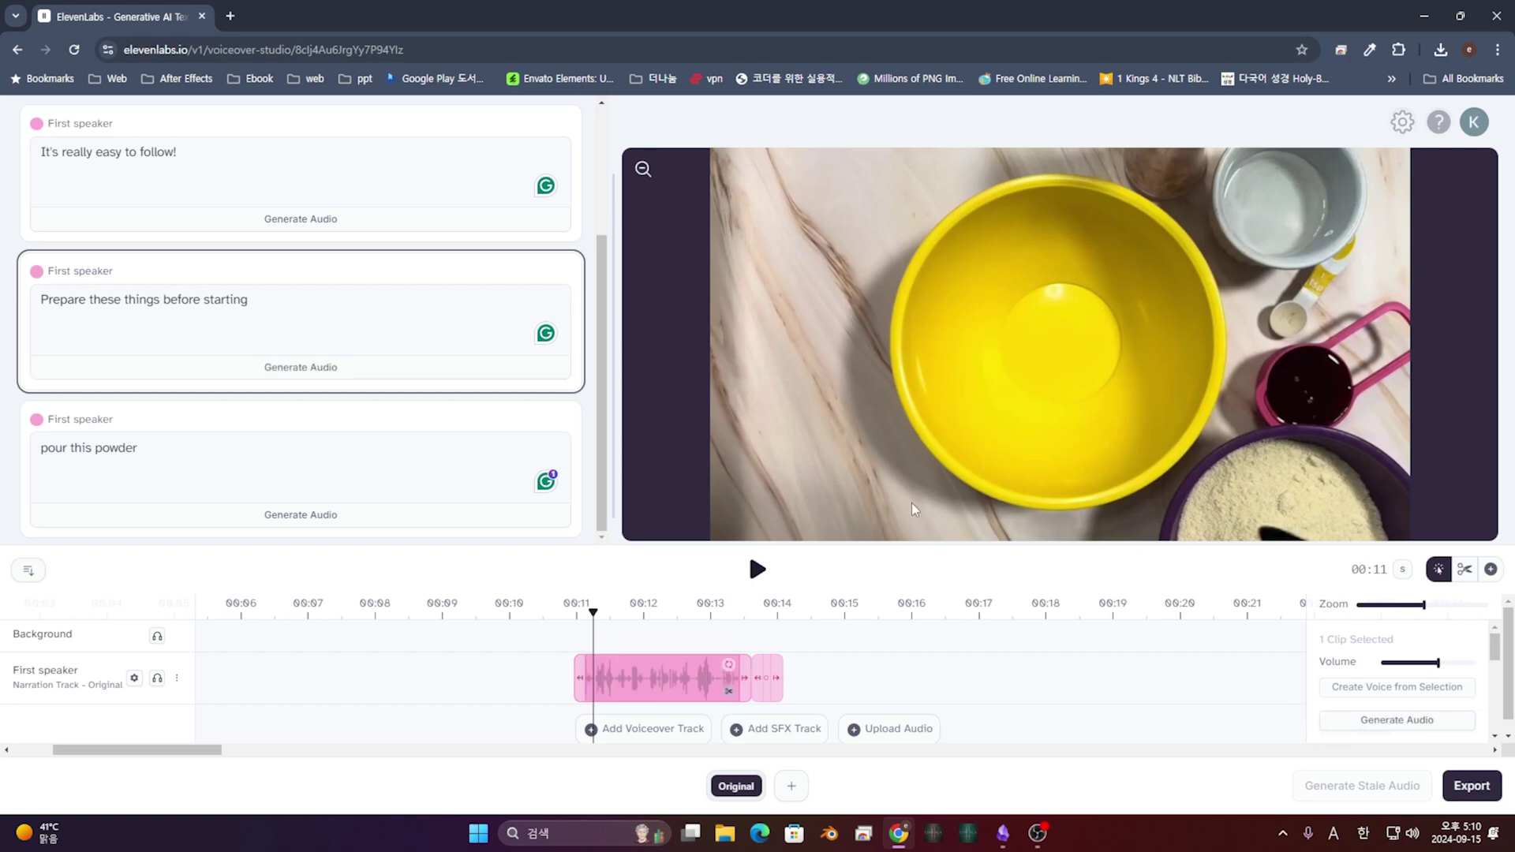
pyautogui.click(758, 570)
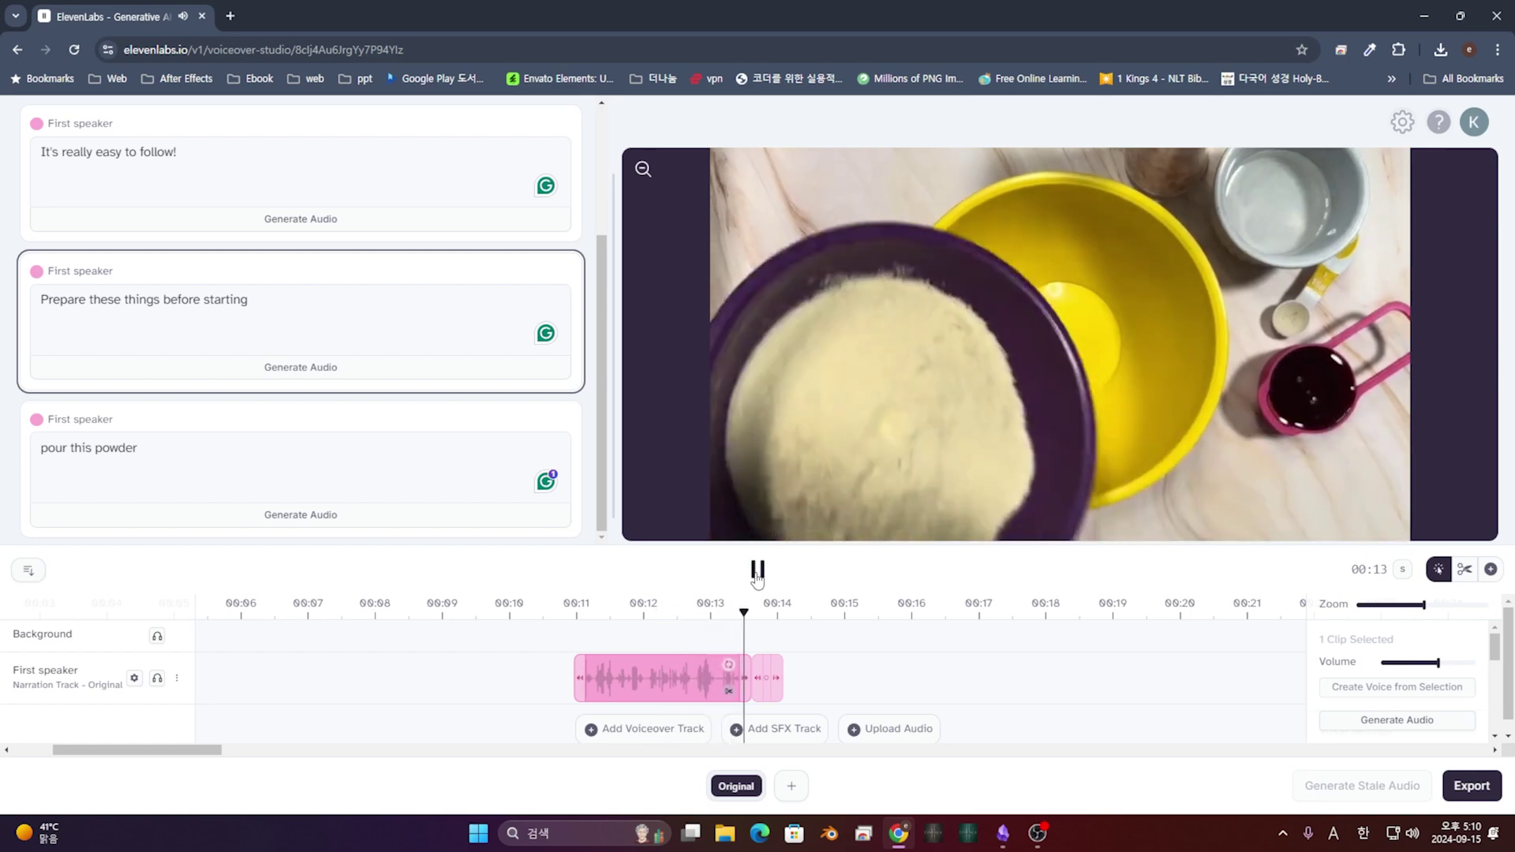
# Step: Stop the playback, preview the Brian narration voice and set it as the first speaker track's default voice
pyautogui.click(757, 570)
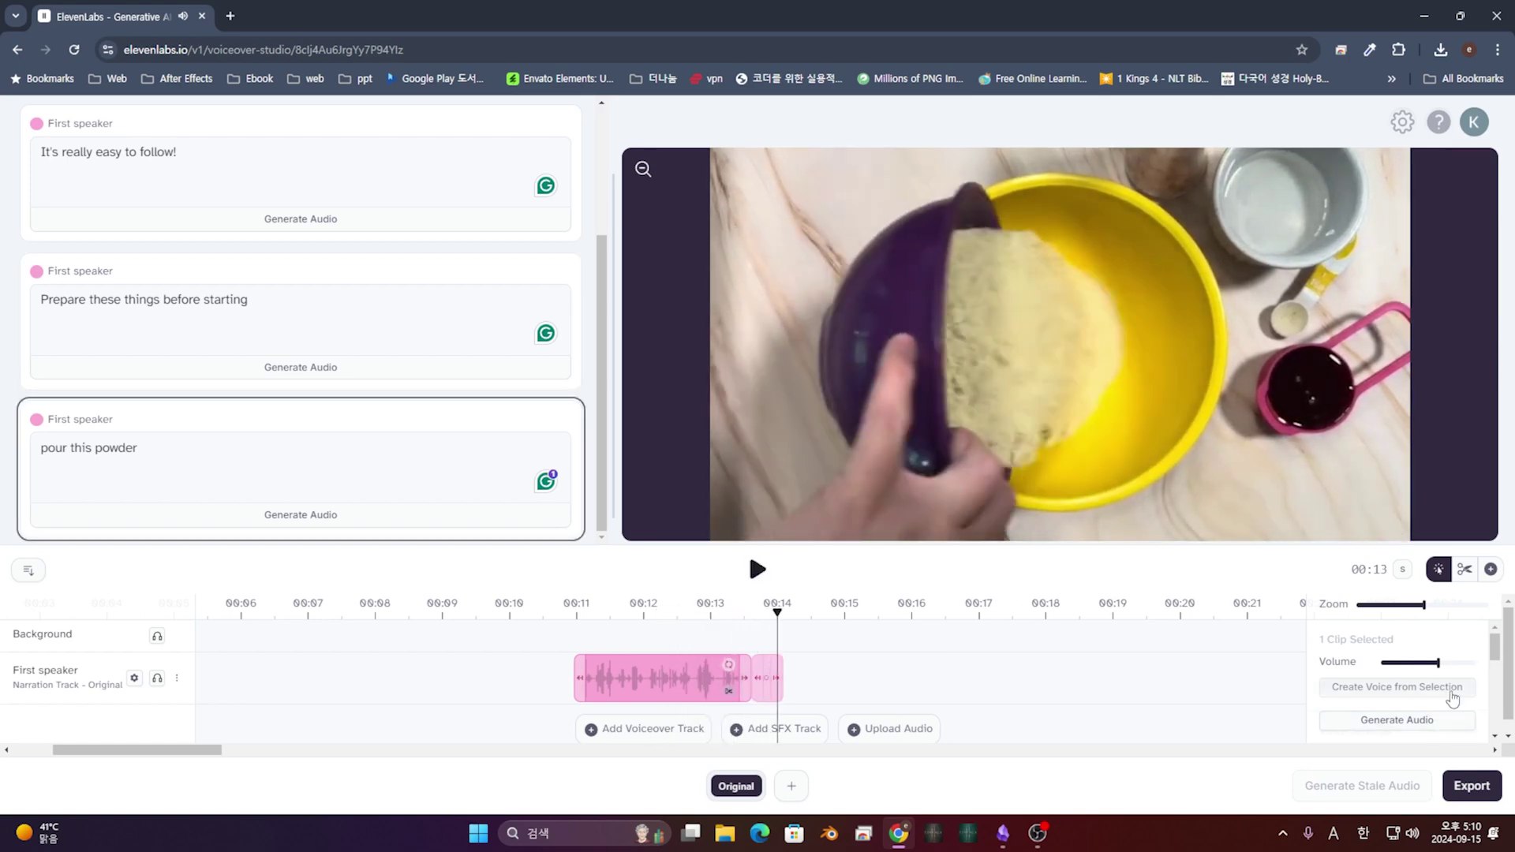
pyautogui.scroll(-1, 1497, 652)
pyautogui.moveTo(1497, 652); pyautogui.dragTo(1500, 673)
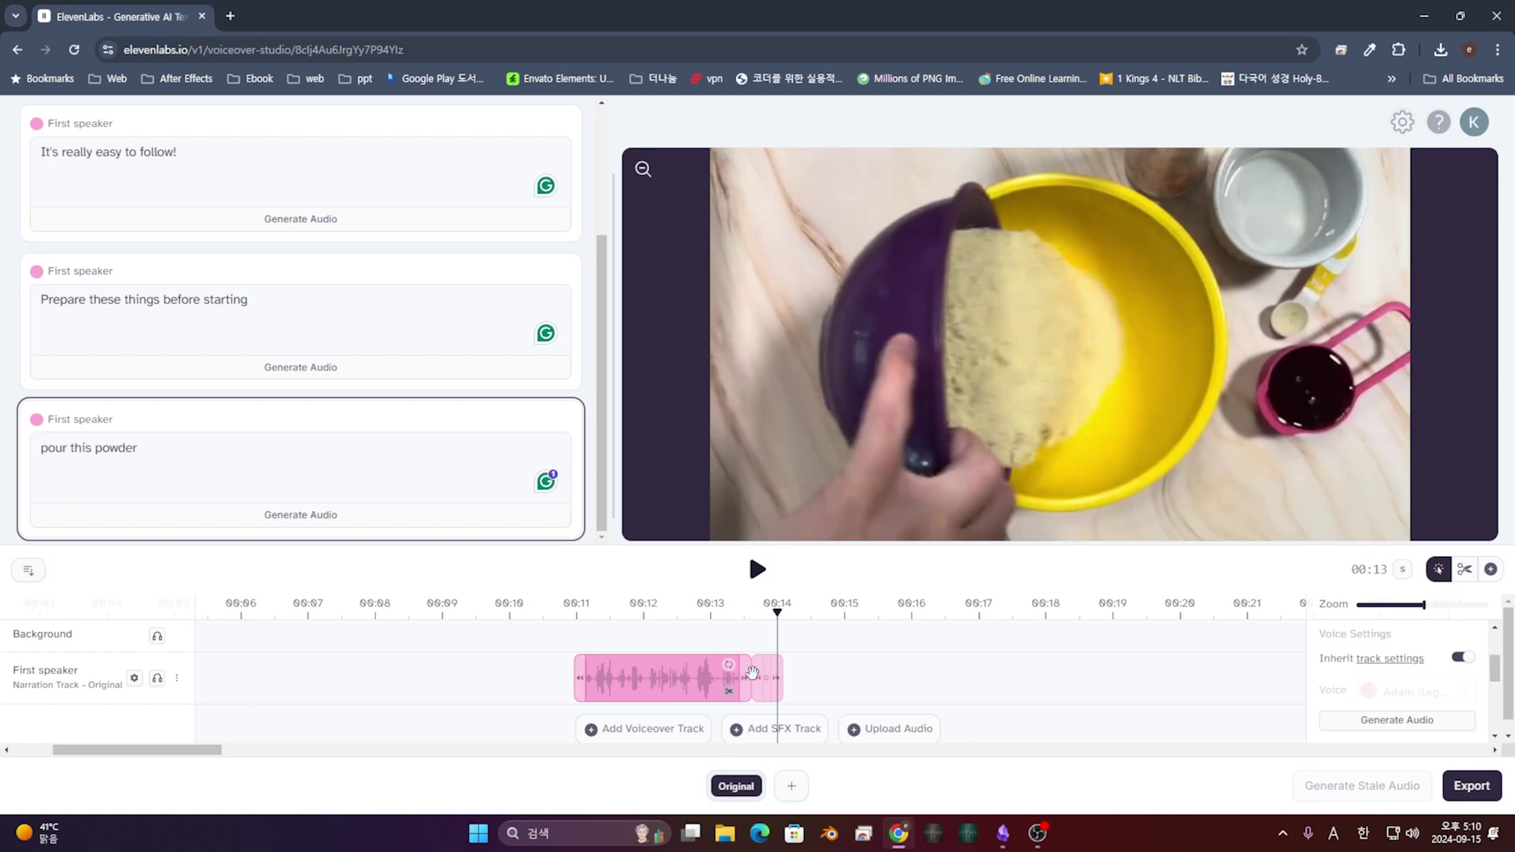
pyautogui.click(770, 683)
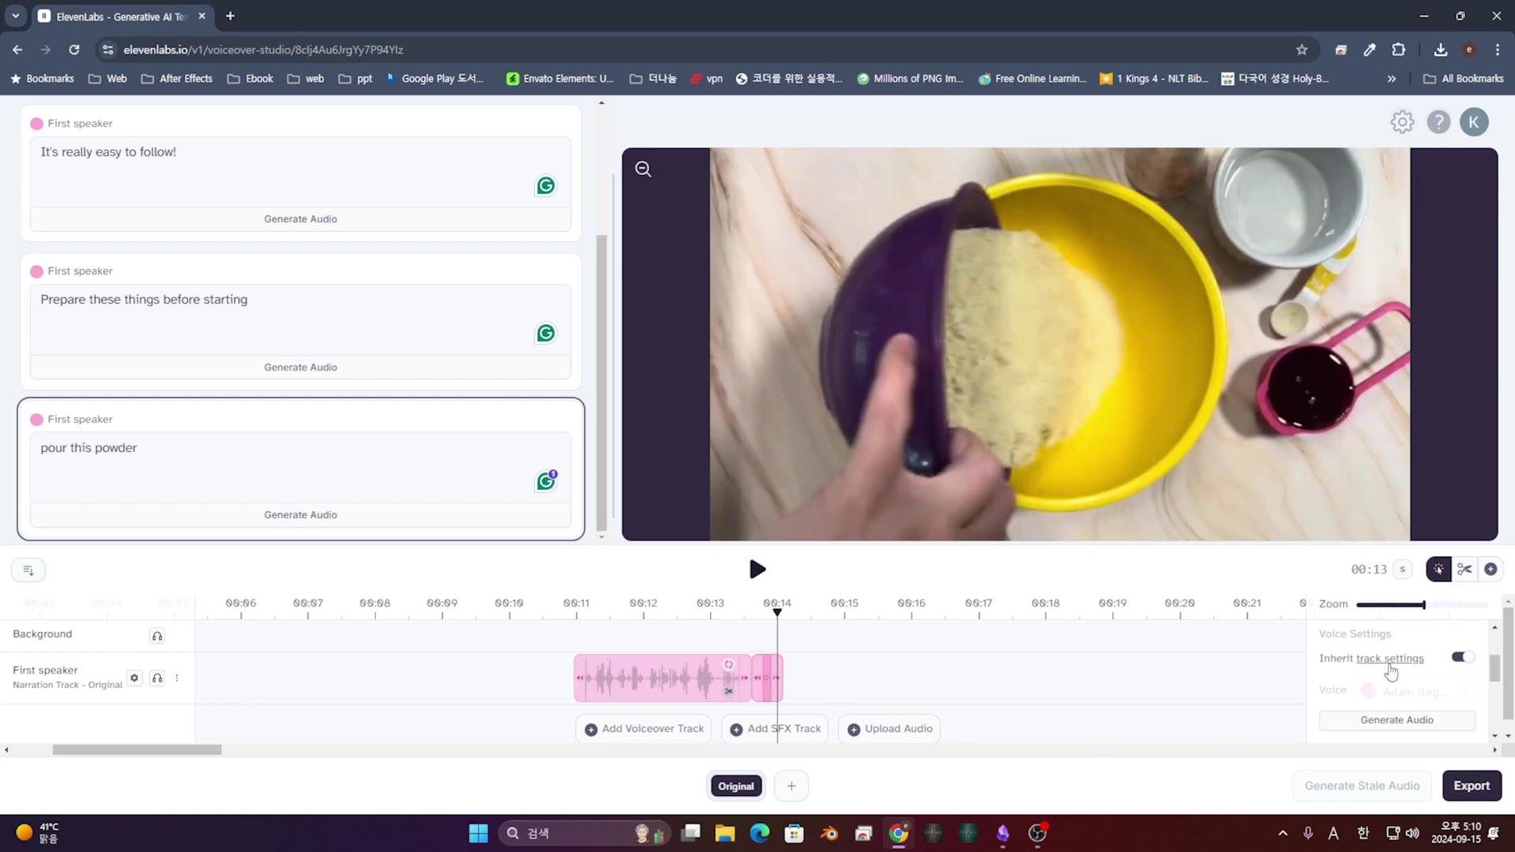
pyautogui.click(1403, 661)
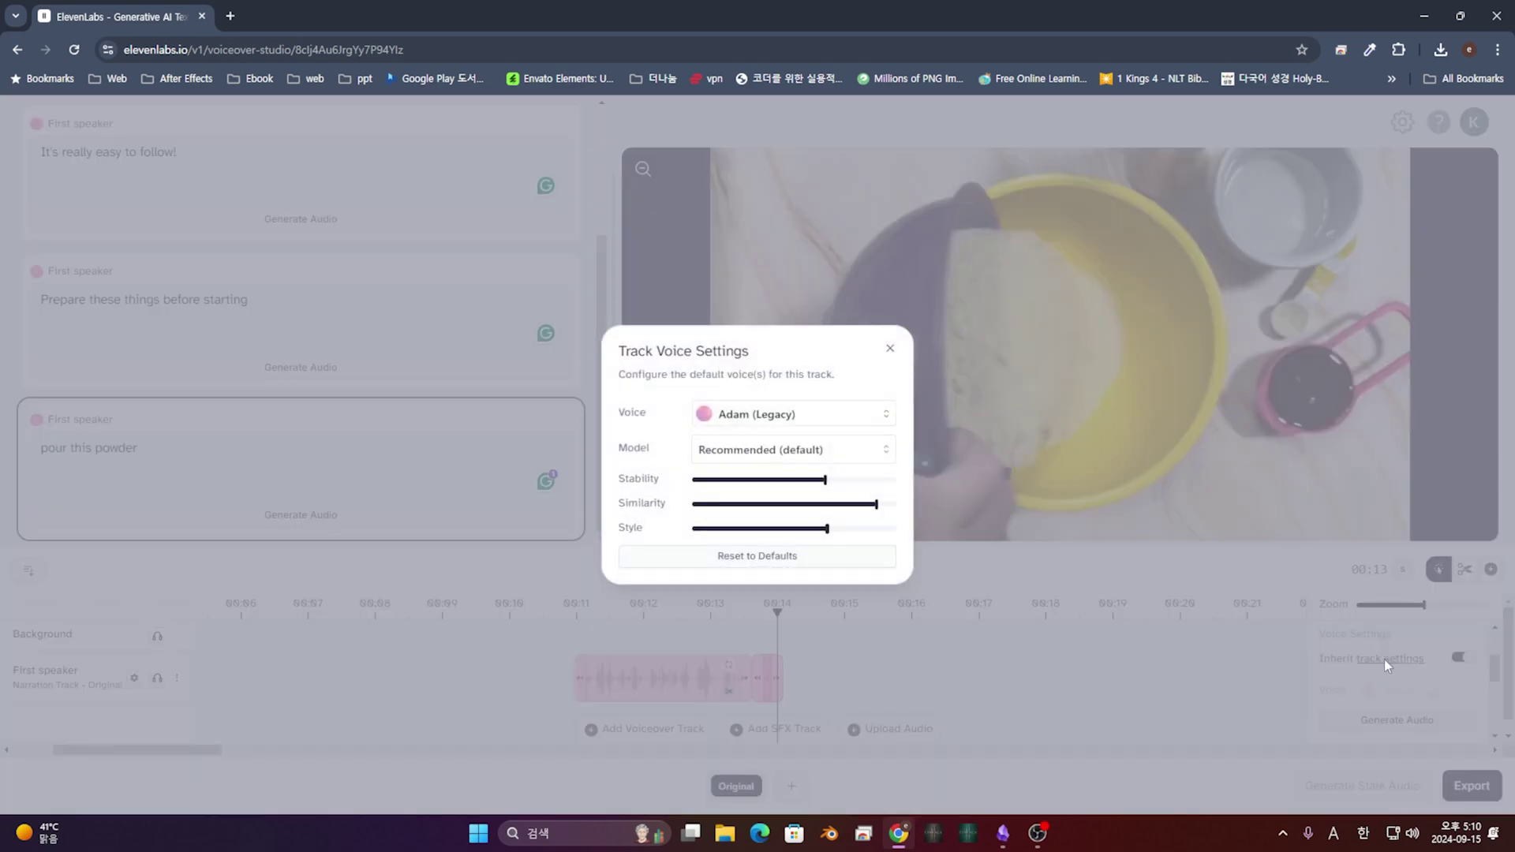
pyautogui.click(812, 423)
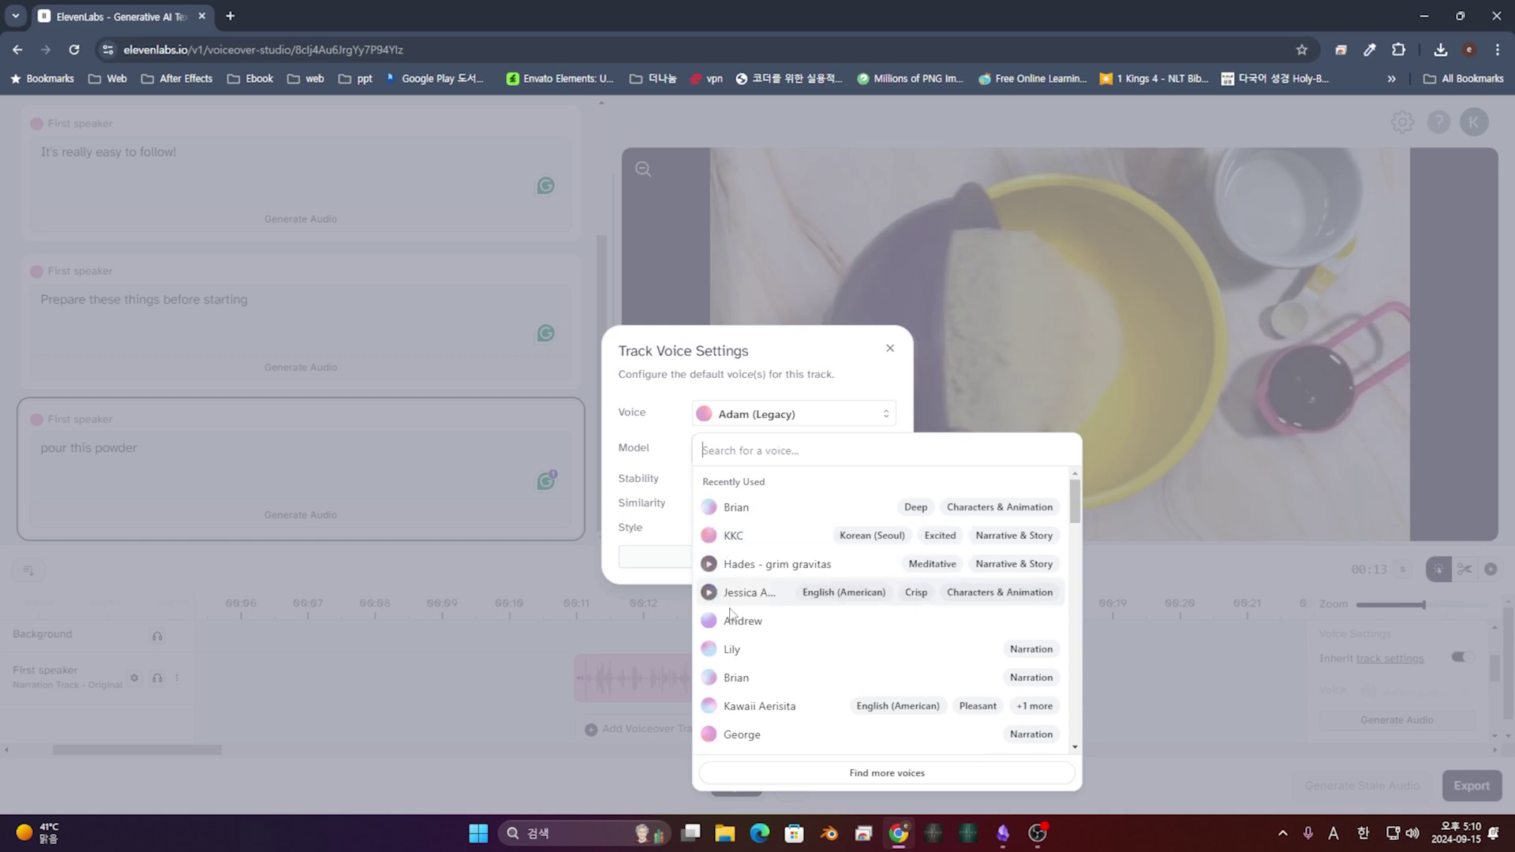
pyautogui.click(709, 680)
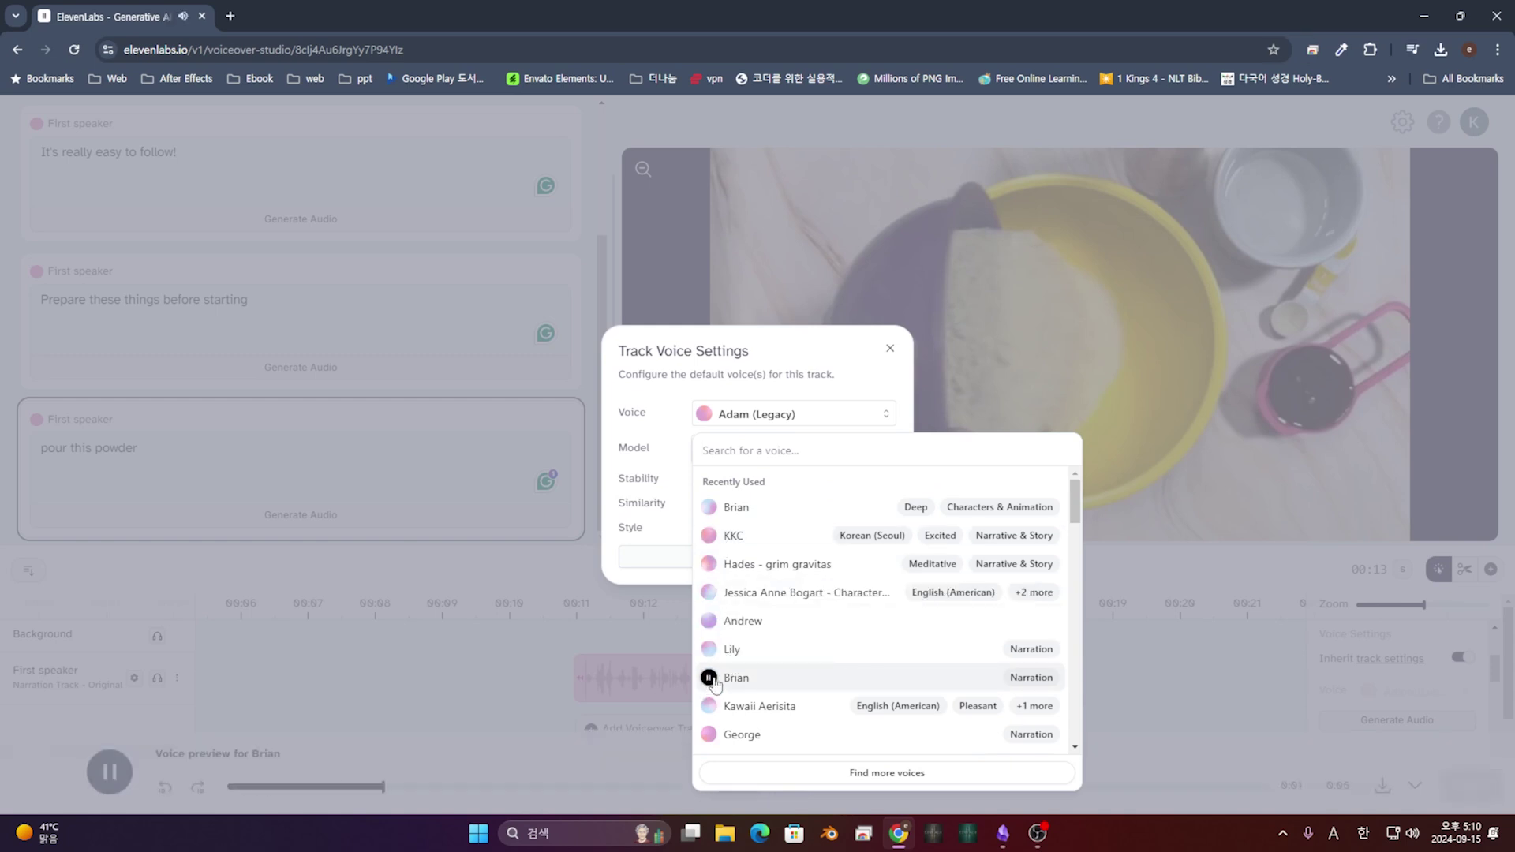
pyautogui.click(763, 684)
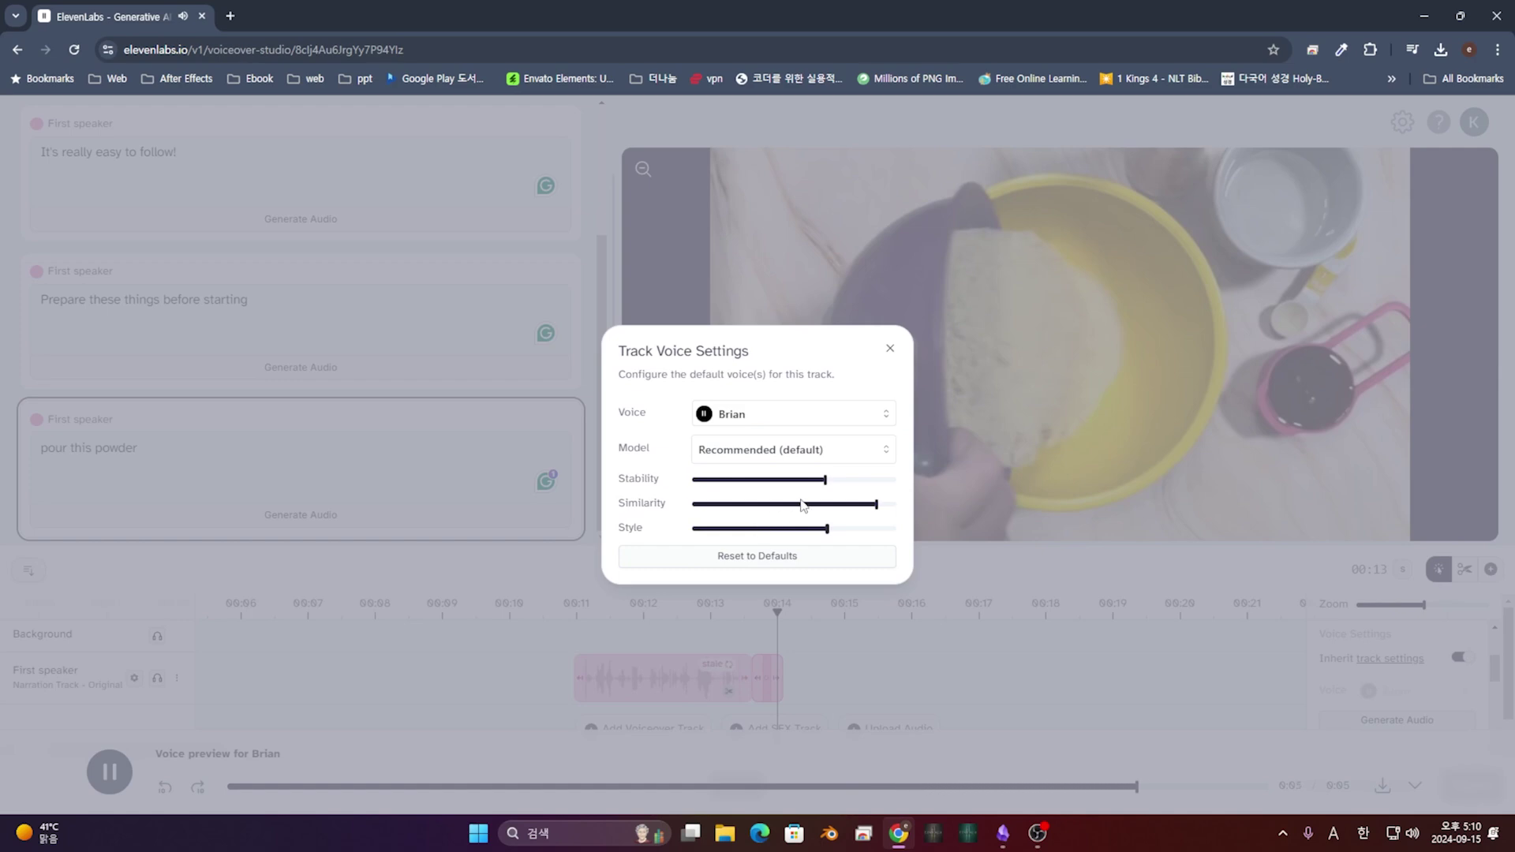
pyautogui.click(805, 446)
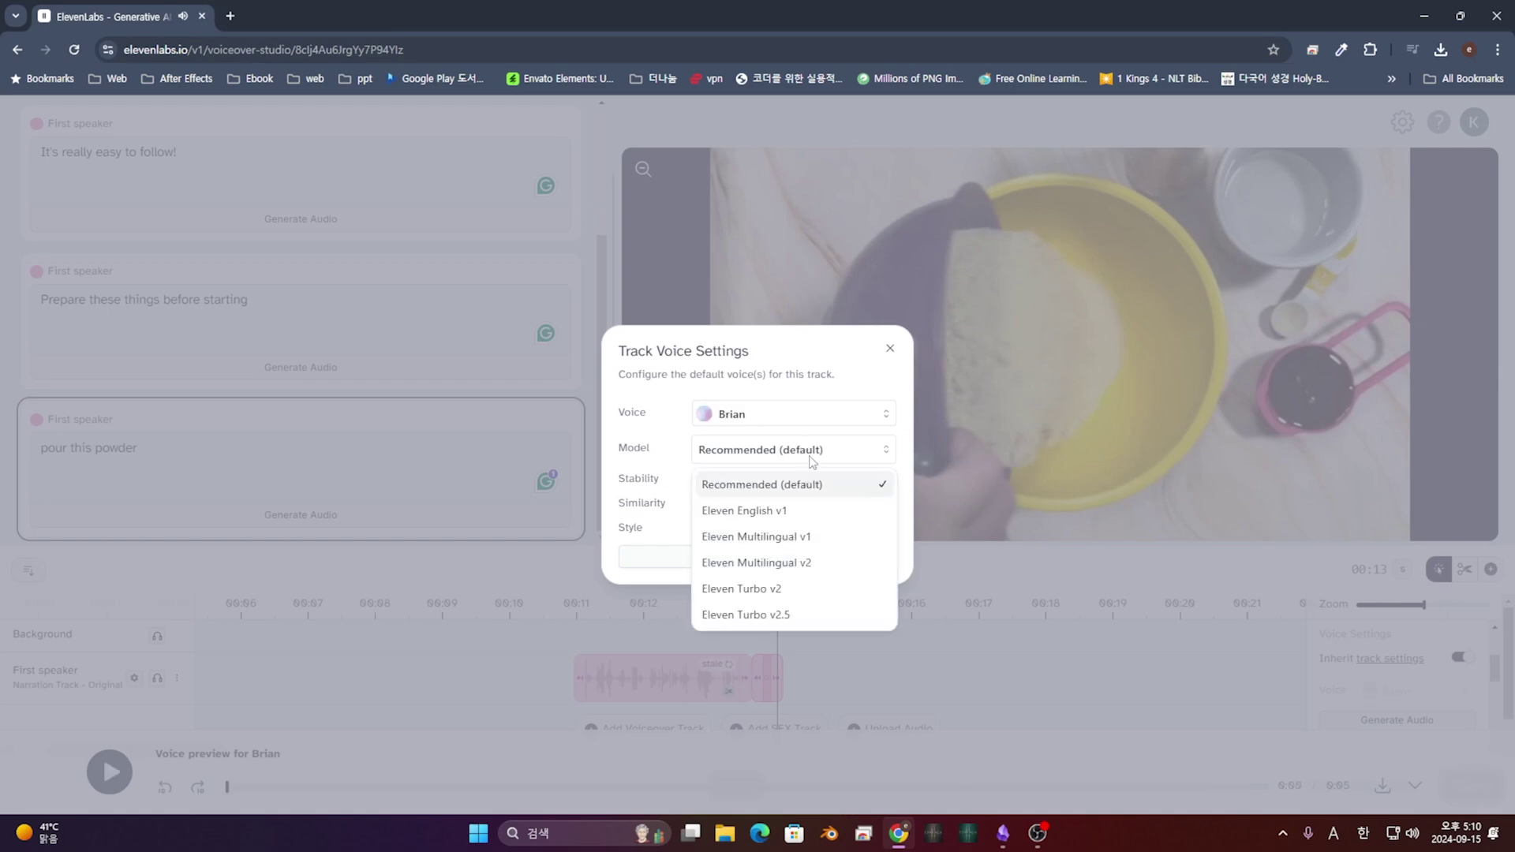
pyautogui.click(645, 466)
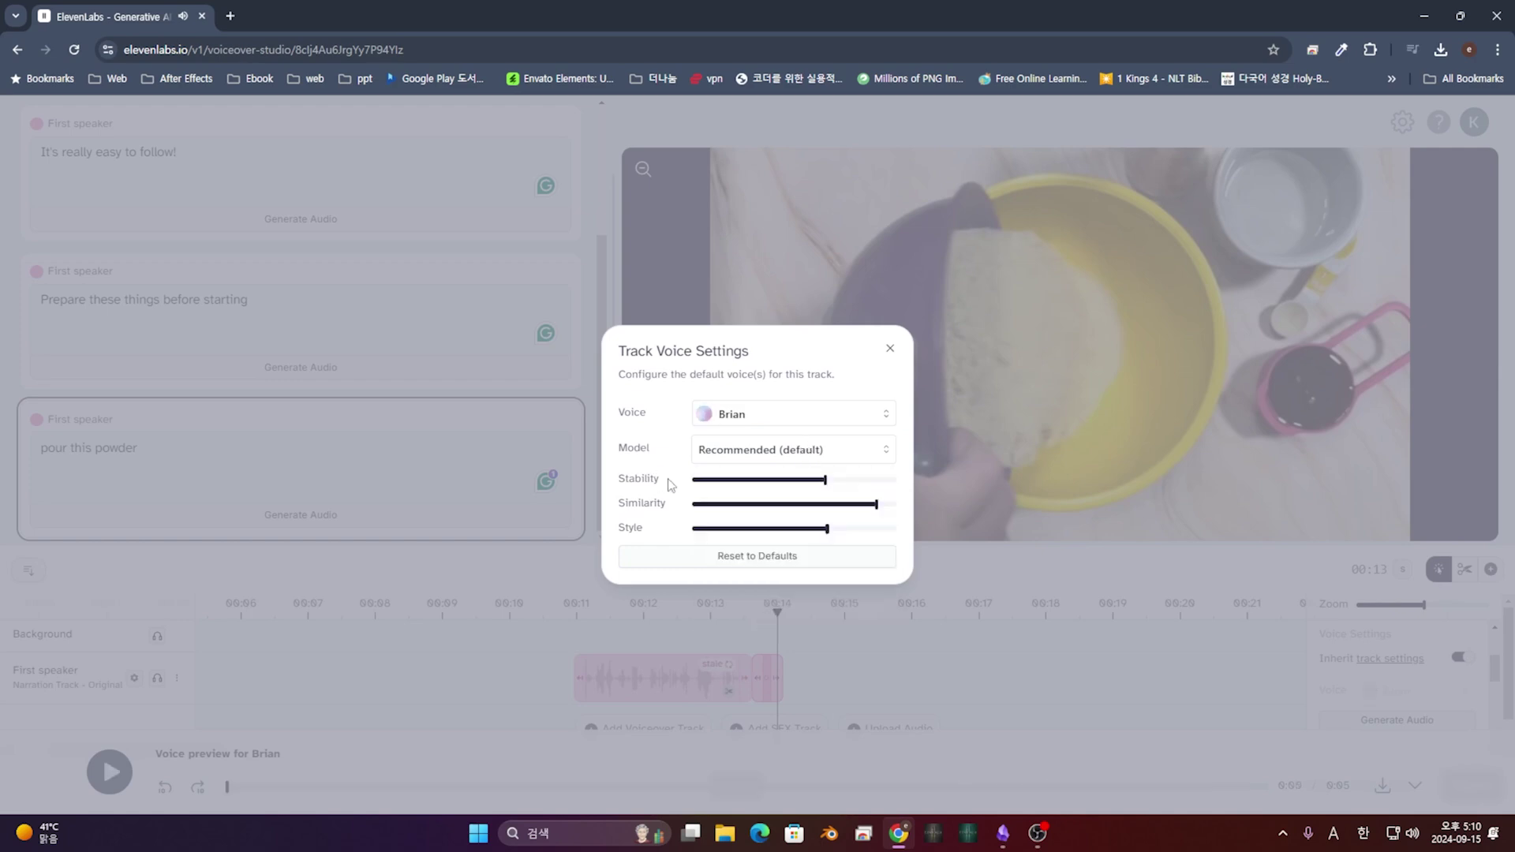
pyautogui.click(891, 350)
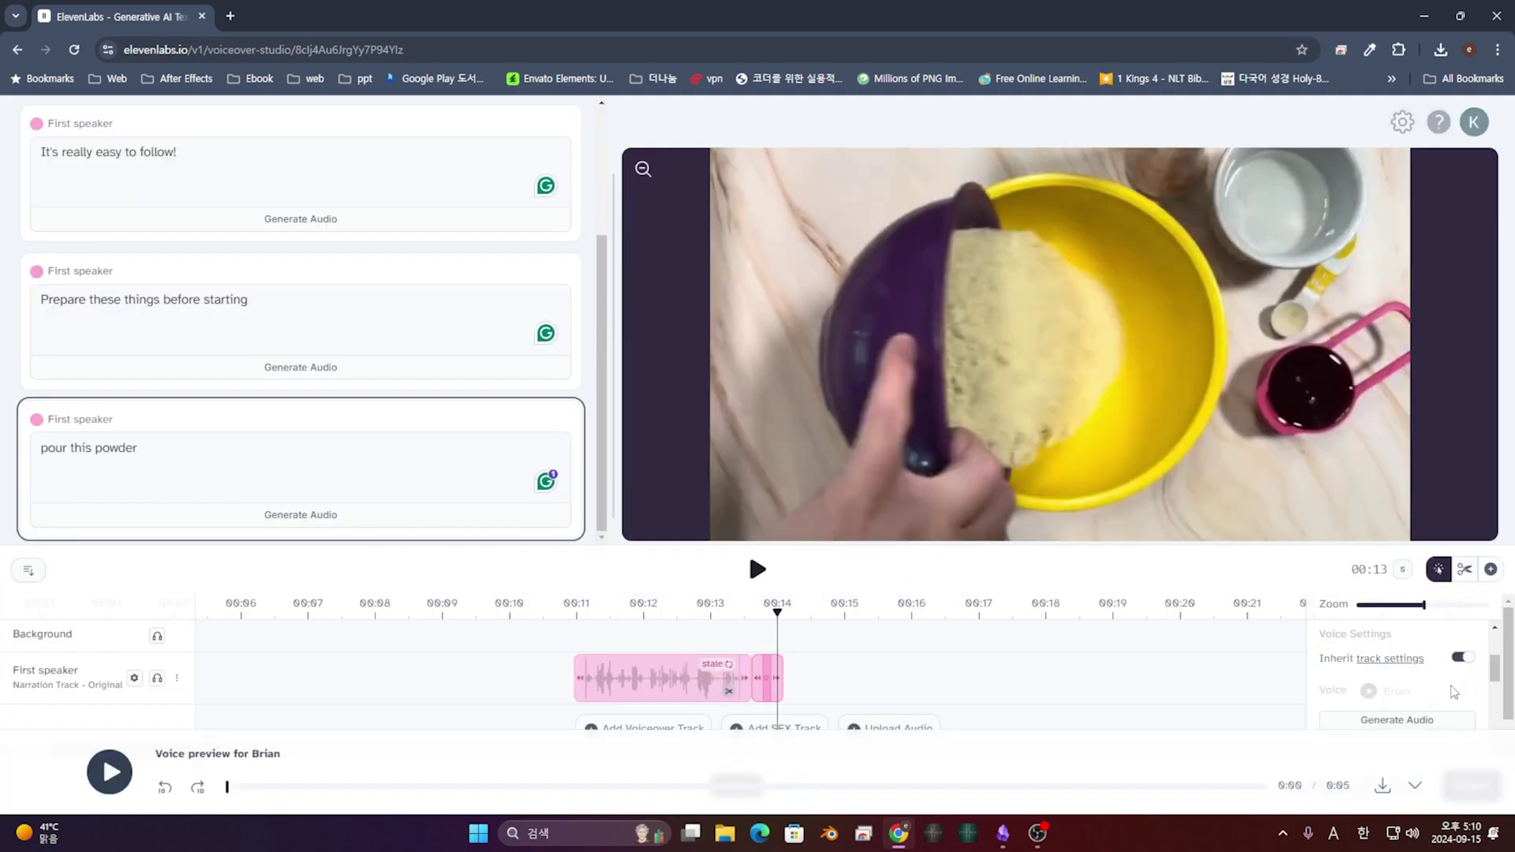
# Step: Generate the audio of the "pour this powder" clip and play it back from about 00:13
pyautogui.scroll(-2, 1451, 693)
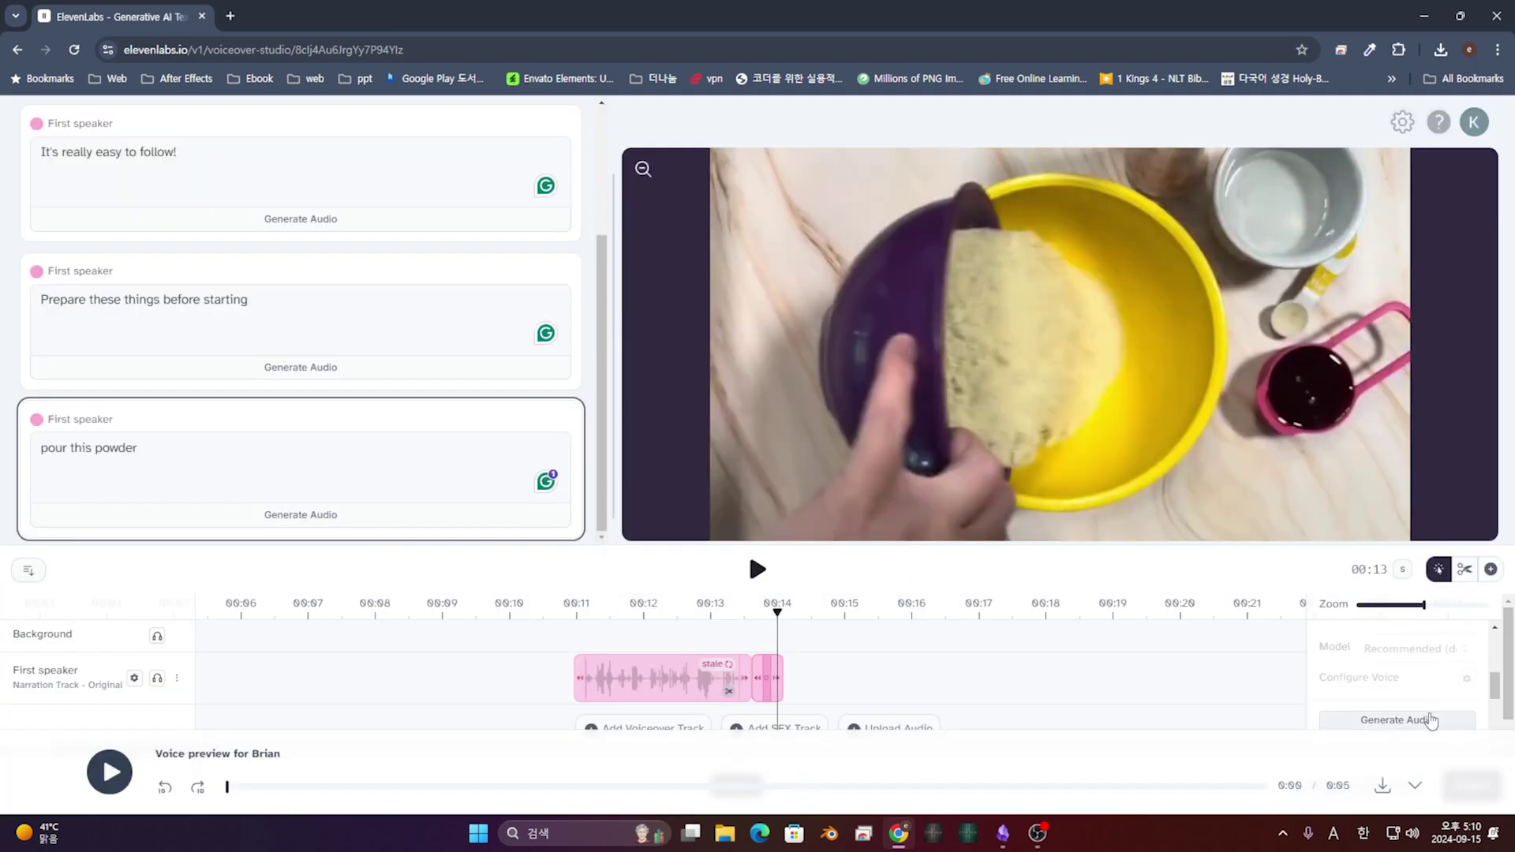
pyautogui.click(1434, 721)
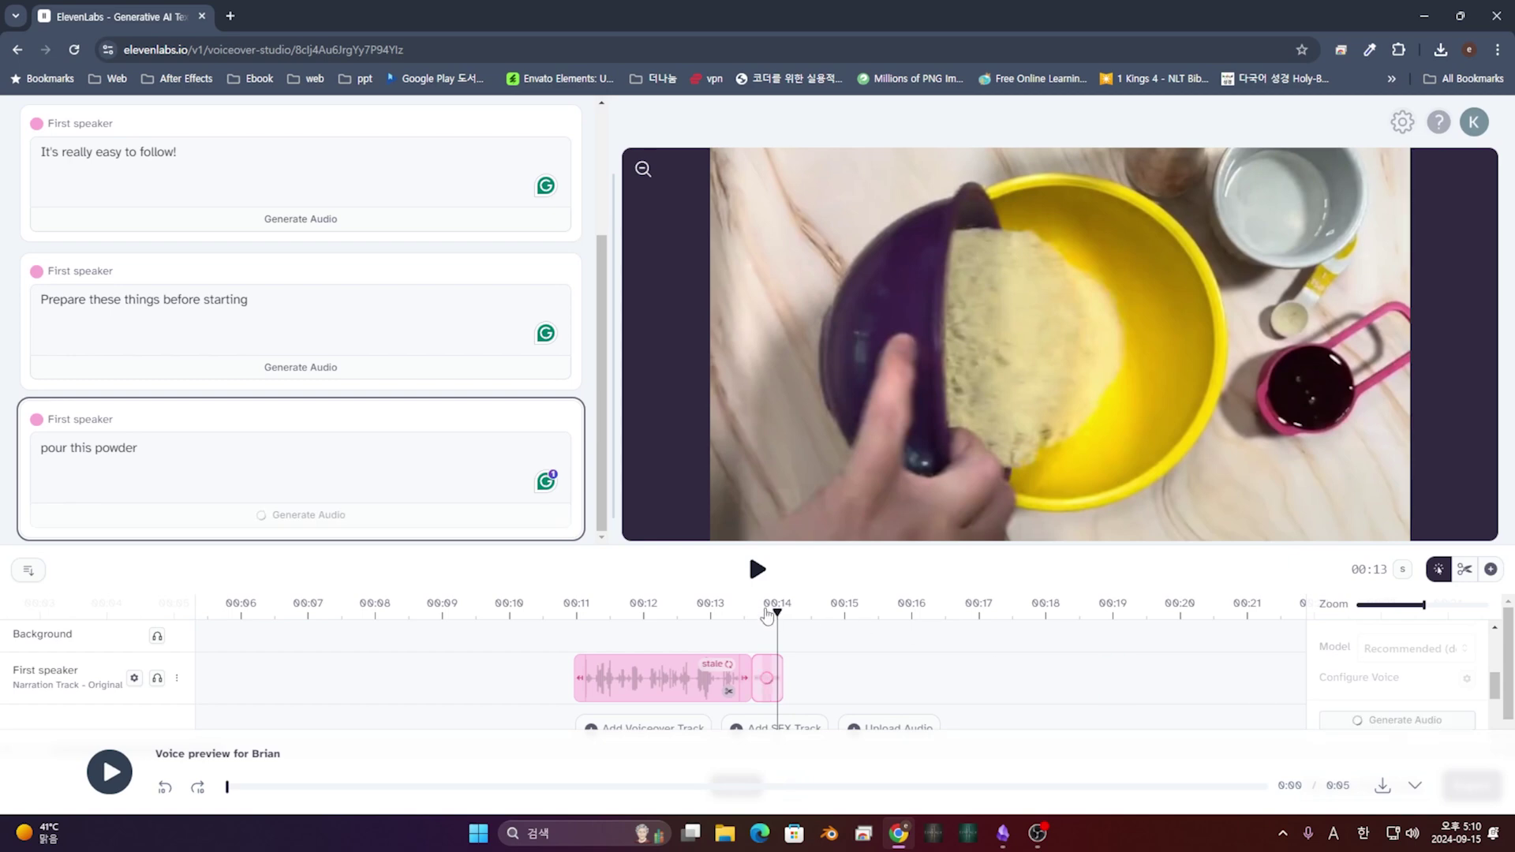
pyautogui.moveTo(764, 615); pyautogui.dragTo(718, 615)
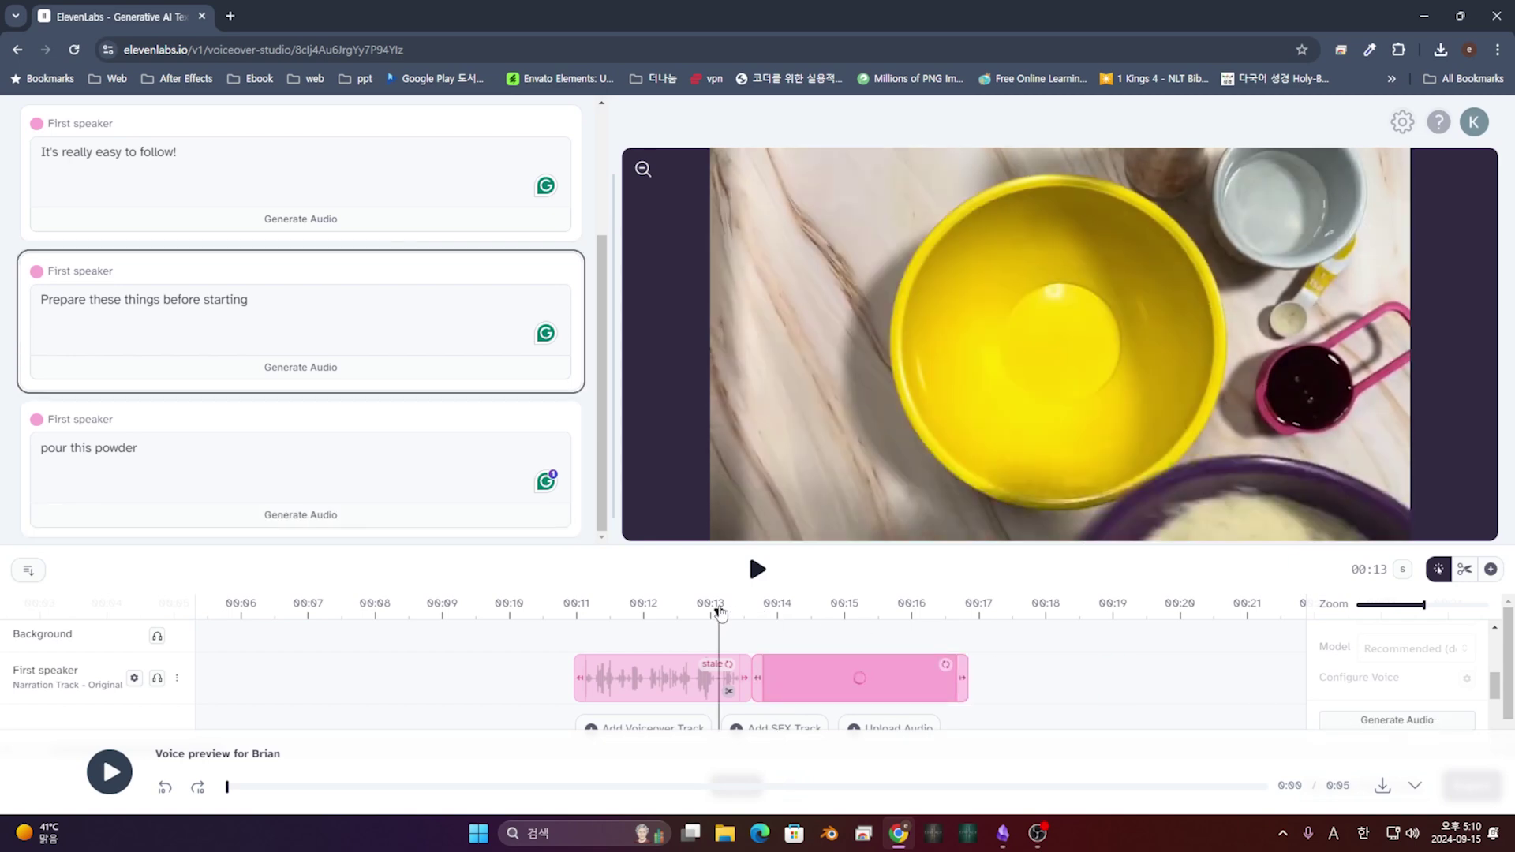
pyautogui.click(758, 569)
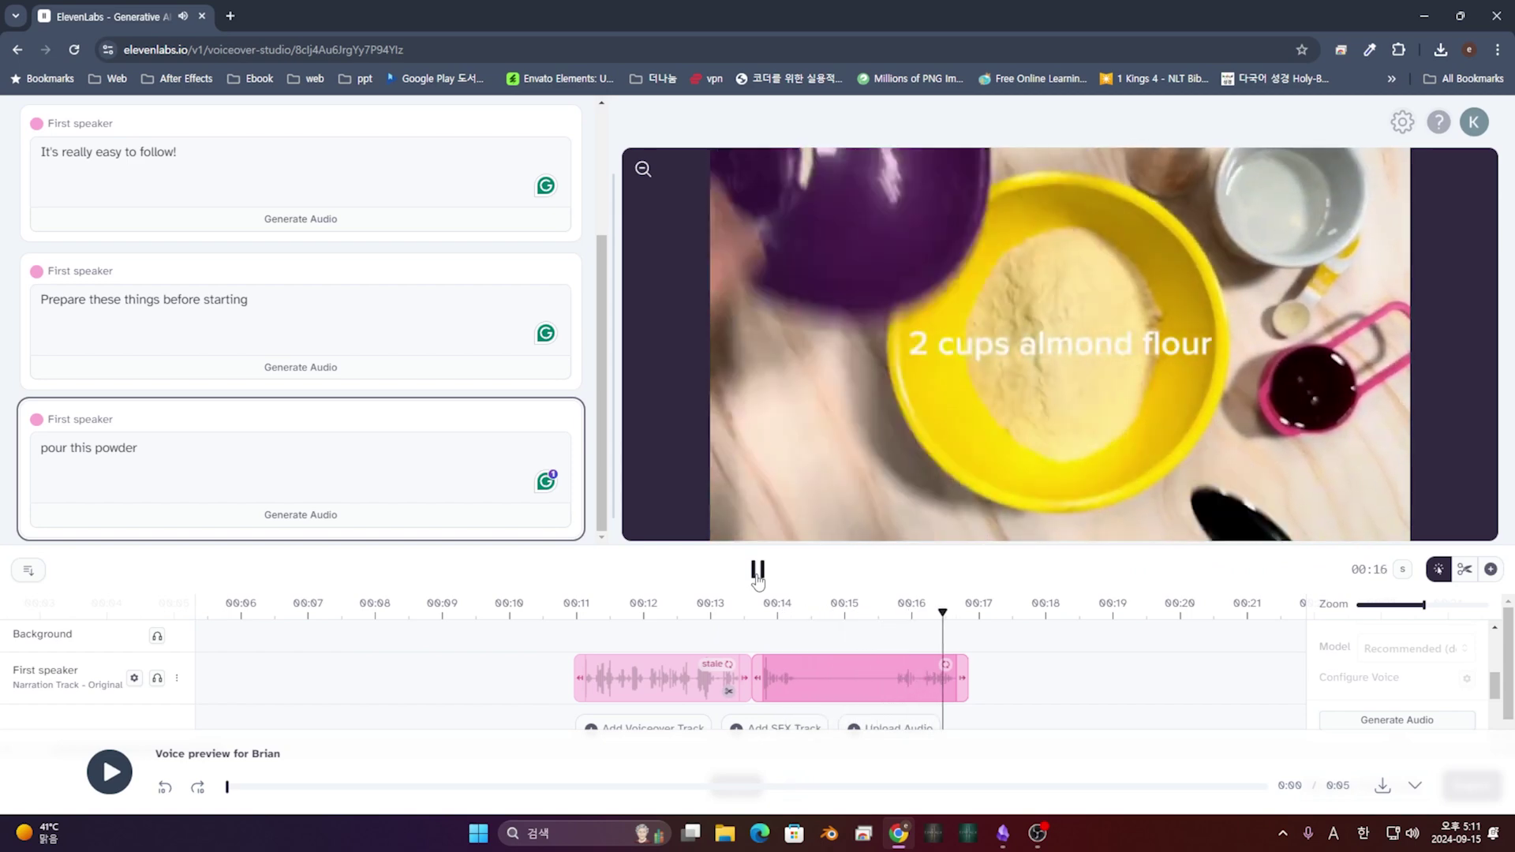
pyautogui.moveTo(991, 606); pyautogui.dragTo(970, 606)
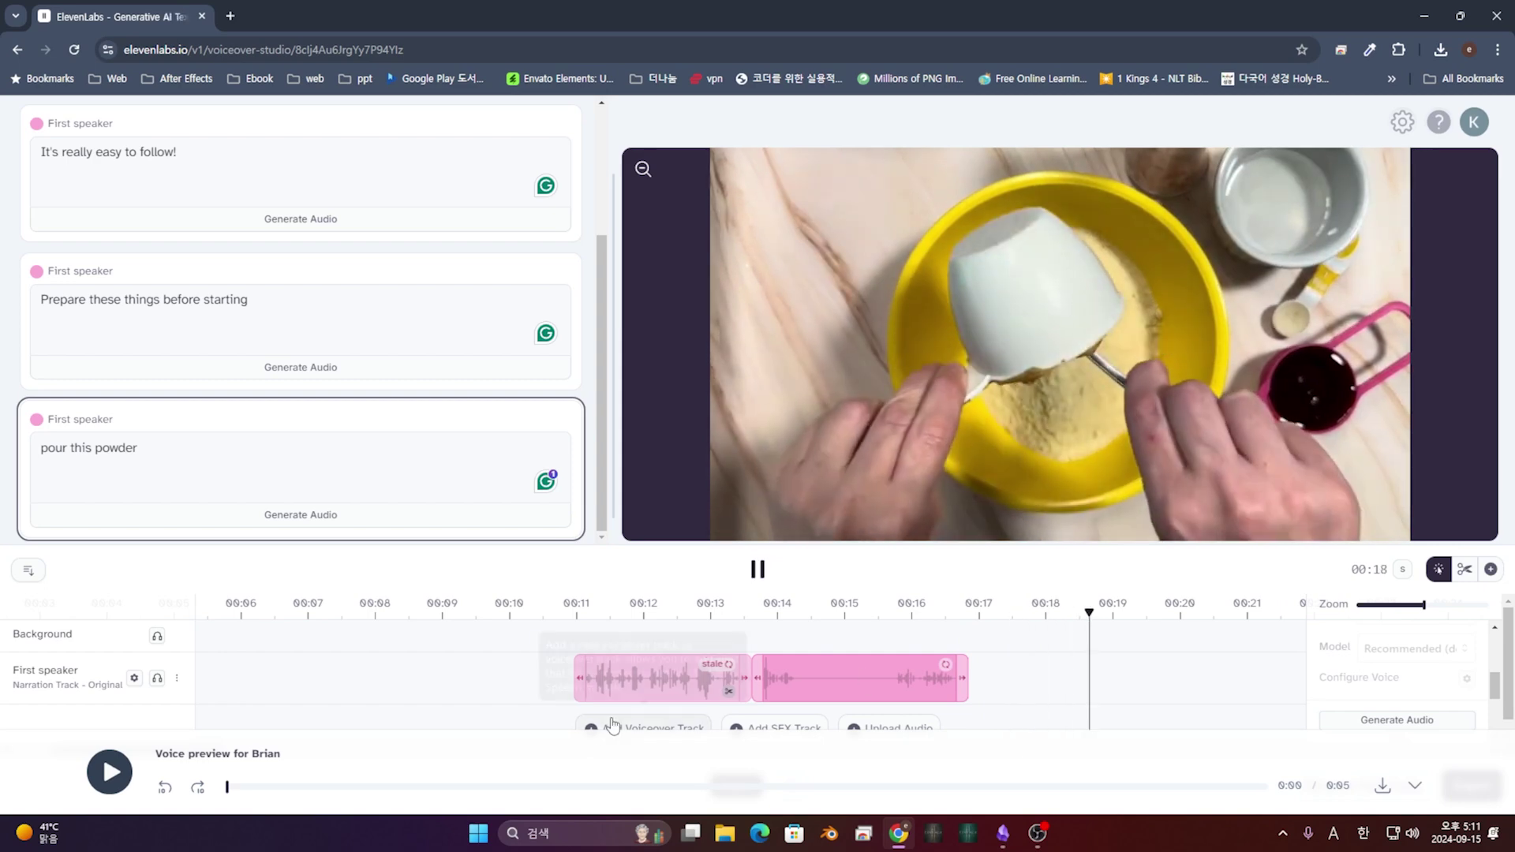
pyautogui.click(756, 570)
# Step: Record a voice dictation for the "pour this powder" clip, listen to it and generate speech-to-speech (STS) audio from it
pyautogui.scroll(-2, 1426, 659)
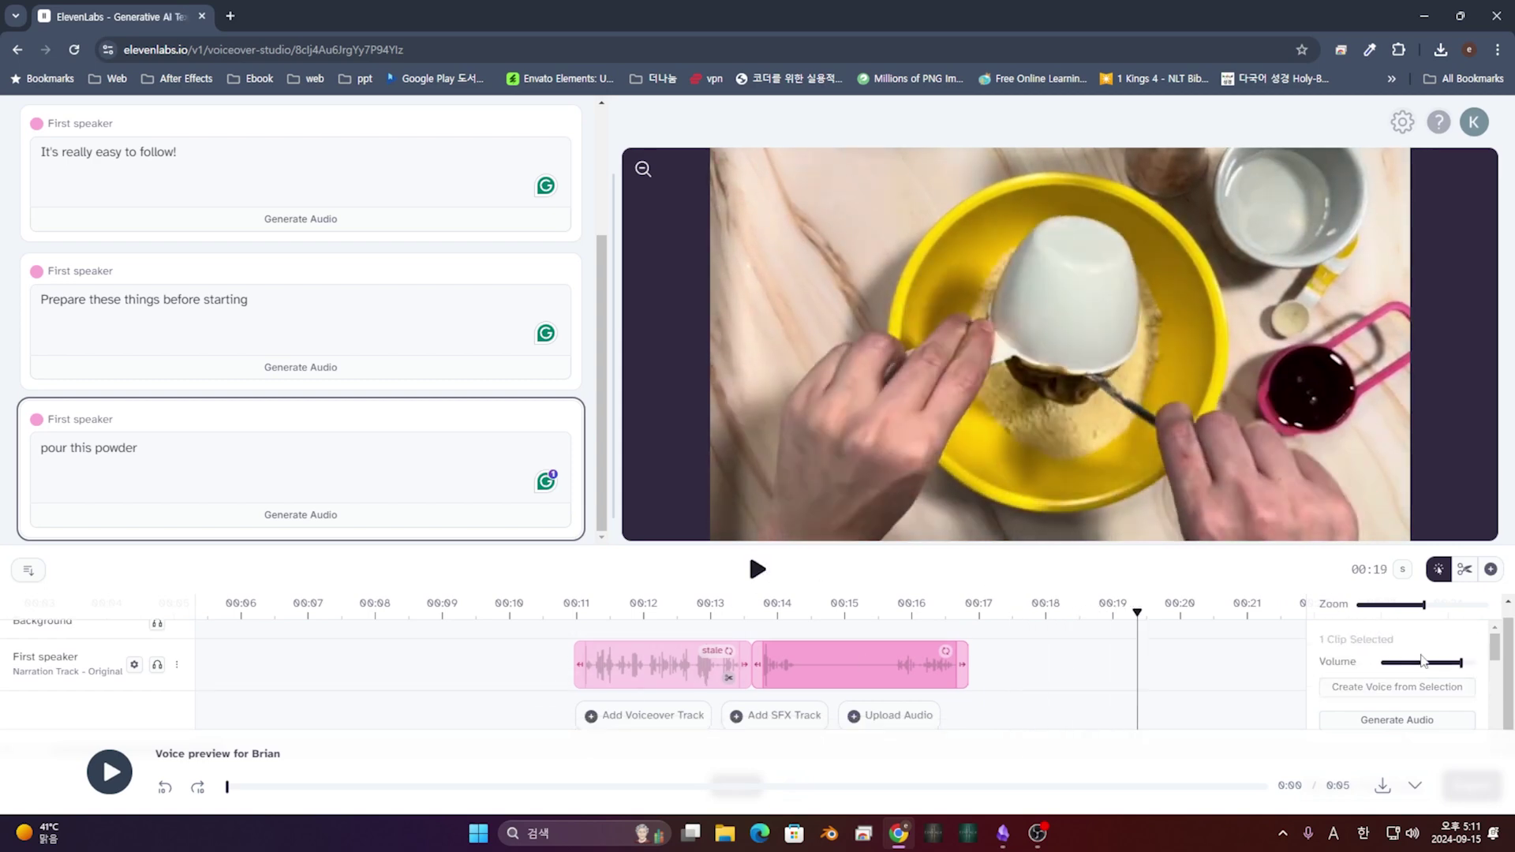
pyautogui.scroll(1, 1427, 659)
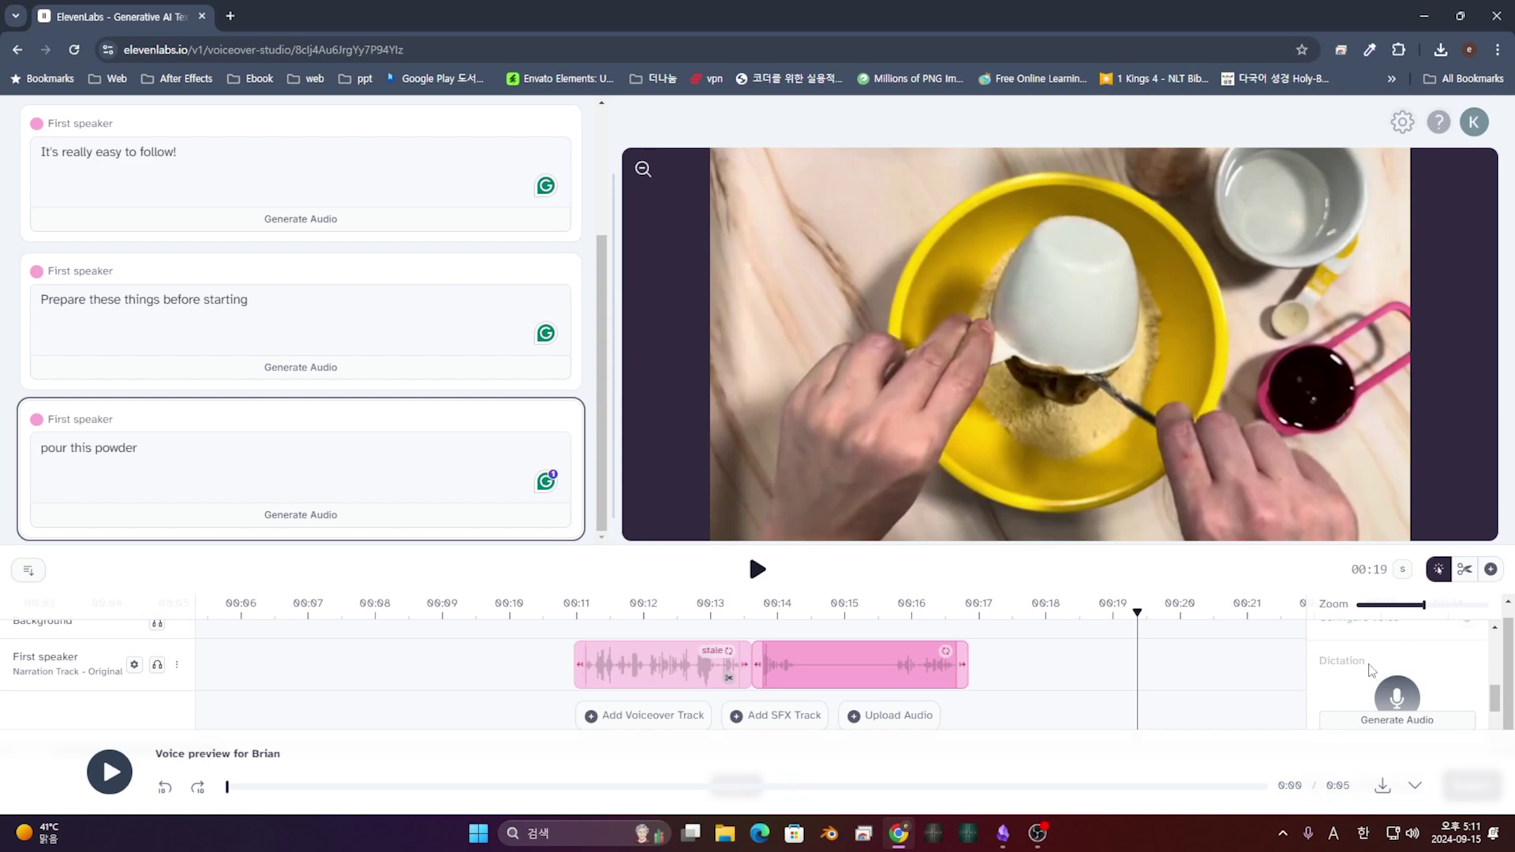
pyautogui.scroll(-1, 1380, 674)
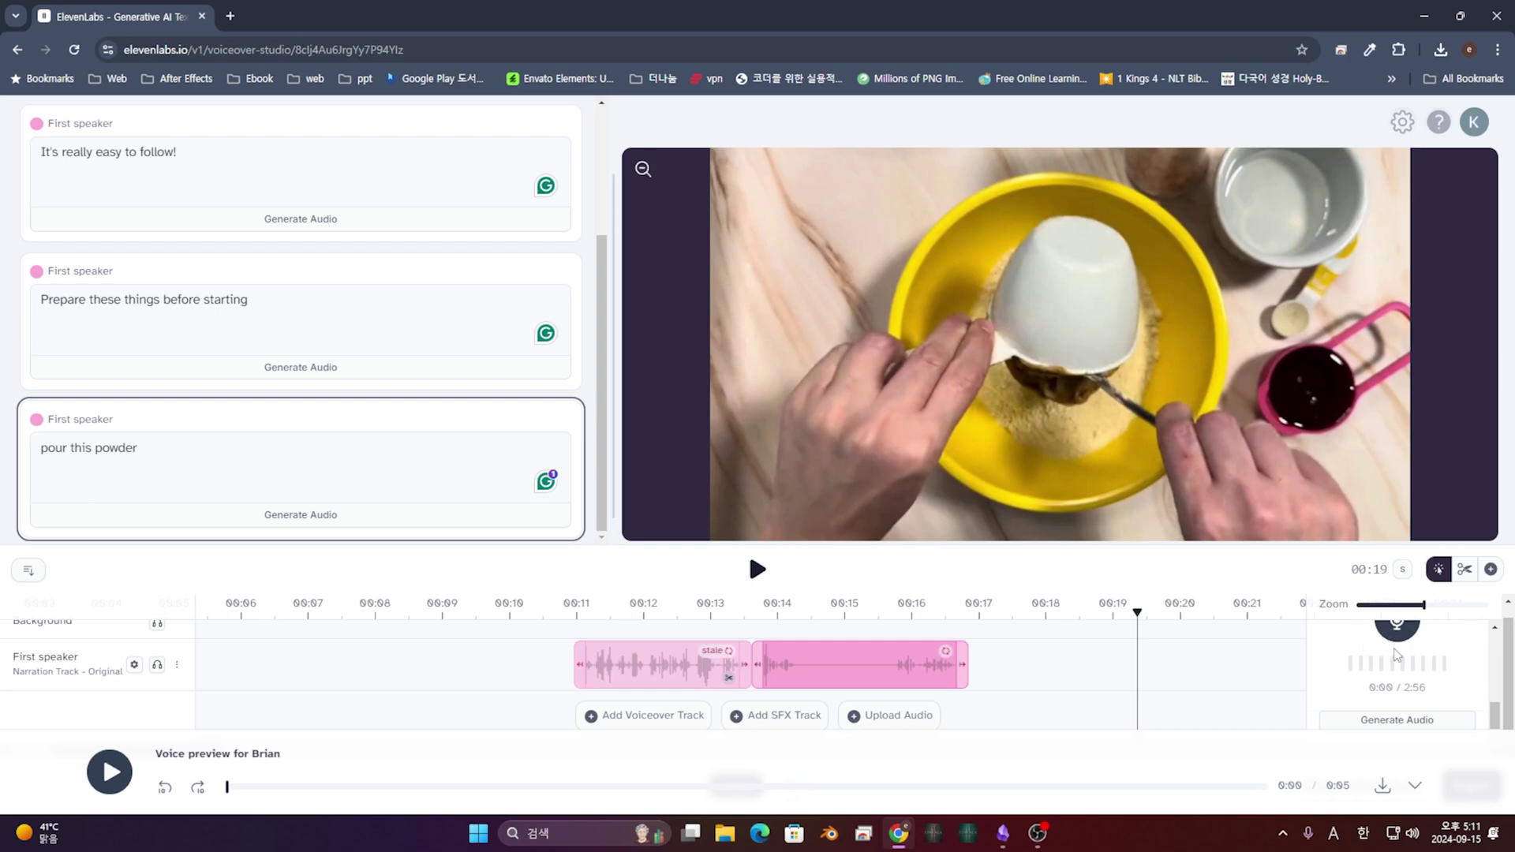
pyautogui.click(1397, 638)
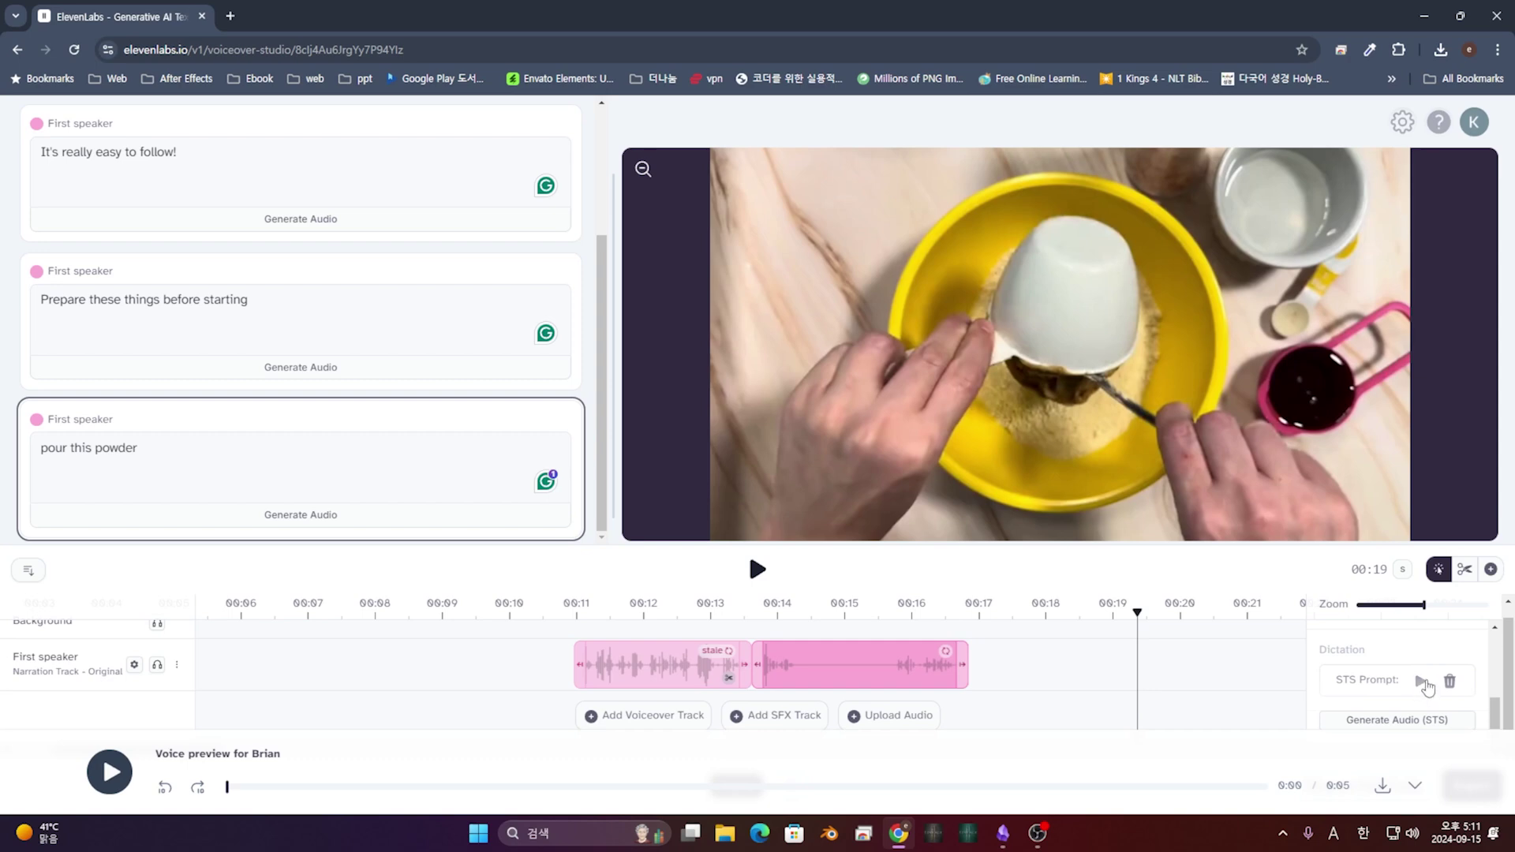
pyautogui.click(1422, 681)
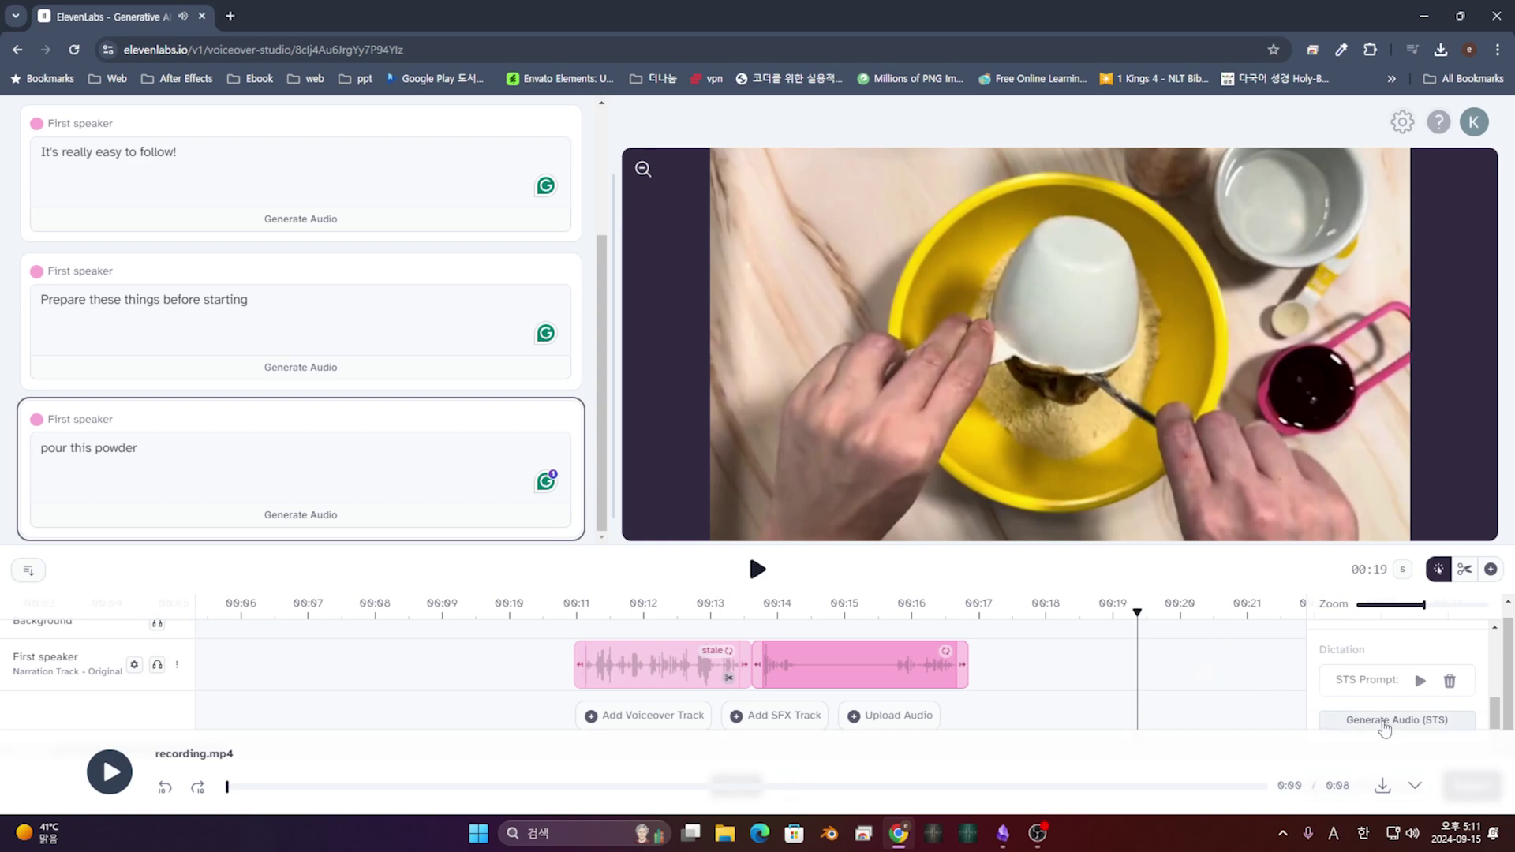
pyautogui.click(1387, 727)
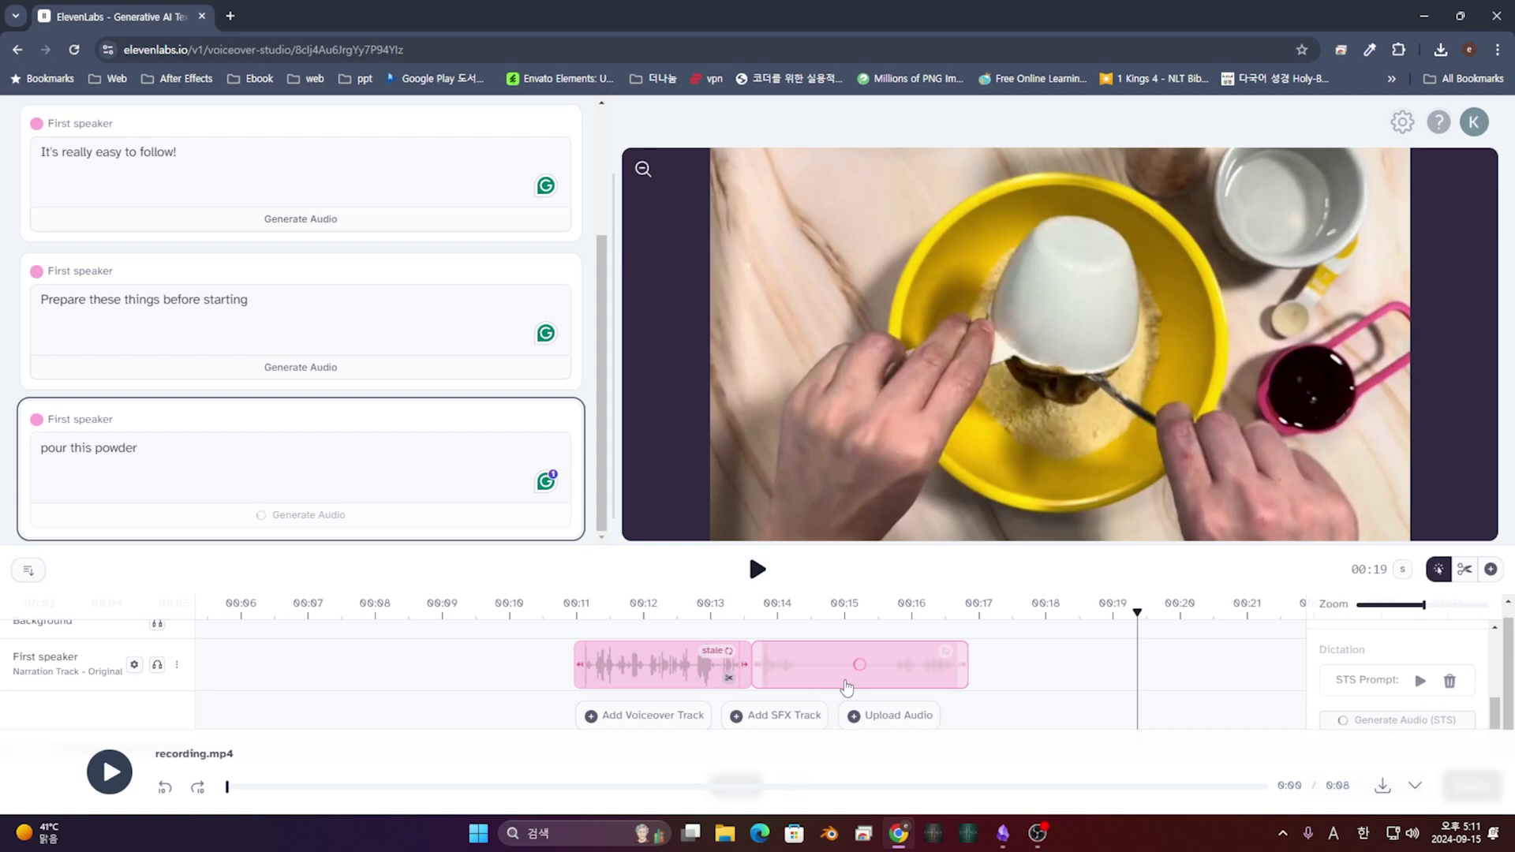
# Step: Play back the regenerated "pour this powder" clip and replay its spoken part from about 00:18
pyautogui.moveTo(920, 639); pyautogui.dragTo(783, 663)
pyautogui.press('space')
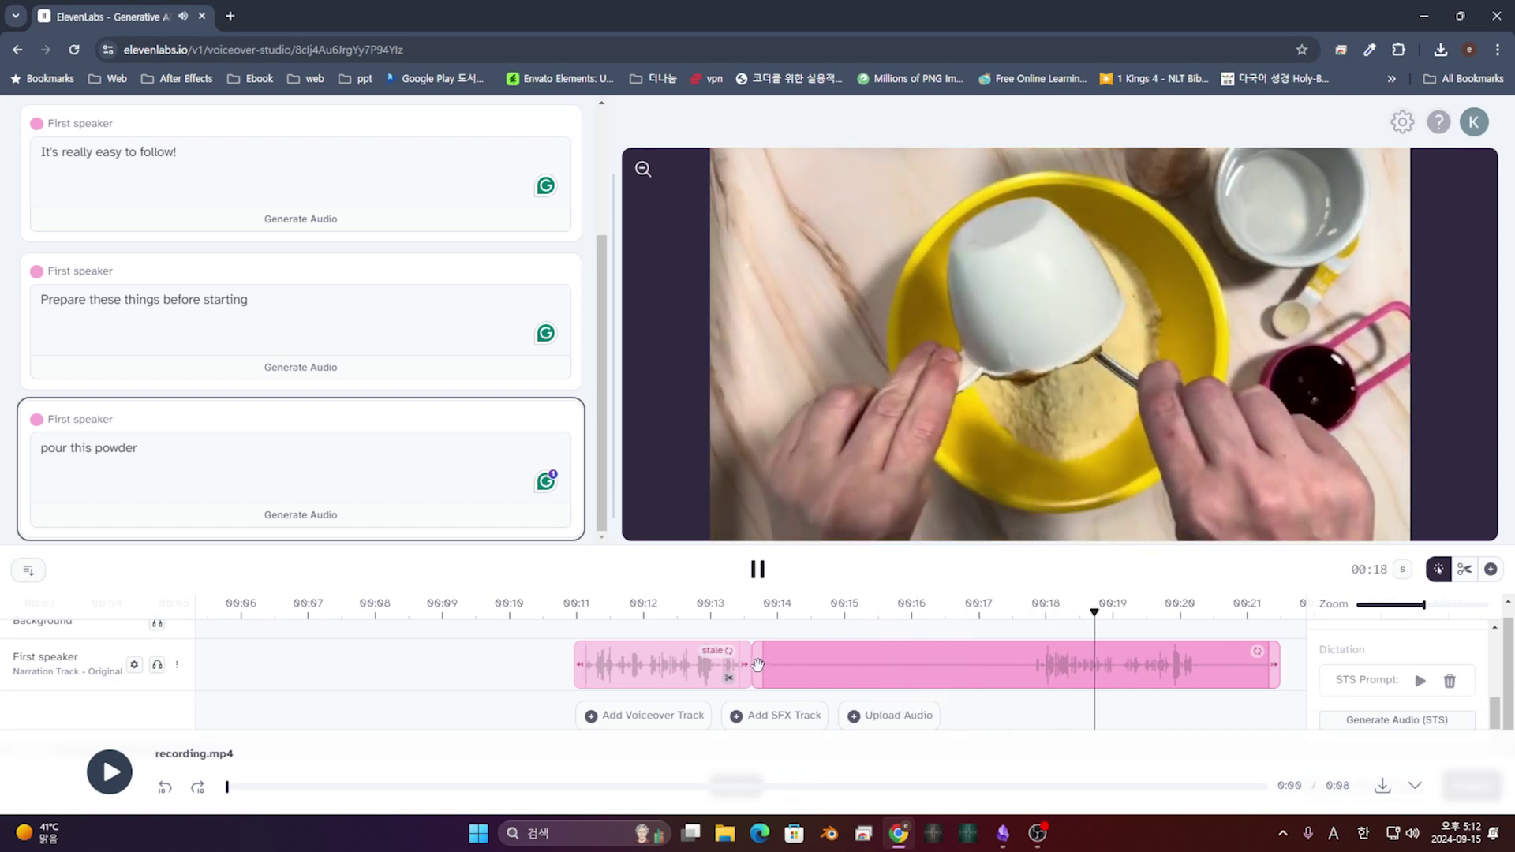
pyautogui.press('space')
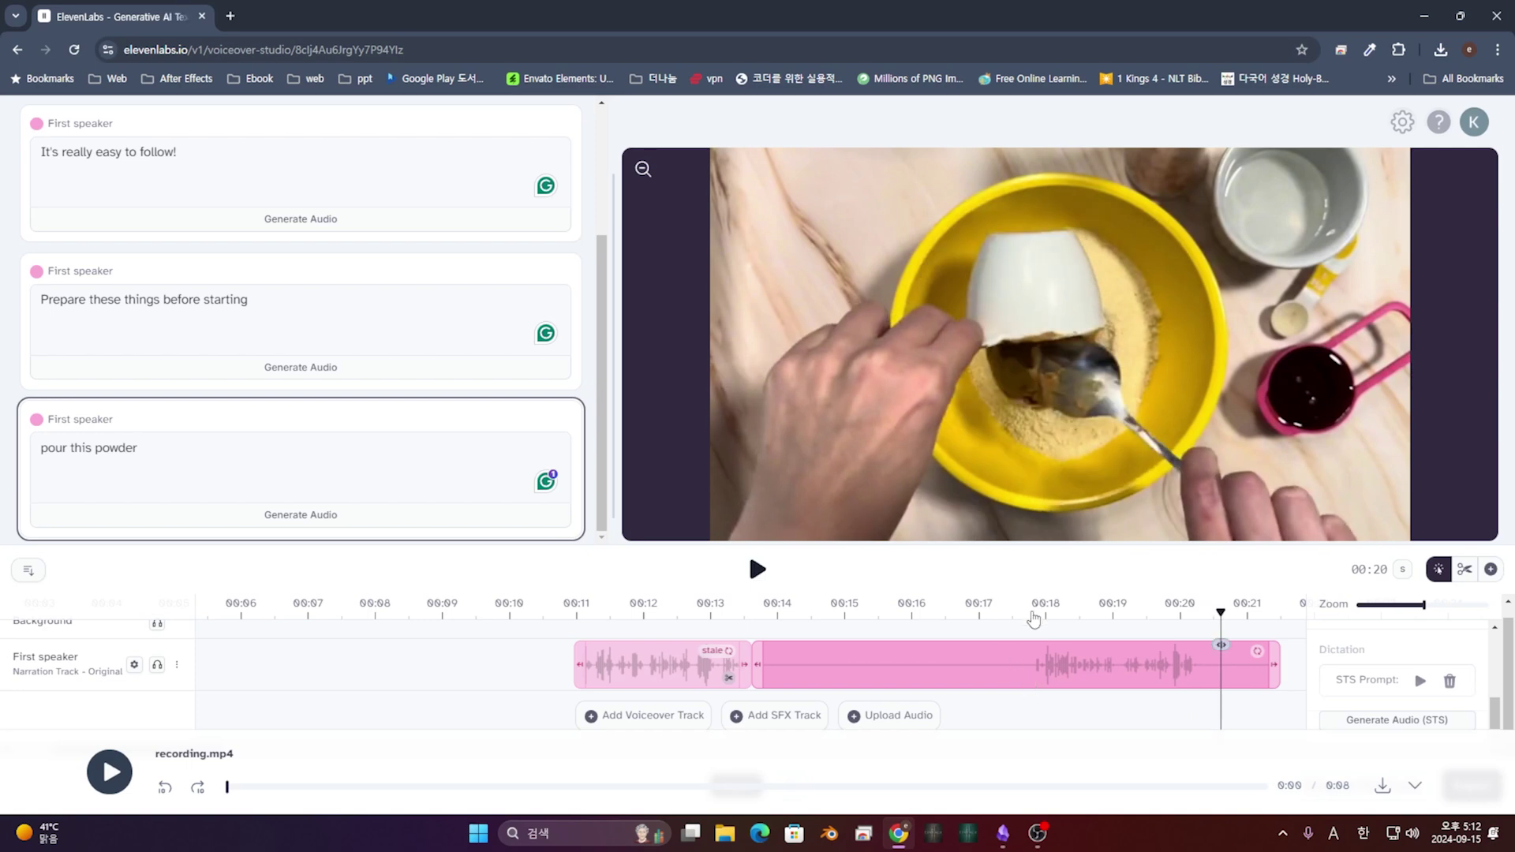
pyautogui.click(1026, 615)
pyautogui.click(762, 584)
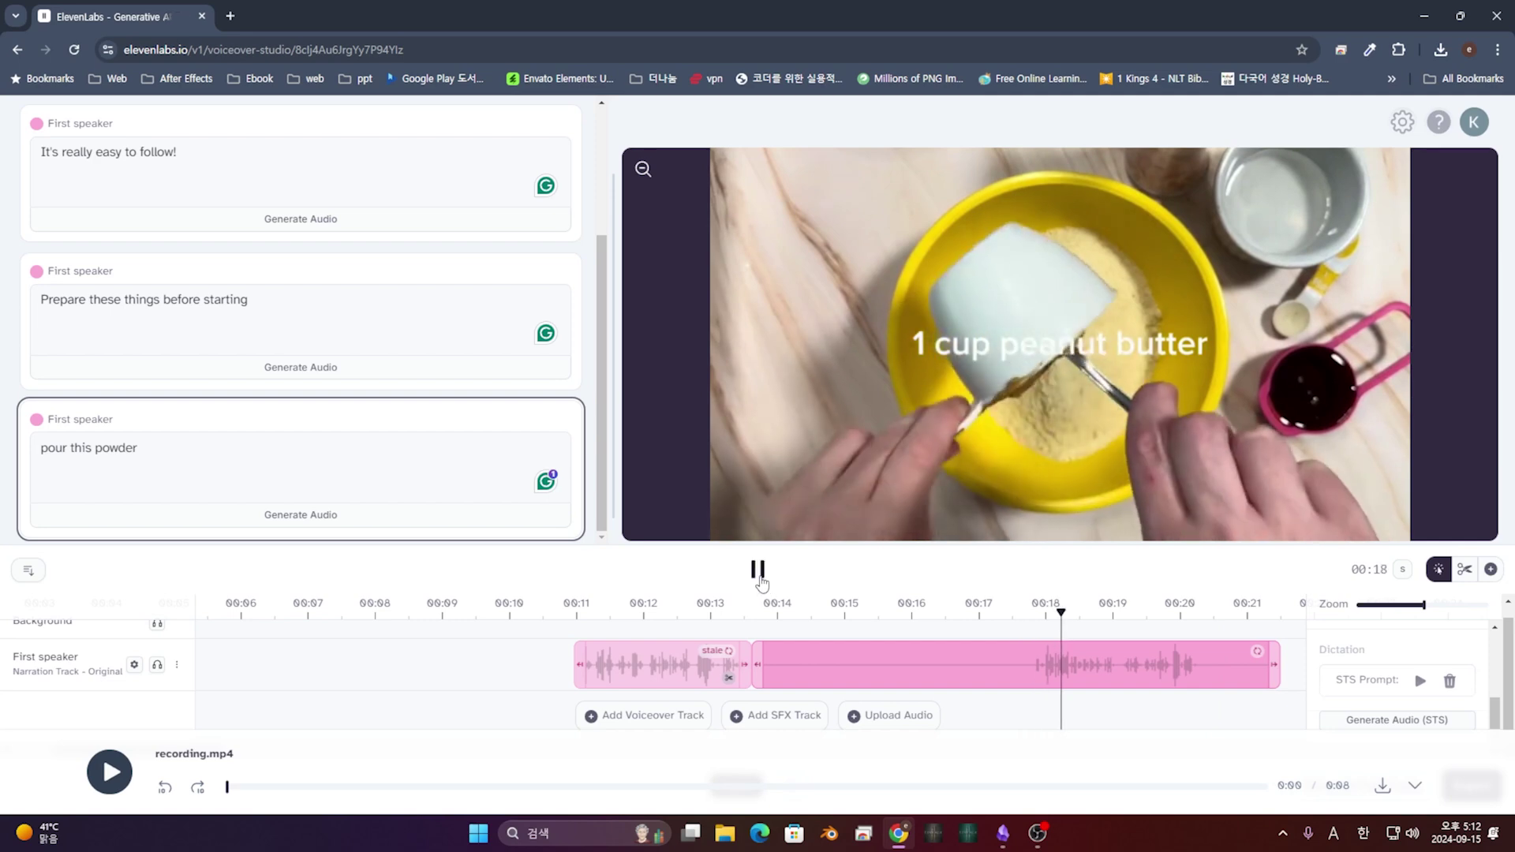
pyautogui.click(756, 582)
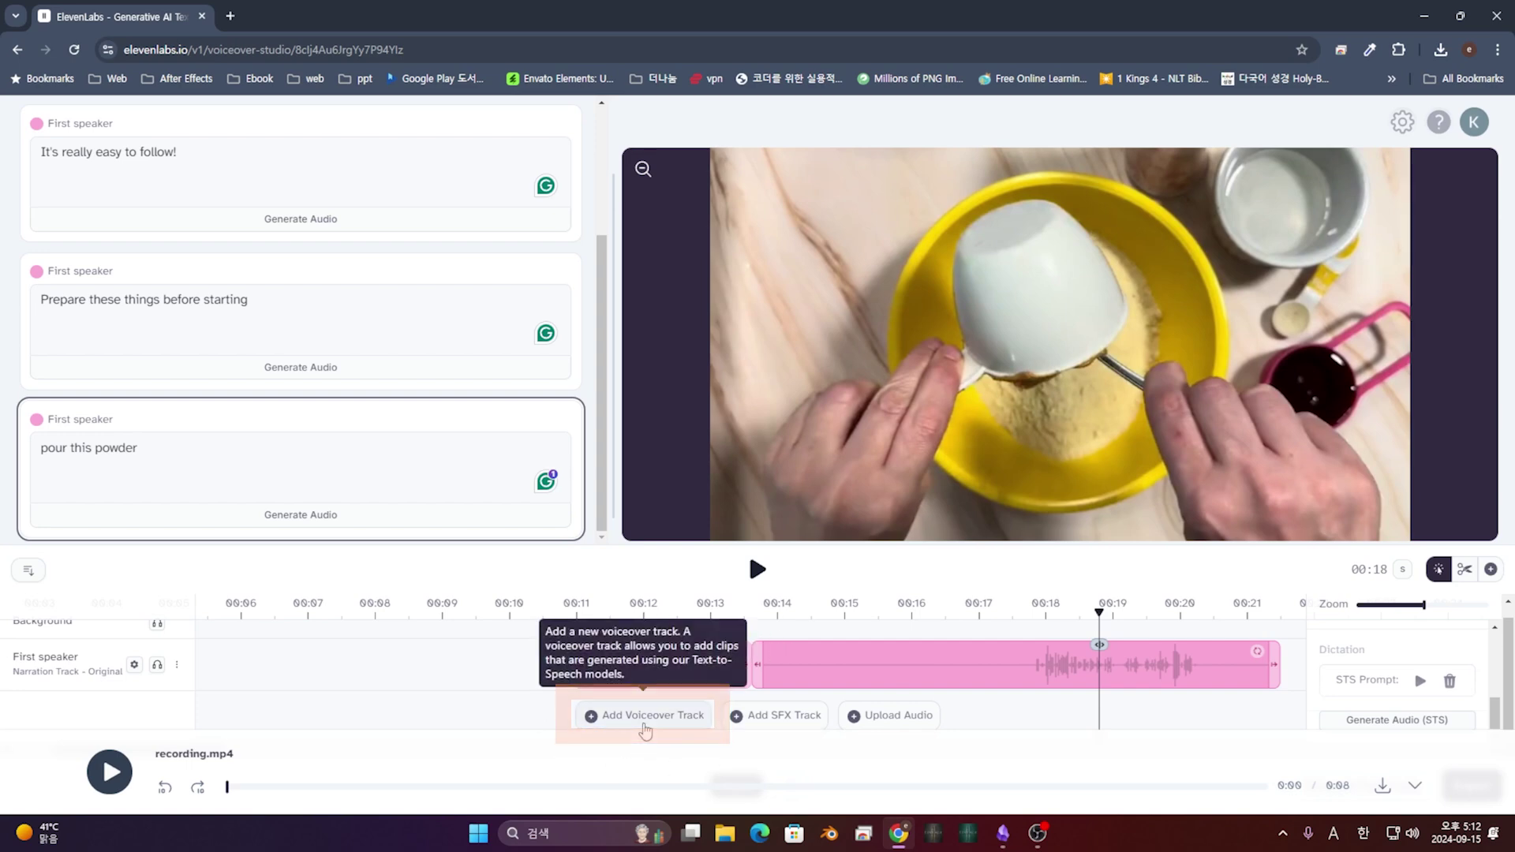
# Step: Add a new voiceover track with a clip just before 00:14, where the flour is poured, scripted "2 Cups of Almond Flour"
pyautogui.click(590, 716)
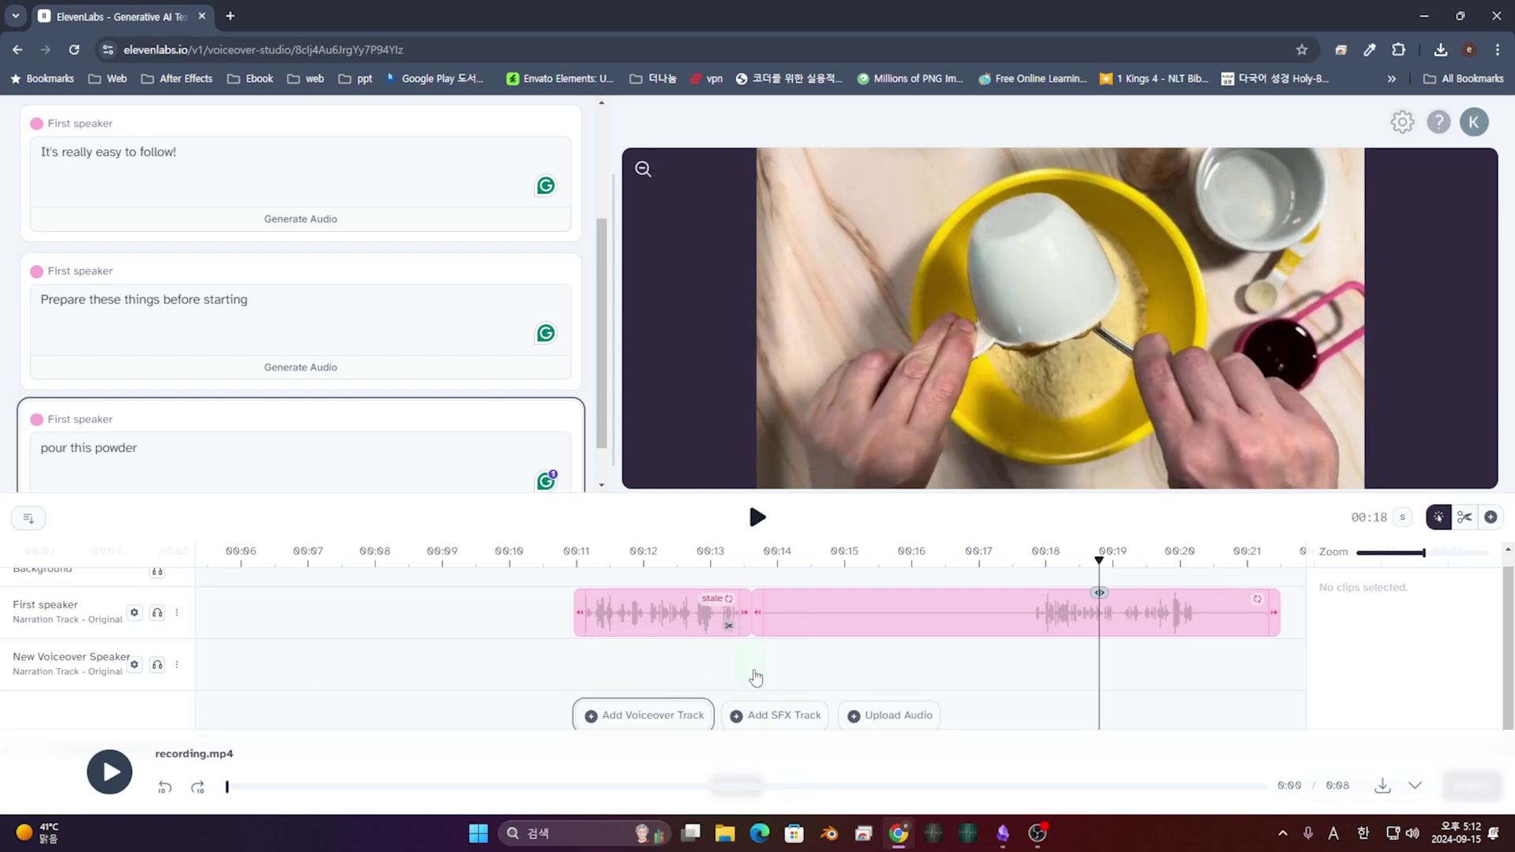
pyautogui.click(775, 674)
pyautogui.moveTo(884, 557); pyautogui.dragTo(712, 560)
pyautogui.press('space')
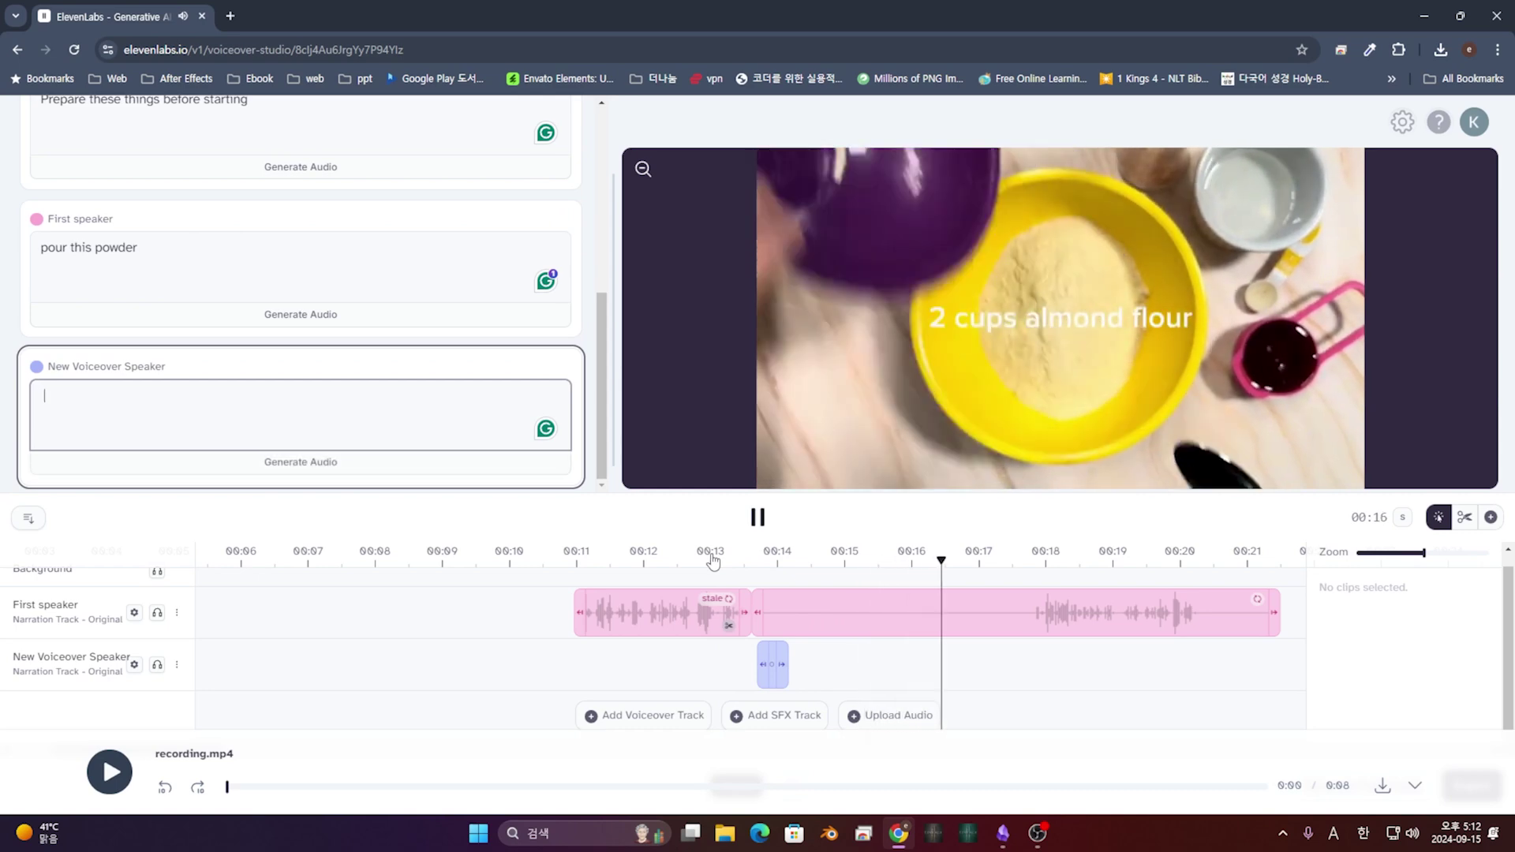
pyautogui.moveTo(868, 569); pyautogui.dragTo(908, 570)
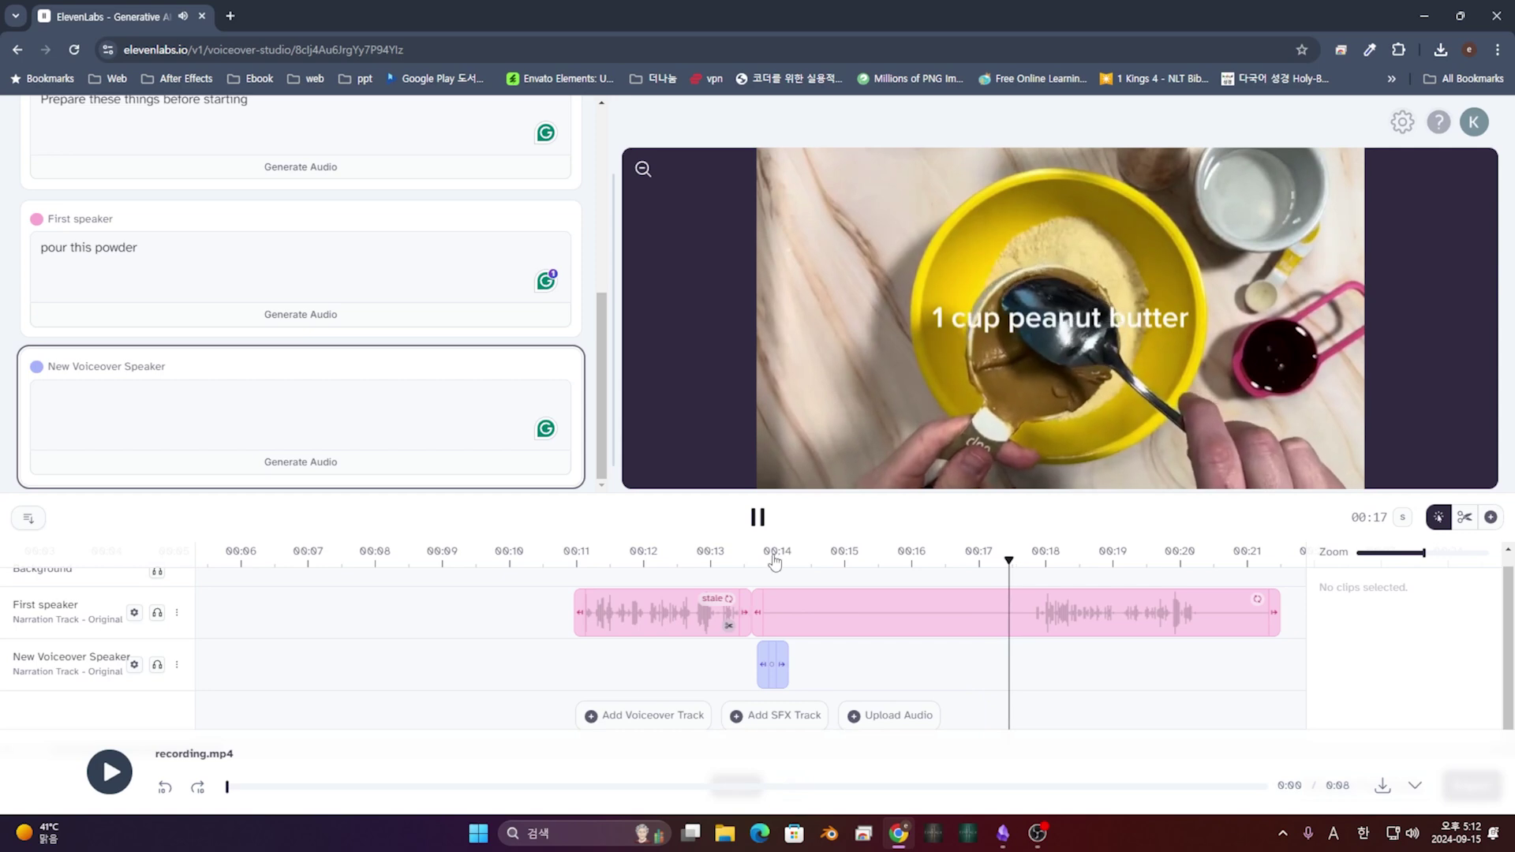
pyautogui.moveTo(789, 562); pyautogui.dragTo(778, 623)
pyautogui.press('space')
pyautogui.click(787, 562)
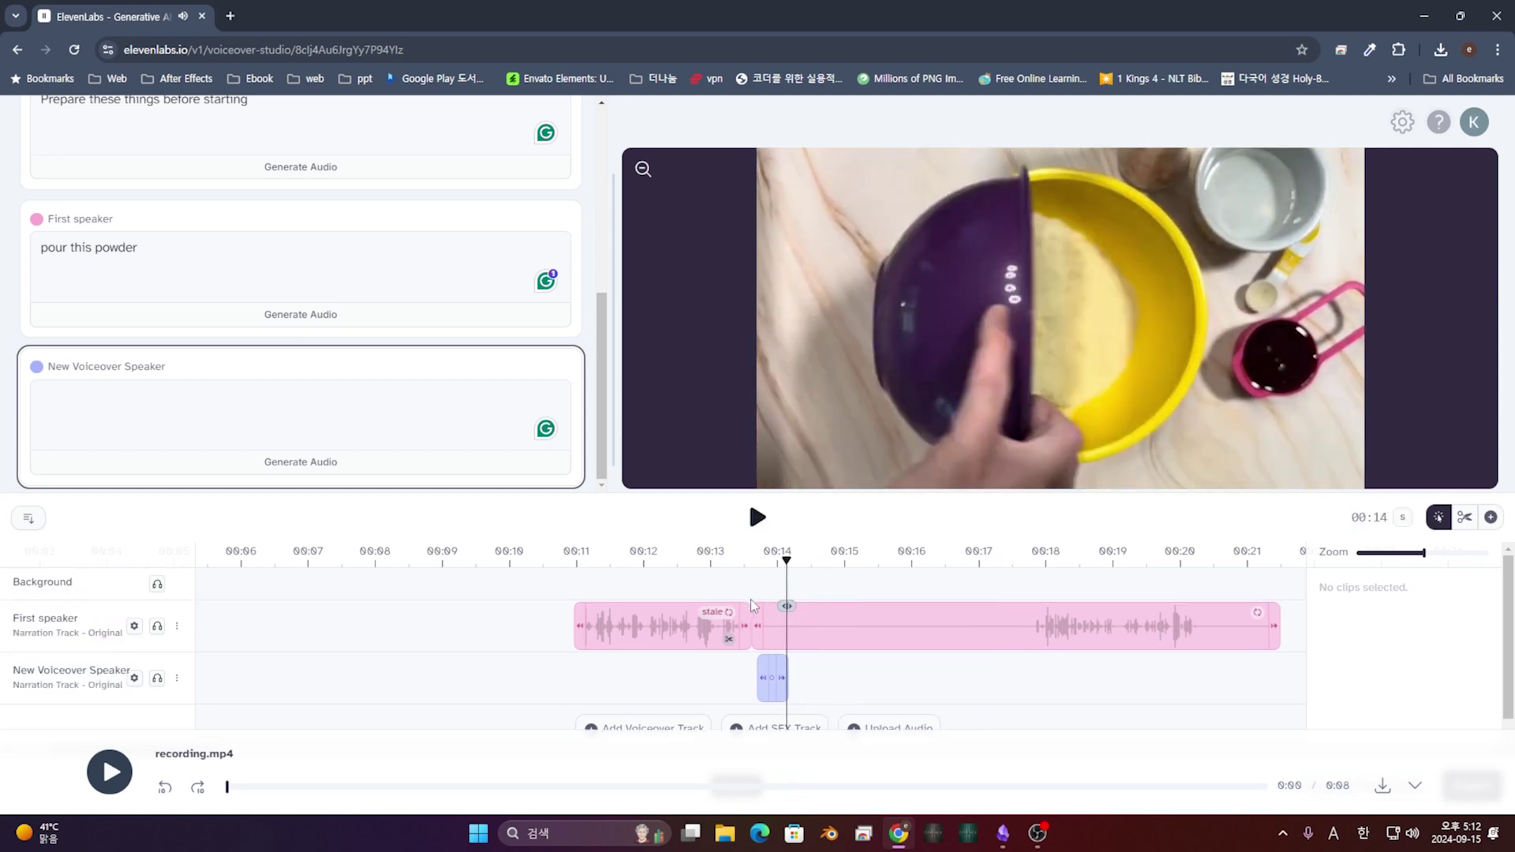
pyautogui.click(172, 392)
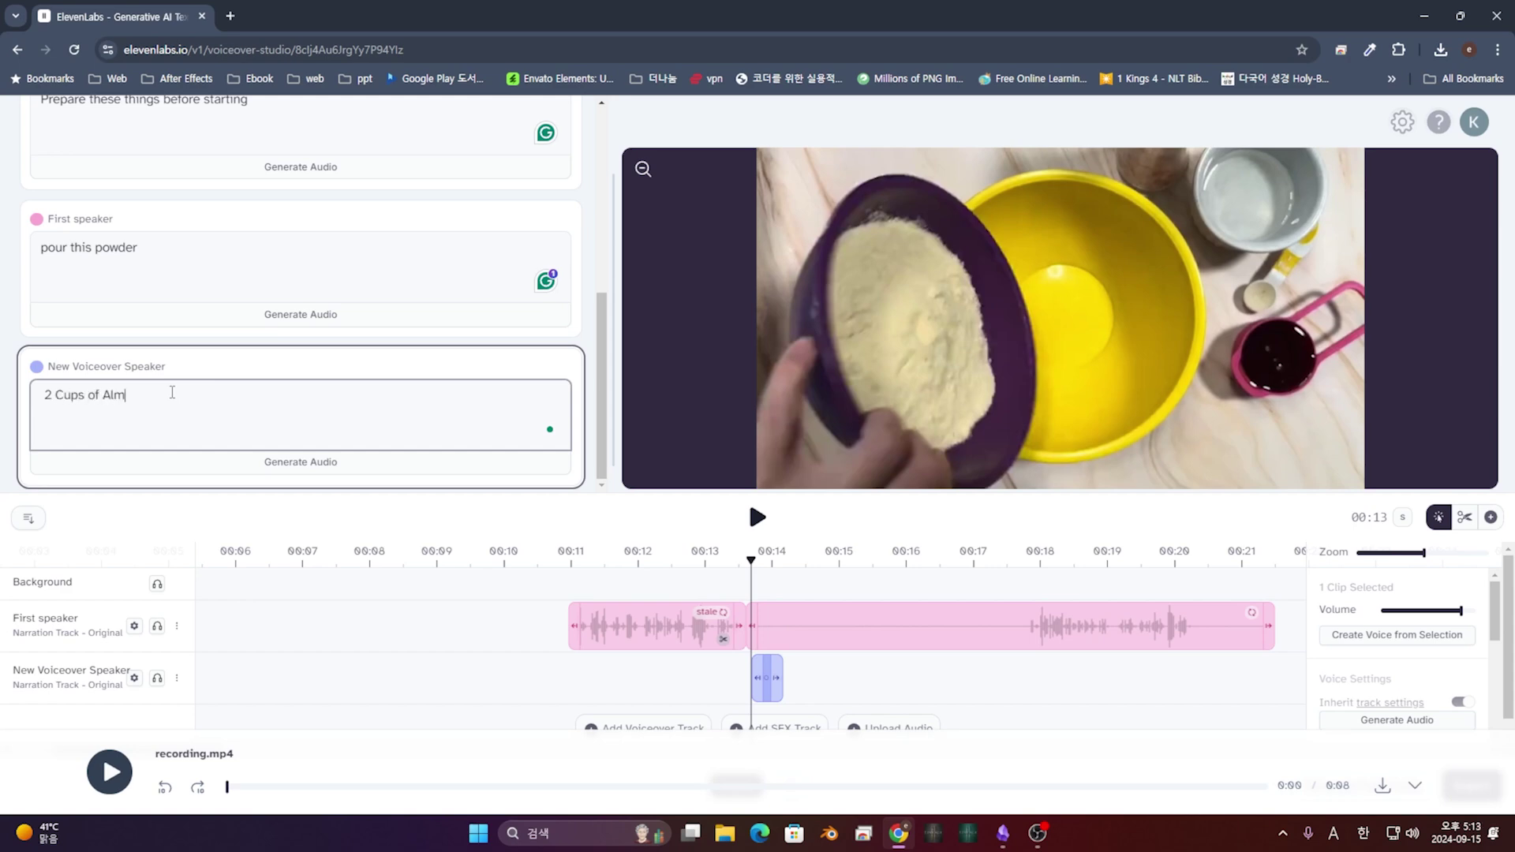
pyautogui.write('Cups of Almond Flour')
# Step: Set the new voiceover track's voice to Lily after previewing it and generate the "2 Cups of Almond Flour" clip's audio
pyautogui.scroll(-3, 1461, 653)
pyautogui.scroll(2, 1471, 656)
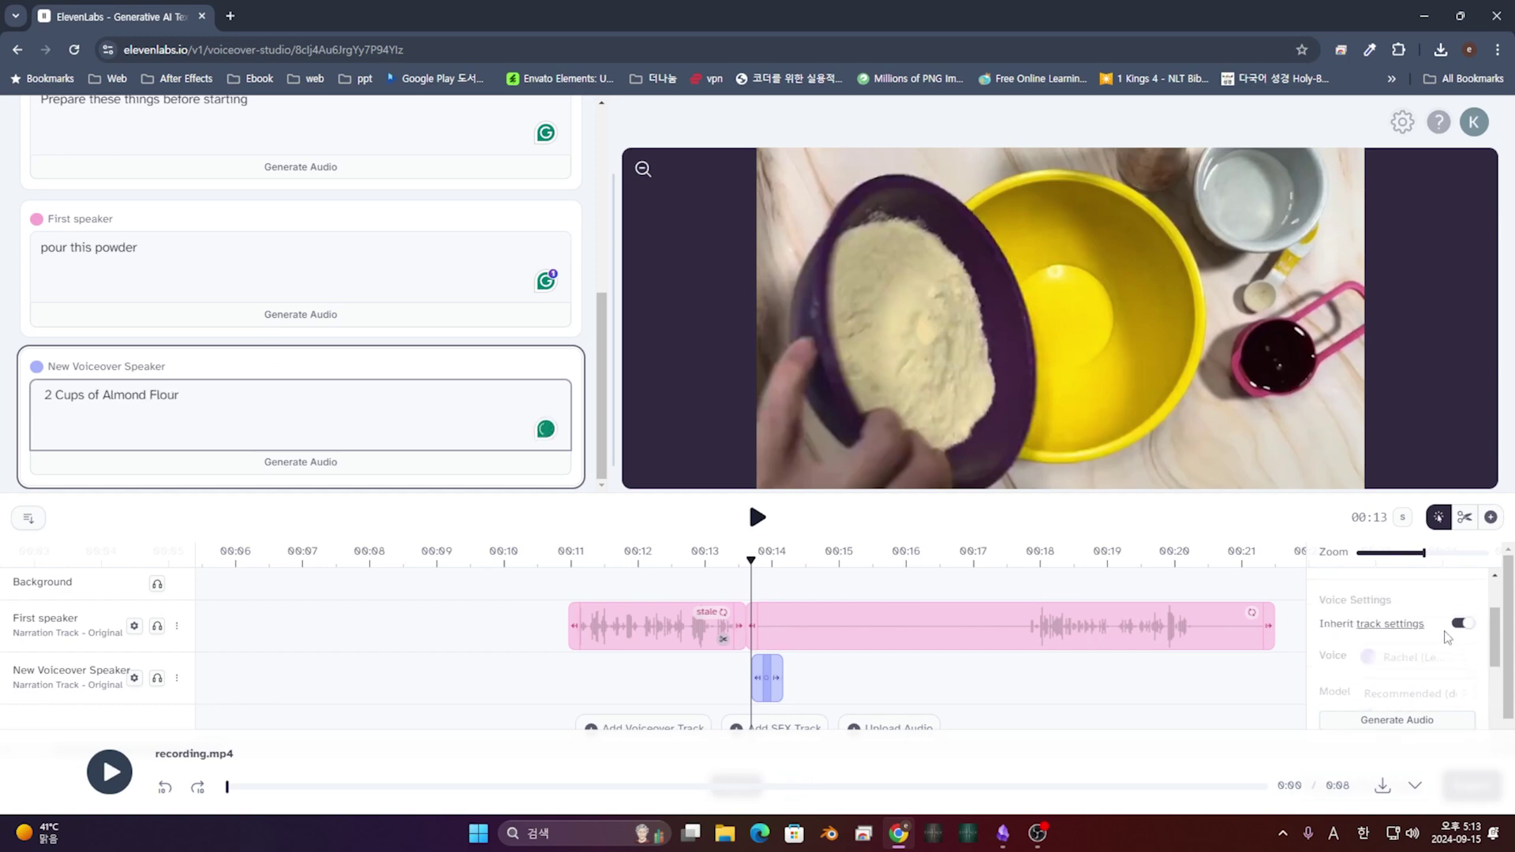
pyautogui.click(1395, 624)
pyautogui.click(830, 418)
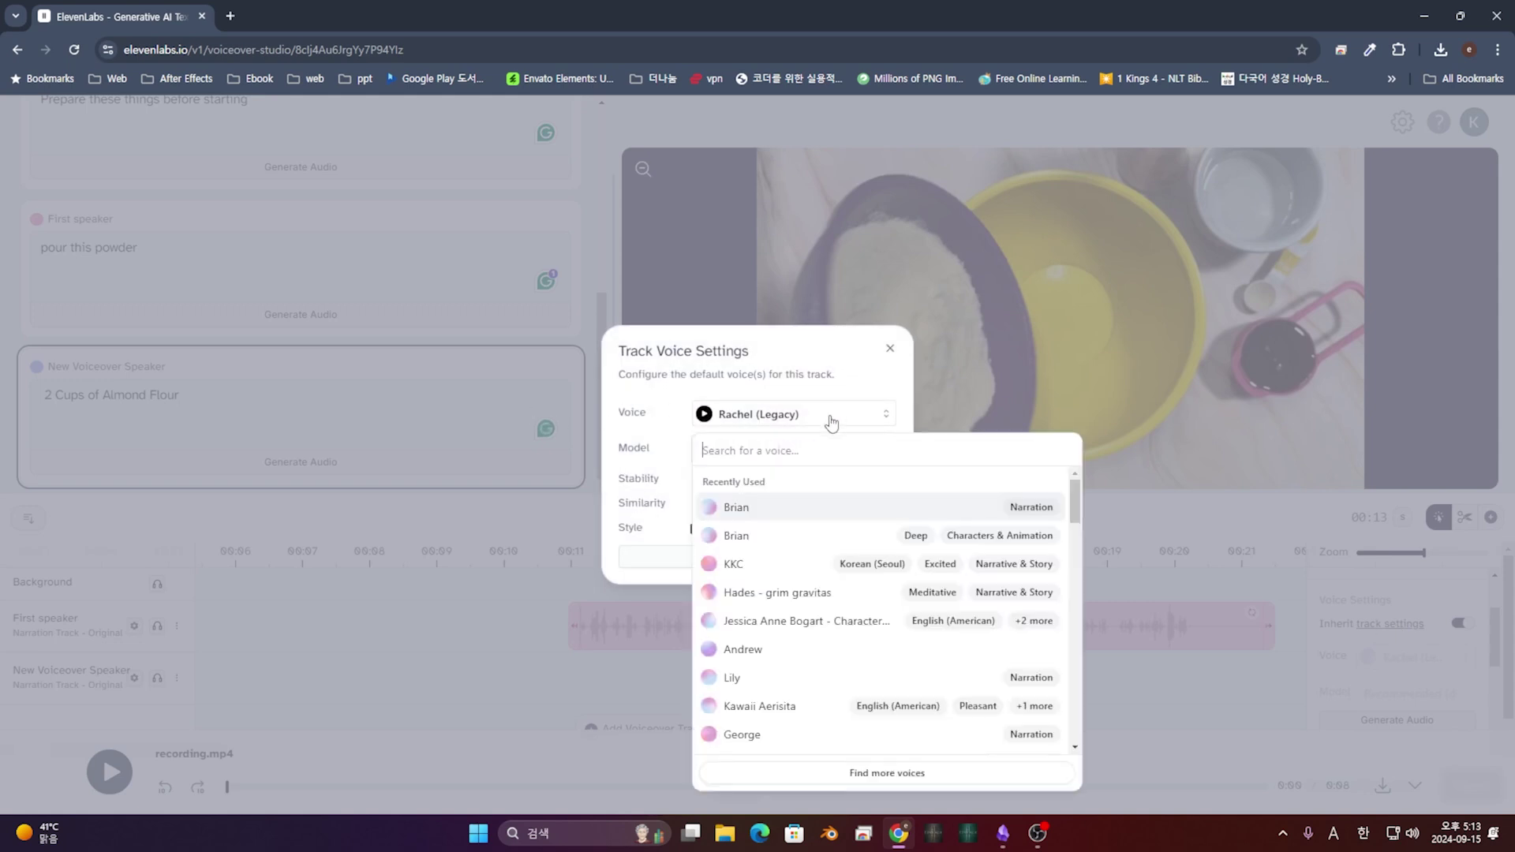
pyautogui.click(709, 679)
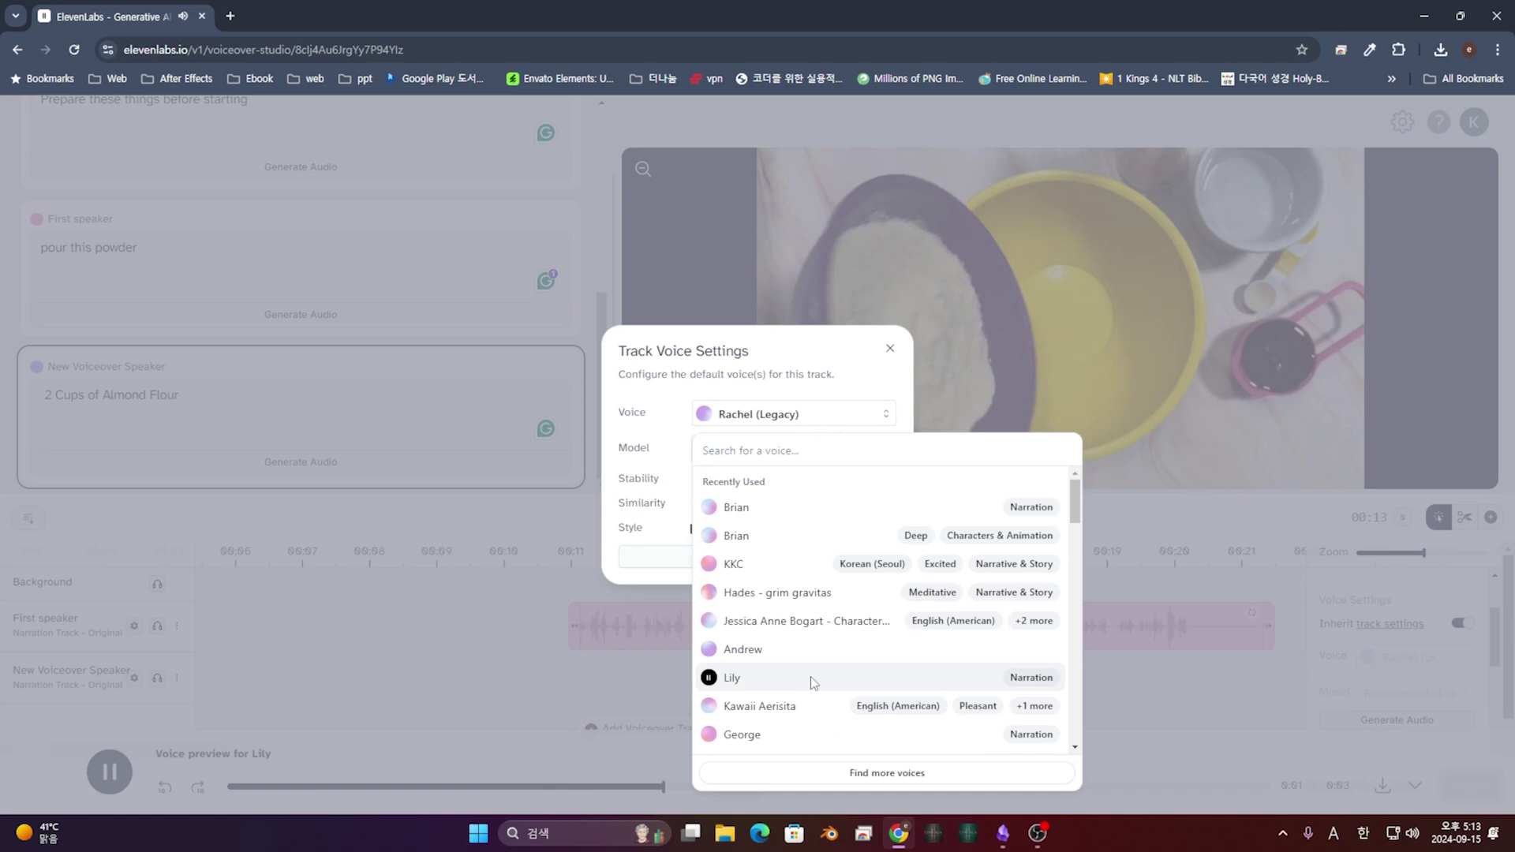
pyautogui.click(813, 679)
pyautogui.click(890, 348)
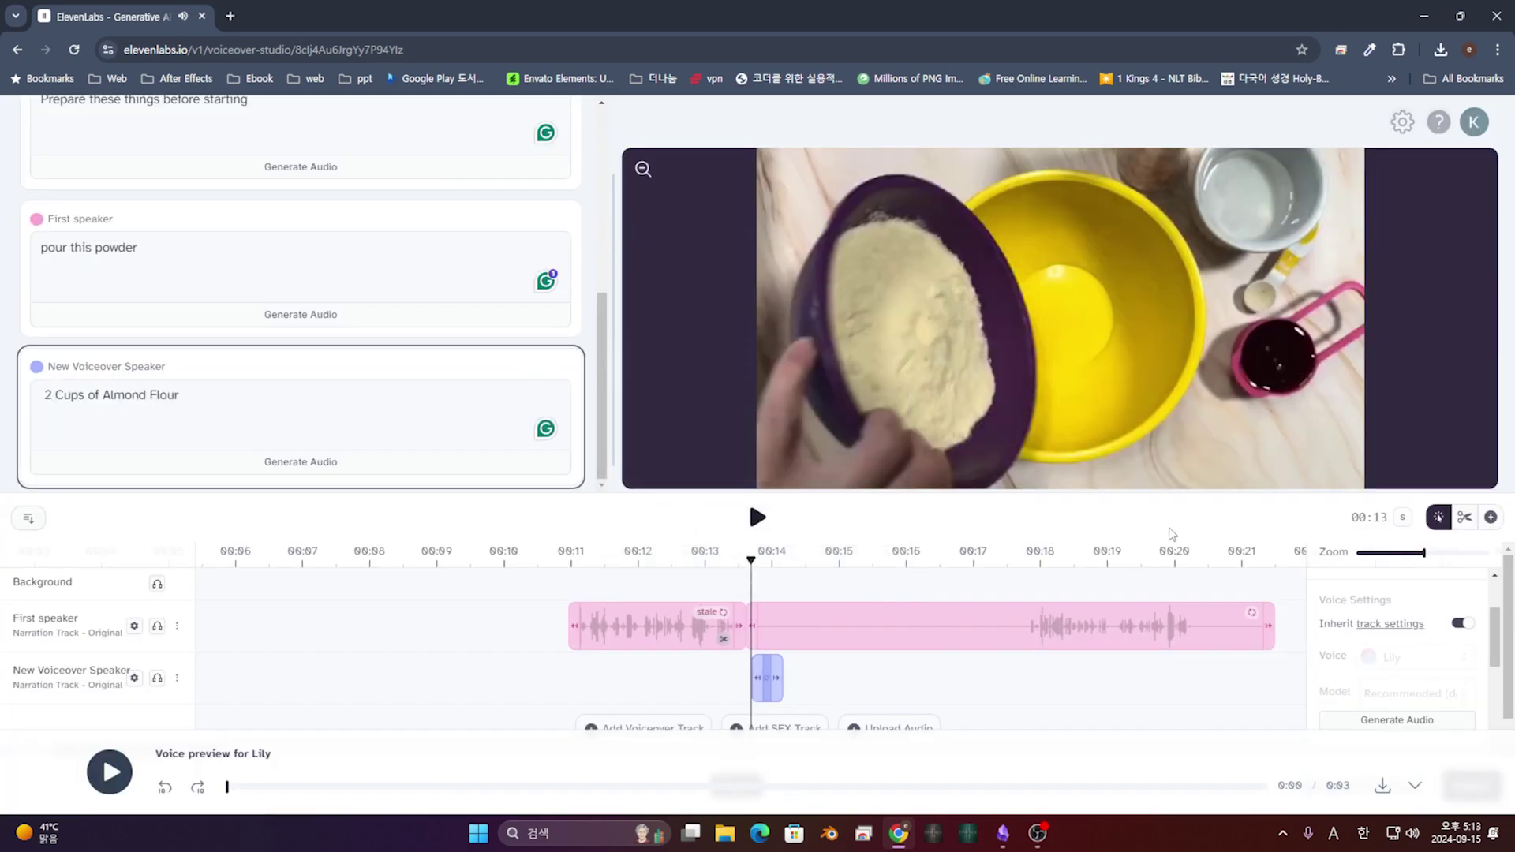
pyautogui.click(1408, 721)
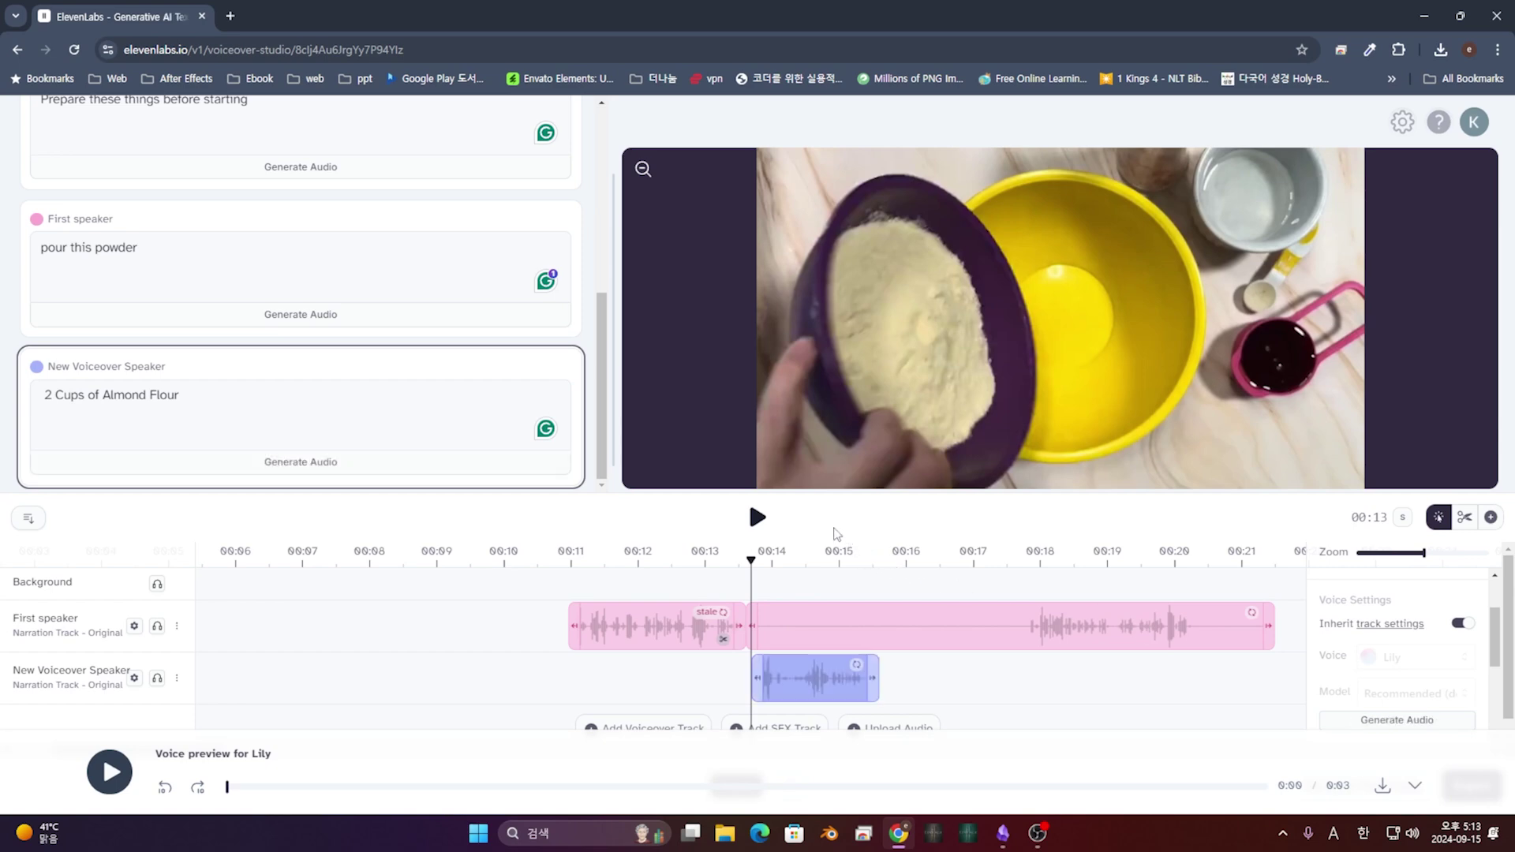
# Step: Move the "2 Cups of Almond Flour" clip to start at about 00:15, playing the section before and after the move
pyautogui.click(752, 522)
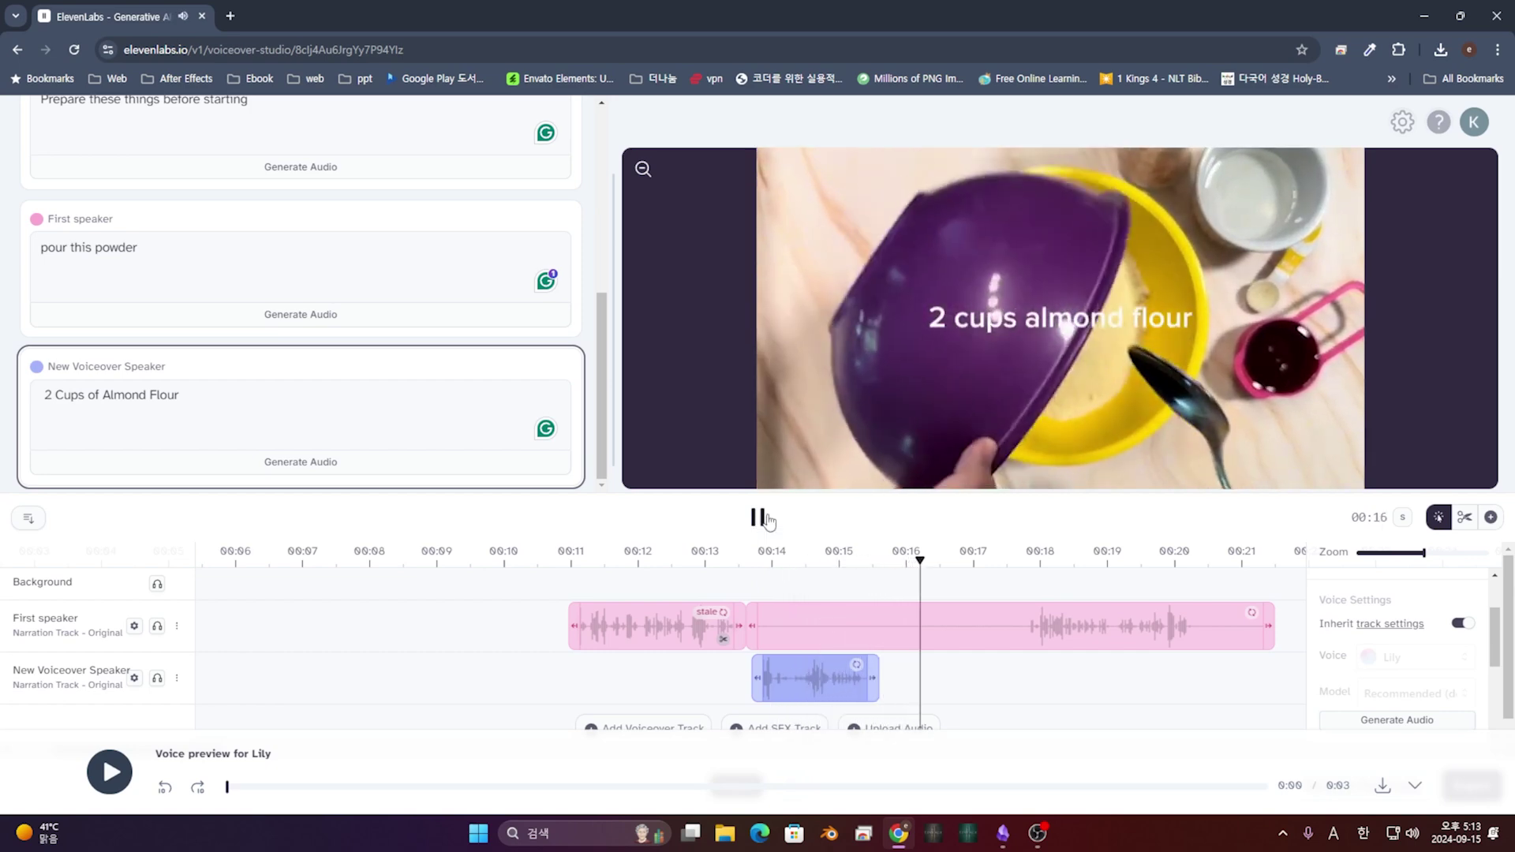
pyautogui.click(772, 526)
pyautogui.moveTo(847, 677); pyautogui.dragTo(925, 678)
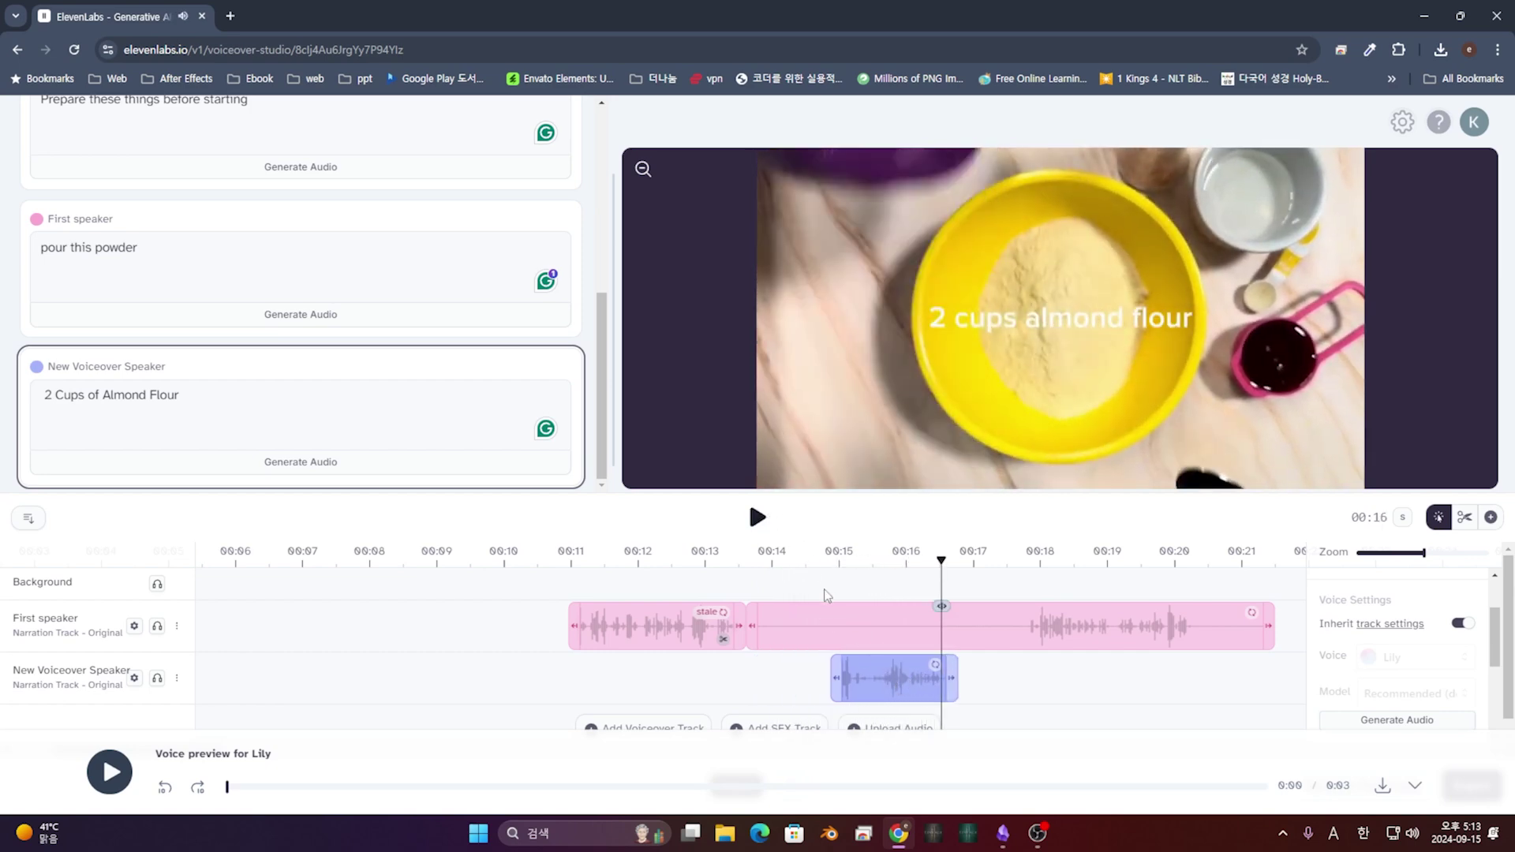
pyautogui.click(830, 604)
pyautogui.click(759, 518)
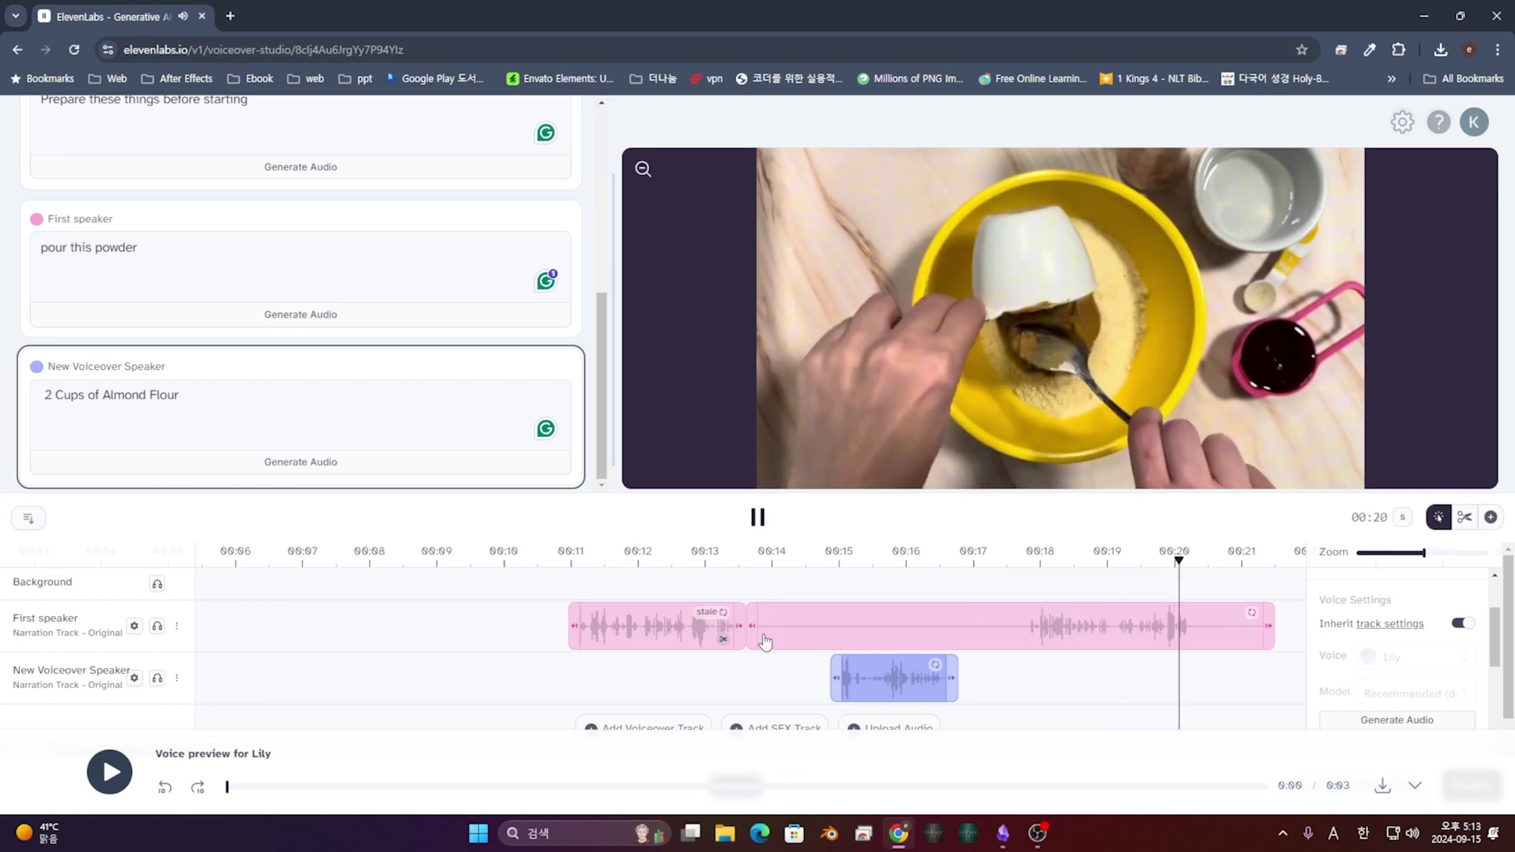
pyautogui.click(758, 517)
# Step: Trim the silent beginning off the "pour this powder" clip, place it to start at about 00:17 and check the playback
pyautogui.click(1464, 517)
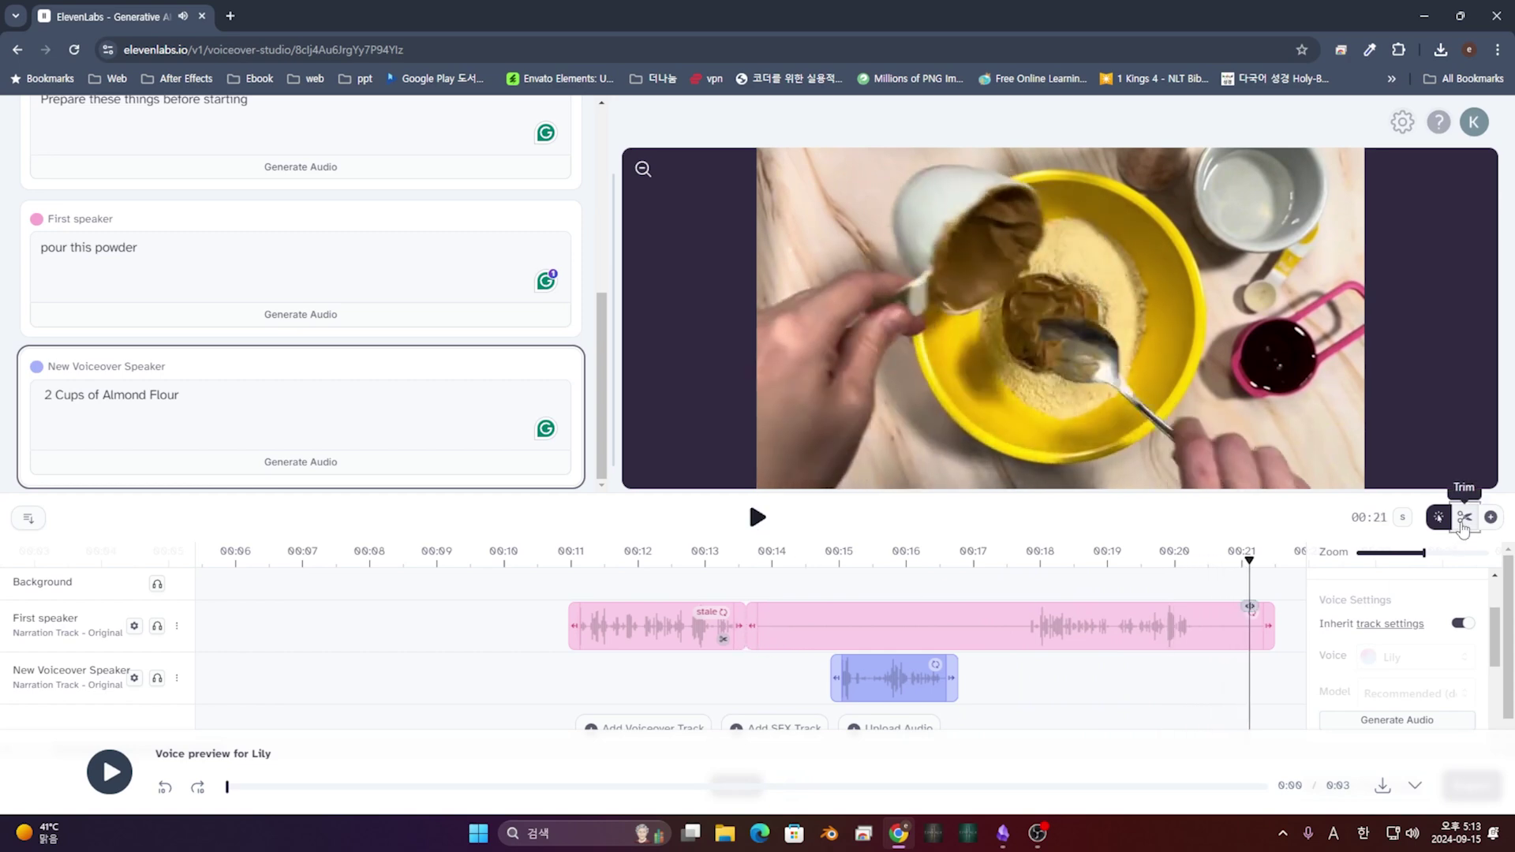
pyautogui.moveTo(750, 626); pyautogui.dragTo(1061, 623)
pyautogui.click(1439, 517)
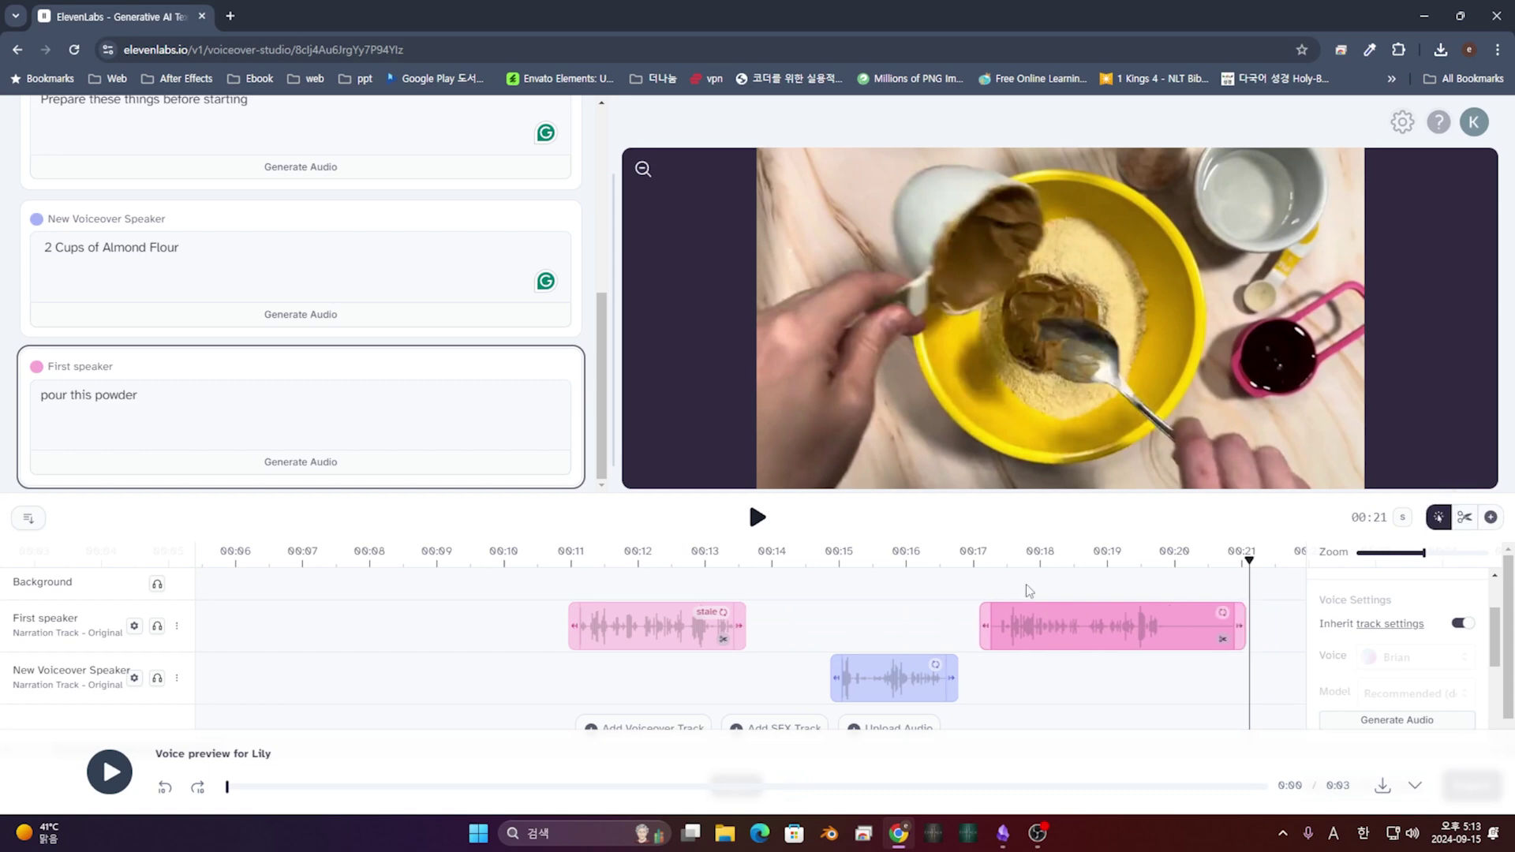
pyautogui.click(963, 552)
pyautogui.click(758, 517)
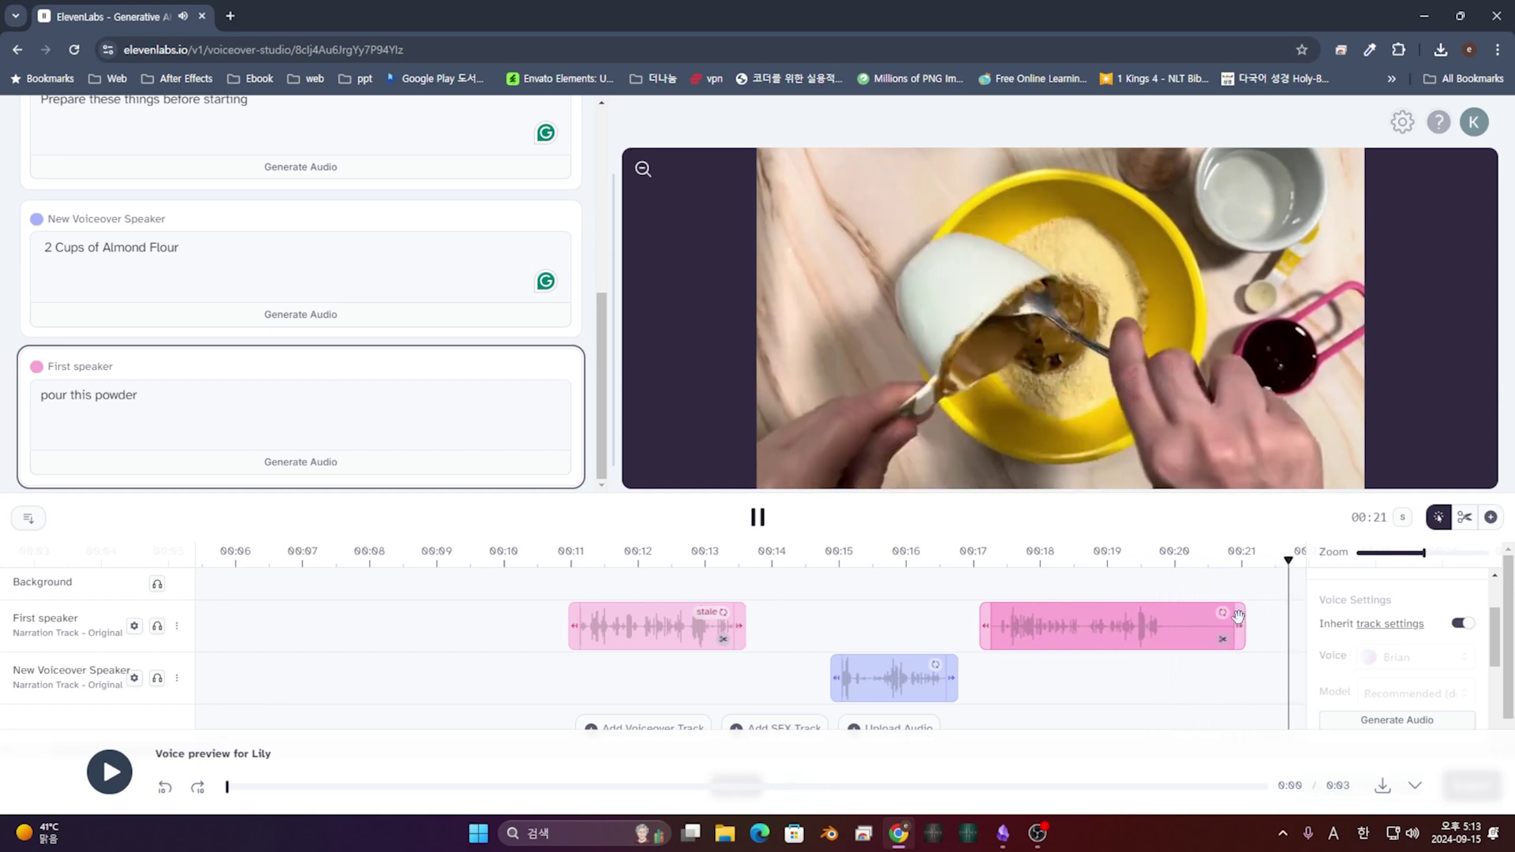
pyautogui.scroll(-1, 1144, 679)
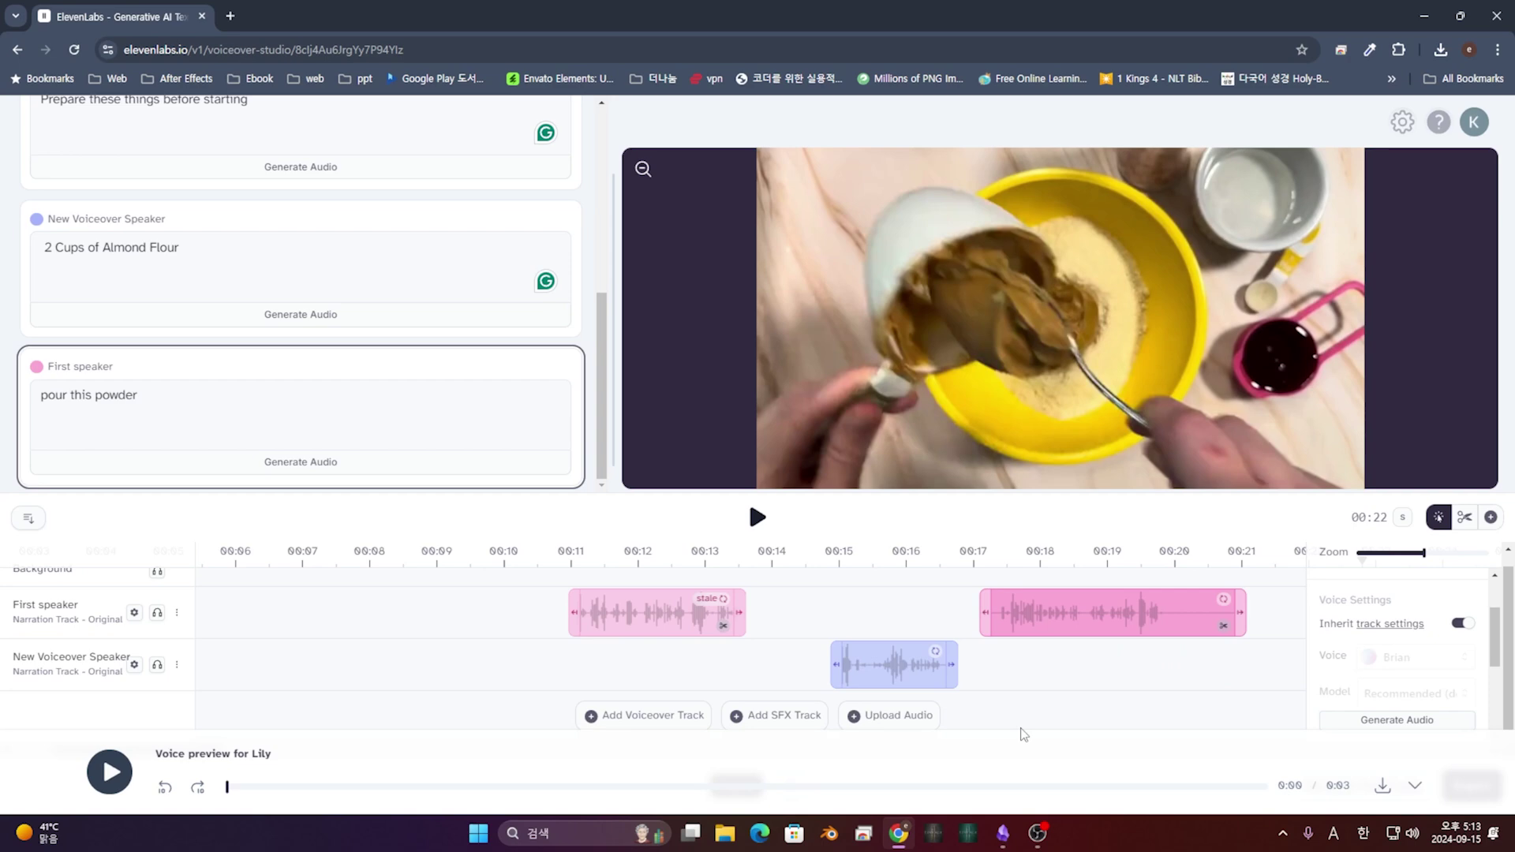
# Step: Add a clip to the second voiceover track at about 00:41, where the syrup is poured, scripted "1/3 Cup of maple syrup"
pyautogui.click(1227, 562)
pyautogui.press('space')
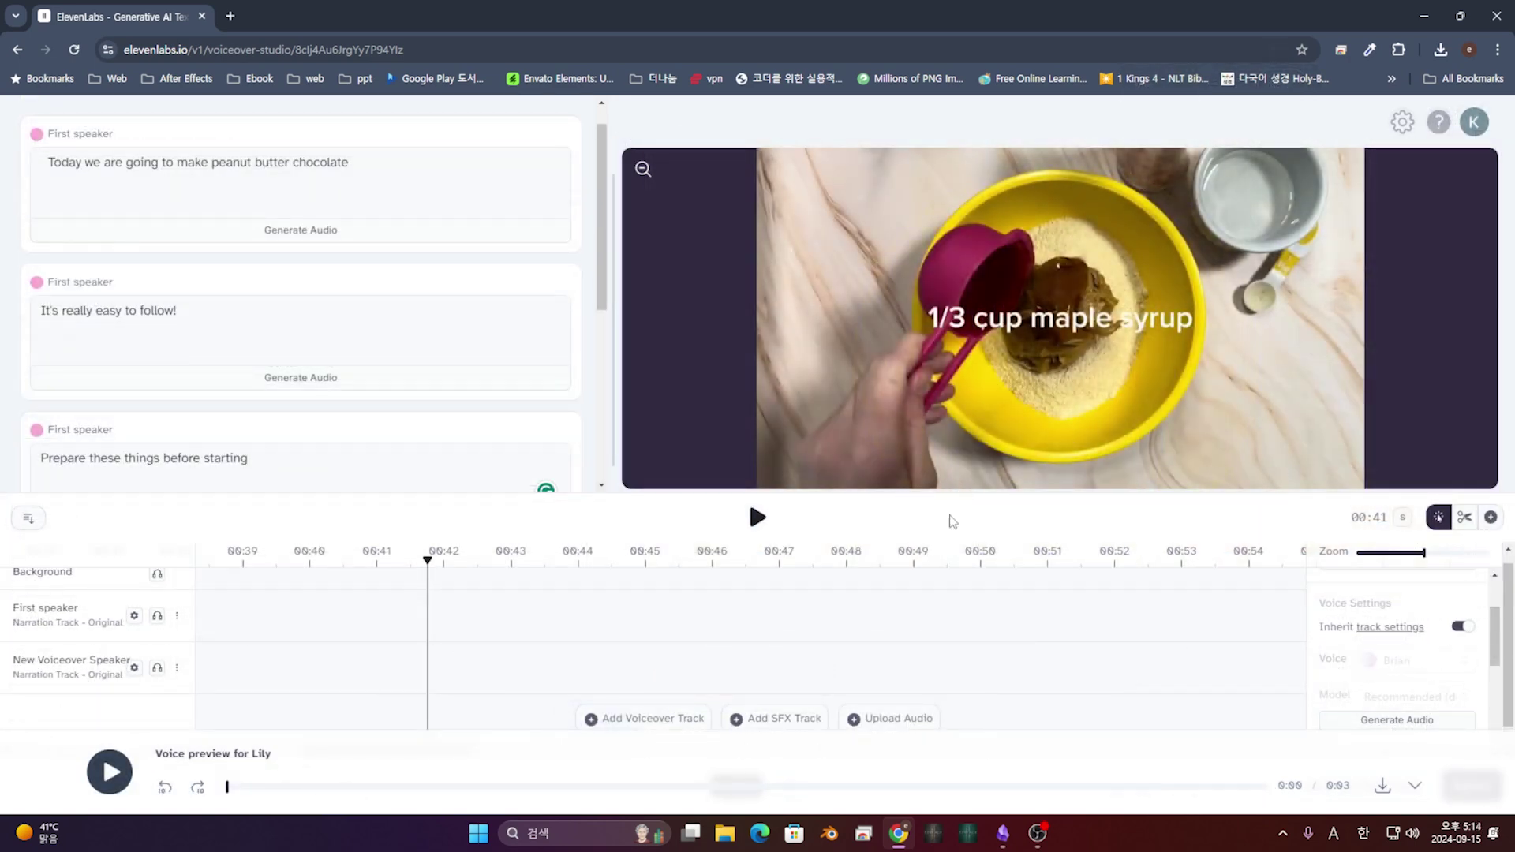
pyautogui.scroll(-5, 323, 432)
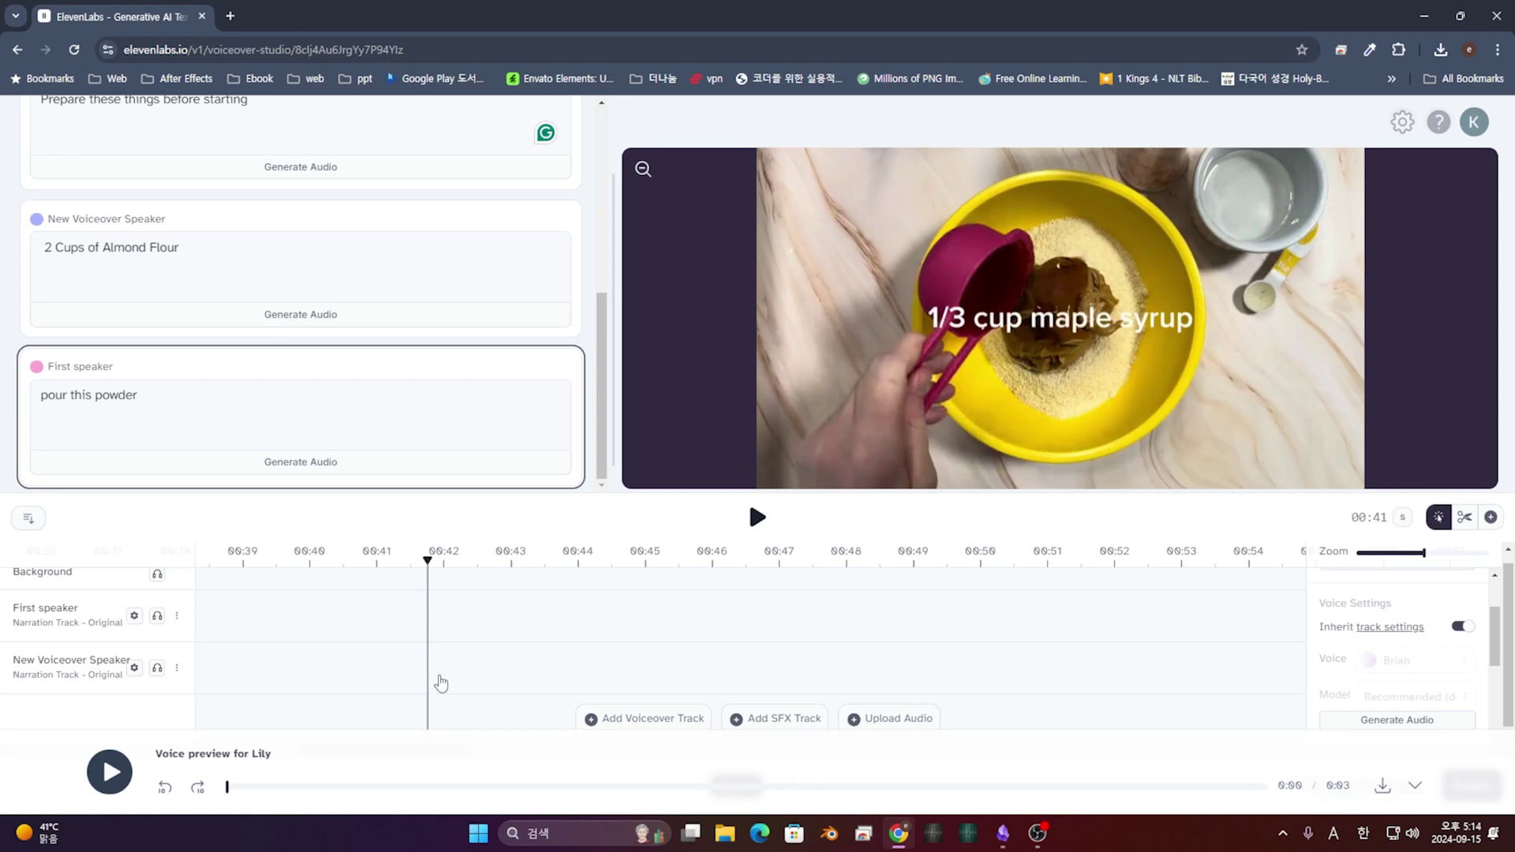
pyautogui.click(440, 666)
pyautogui.write('1/3 Cup of maple syr')
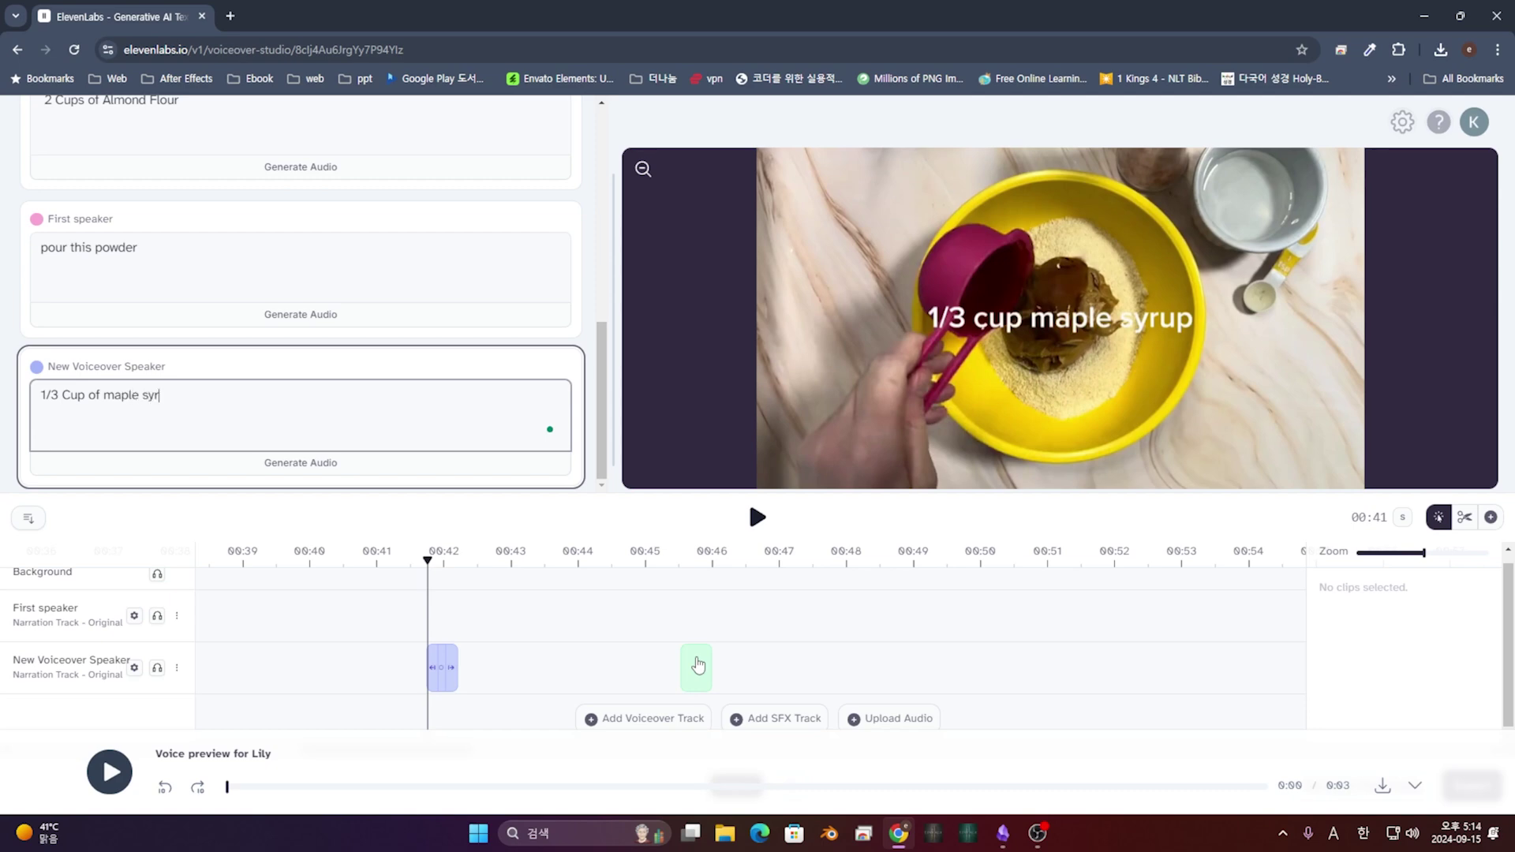
pyautogui.write('p')
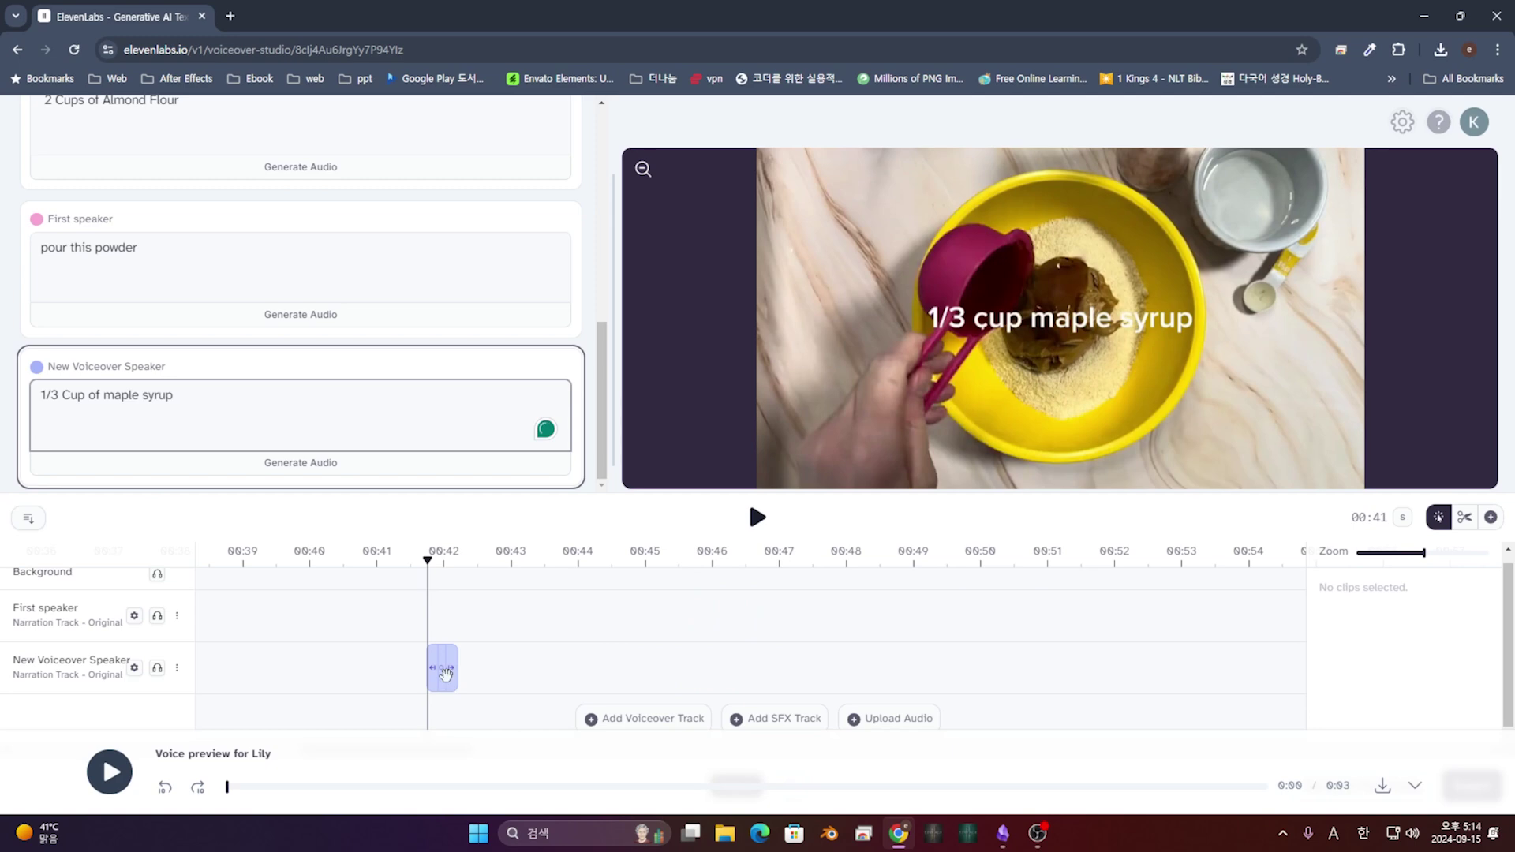
# Step: Generate the audio of the "1/3 Cup of maple syrup" clip and play it back with the video
pyautogui.click(442, 669)
pyautogui.click(1449, 728)
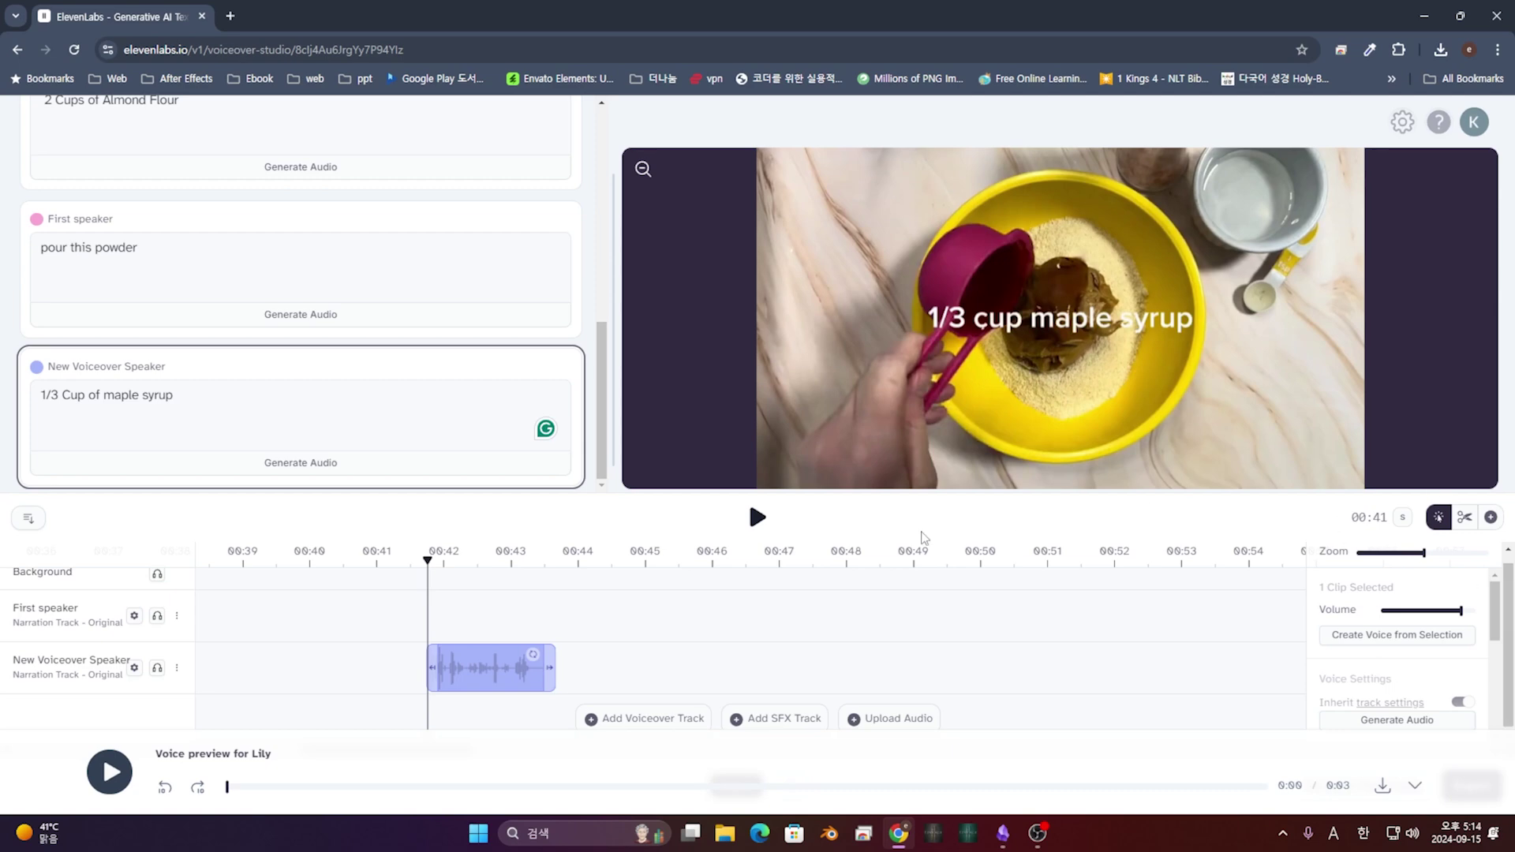
pyautogui.click(756, 518)
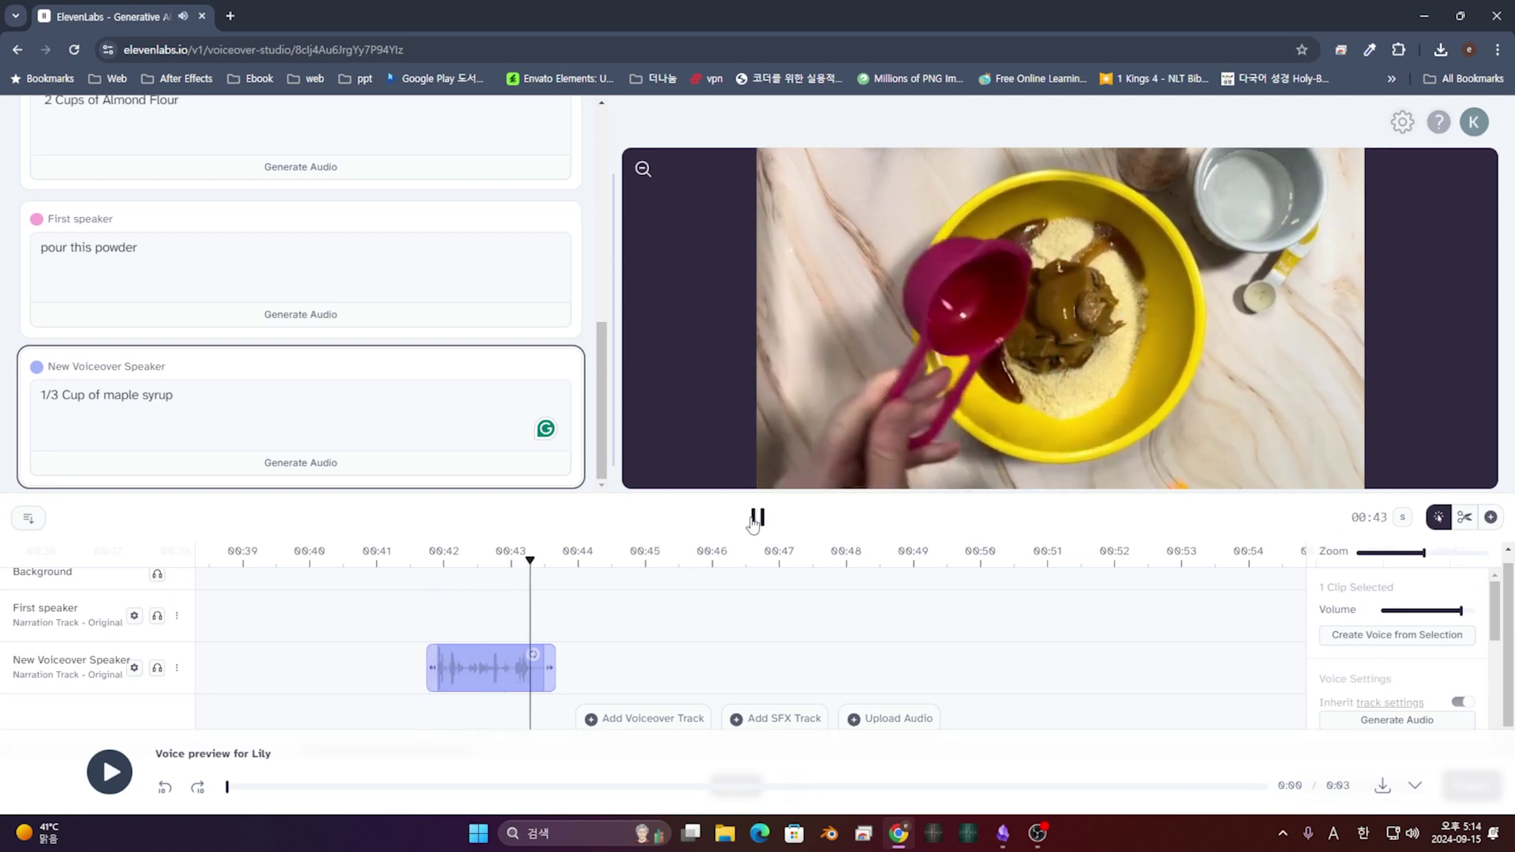
pyautogui.click(755, 520)
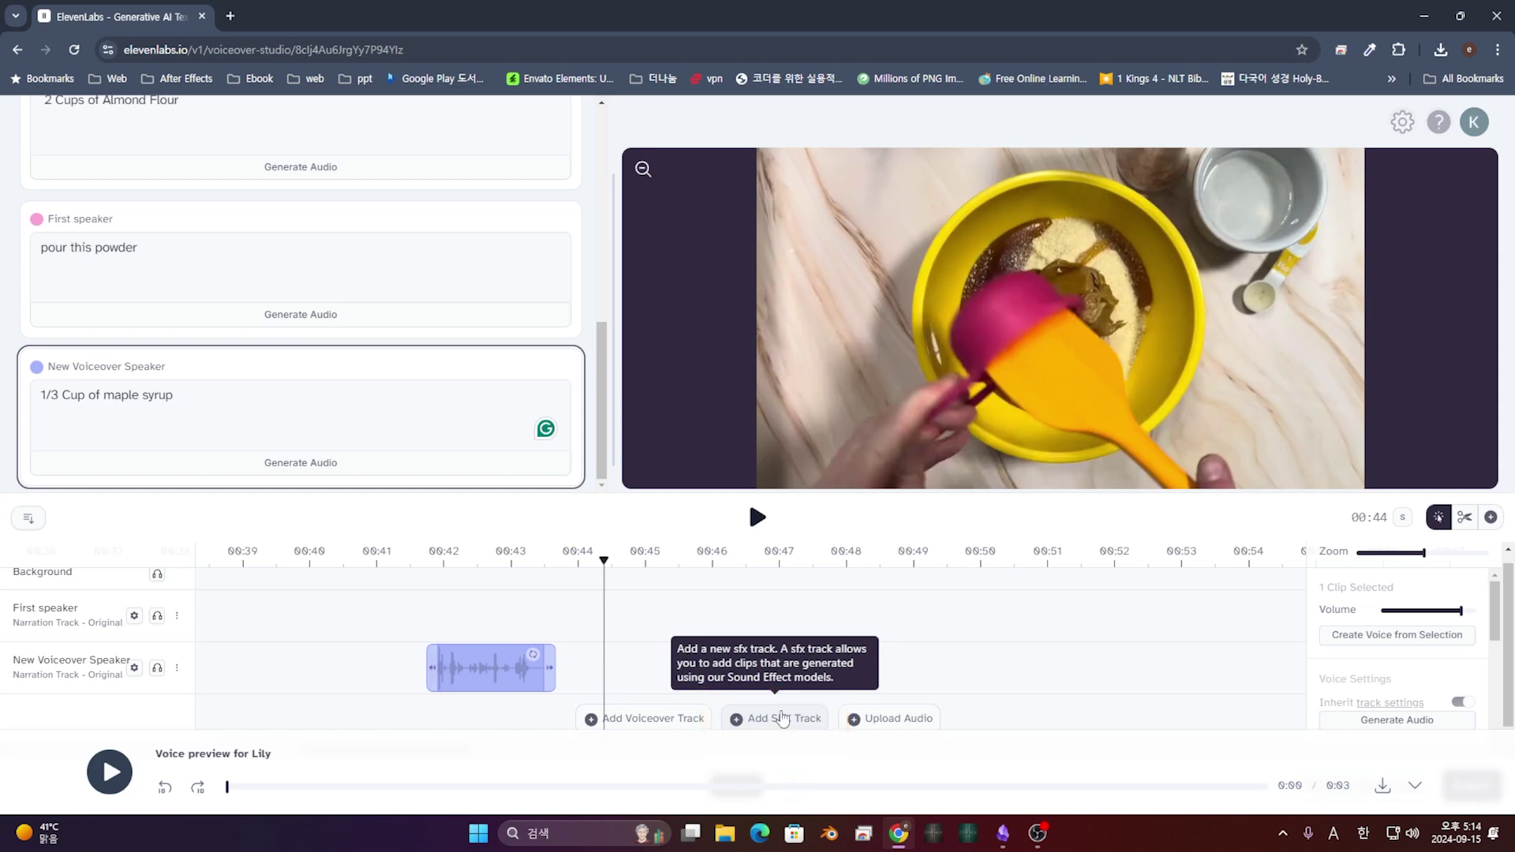
# Step: Add a new SFX track and place an empty sound-effect clip on it at about 00:41, just before the syrup narration
pyautogui.click(781, 718)
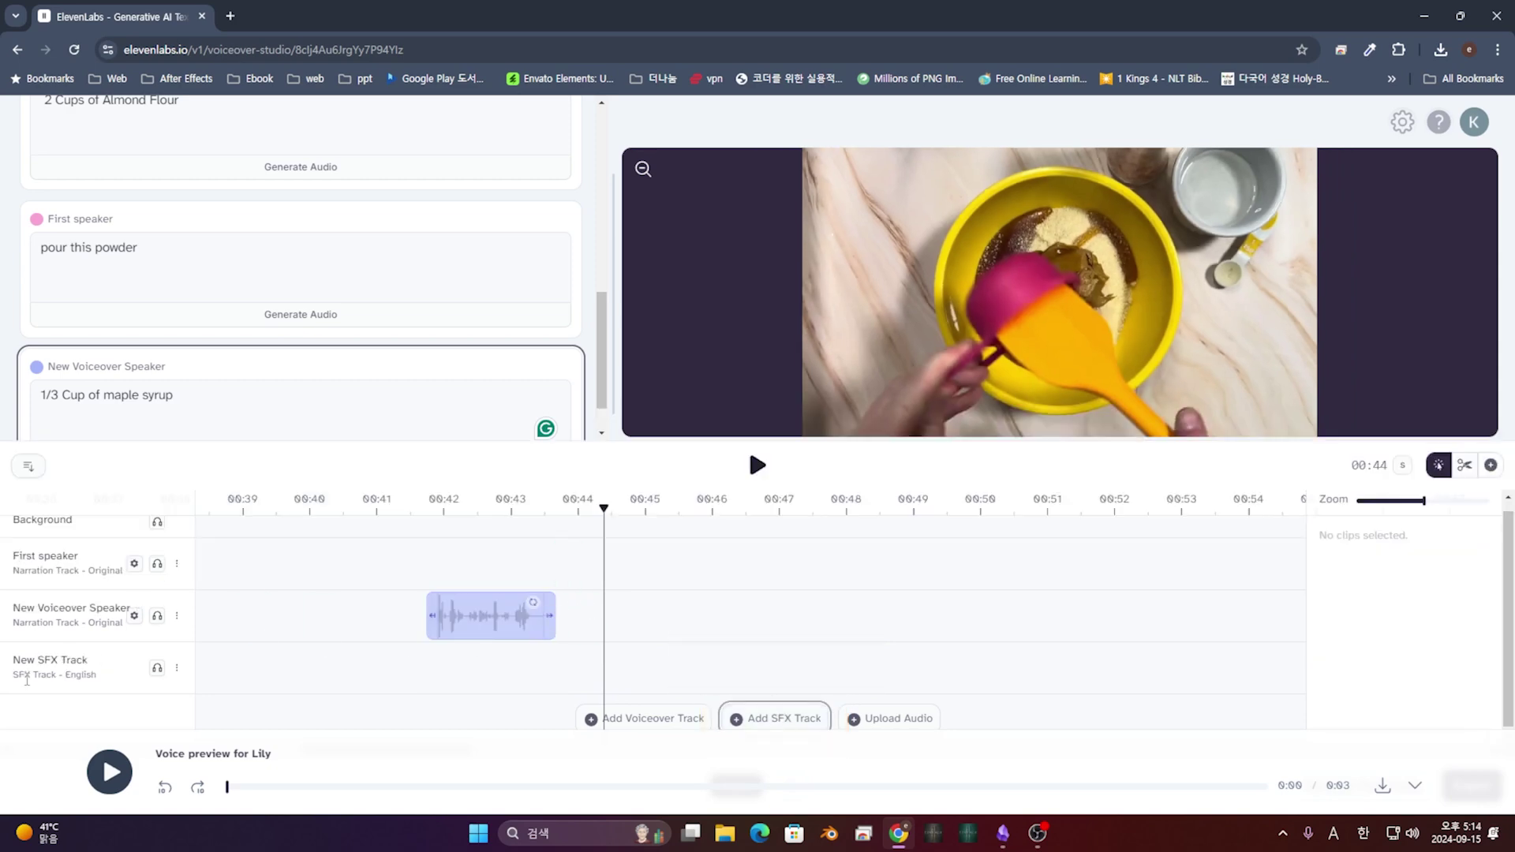
pyautogui.moveTo(454, 511); pyautogui.dragTo(568, 581)
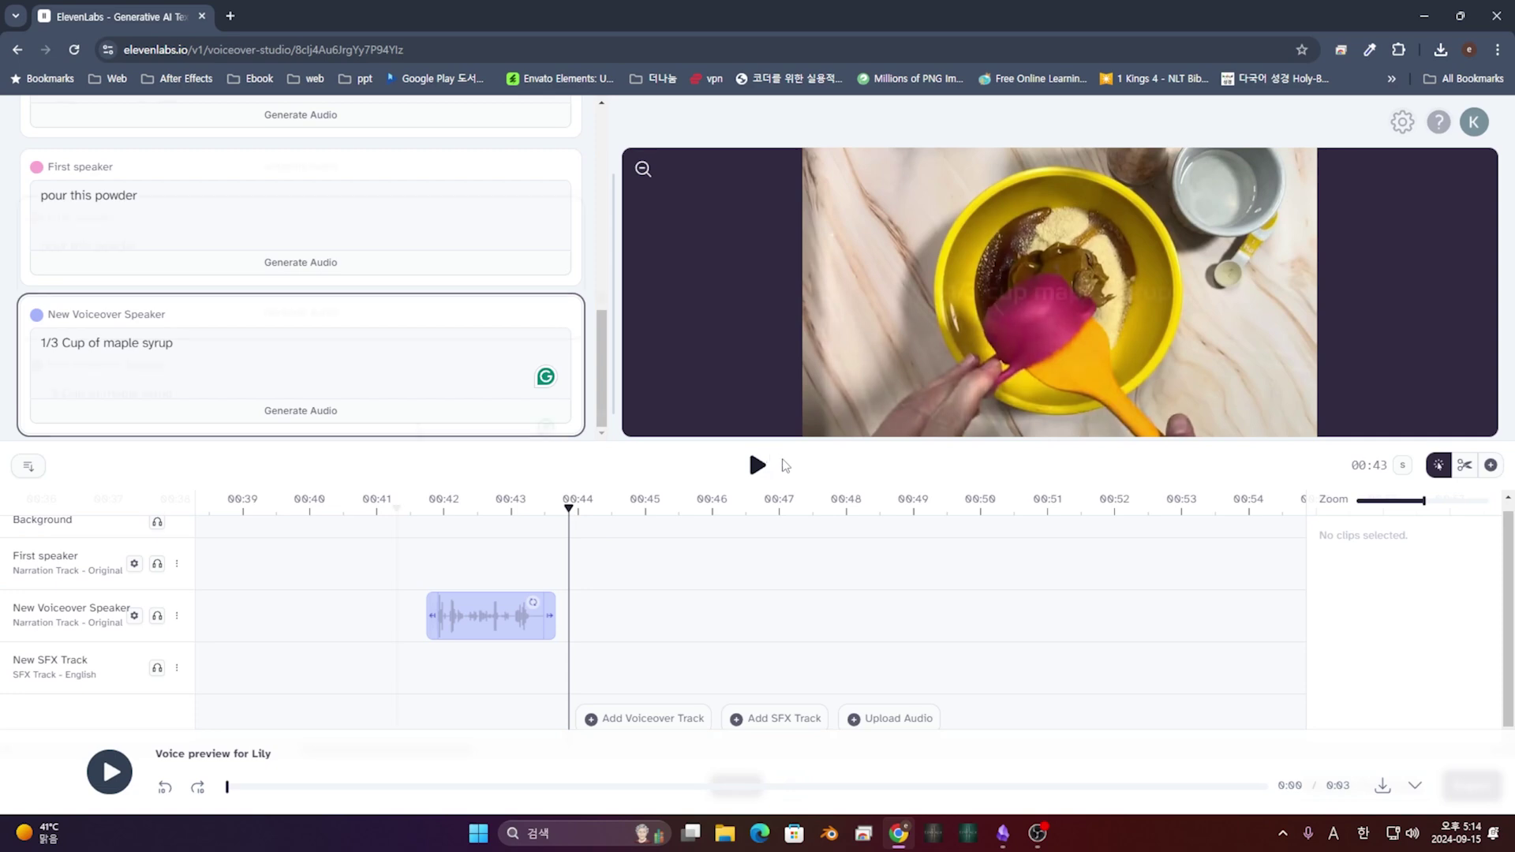
pyautogui.click(401, 679)
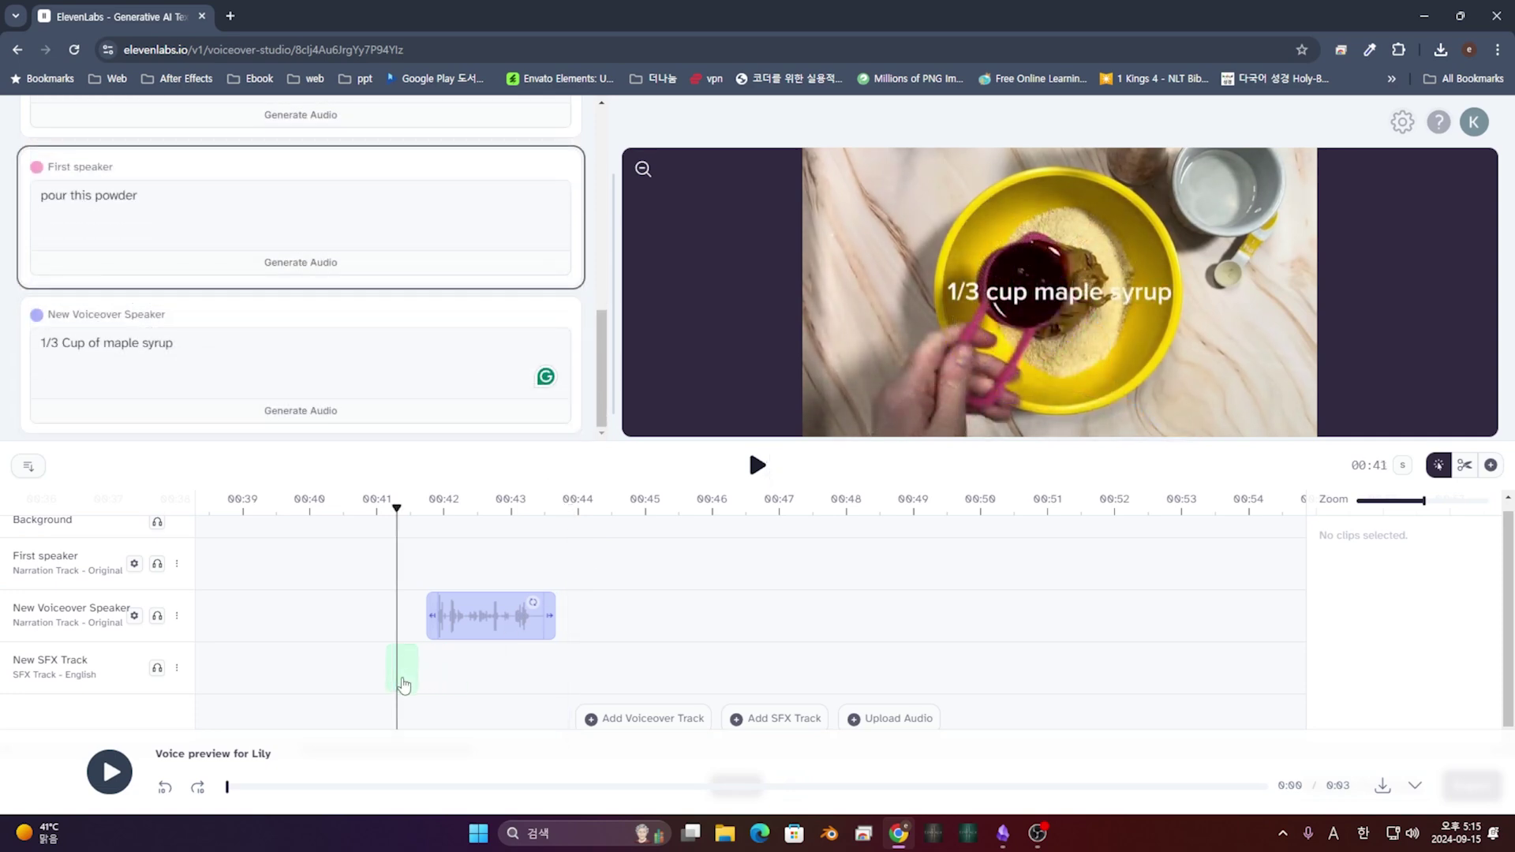
pyautogui.click(285, 341)
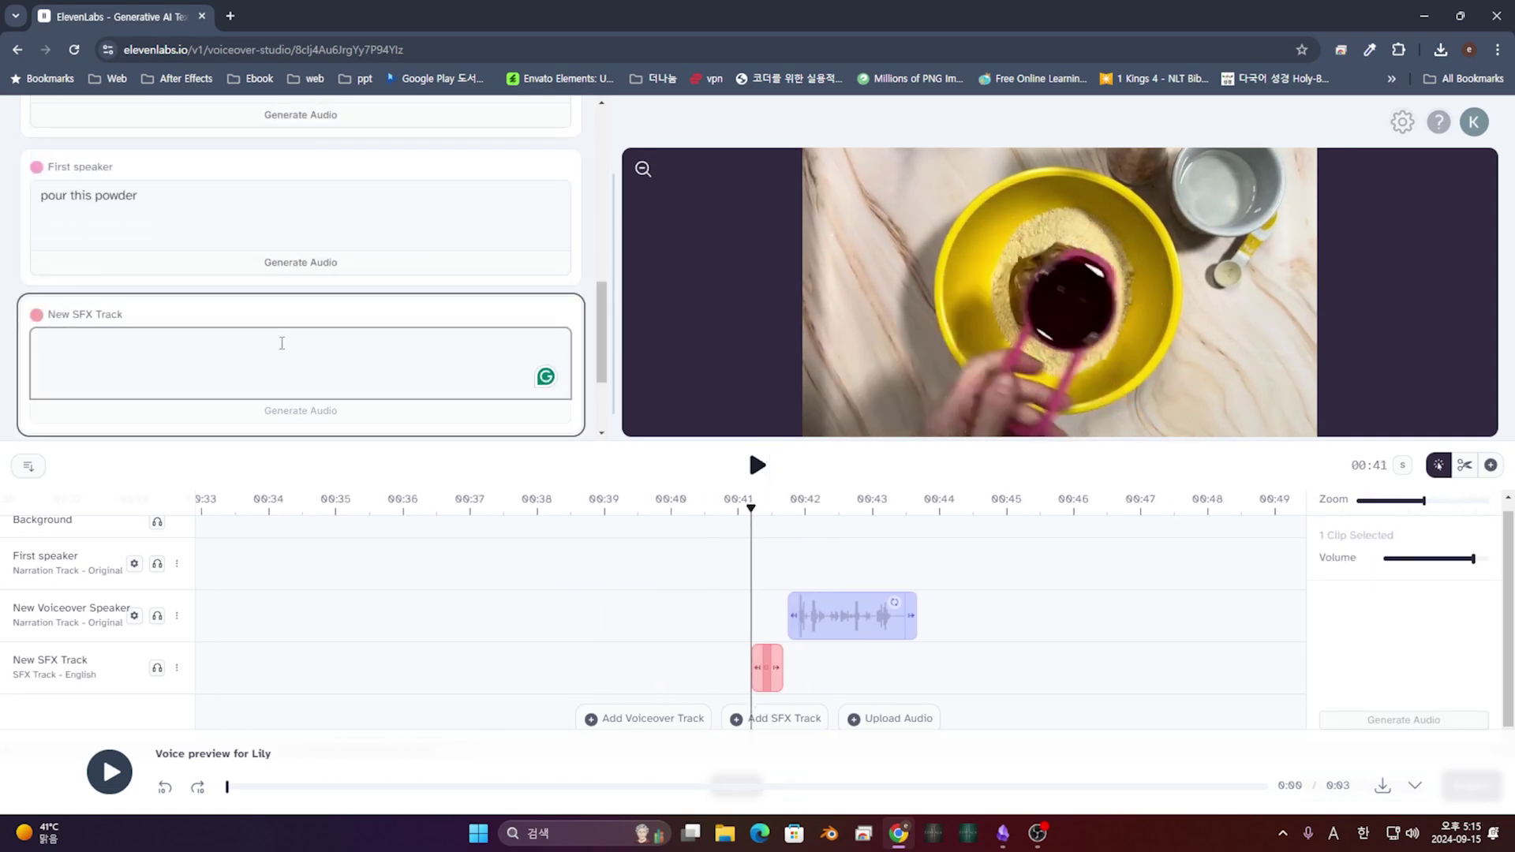
# Step: Describe the sound effect as "Pouring syrup", generate its audio and play it back with the narration
pyautogui.write('Sy')
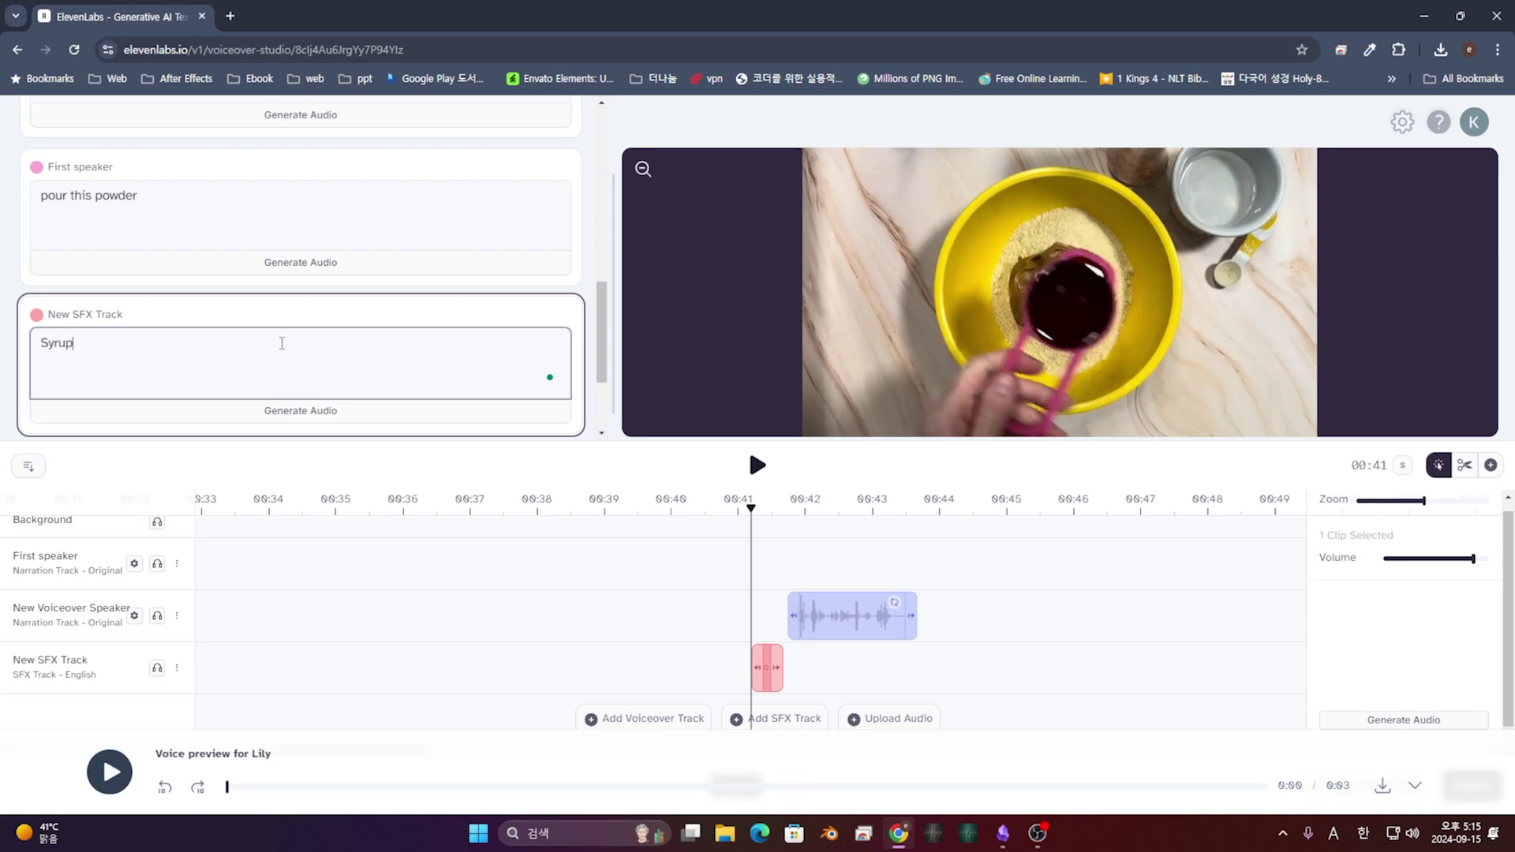
pyautogui.write('rup')
pyautogui.hotkey('ctrl', 'a')
pyautogui.write('P')
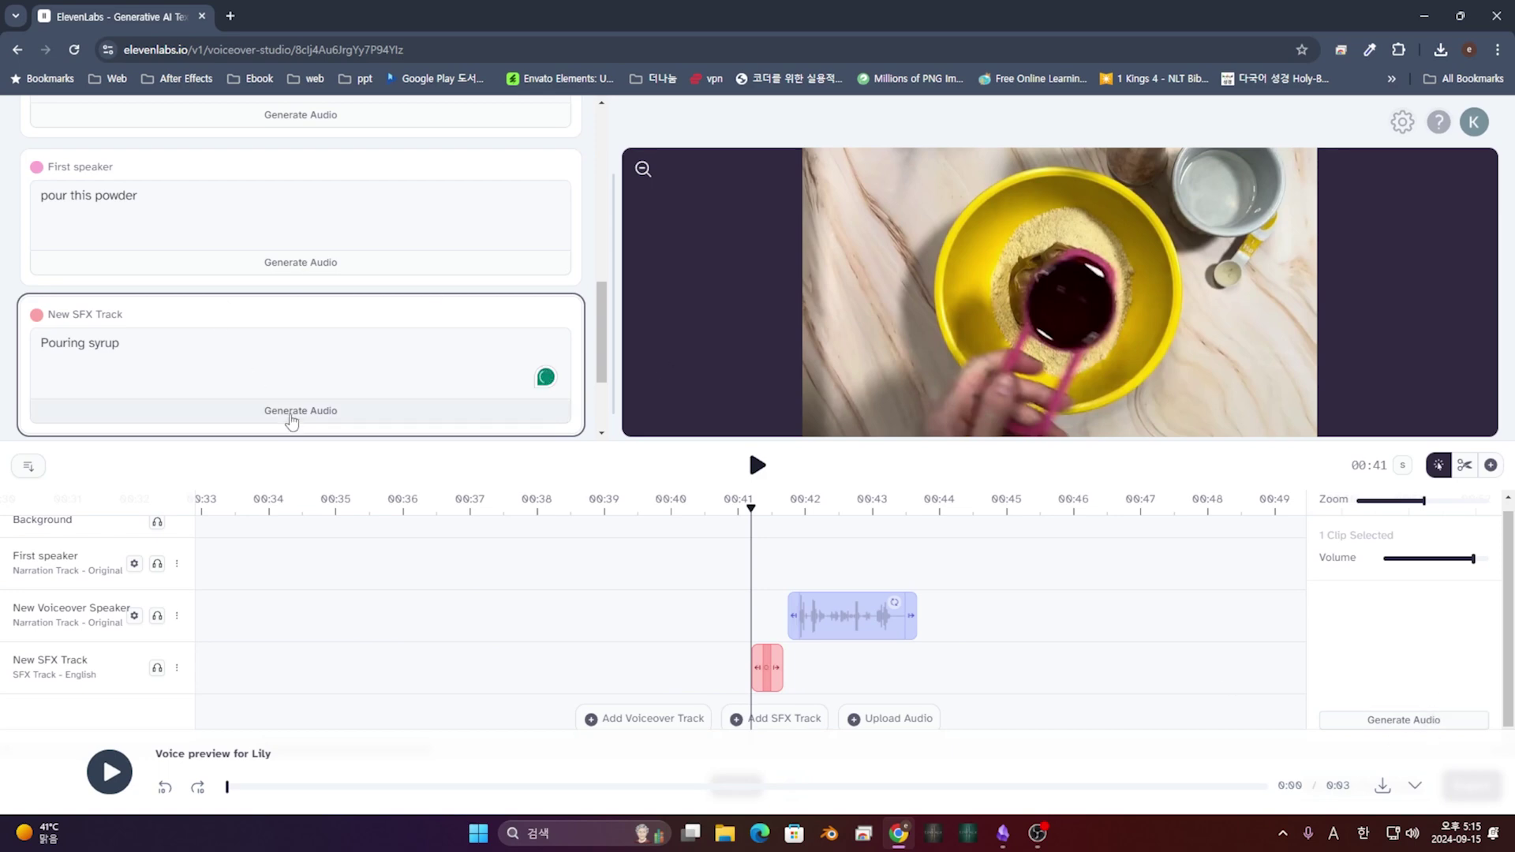
pyautogui.click(294, 415)
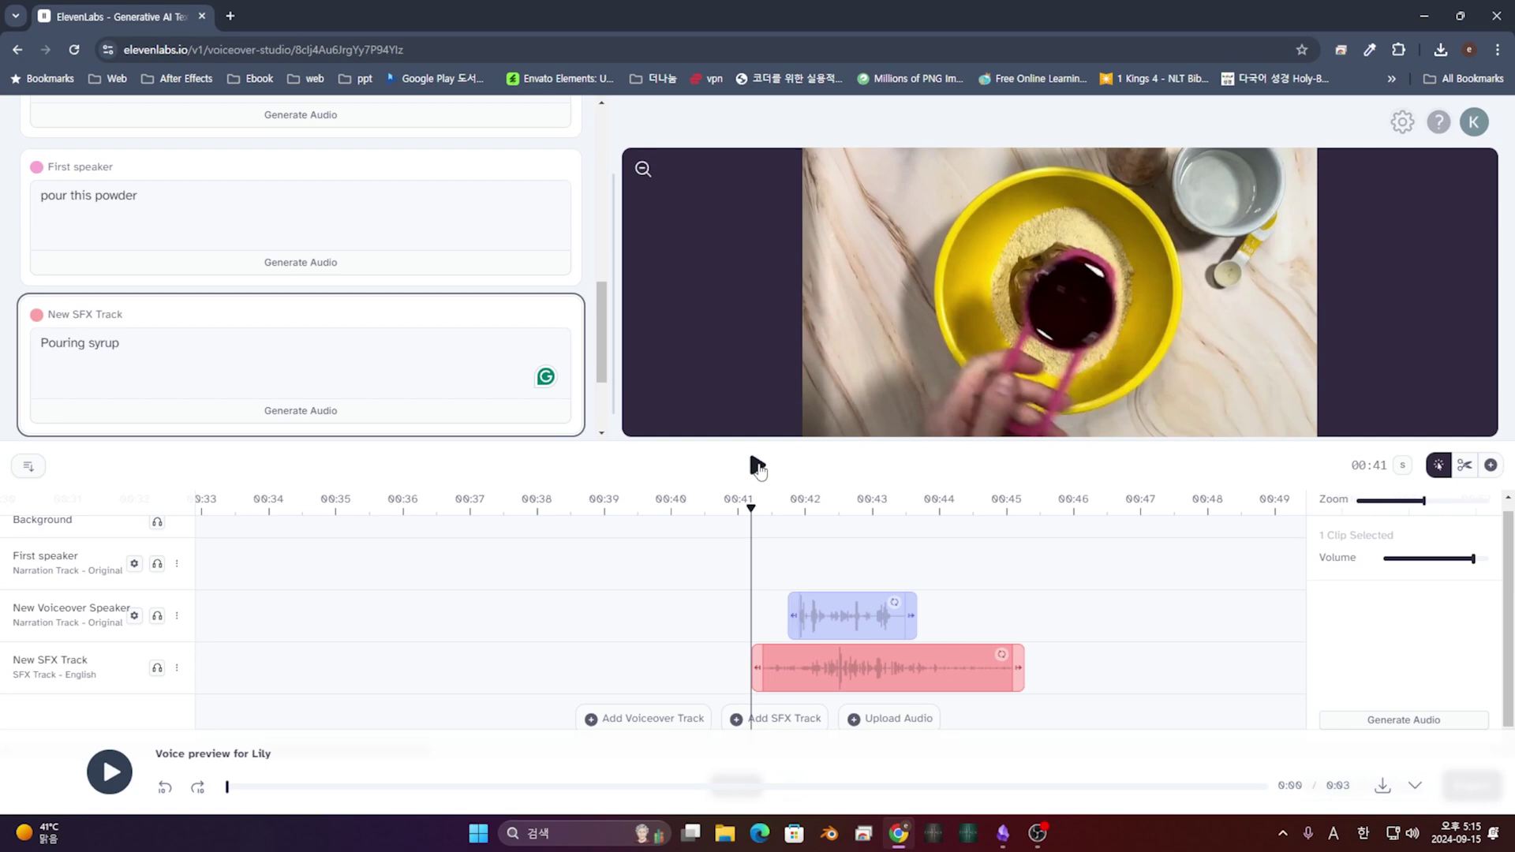
pyautogui.click(759, 465)
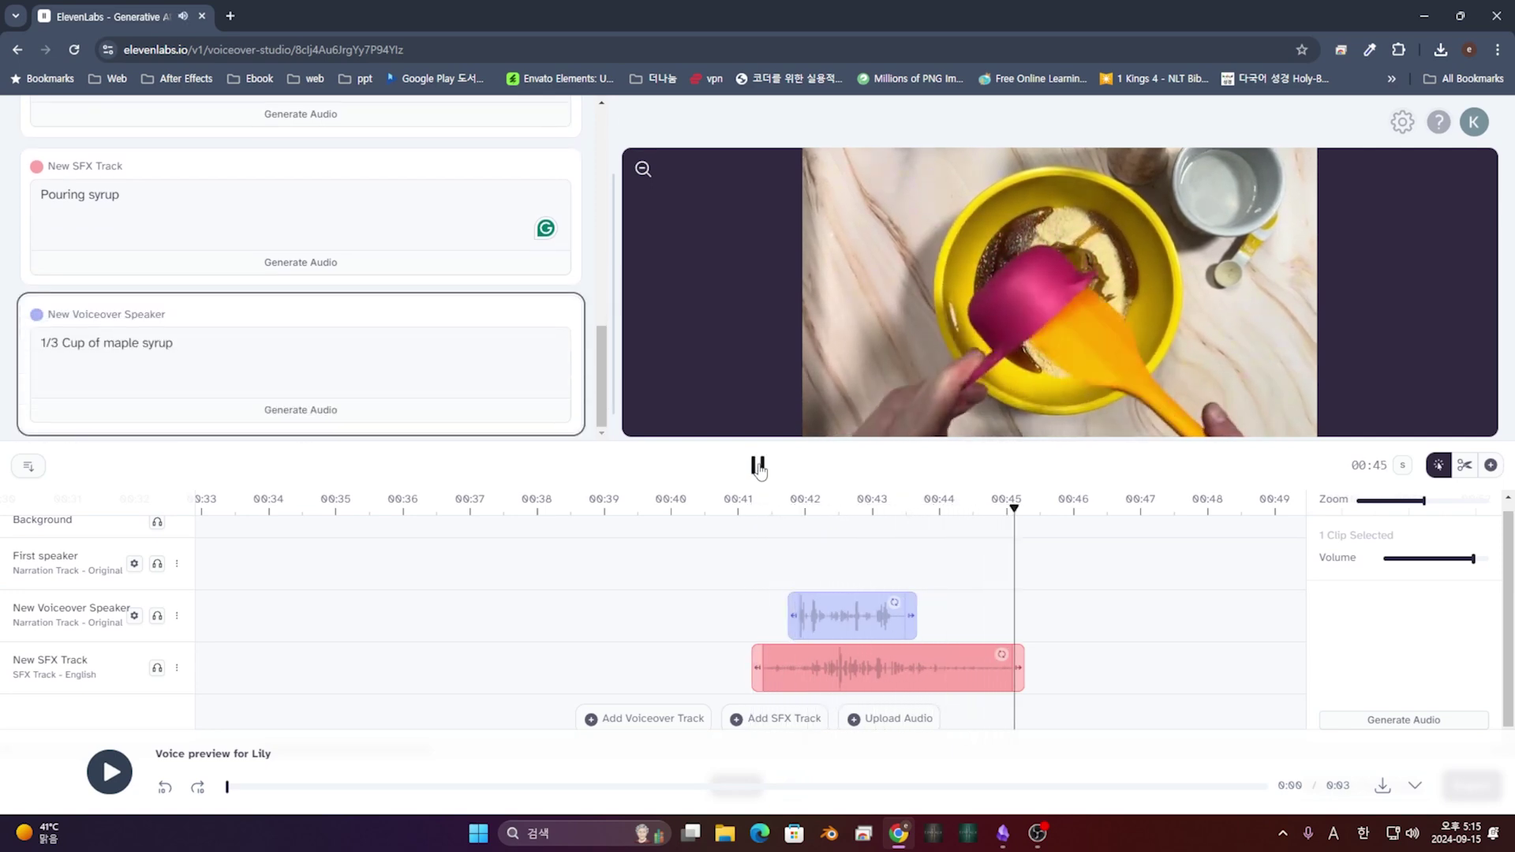
pyautogui.click(759, 467)
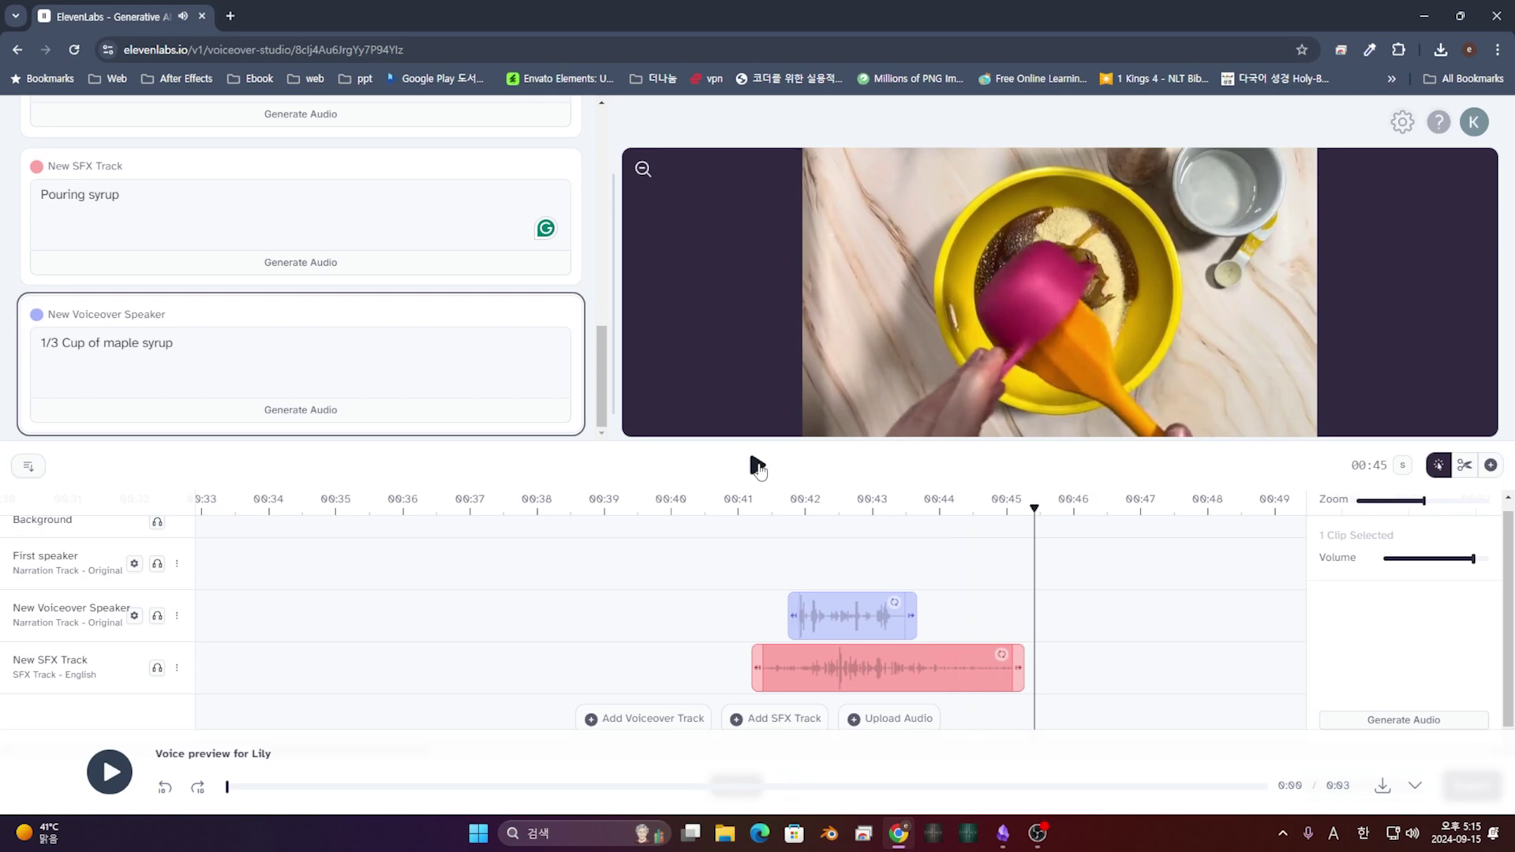
# Step: Add a sound-effect clip on the SFX track at about 00:13, where the flour pouring begins, described as "Pouring Flour"
pyautogui.moveTo(703, 509); pyautogui.dragTo(380, 509)
pyautogui.hscroll(-10, 382, 531)
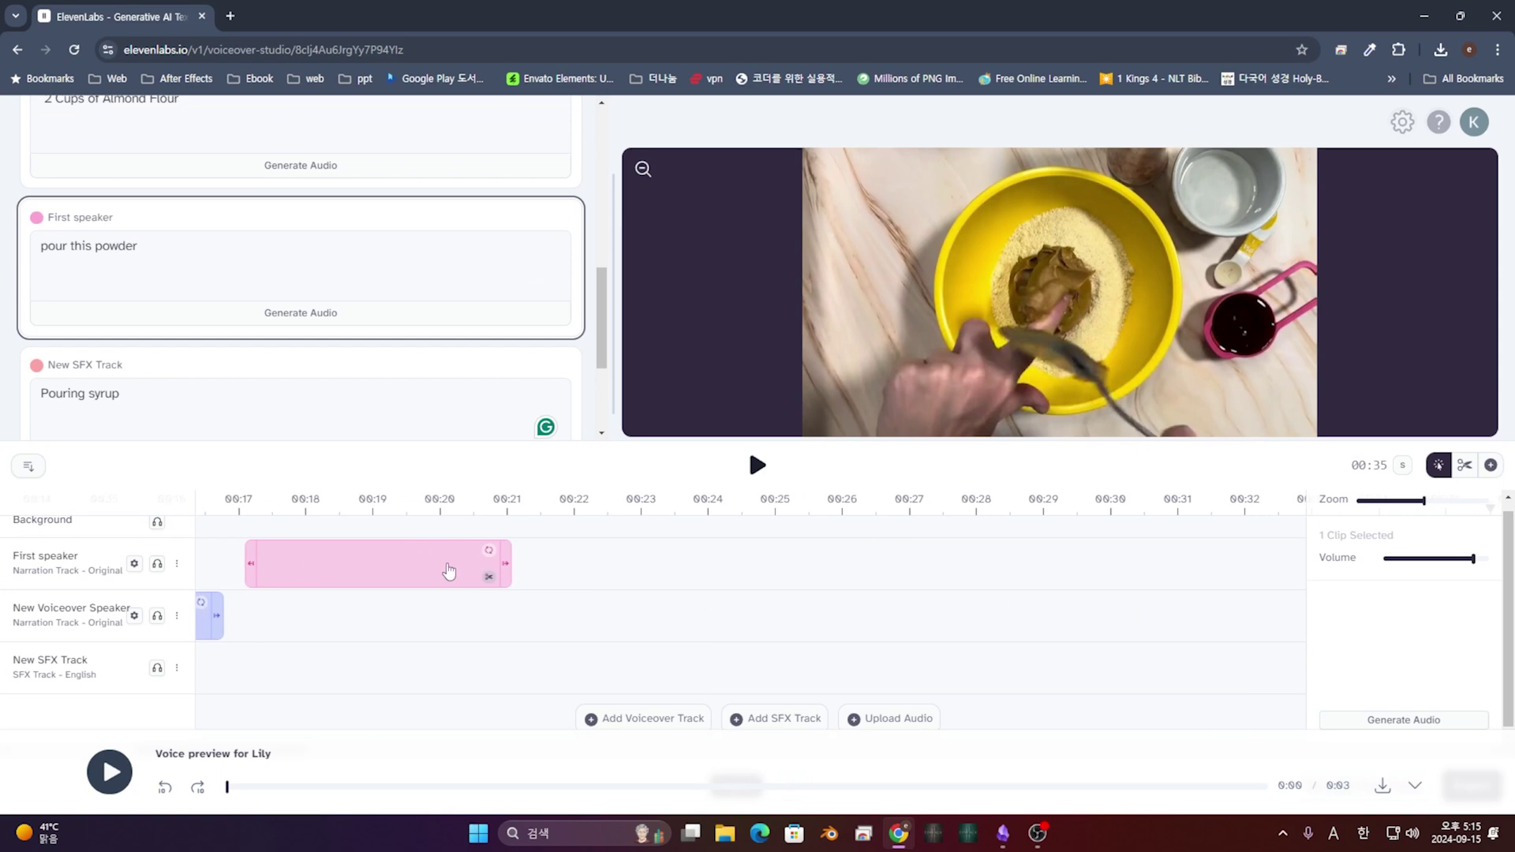
pyautogui.click(562, 521)
pyautogui.press('space')
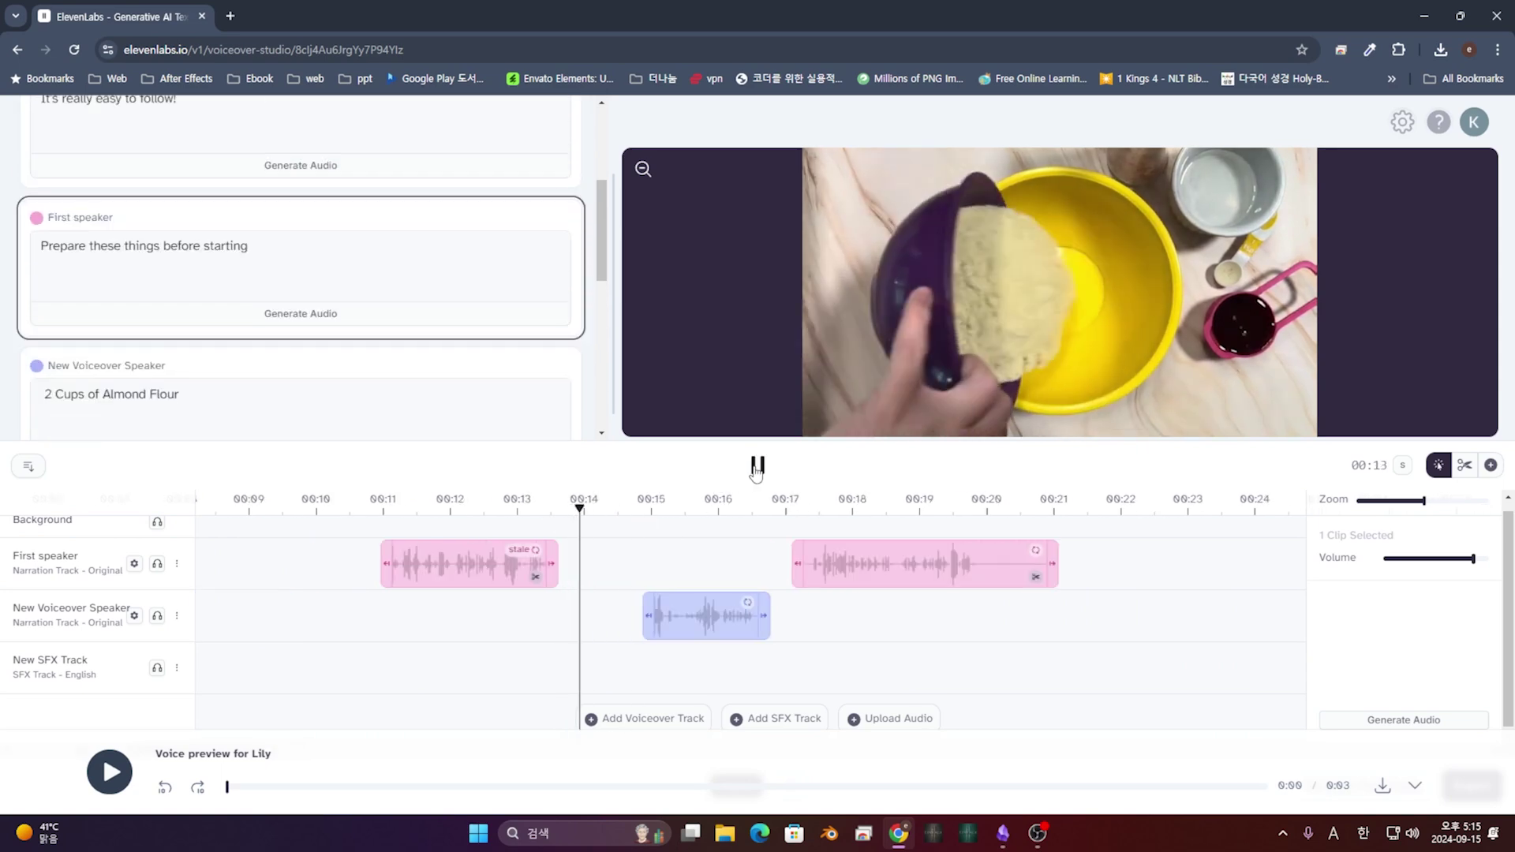
pyautogui.press('space')
pyautogui.click(567, 517)
pyautogui.moveTo(567, 517); pyautogui.dragTo(542, 517)
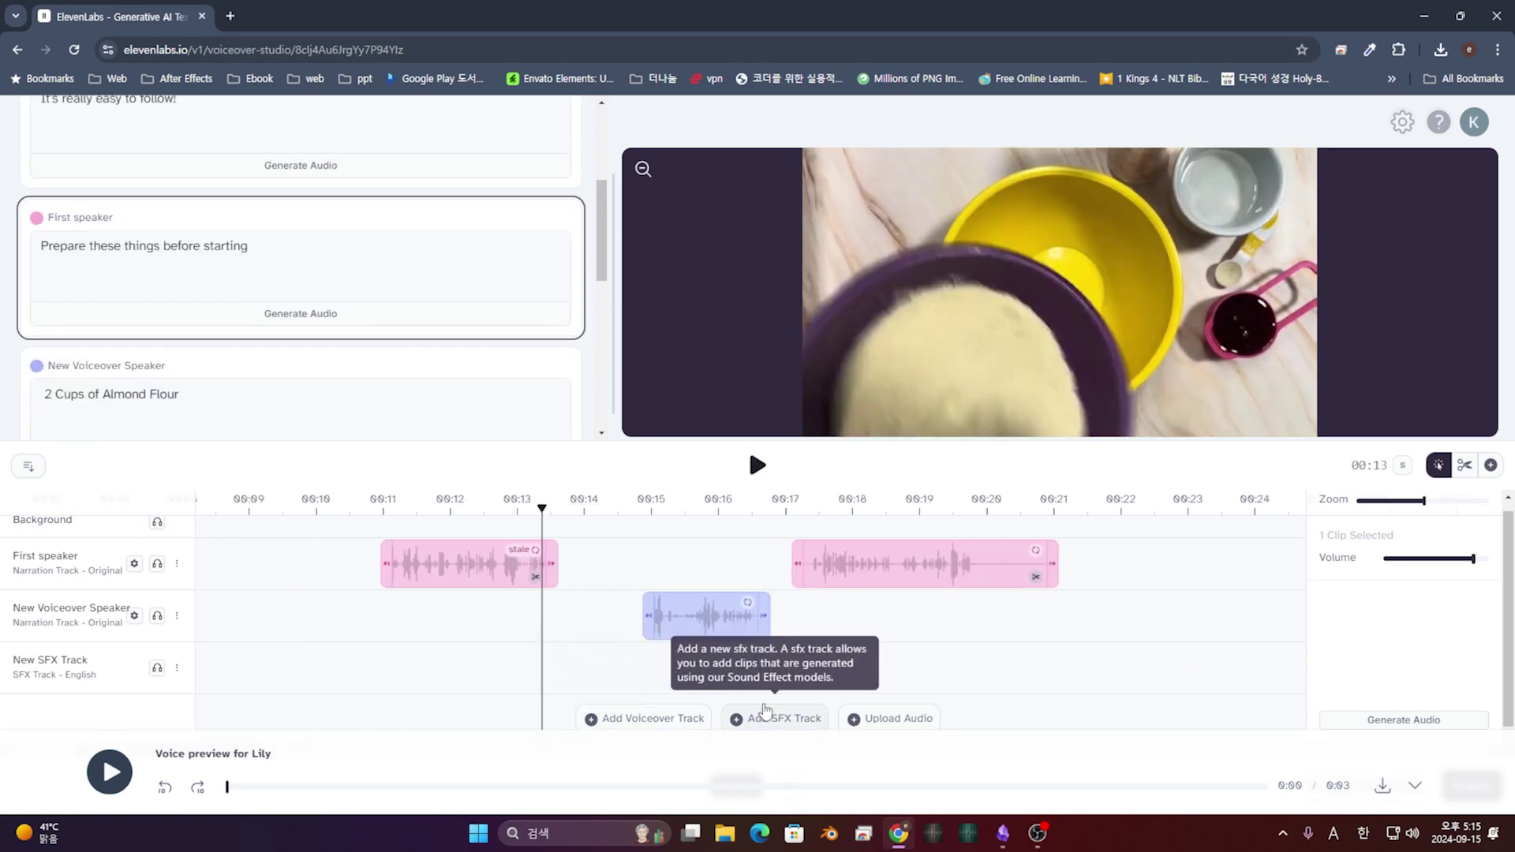
pyautogui.click(534, 672)
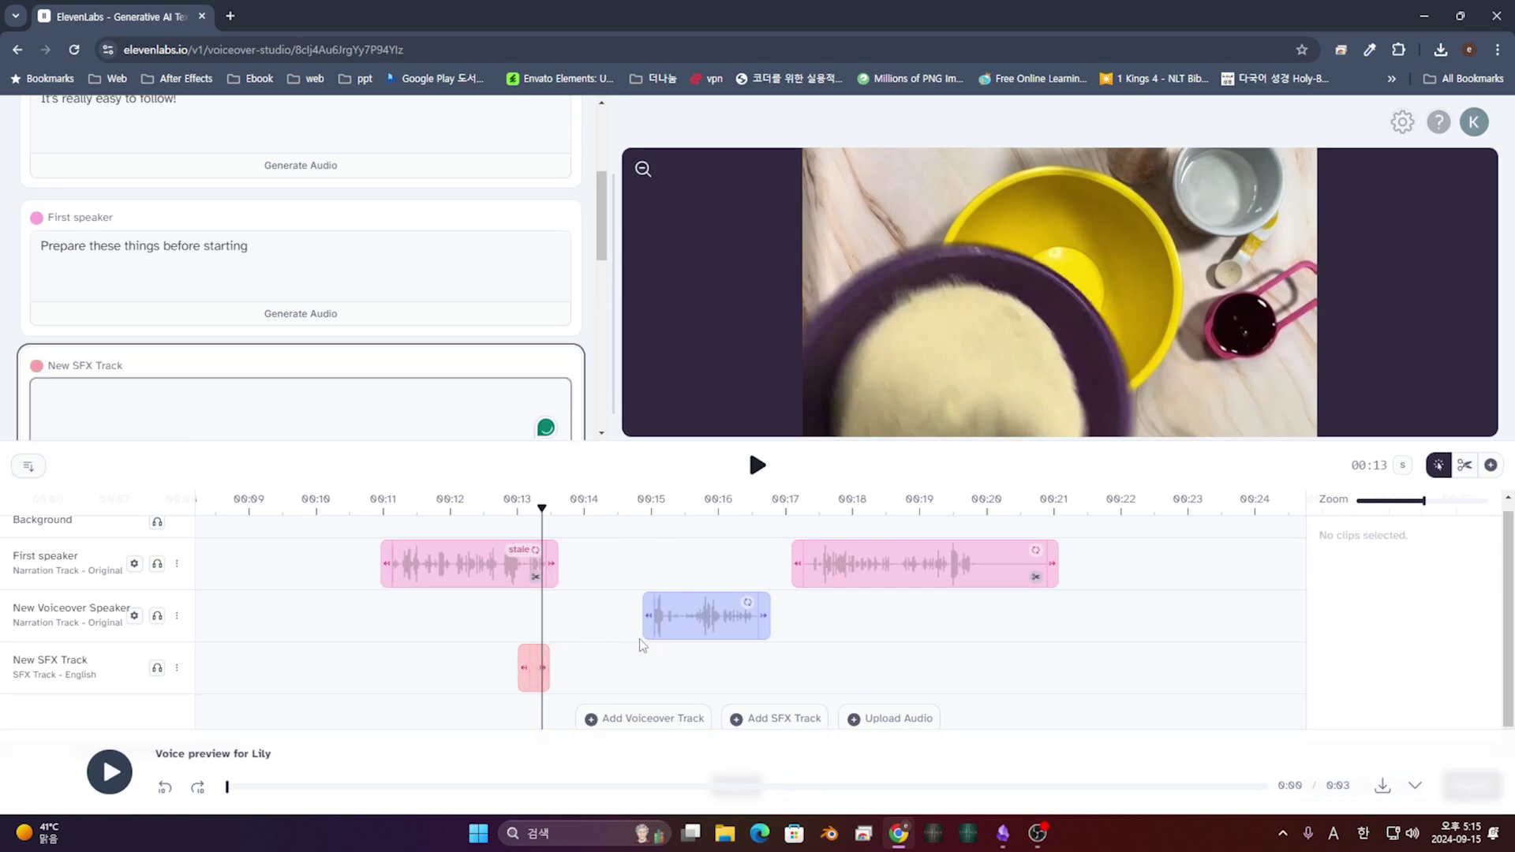
pyautogui.write('Pouring Flour')
# Step: Generate the "Pouring Flour" sound effect and play it back together with the narration clips
pyautogui.click(533, 667)
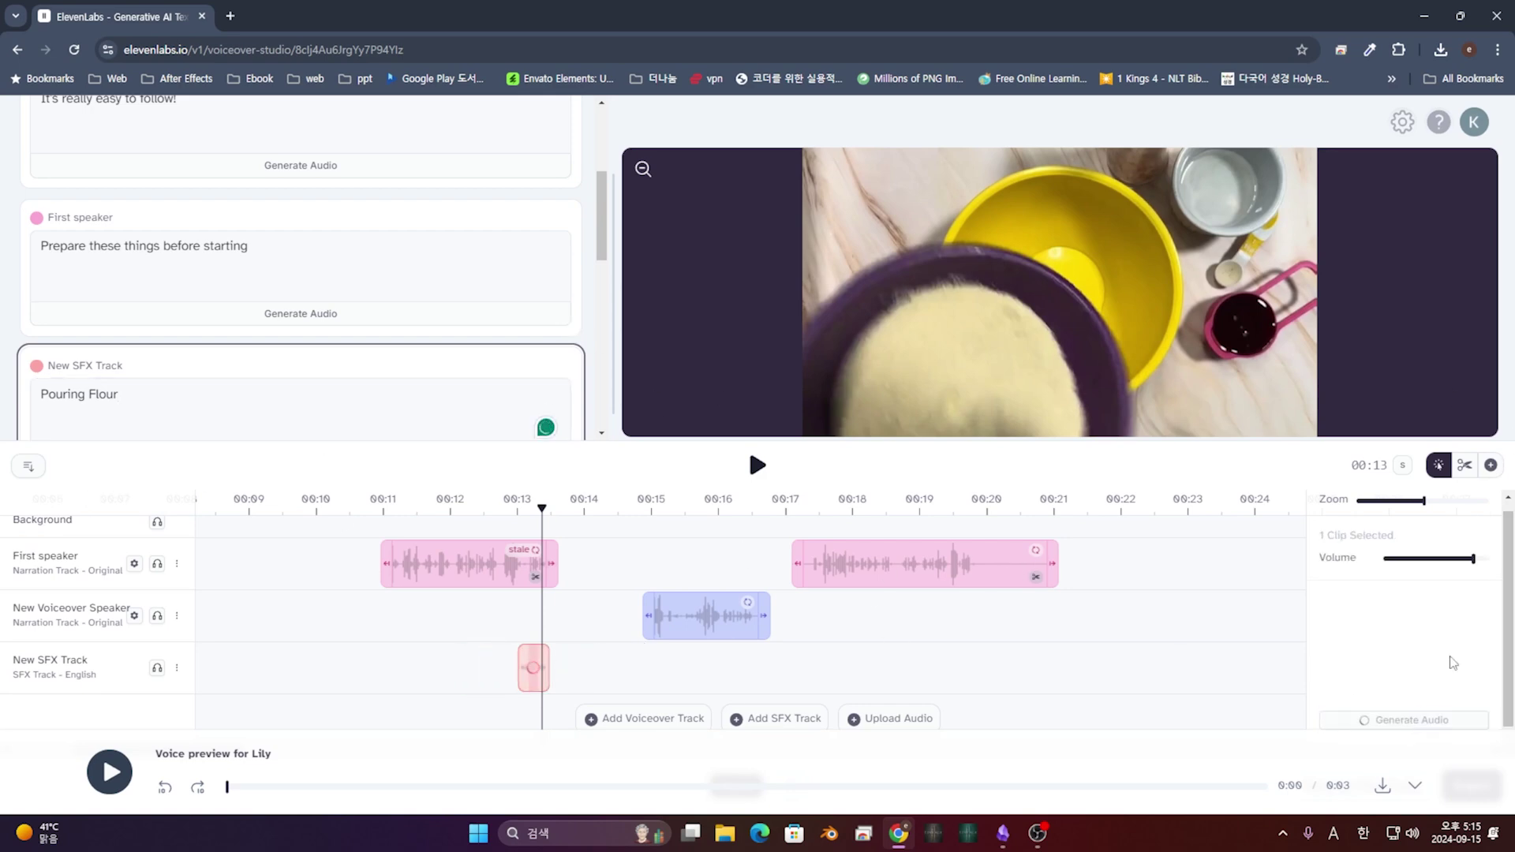
pyautogui.click(759, 466)
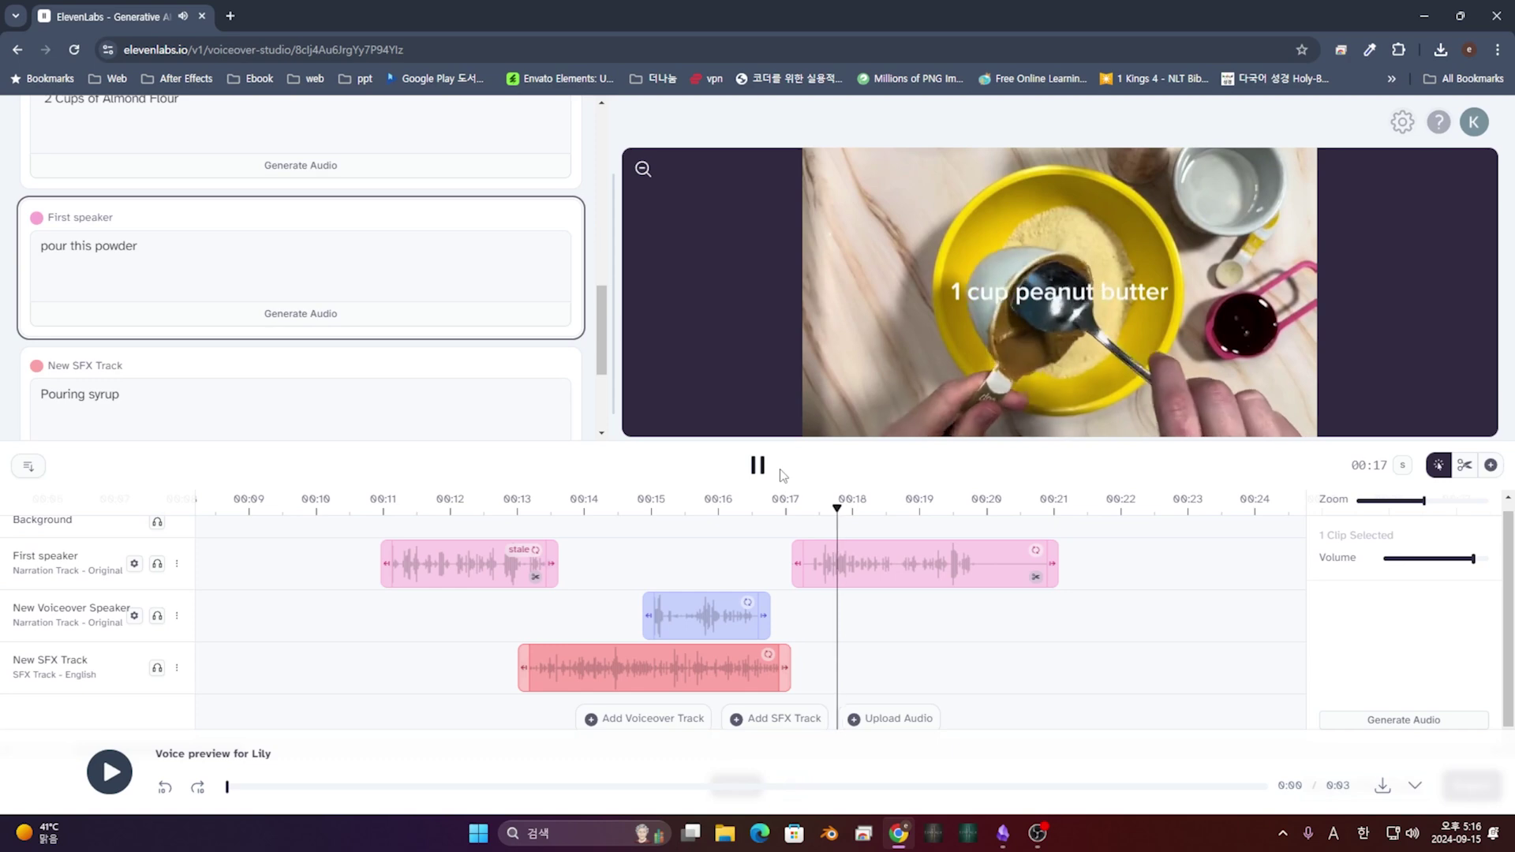
pyautogui.click(757, 465)
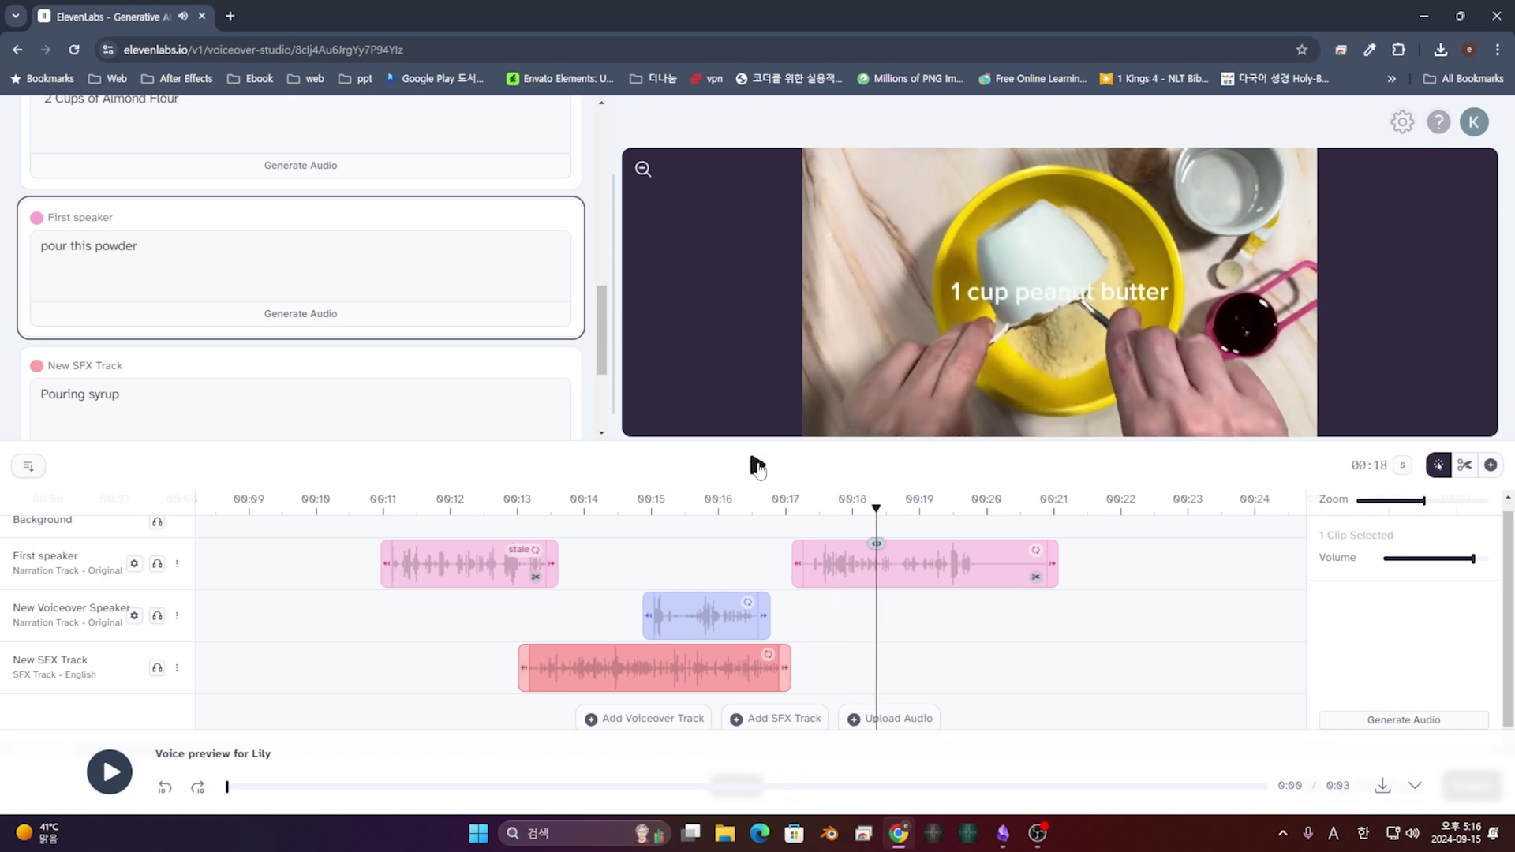
# Step: View the Import Audio Without Speakers option and browse the available audio files, closing the import dialog without uploading anything
pyautogui.click(922, 678)
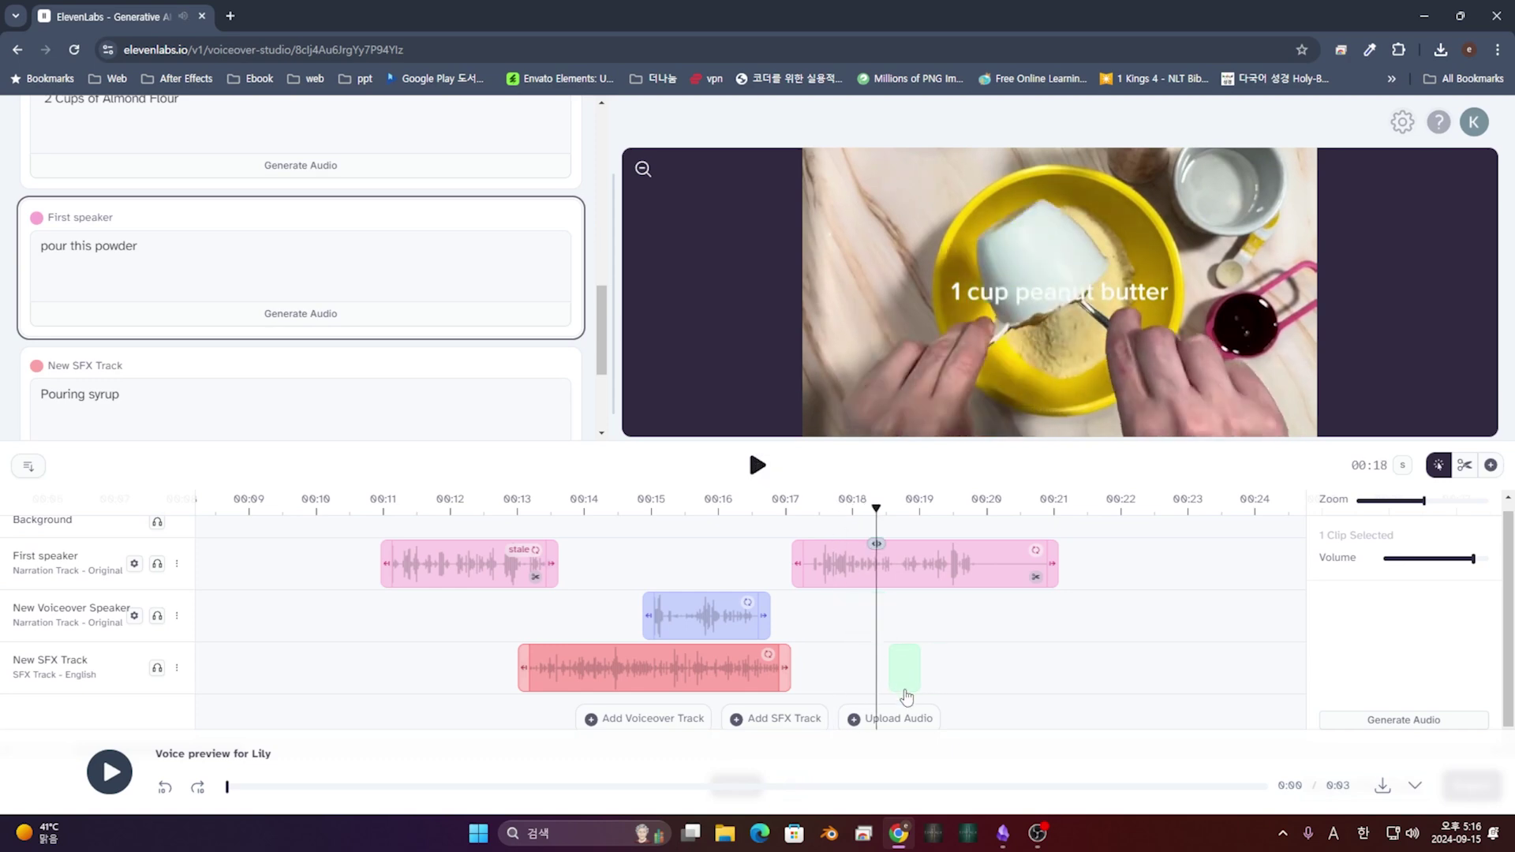
pyautogui.click(894, 714)
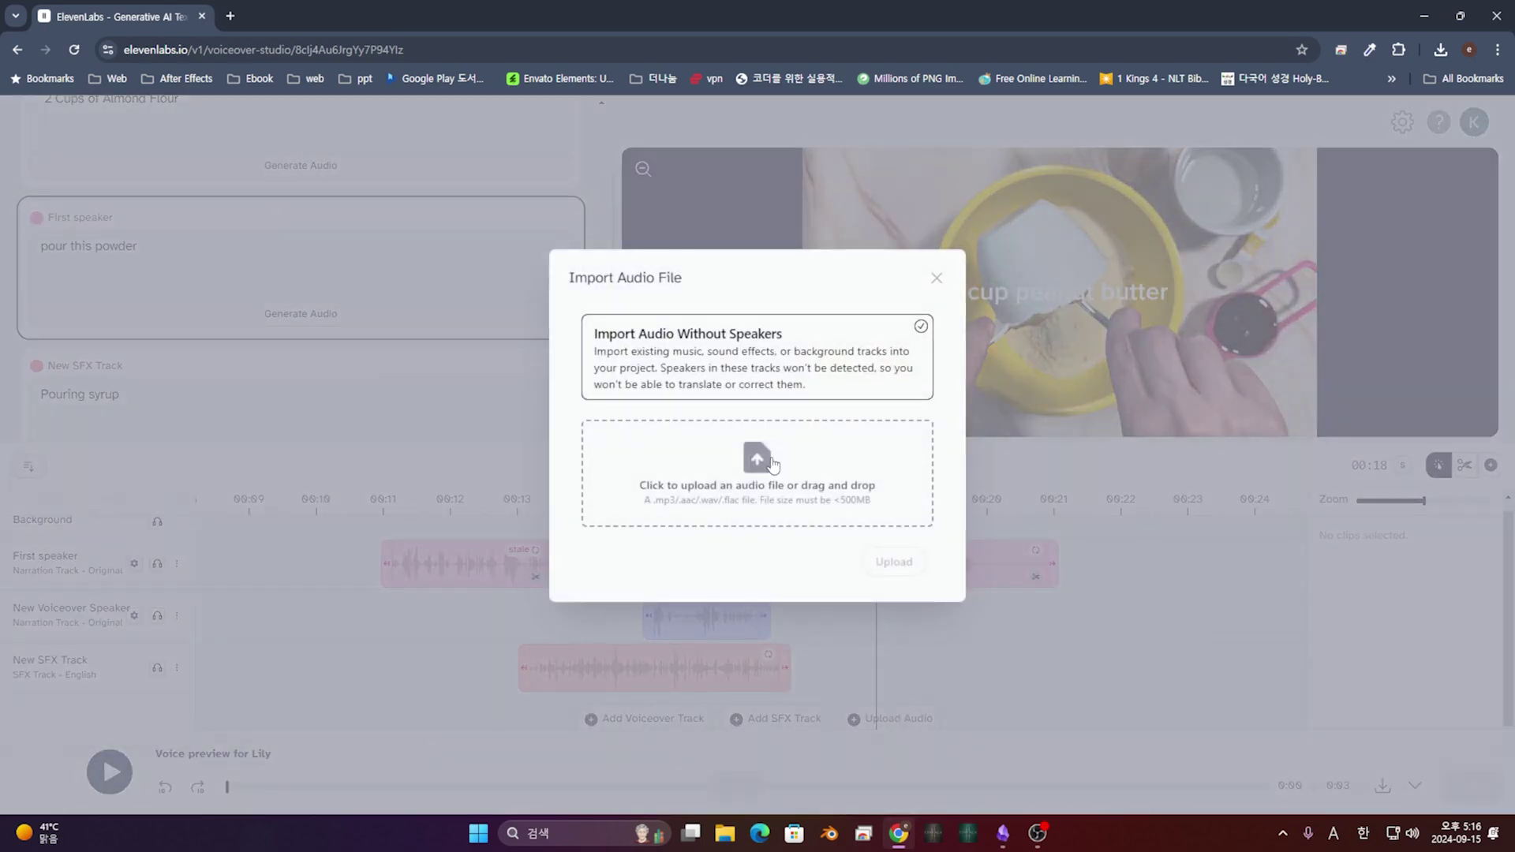
pyautogui.click(762, 474)
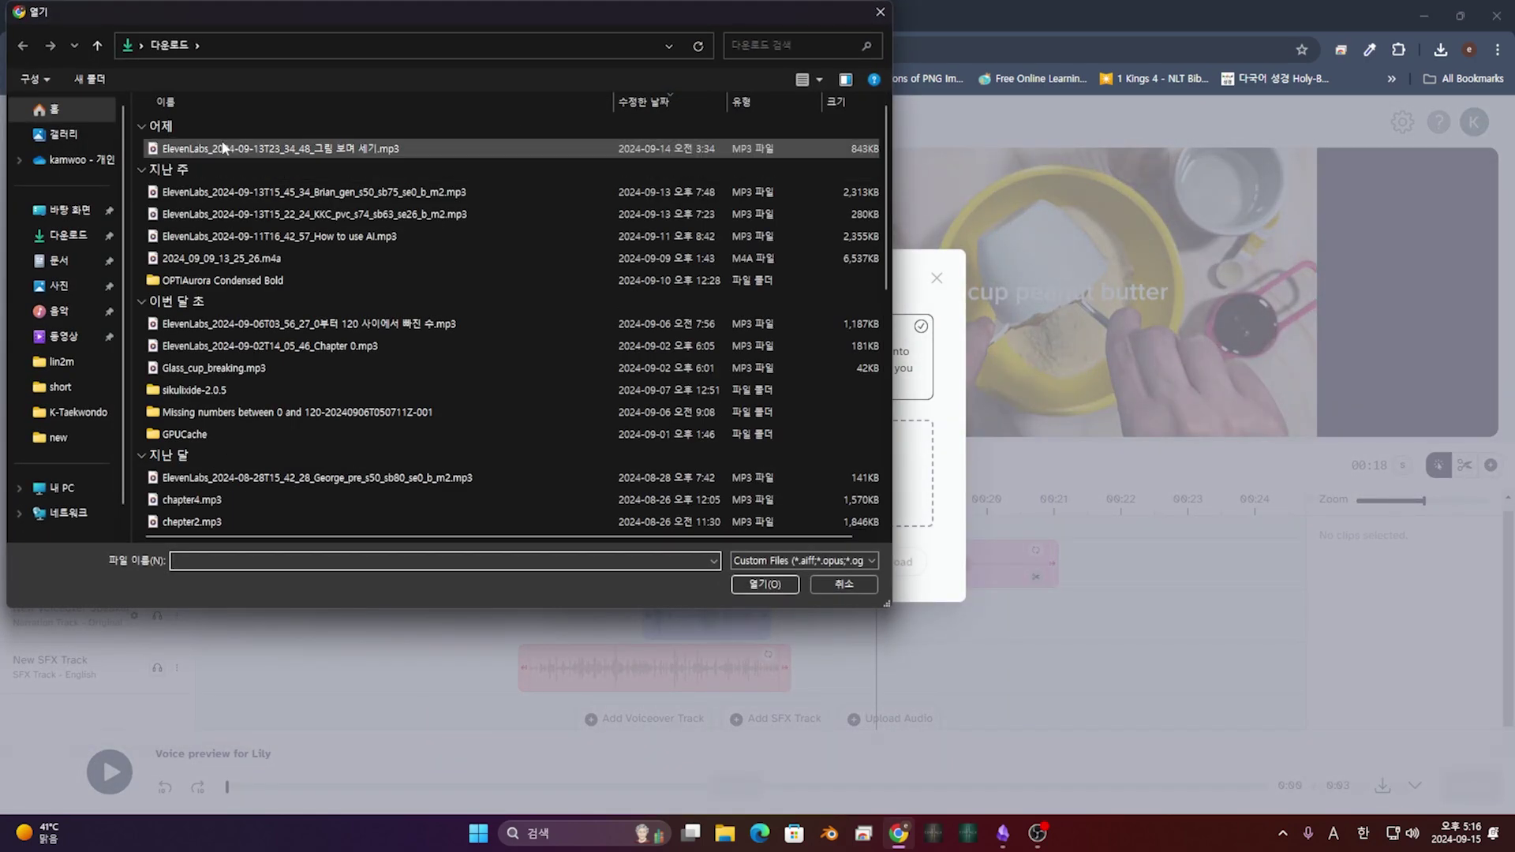
pyautogui.click(846, 587)
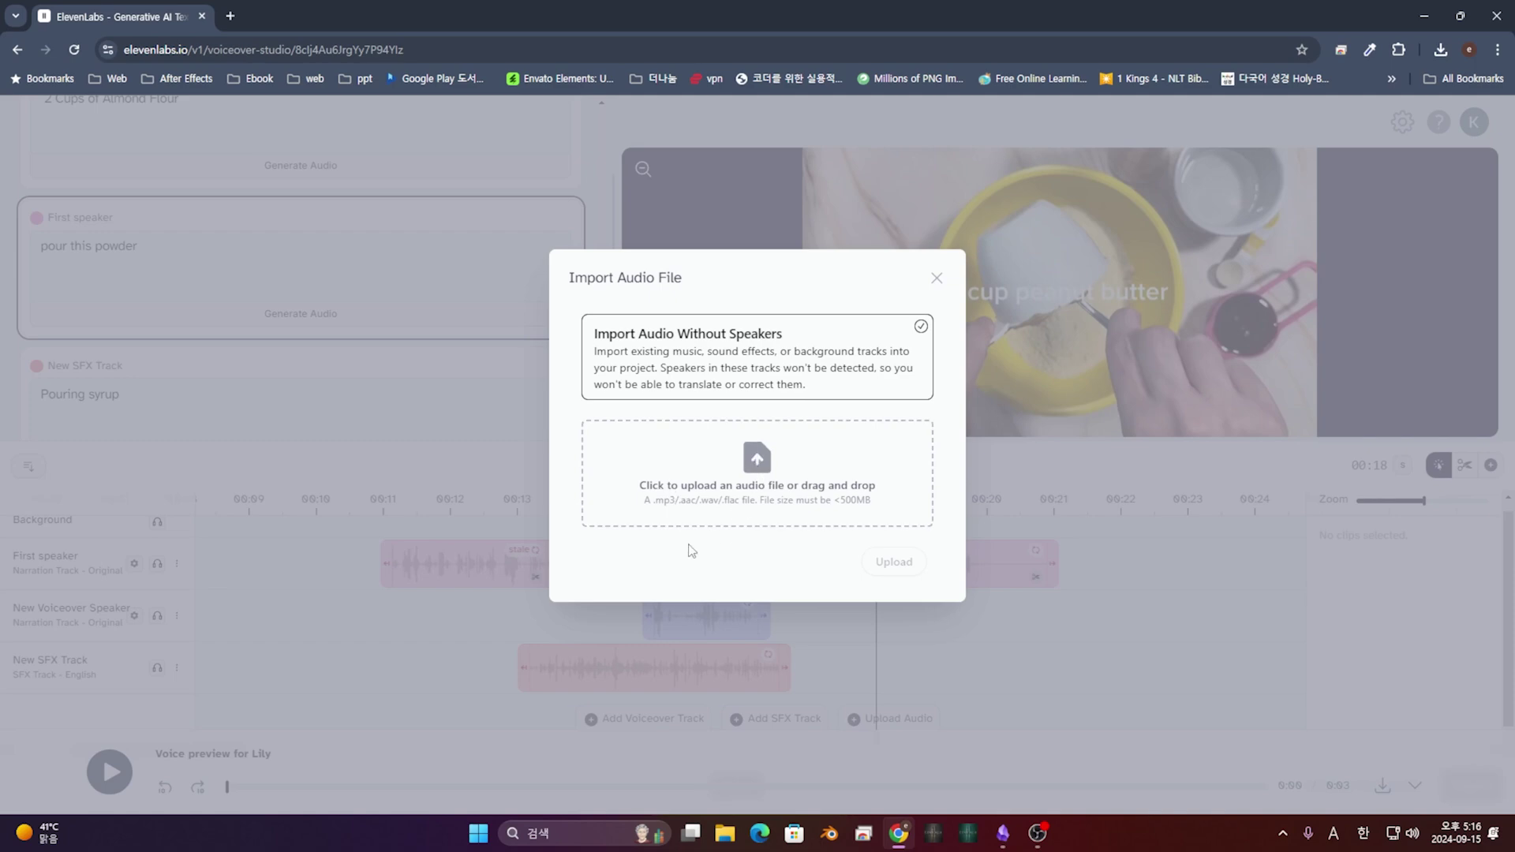
pyautogui.click(737, 462)
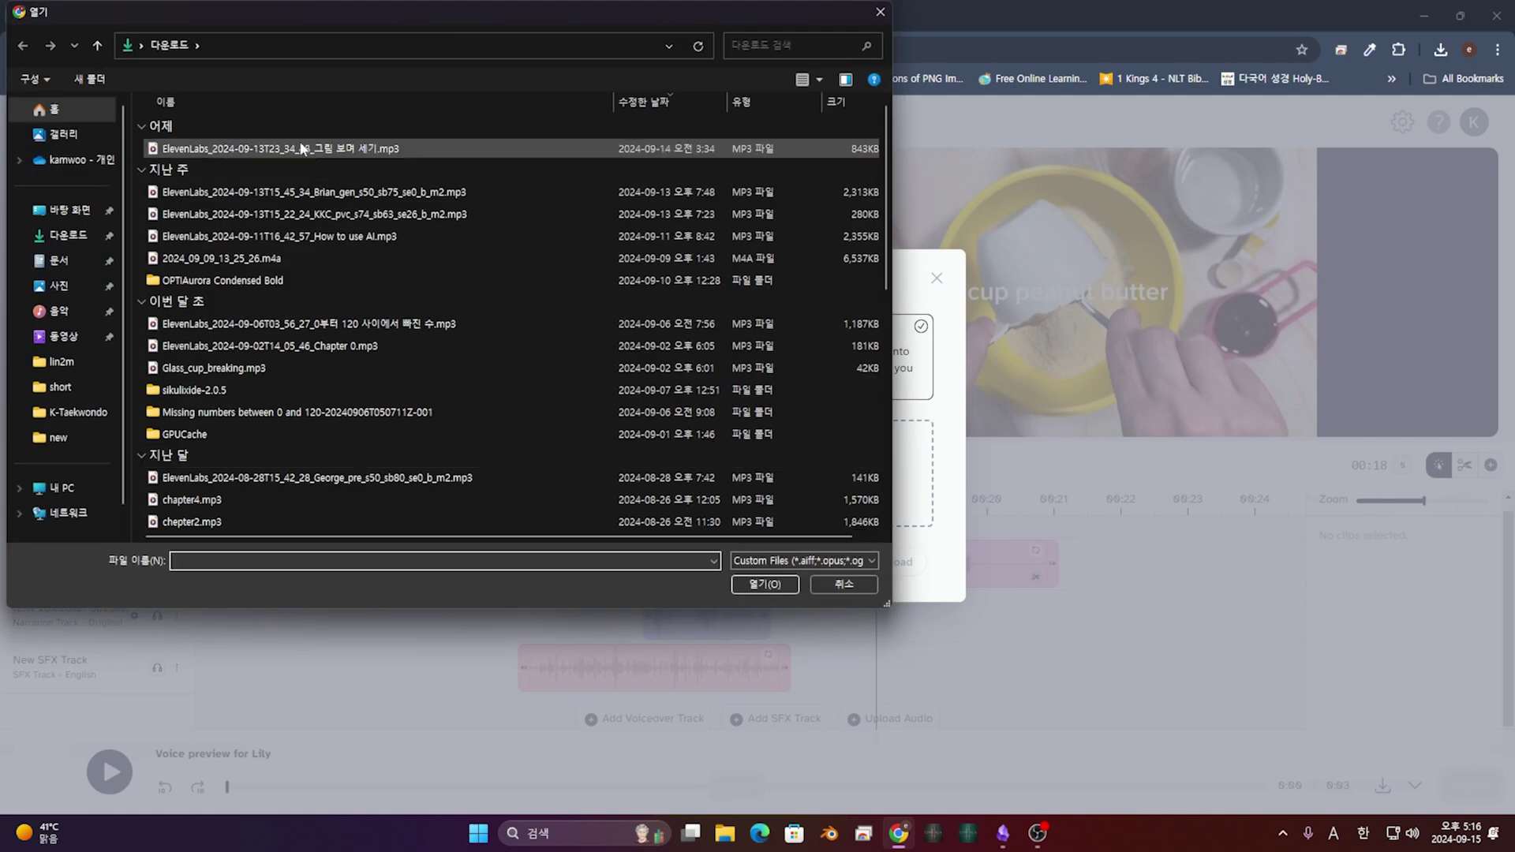
pyautogui.click(844, 584)
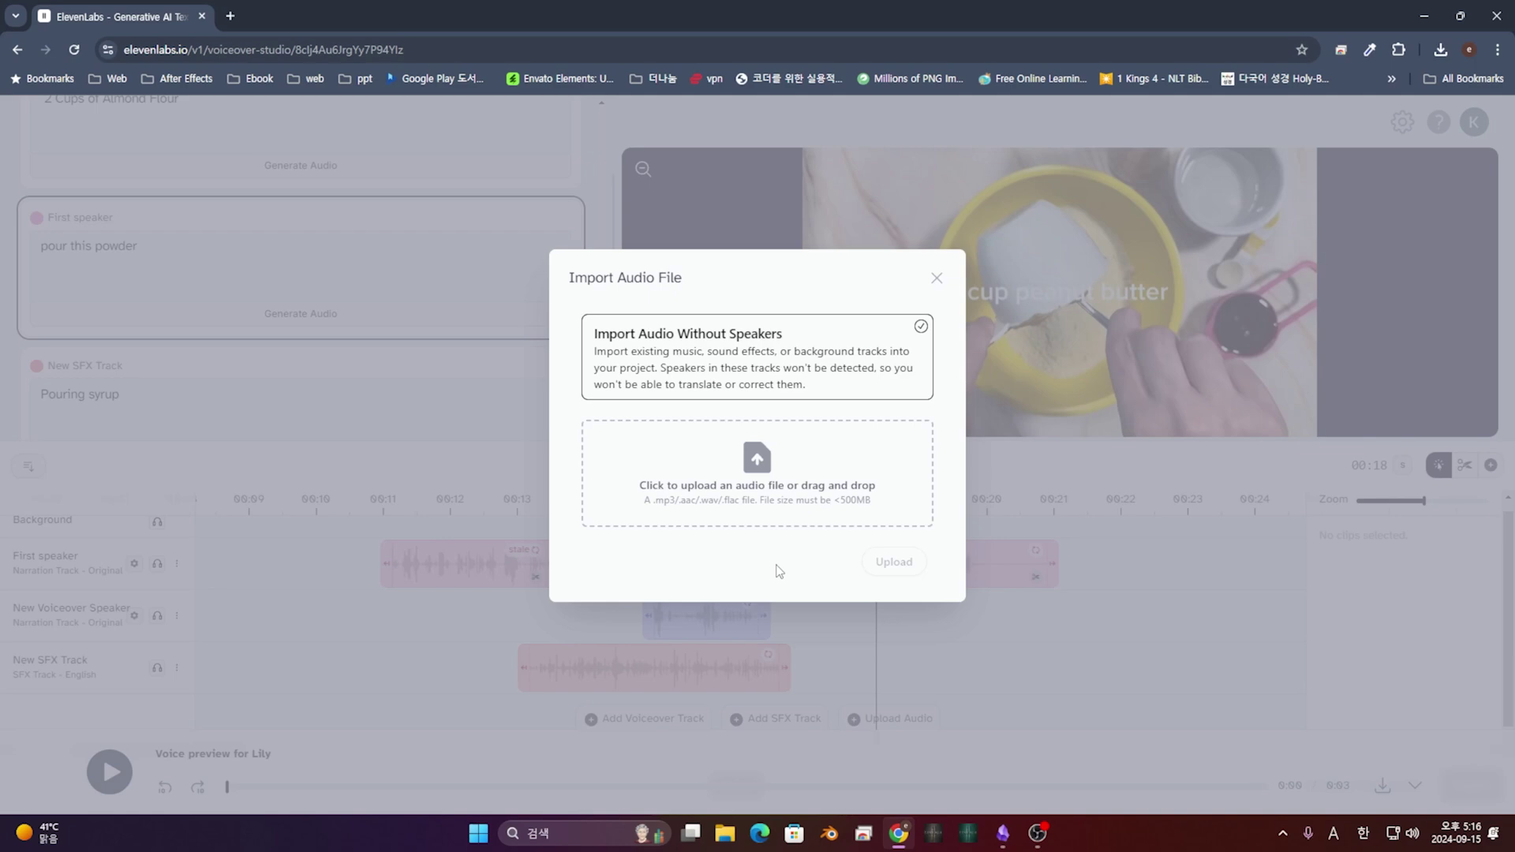
pyautogui.click(936, 275)
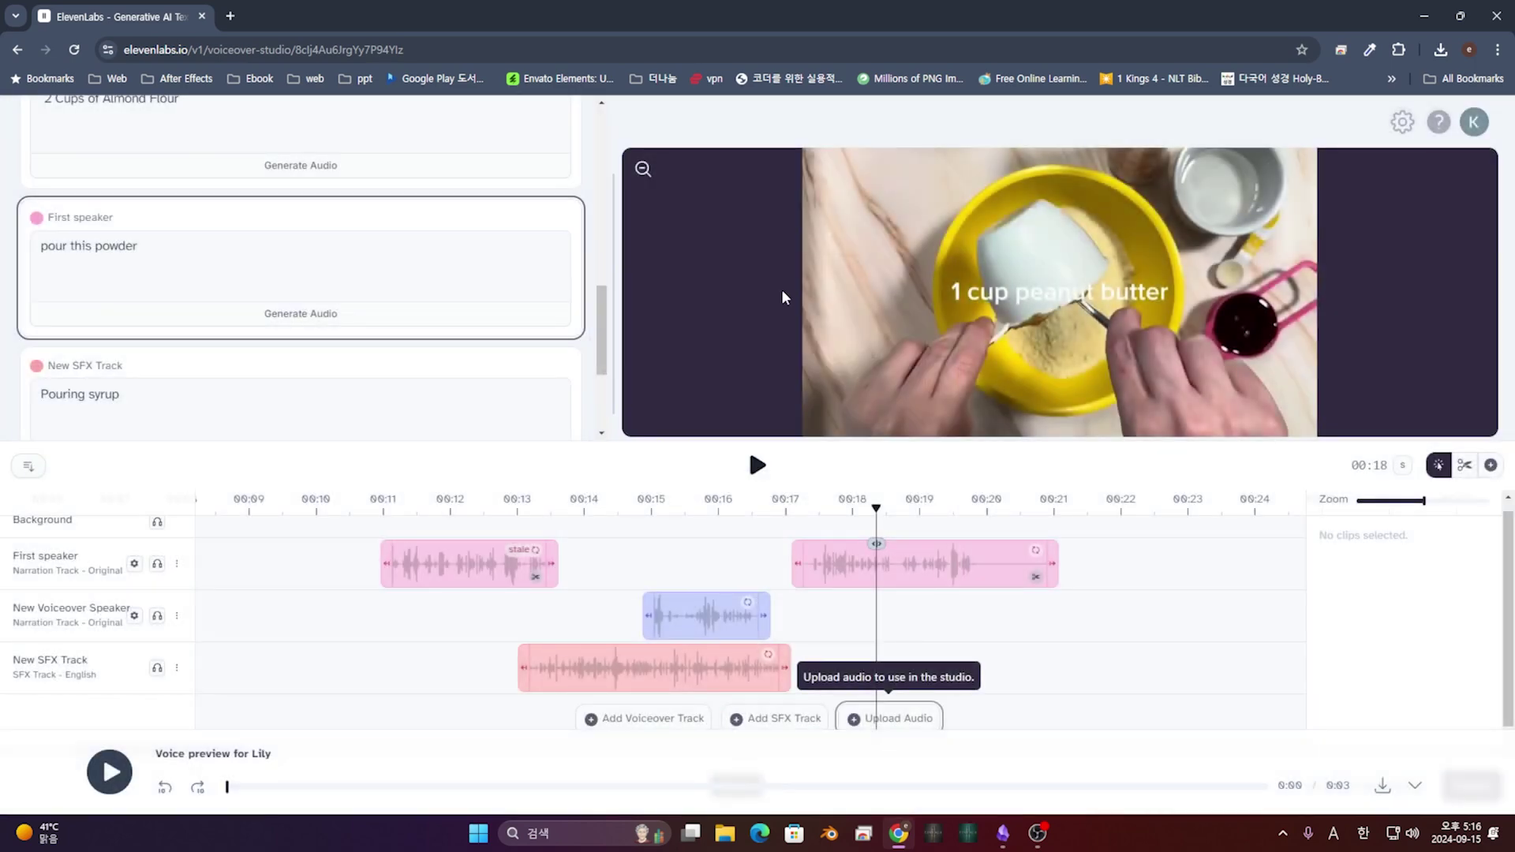
# Step: Add another voiceover speaker track to the timeline and delete that speaker again
pyautogui.click(655, 505)
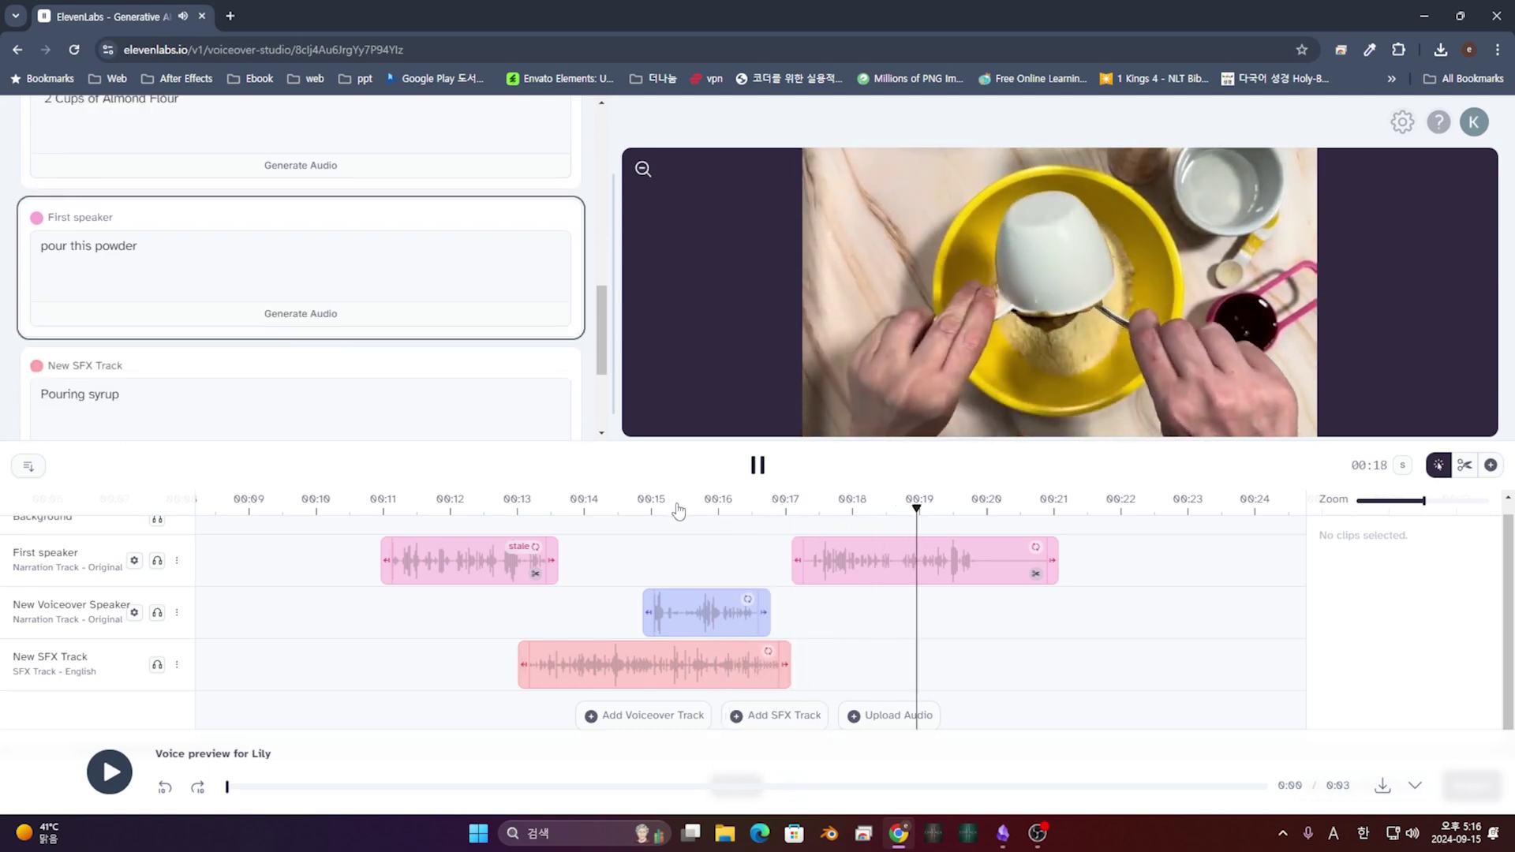
pyautogui.press('space')
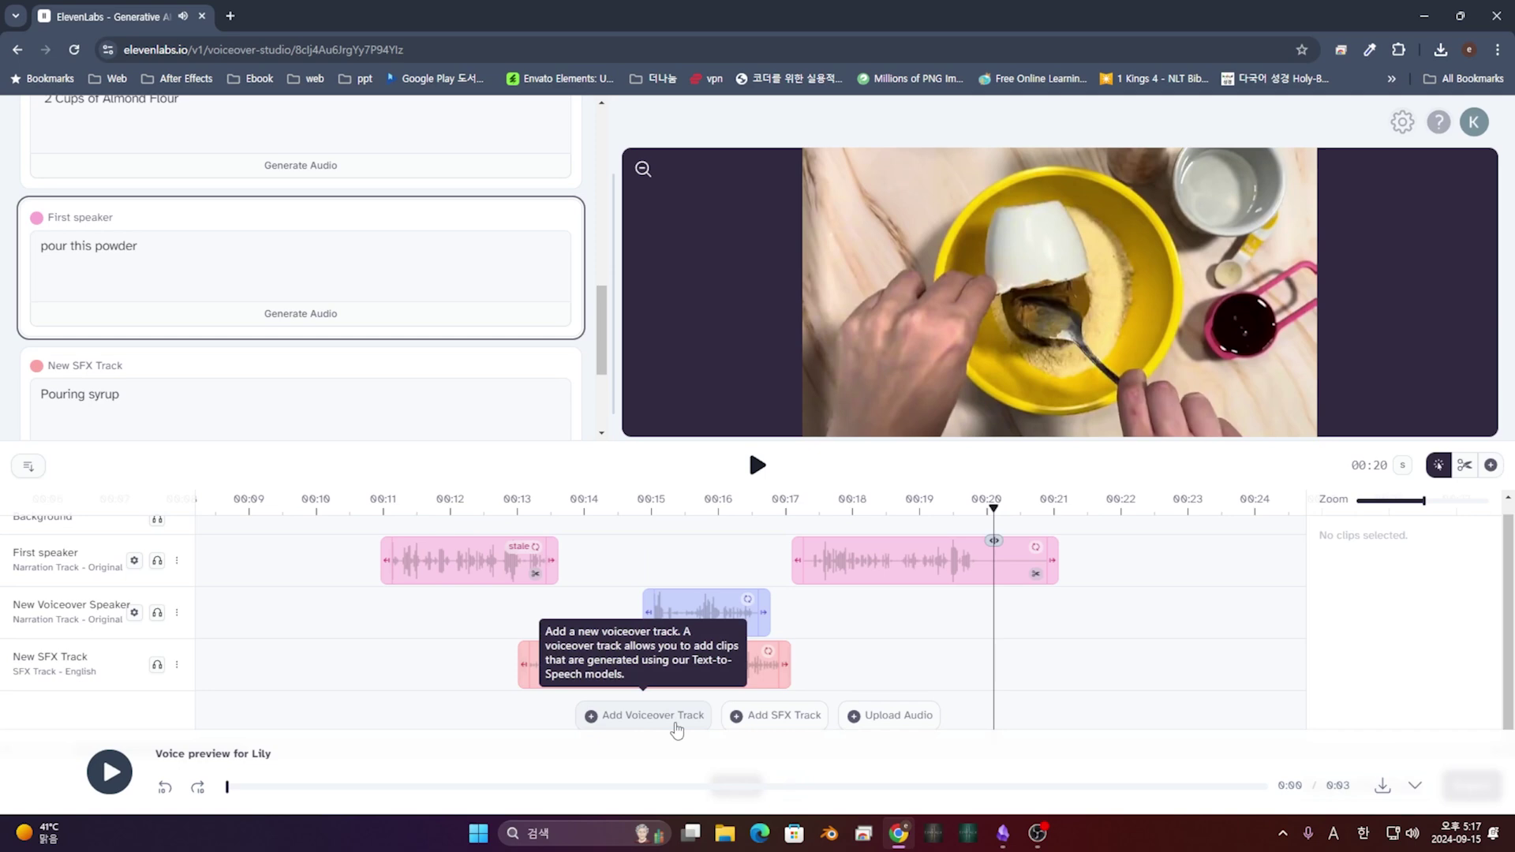
pyautogui.click(677, 716)
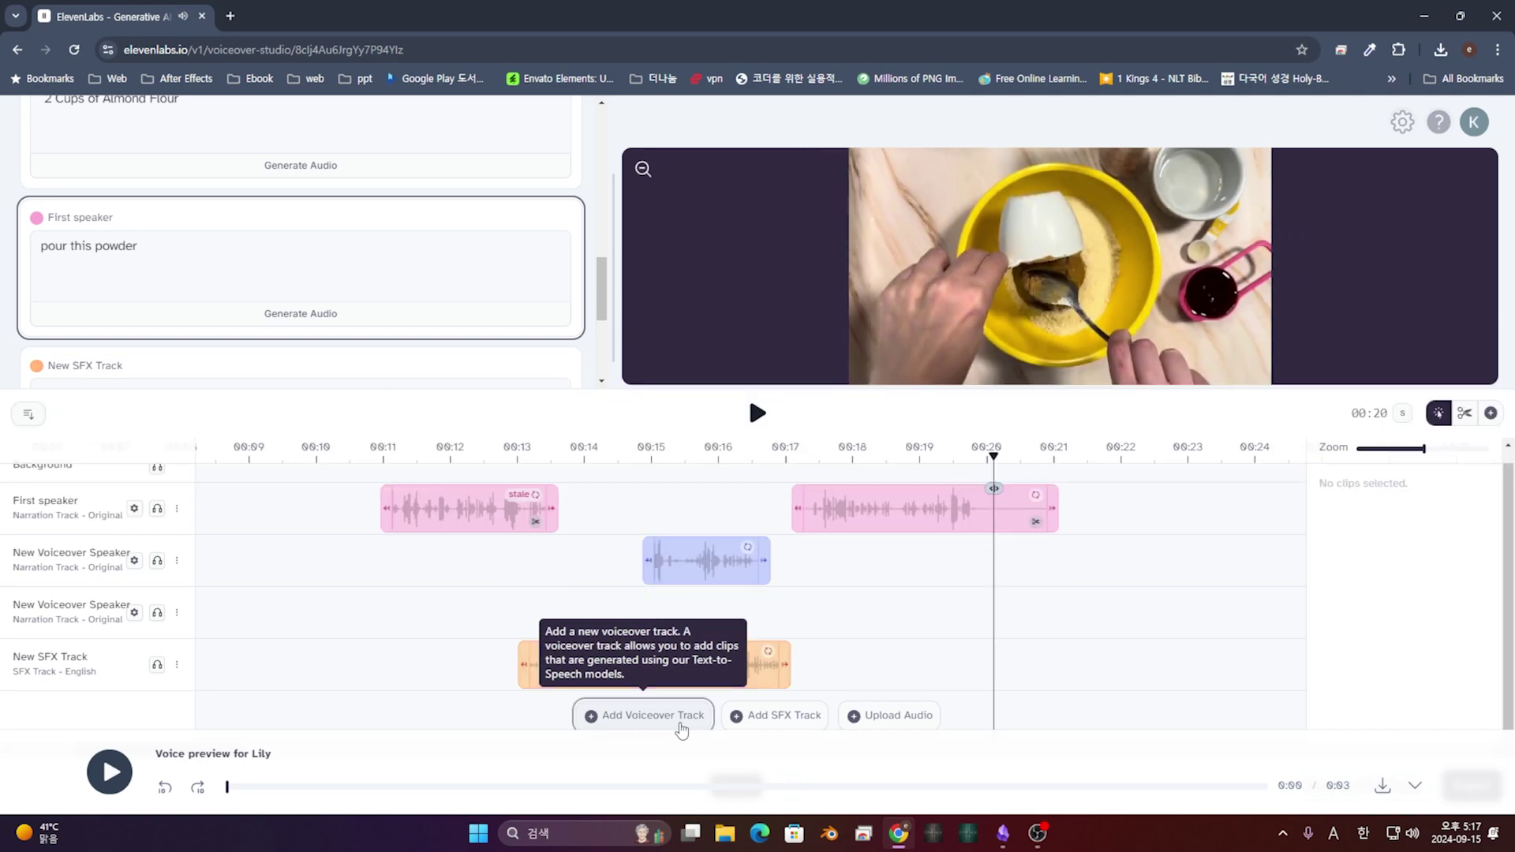
pyautogui.click(595, 613)
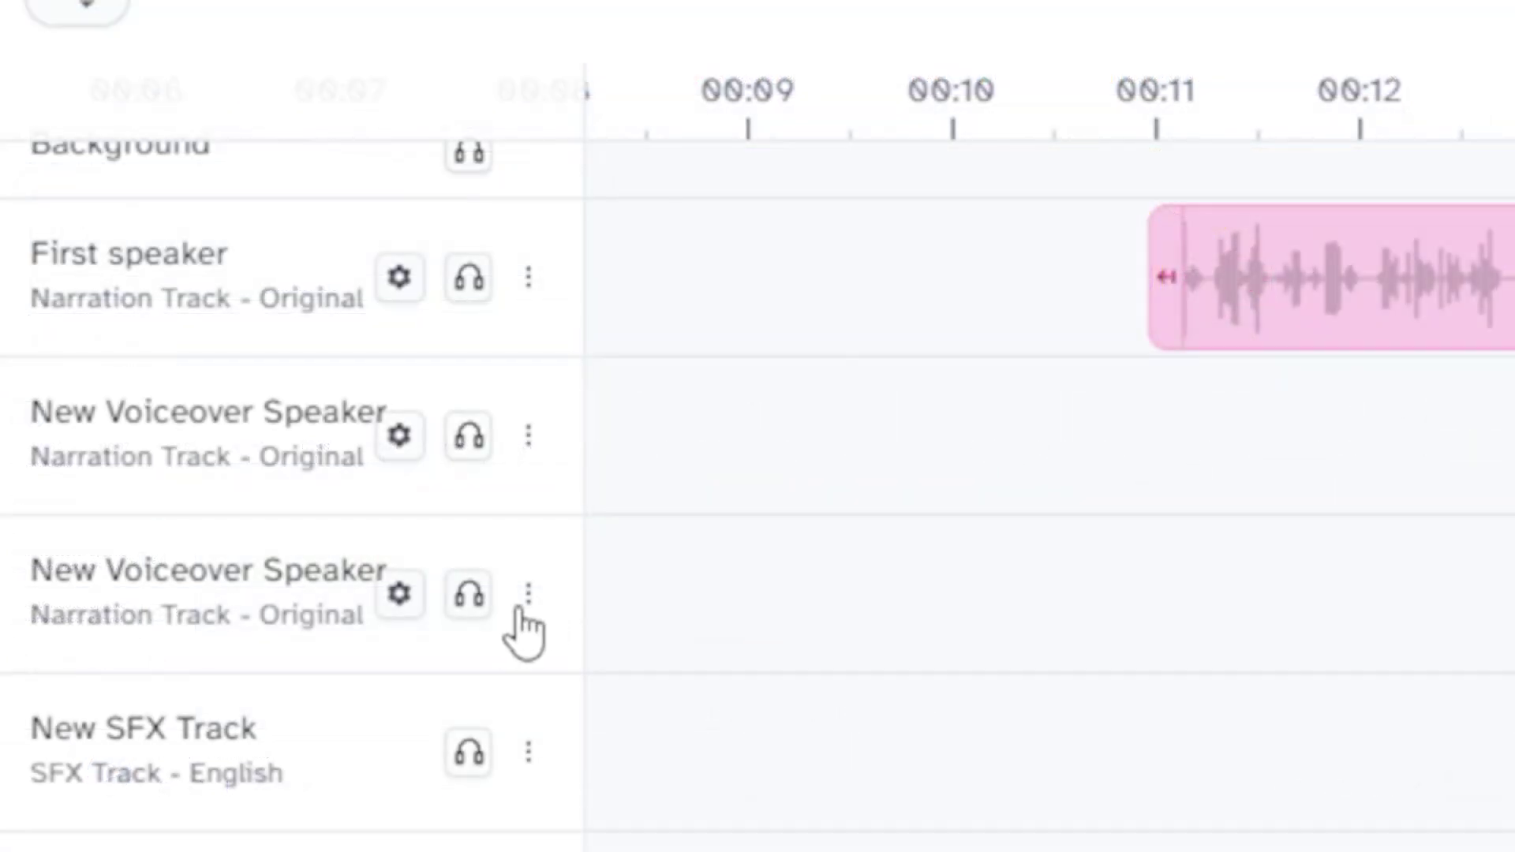
pyautogui.click(524, 604)
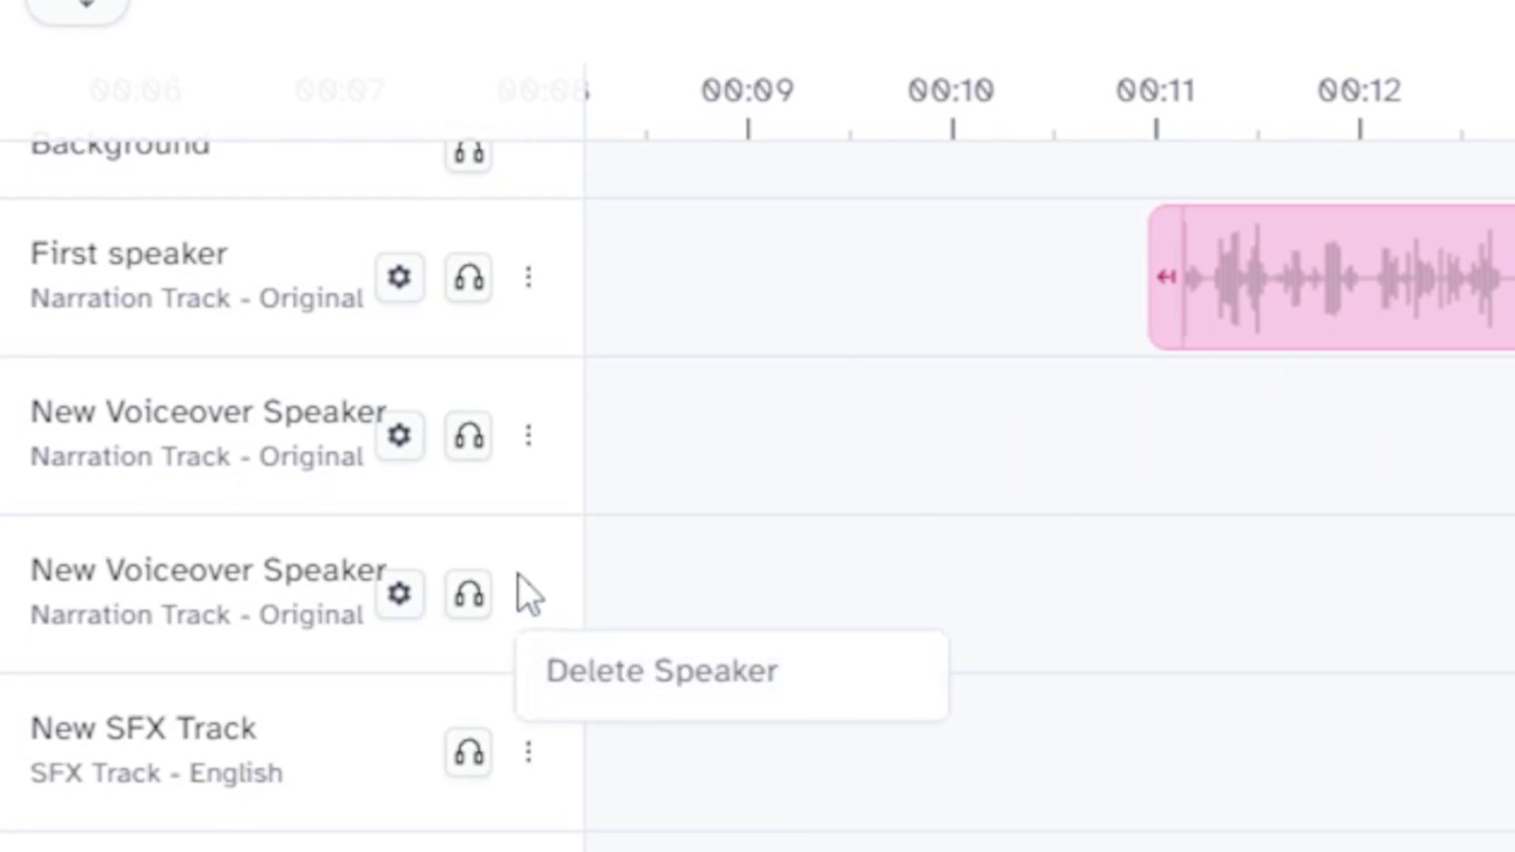
pyautogui.click(527, 598)
pyautogui.click(527, 598)
pyautogui.click(614, 710)
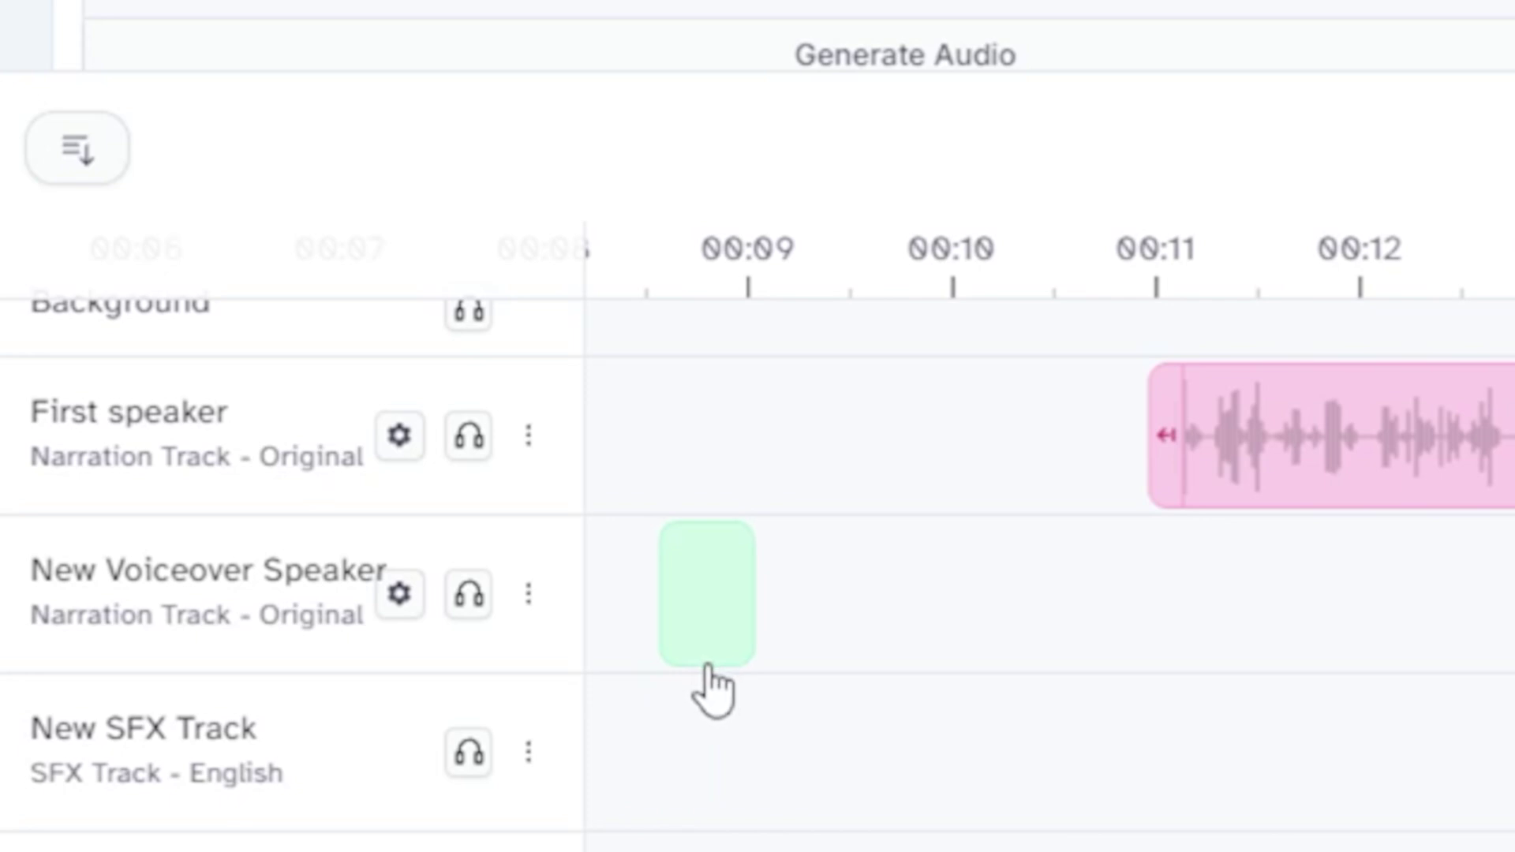
# Step: Play the narration from just before 00:11, and solo the SFX track to hear the "Pouring Flour" effect on its own
pyautogui.click(1092, 277)
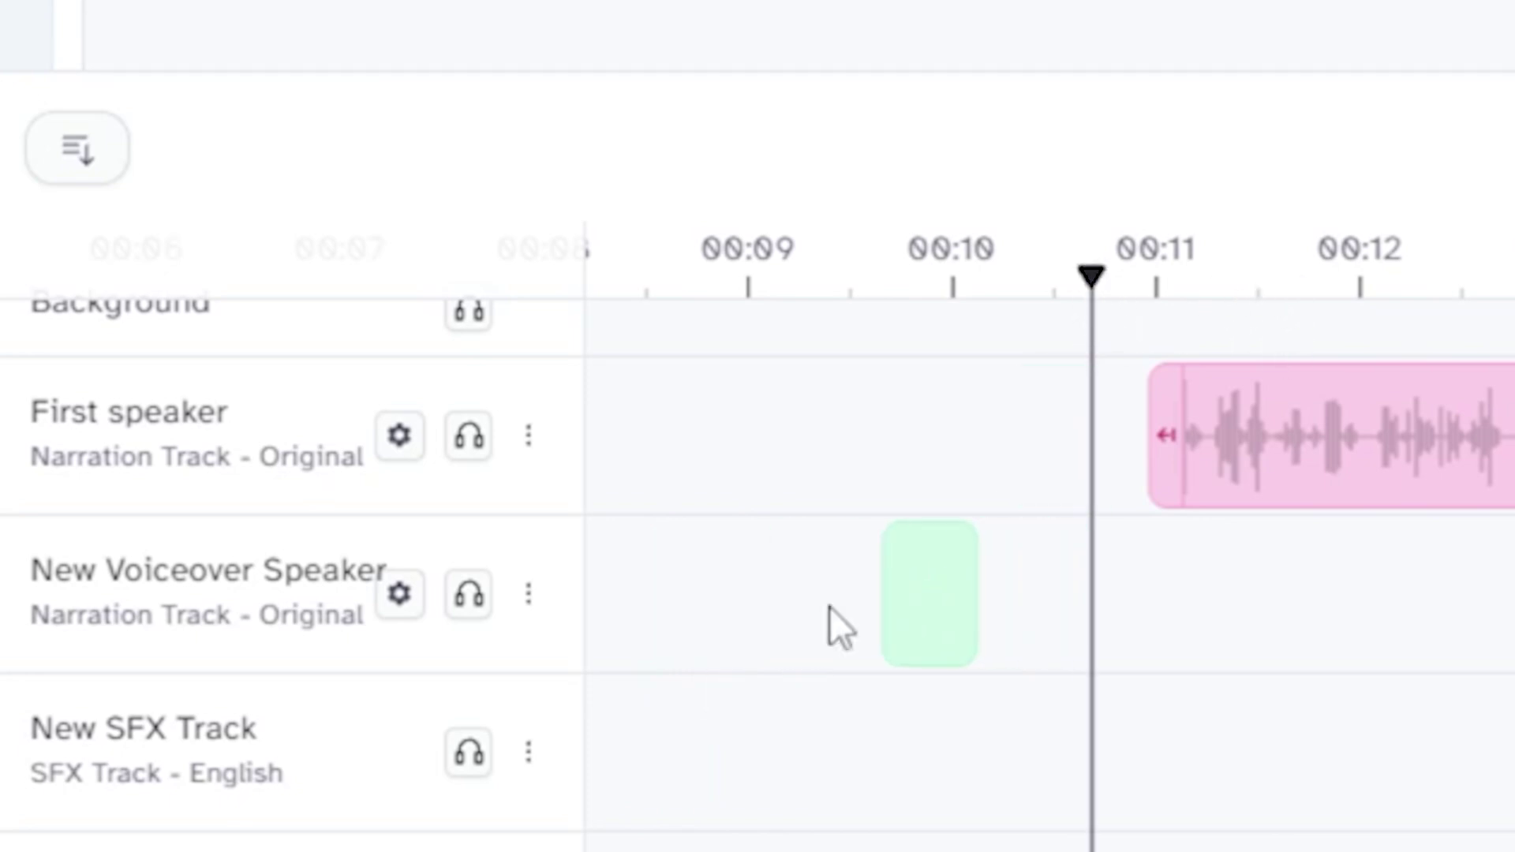
pyautogui.press('space')
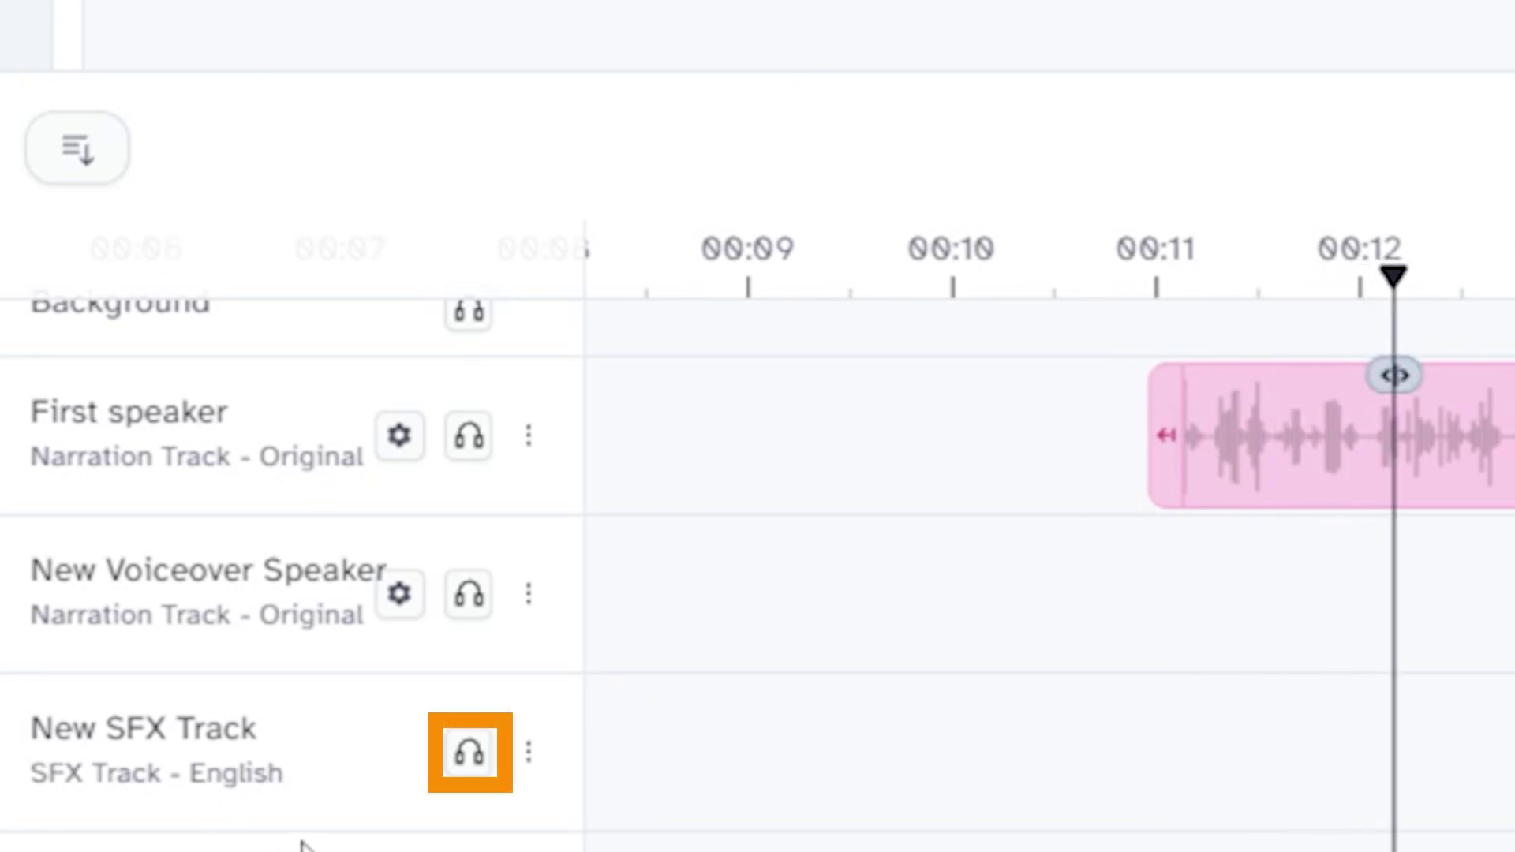
pyautogui.click(468, 759)
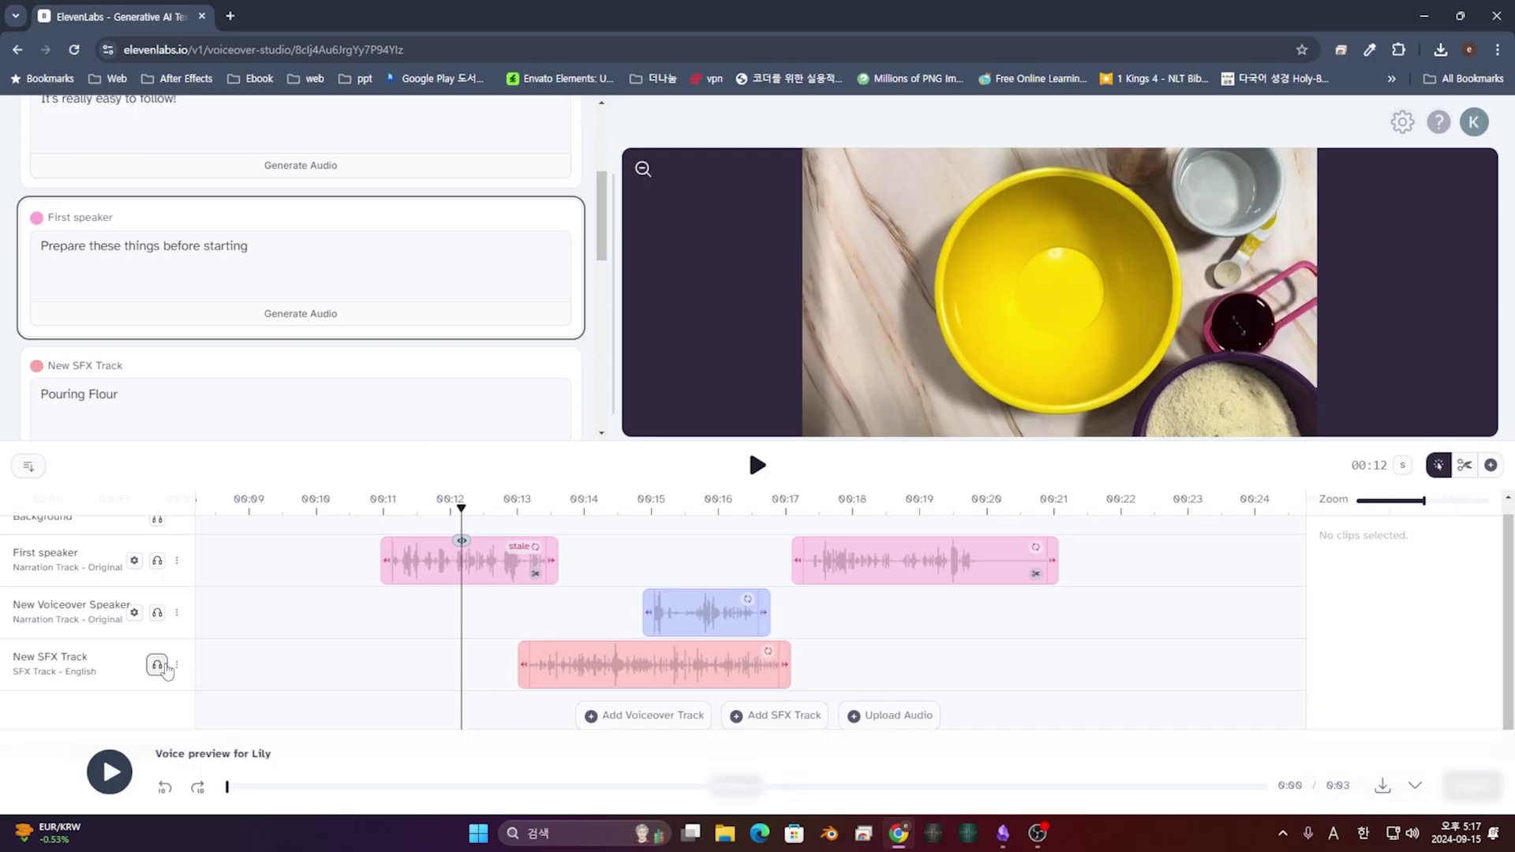
pyautogui.click(319, 673)
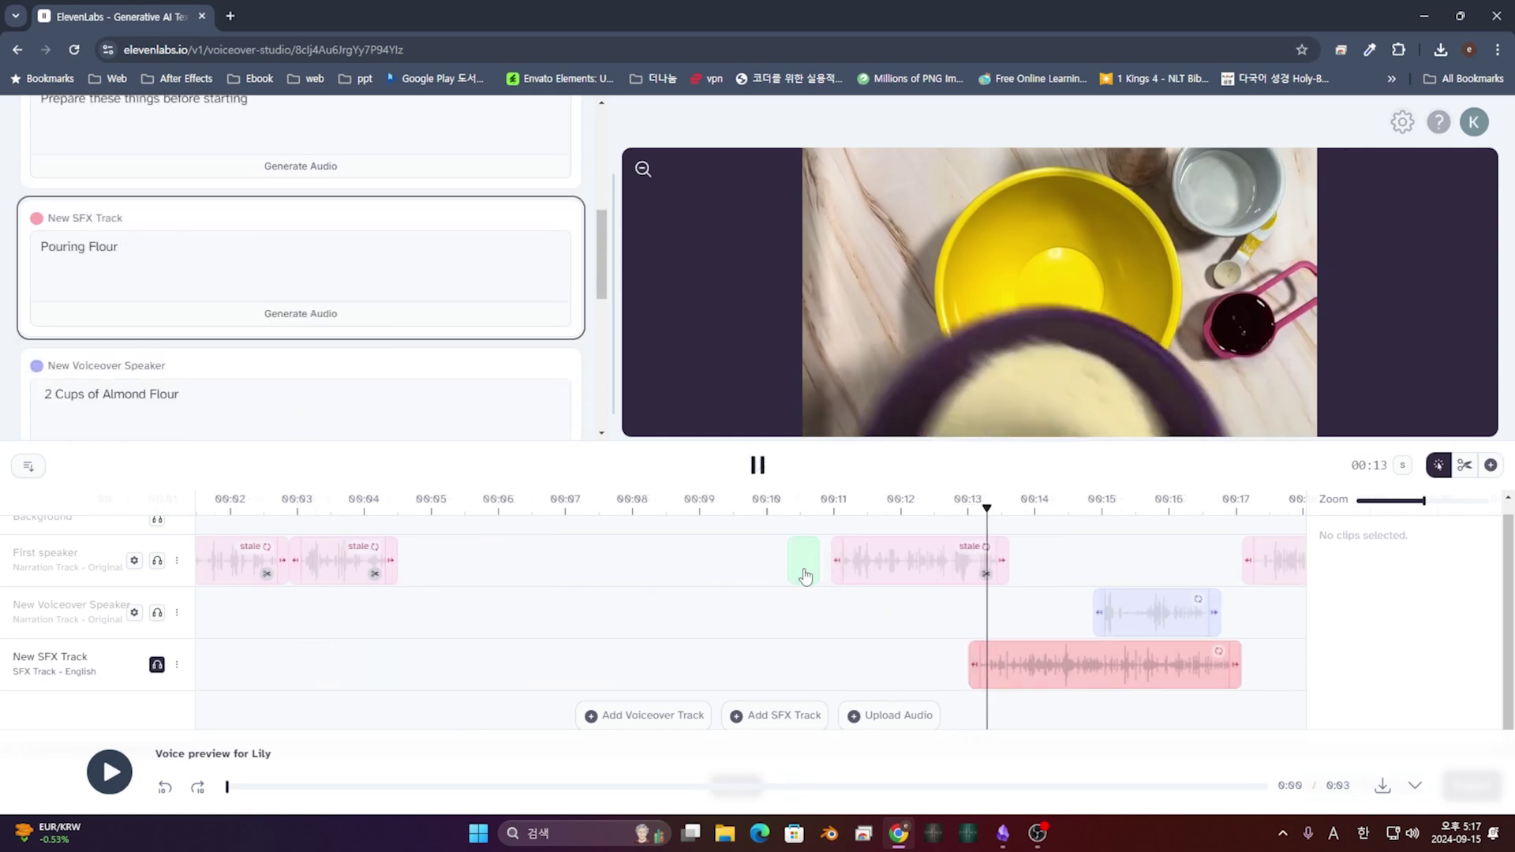
pyautogui.click(758, 466)
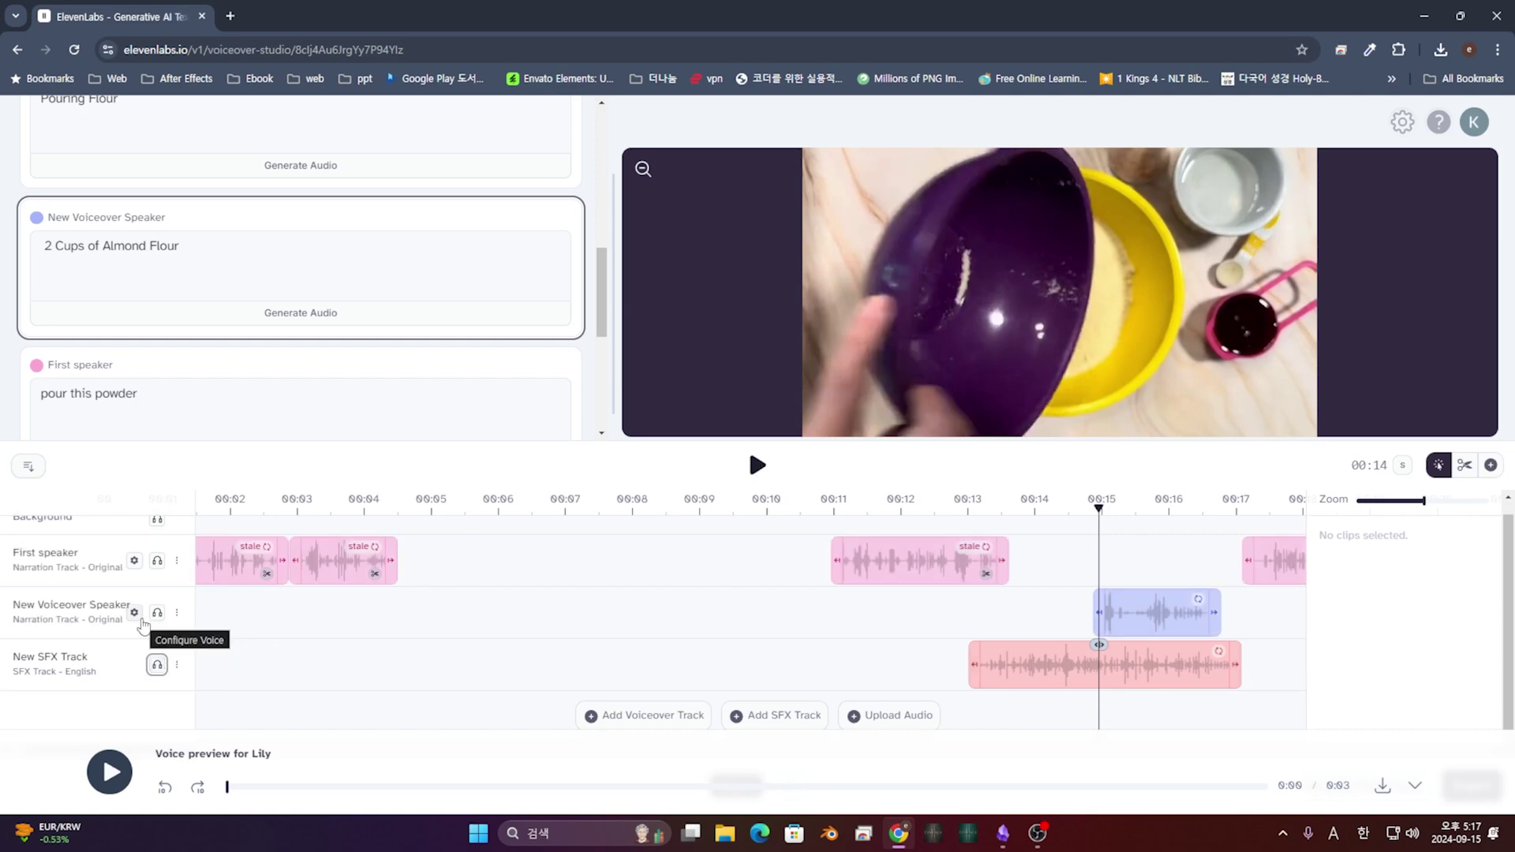
# Step: Review the default voice settings of the new voiceover speaker's track and close them without changes
pyautogui.click(141, 617)
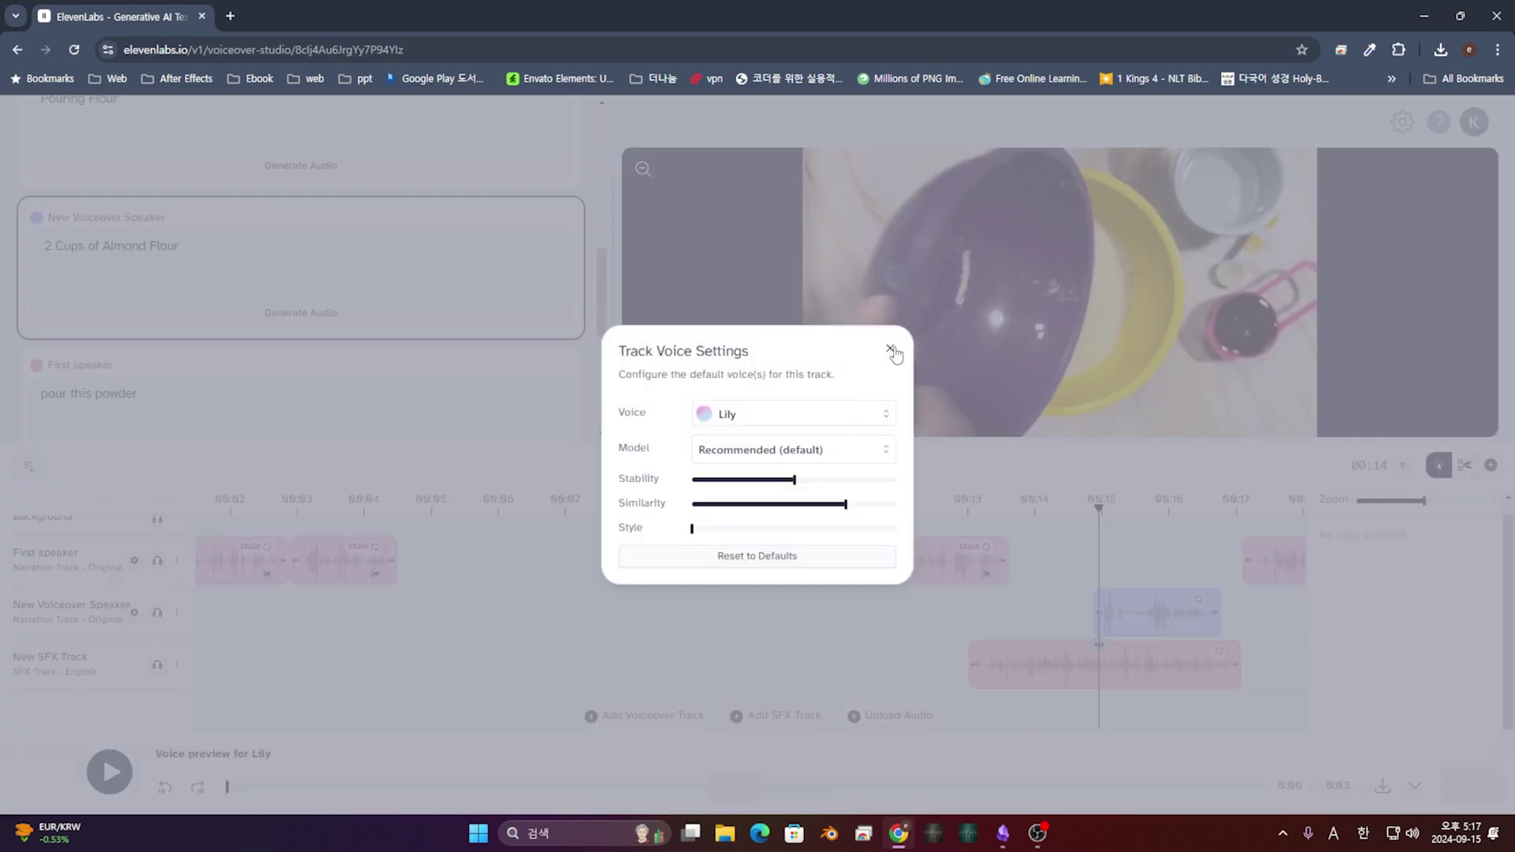
pyautogui.click(890, 350)
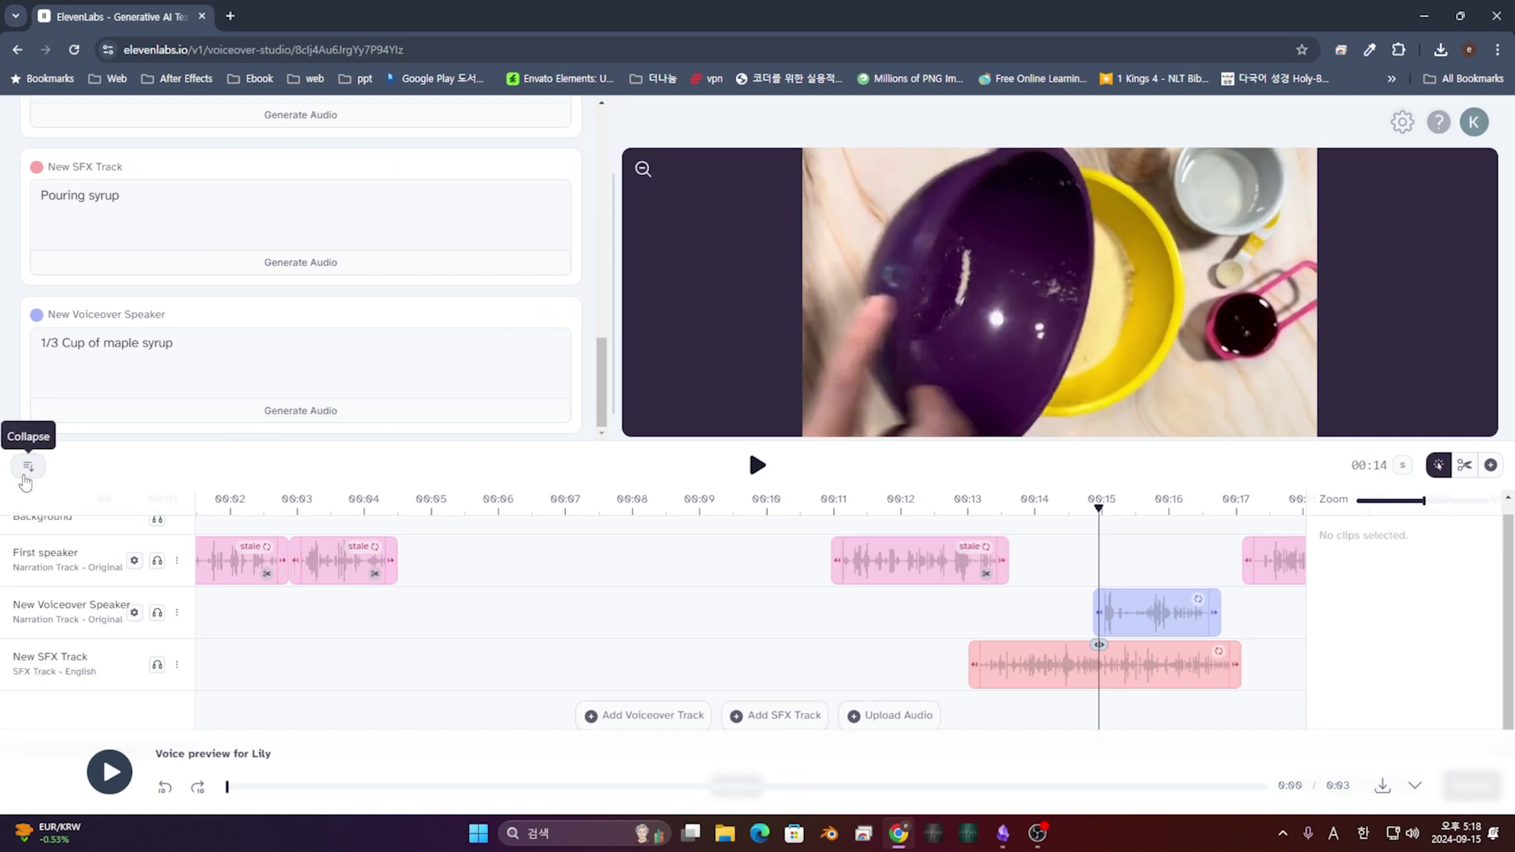
# Step: Collapse the timeline to enlarge the clip list and video, and expand it again to show the tracks
pyautogui.click(27, 471)
pyautogui.click(24, 708)
pyautogui.click(32, 538)
pyautogui.click(32, 708)
pyautogui.click(33, 540)
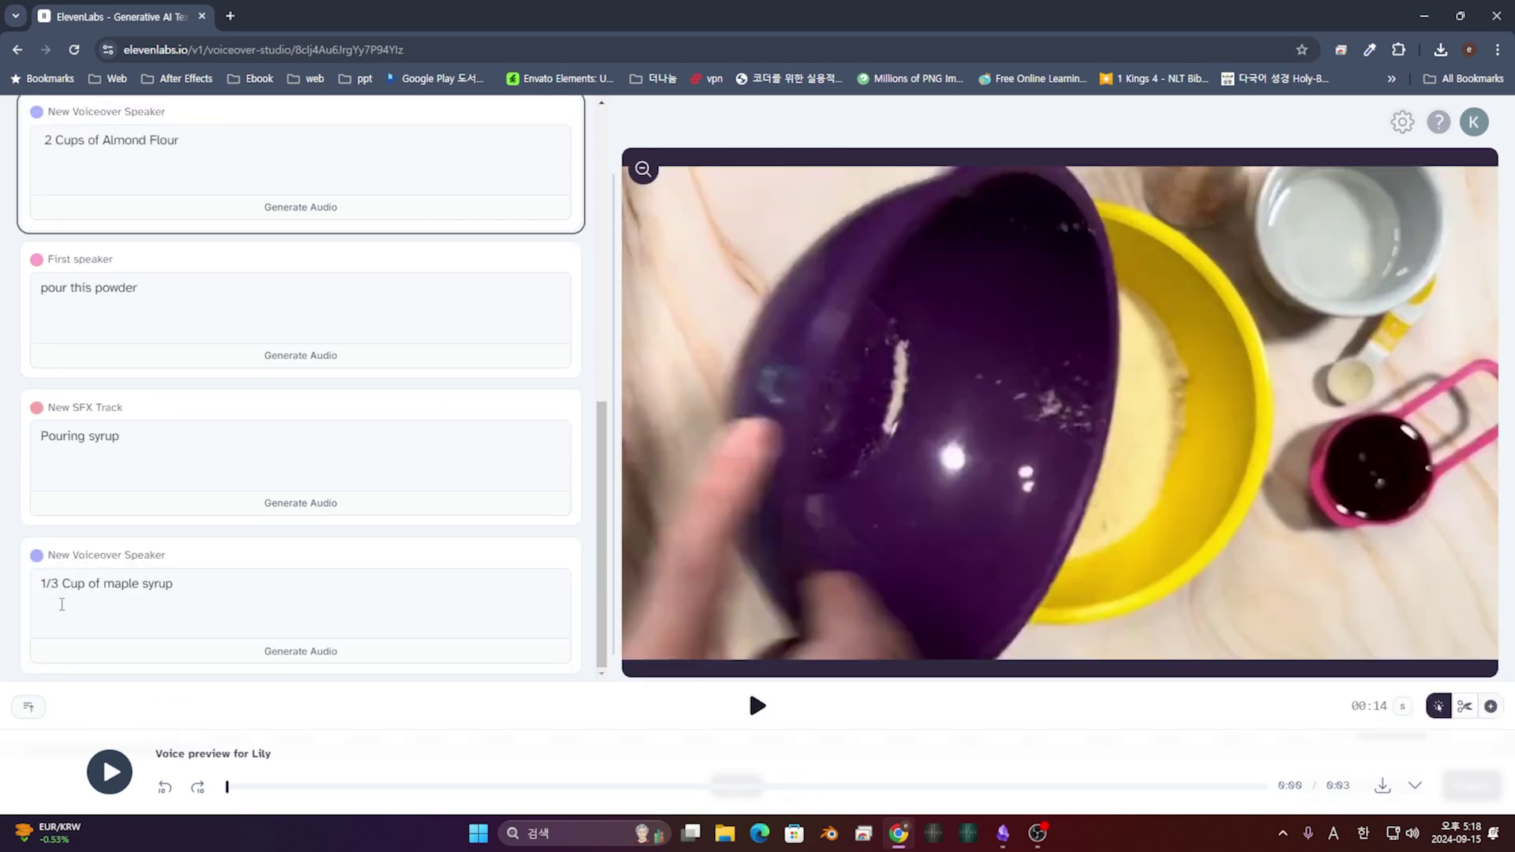
pyautogui.click(34, 708)
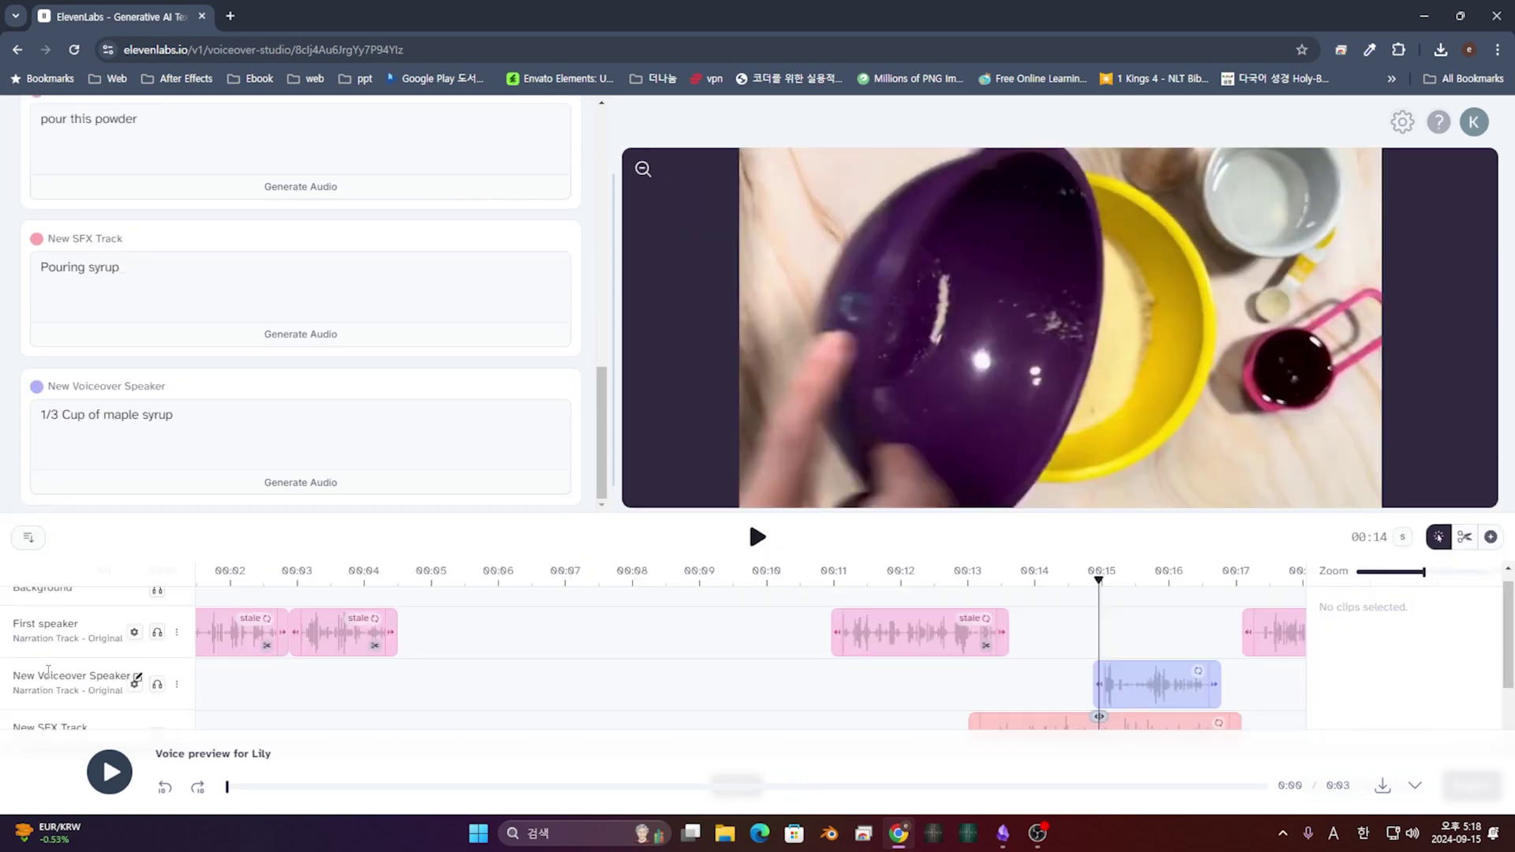
pyautogui.scroll(-3, 623, 686)
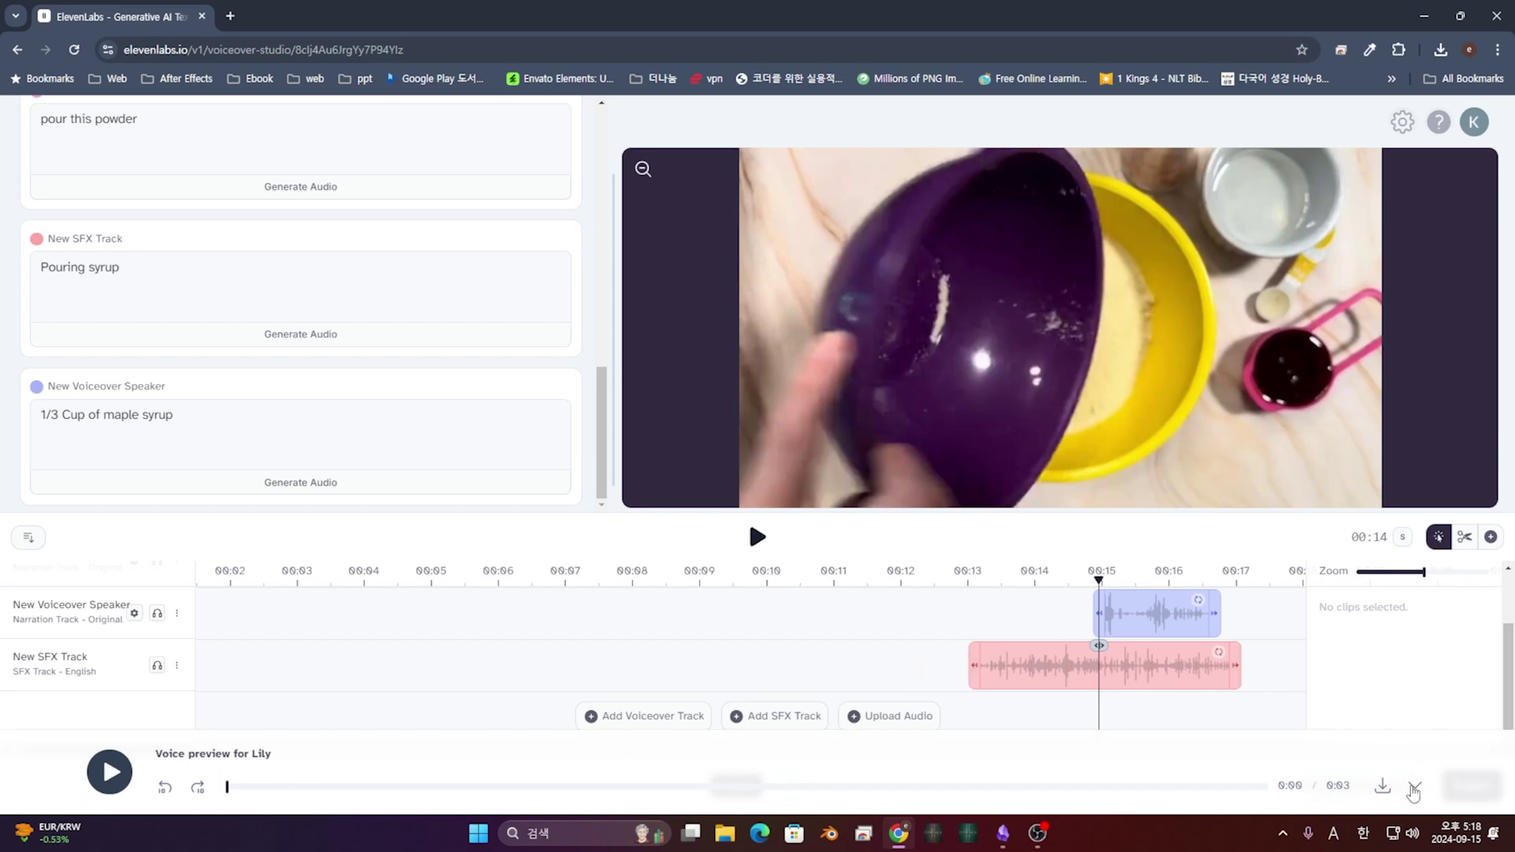
# Step: Hide the voice preview player and add French as a target language for the project
pyautogui.click(1413, 790)
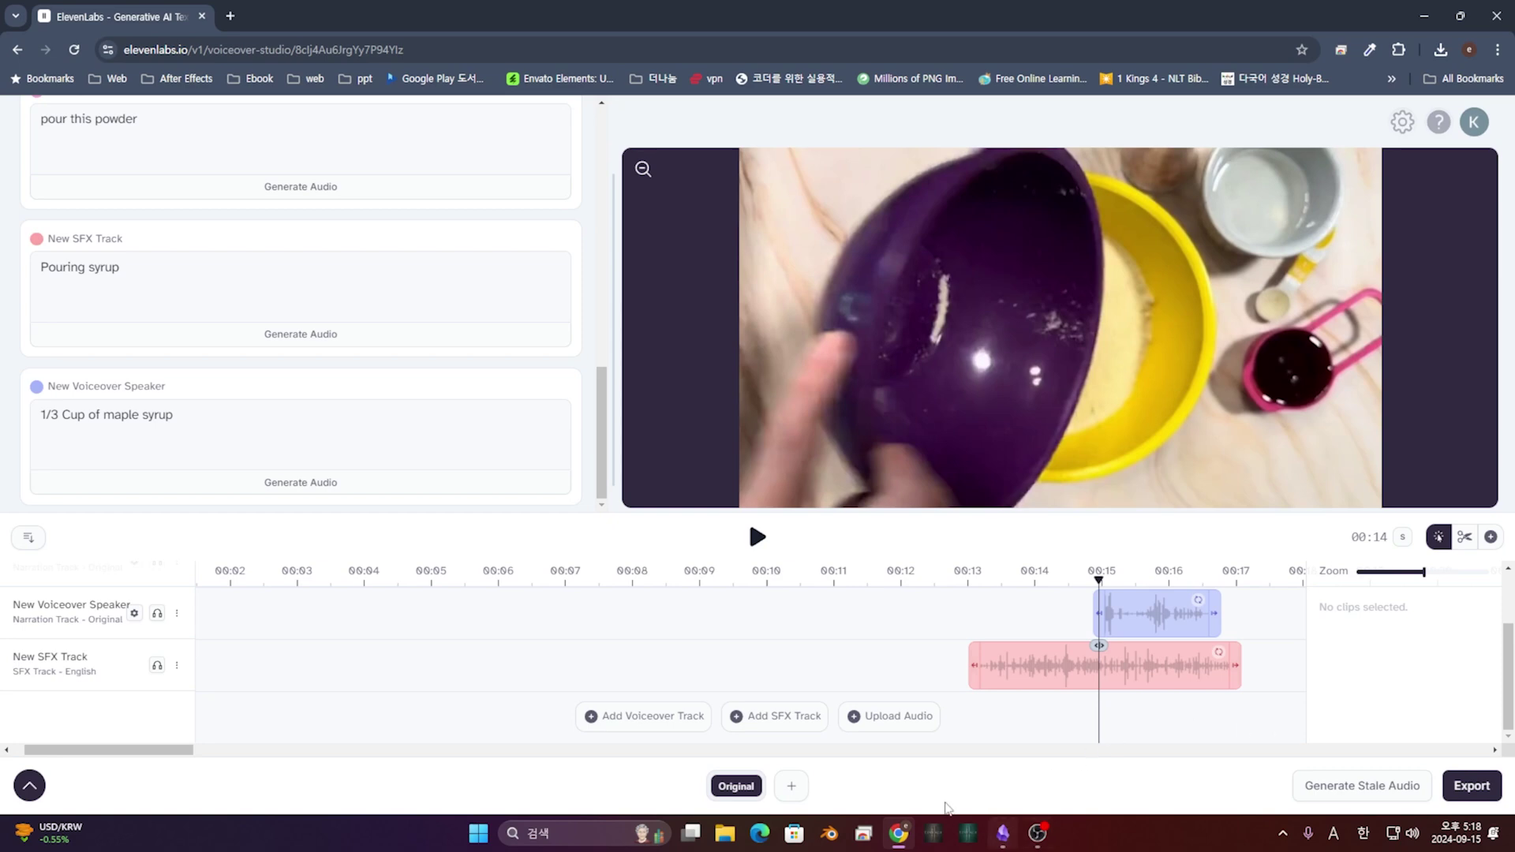
pyautogui.click(792, 787)
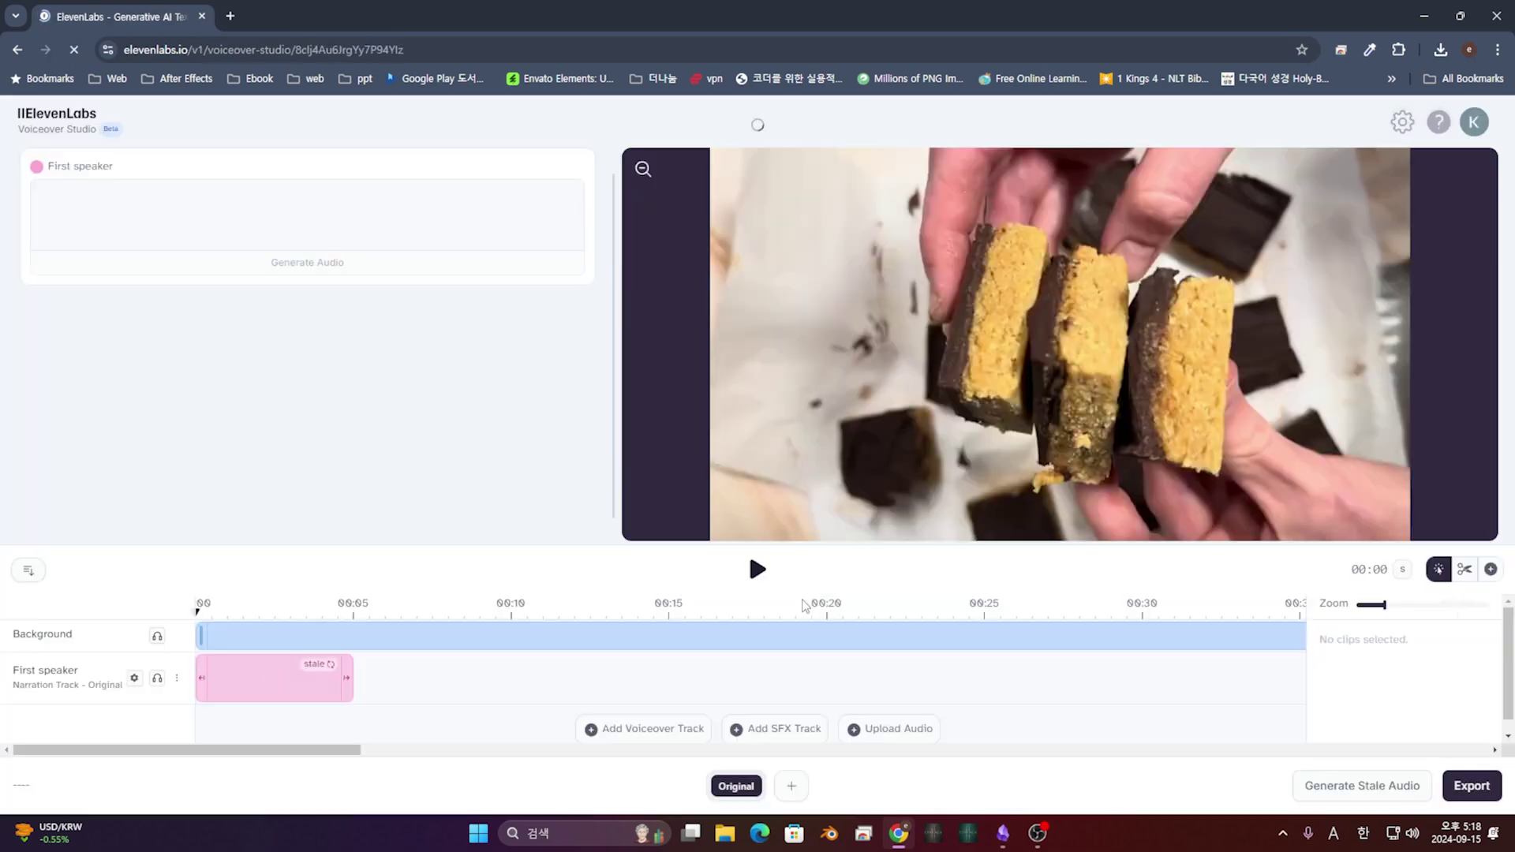
pyautogui.click(791, 785)
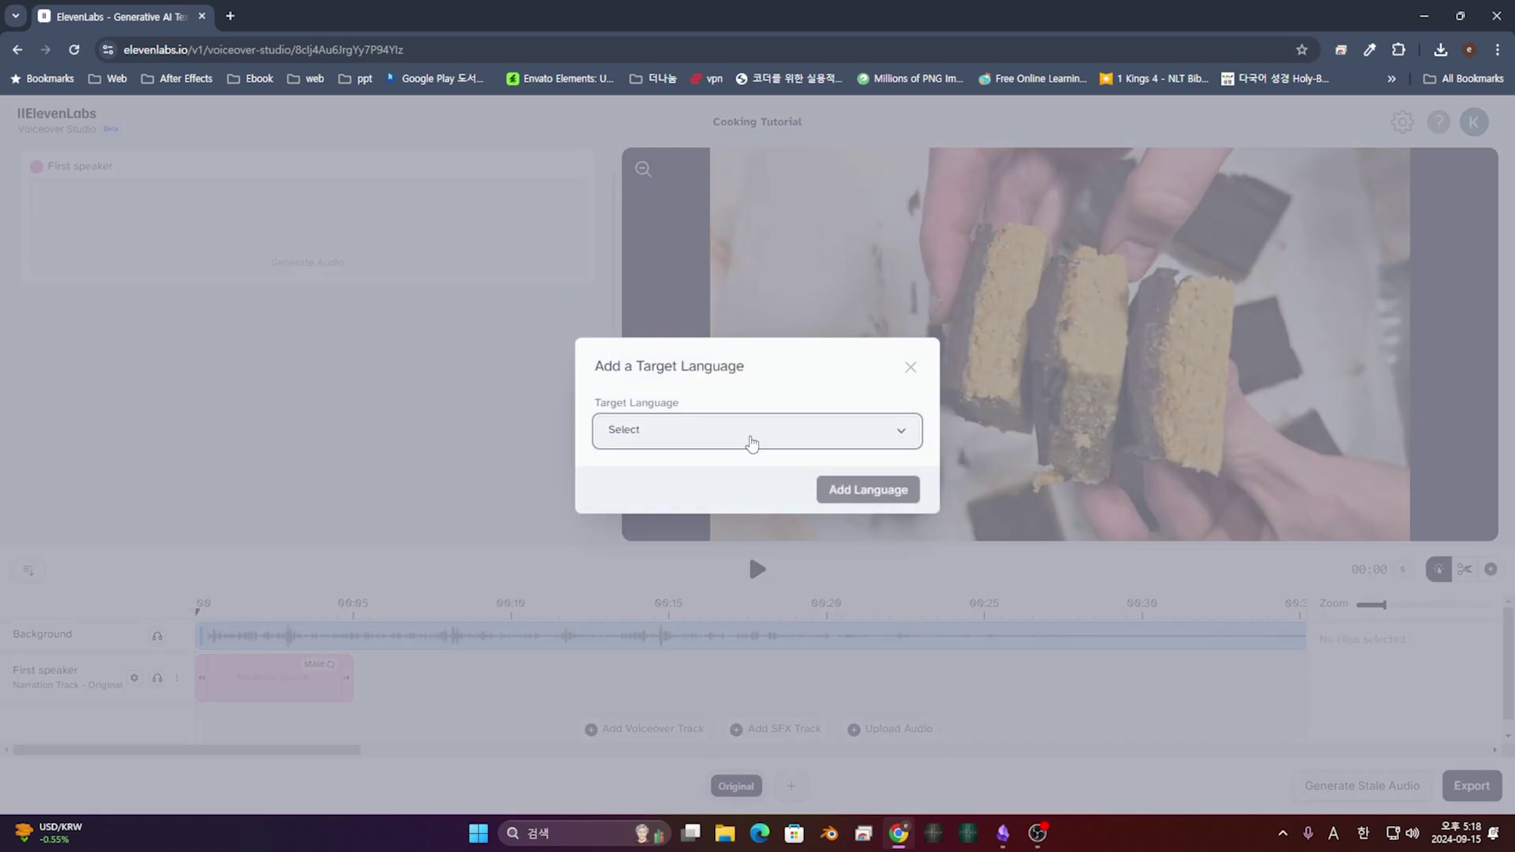
pyautogui.click(750, 440)
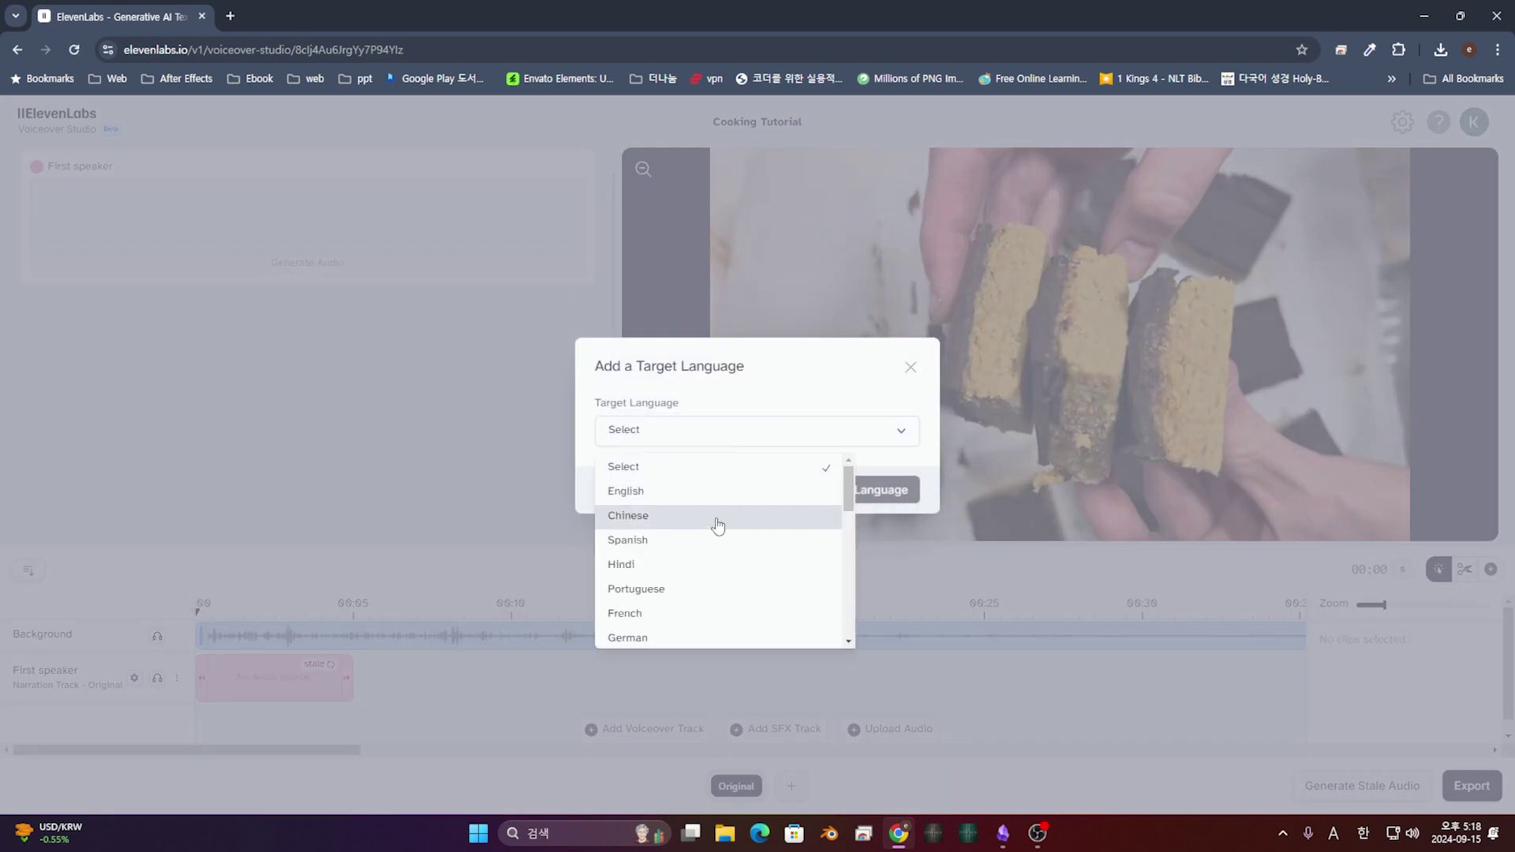
pyautogui.scroll(-1, 717, 526)
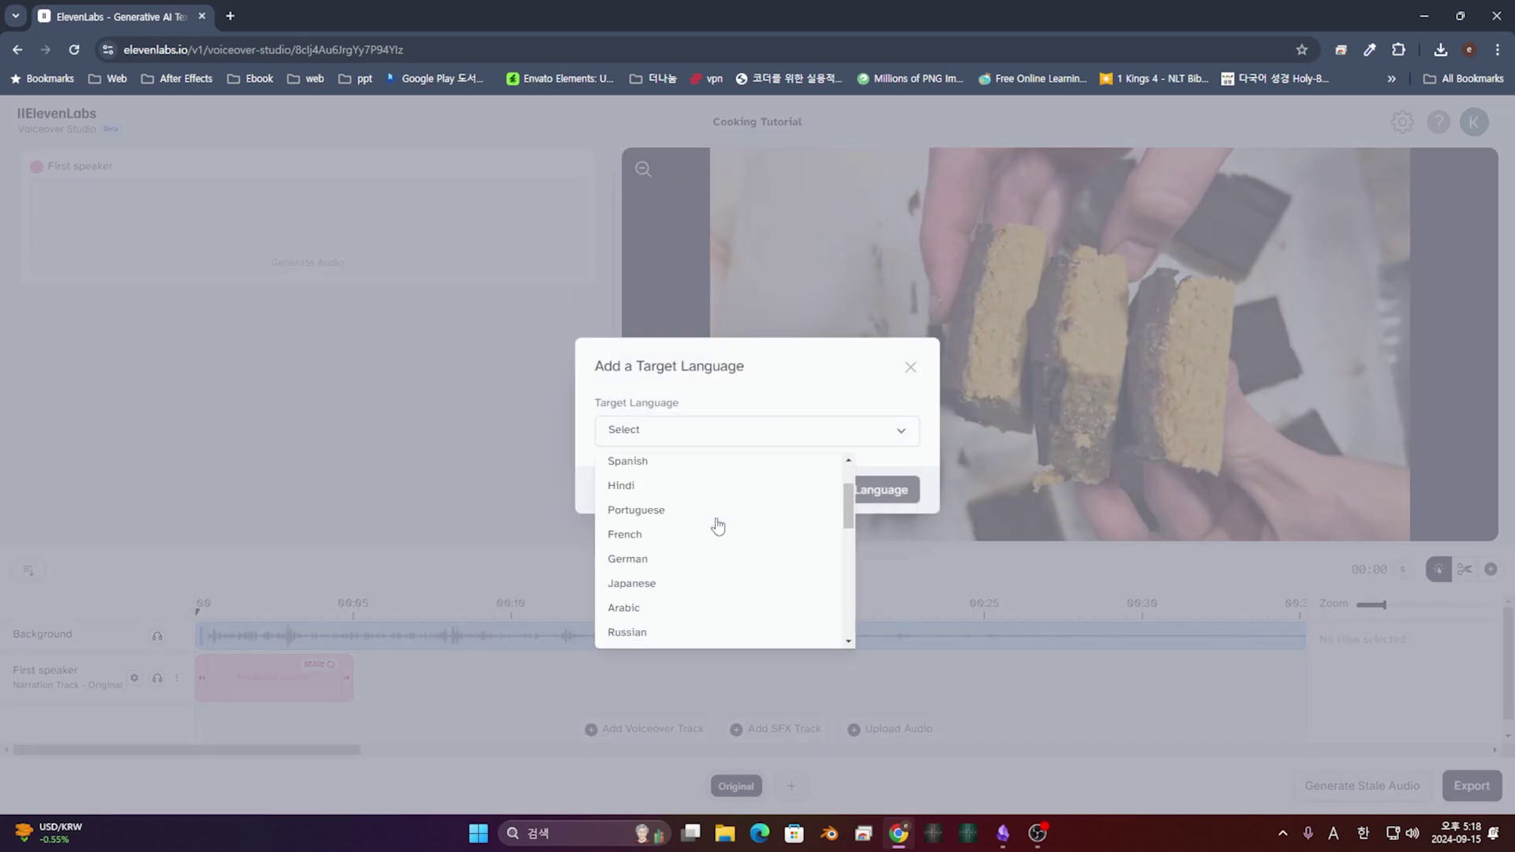
pyautogui.click(655, 537)
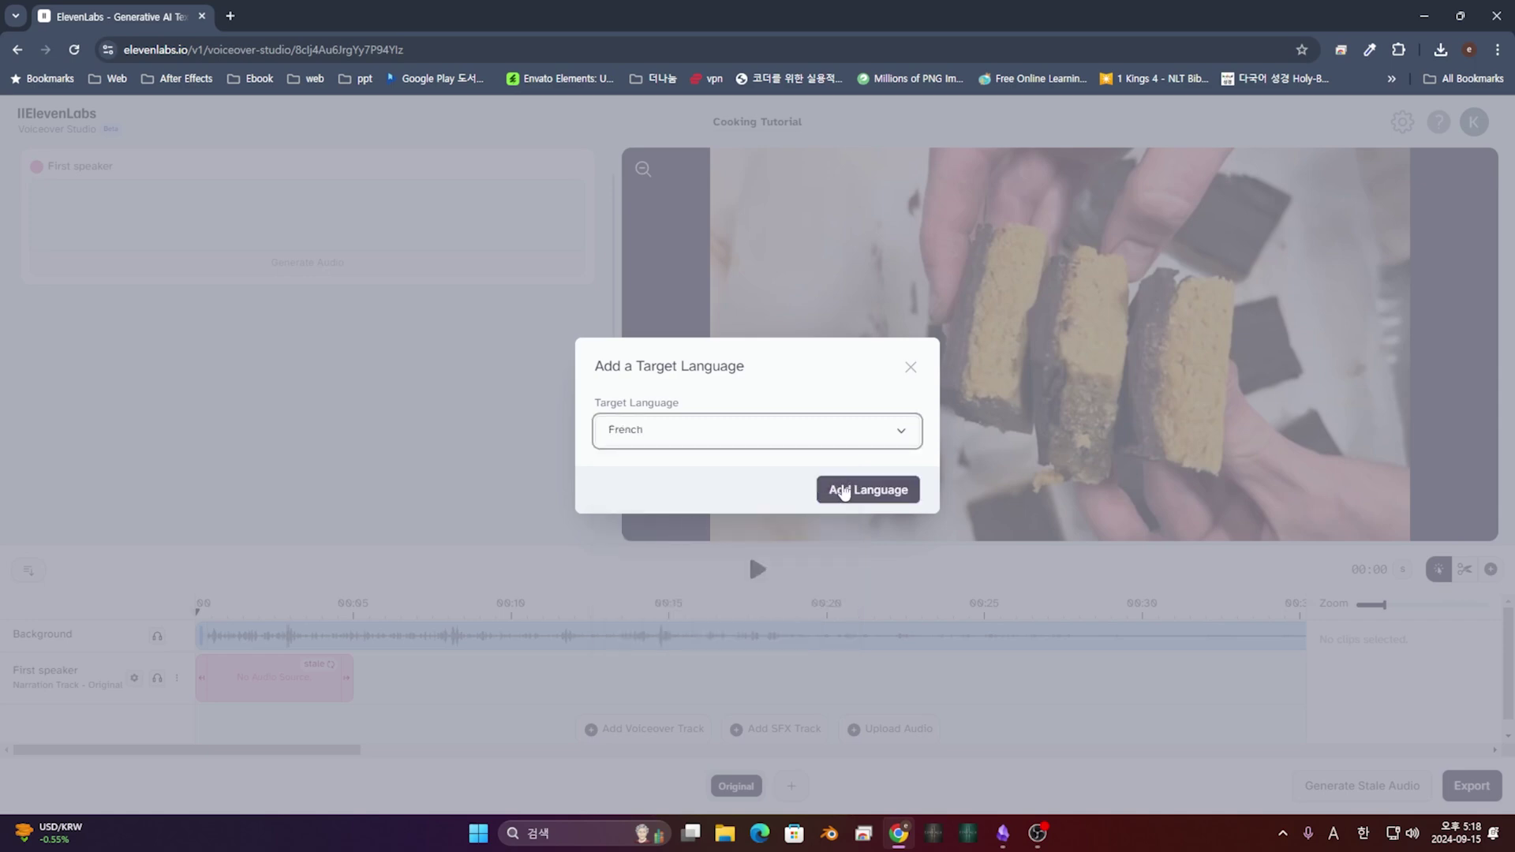
pyautogui.click(844, 491)
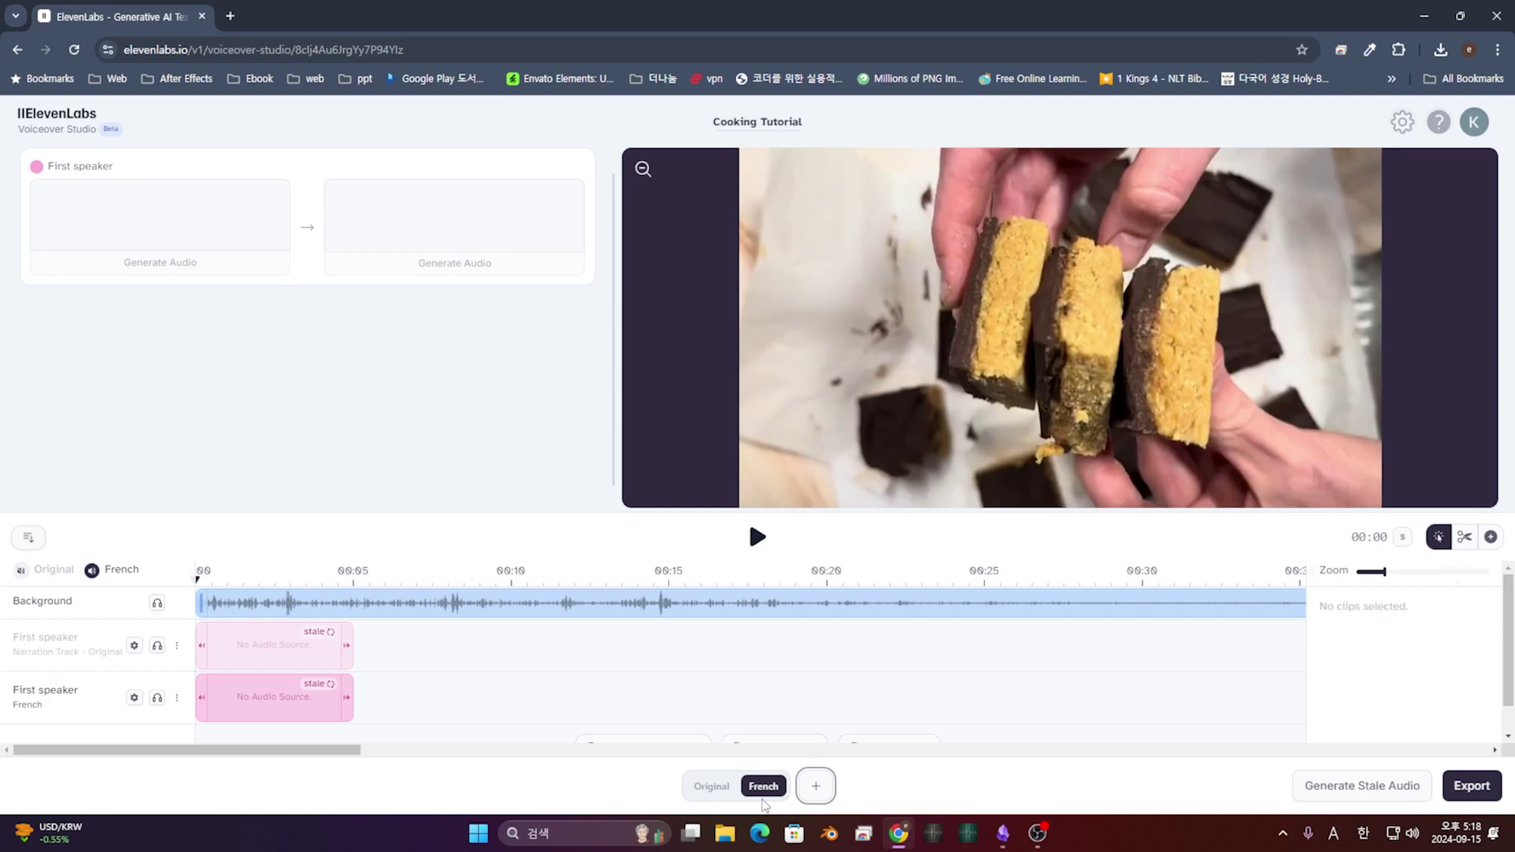
# Step: Review the French translations, generate audio for all stale French clips and play the French version from the start
pyautogui.moveTo(254, 607); pyautogui.dragTo(759, 644)
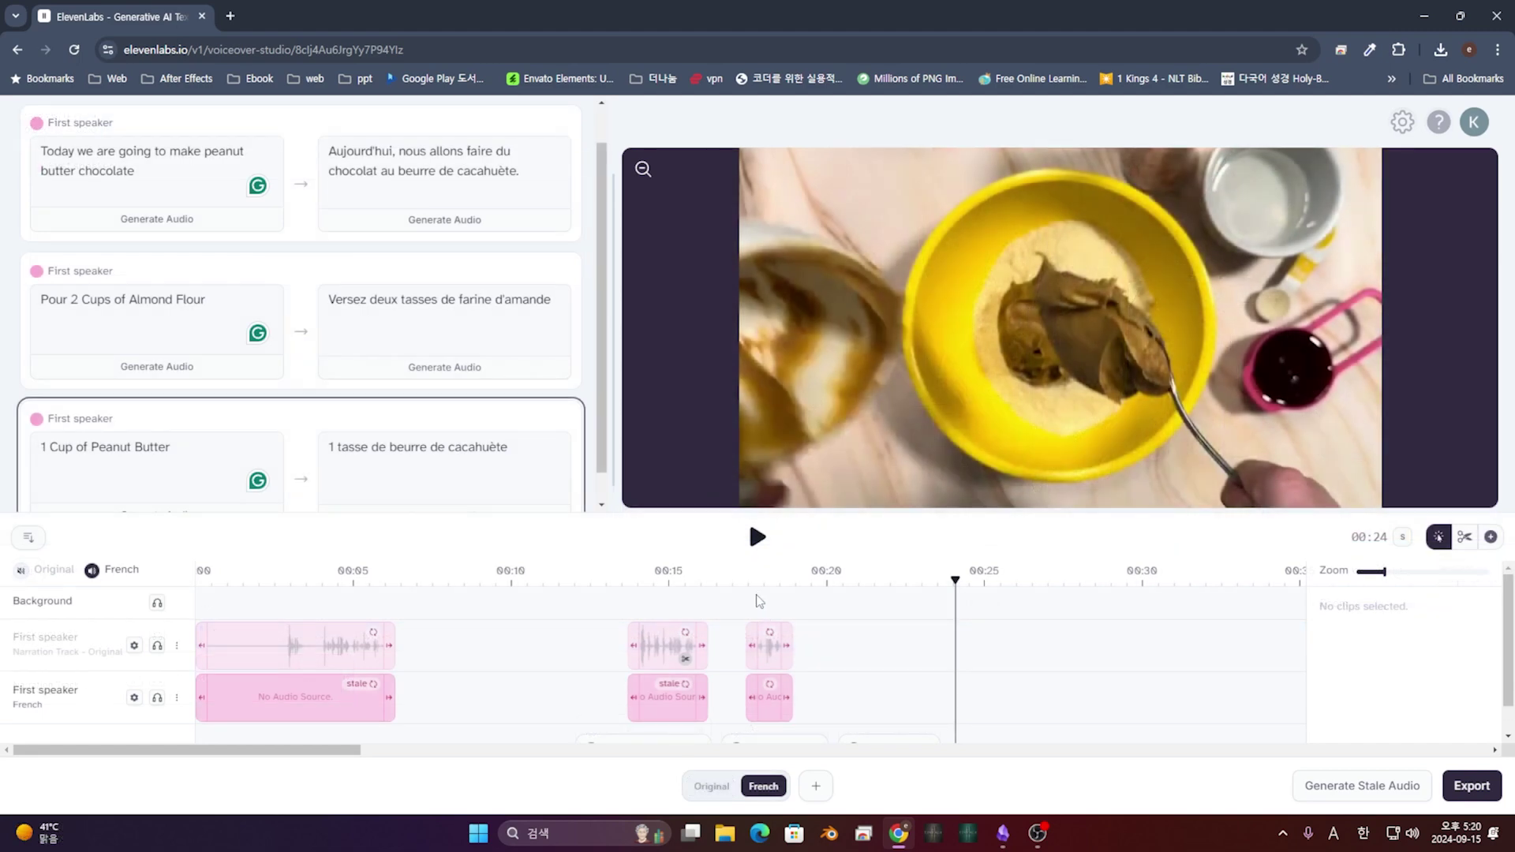
pyautogui.scroll(1, 45, 182)
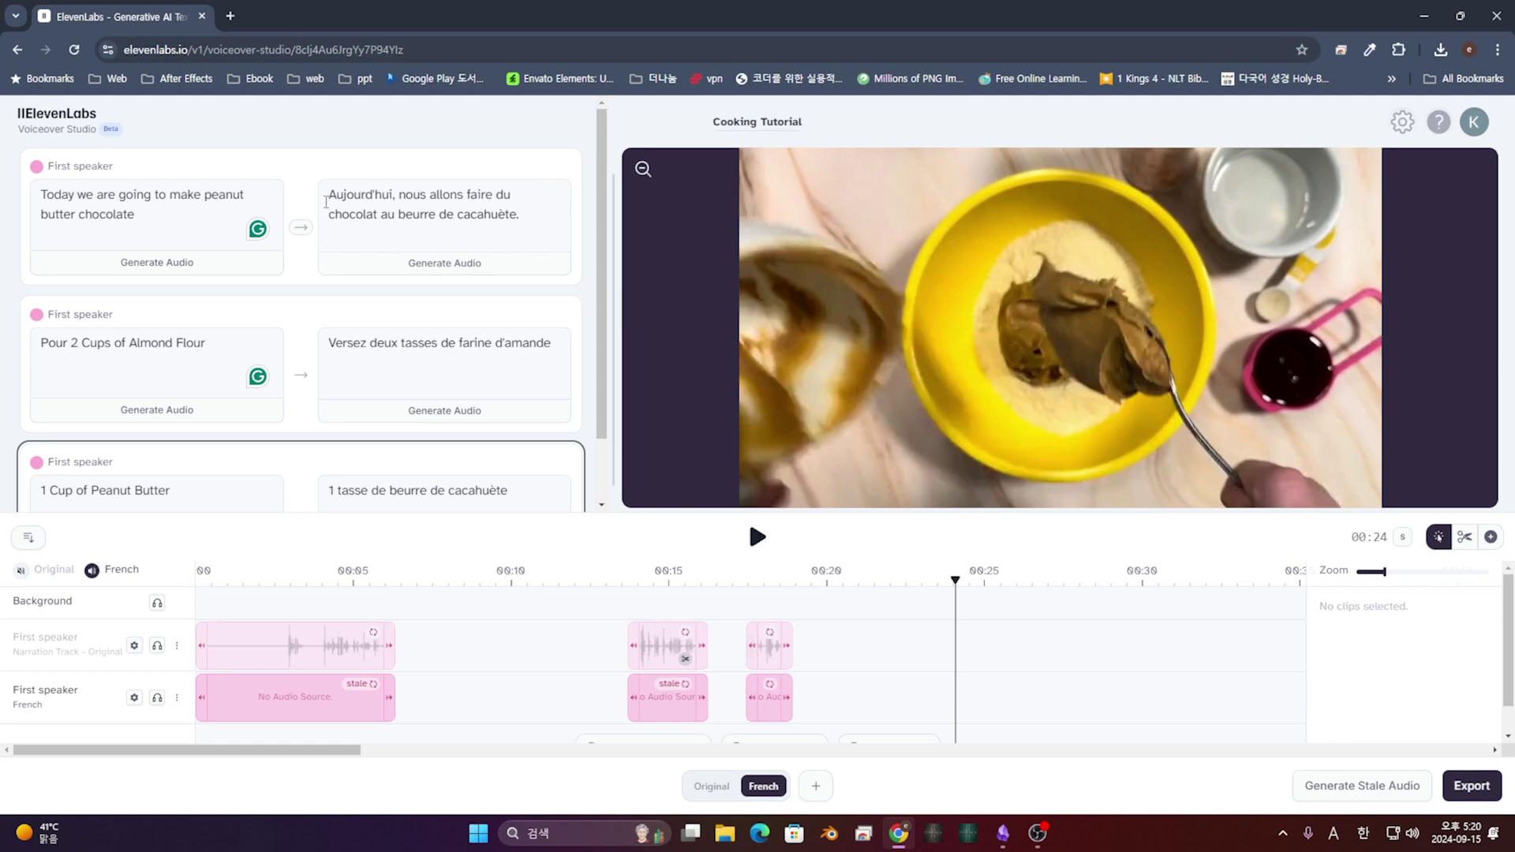
pyautogui.scroll(-1, 504, 201)
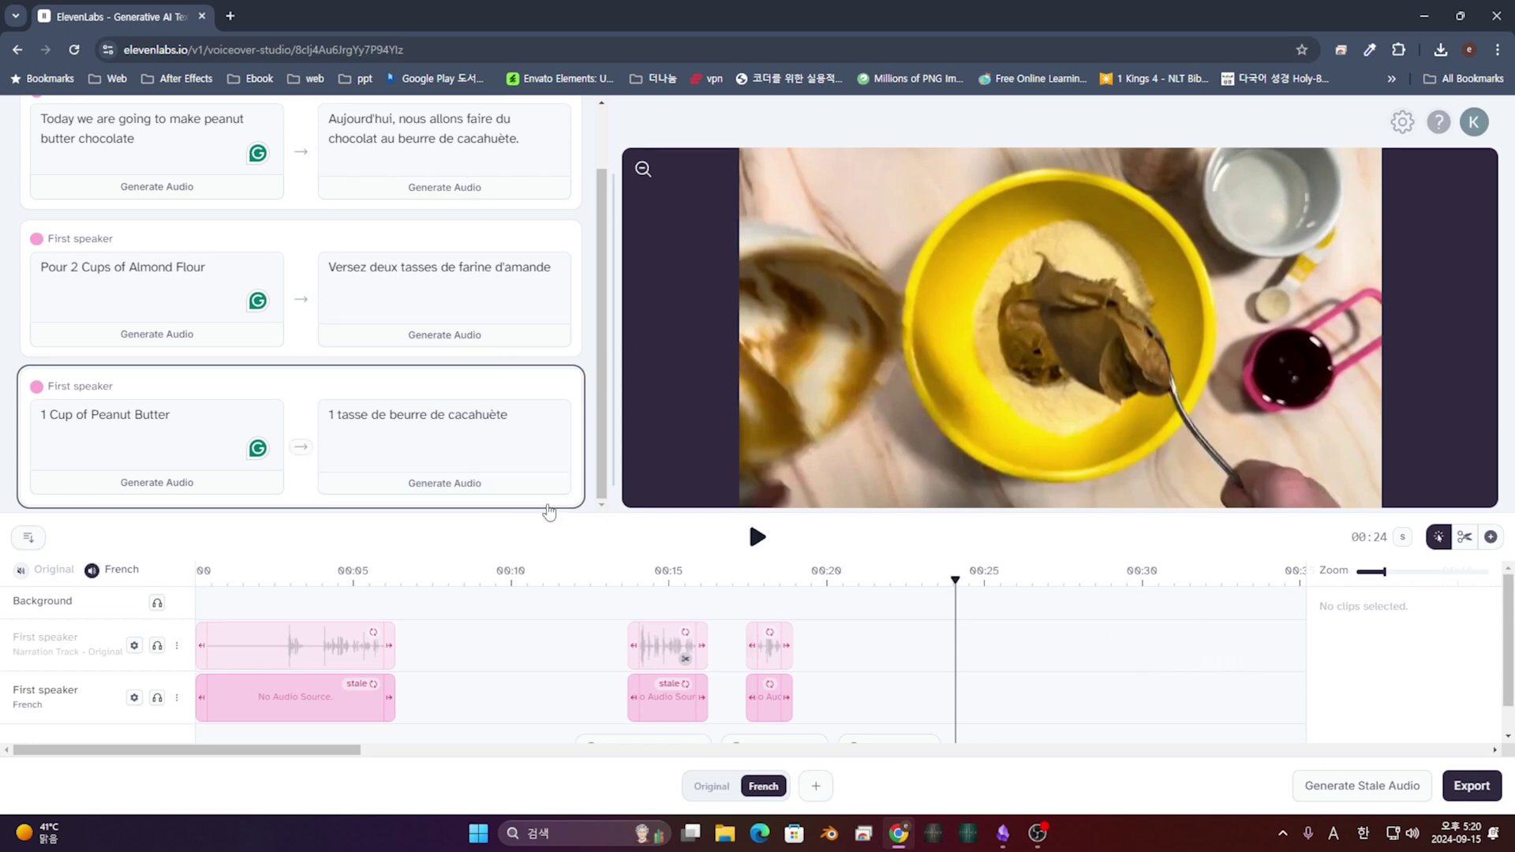
pyautogui.click(1332, 796)
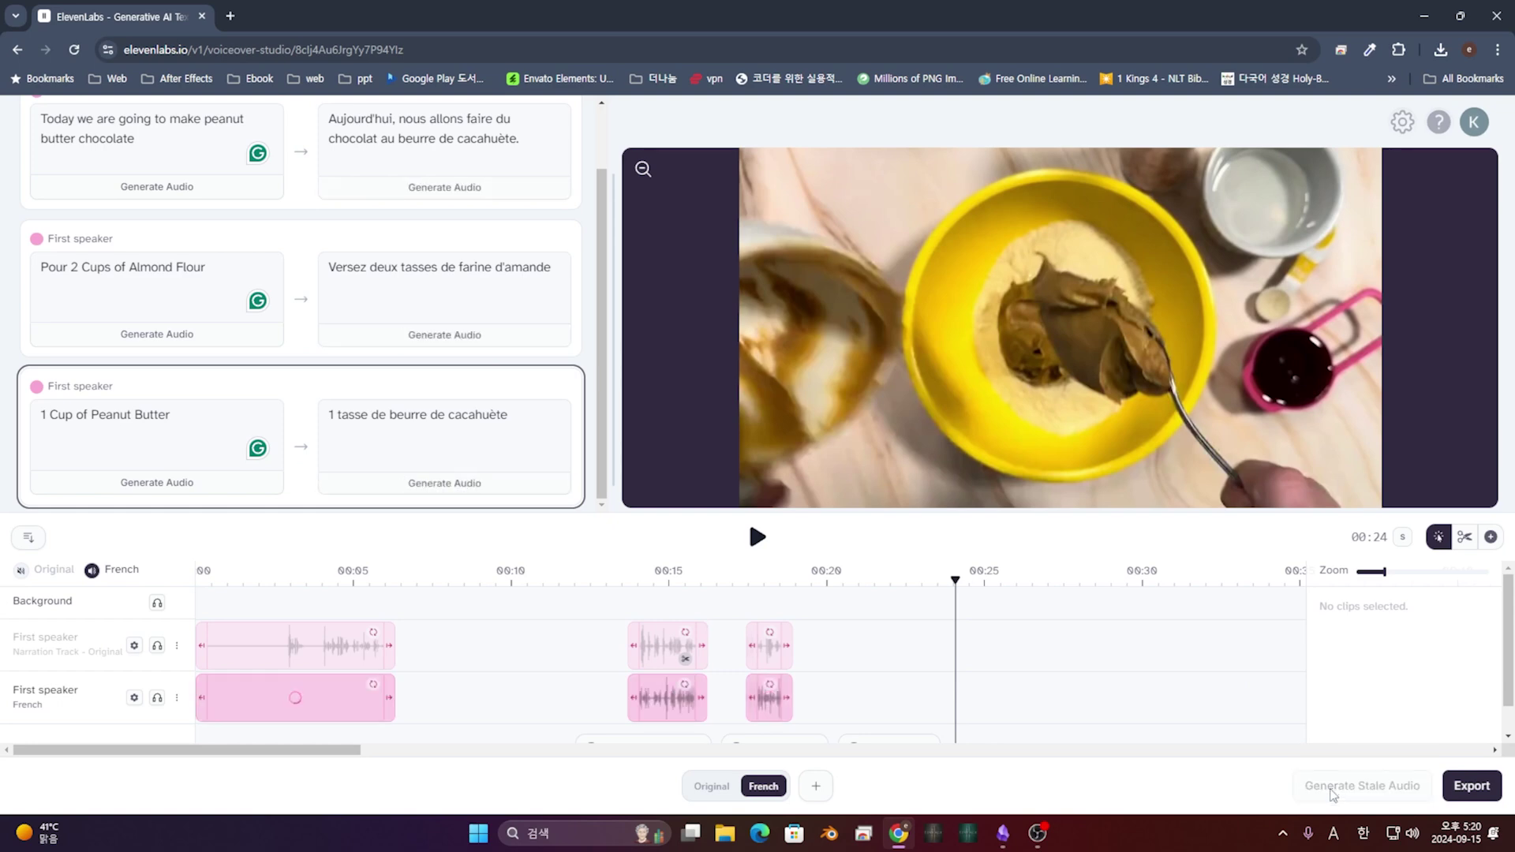
pyautogui.click(189, 614)
pyautogui.click(754, 539)
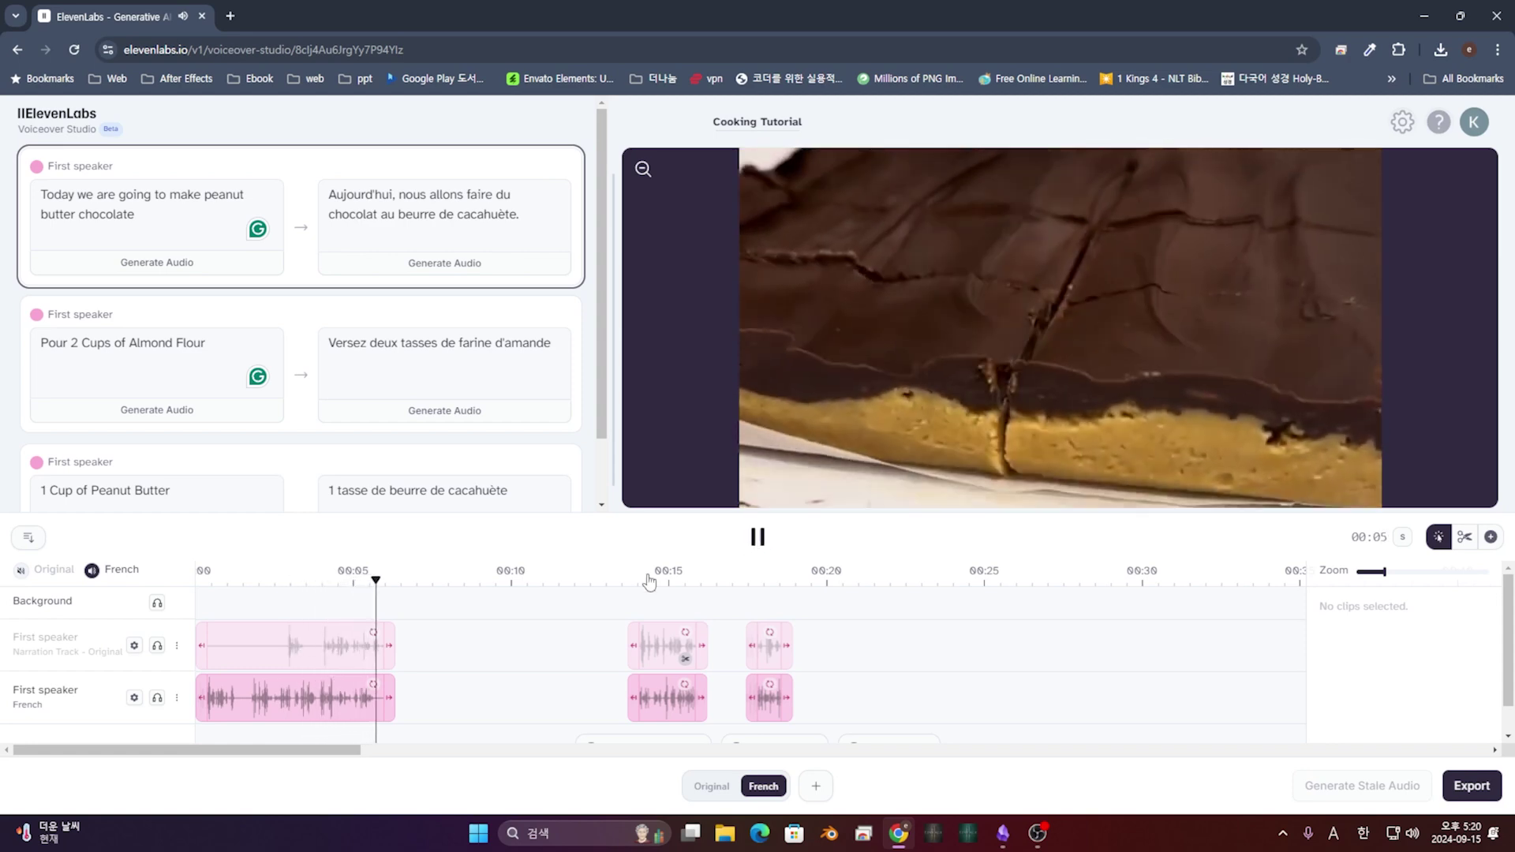
# Step: Play the French version from the almond flour clip, pause it after the last clip and select that French clip
pyautogui.click(613, 585)
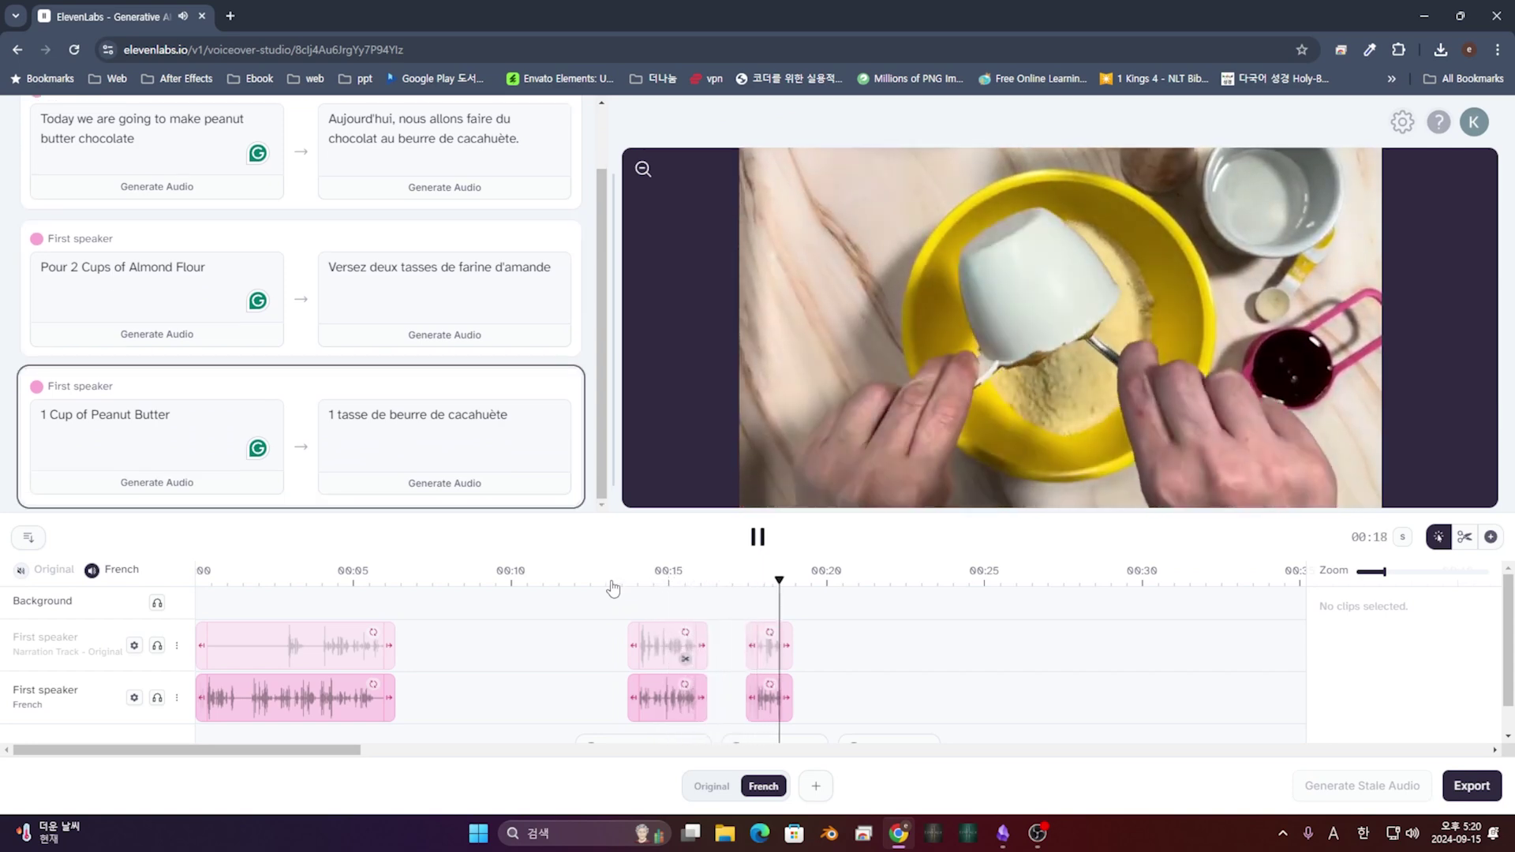
pyautogui.click(758, 536)
pyautogui.click(781, 702)
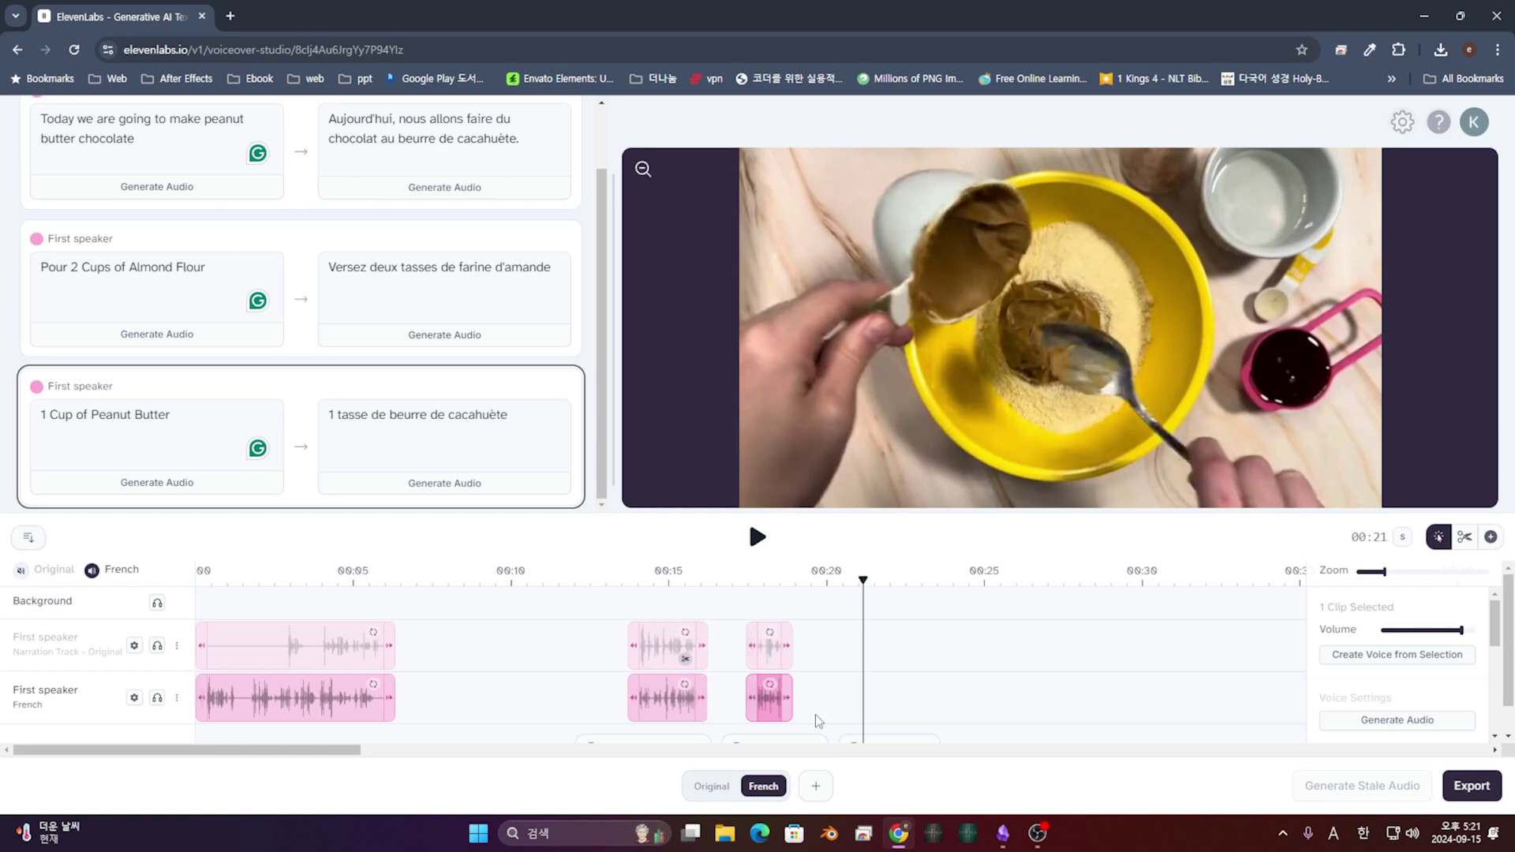
# Step: Switch playback to the original narration and listen to it briefly around the 15-second mark
pyautogui.click(49, 570)
pyautogui.click(659, 575)
pyautogui.press('space')
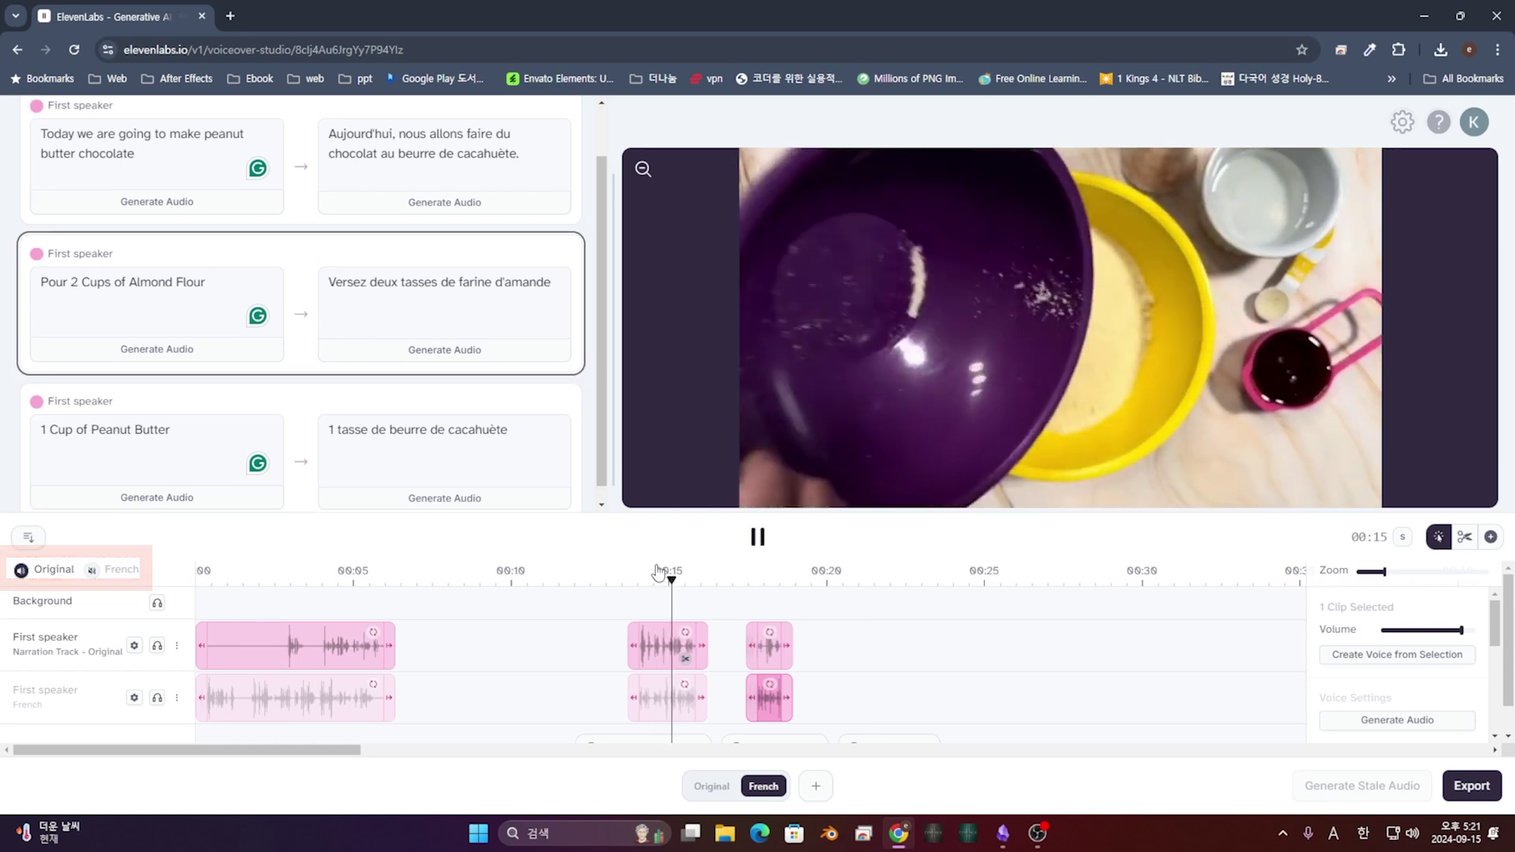
pyautogui.press('space')
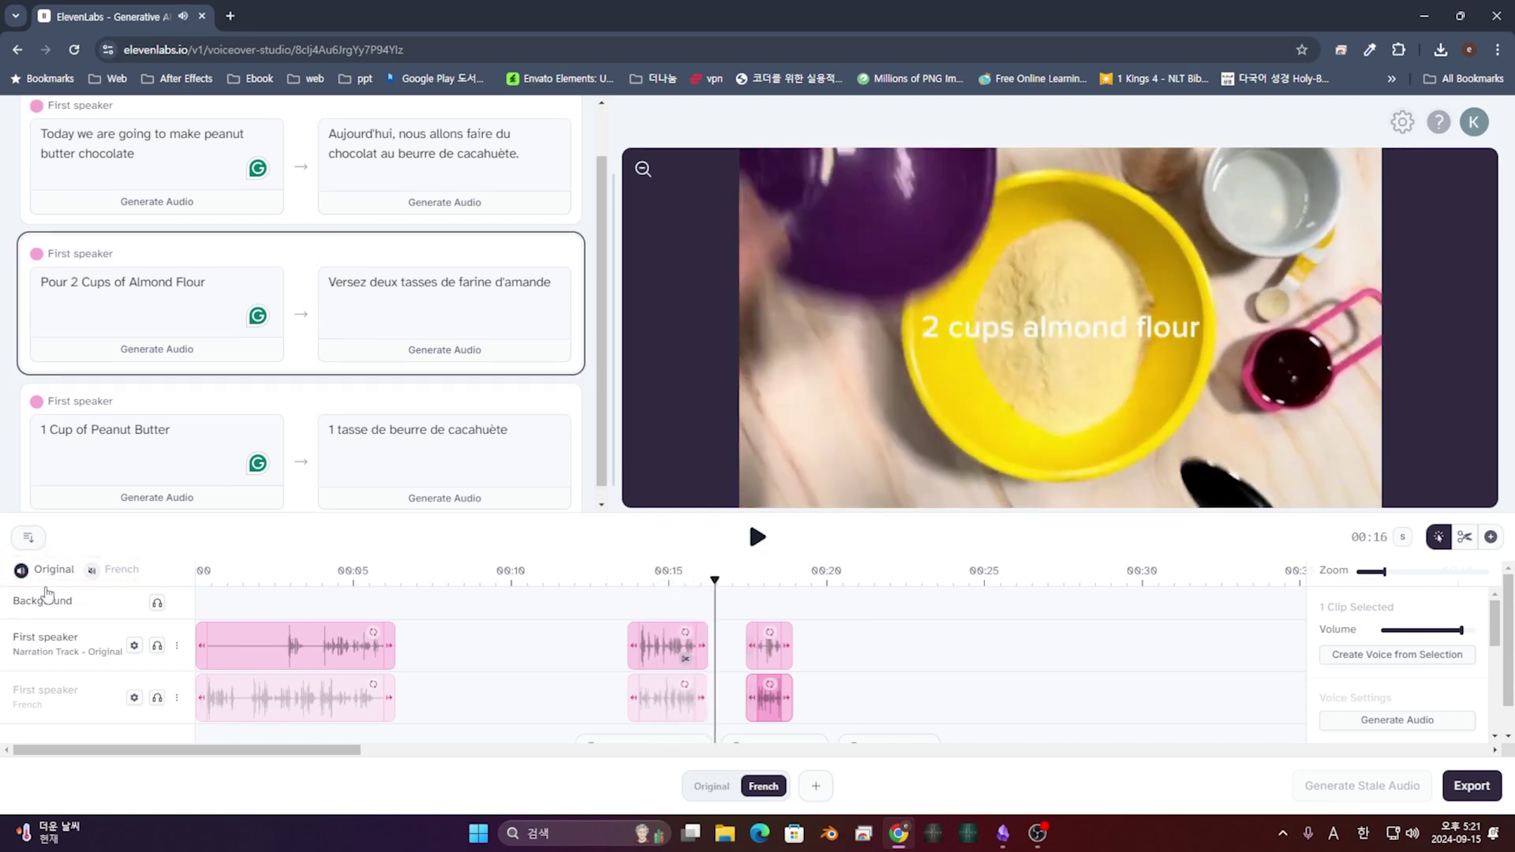
# Step: Return playback to French audio and compare the project's Original and French language views
pyautogui.click(115, 575)
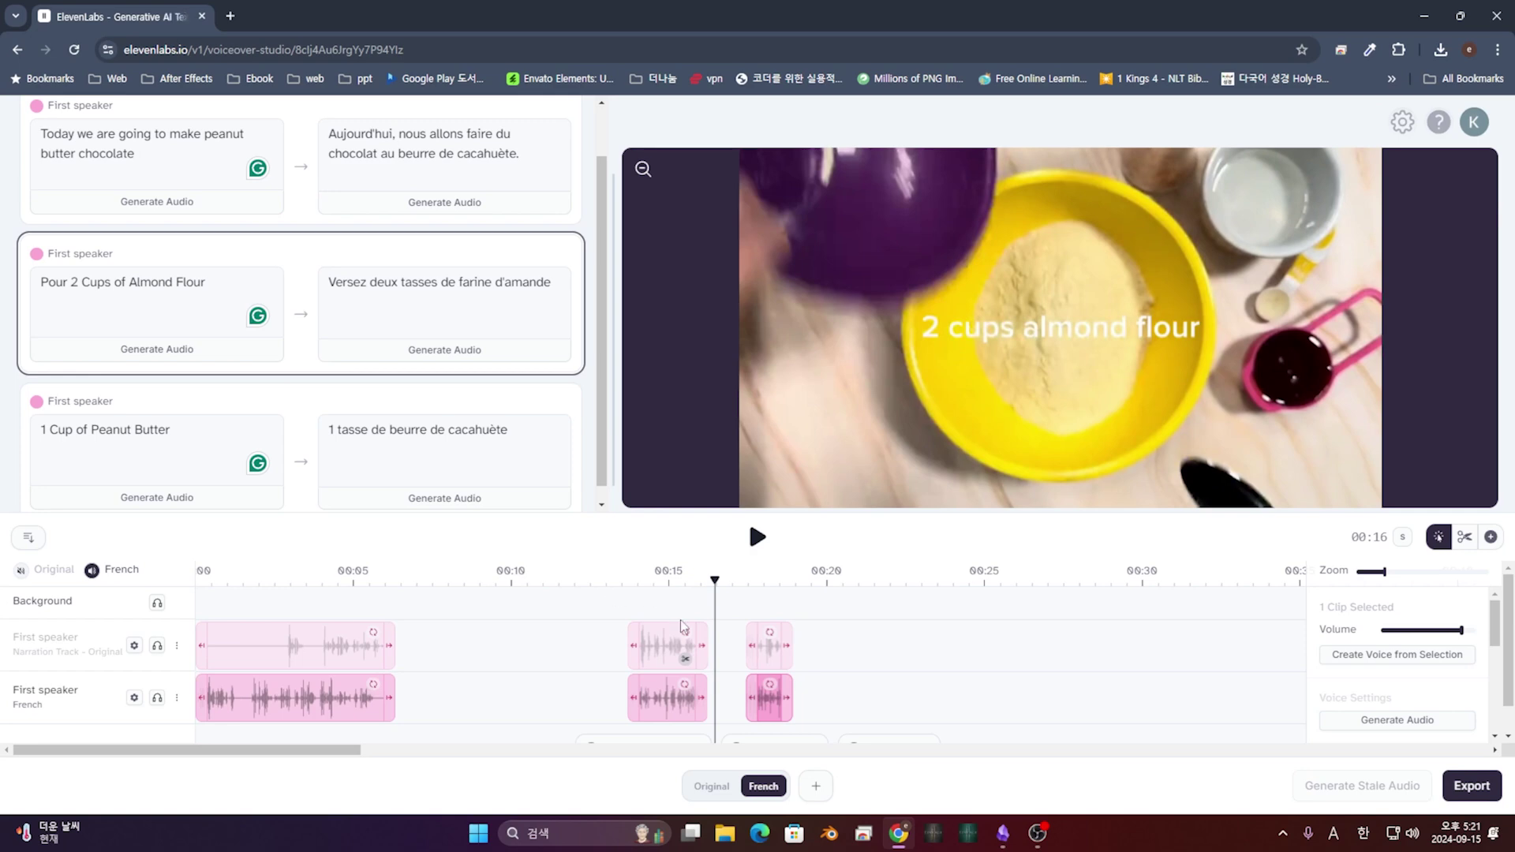
pyautogui.click(713, 787)
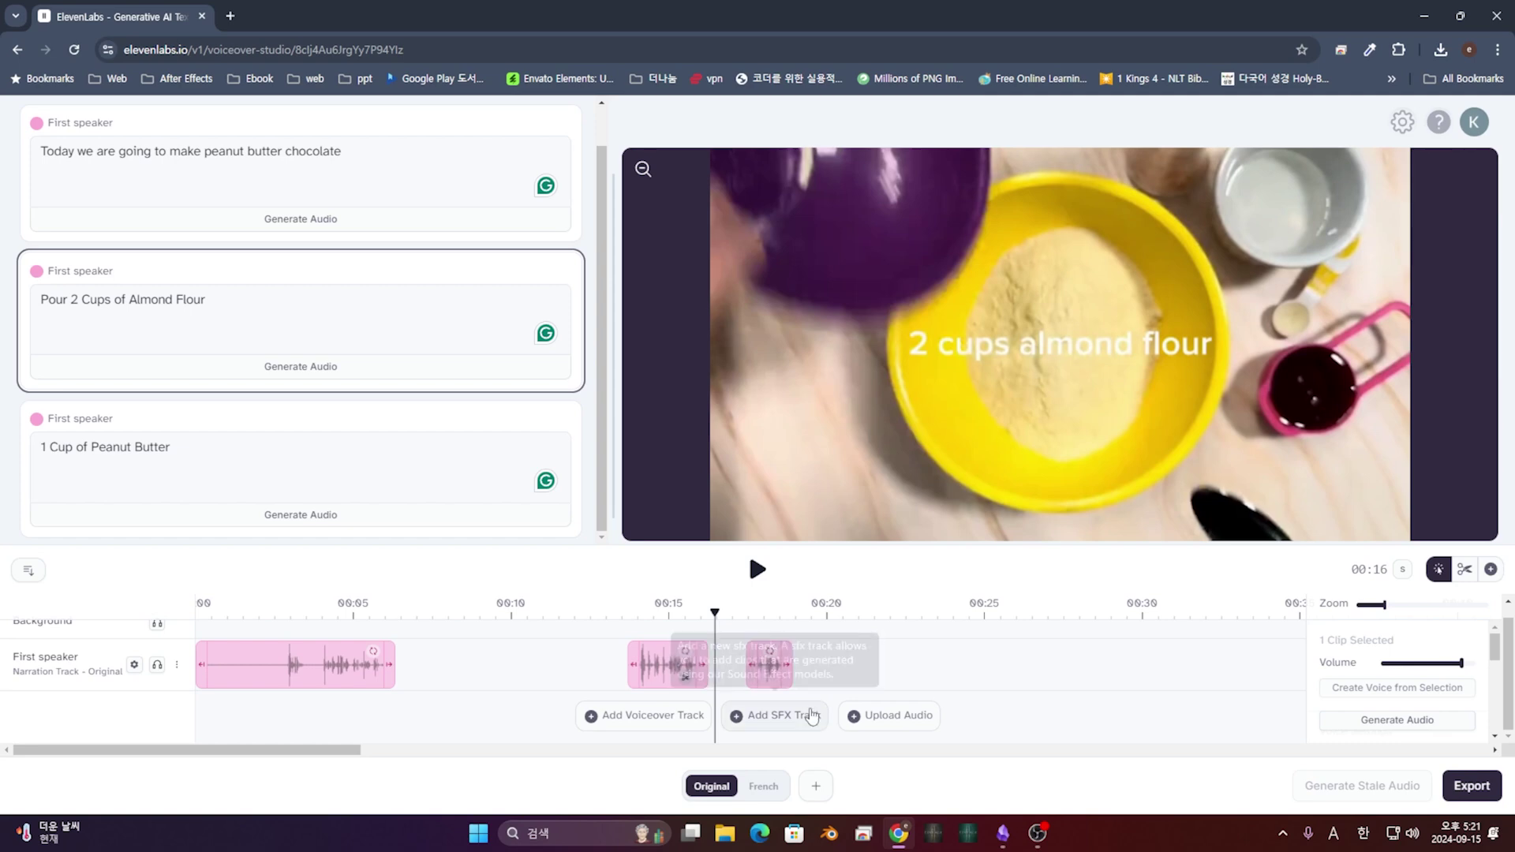
pyautogui.click(763, 787)
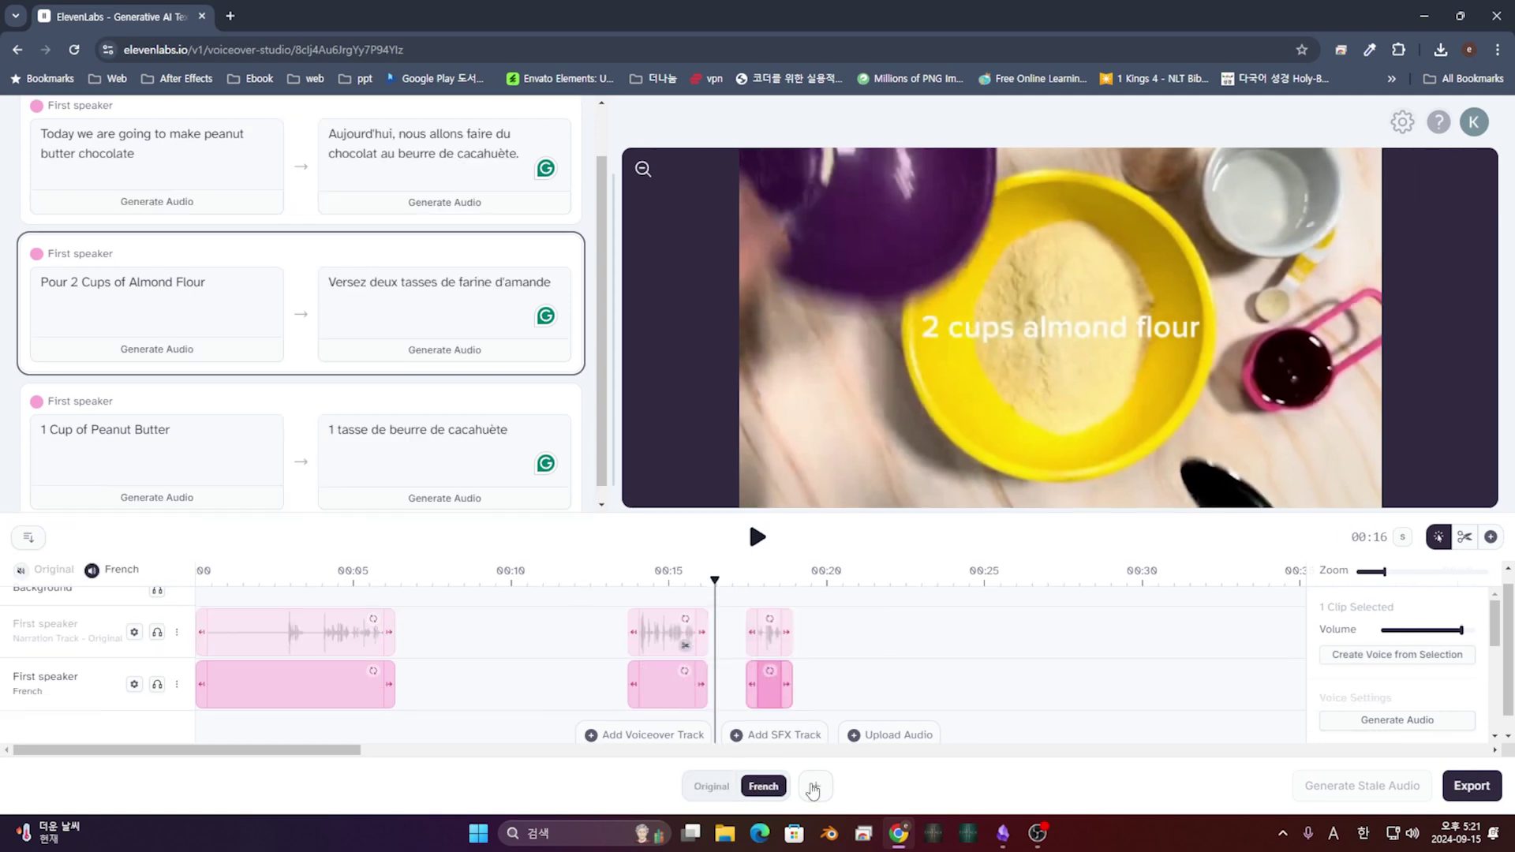
# Step: Add Arabic as another target language for the project
pyautogui.click(816, 785)
pyautogui.click(745, 429)
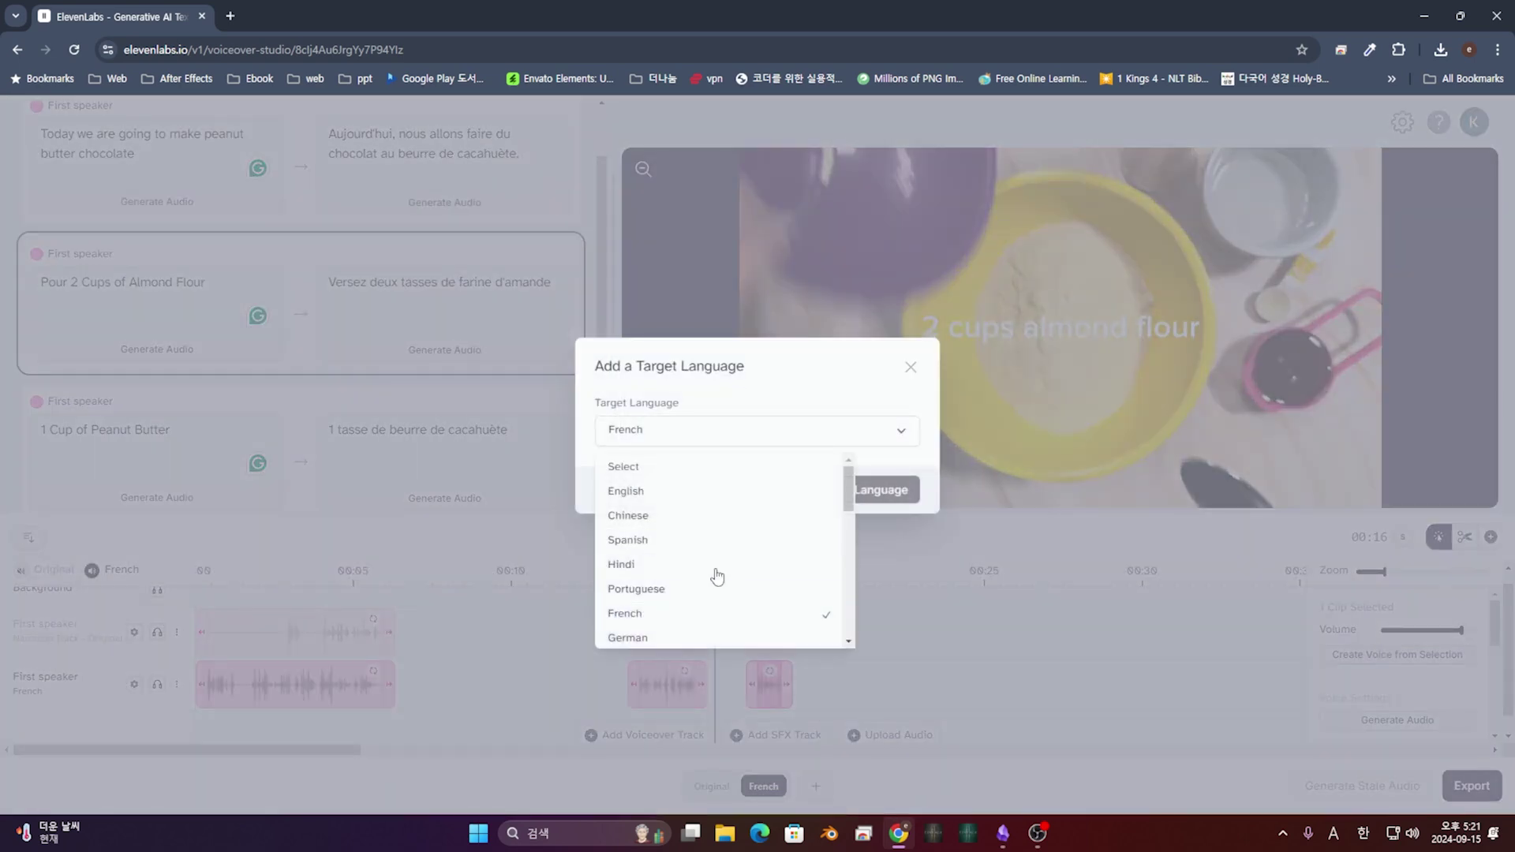
pyautogui.scroll(-2, 677, 609)
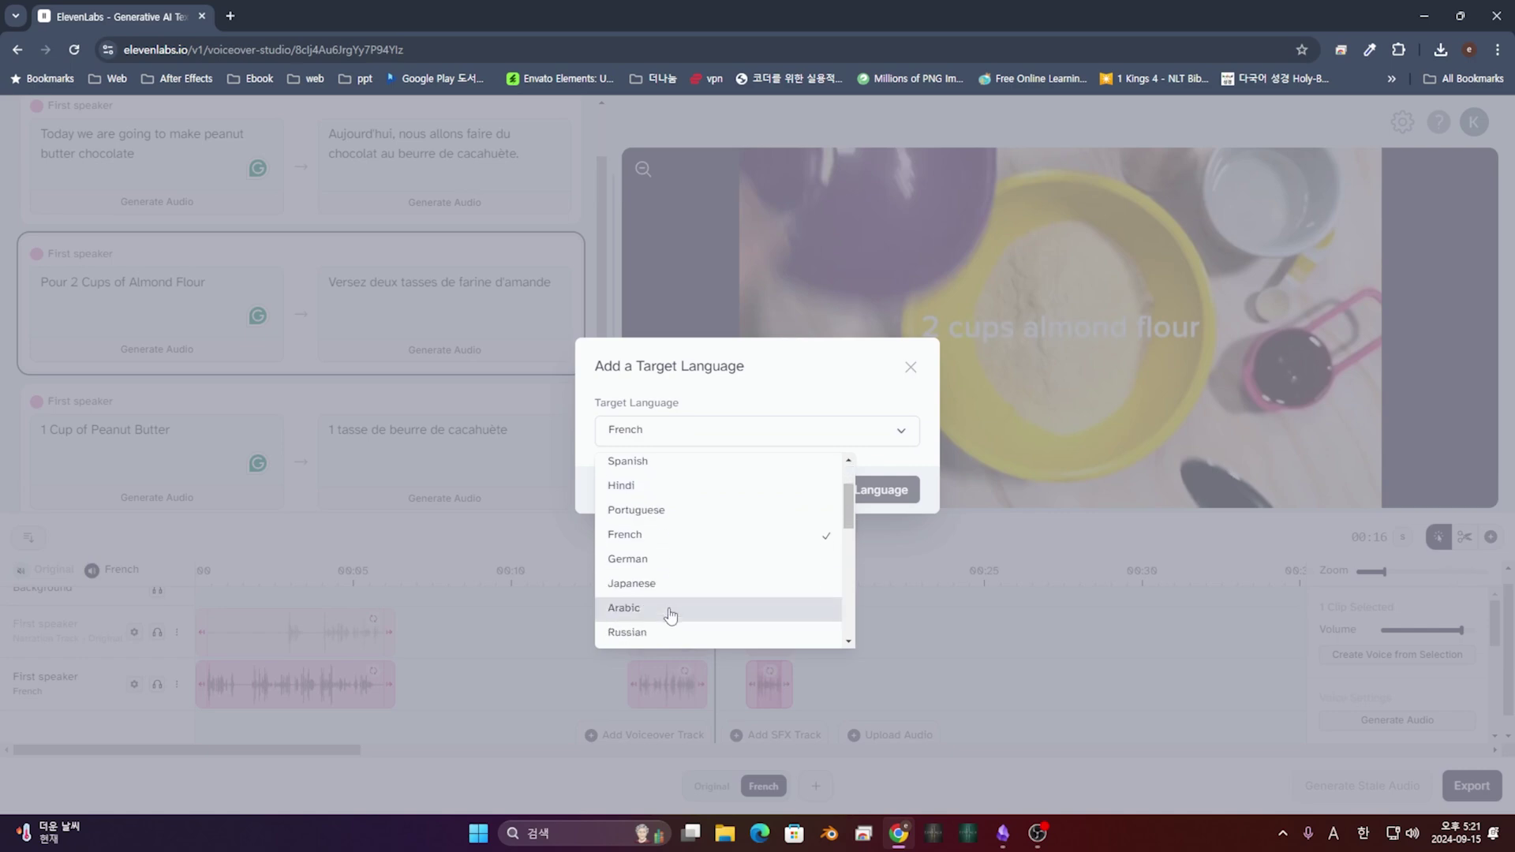
pyautogui.click(671, 613)
pyautogui.click(854, 486)
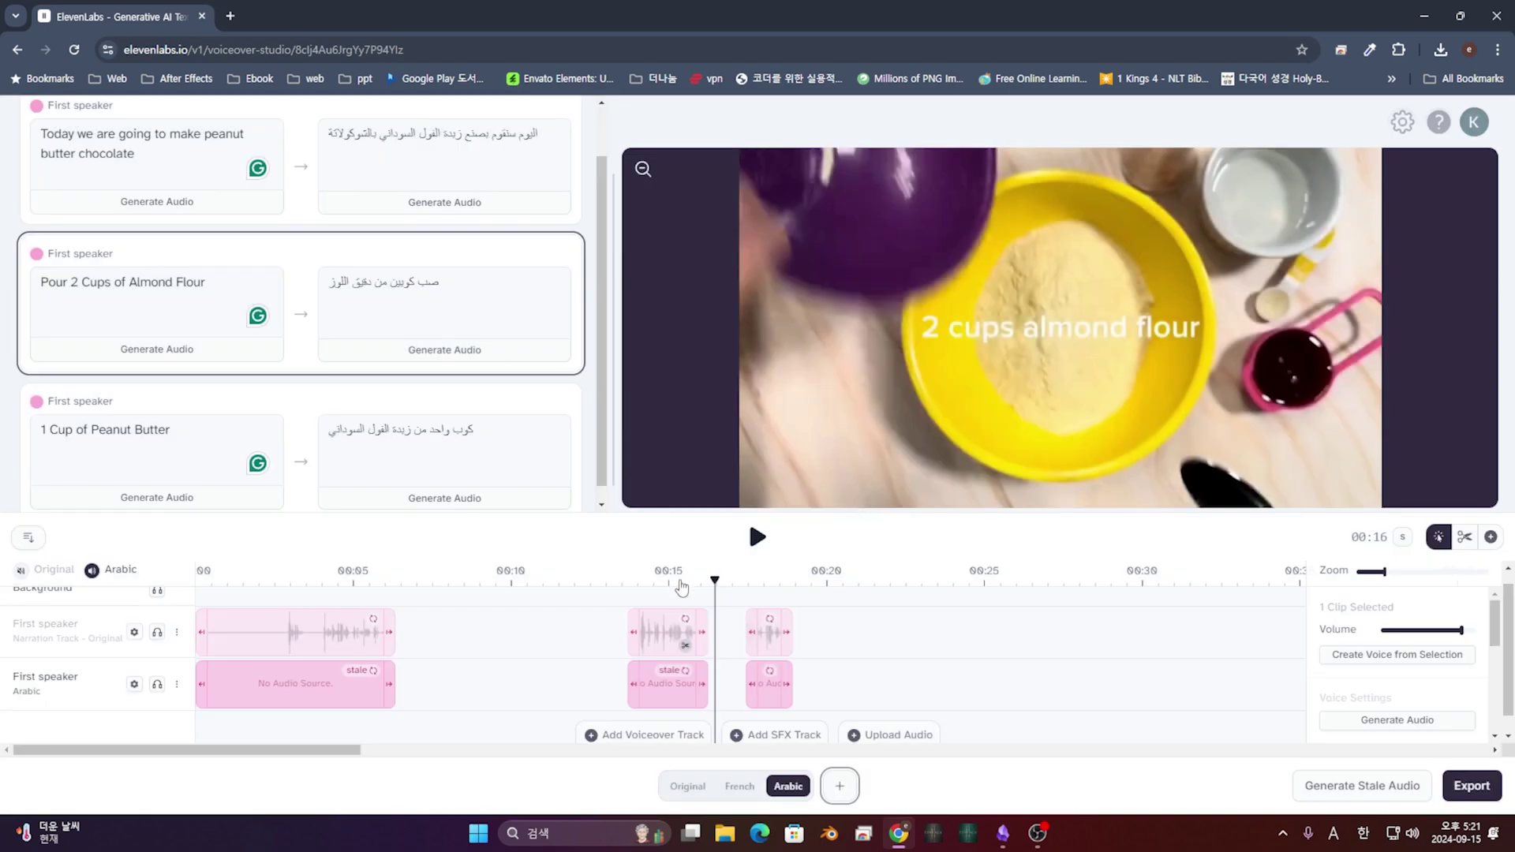
# Step: Generate audio for all stale Arabic clips and play the Arabic version from the start through the peanut butter clip
pyautogui.click(629, 586)
pyautogui.click(756, 536)
pyautogui.click(756, 537)
pyautogui.click(1327, 784)
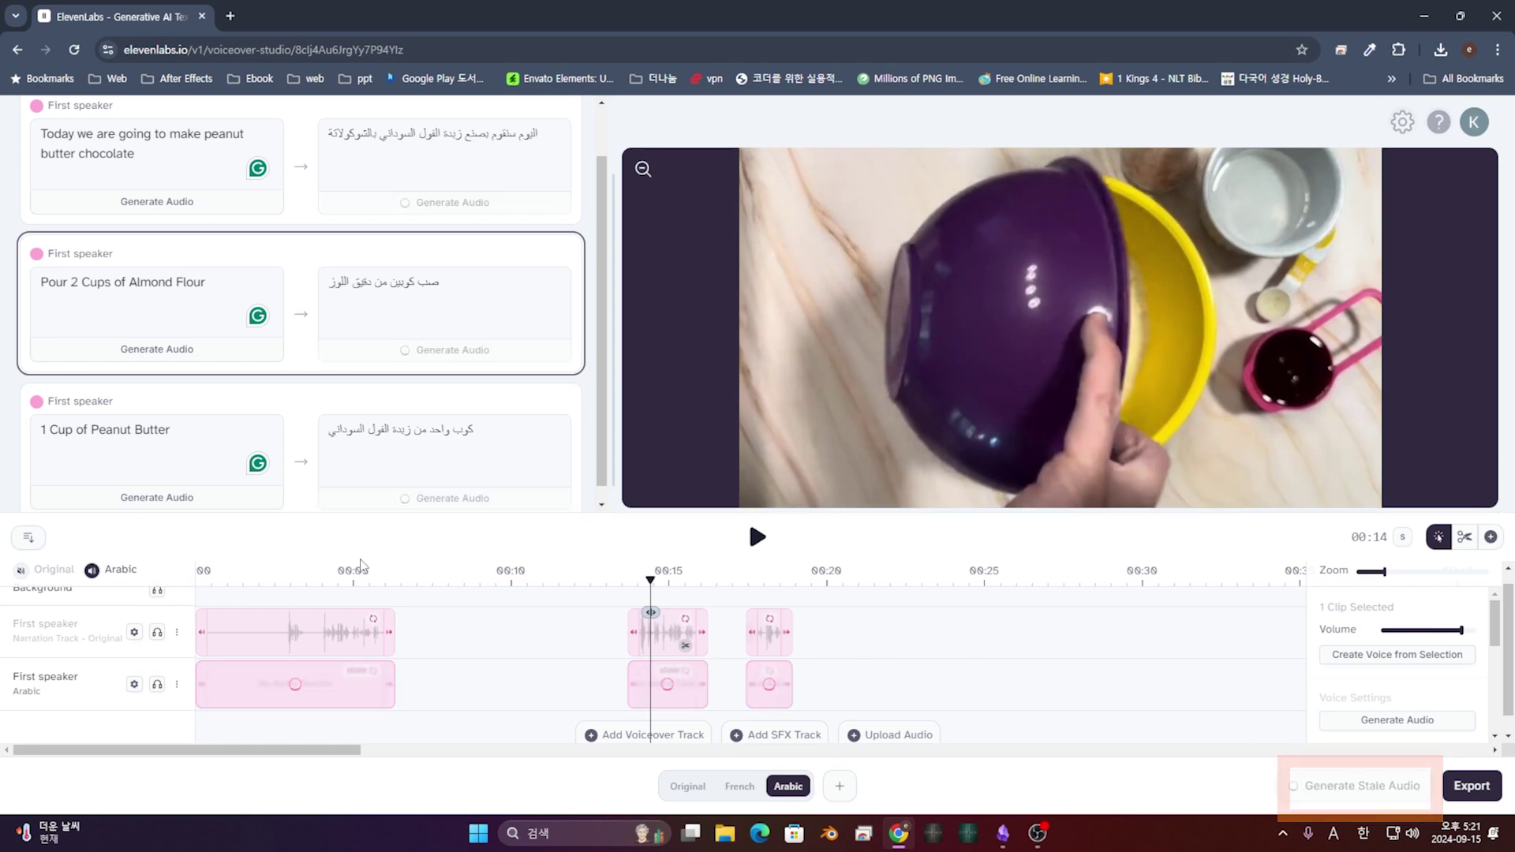
pyautogui.click(758, 539)
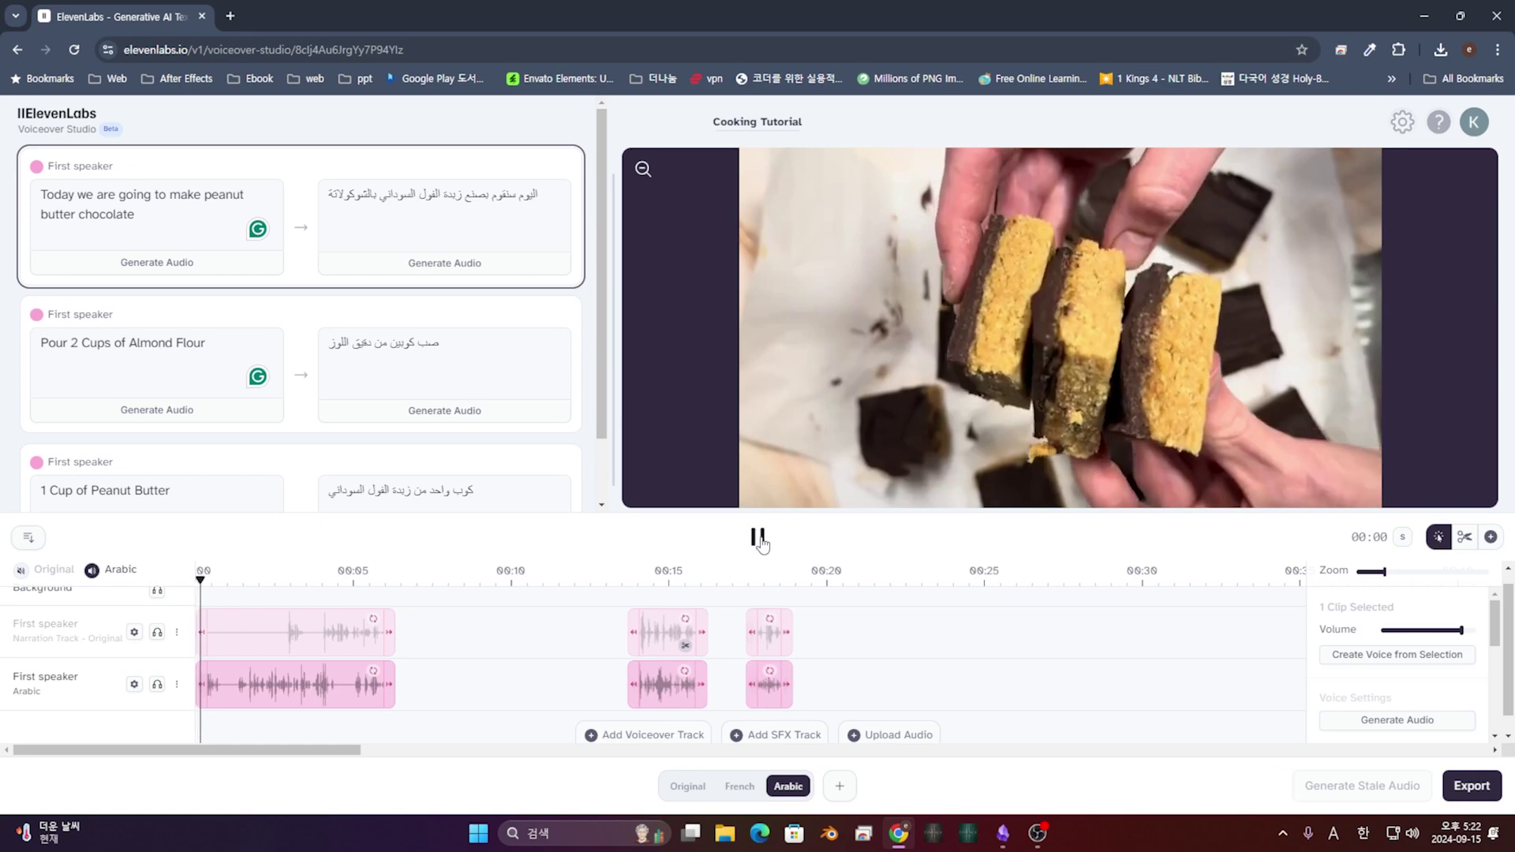
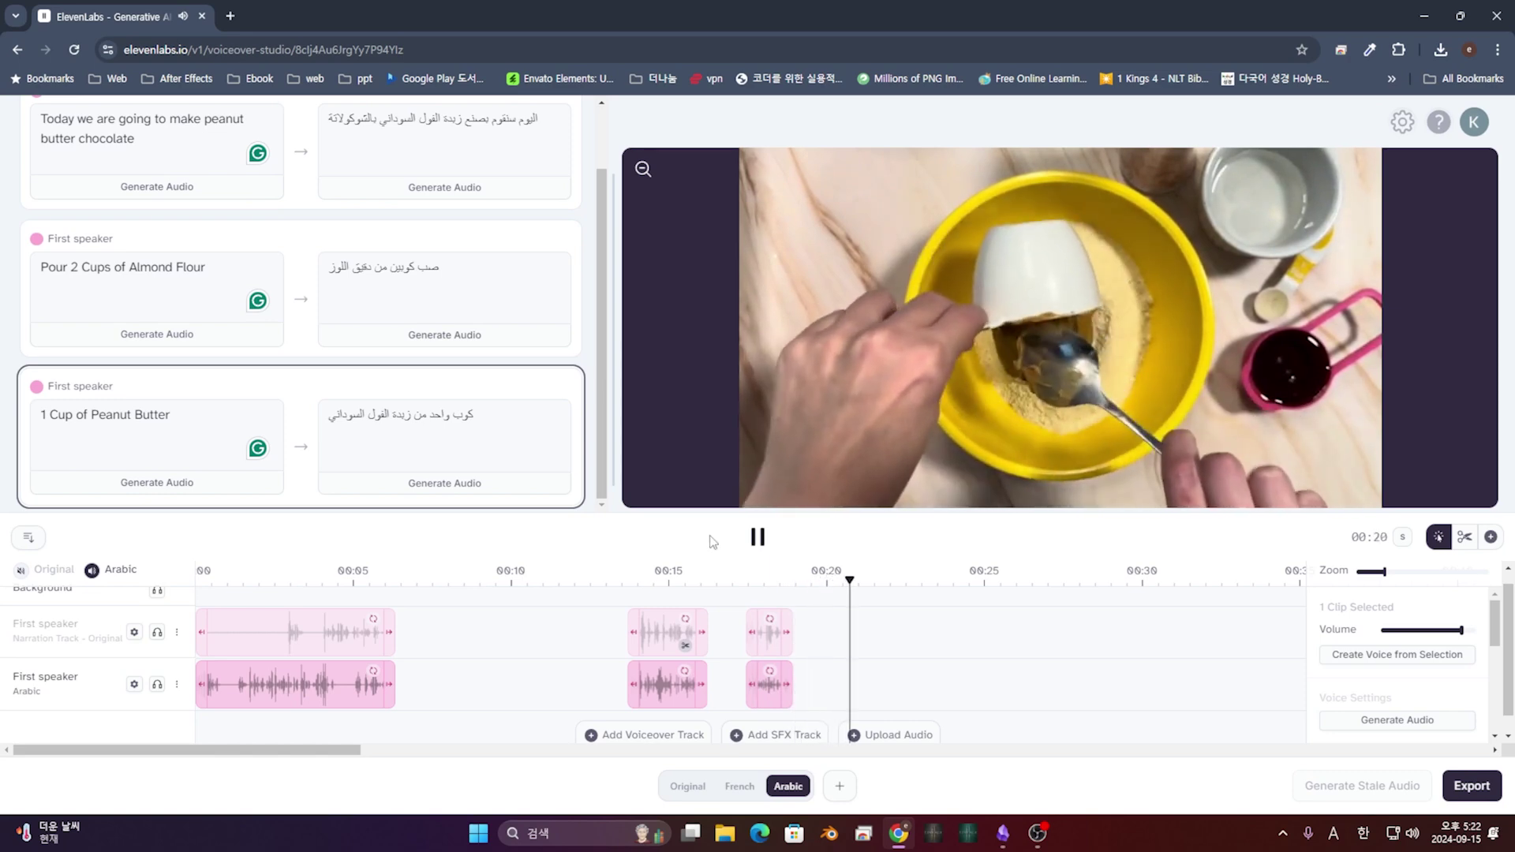
pyautogui.click(741, 532)
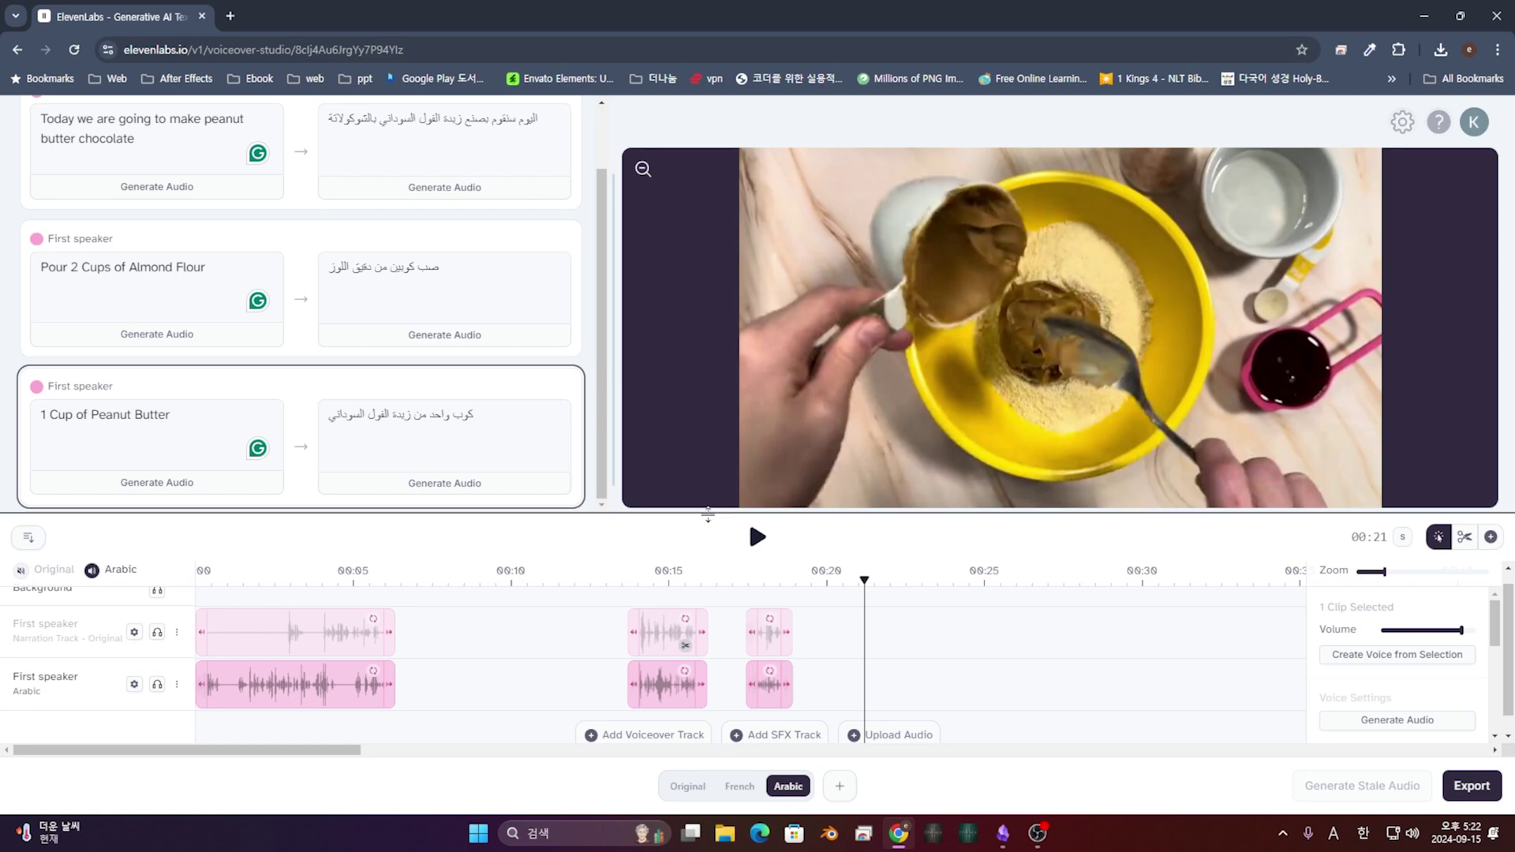
# Step: Review the advanced options for importing a script and adding a pronunciation dictionary, closing each without uploading a file
pyautogui.click(1399, 123)
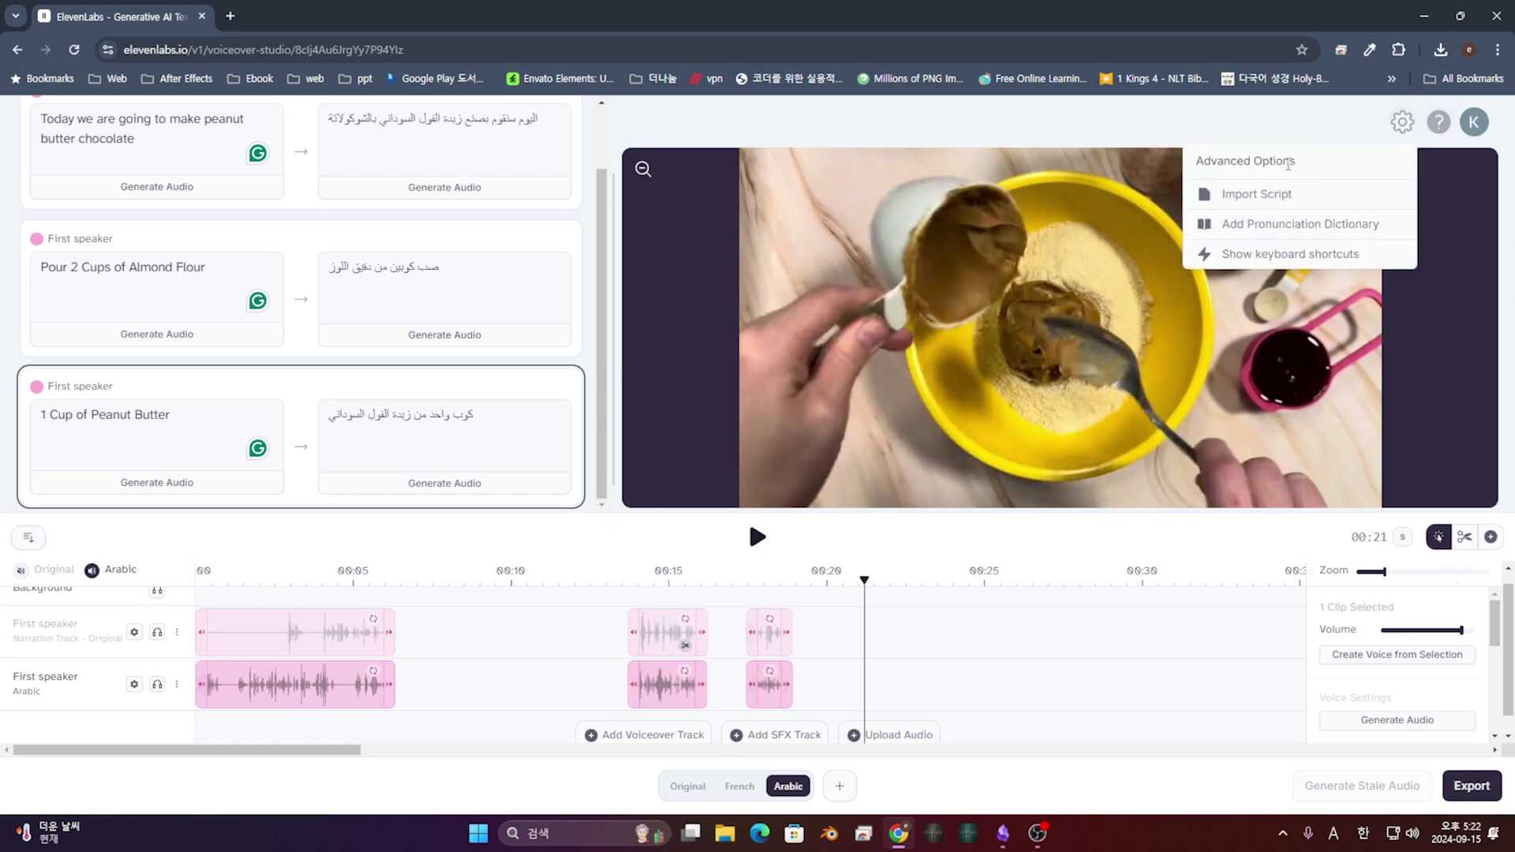
pyautogui.click(1278, 197)
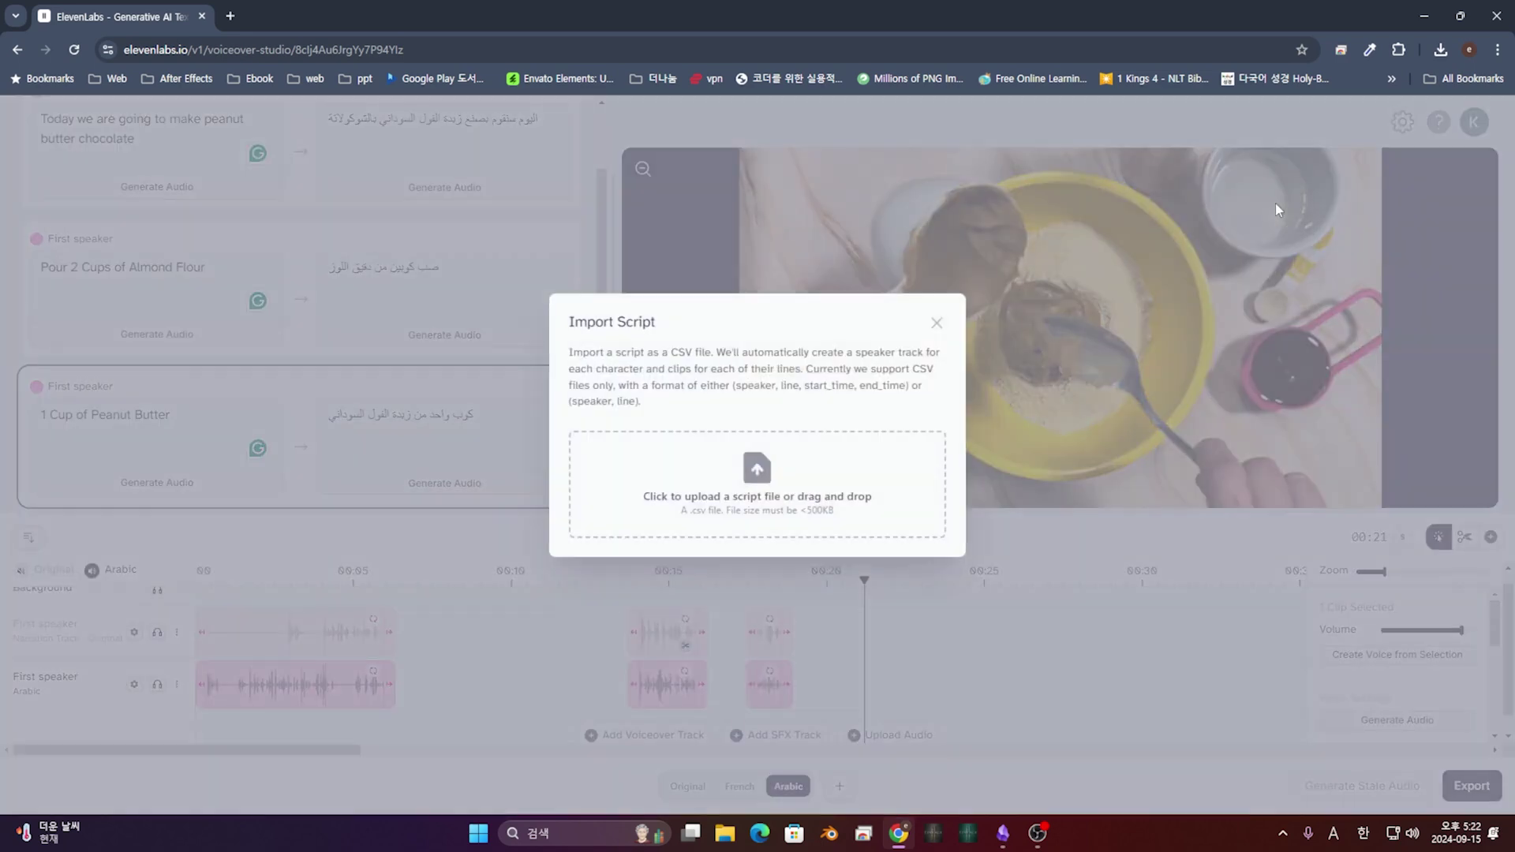
pyautogui.click(936, 326)
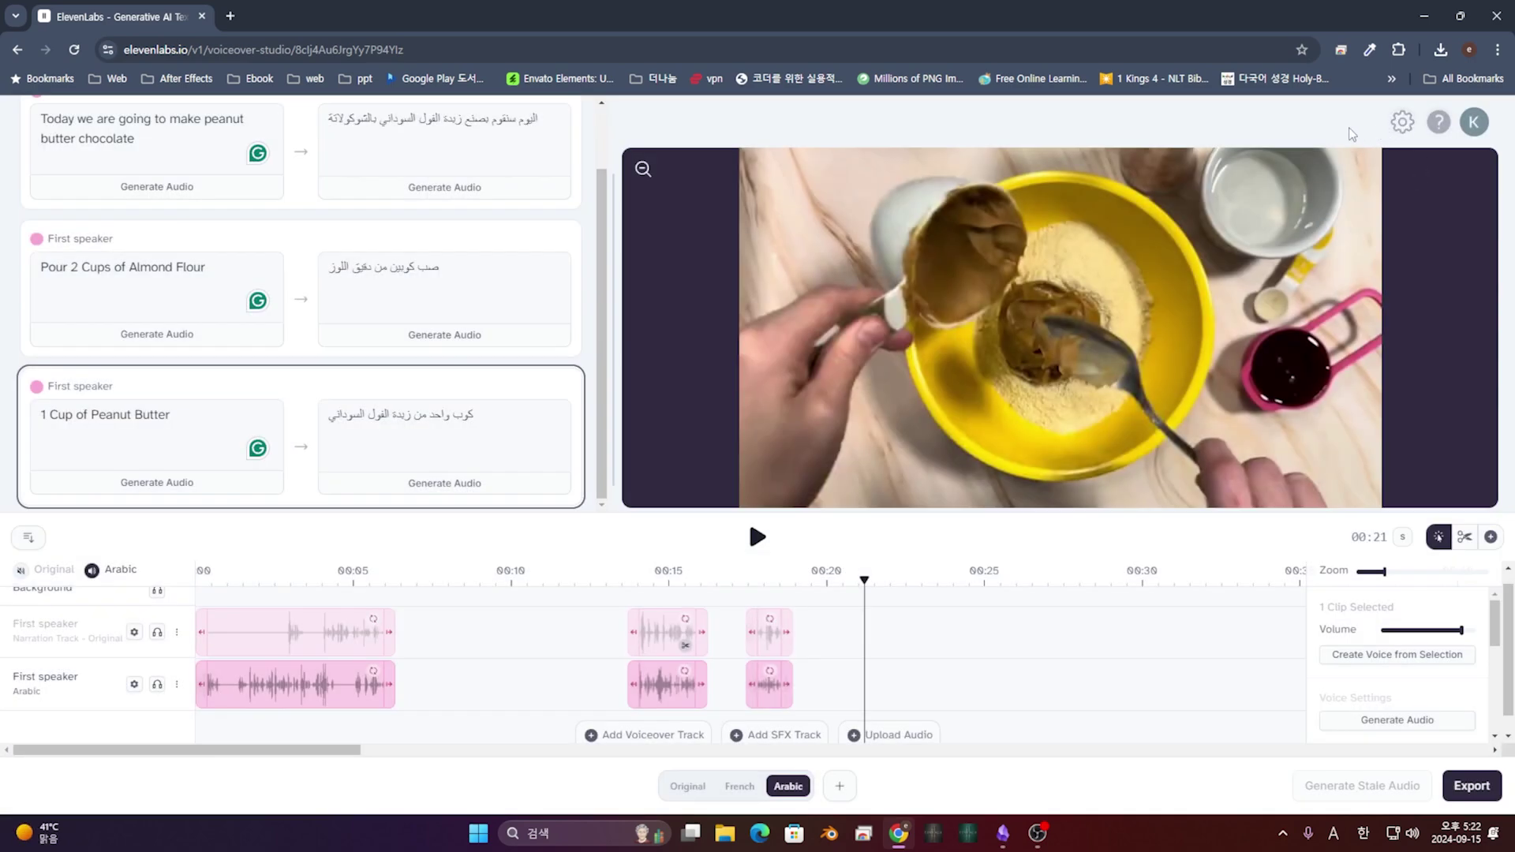
pyautogui.click(1403, 124)
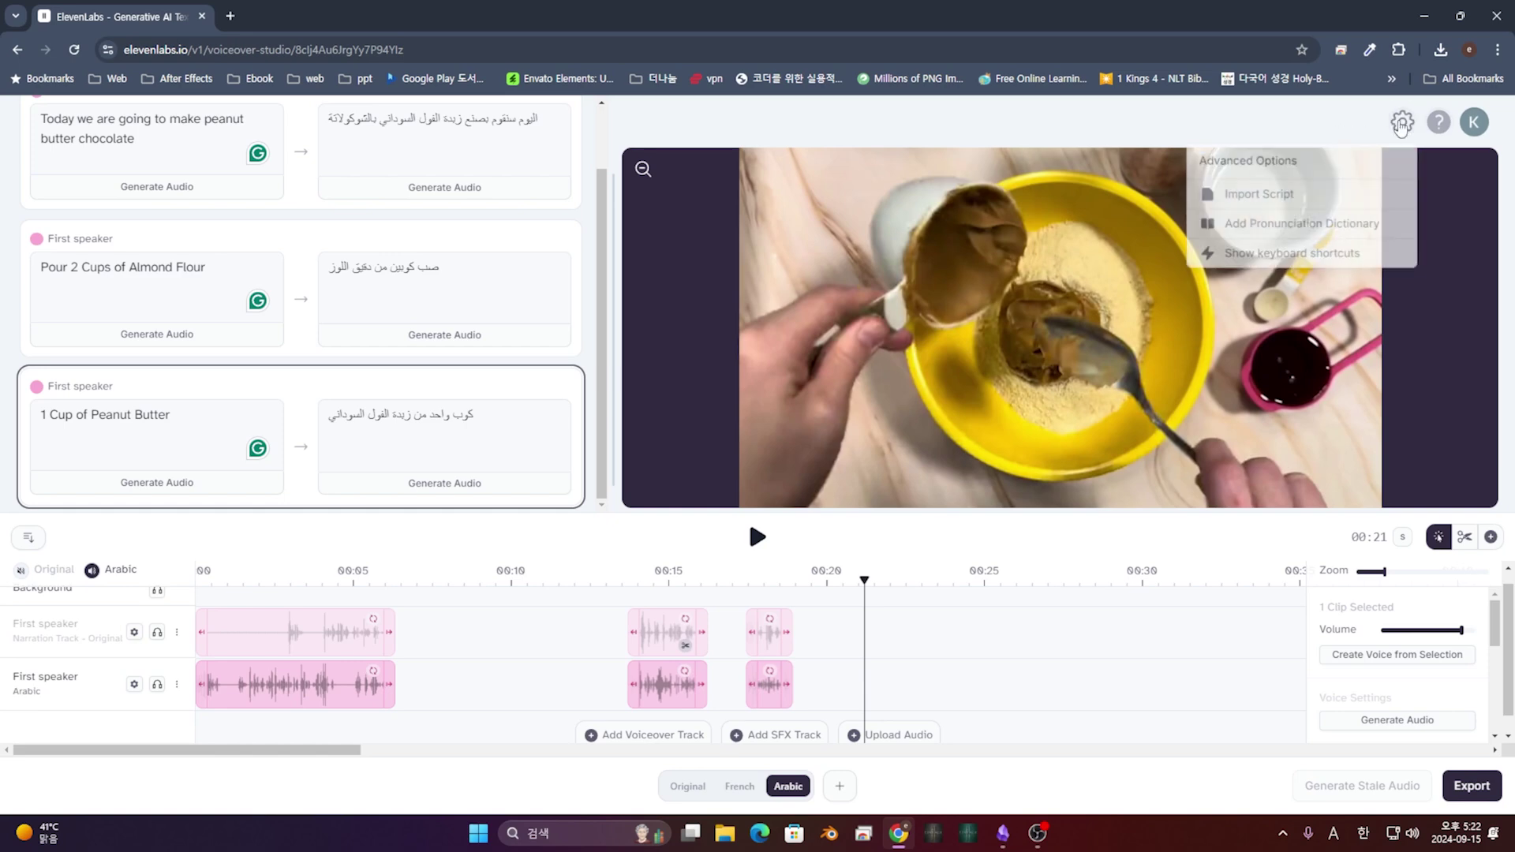
pyautogui.click(1286, 234)
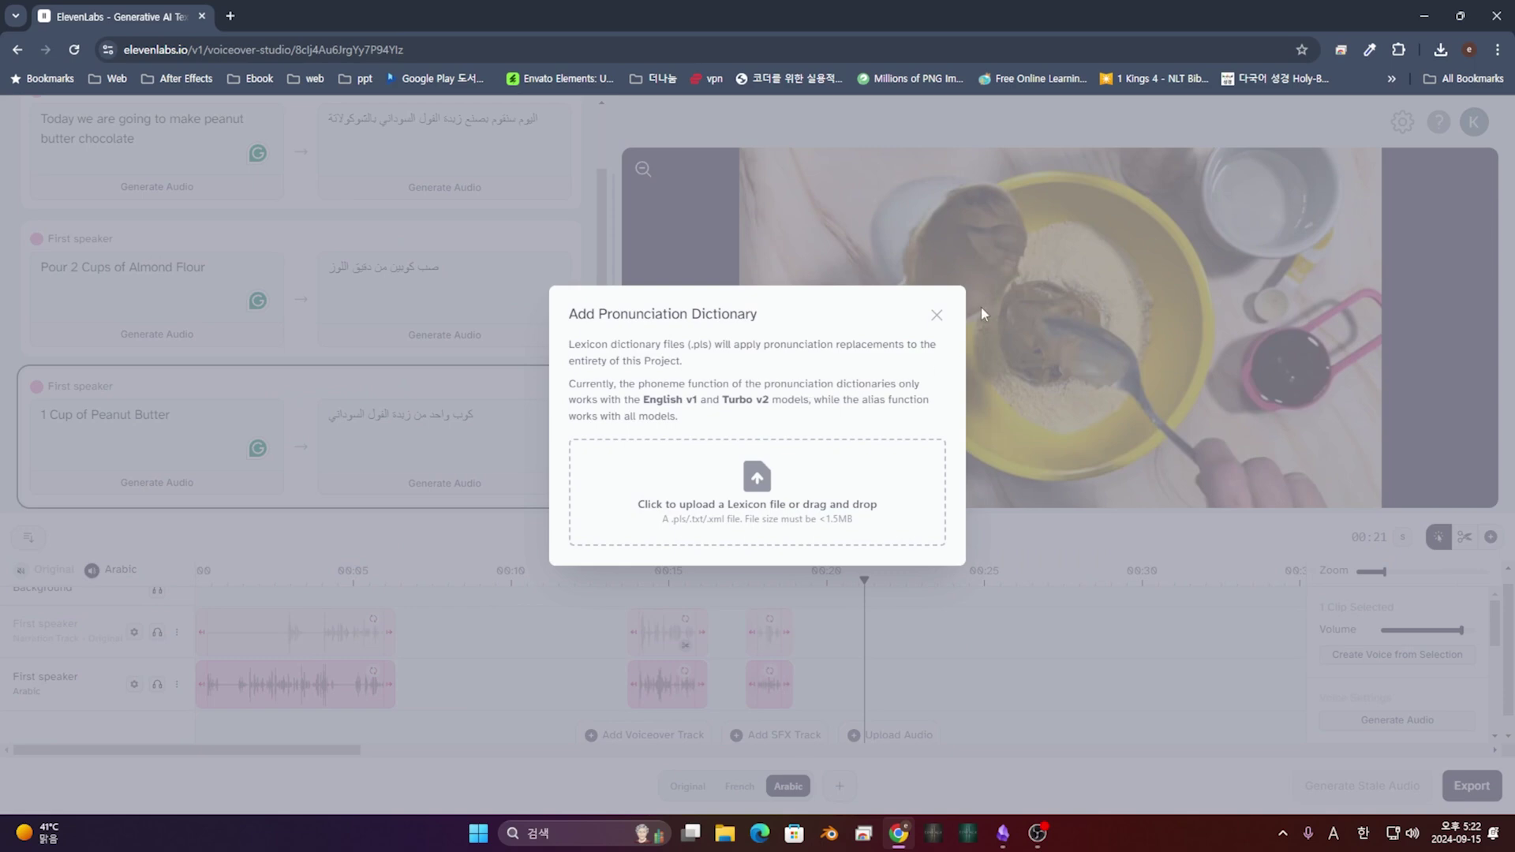
pyautogui.click(939, 315)
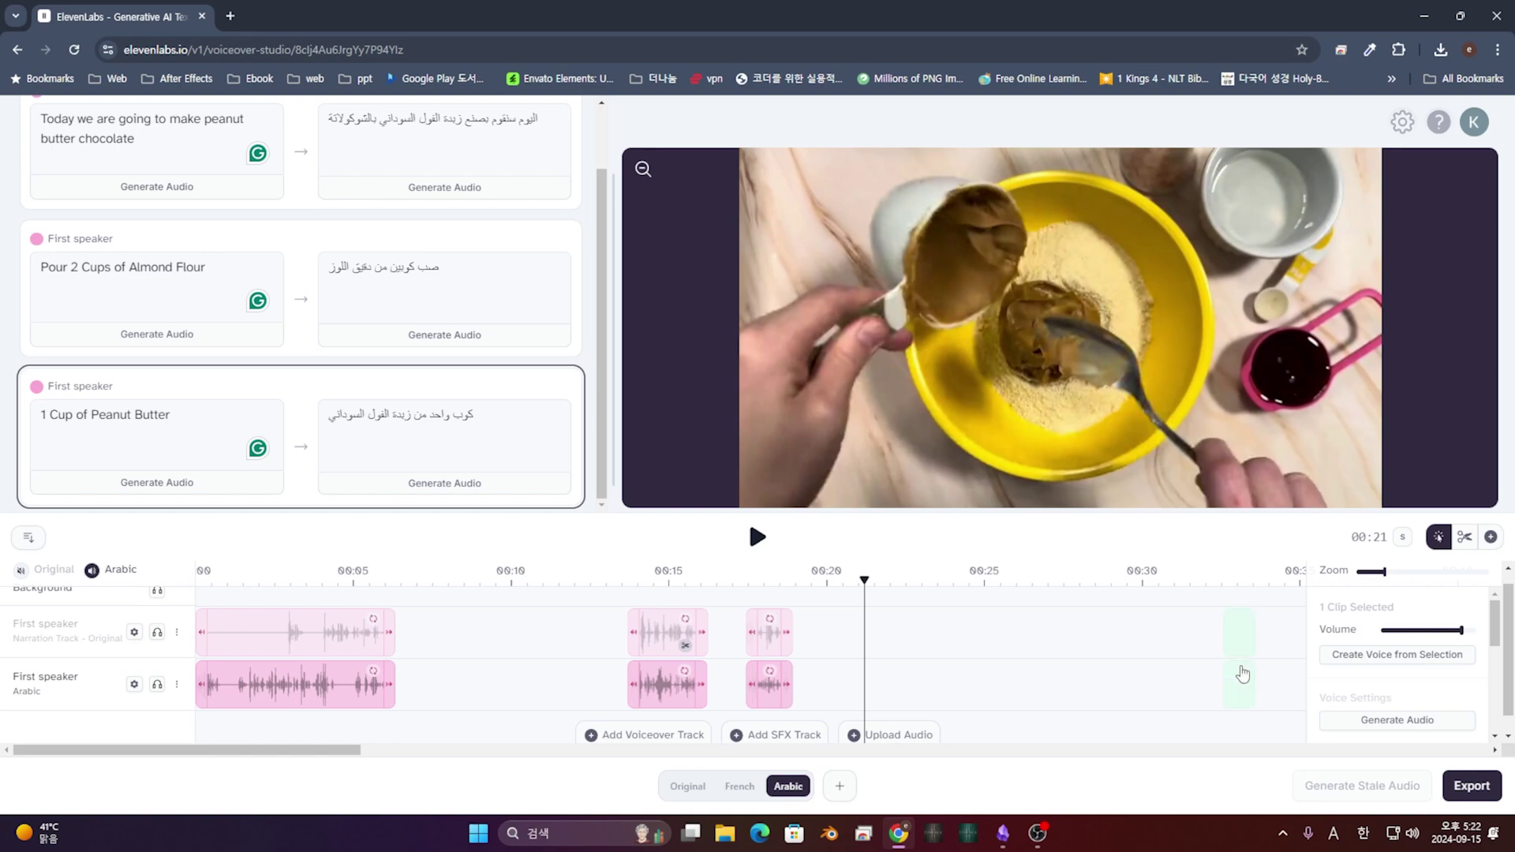
# Step: Export the French version of the project as MP4 (Video)
pyautogui.click(1473, 786)
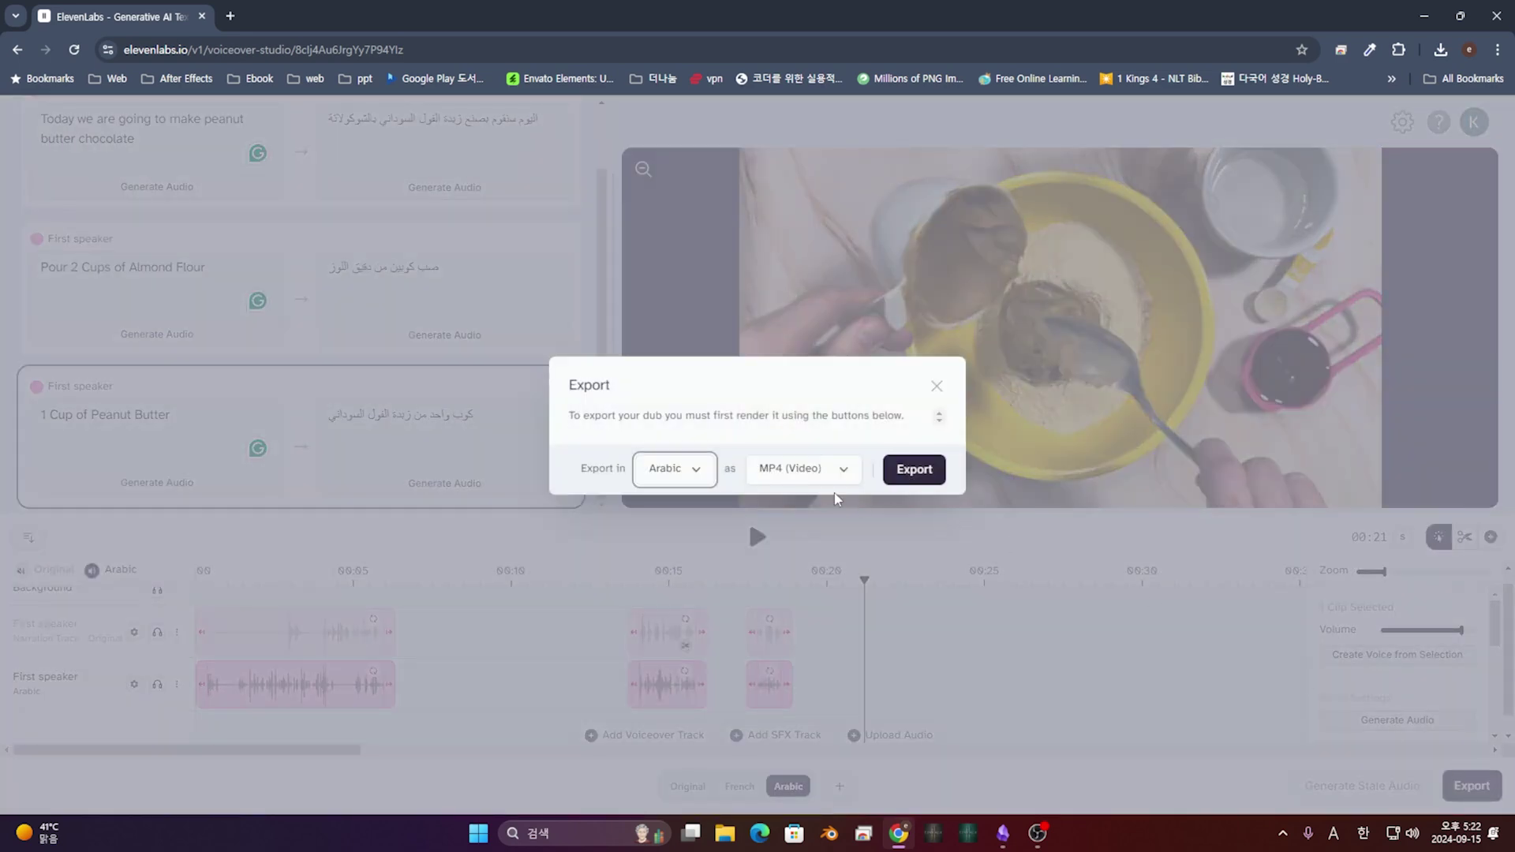
pyautogui.click(682, 472)
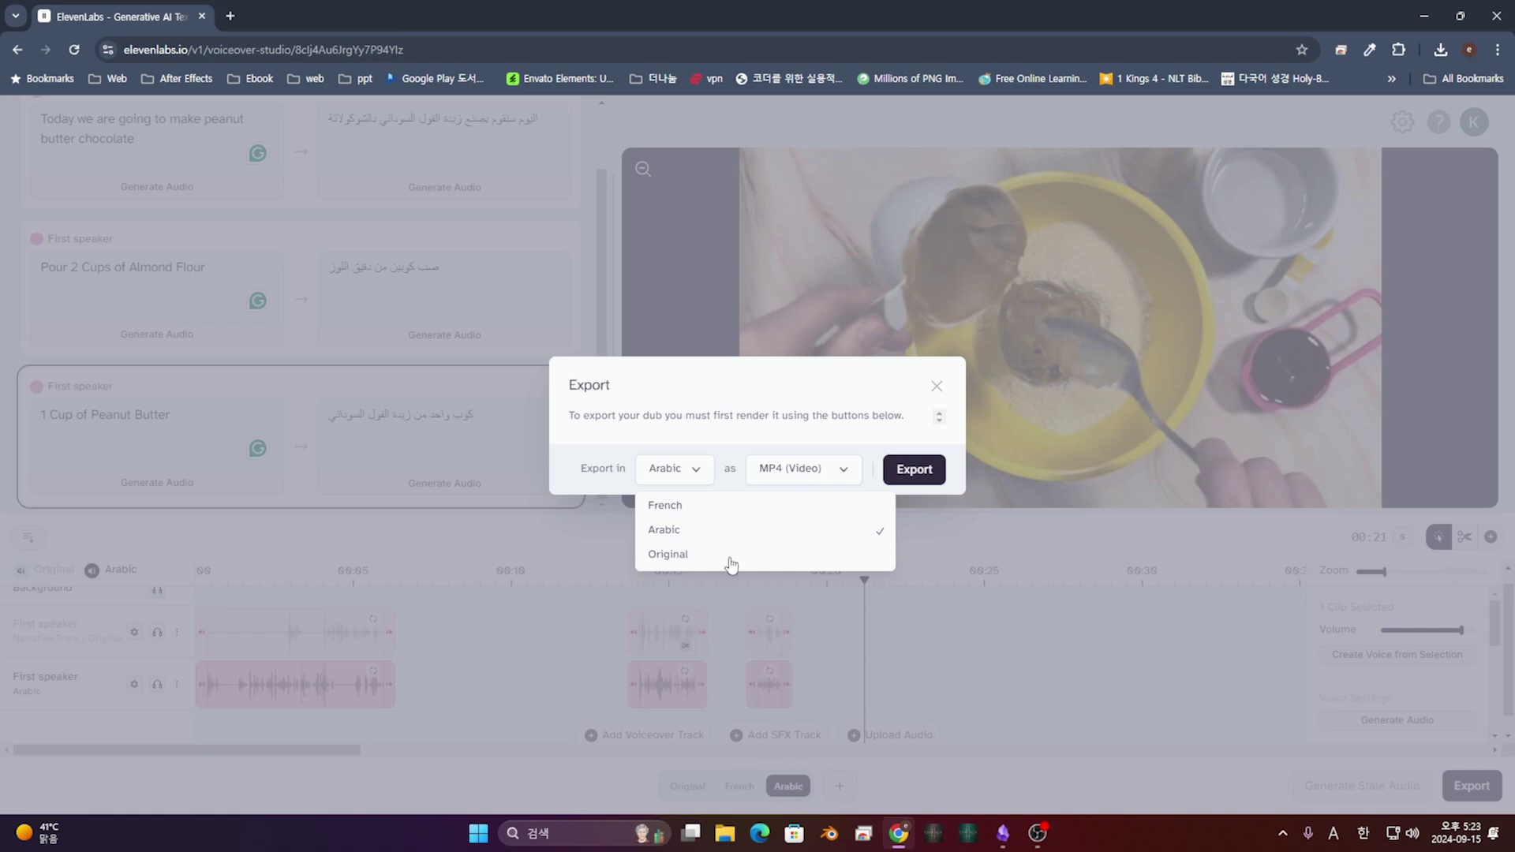
pyautogui.click(722, 506)
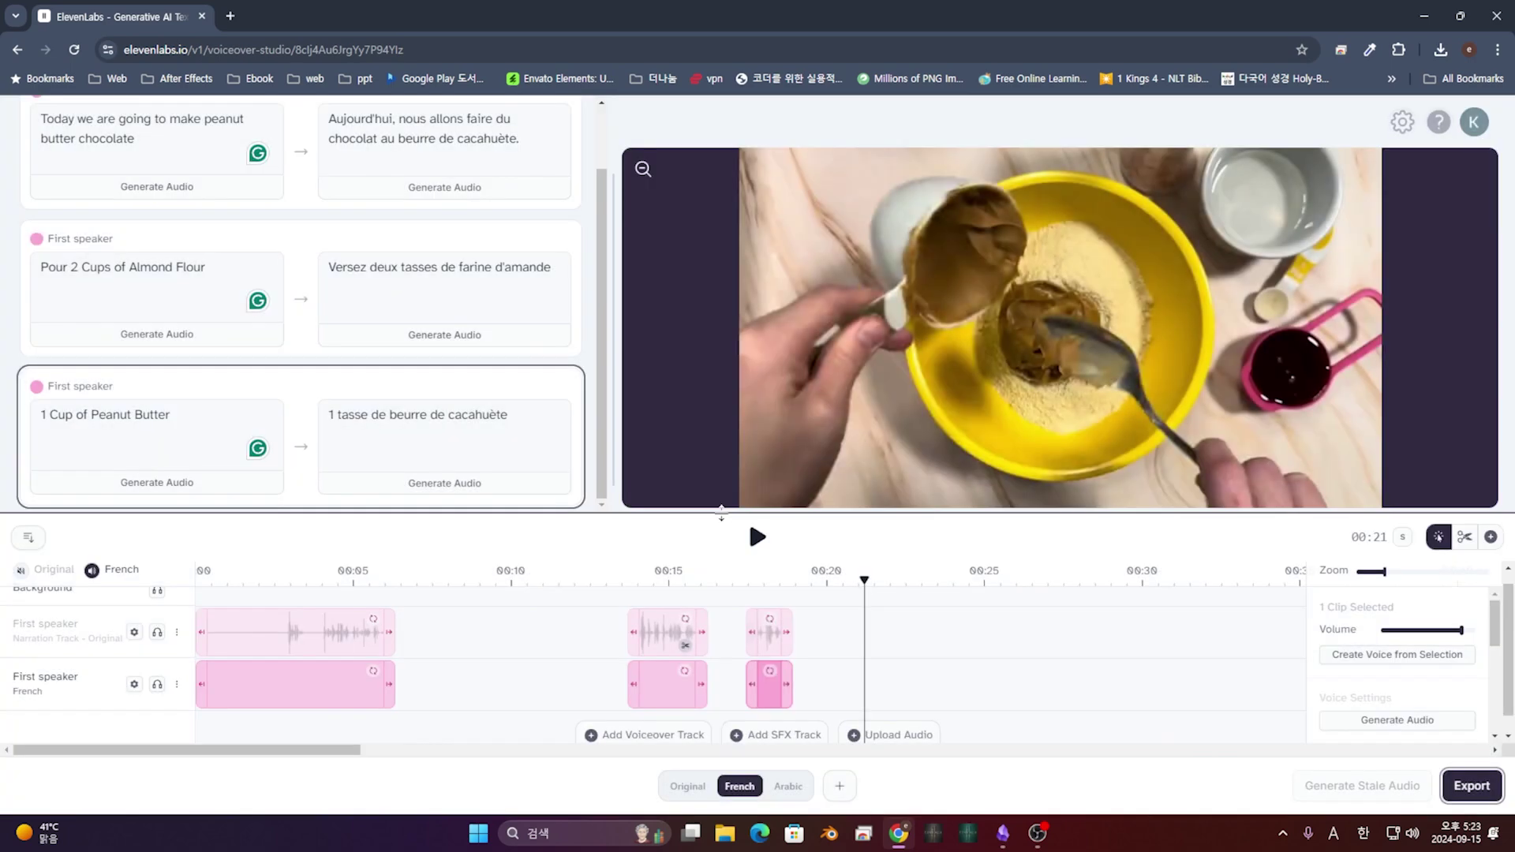
pyautogui.click(1472, 786)
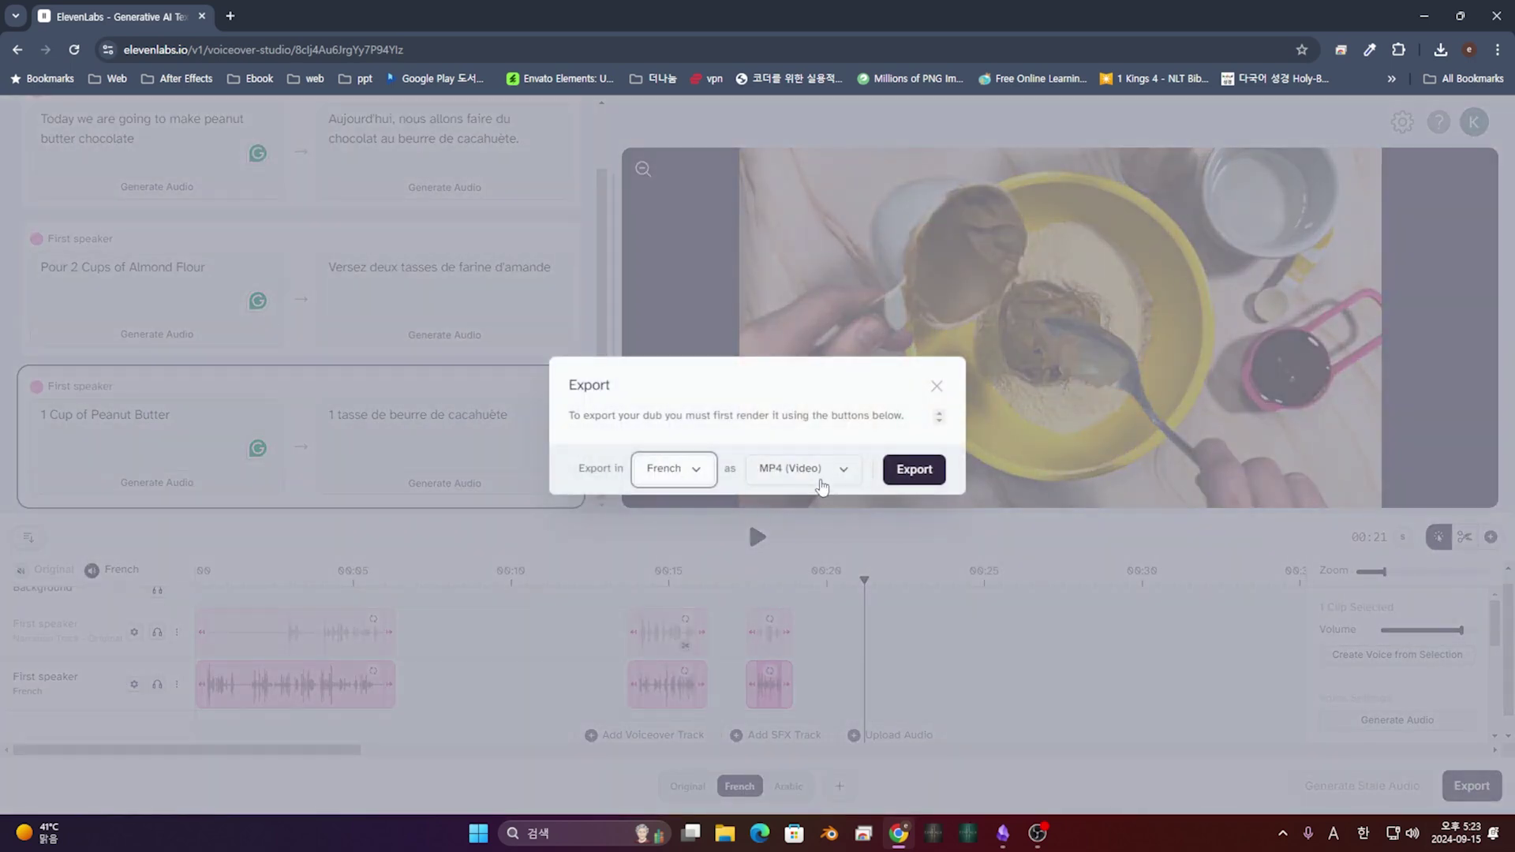
pyautogui.click(821, 488)
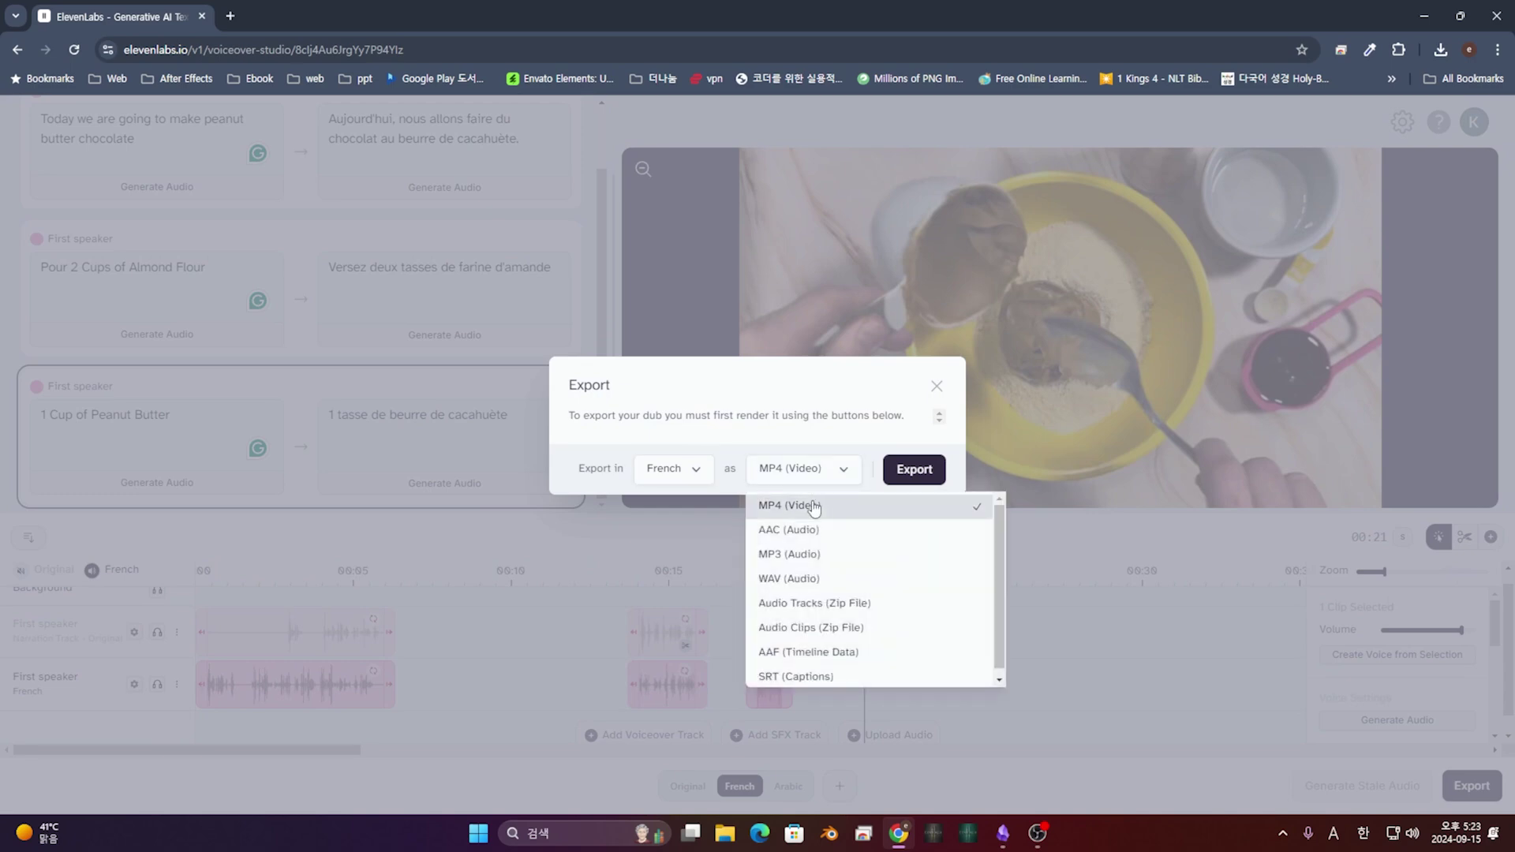
pyautogui.click(813, 502)
pyautogui.click(907, 470)
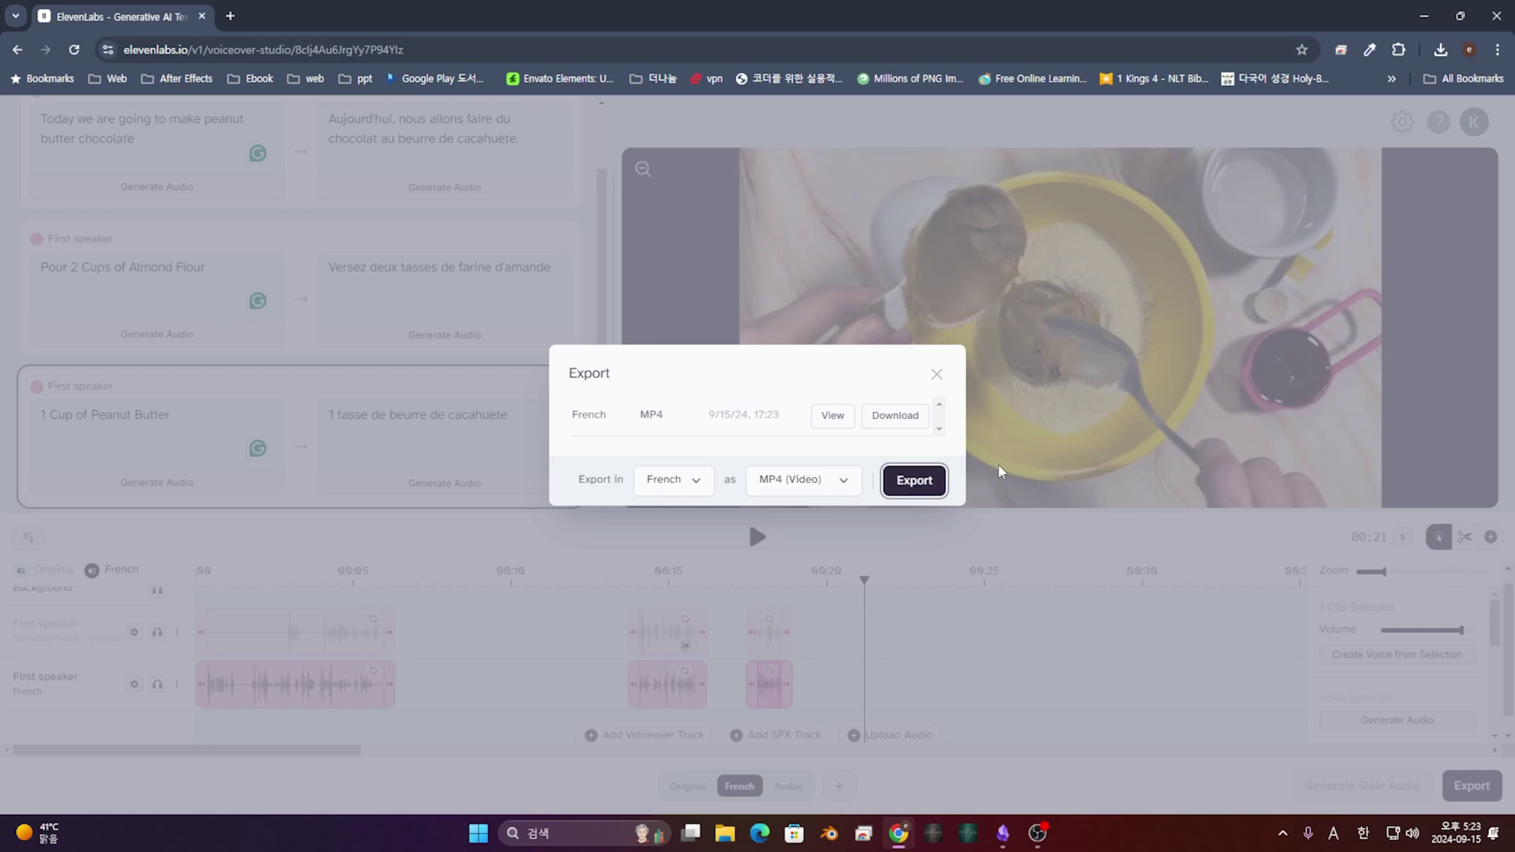
# Step: Preview the exported French video, download the MP4 file and close the export dialog
pyautogui.click(832, 417)
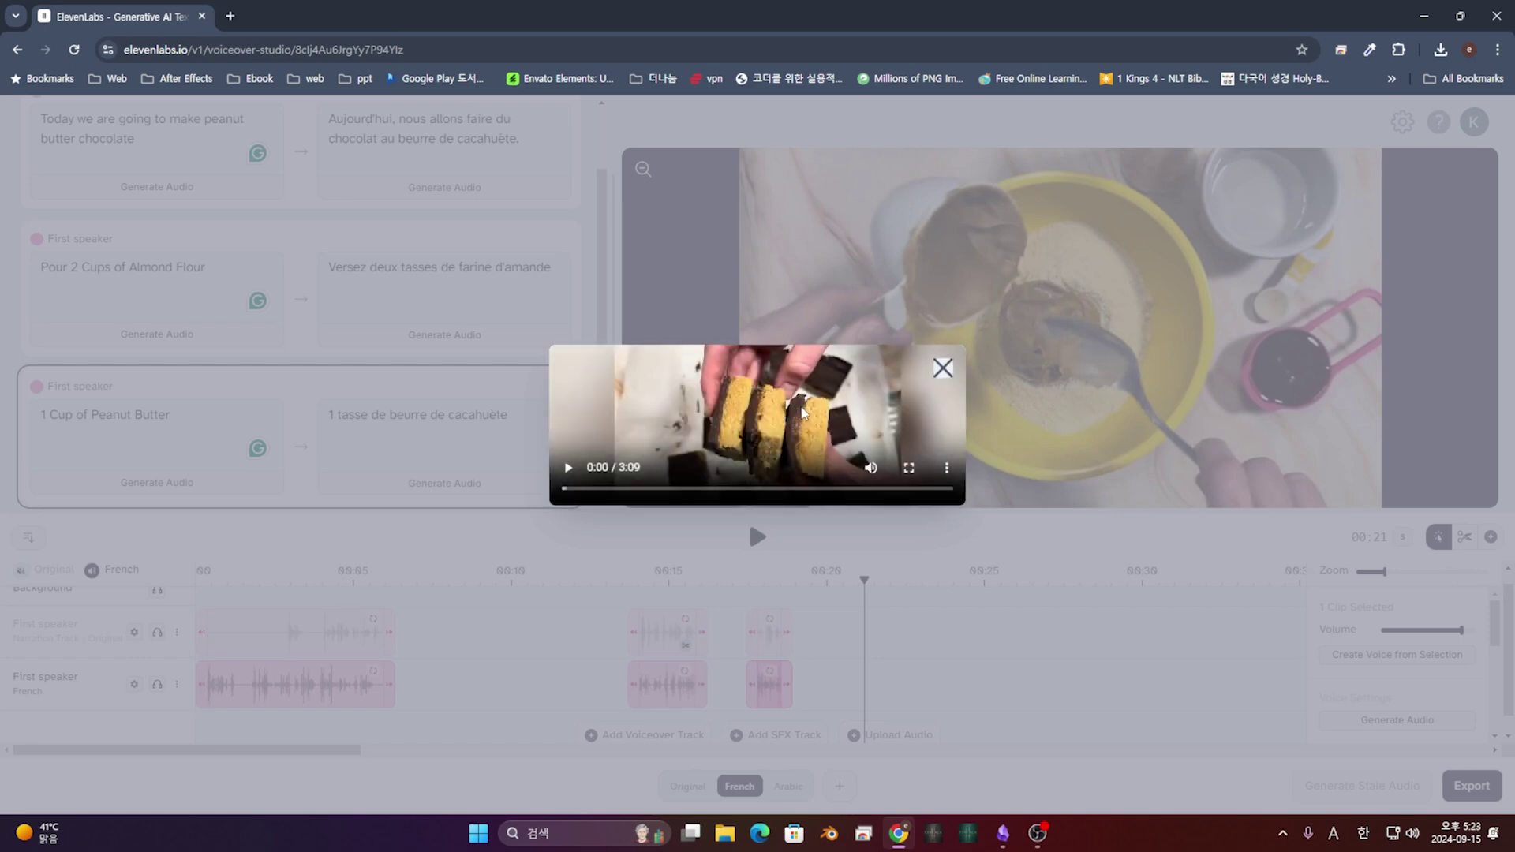
pyautogui.click(568, 469)
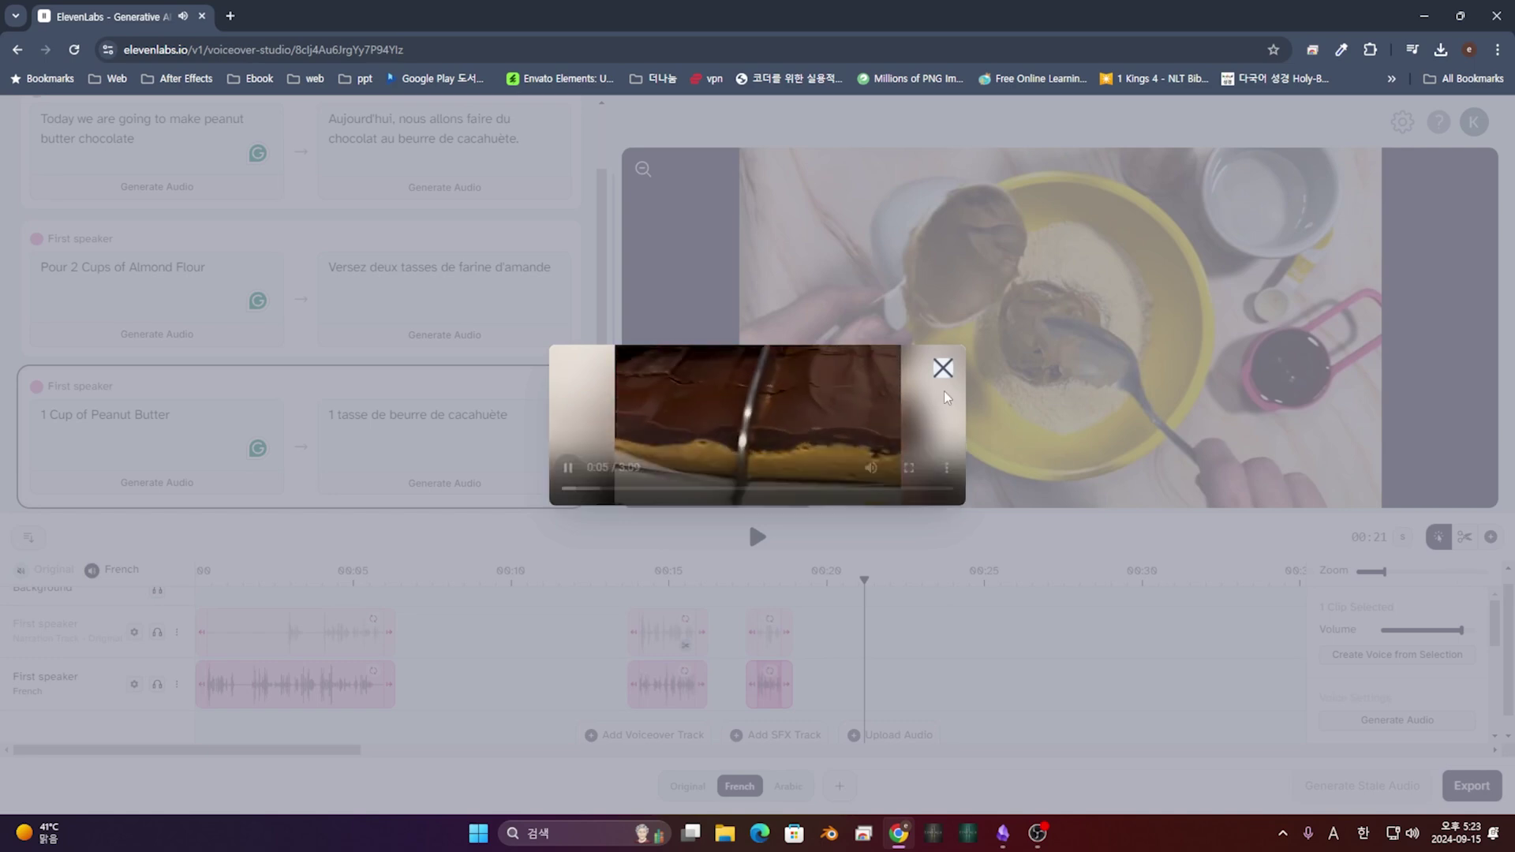
pyautogui.click(943, 368)
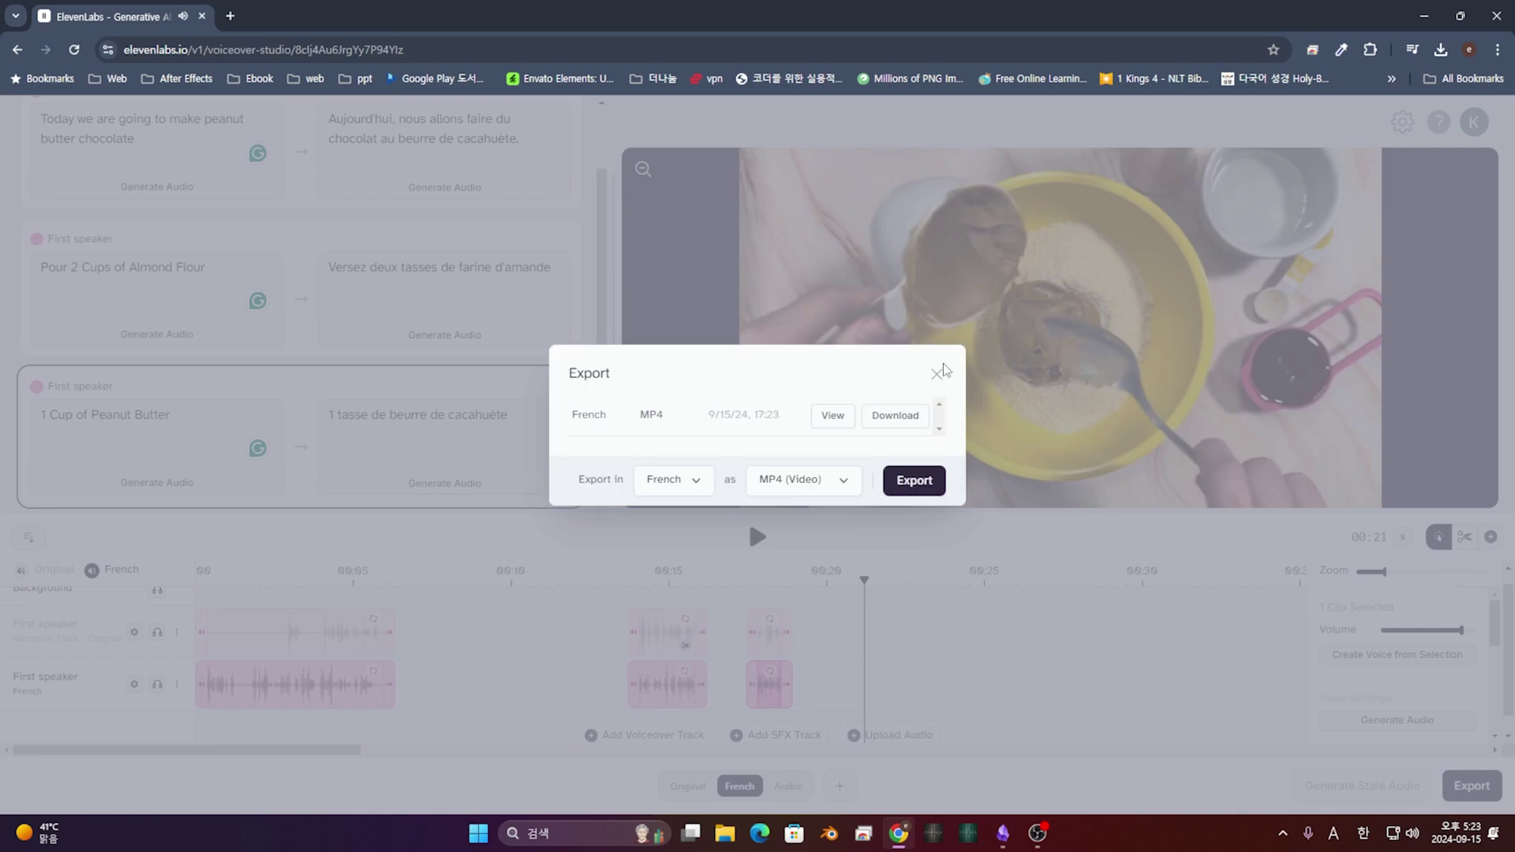
pyautogui.click(896, 418)
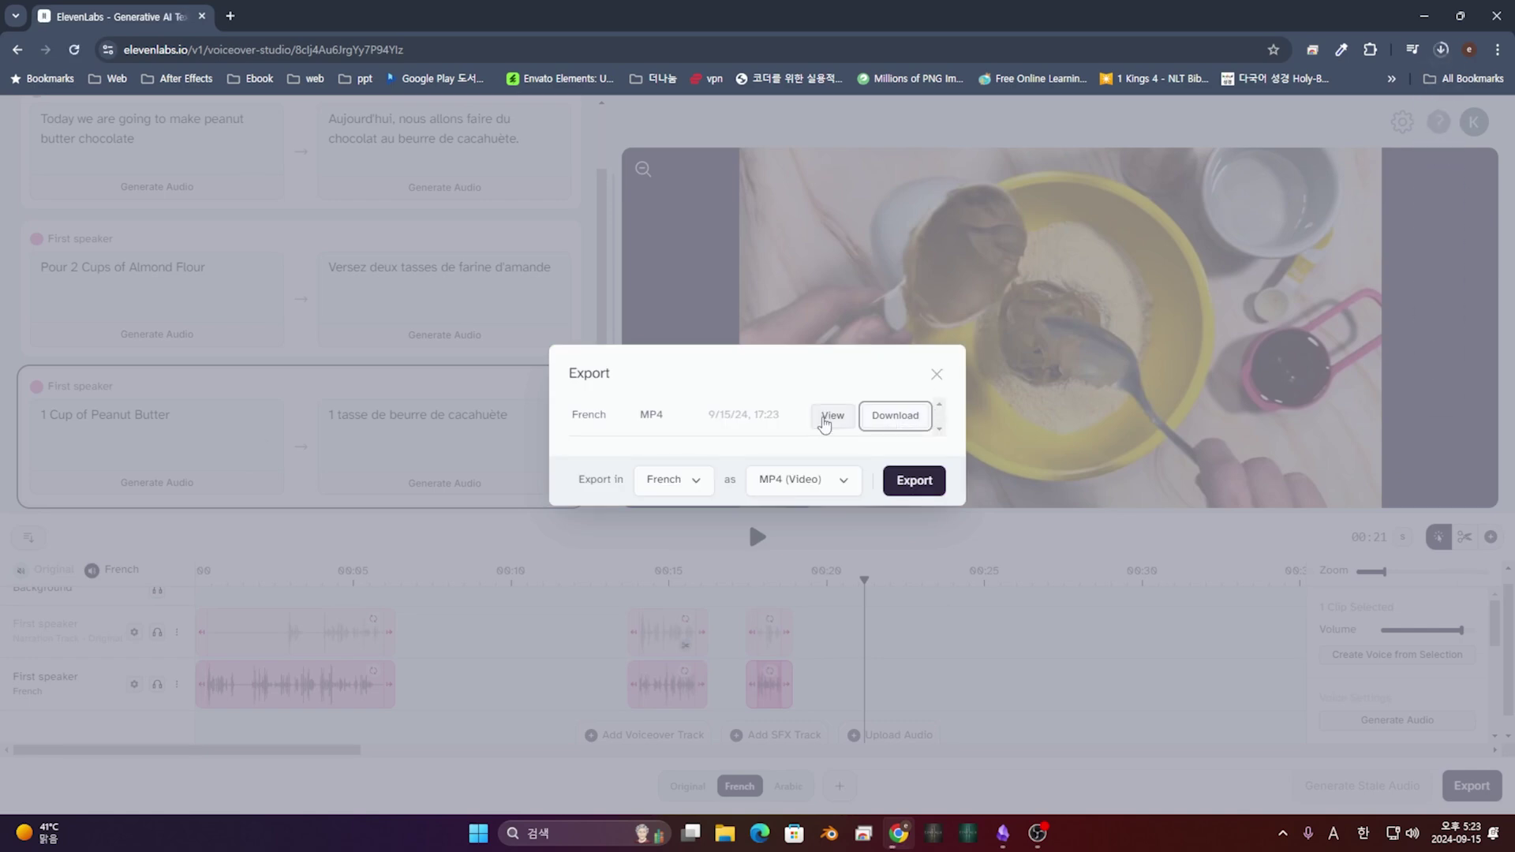
pyautogui.click(937, 376)
# Step: Leave the voiceover project for Dubbing Studio and start creating a new dub
pyautogui.scroll(1, 67, 118)
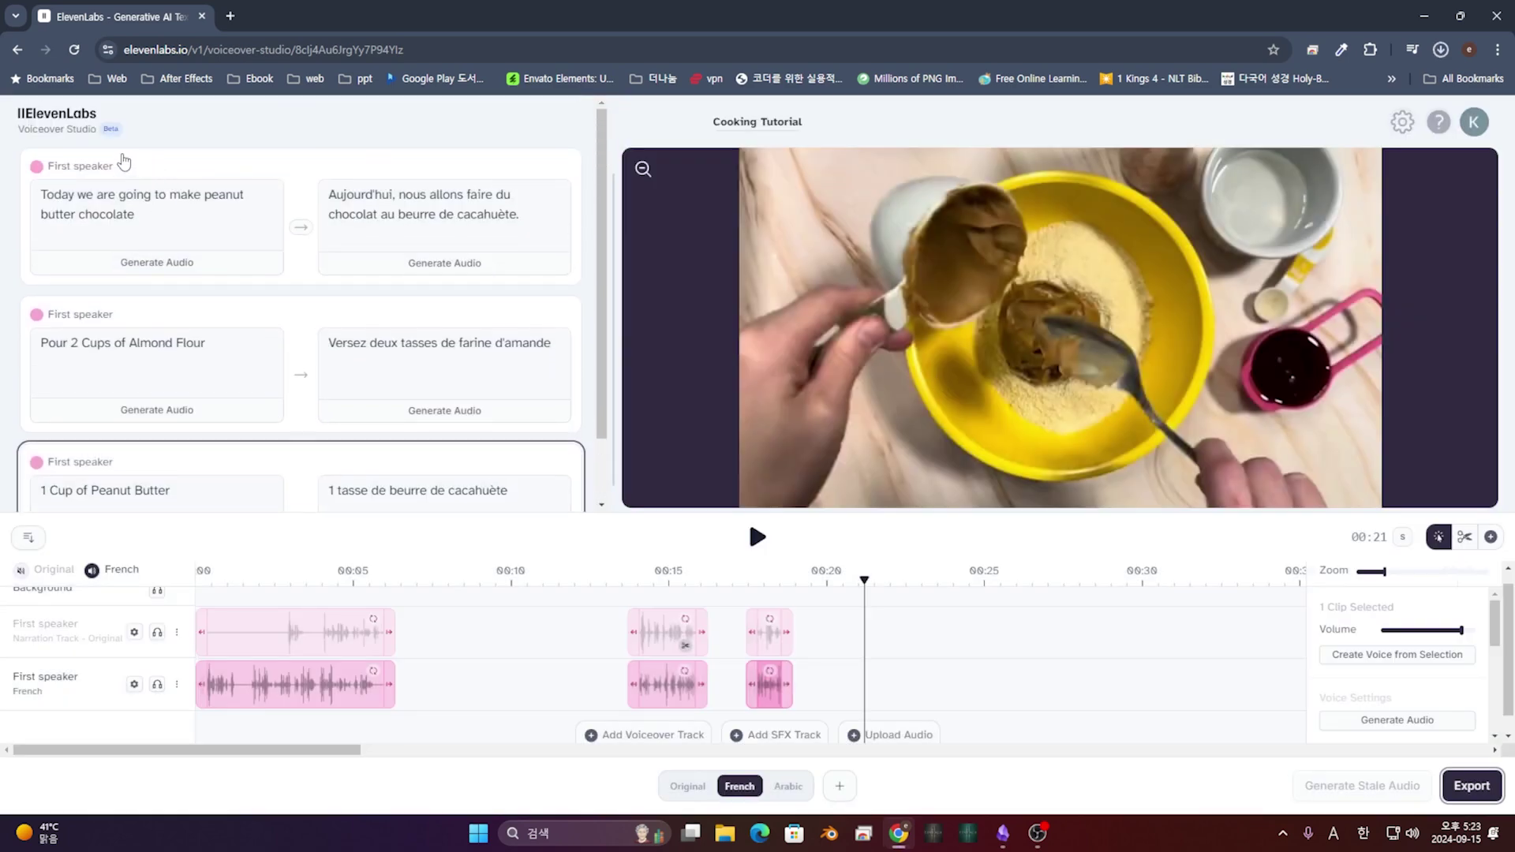
pyautogui.click(55, 119)
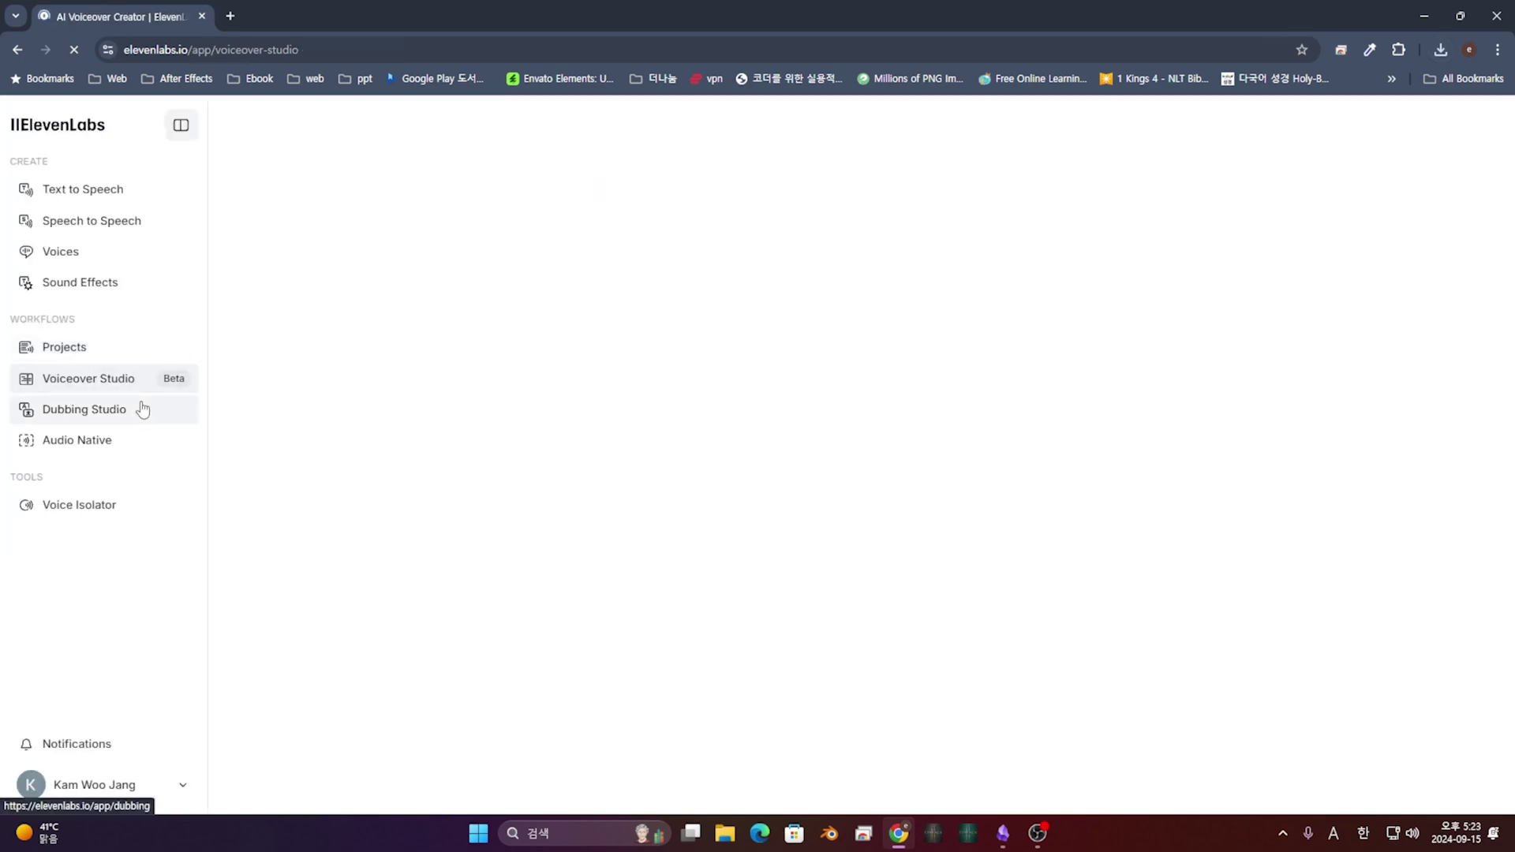
pyautogui.click(142, 408)
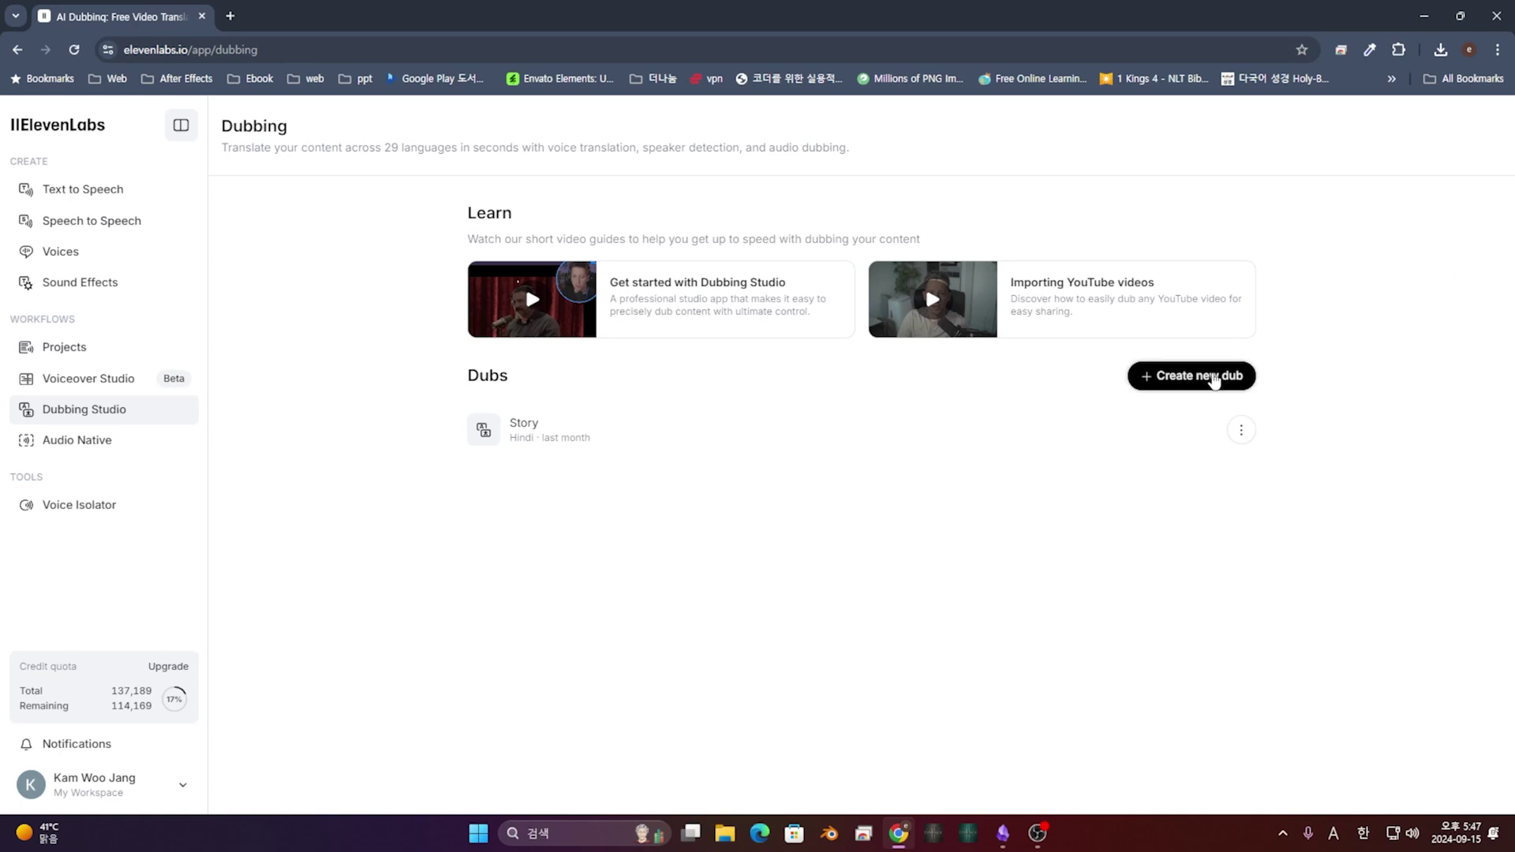
pyautogui.click(1214, 377)
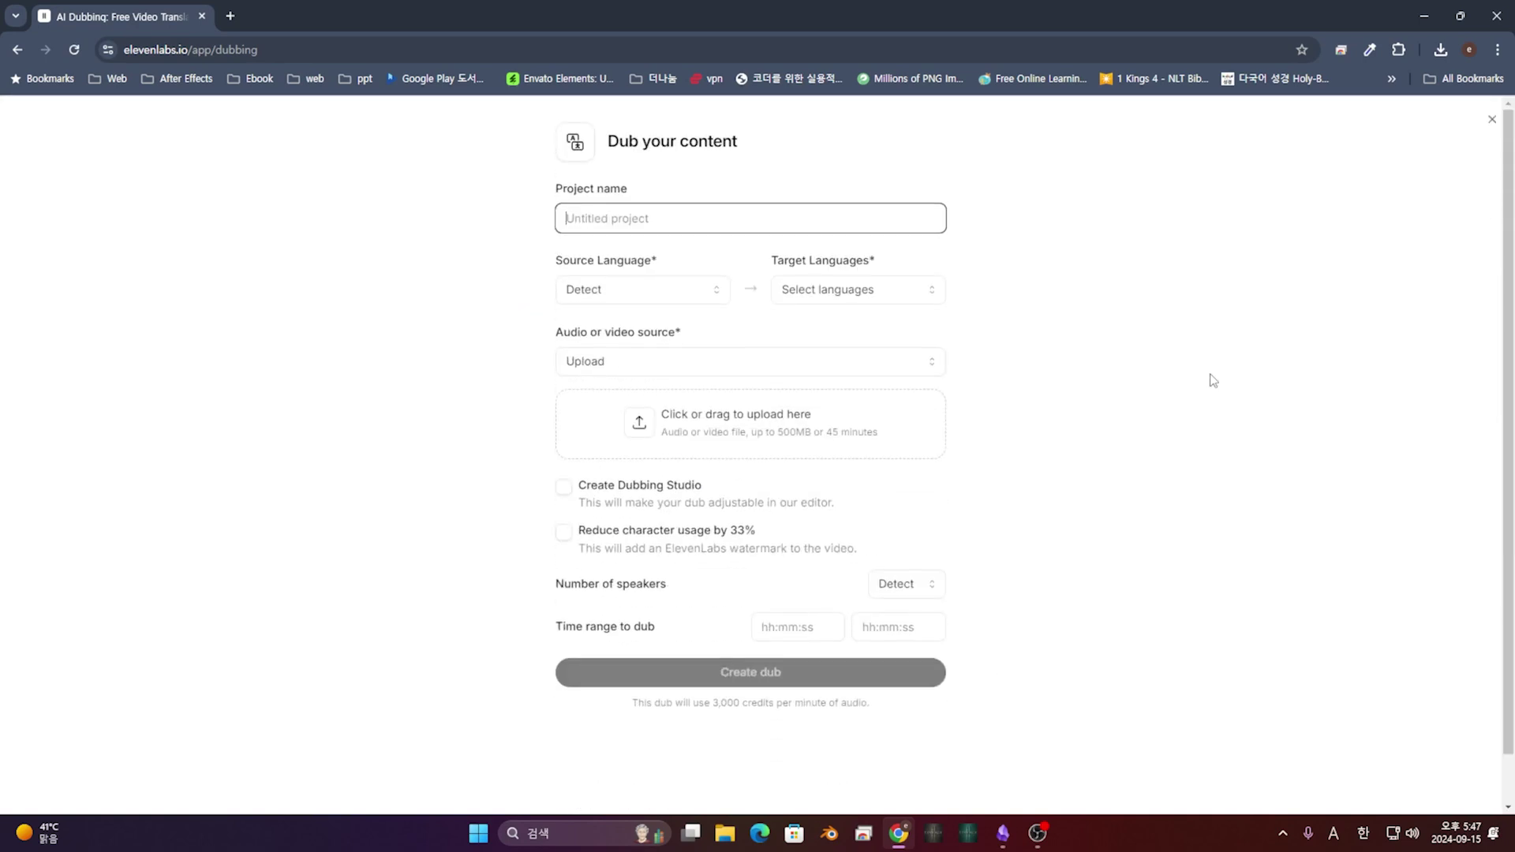
# Step: Name the dub project GLTC Dub
pyautogui.click(673, 212)
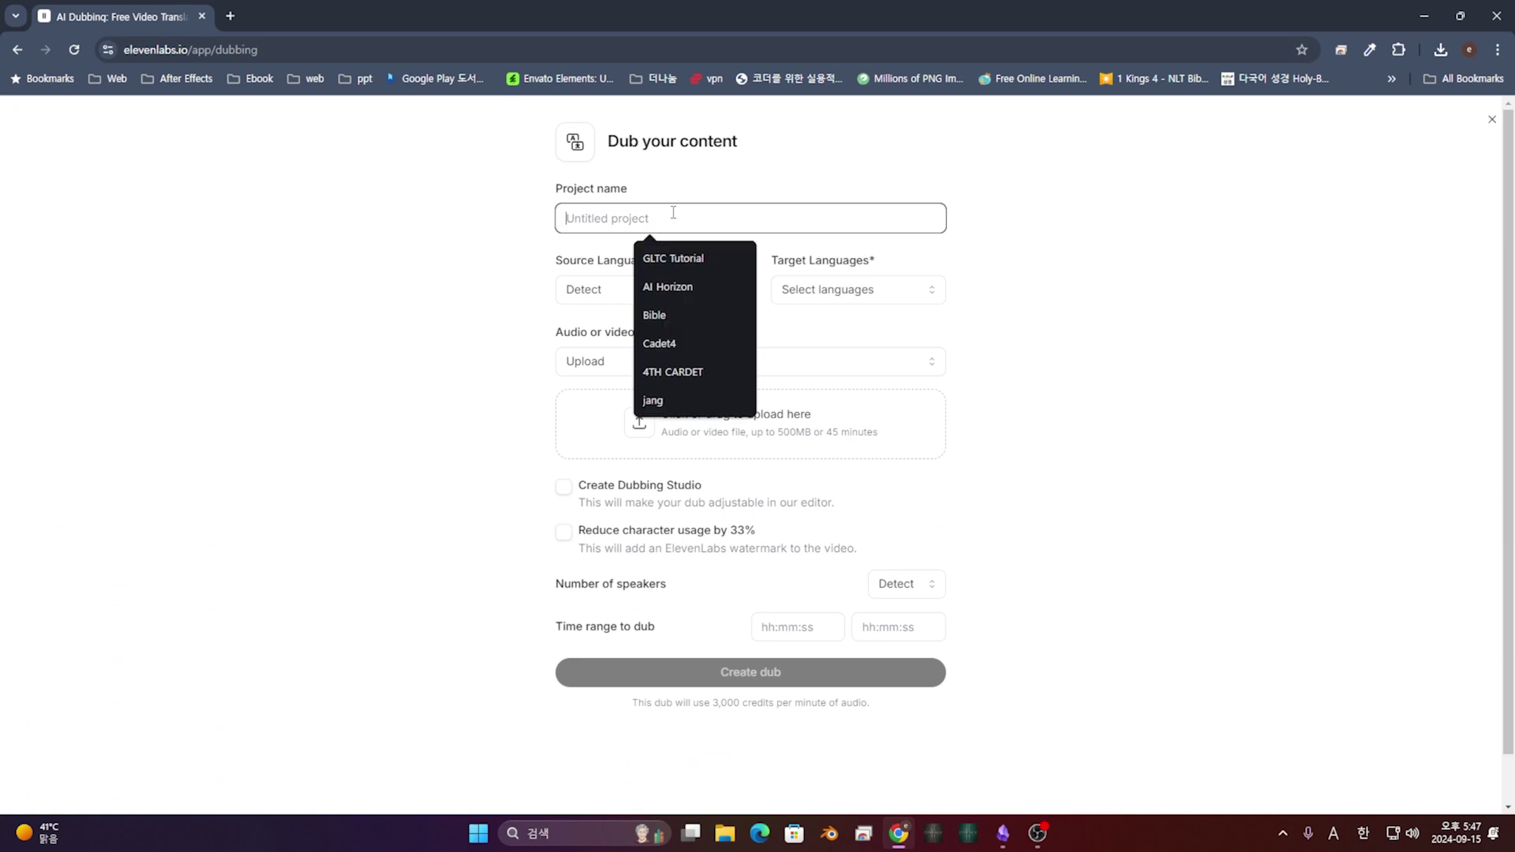
pyautogui.write('GLT')
pyautogui.press('BackSpace')
pyautogui.write('TC Dub')
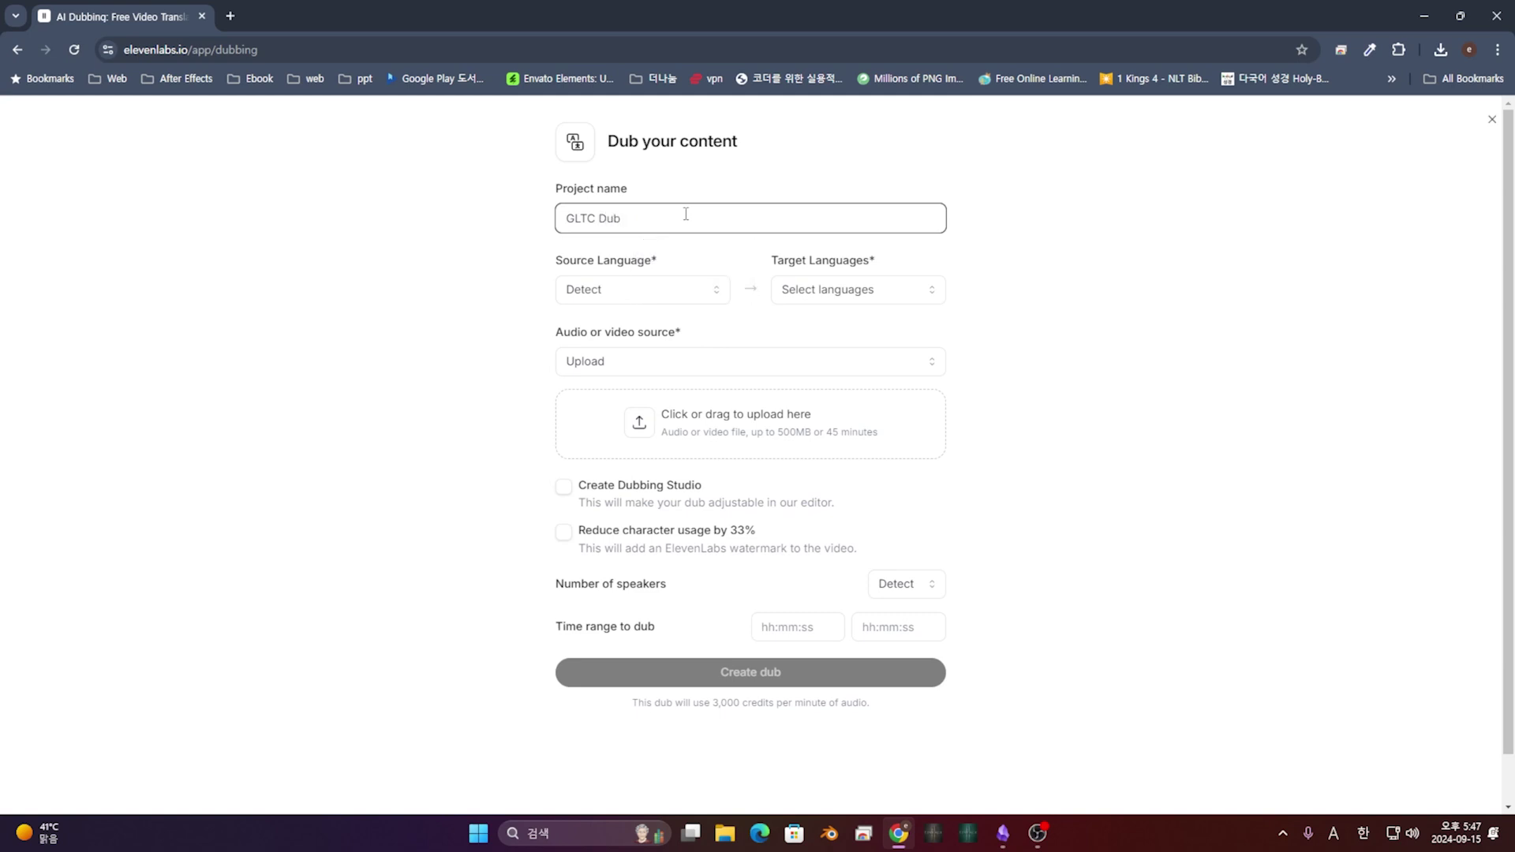
# Step: Set the dub's source language to English and its target language to Russian
pyautogui.click(705, 295)
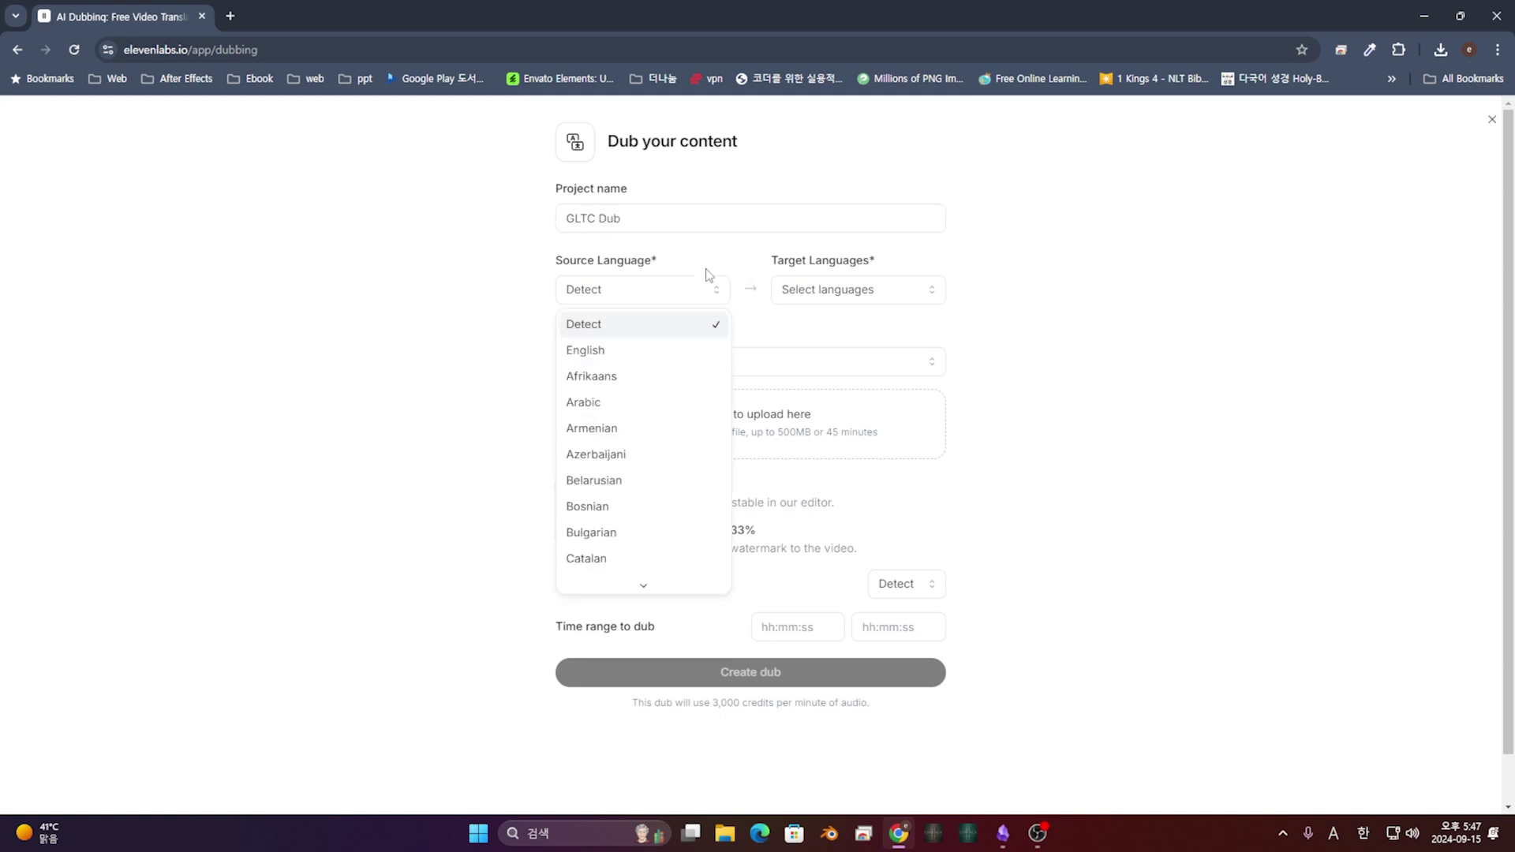
pyautogui.scroll(-5, 666, 394)
pyautogui.scroll(-3, 673, 396)
pyautogui.scroll(7, 684, 405)
pyautogui.scroll(3, 684, 405)
pyautogui.click(629, 371)
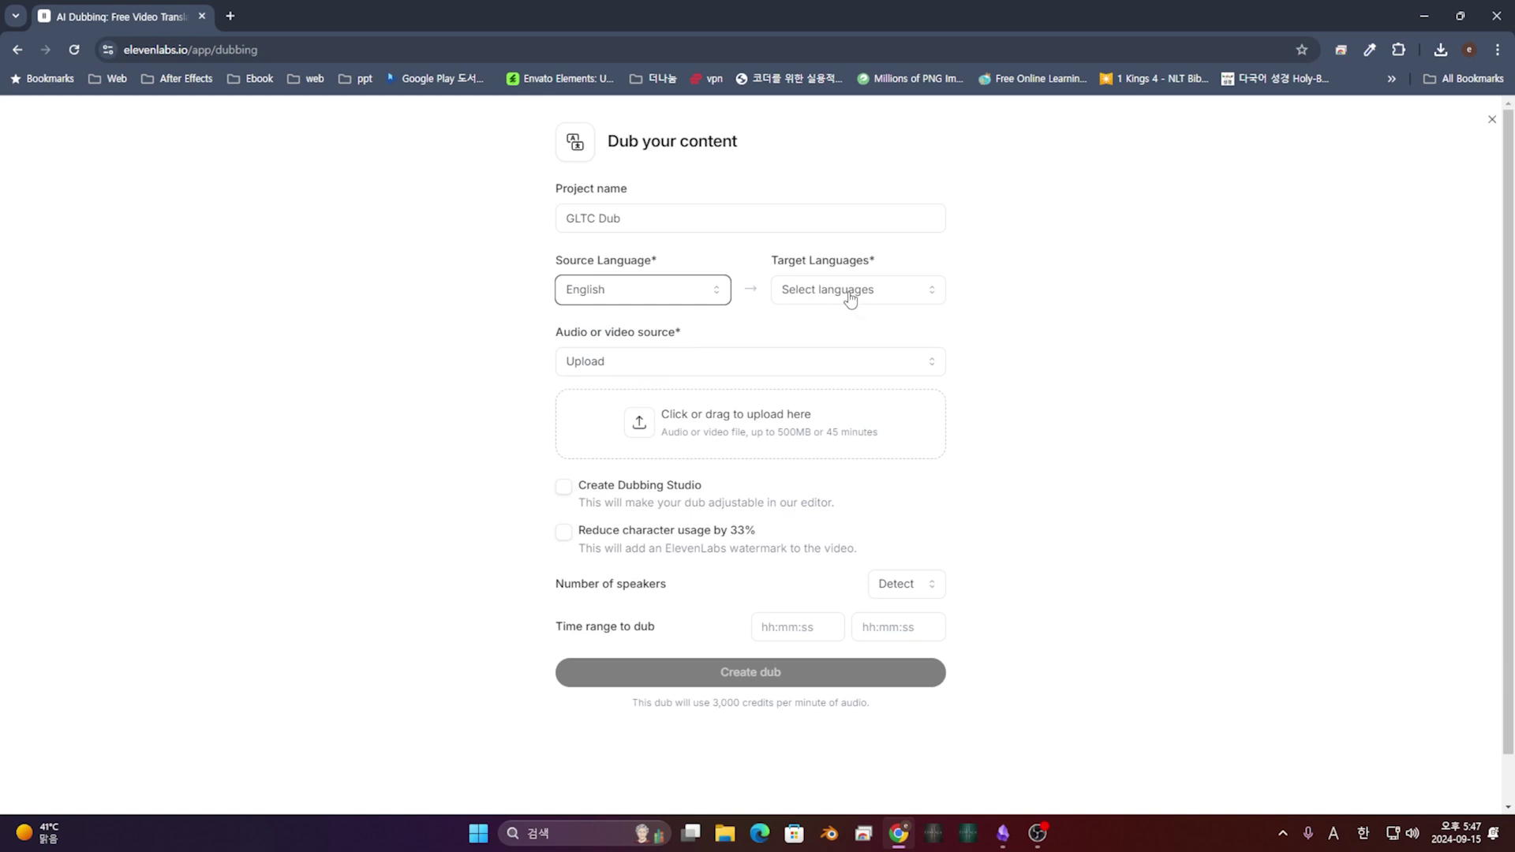
pyautogui.click(825, 292)
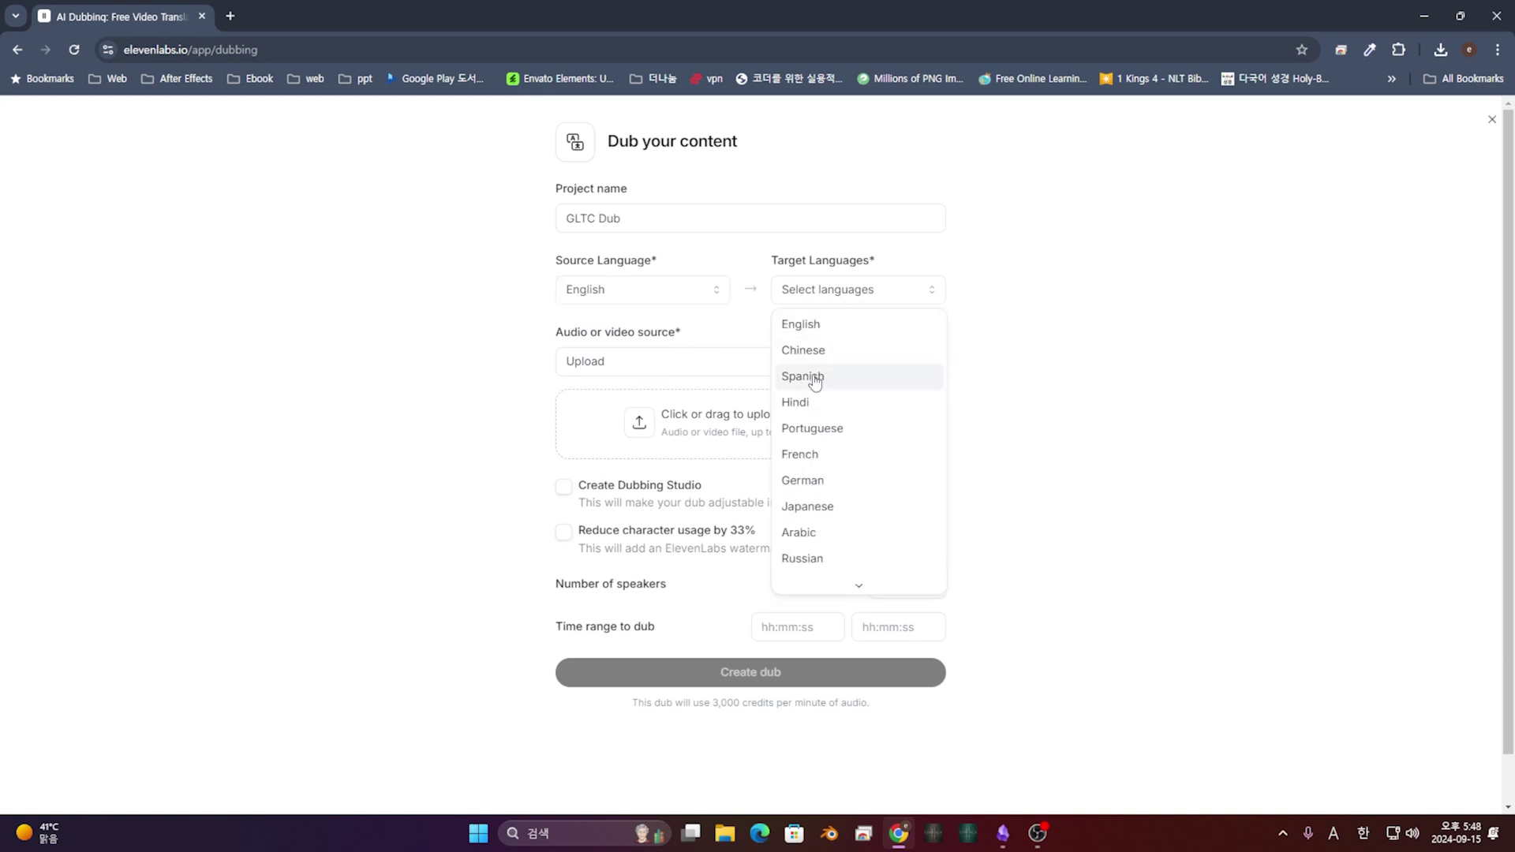
pyautogui.scroll(-3, 849, 347)
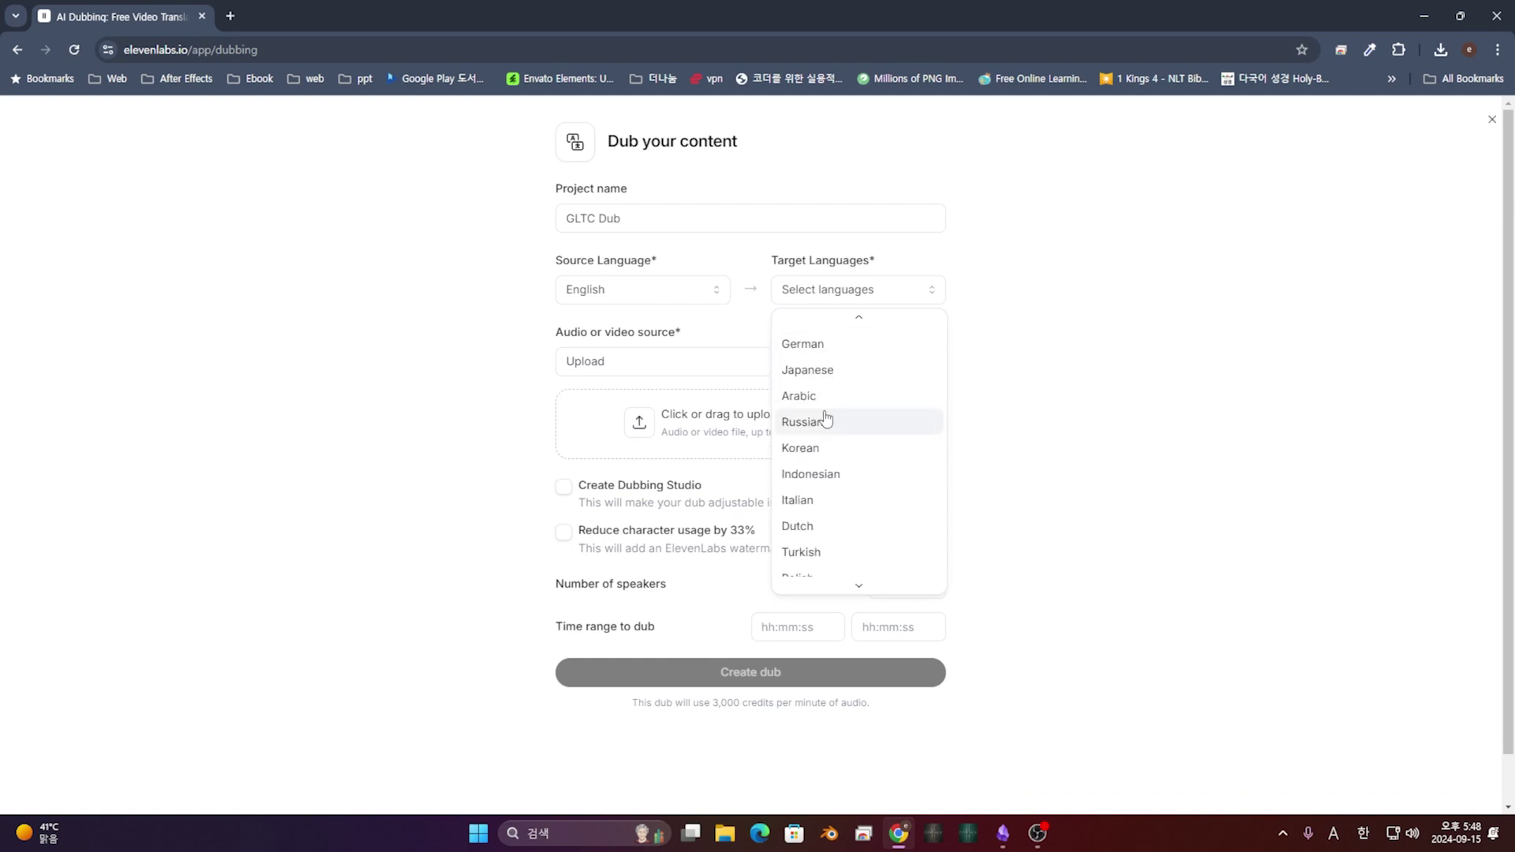
pyautogui.click(823, 421)
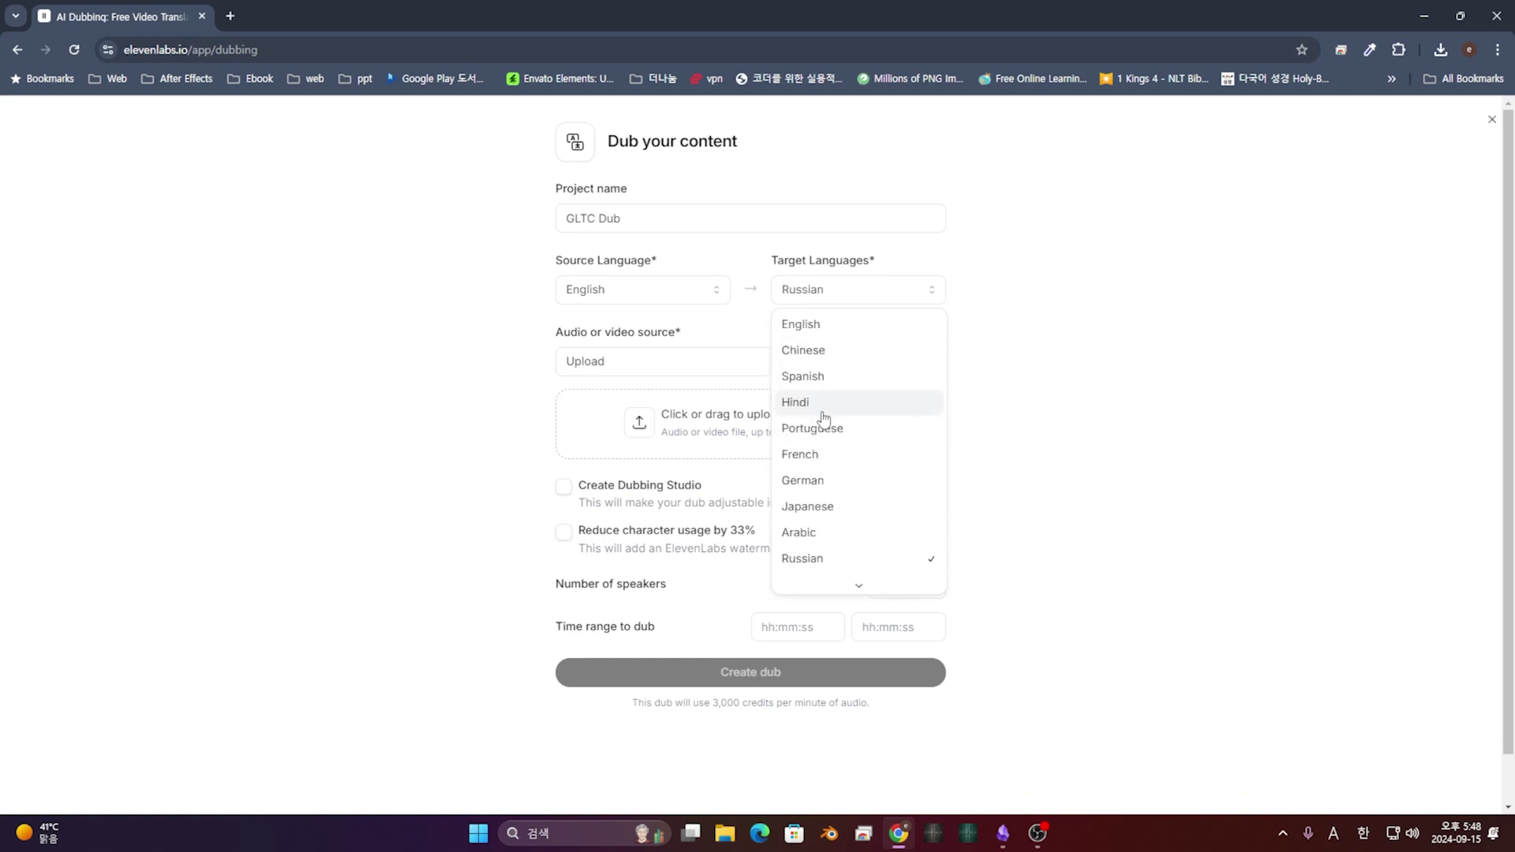
pyautogui.click(1139, 416)
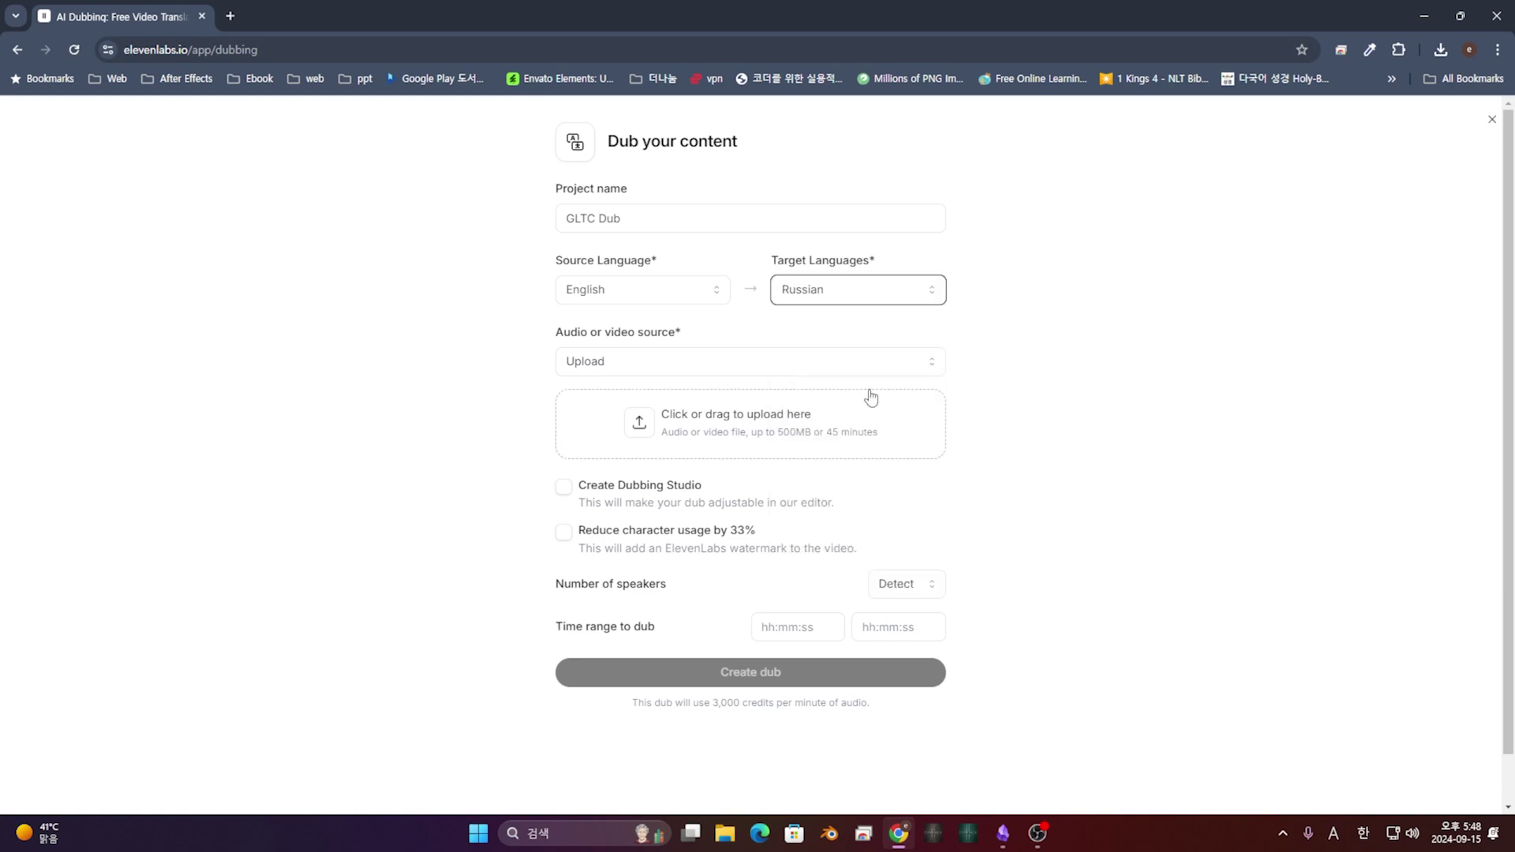
# Step: Choose YouTube as the dub's audio or video source
pyautogui.click(826, 371)
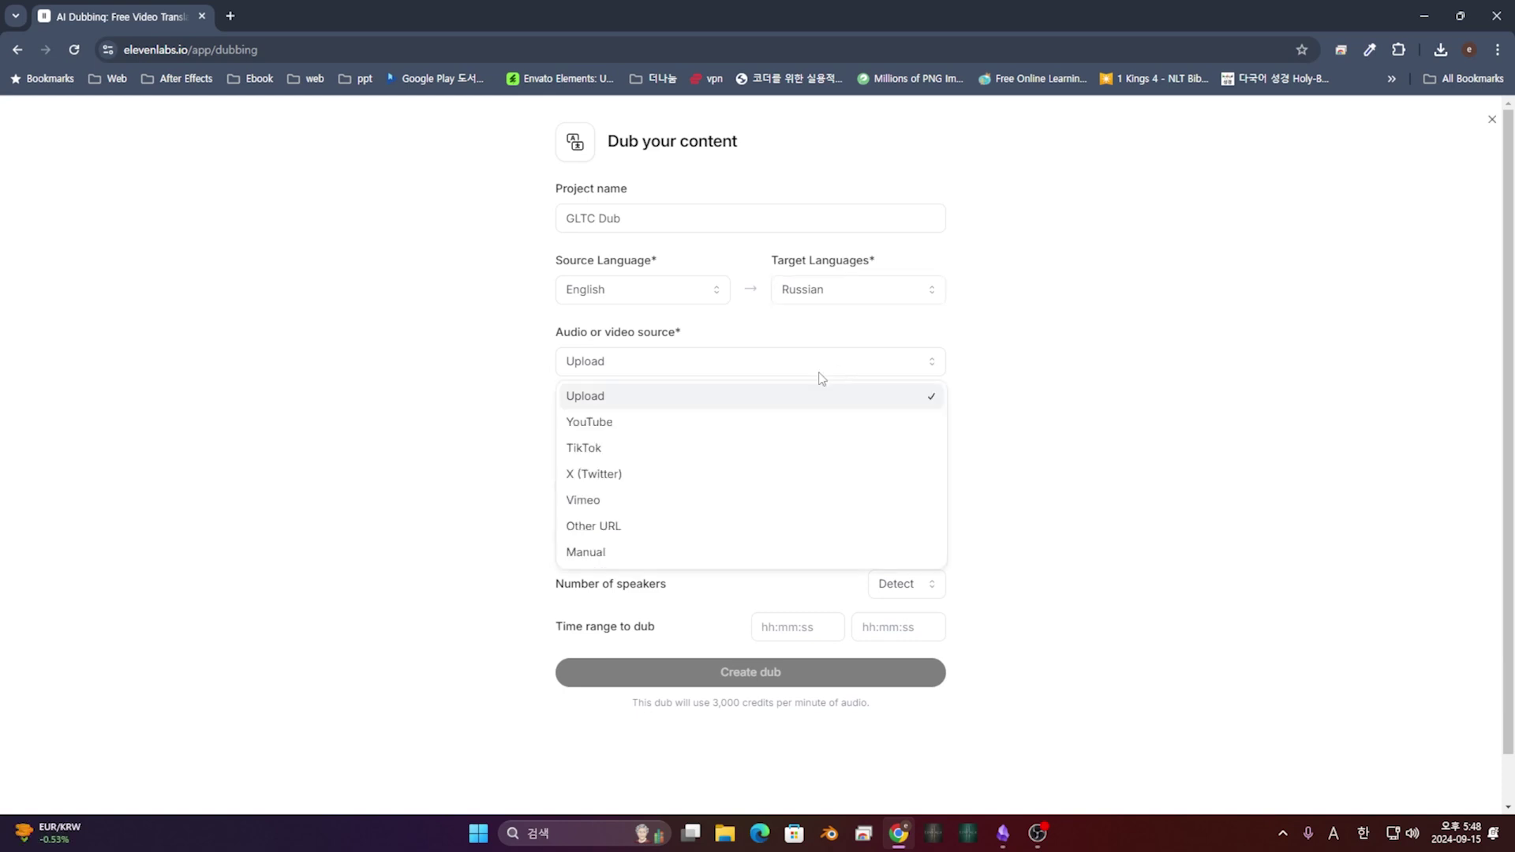
pyautogui.click(632, 423)
pyautogui.click(659, 359)
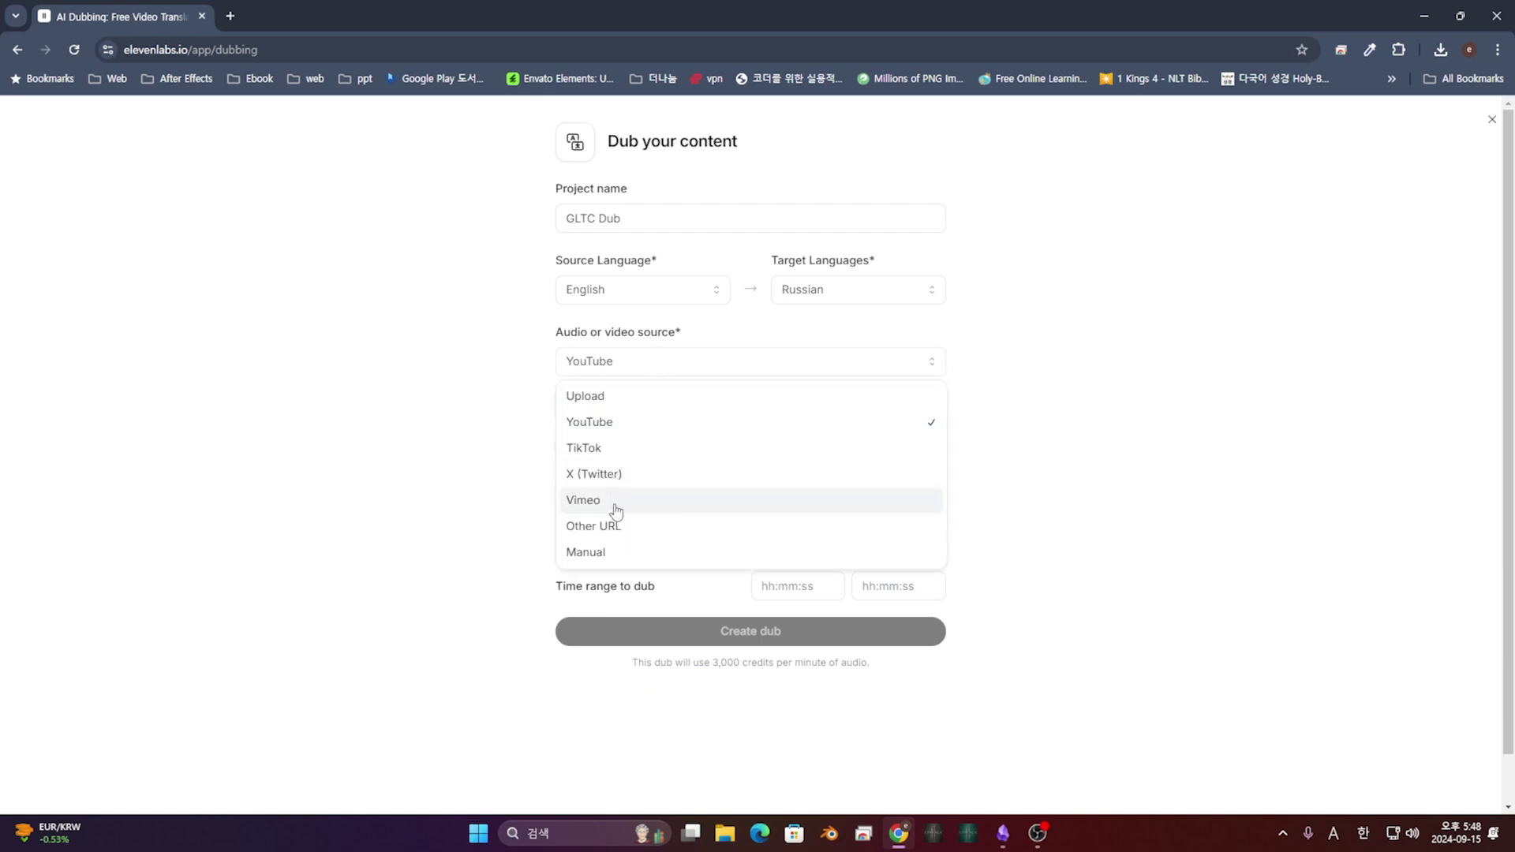
pyautogui.click(635, 428)
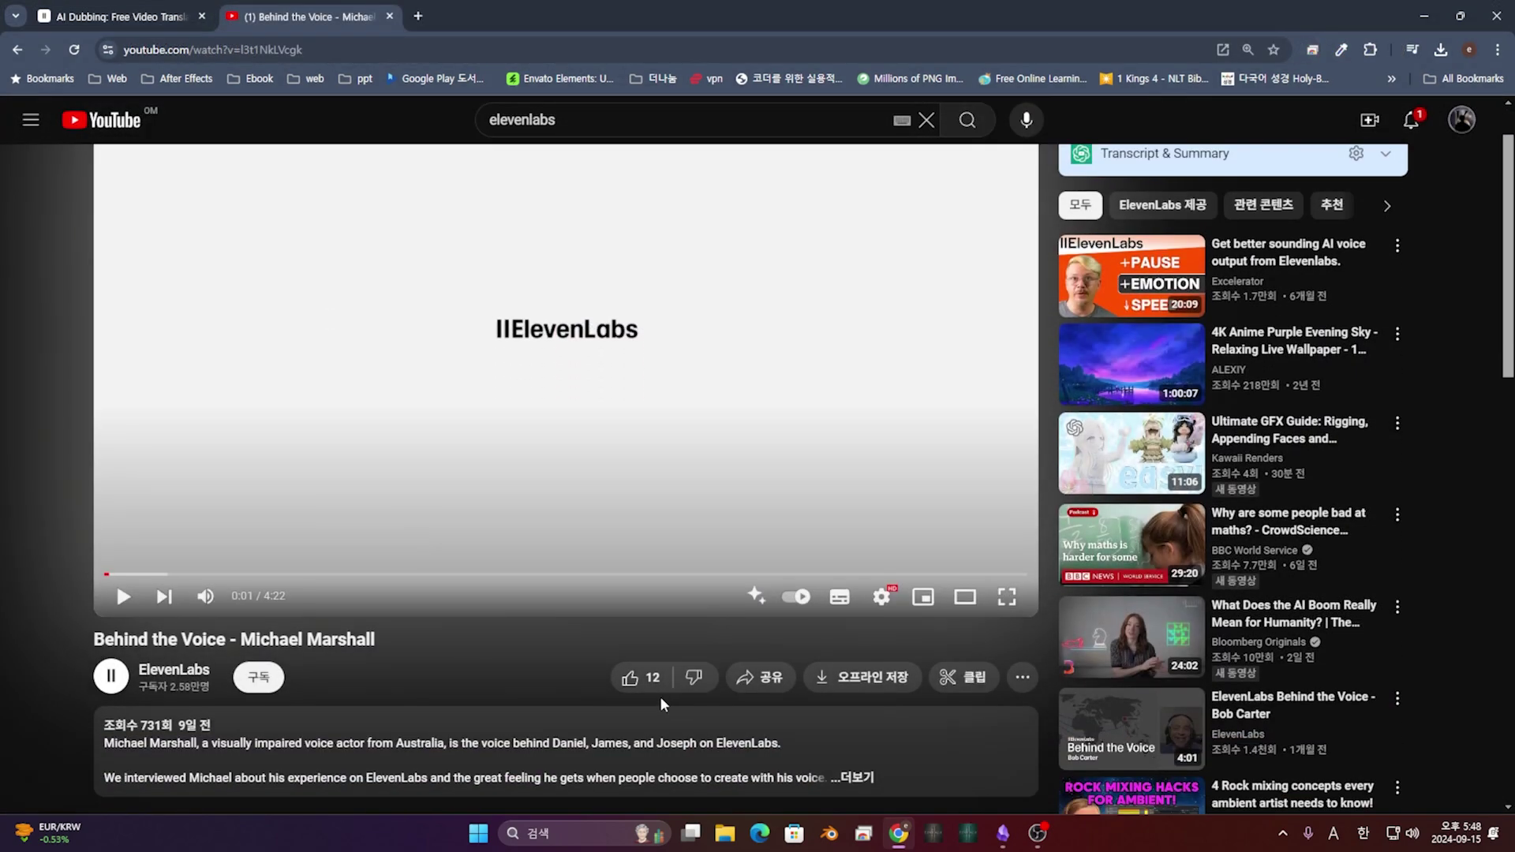
# Step: Copy the share link of the ElevenLabs "Behind the Voice" YouTube video and paste it as the dub's source URL
pyautogui.click(767, 678)
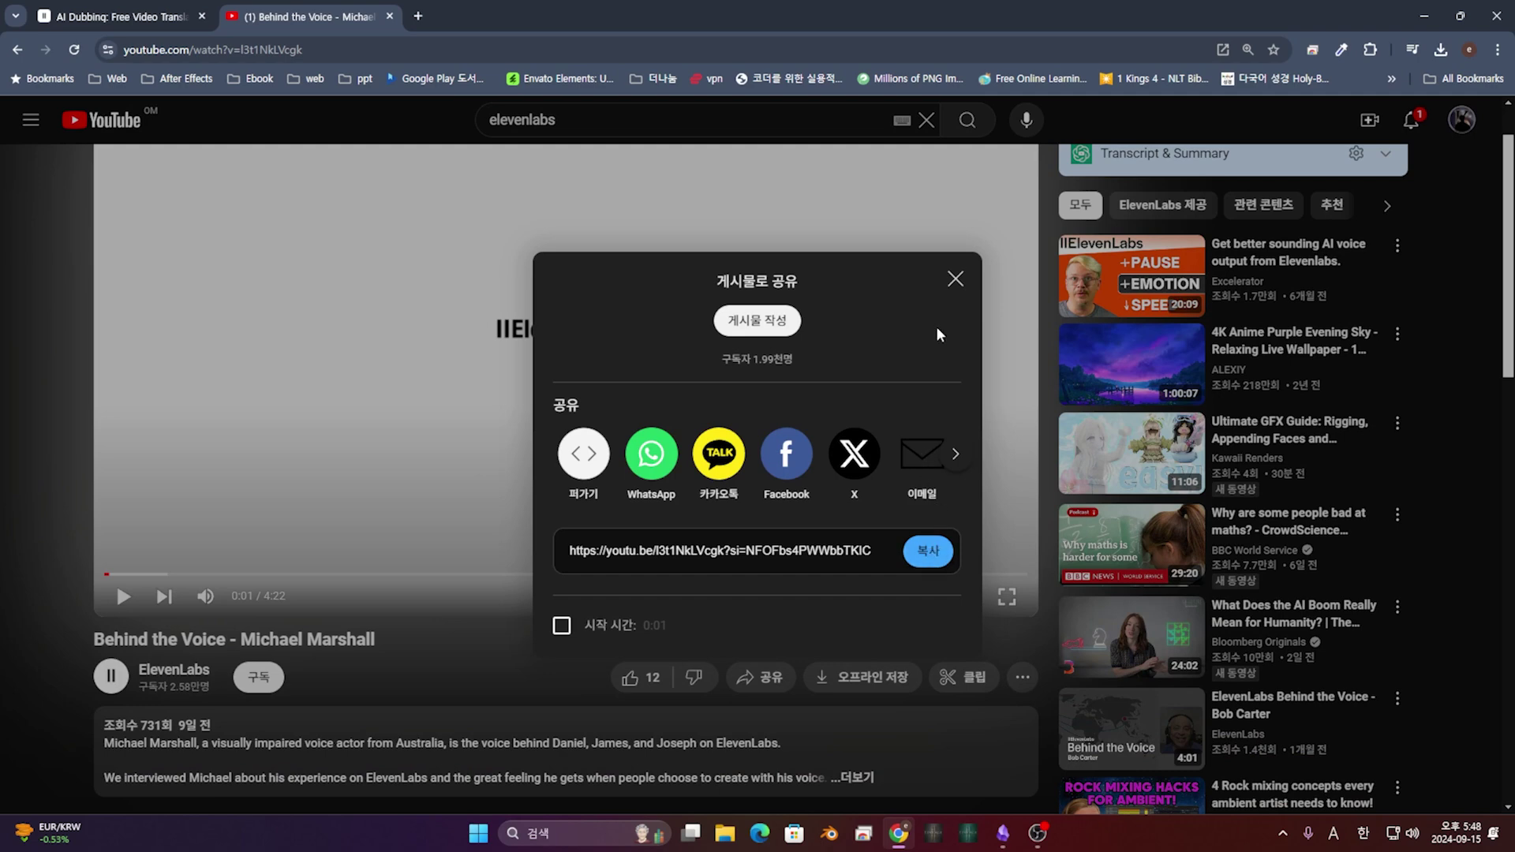
pyautogui.click(952, 280)
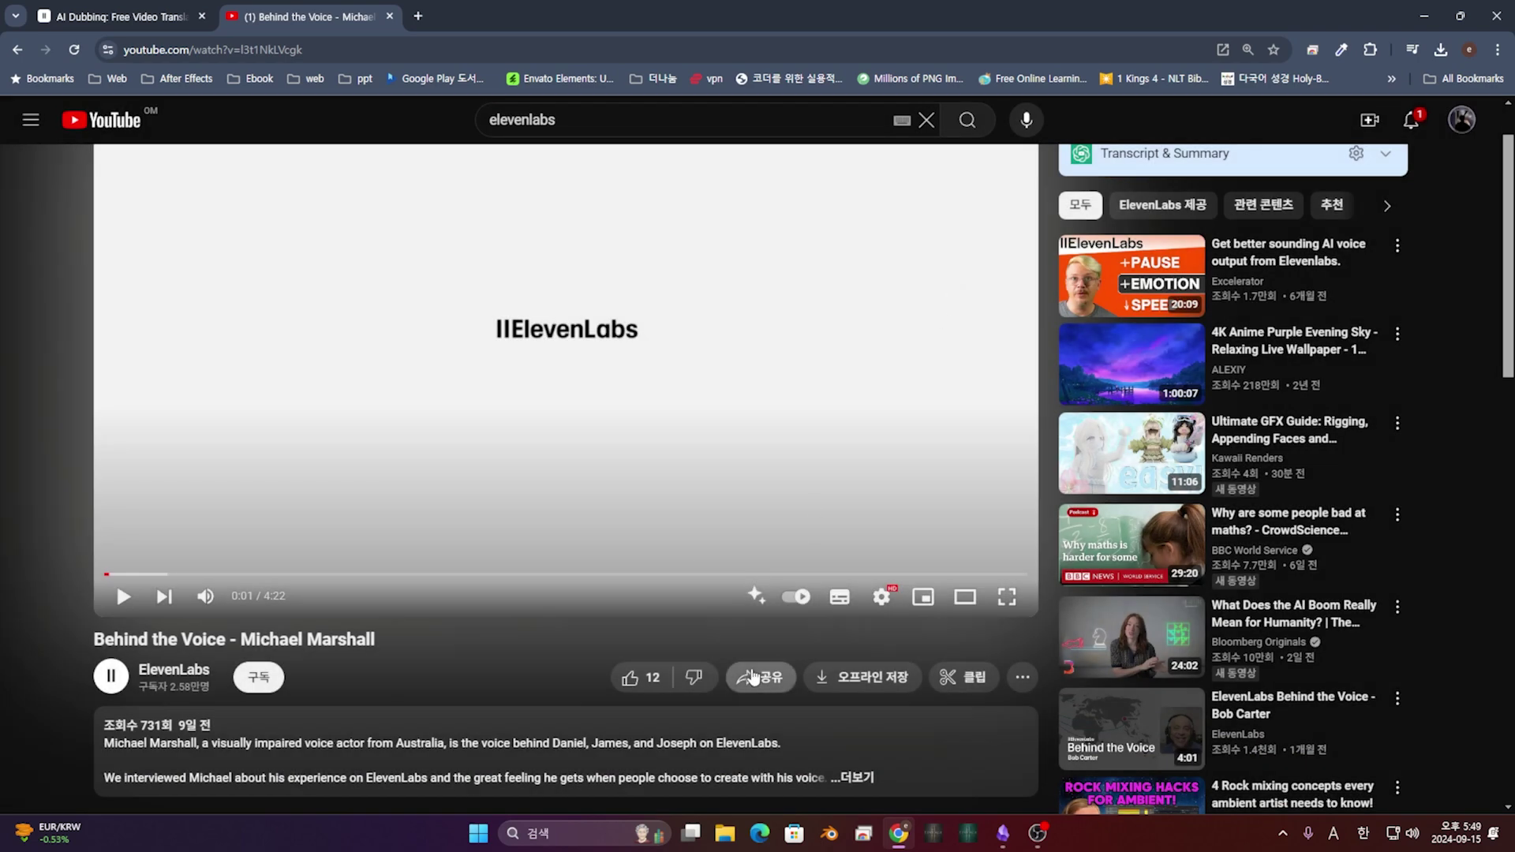
pyautogui.click(759, 677)
pyautogui.click(928, 551)
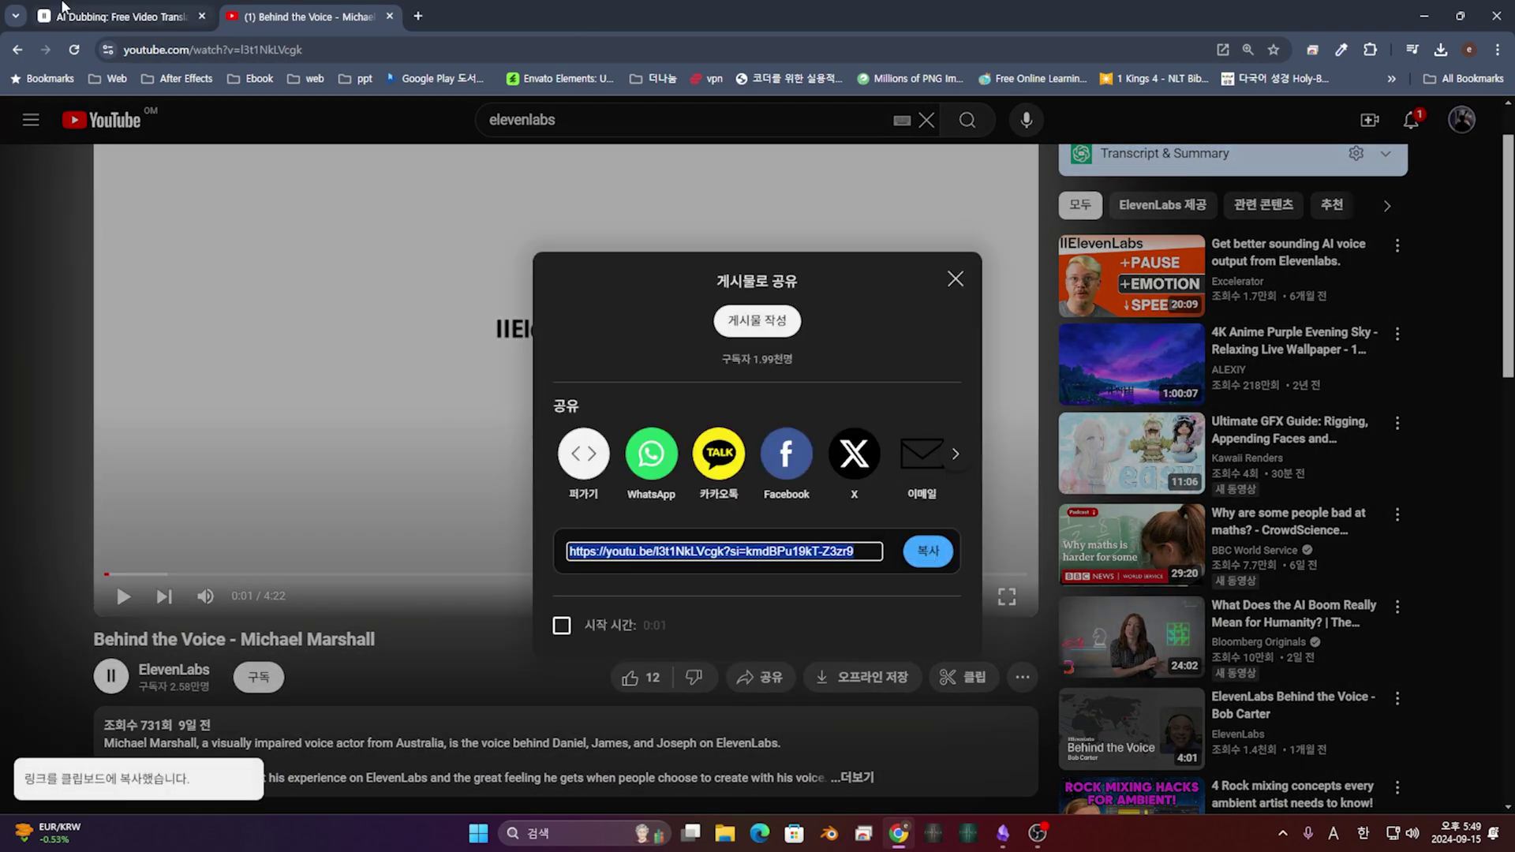
pyautogui.click(86, 16)
pyautogui.click(307, 15)
pyautogui.click(303, 50)
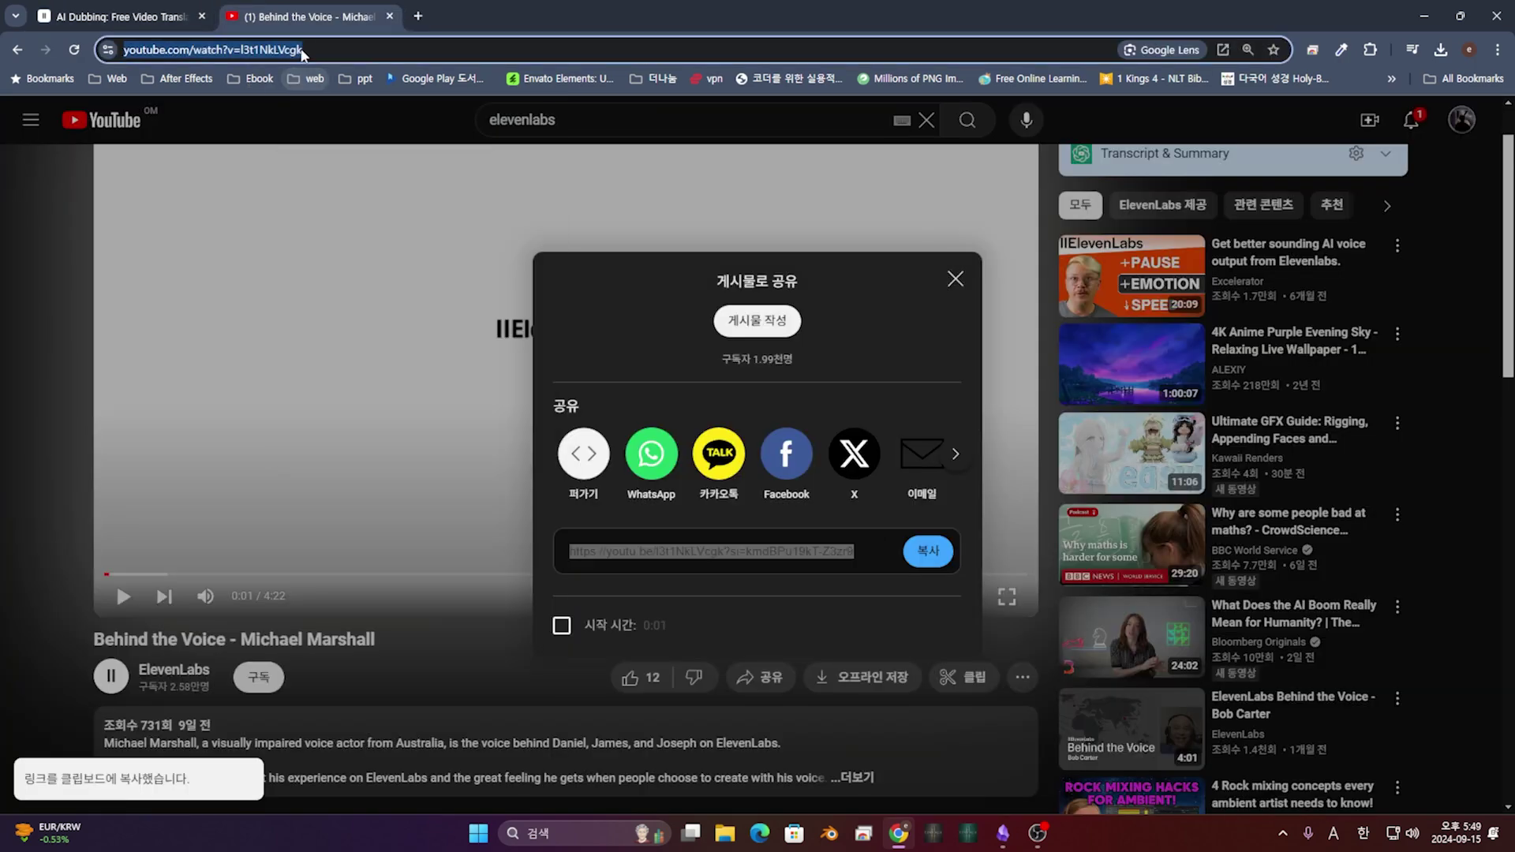
pyautogui.click(87, 16)
pyautogui.click(730, 403)
pyautogui.write('https://youtu.be/l3t1NkLVcgk?si=kmdBPu19kT-Z3zr9')
pyautogui.click(1251, 500)
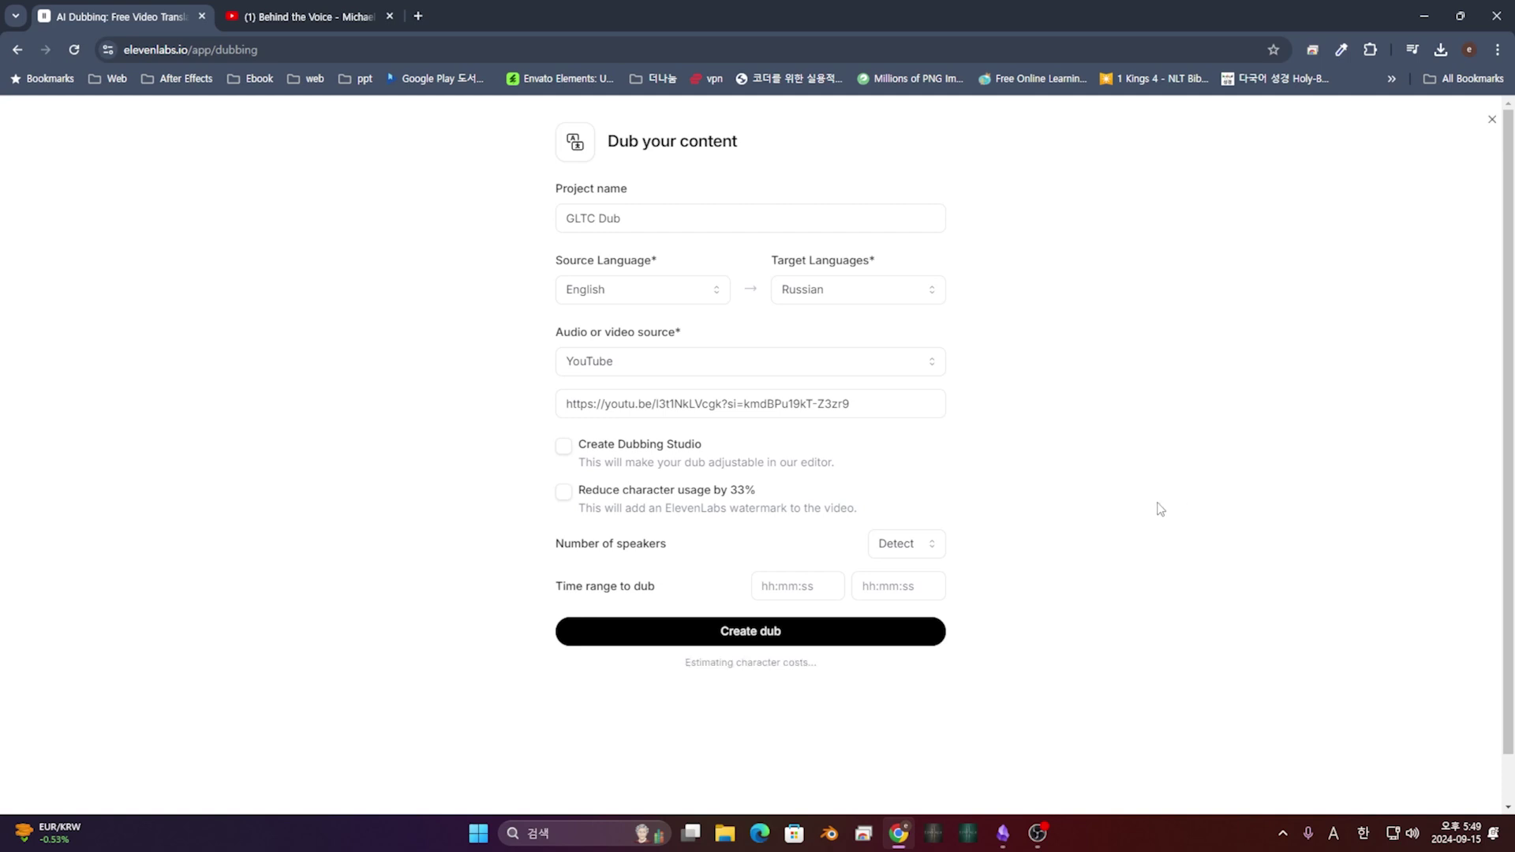
# Step: Try the Create Dubbing Studio and Reduce character usage options one after the other, switching each off again
pyautogui.click(565, 451)
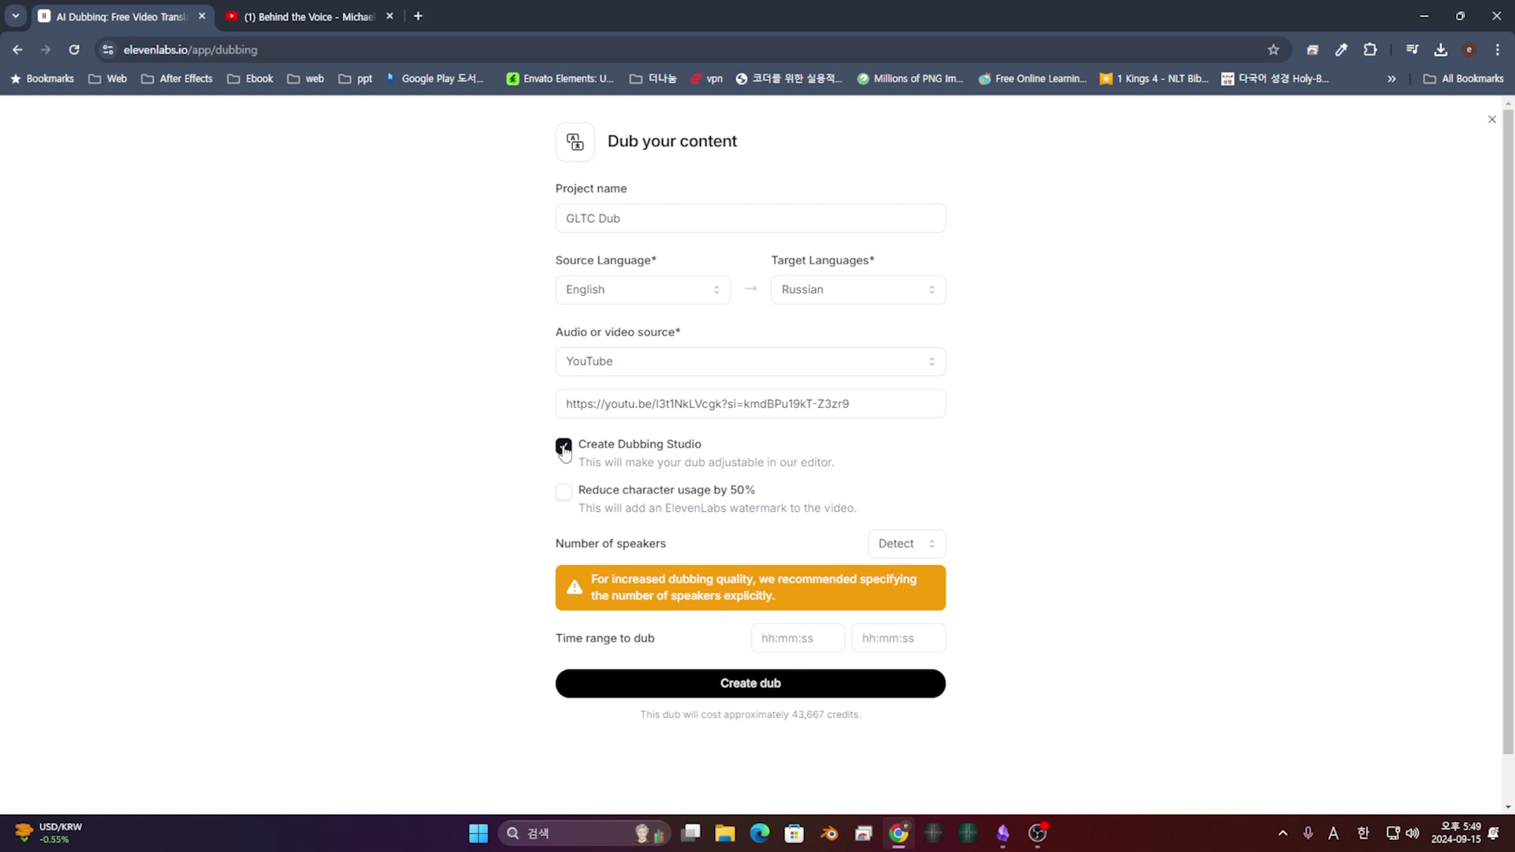
pyautogui.click(565, 450)
pyautogui.click(565, 508)
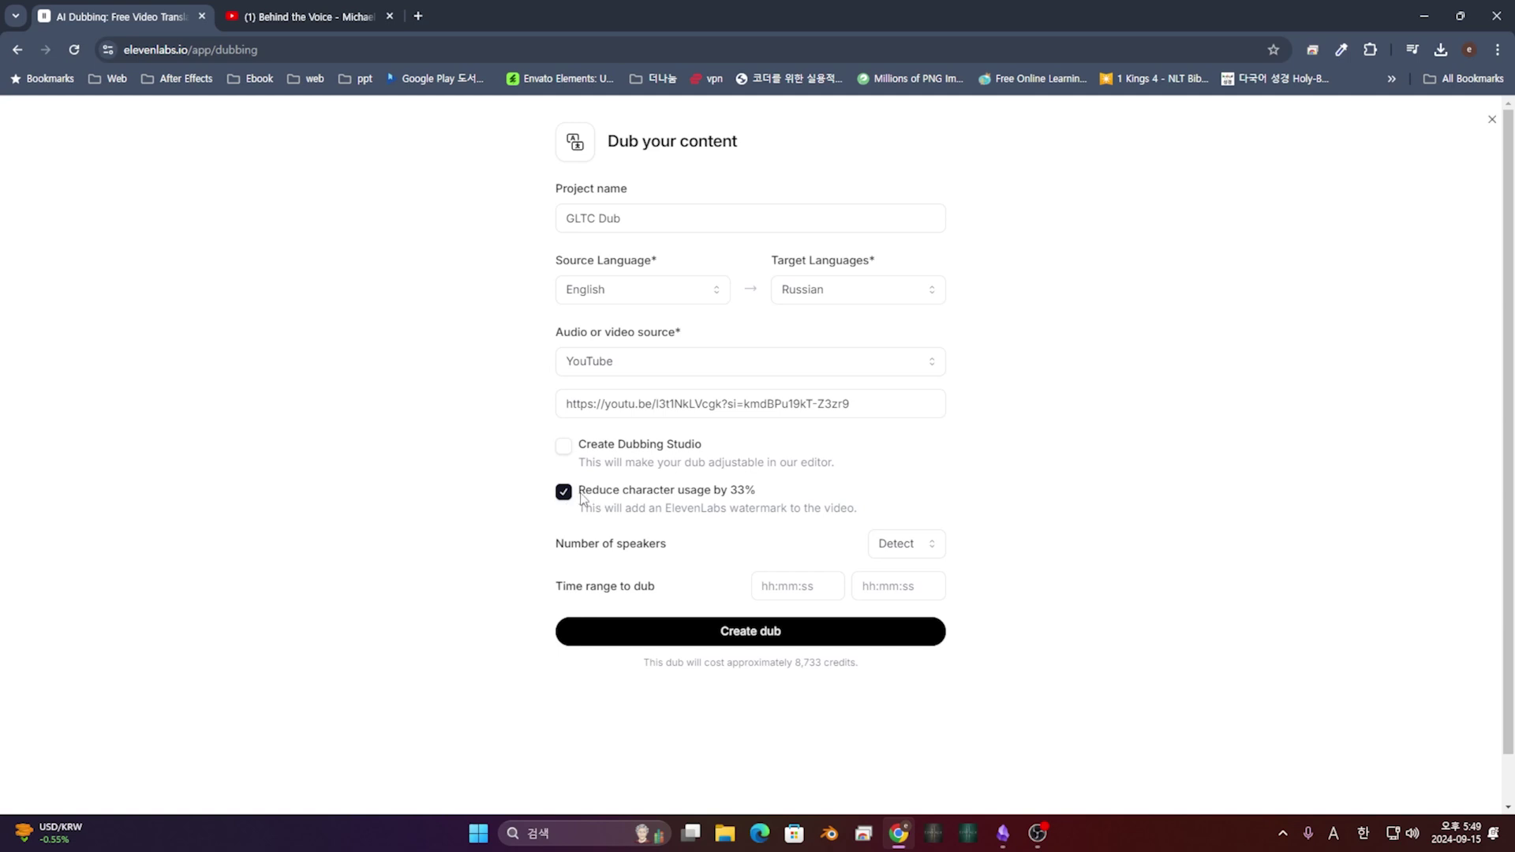
pyautogui.click(581, 497)
# Step: Review the choices for the number of speakers, keep Detect, and create the dub
pyautogui.click(886, 542)
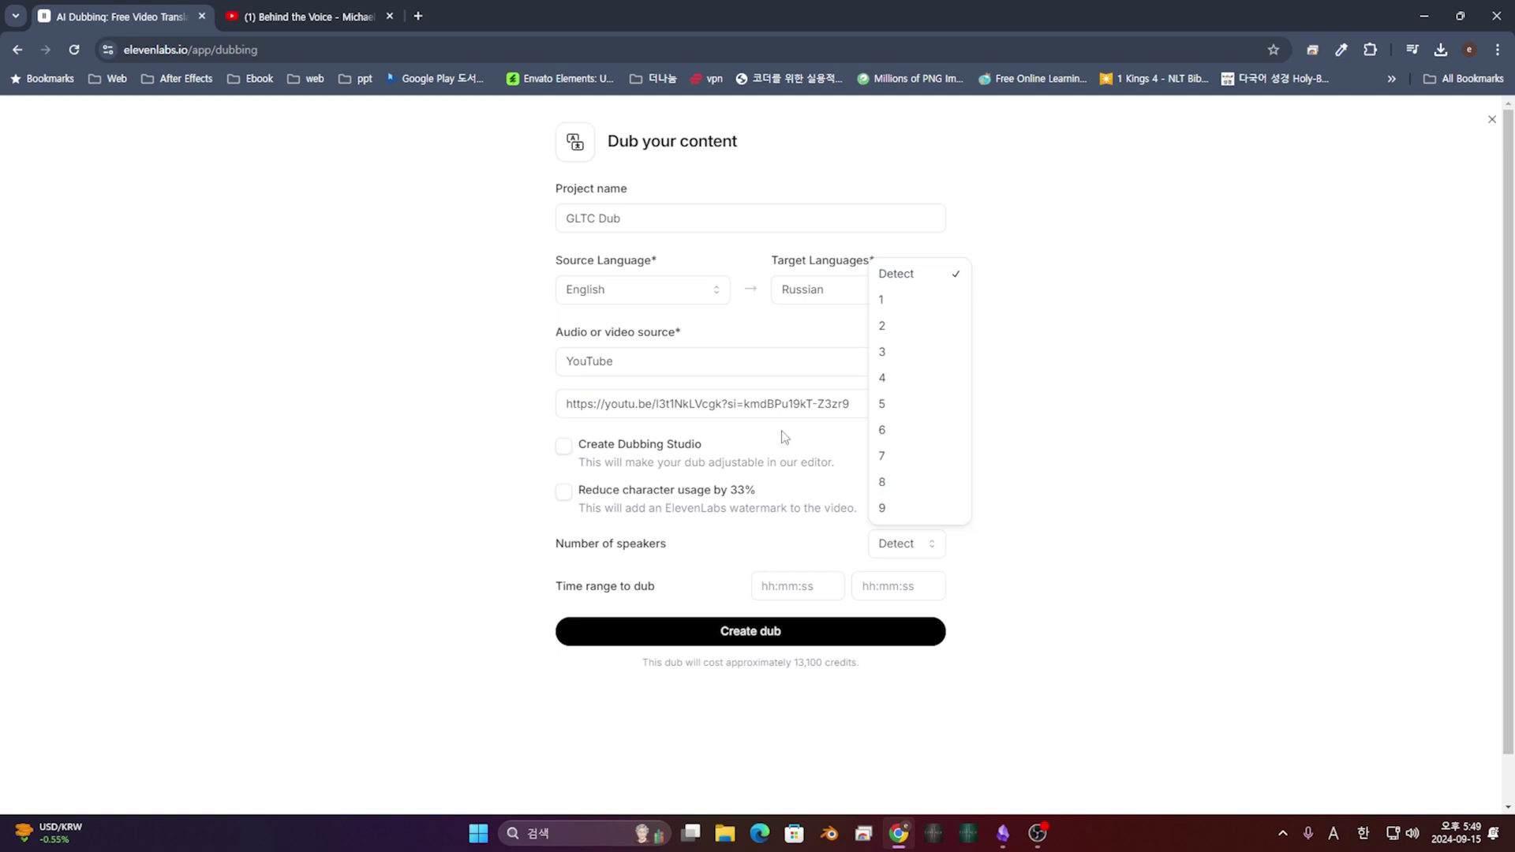
pyautogui.click(1123, 475)
pyautogui.click(902, 544)
pyautogui.click(1066, 451)
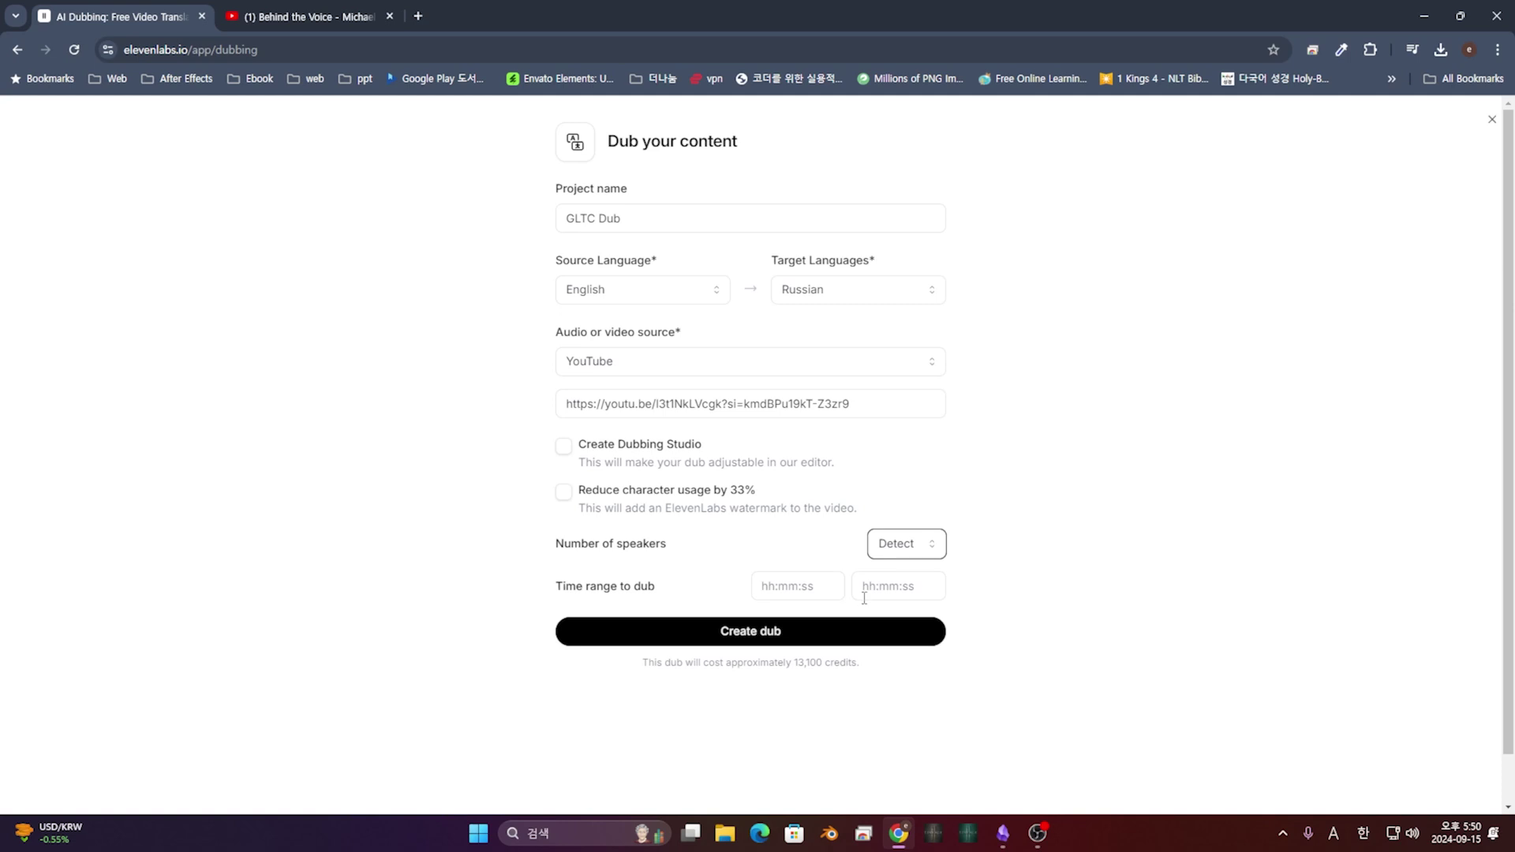
pyautogui.click(757, 648)
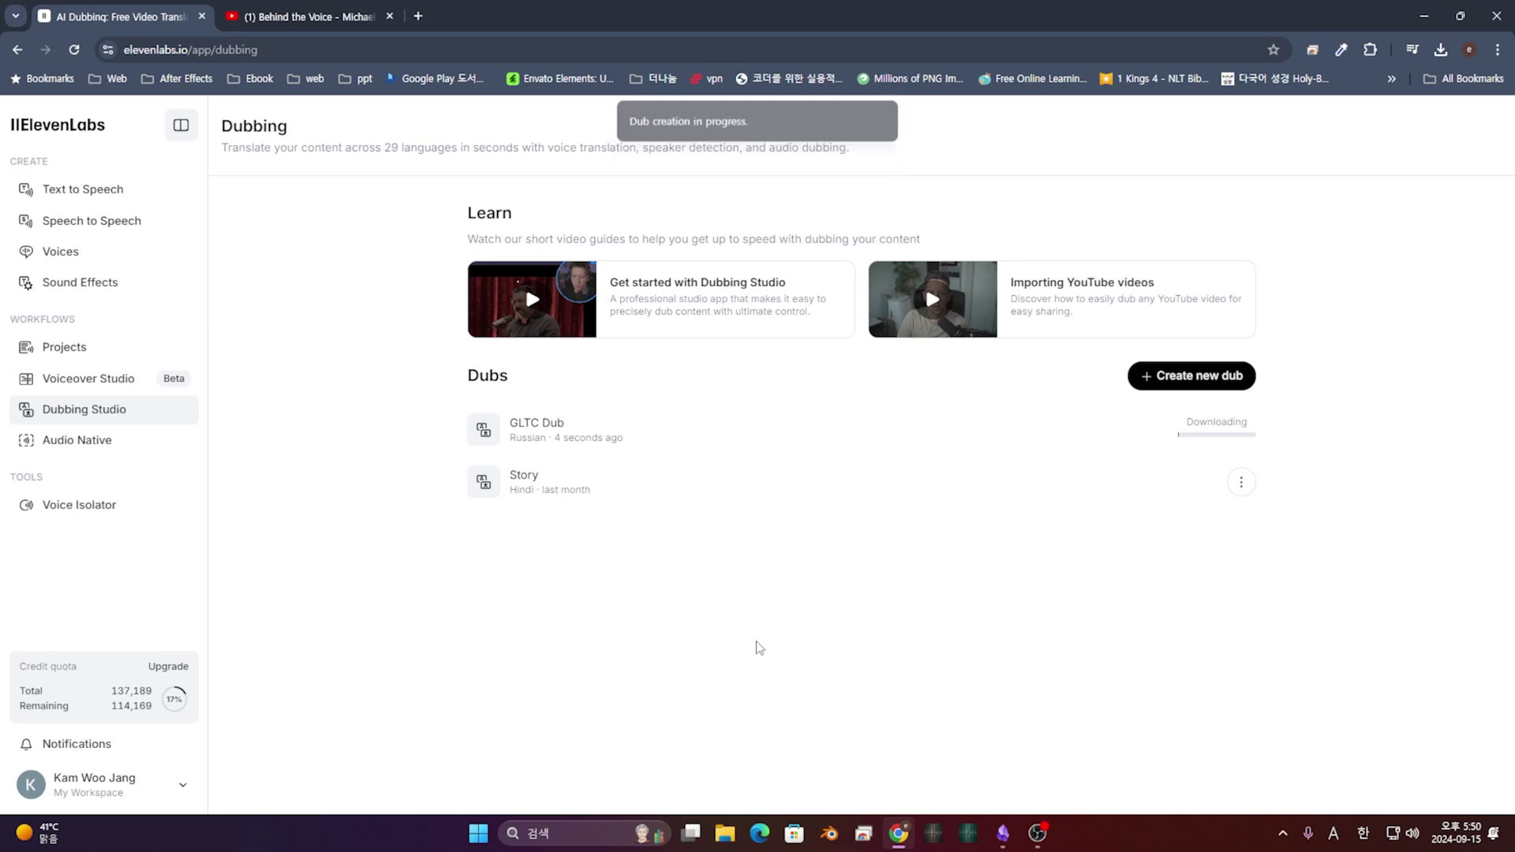
pyautogui.click(1195, 374)
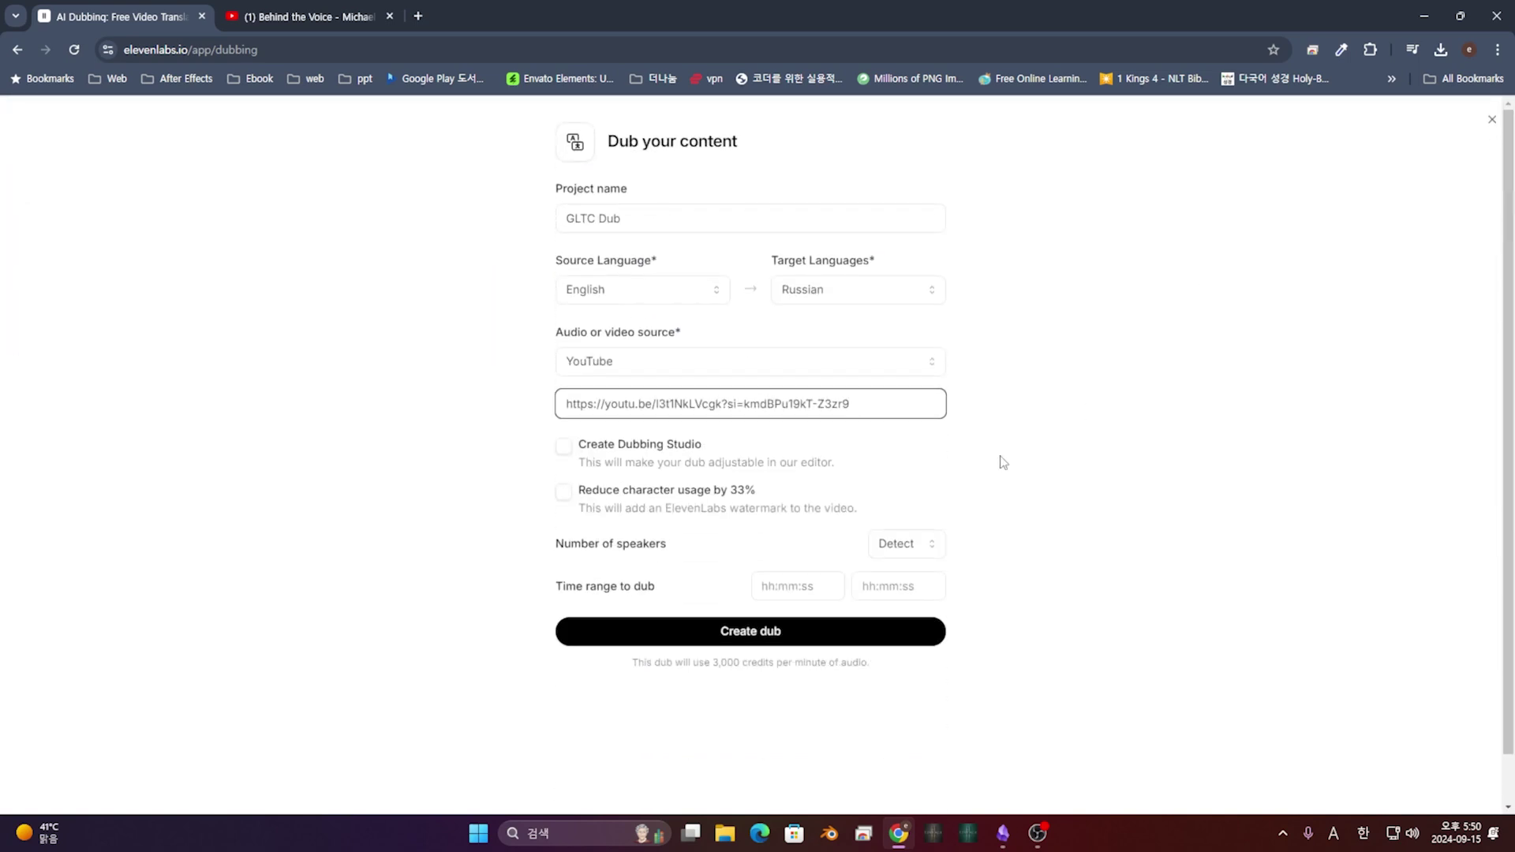
pyautogui.click(792, 371)
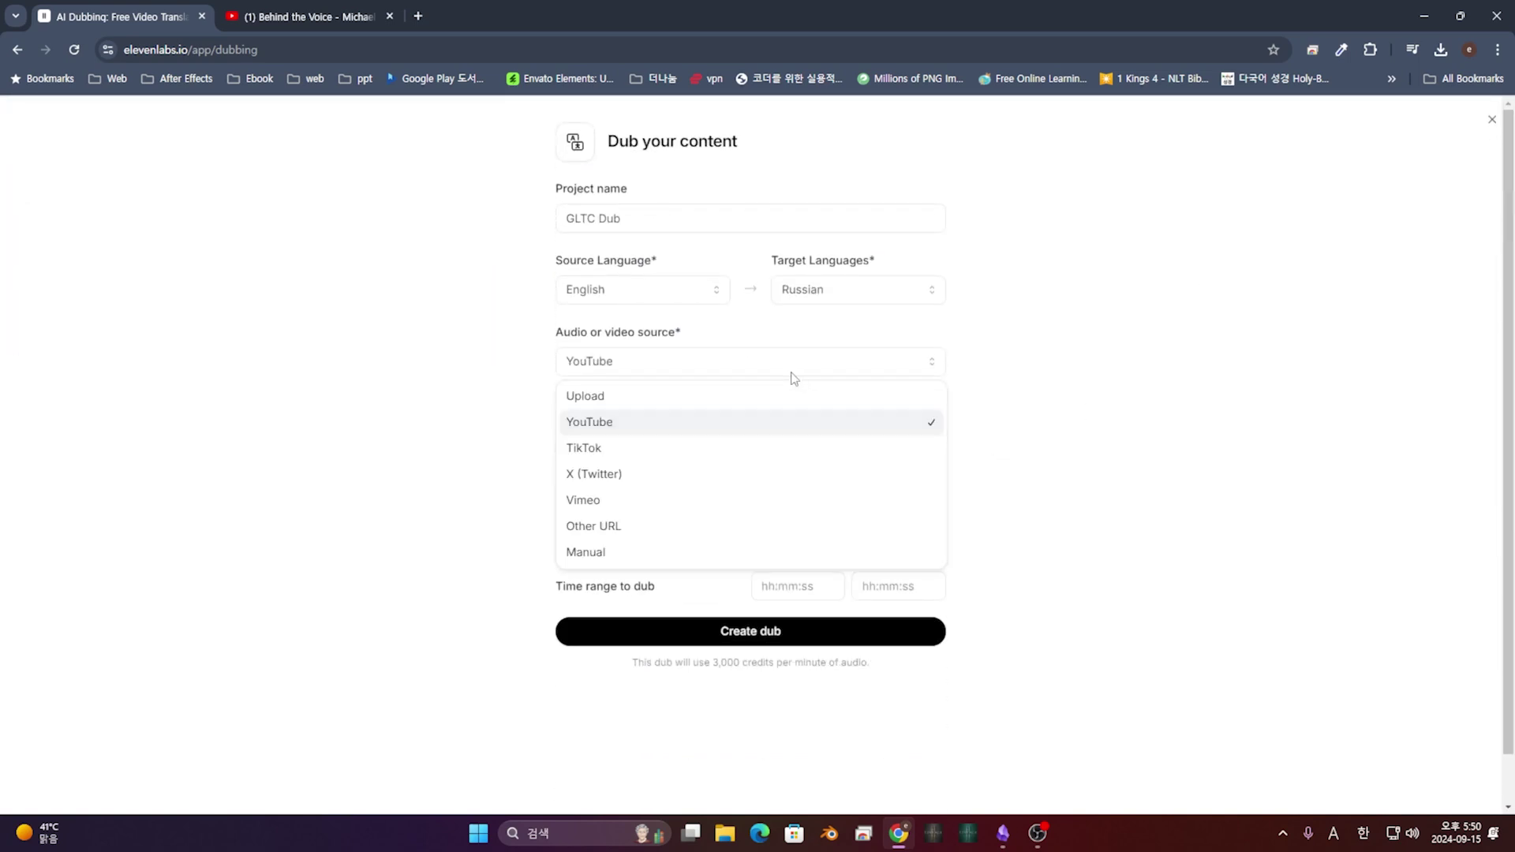
pyautogui.click(719, 393)
pyautogui.click(703, 415)
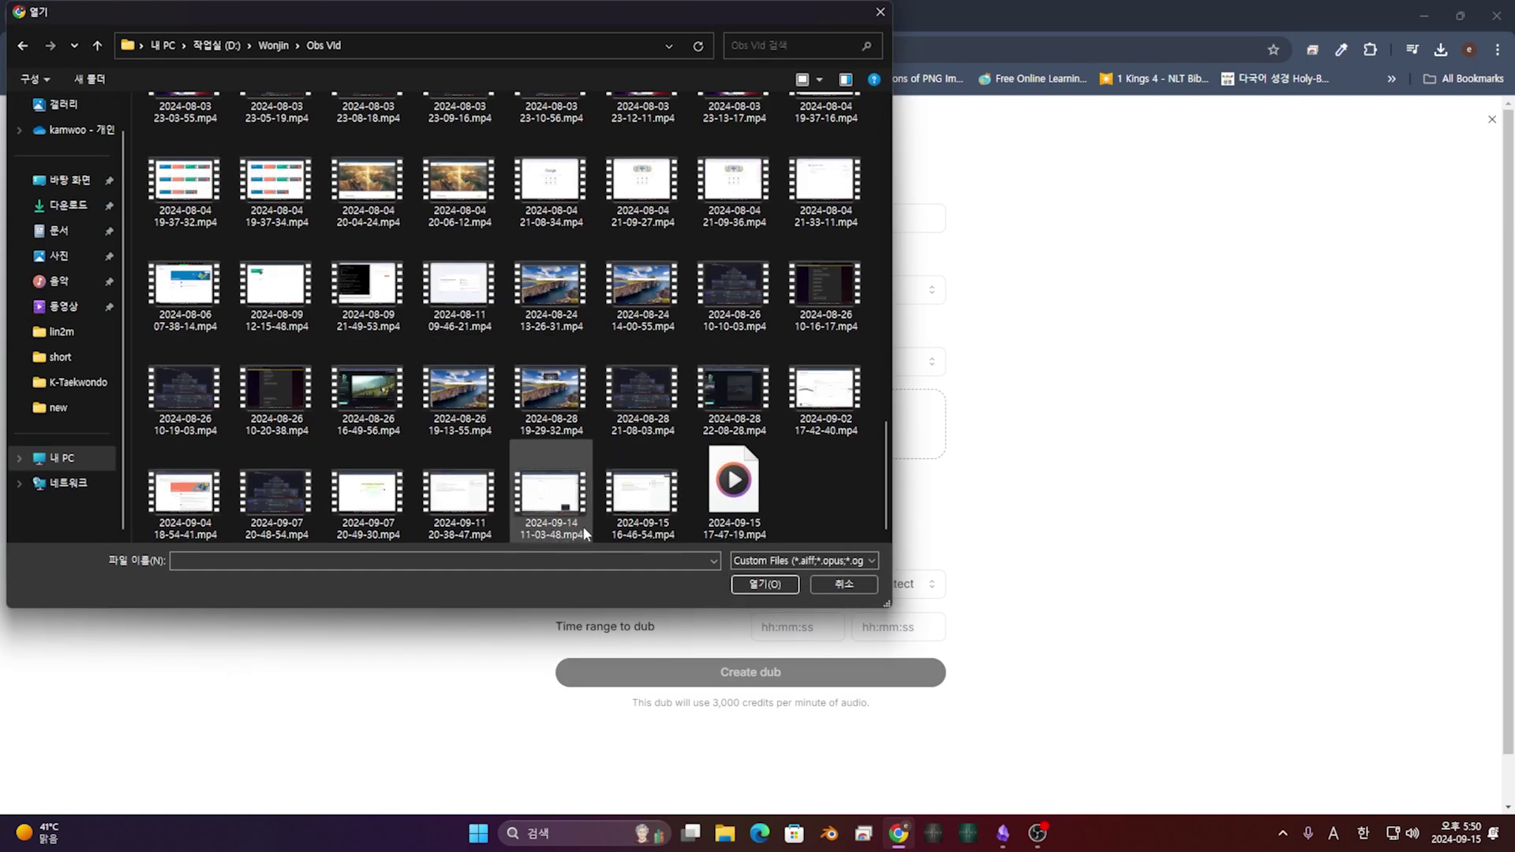
pyautogui.click(651, 505)
pyautogui.doubleClick(651, 505)
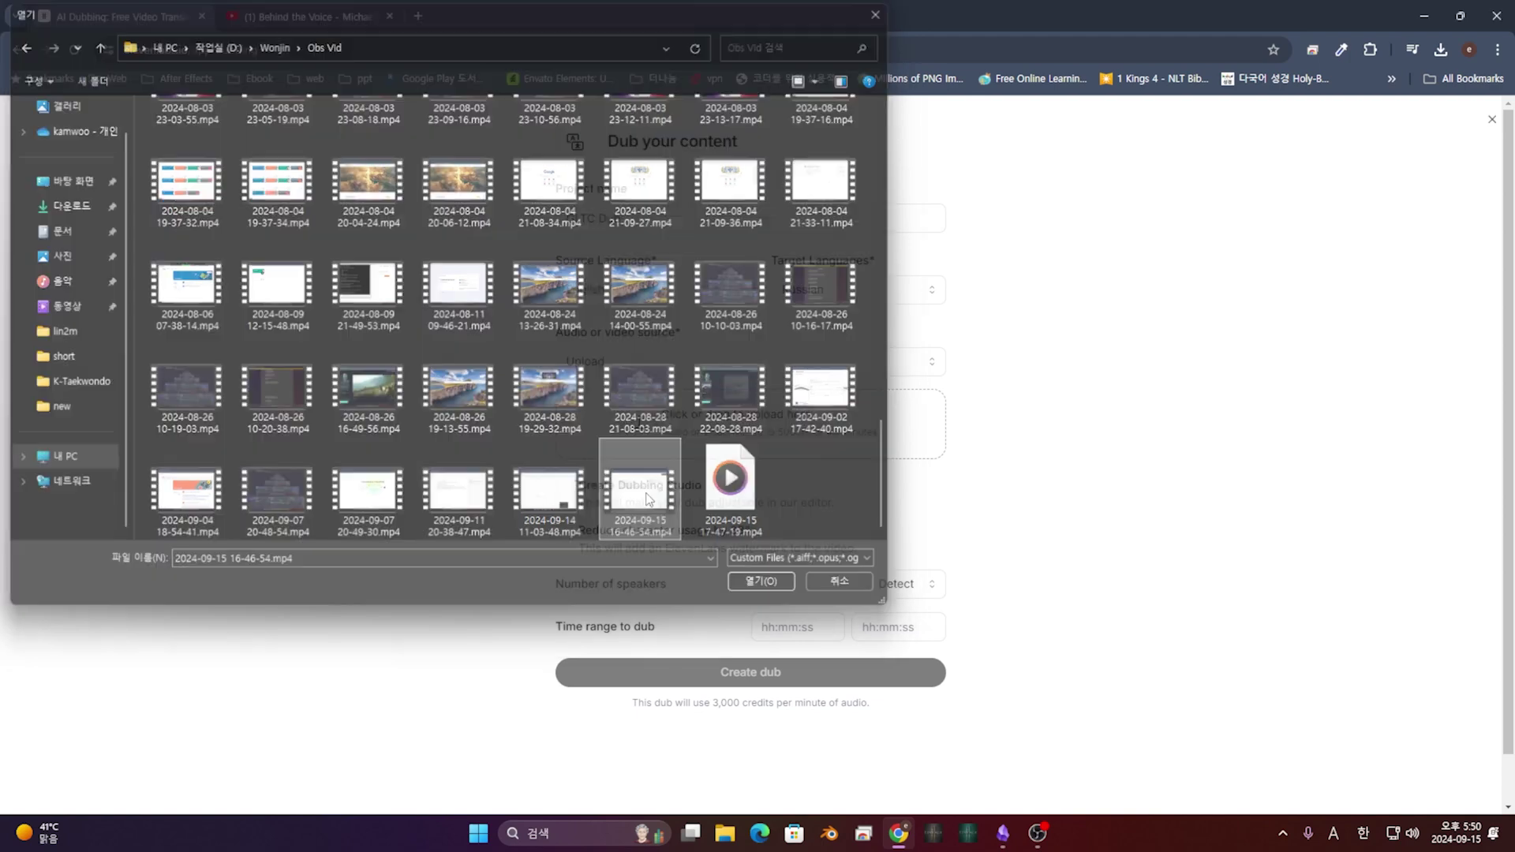
# Step: Change the target language of the uploaded video's dub to Korean, keeping English as the source language
pyautogui.scroll(-1, 793, 581)
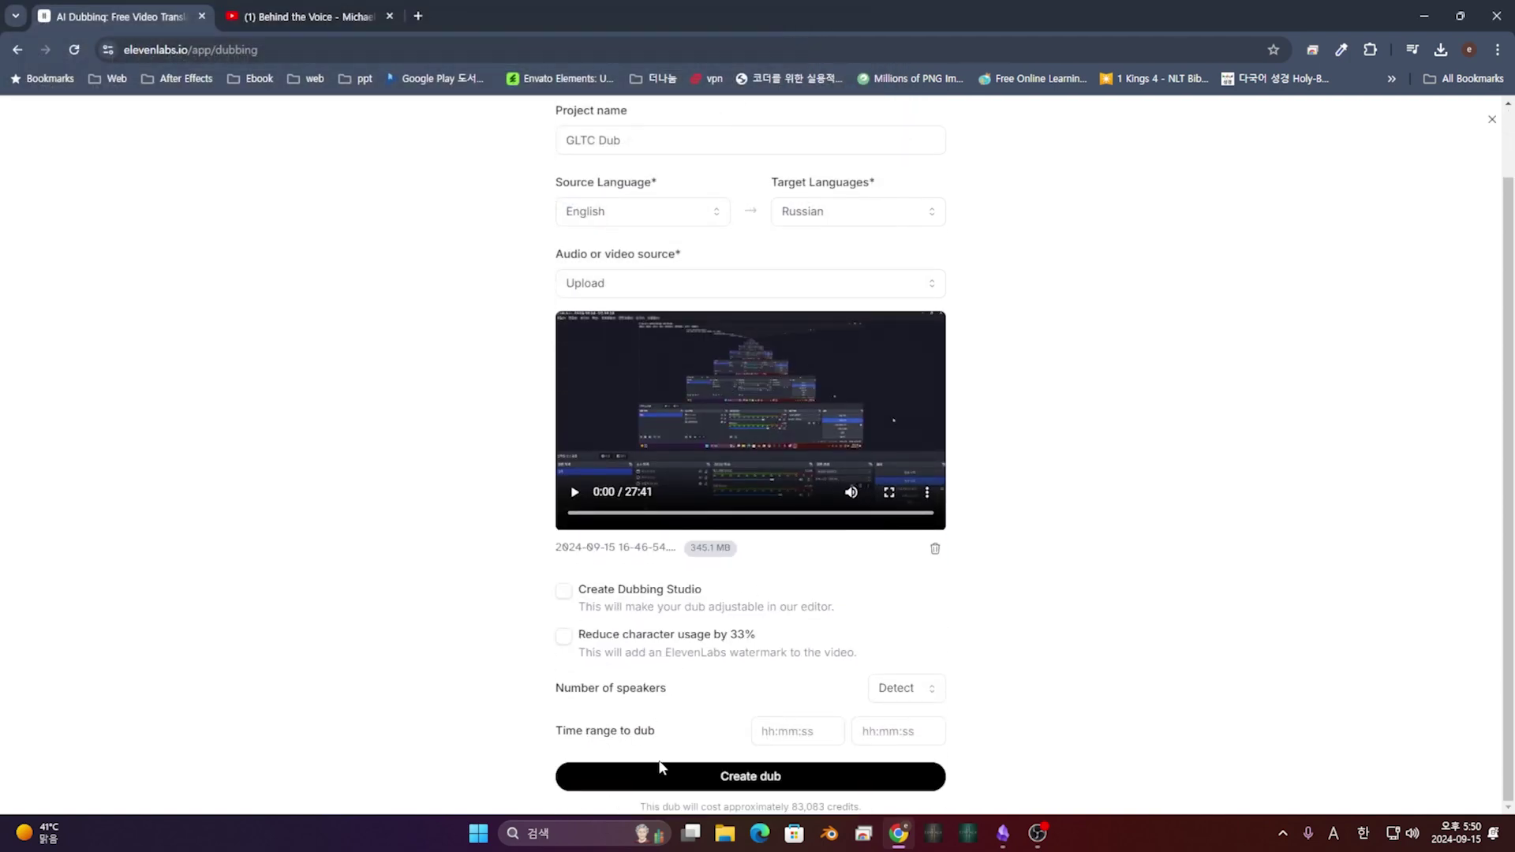
pyautogui.click(655, 221)
pyautogui.click(842, 216)
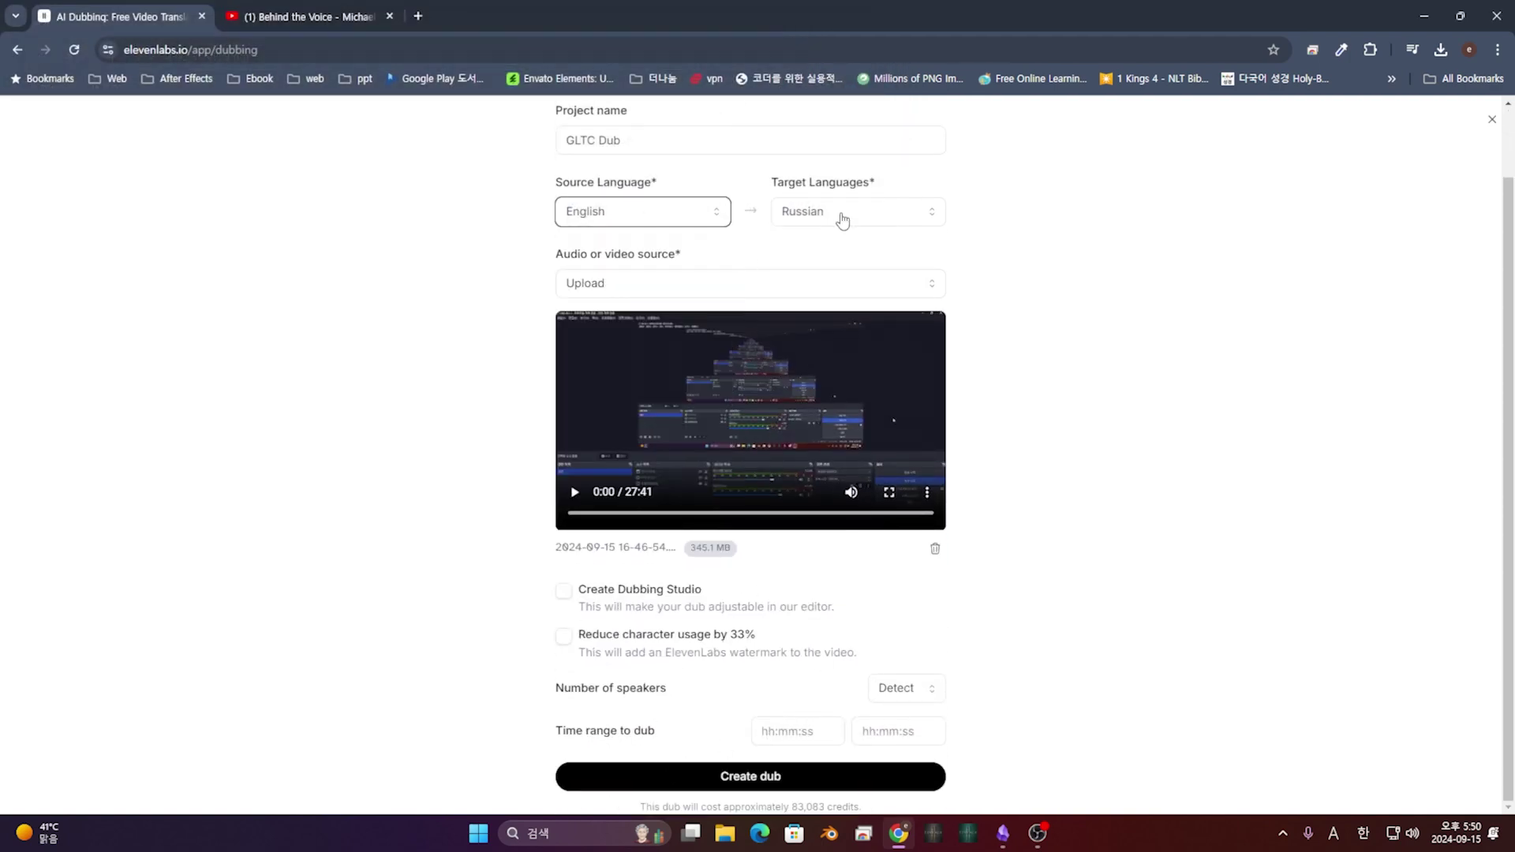
pyautogui.click(842, 215)
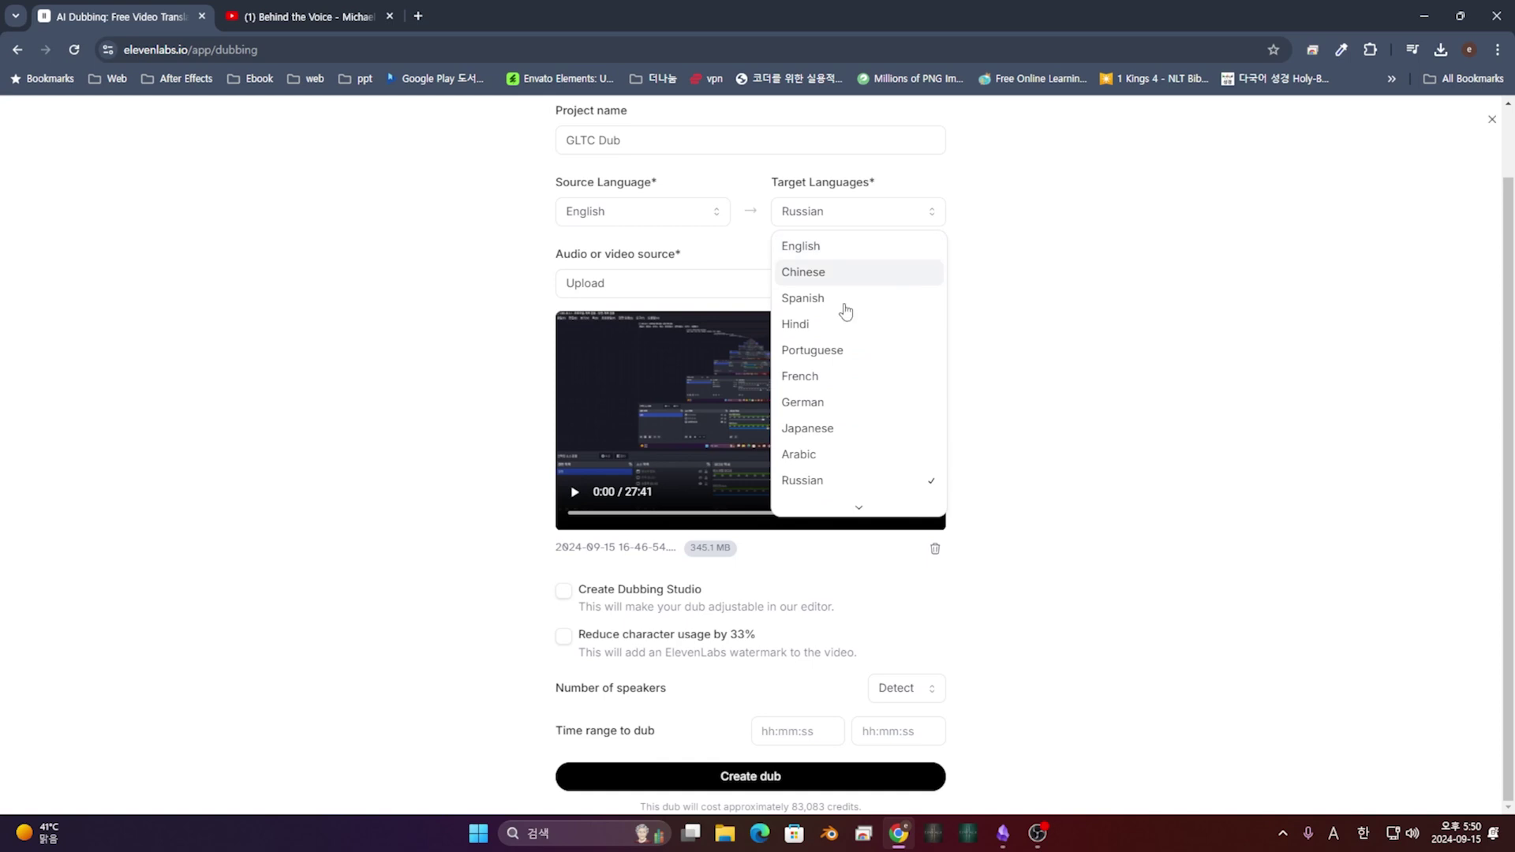
pyautogui.click(842, 454)
pyautogui.click(894, 478)
pyautogui.click(915, 452)
pyautogui.scroll(-3, 911, 446)
pyautogui.click(856, 367)
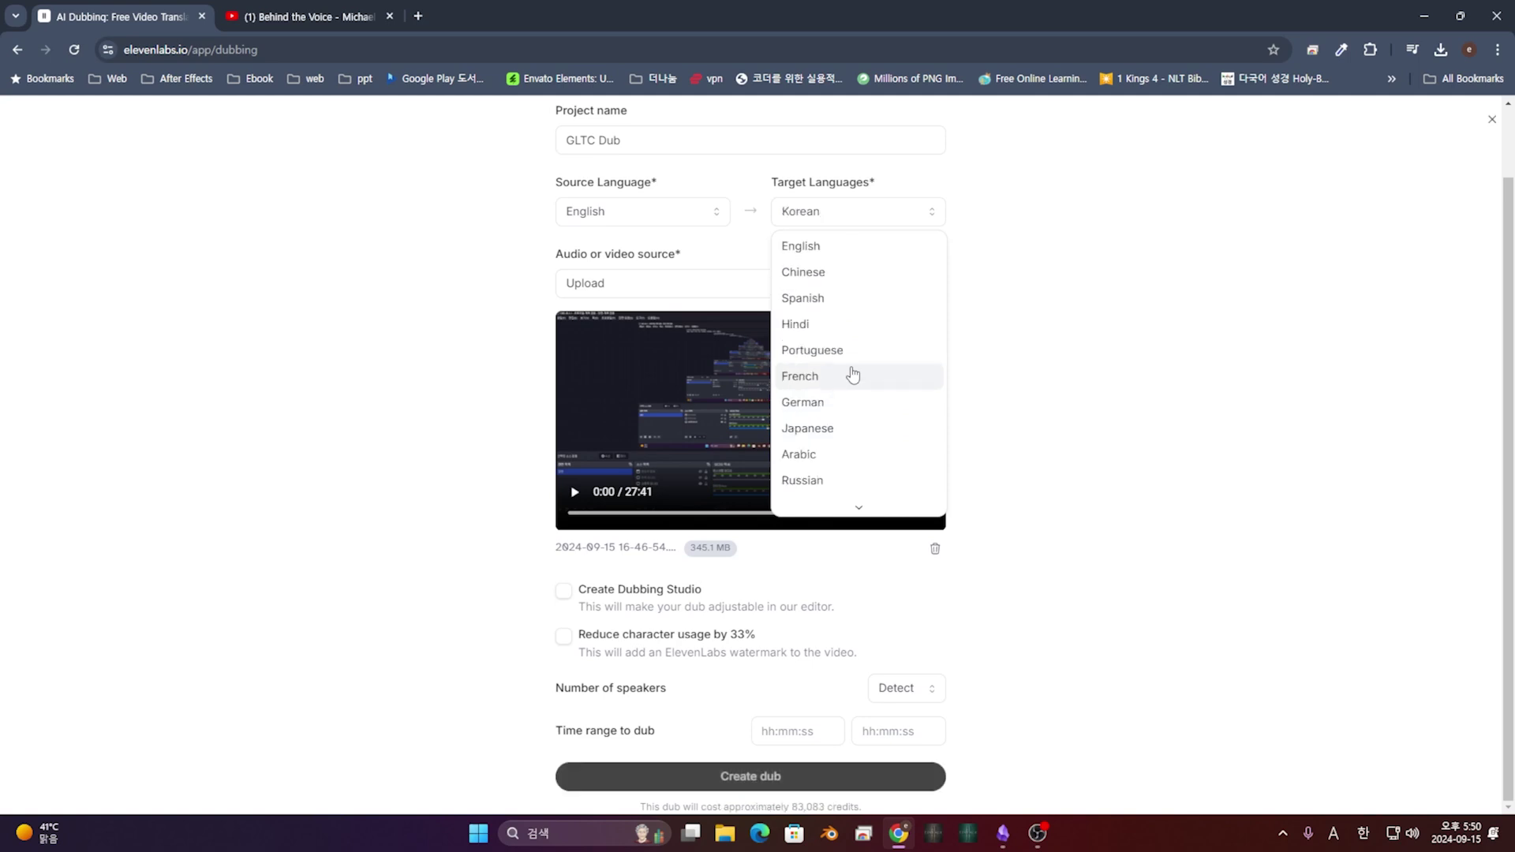
# Step: Create the Korean dub from the uploaded video and return to the list of dubs
pyautogui.click(847, 786)
pyautogui.click(847, 787)
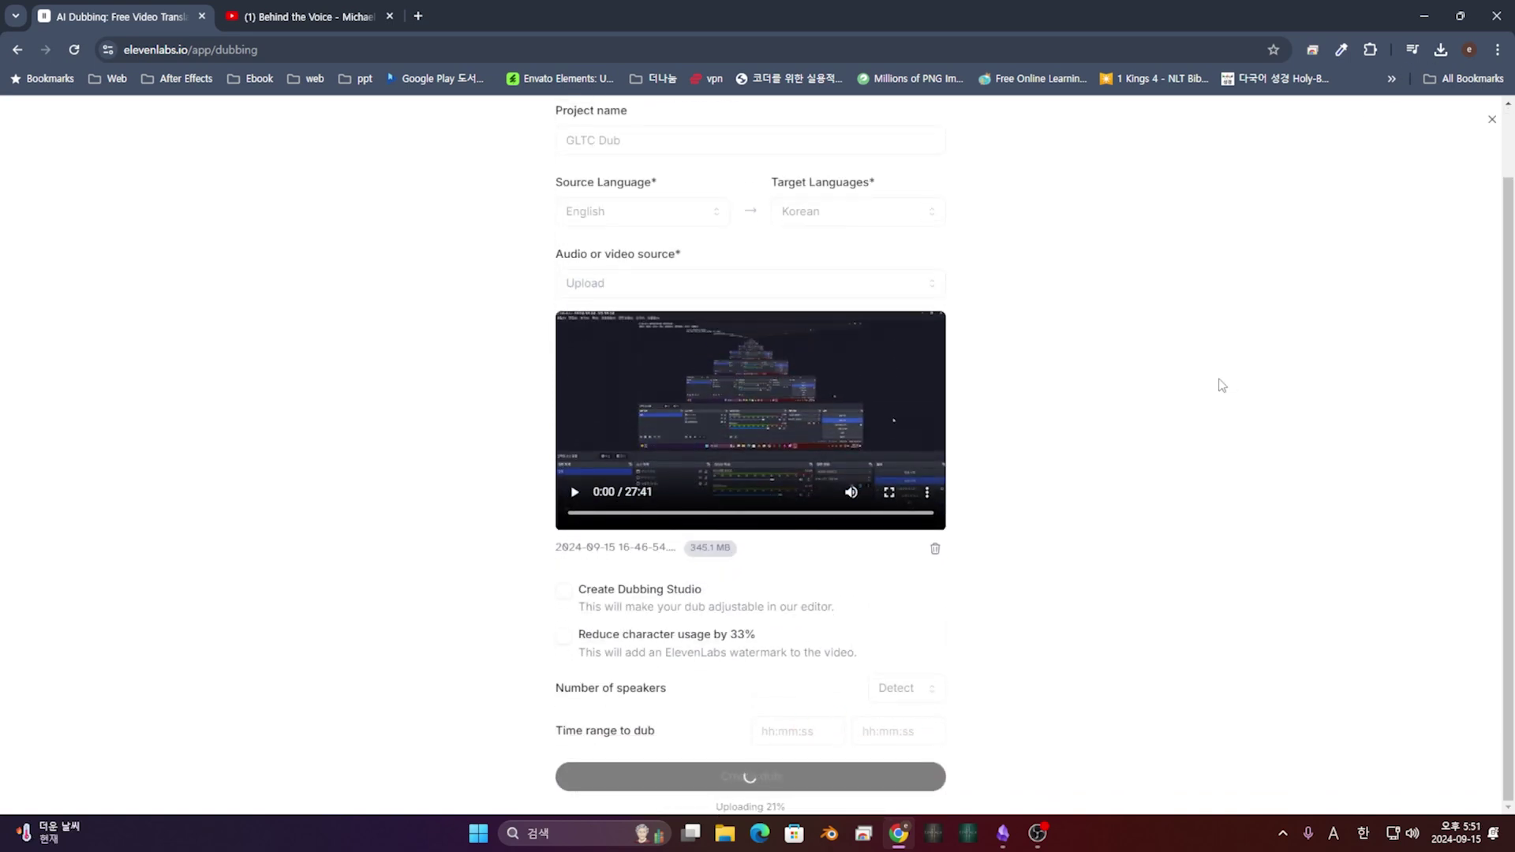
pyautogui.click(1492, 119)
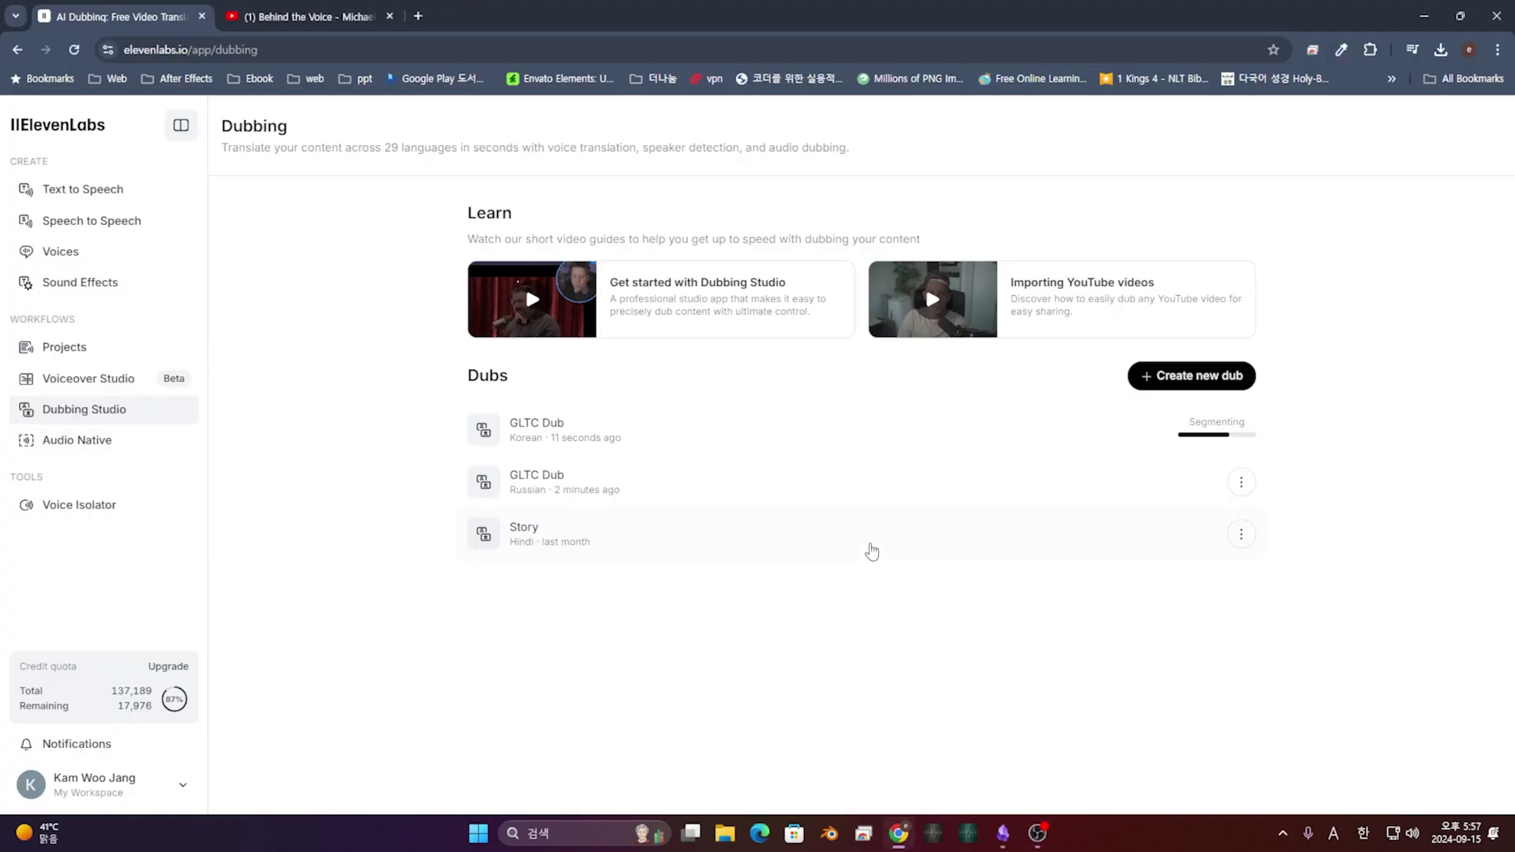
# Step: Play the finished Russian GLTC Dub in full screen, pause it, and download the dubbed video
pyautogui.moveTo(531, 487)
pyautogui.click(497, 493)
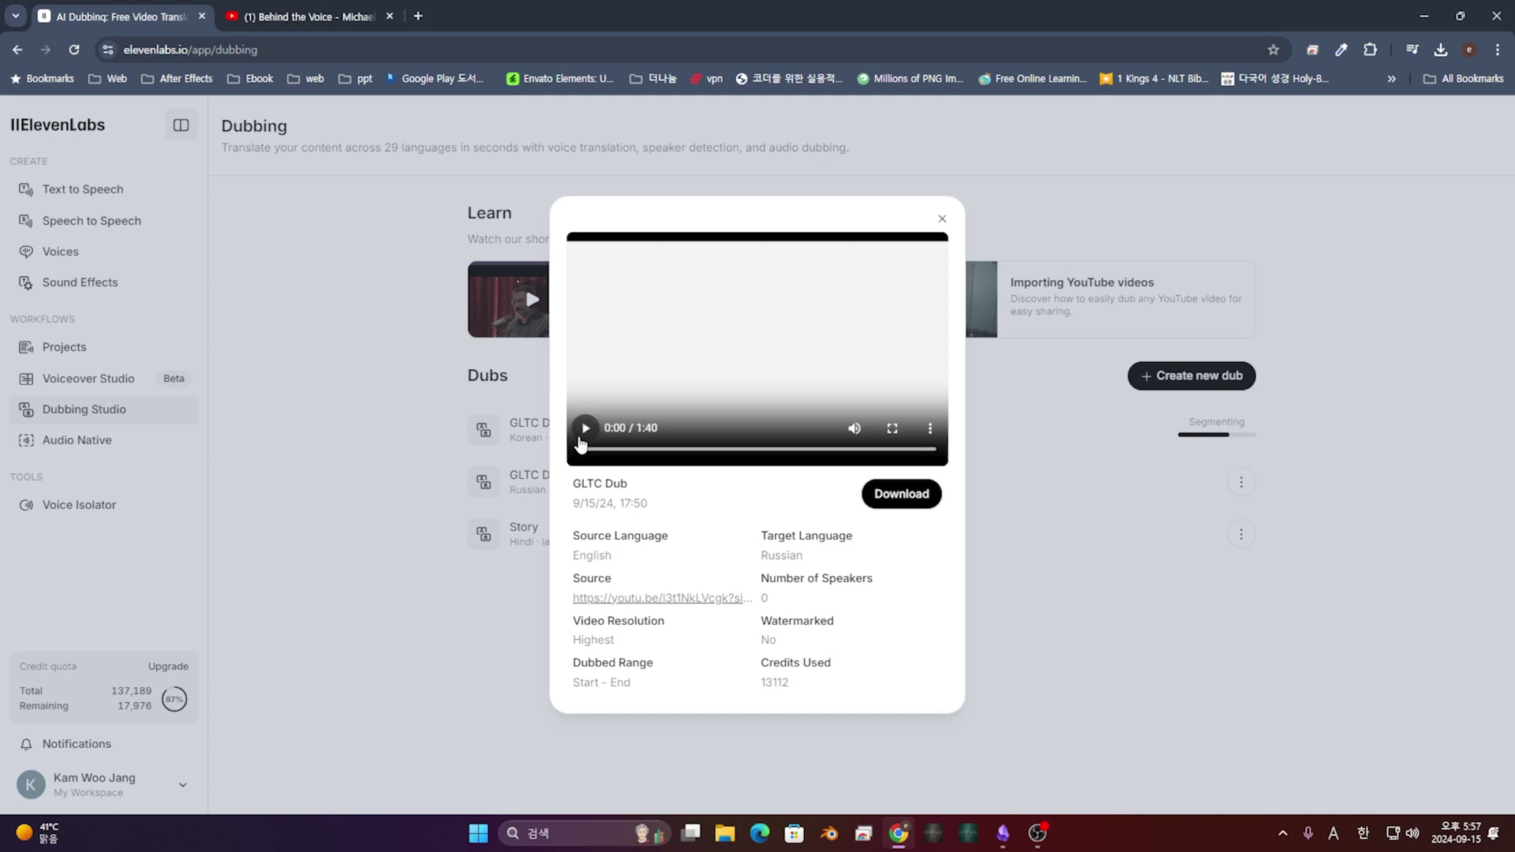
pyautogui.click(581, 436)
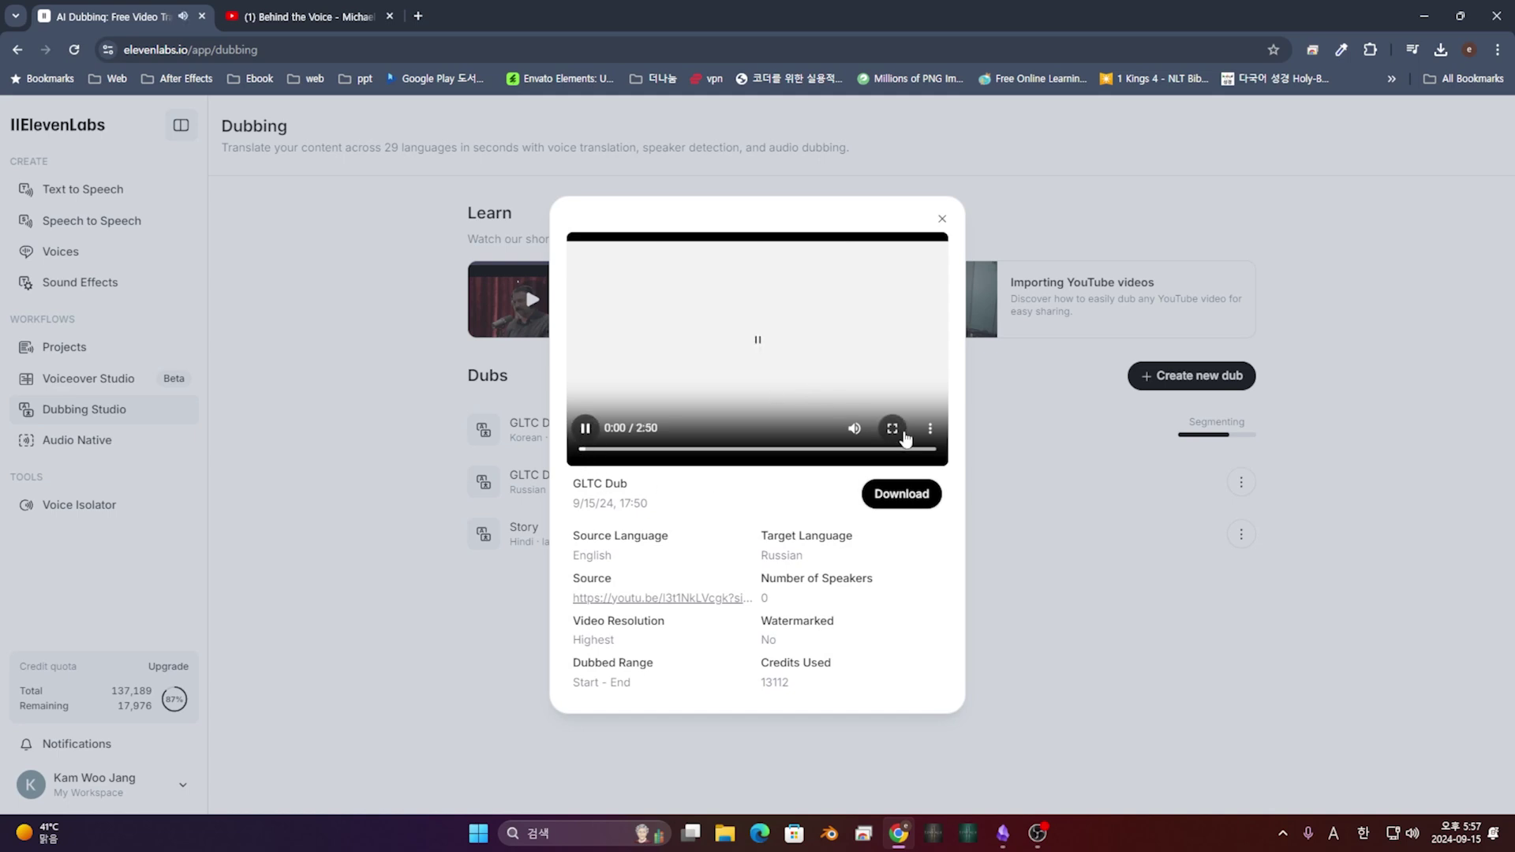
pyautogui.click(892, 428)
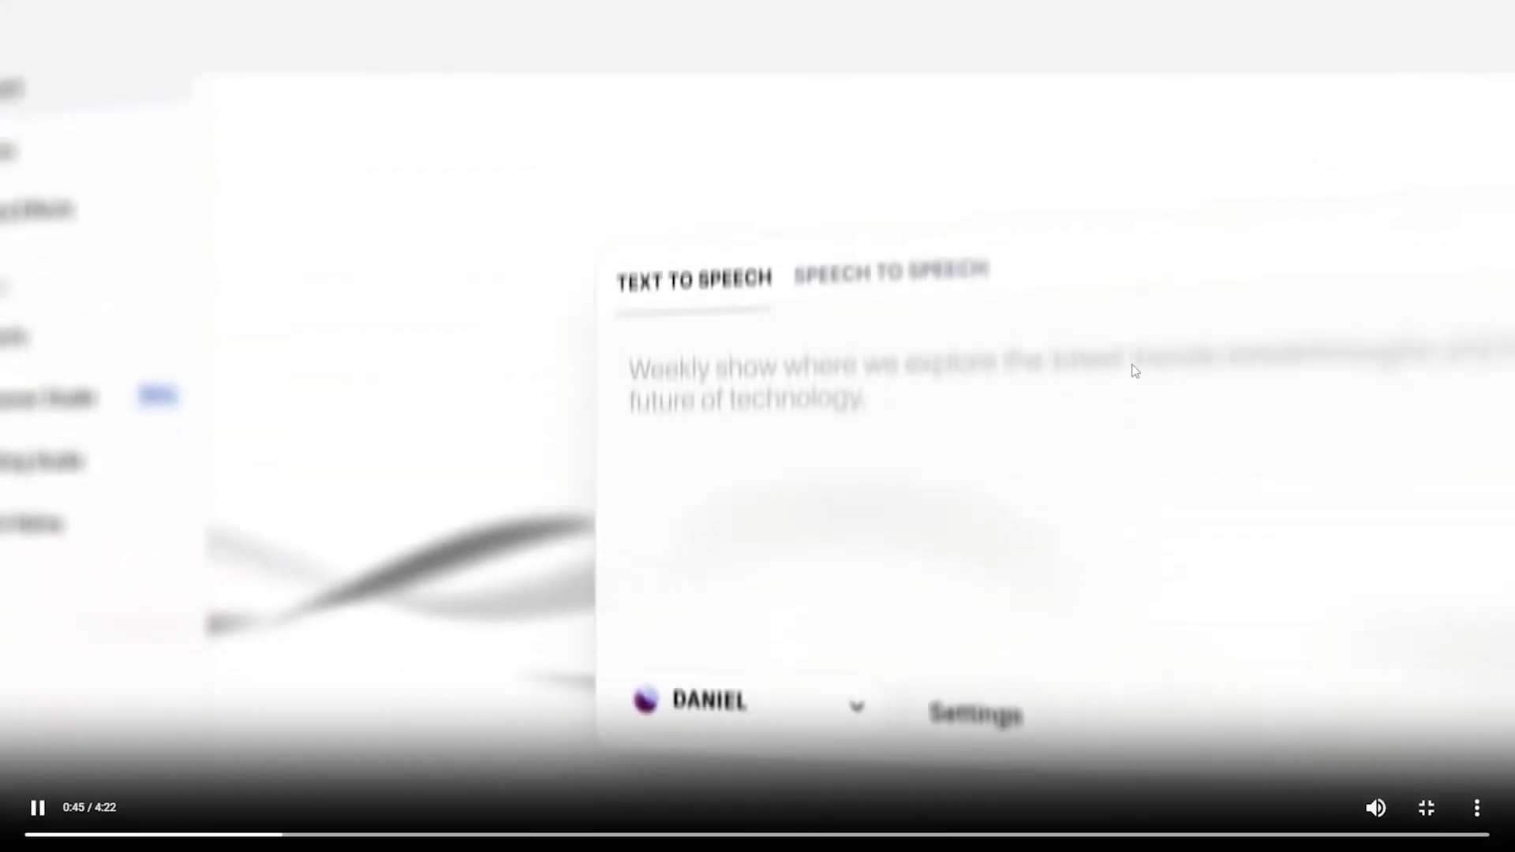
pyautogui.click(1134, 371)
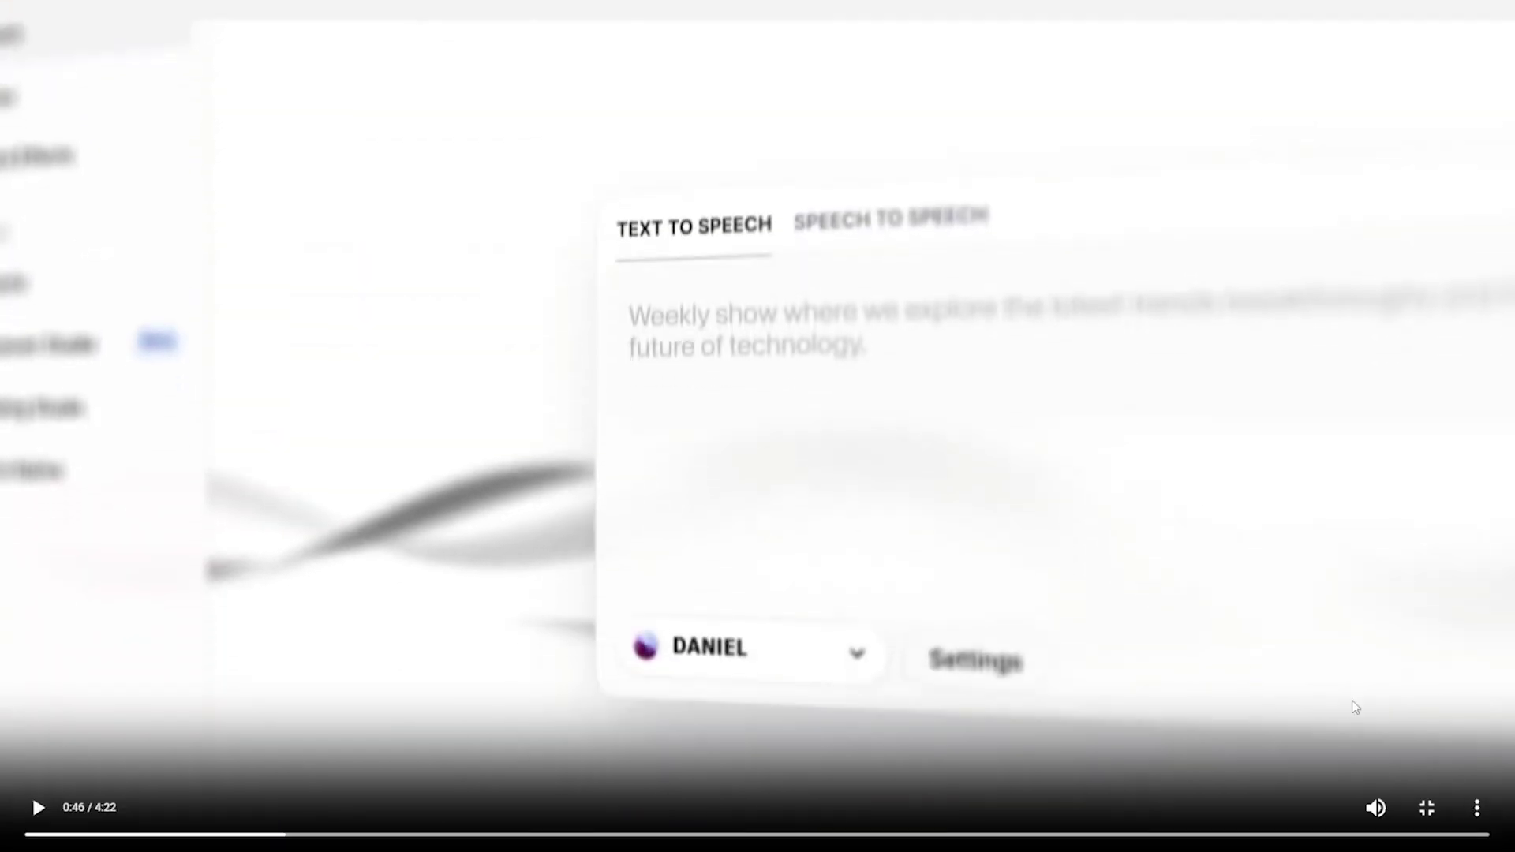
pyautogui.click(1425, 809)
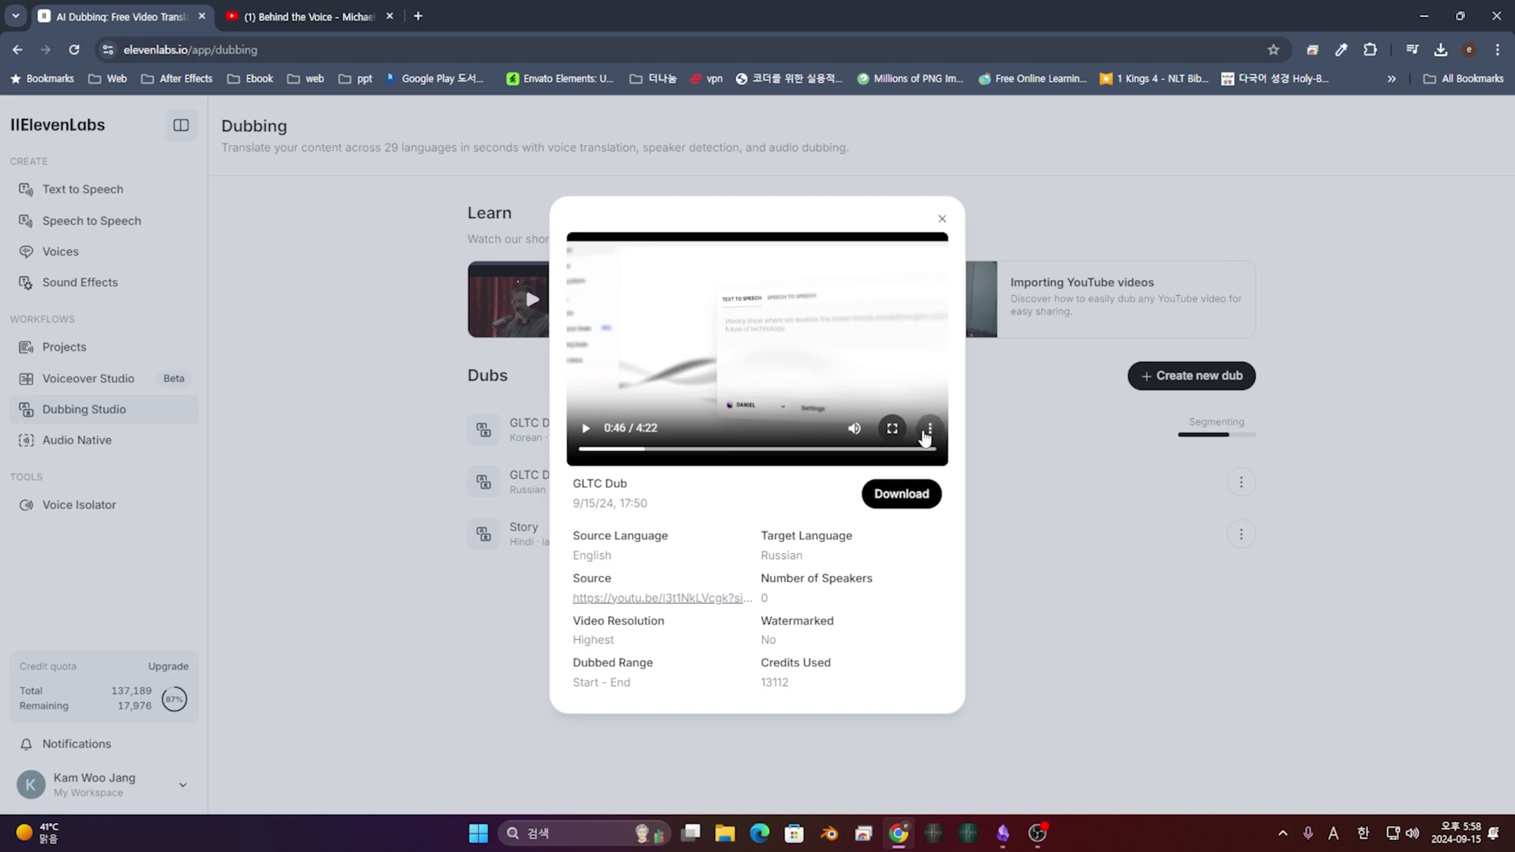
pyautogui.click(924, 495)
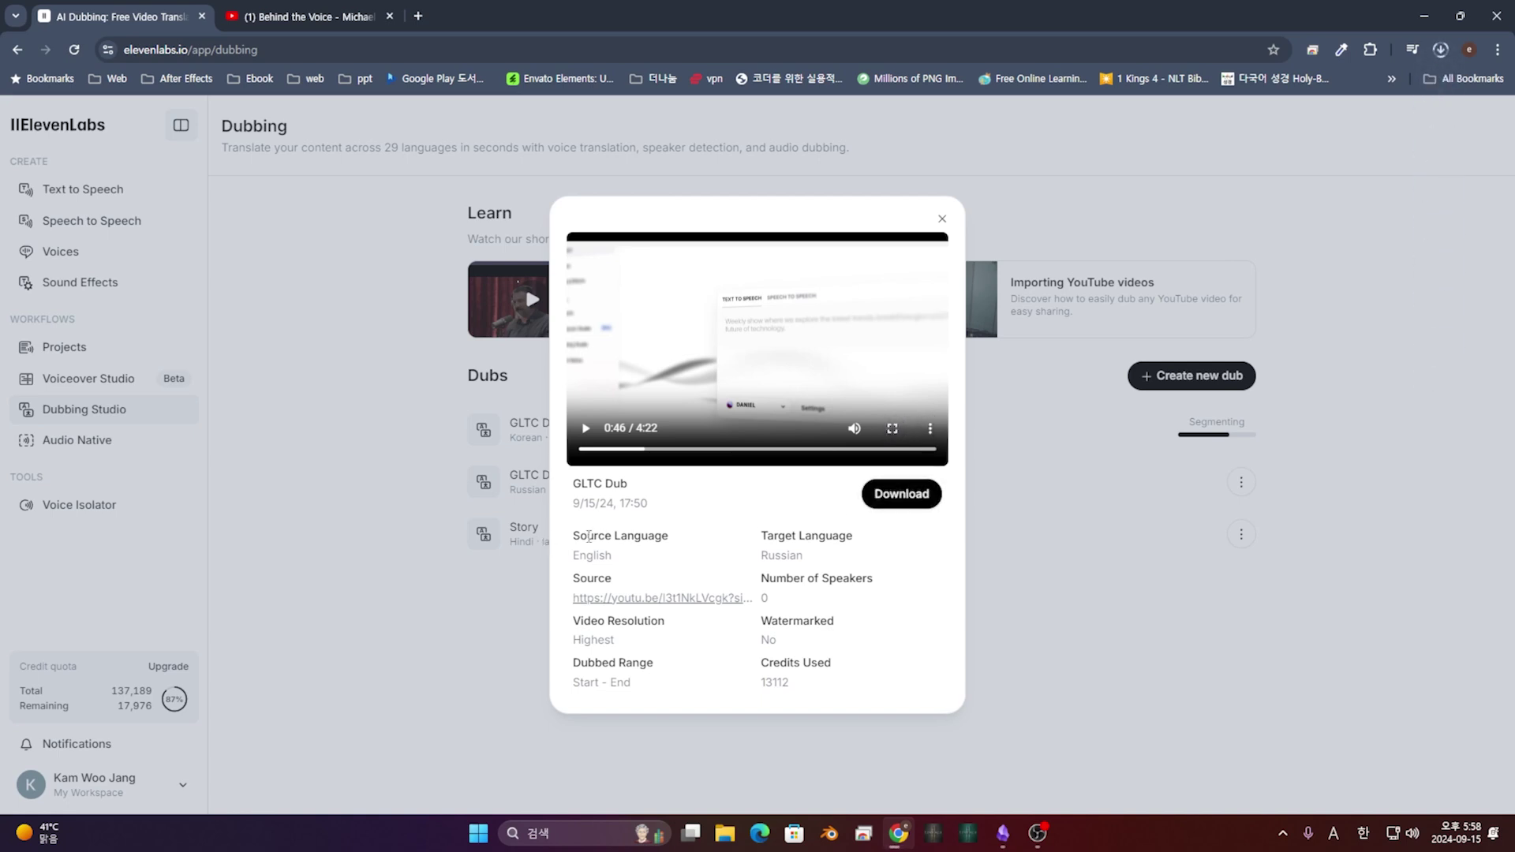
# Step: Review the Russian dub's source language and open its YouTube source link, closing the linked video again
pyautogui.moveTo(589, 537); pyautogui.dragTo(872, 656)
pyautogui.click(872, 654)
pyautogui.moveTo(562, 505); pyautogui.dragTo(672, 509)
pyautogui.moveTo(555, 530); pyautogui.dragTo(685, 564)
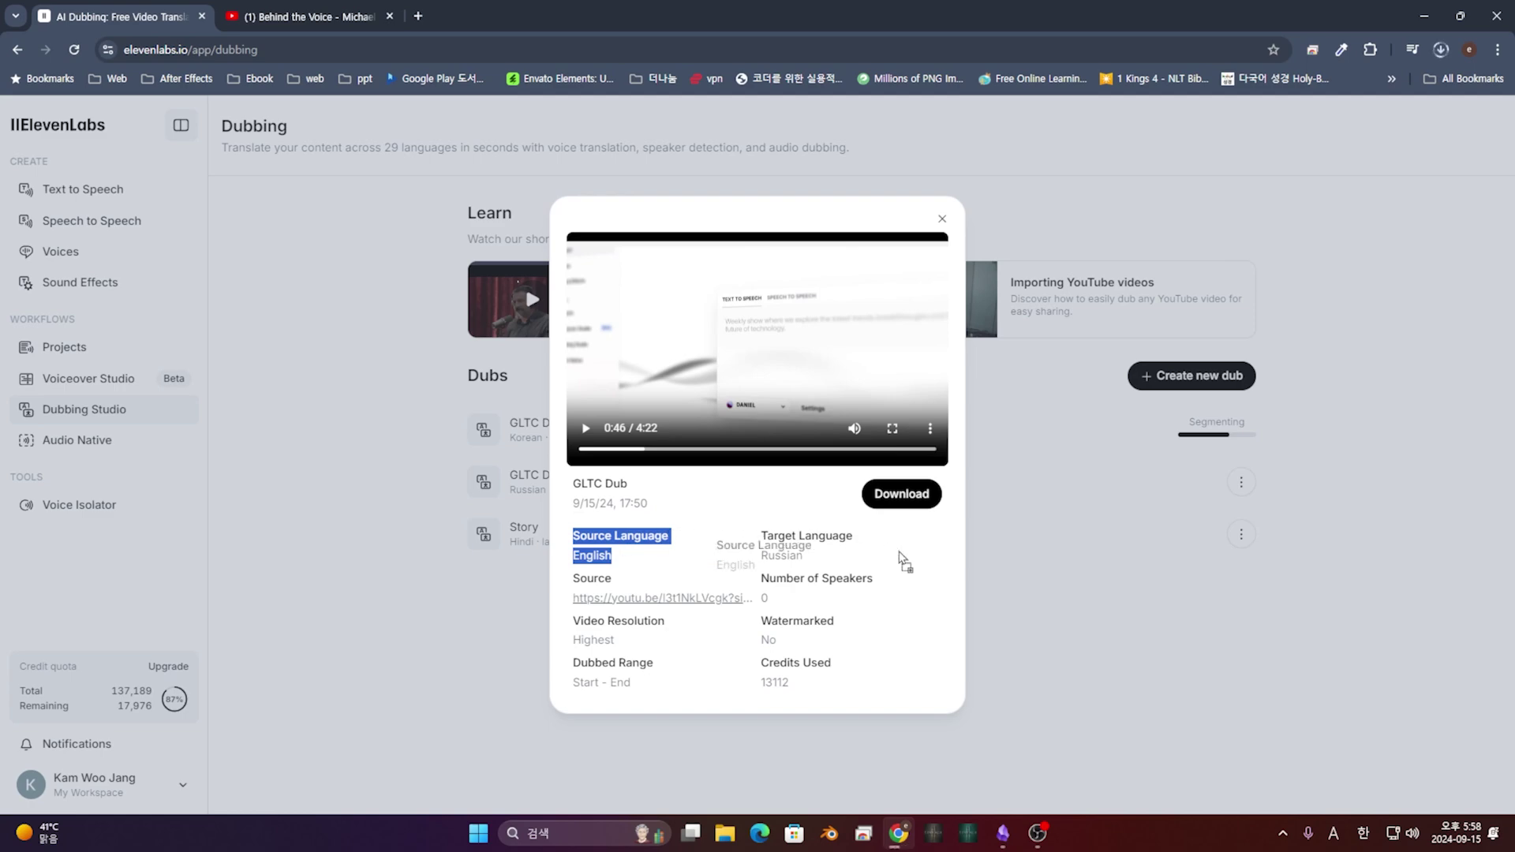
pyautogui.click(678, 568)
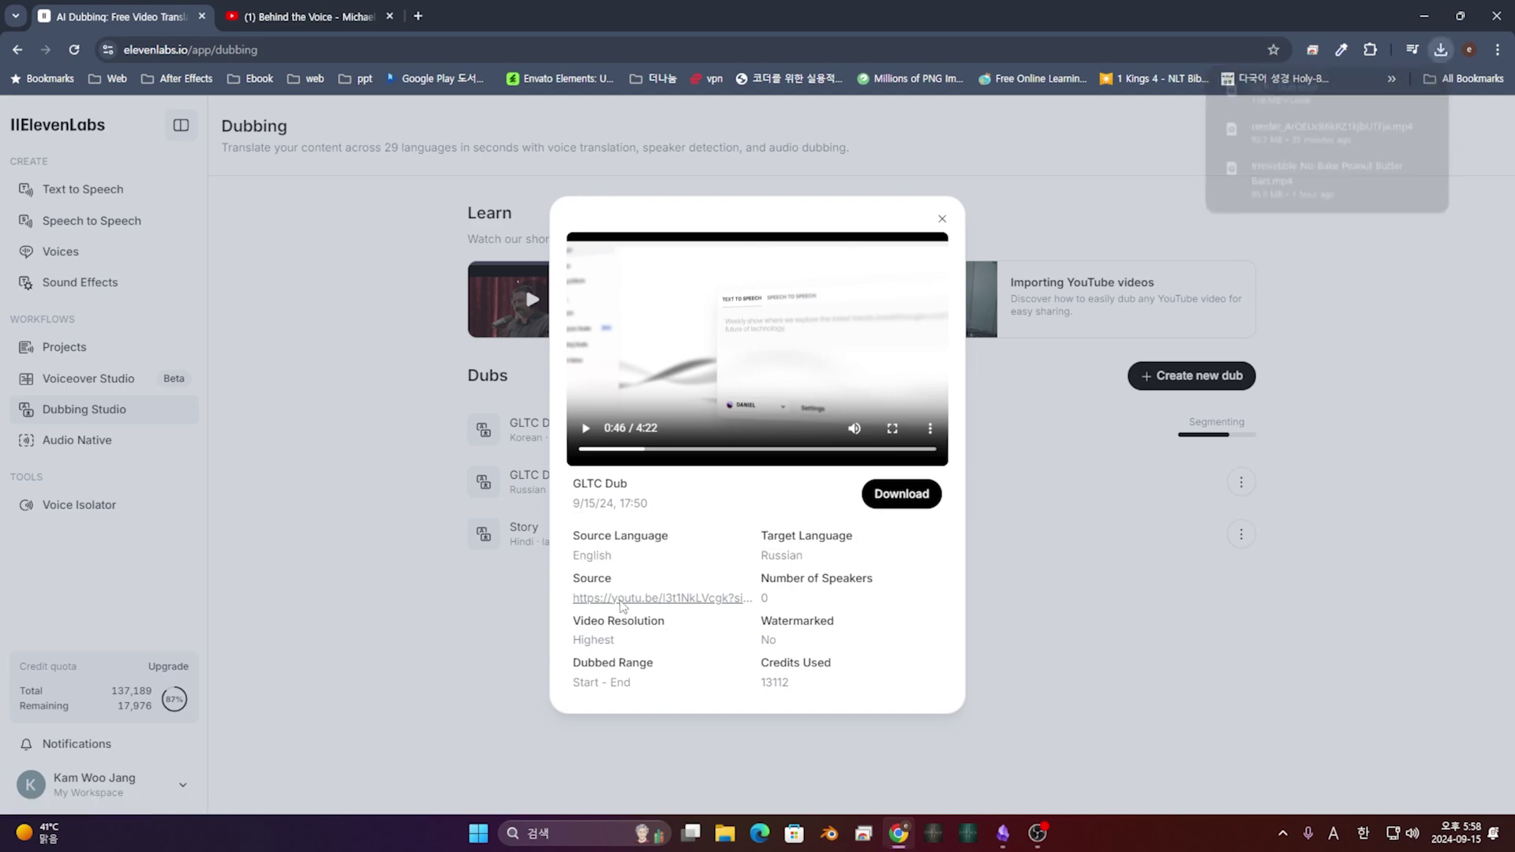
pyautogui.click(622, 599)
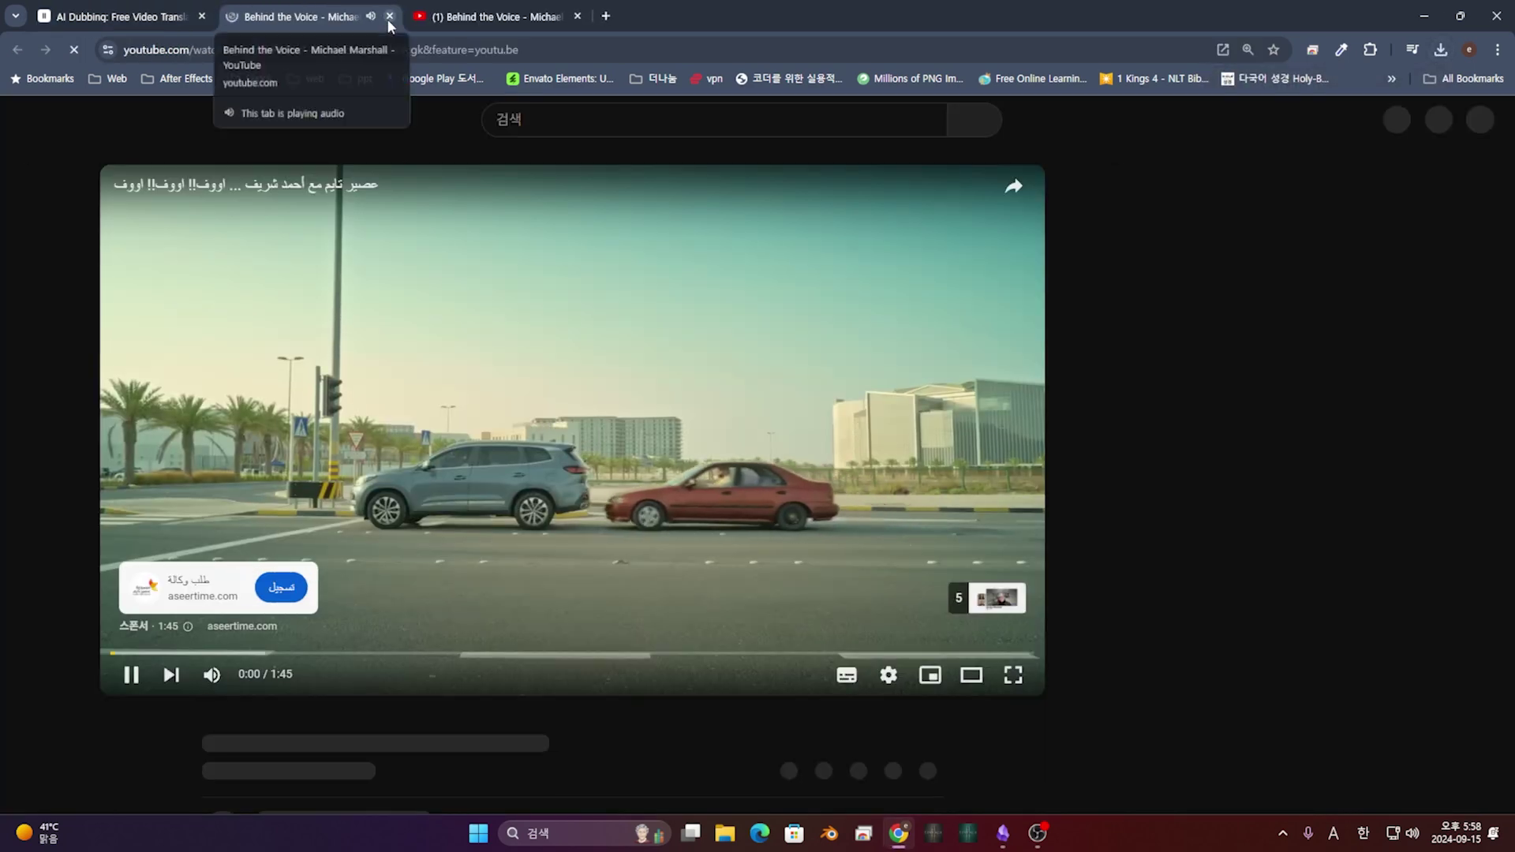
pyautogui.click(389, 17)
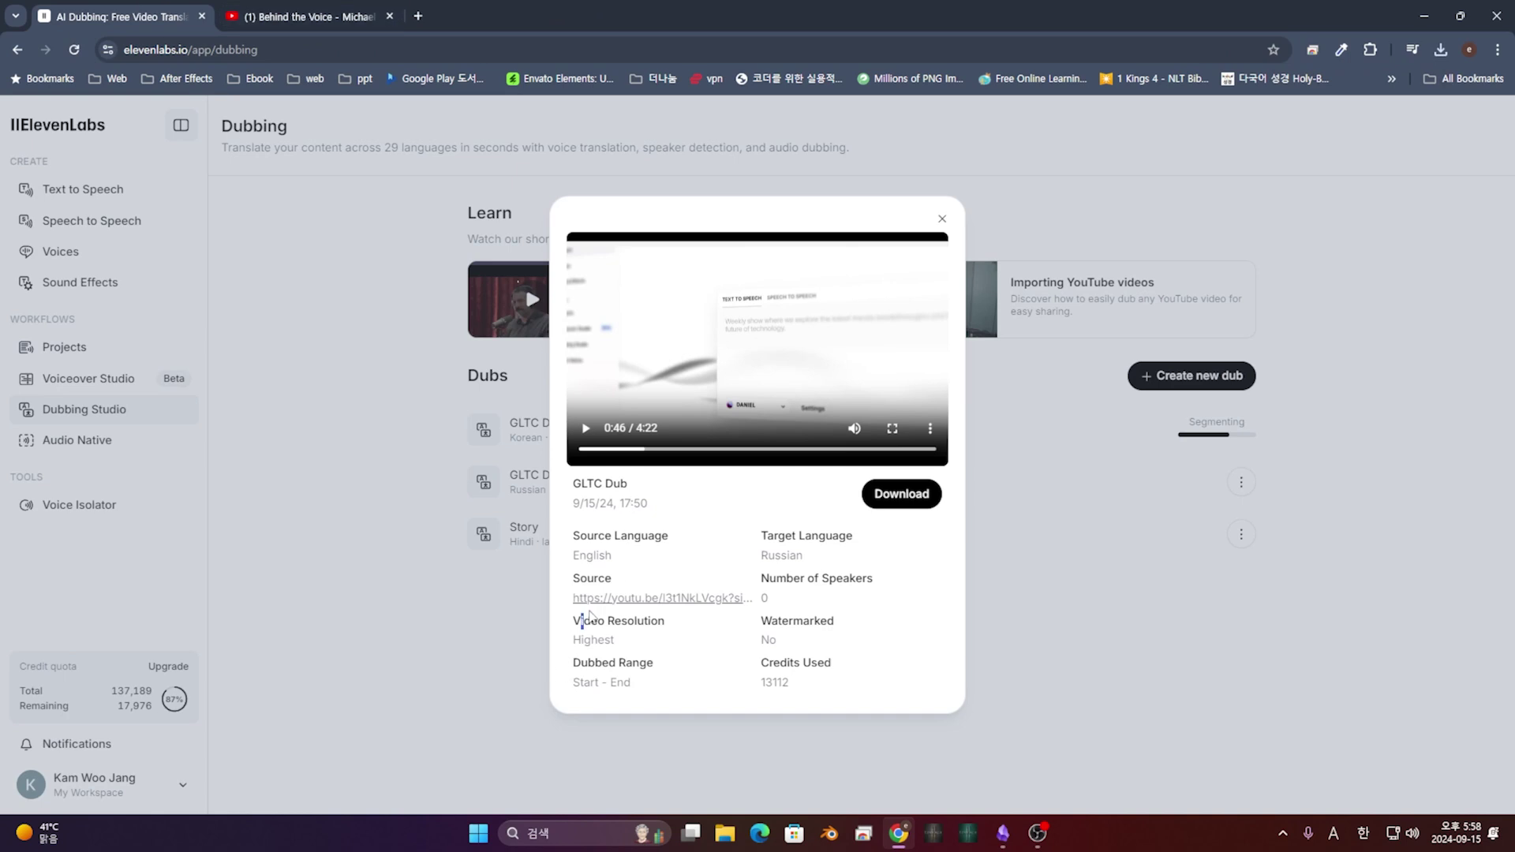
# Step: Check the Russian dub's video resolution, dubbed range, watermark and credits used, and close its details
pyautogui.moveTo(580, 616); pyautogui.dragTo(685, 652)
pyautogui.click(680, 655)
pyautogui.moveTo(561, 664); pyautogui.dragTo(681, 682)
pyautogui.moveTo(773, 635); pyautogui.dragTo(913, 643)
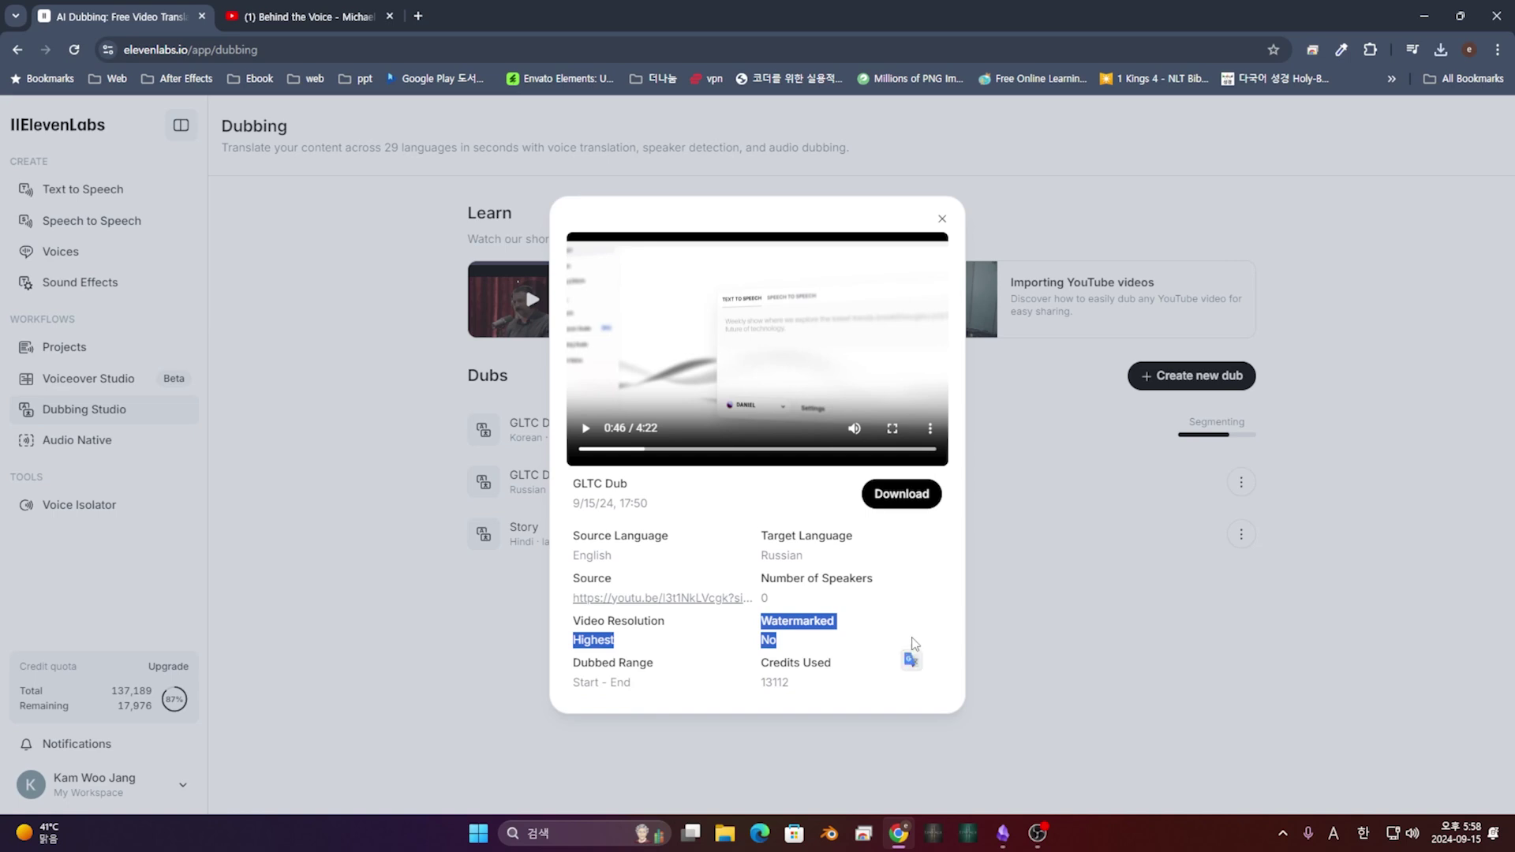
pyautogui.moveTo(740, 681); pyautogui.dragTo(903, 690)
pyautogui.click(908, 692)
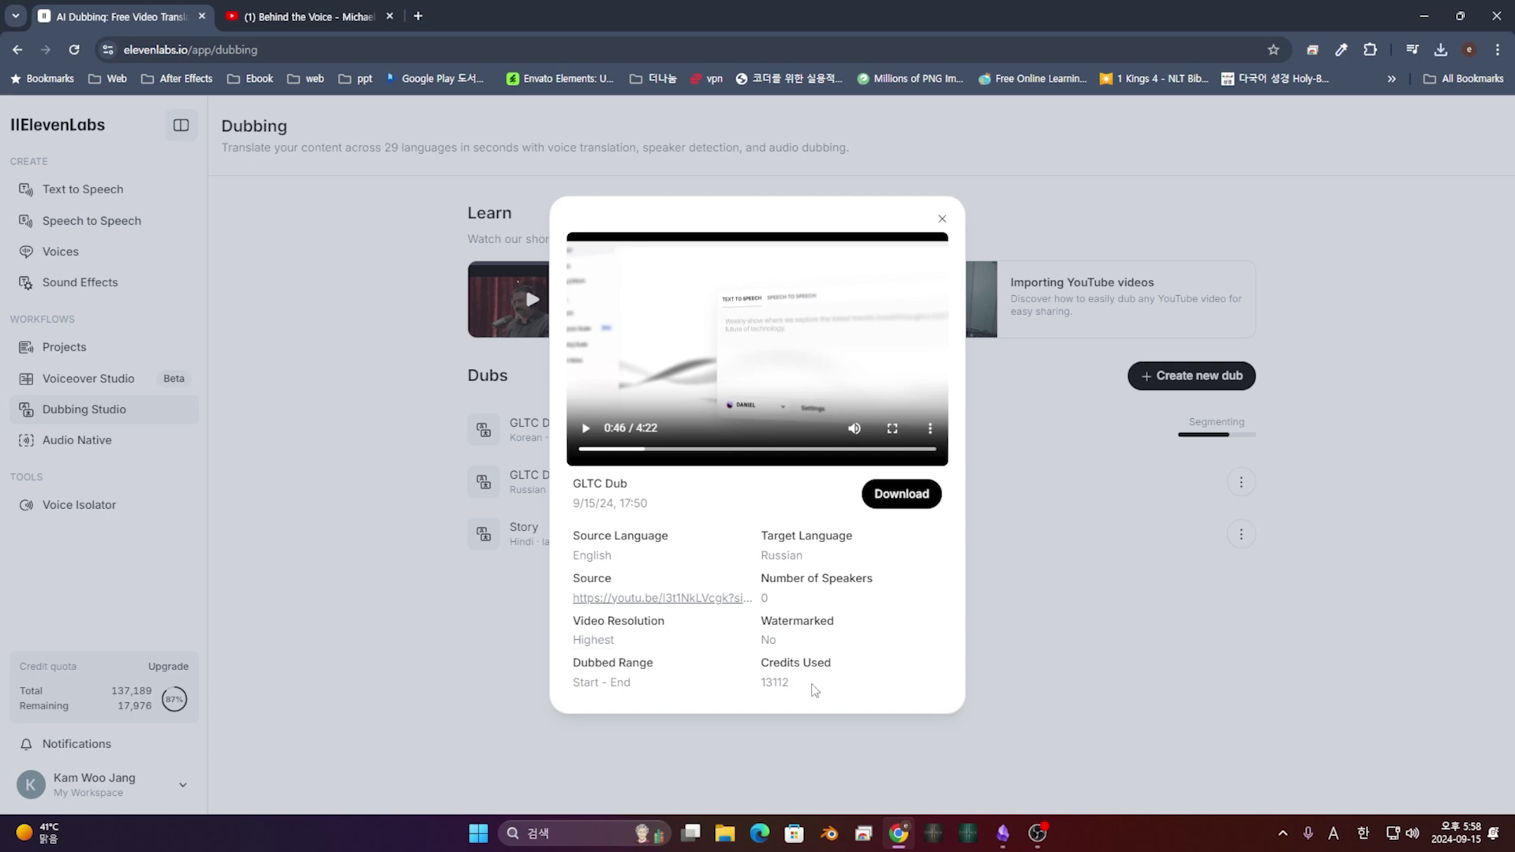
pyautogui.tripleClick(755, 685)
pyautogui.click(815, 693)
pyautogui.click(942, 220)
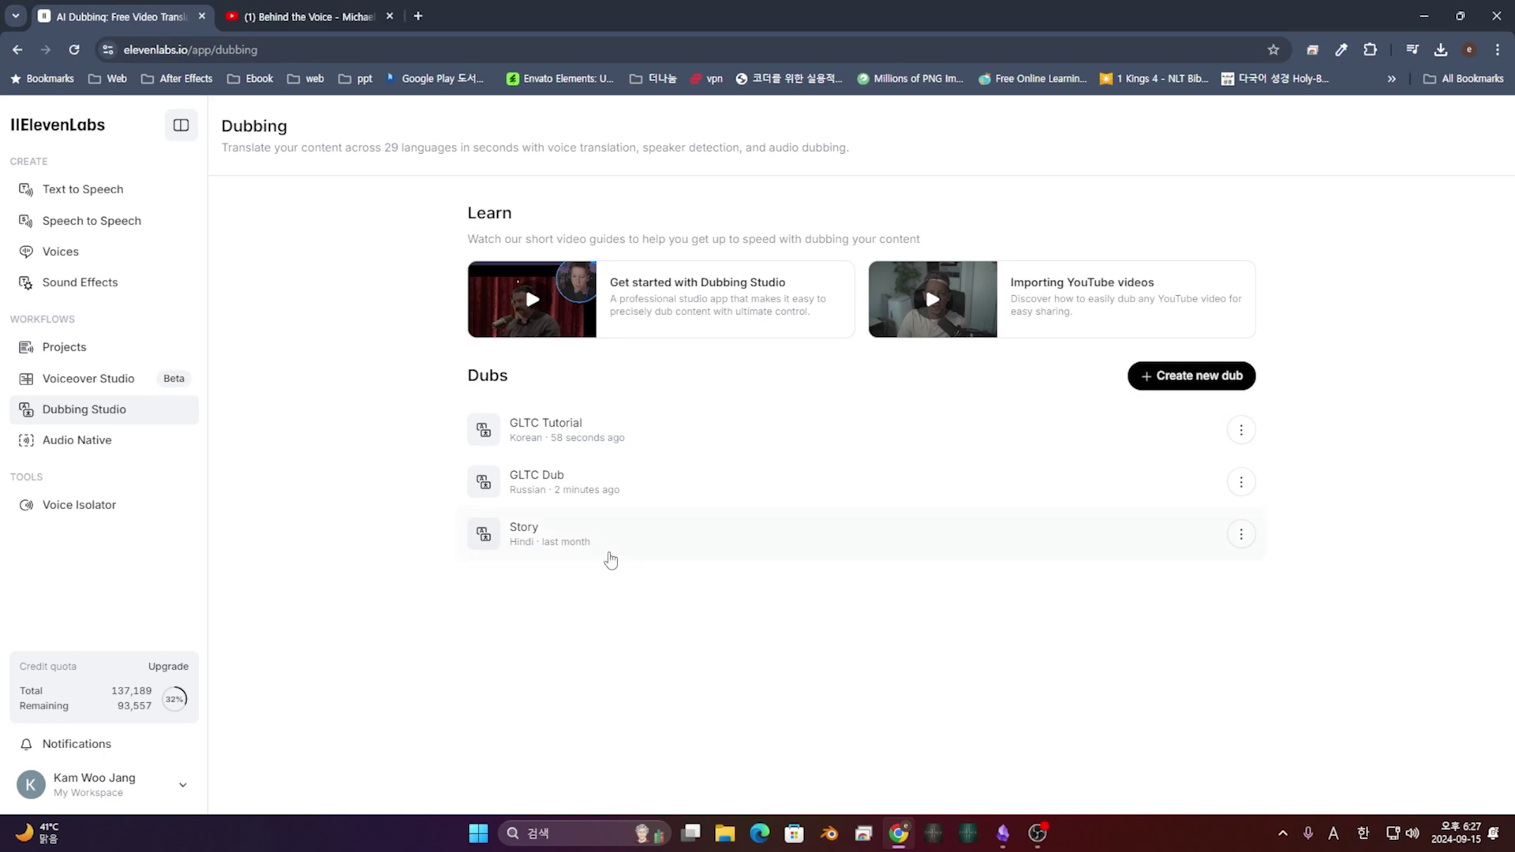
# Step: Open the Korean GLTC Tutorial dub and play it in full screen with the volume raised
pyautogui.click(564, 446)
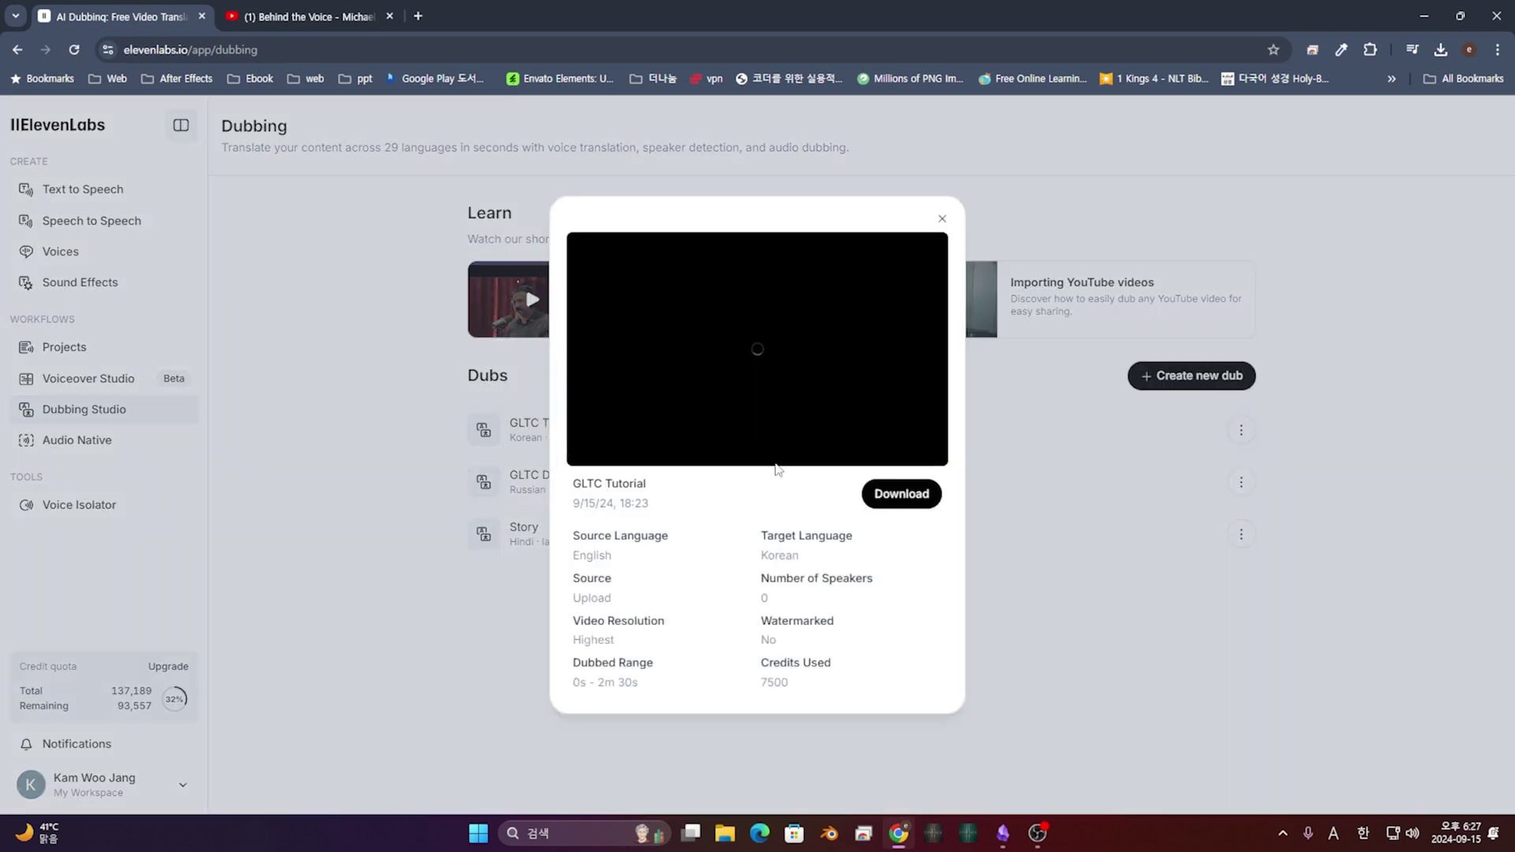
pyautogui.click(587, 429)
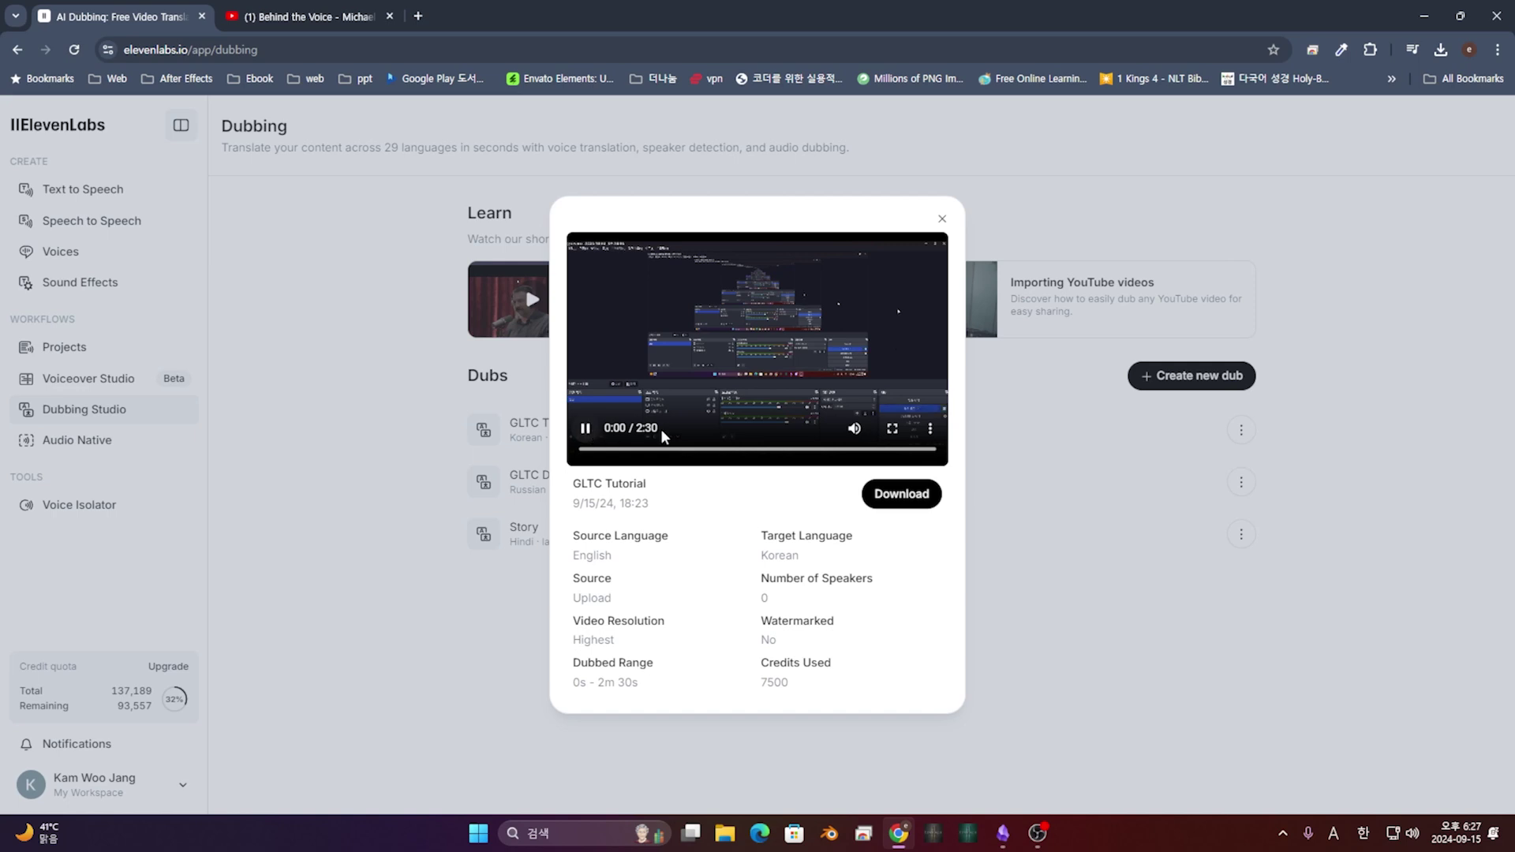
pyautogui.click(893, 429)
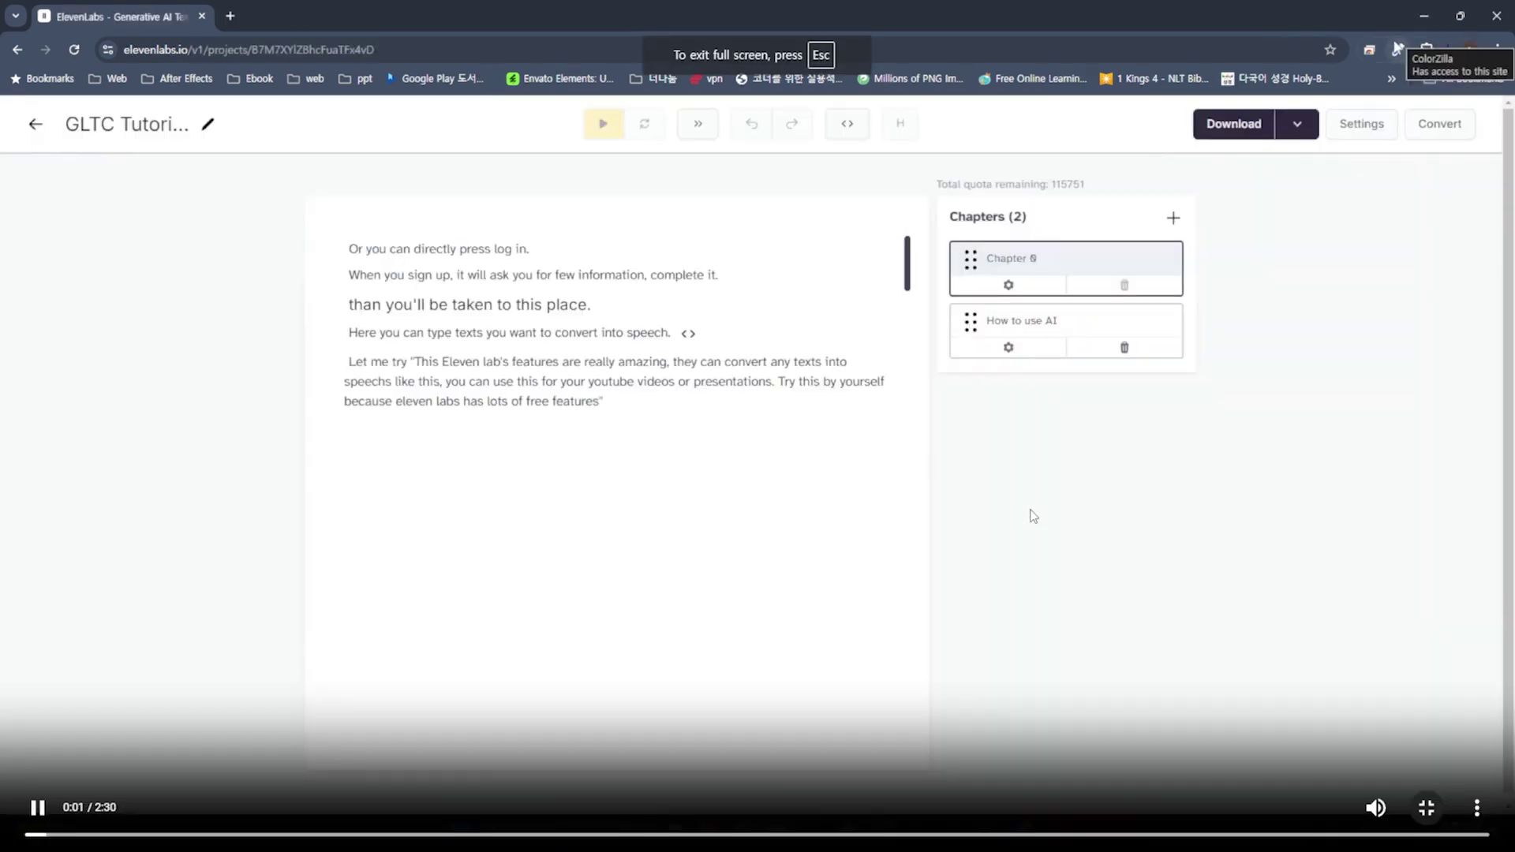
pyautogui.press('XF86AudioRaiseVolume')
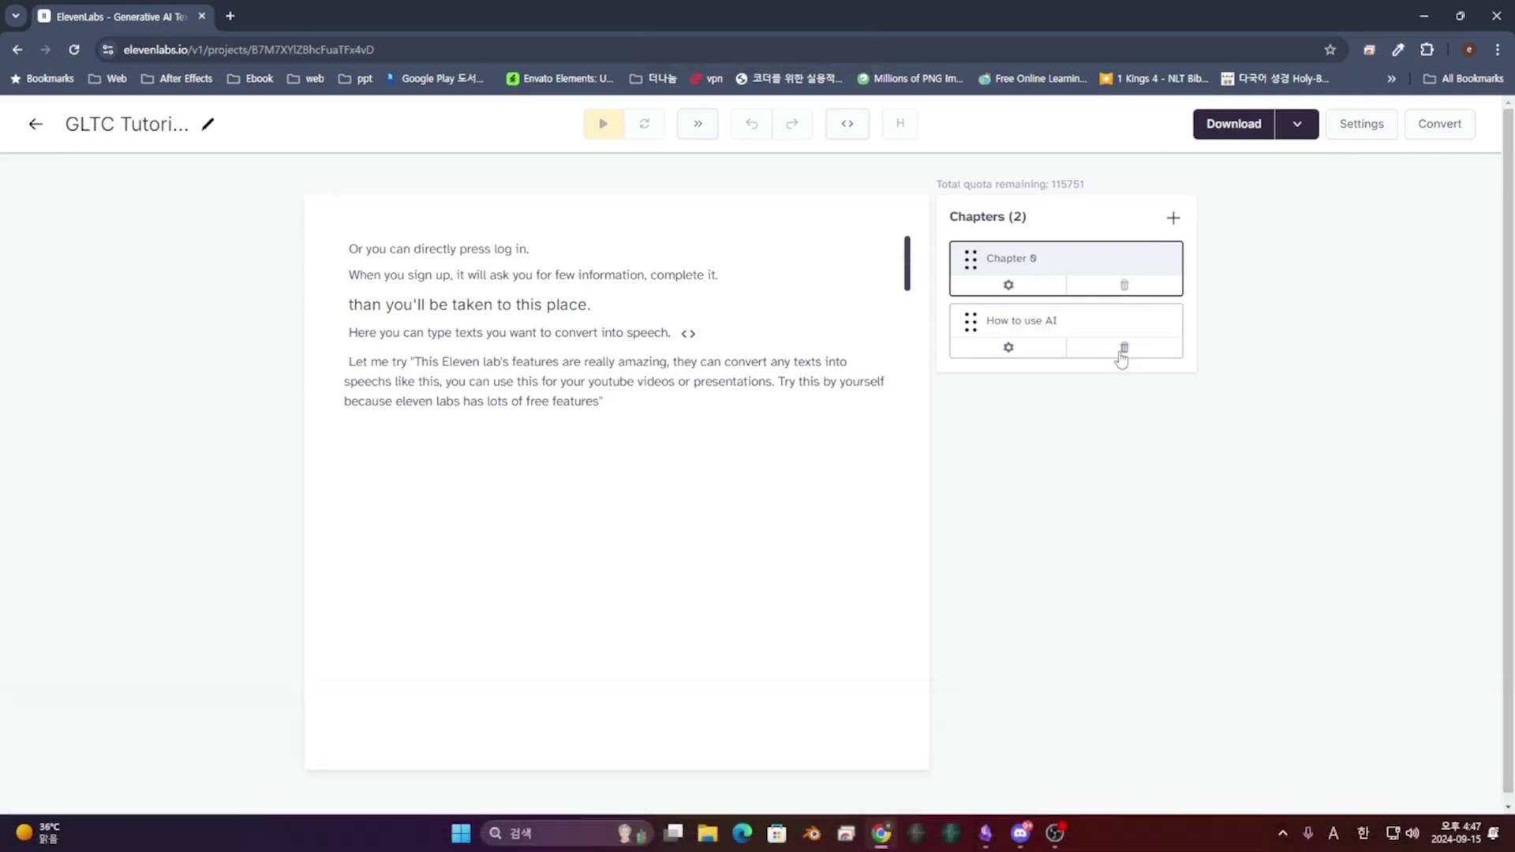
pyautogui.moveTo(1171, 578)
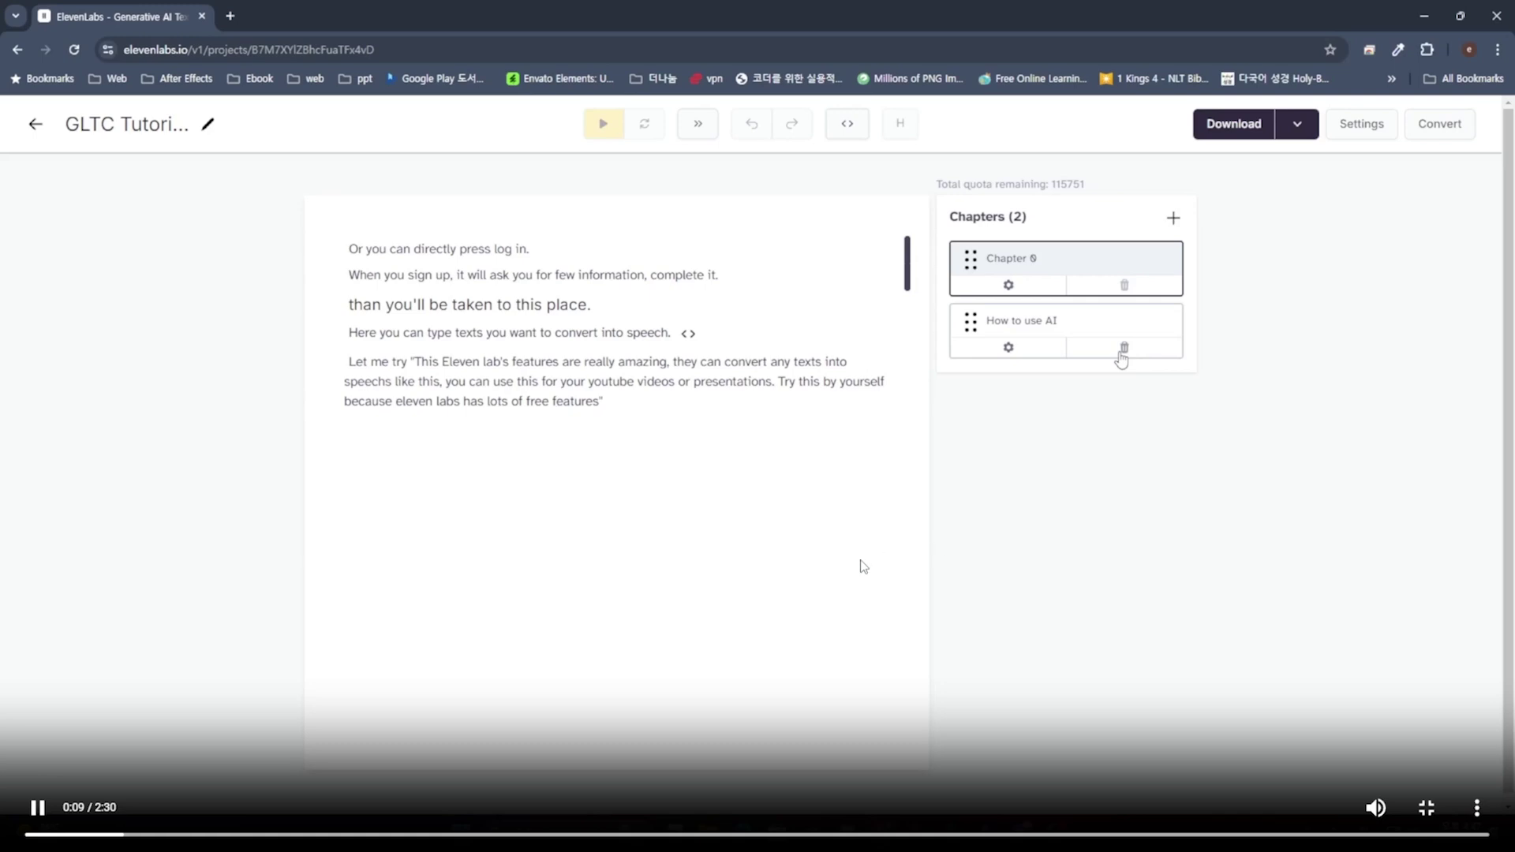
# Step: Sample the Korean dub from about 0:32 and 1:18, pause it, and close its details
pyautogui.click(343, 838)
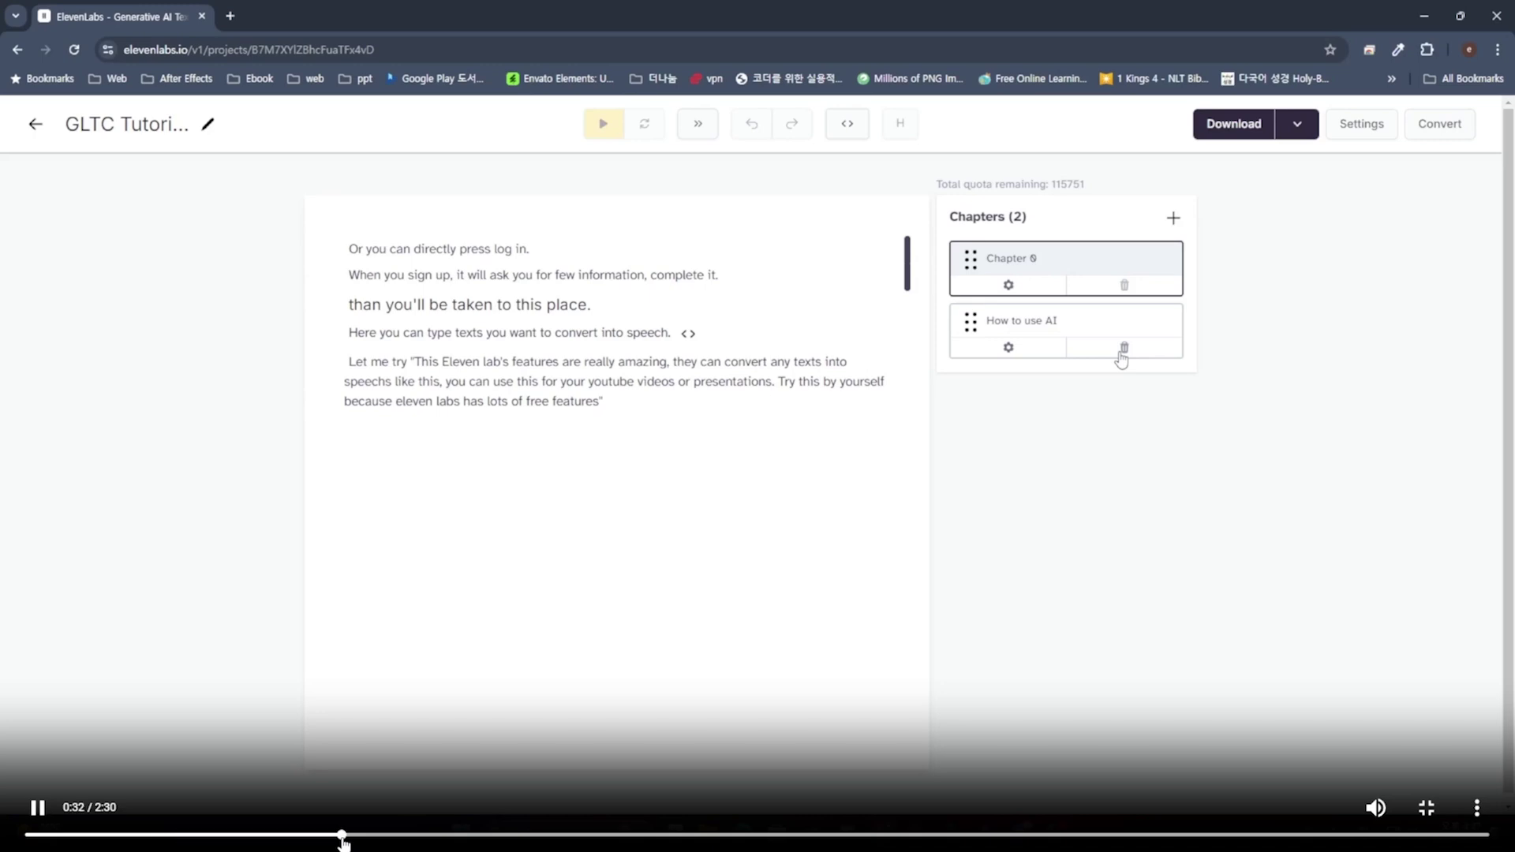
pyautogui.click(781, 838)
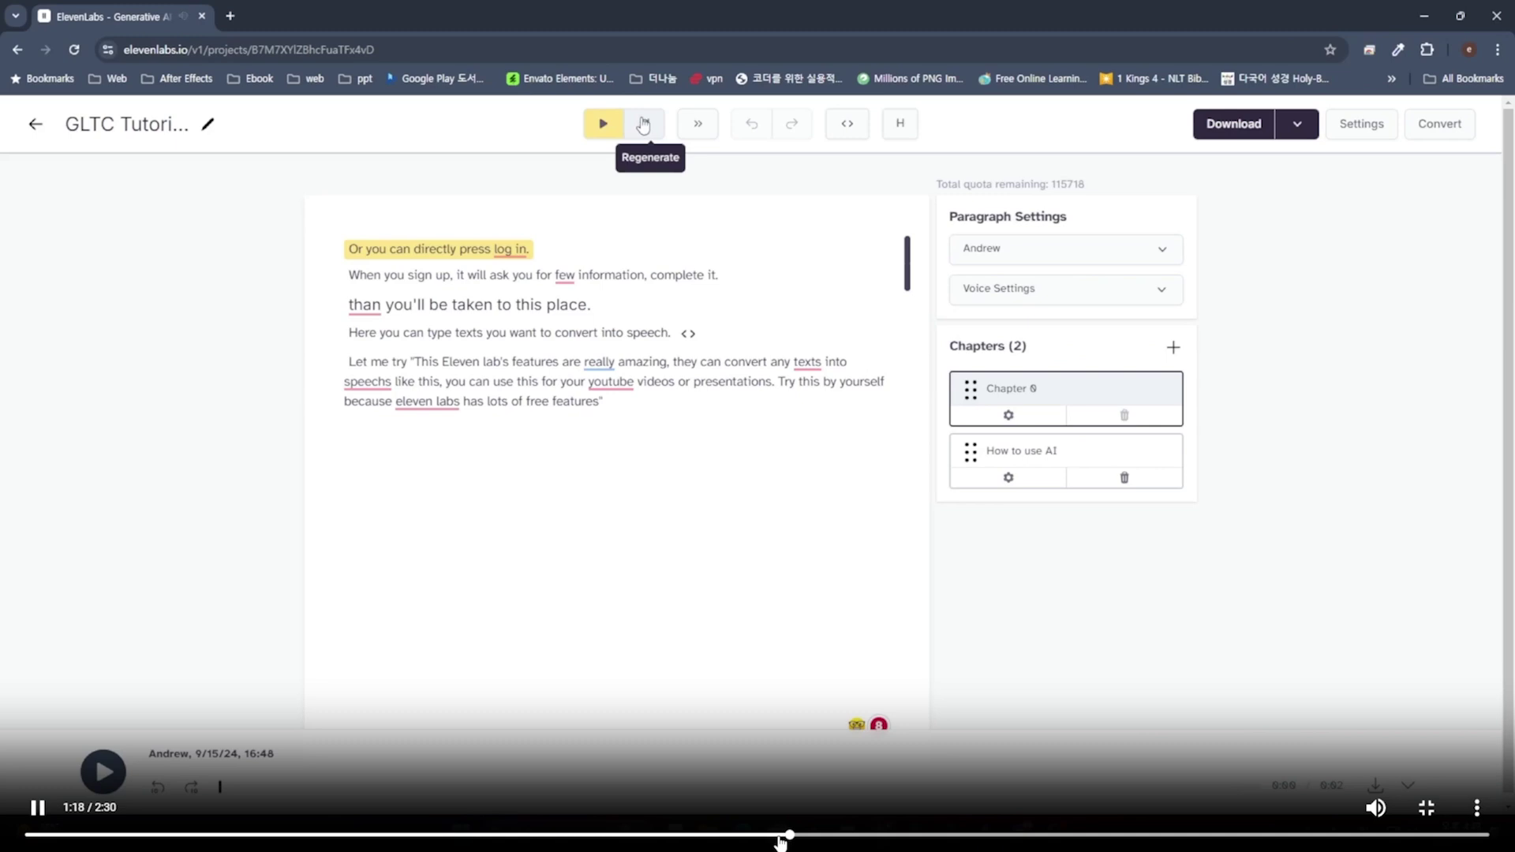
pyautogui.click(37, 808)
pyautogui.press('Escape')
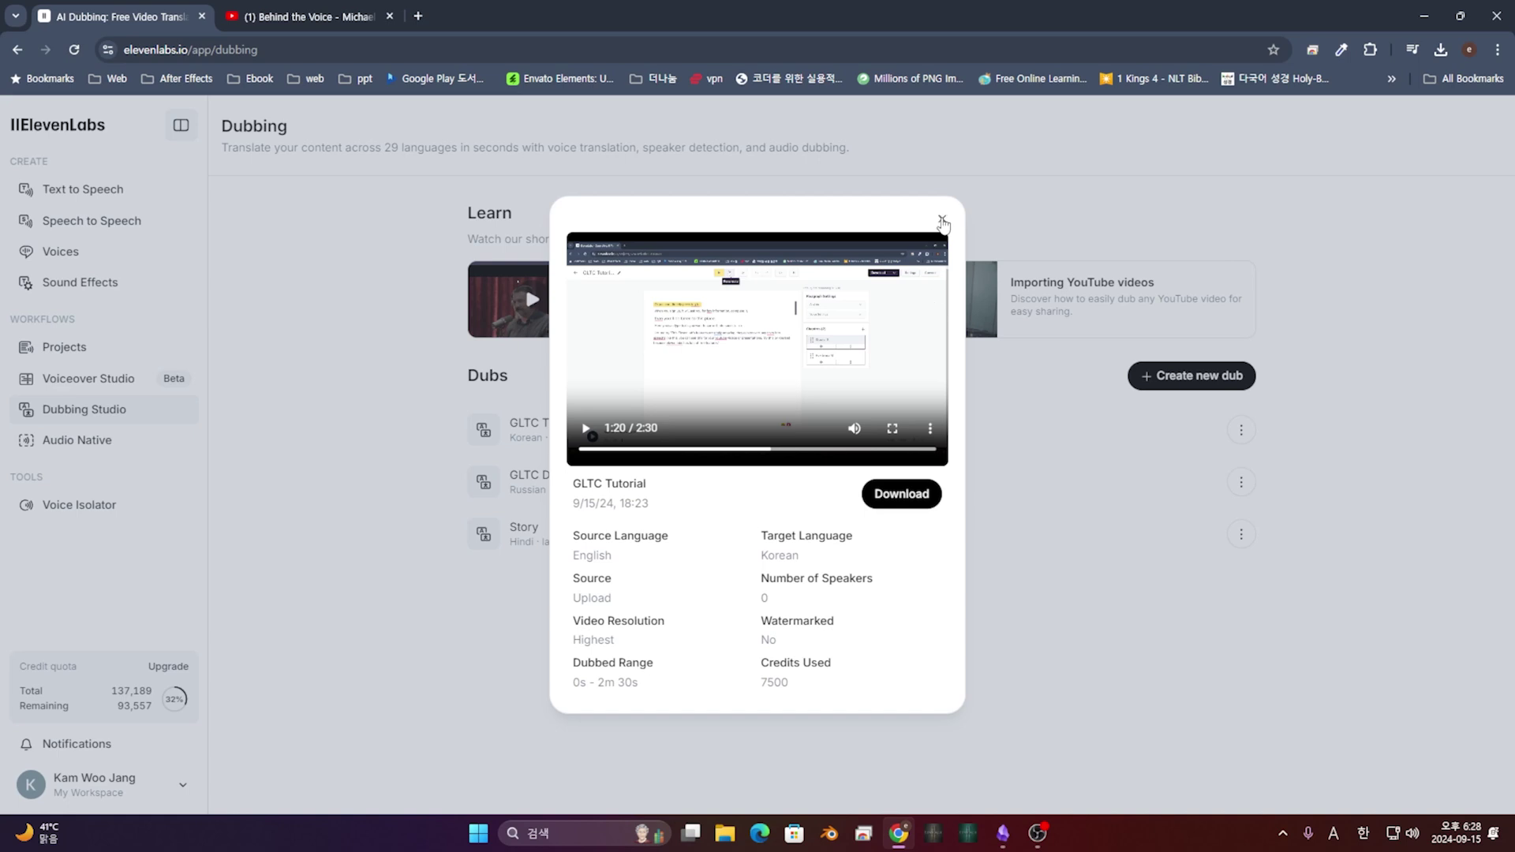
pyautogui.click(942, 221)
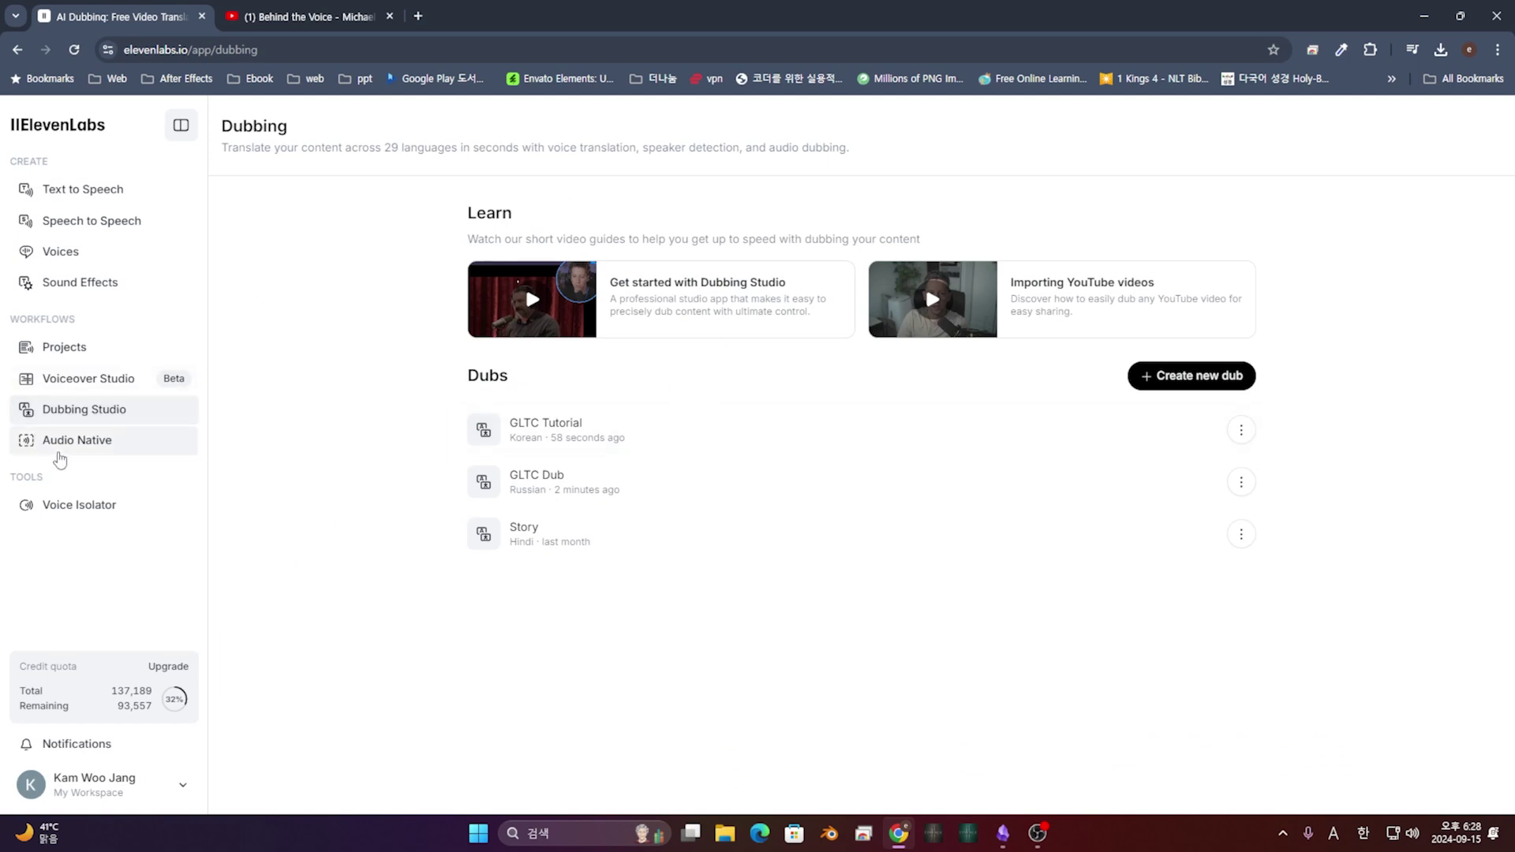
# Step: Open Audio Native and play the sample audio in the embedded player of its getting-started section
pyautogui.click(59, 457)
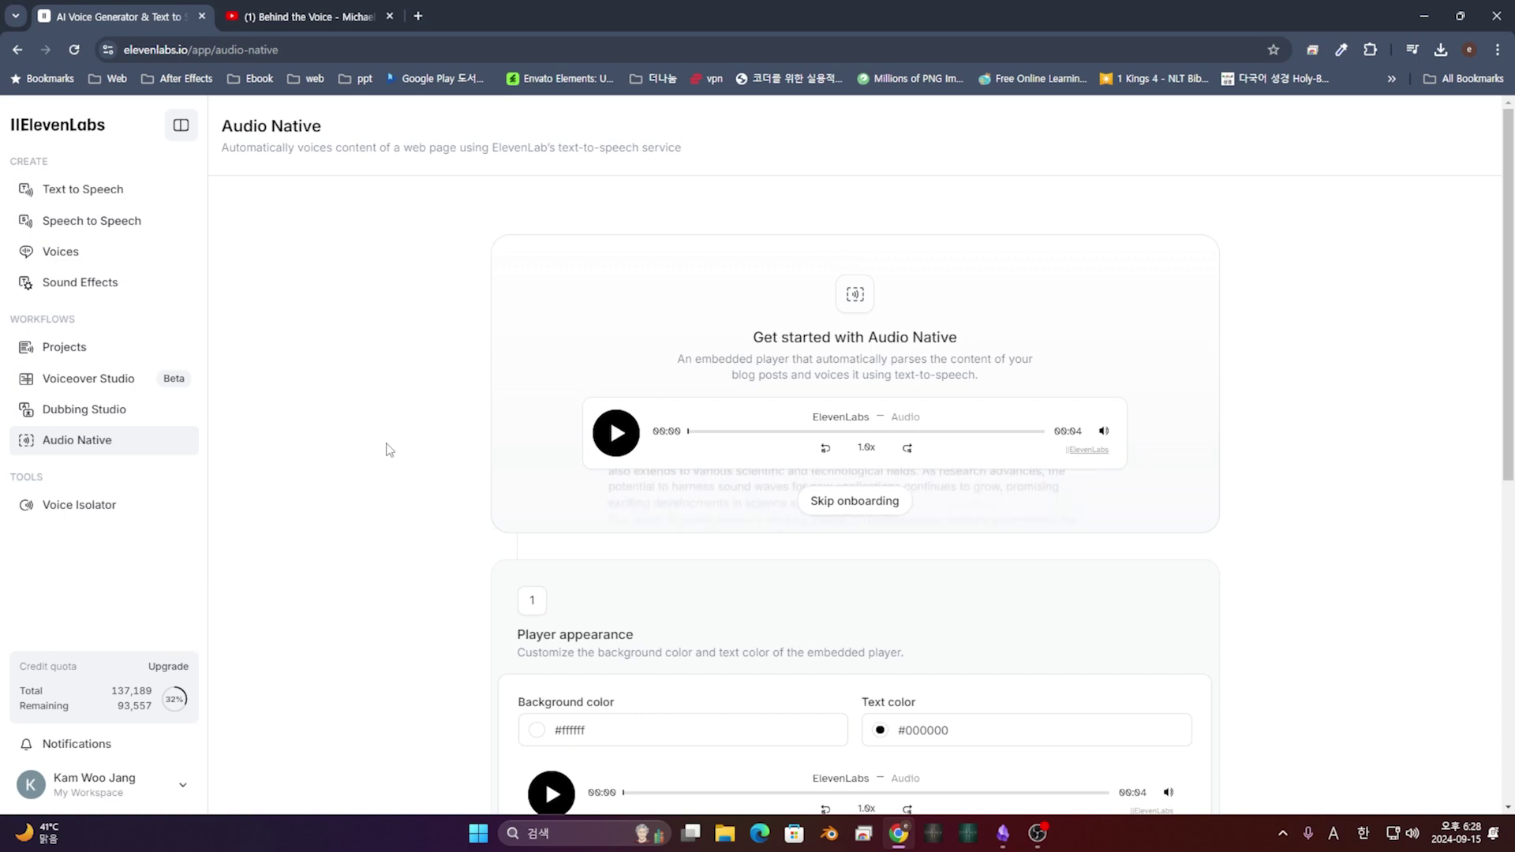
pyautogui.click(617, 436)
pyautogui.scroll(-2, 623, 382)
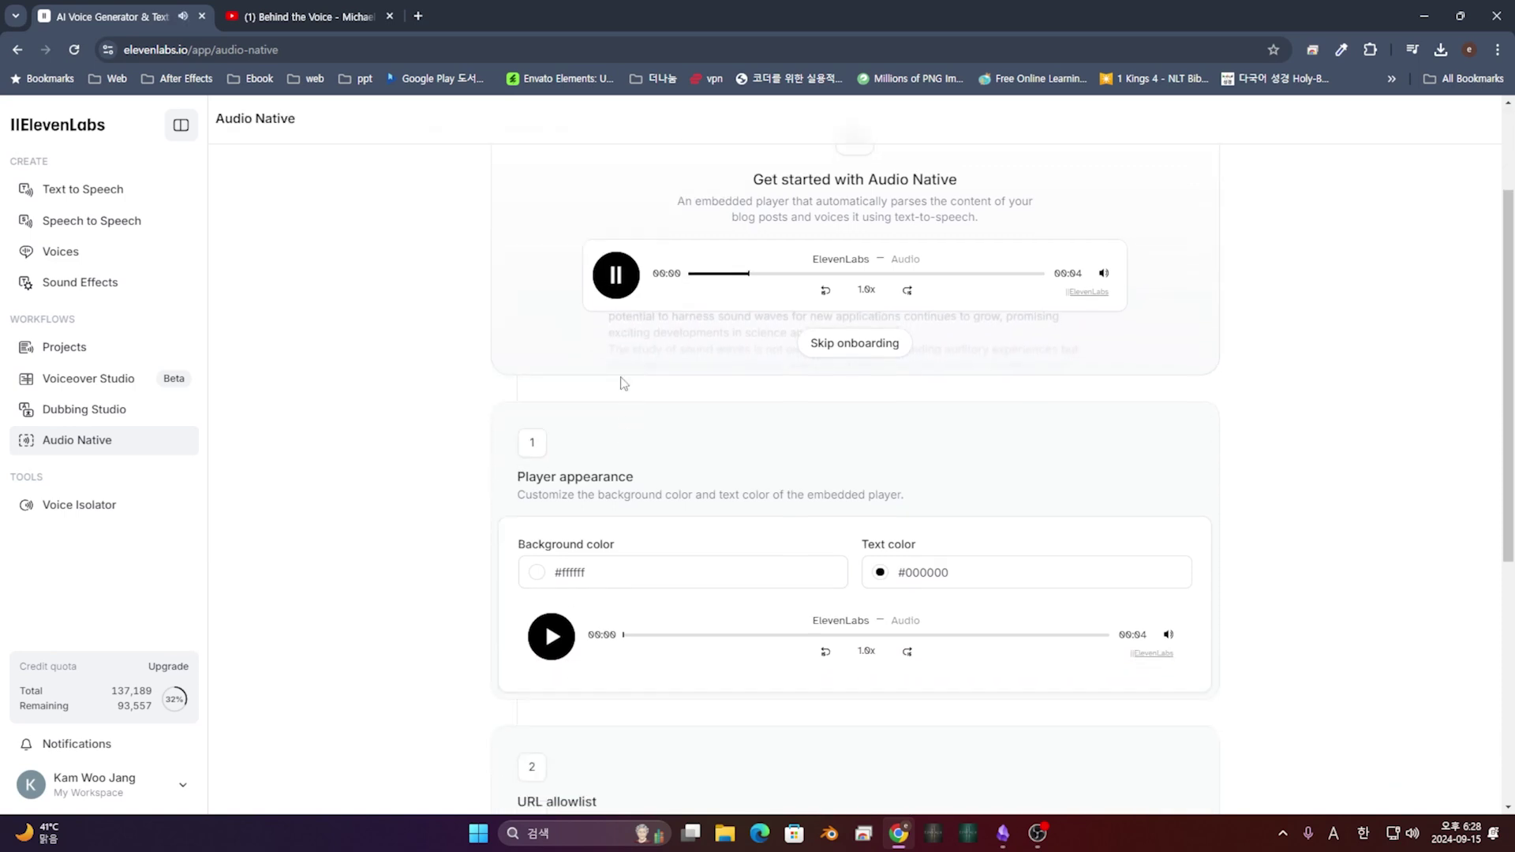
pyautogui.scroll(1, 623, 383)
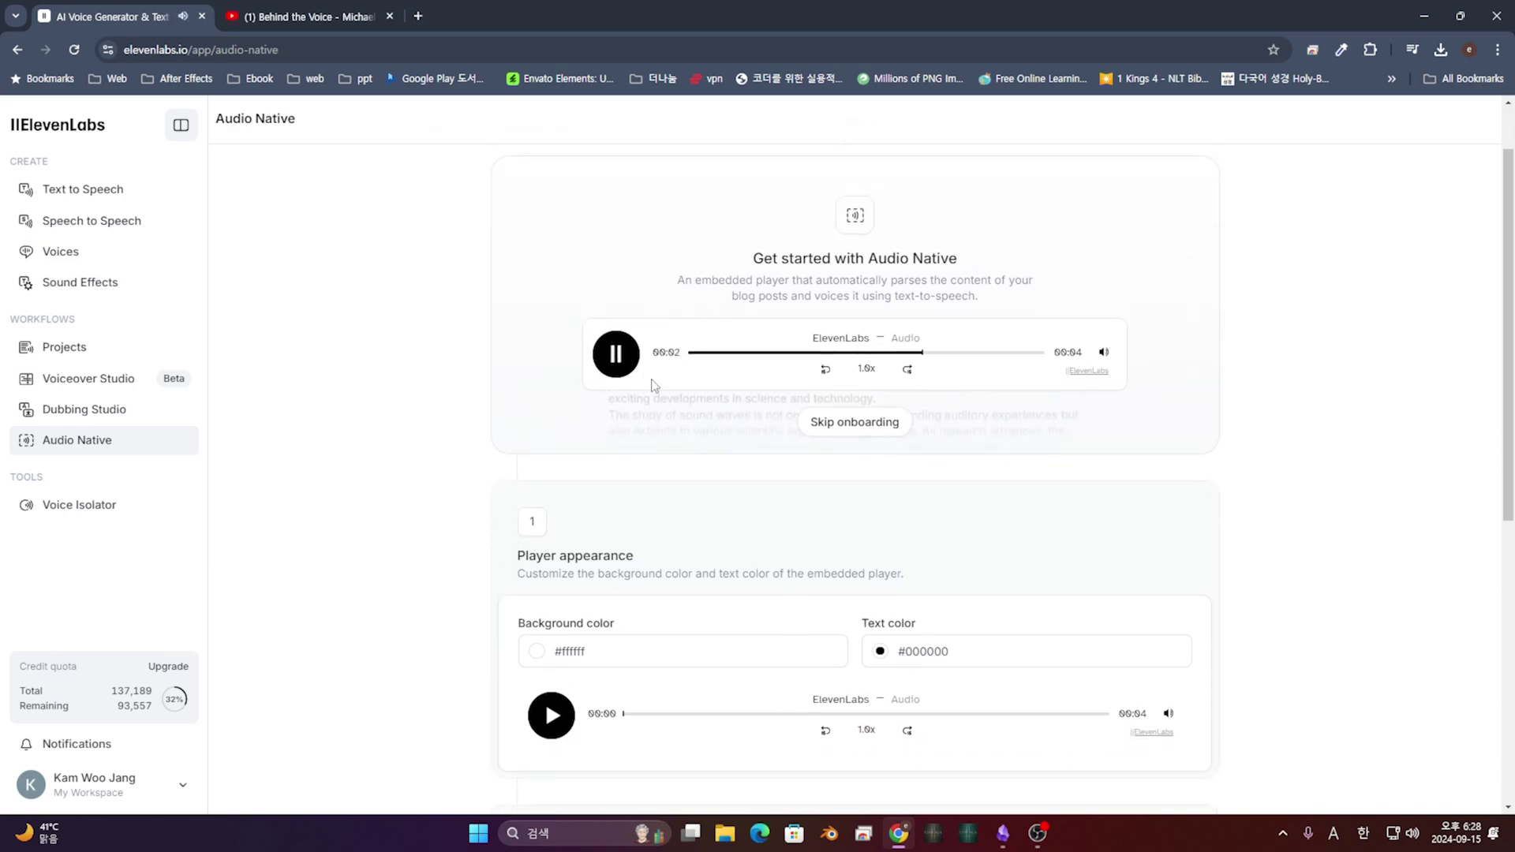
pyautogui.scroll(-2, 654, 387)
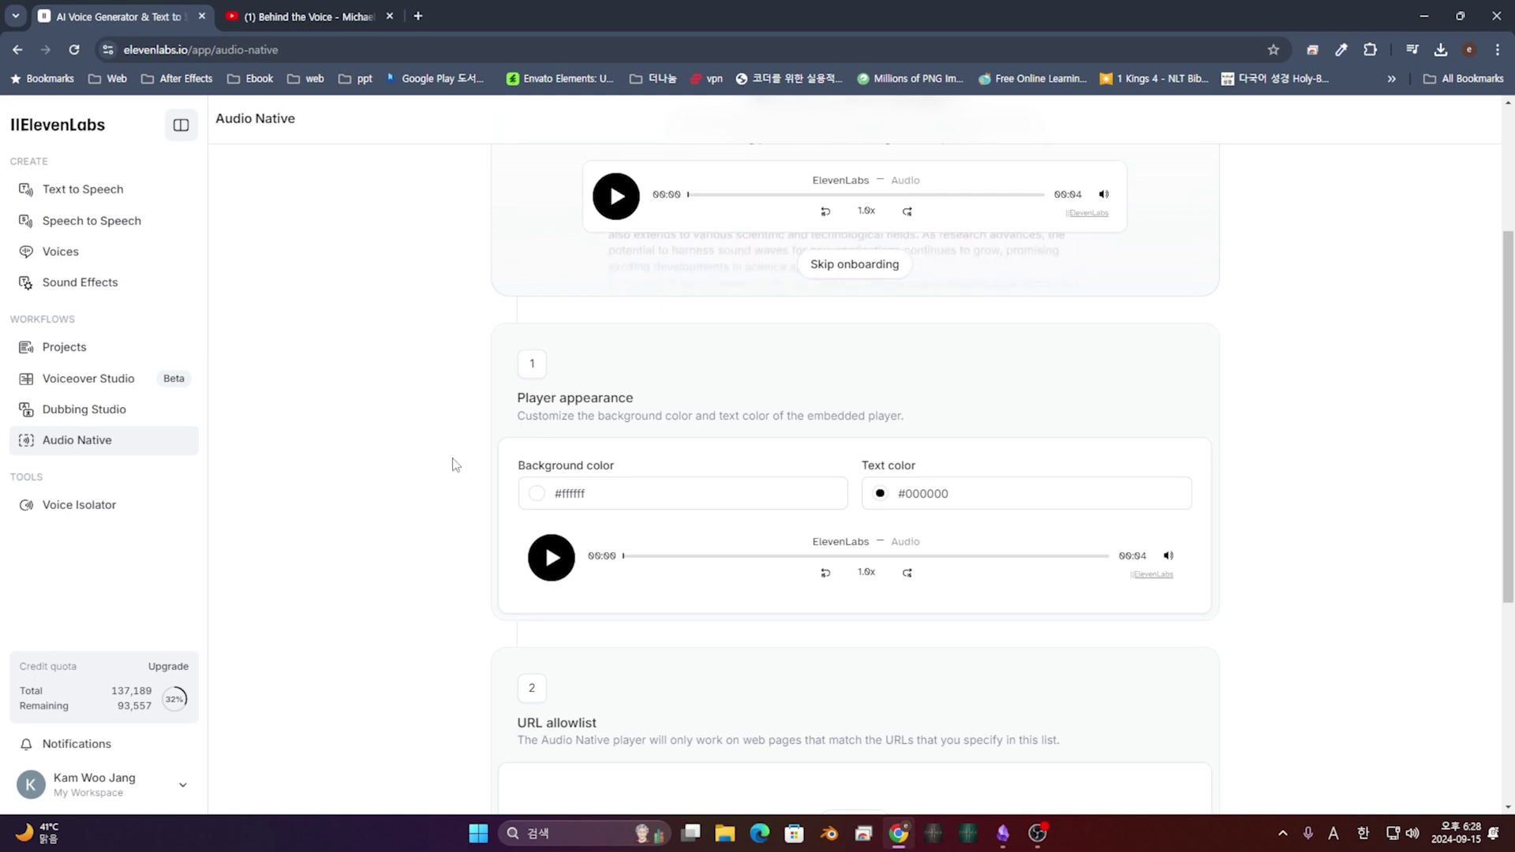
# Step: Set the Audio Native player's background color to light pink #fdd7ff and save the appearance changes
pyautogui.click(578, 495)
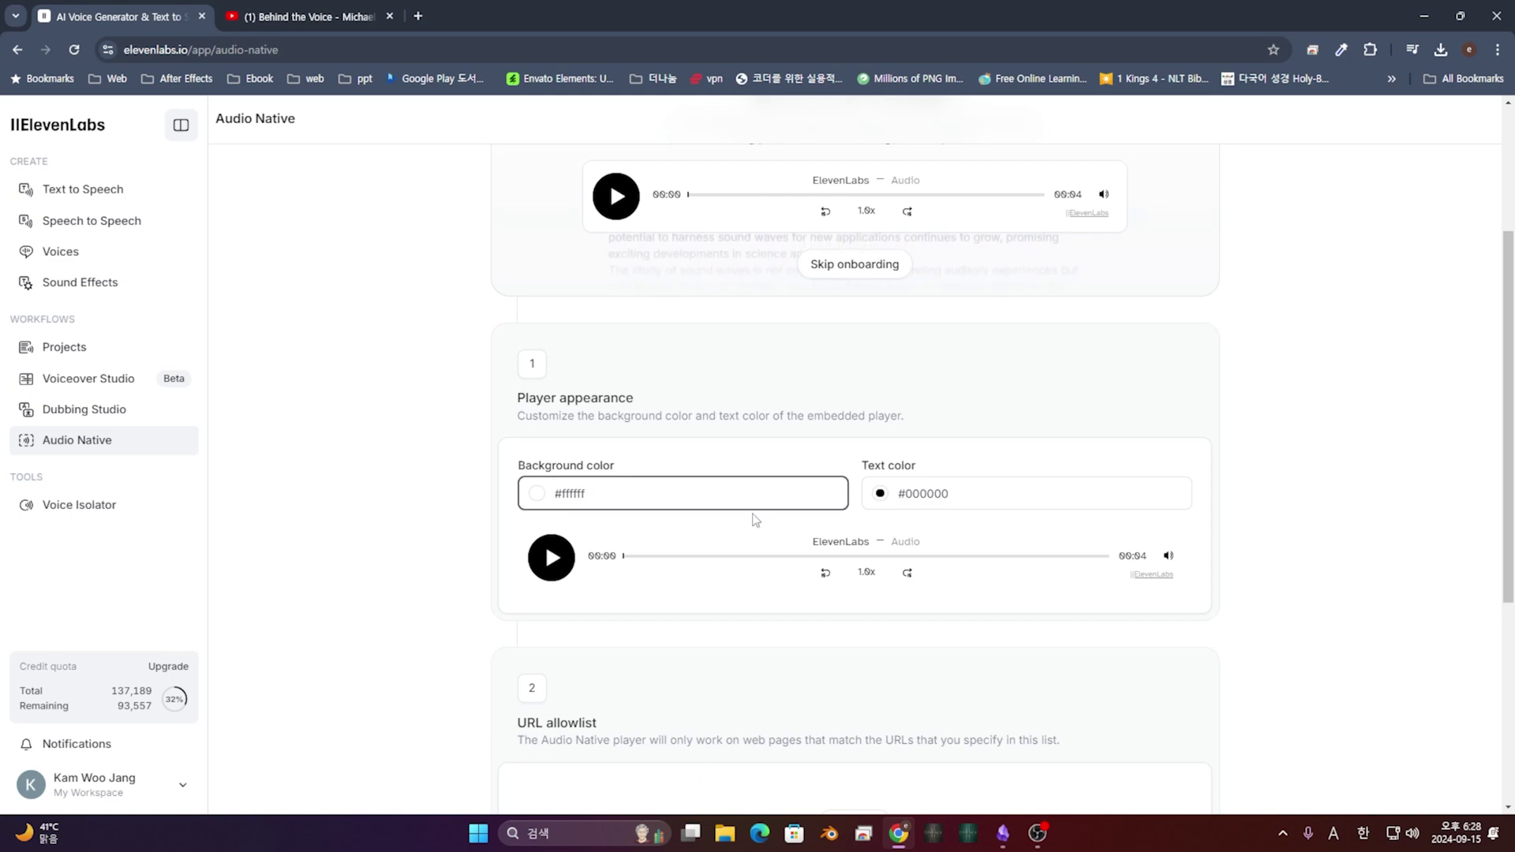
pyautogui.click(967, 502)
pyautogui.click(339, 559)
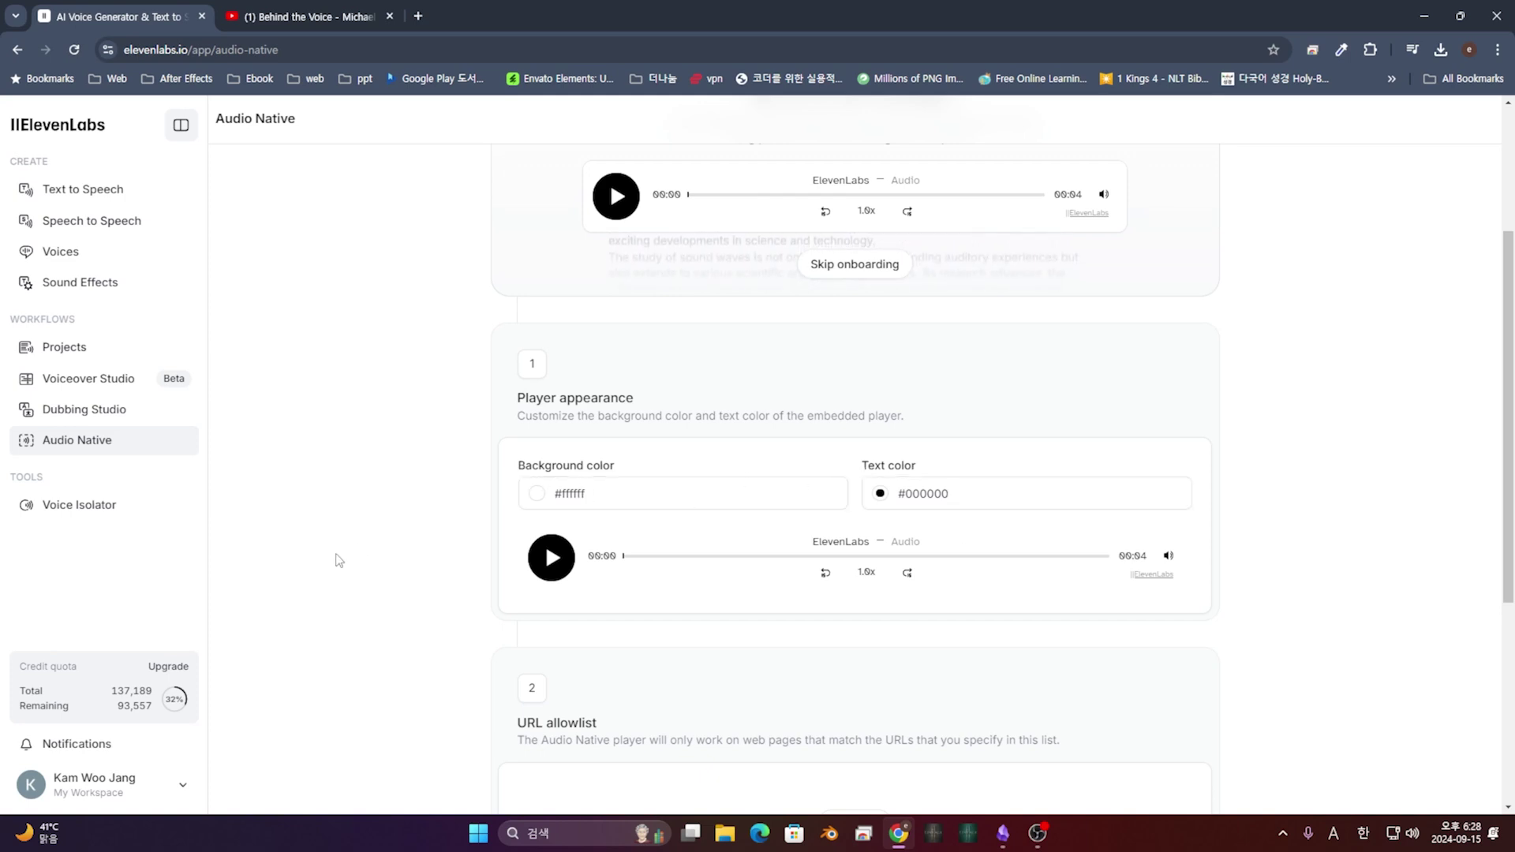
pyautogui.scroll(-1, 520, 583)
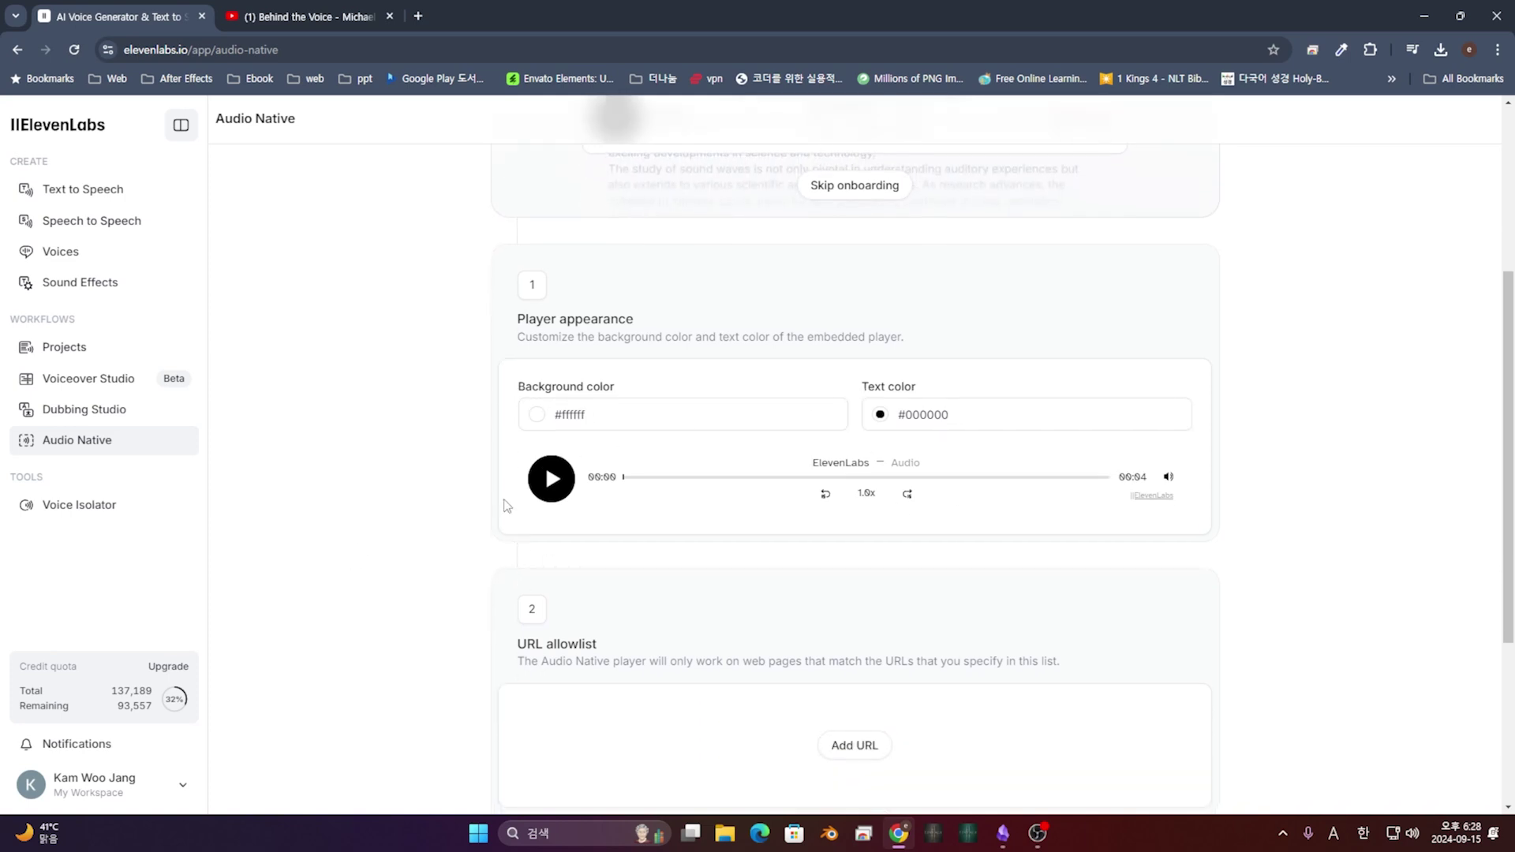
pyautogui.click(538, 418)
pyautogui.click(556, 484)
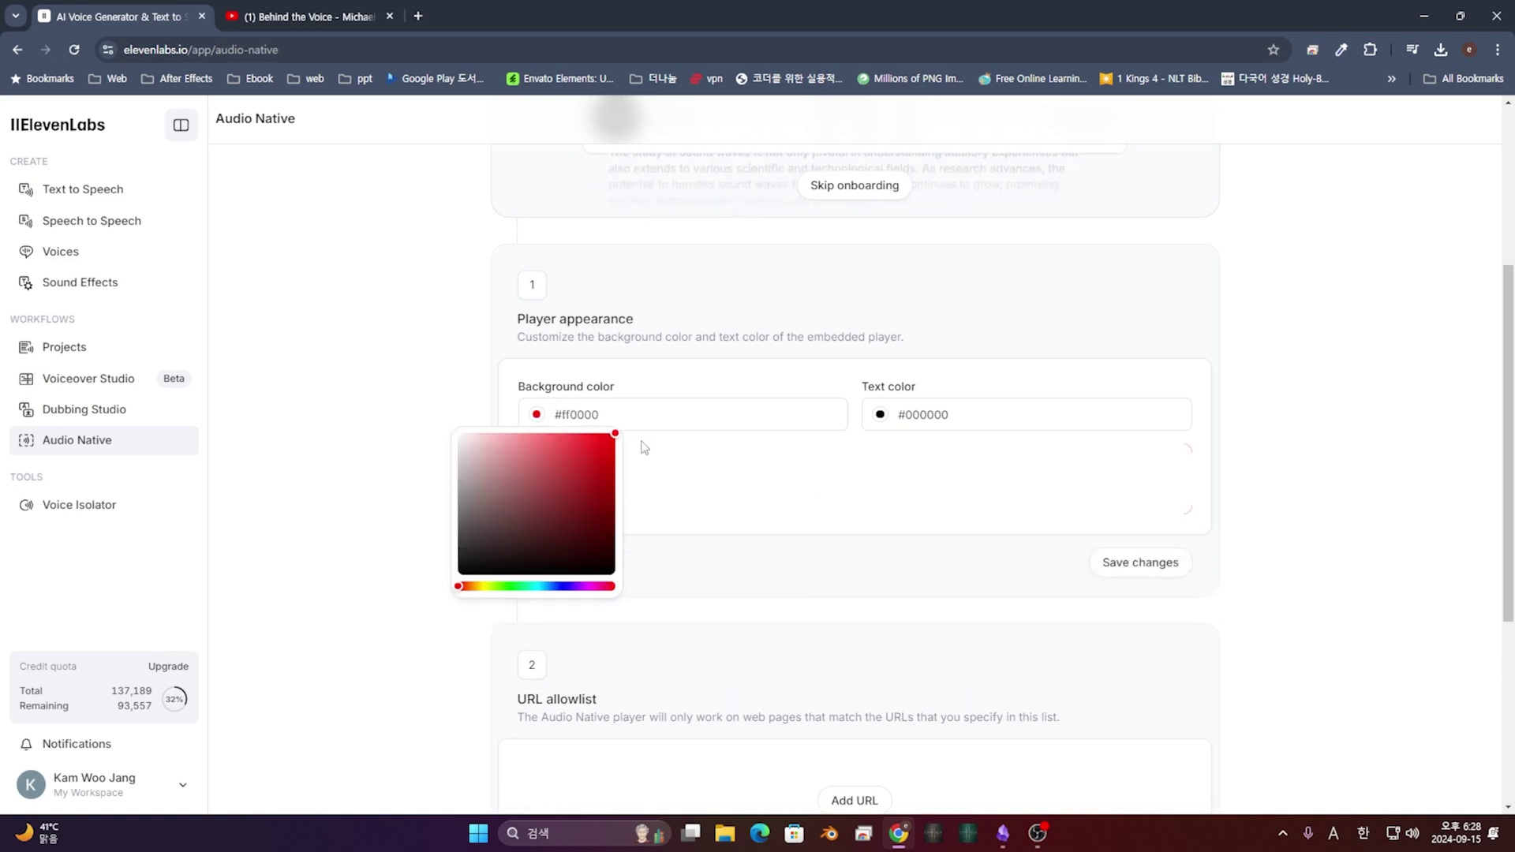
pyautogui.moveTo(580, 476); pyautogui.dragTo(495, 431)
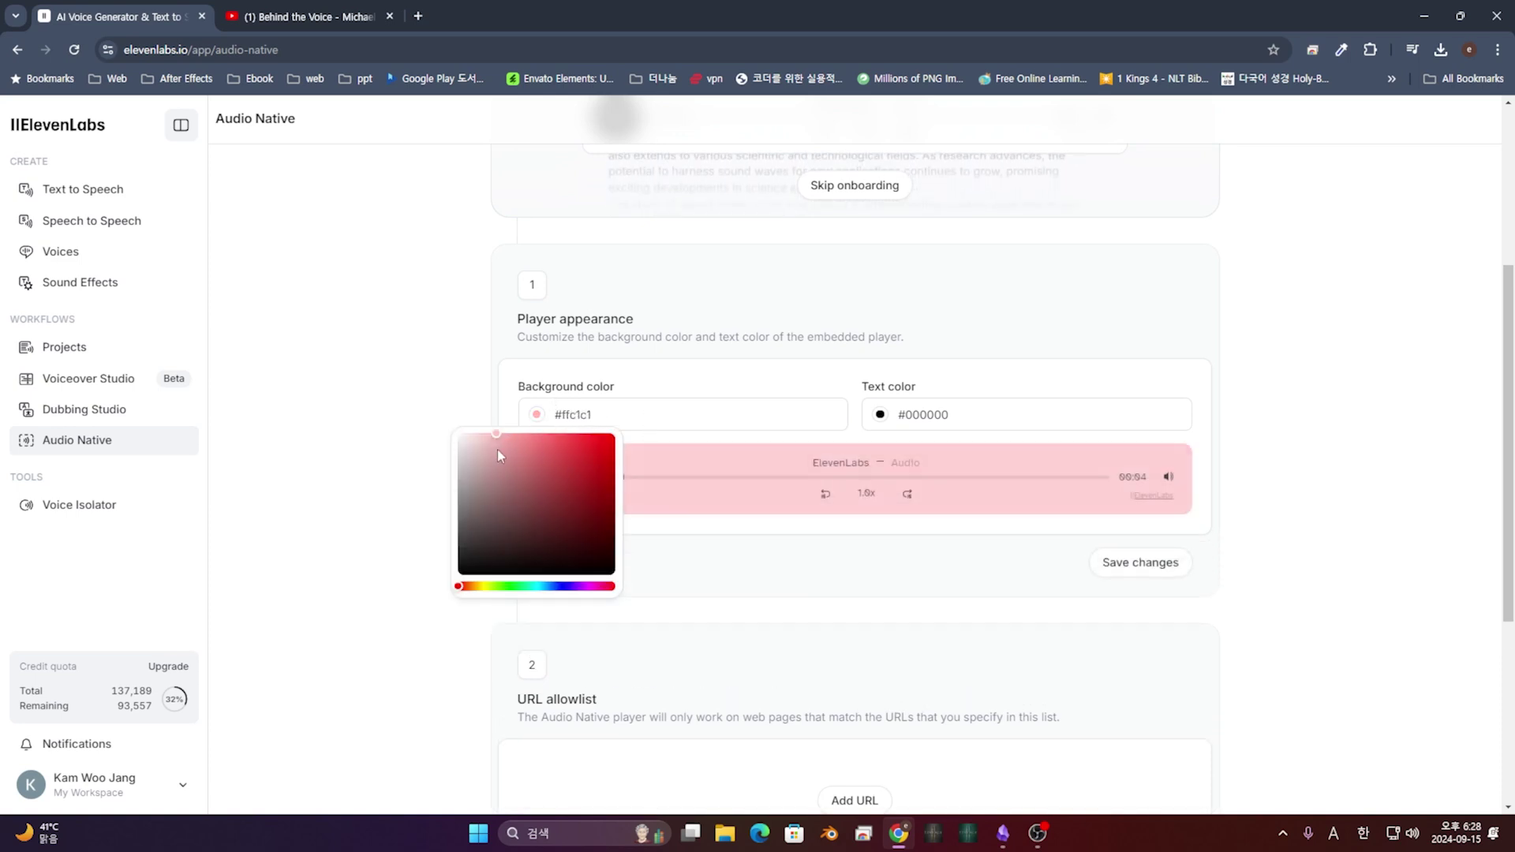
pyautogui.click(587, 587)
pyautogui.moveTo(494, 431); pyautogui.dragTo(483, 434)
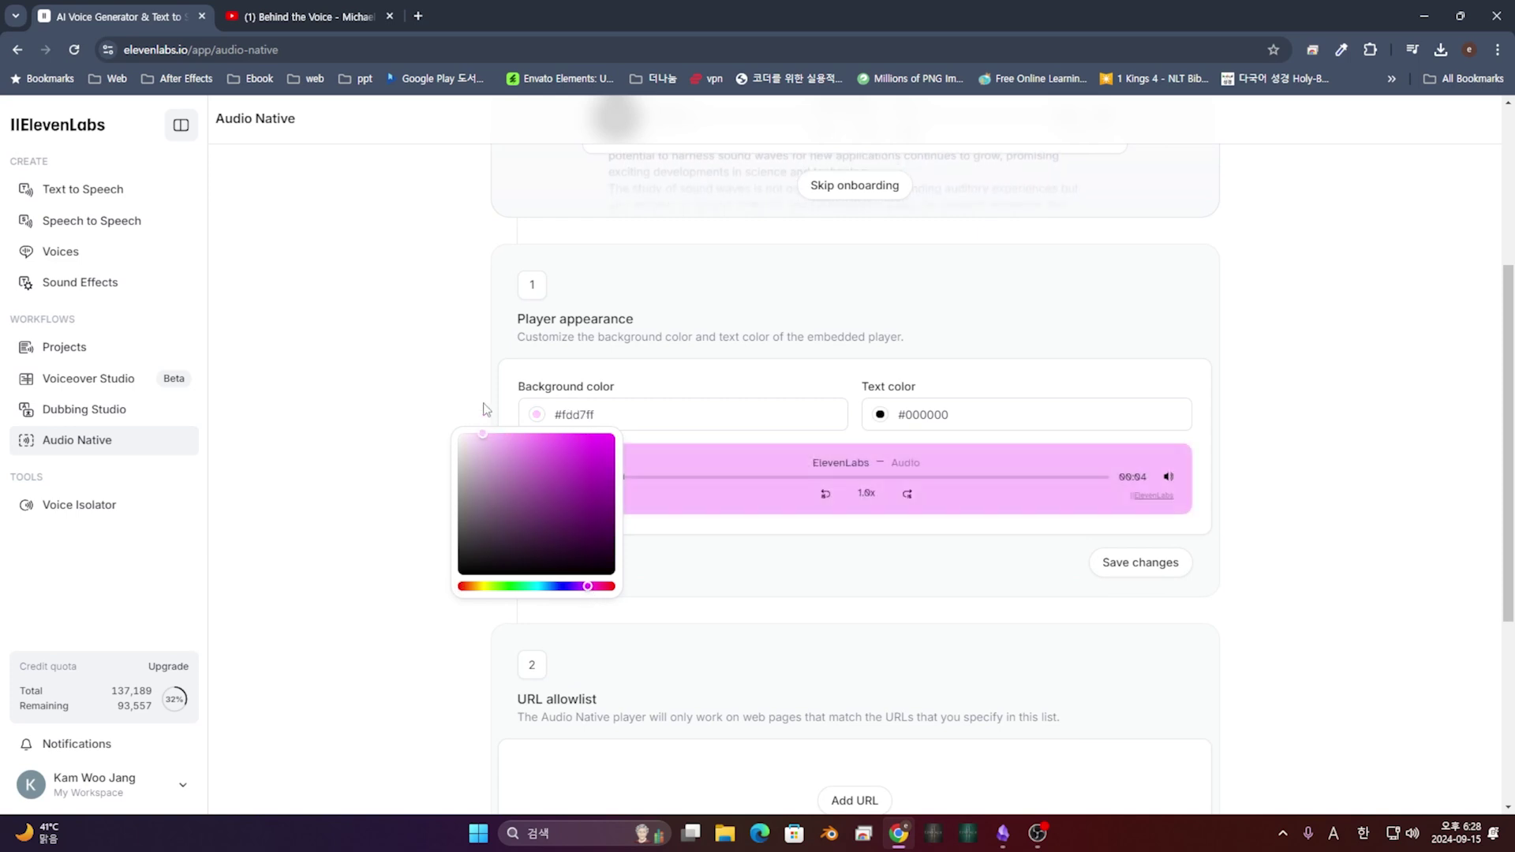
pyautogui.click(1240, 416)
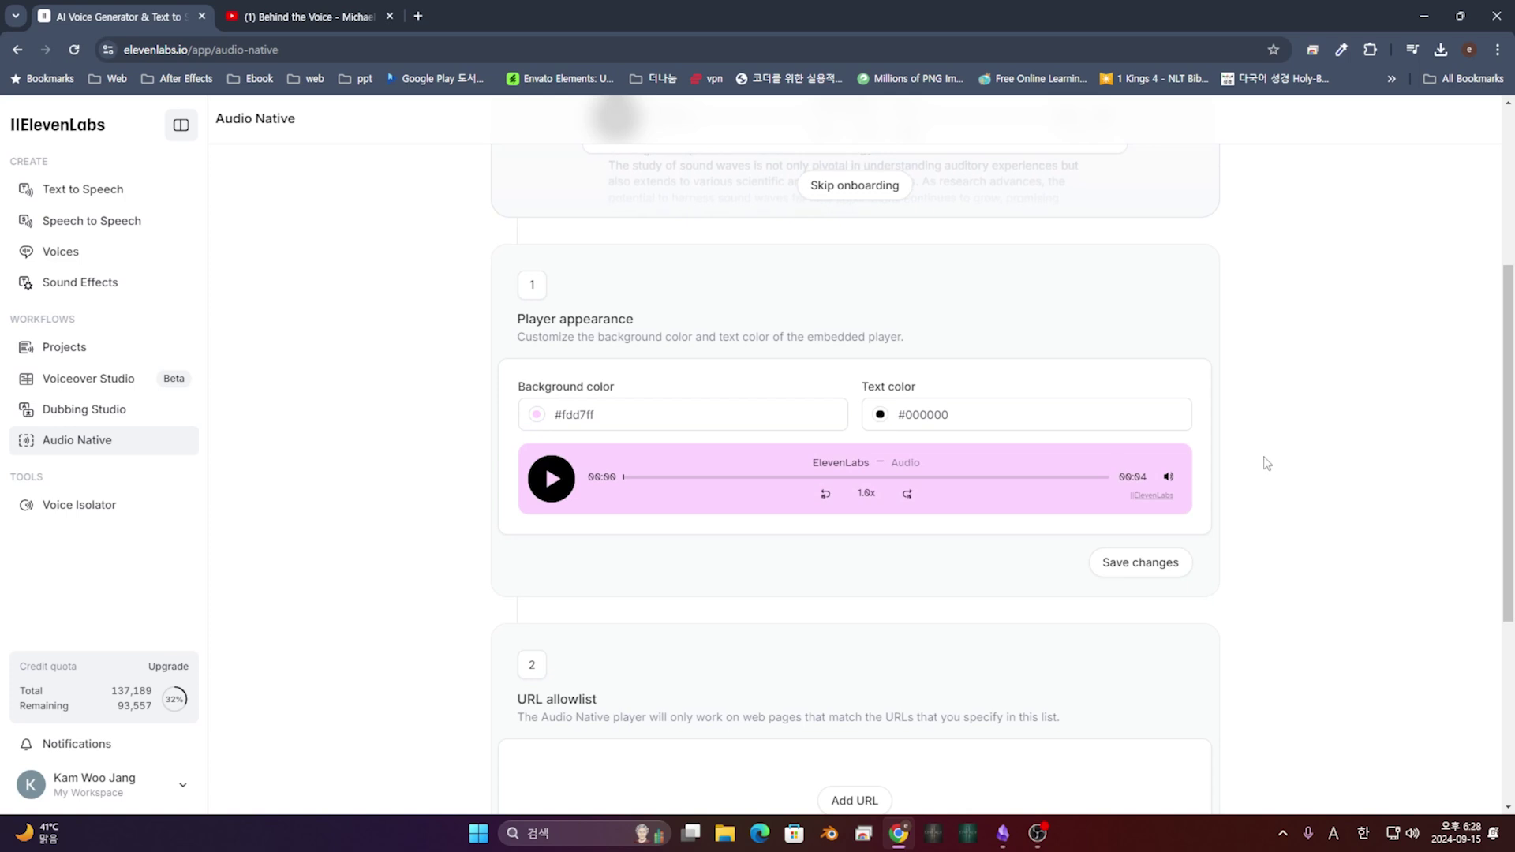
pyautogui.scroll(-1, 1265, 463)
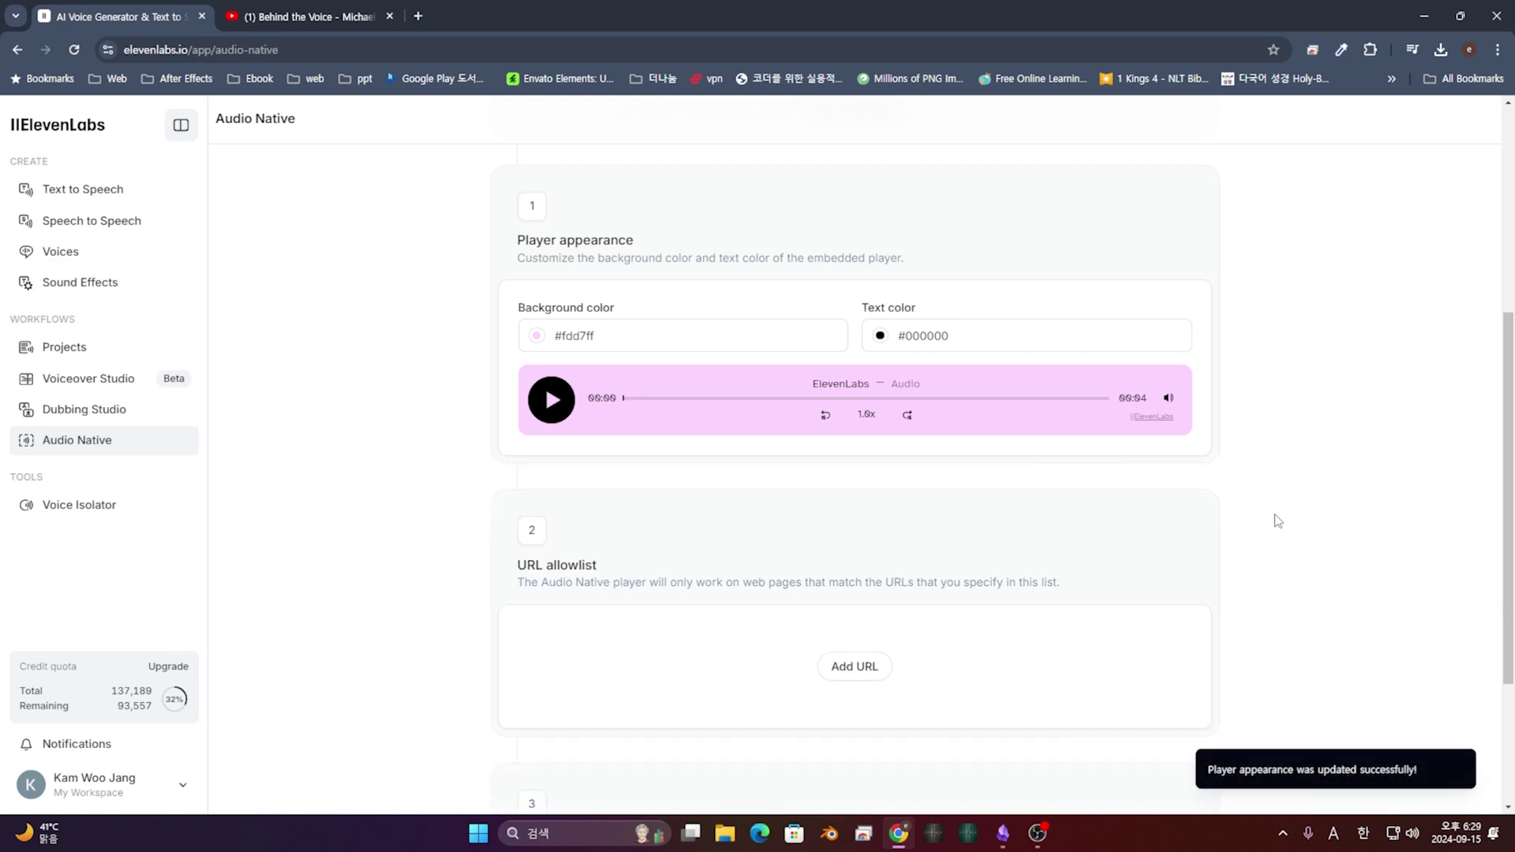
pyautogui.scroll(-2, 1266, 517)
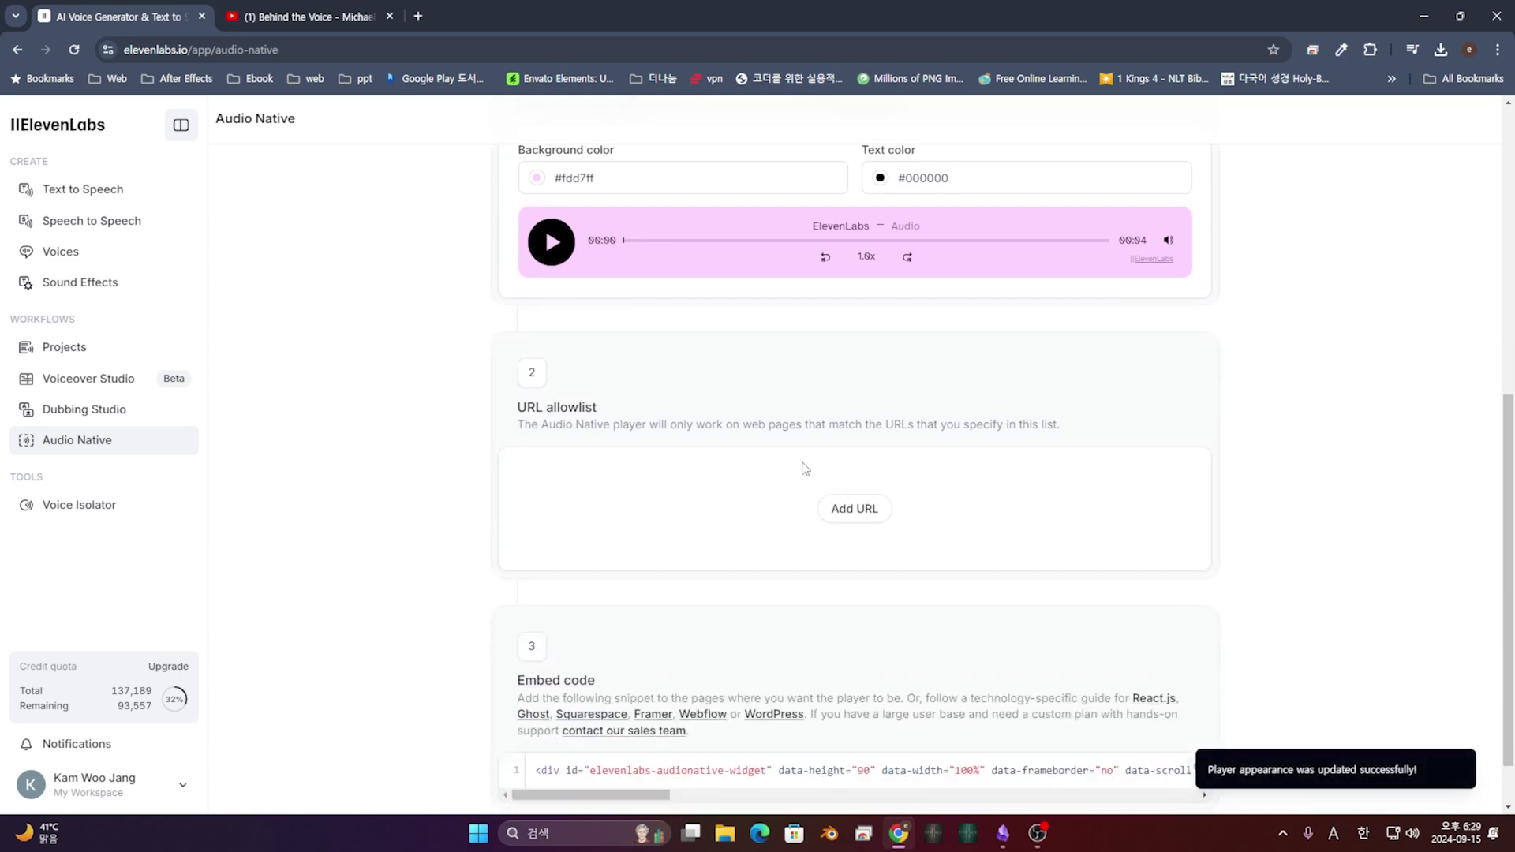
pyautogui.click(867, 512)
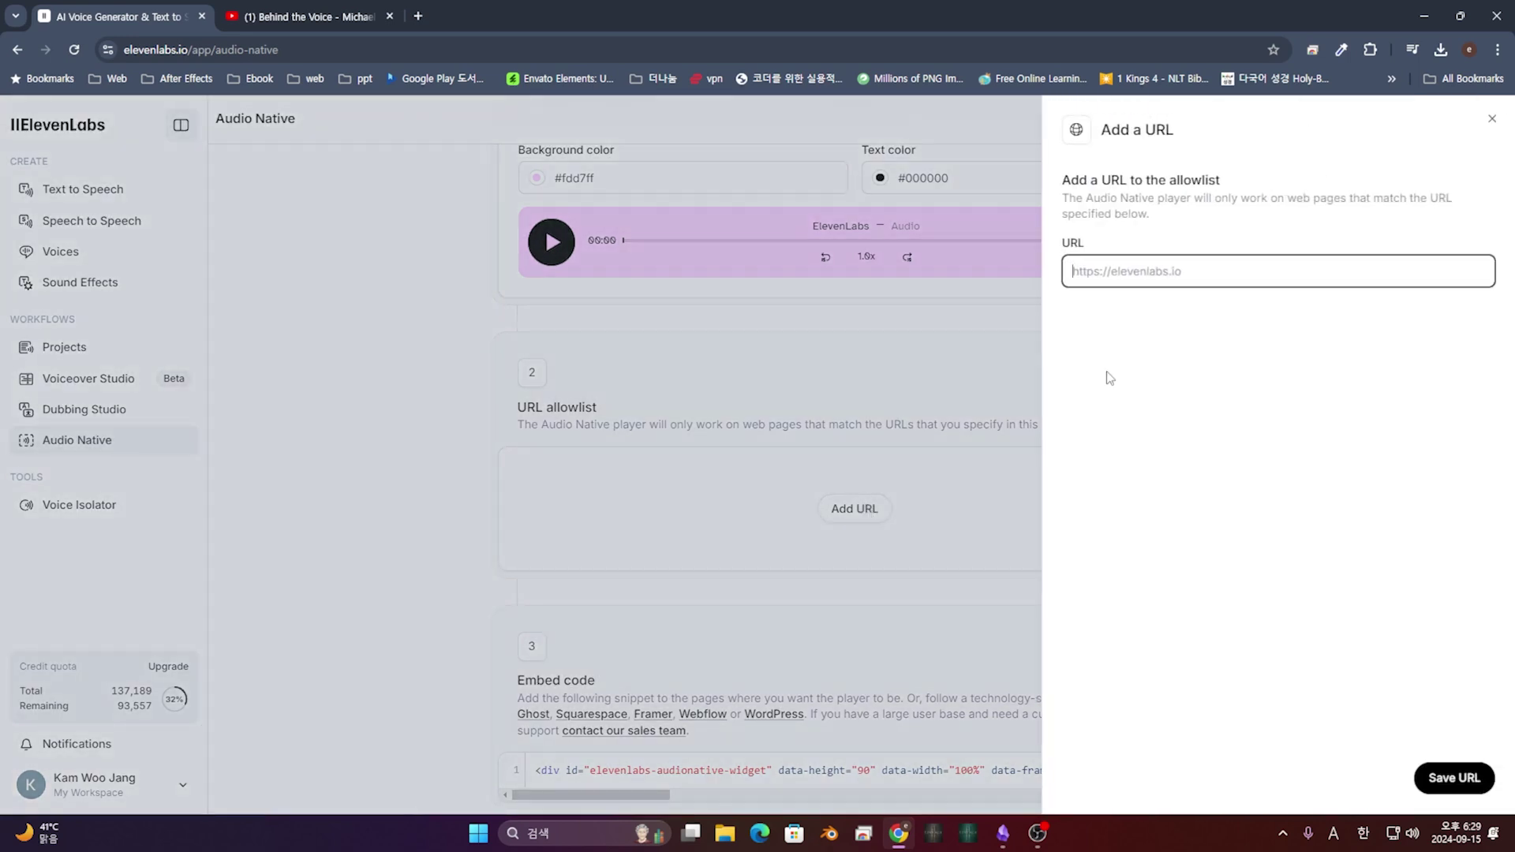
pyautogui.write('youtube')
pyautogui.press('Down')
pyautogui.press('Return')
pyautogui.click(1455, 777)
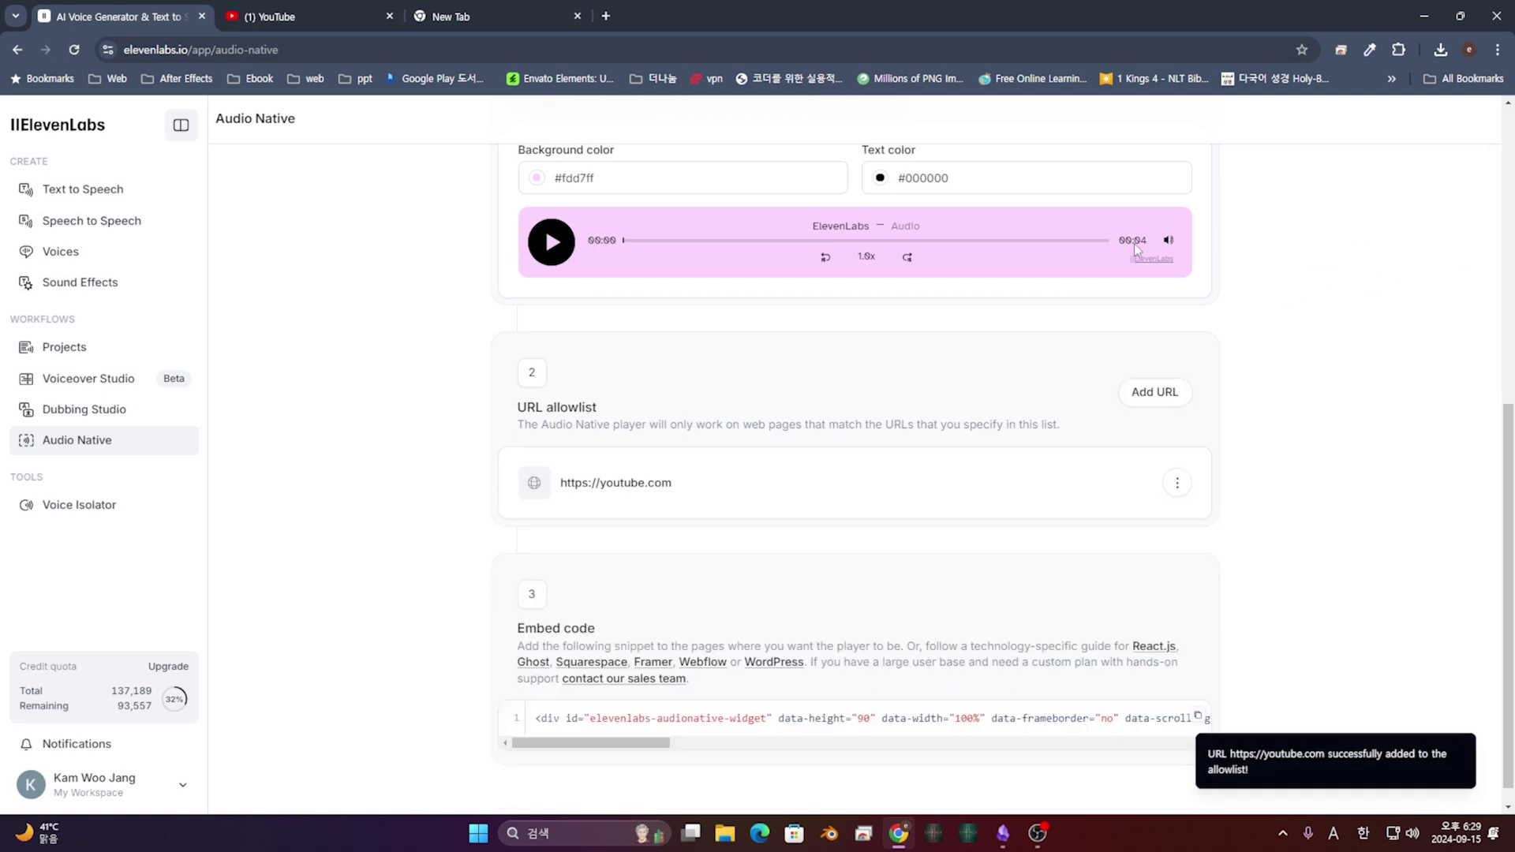
pyautogui.click(1175, 391)
pyautogui.write('https://youtube.com')
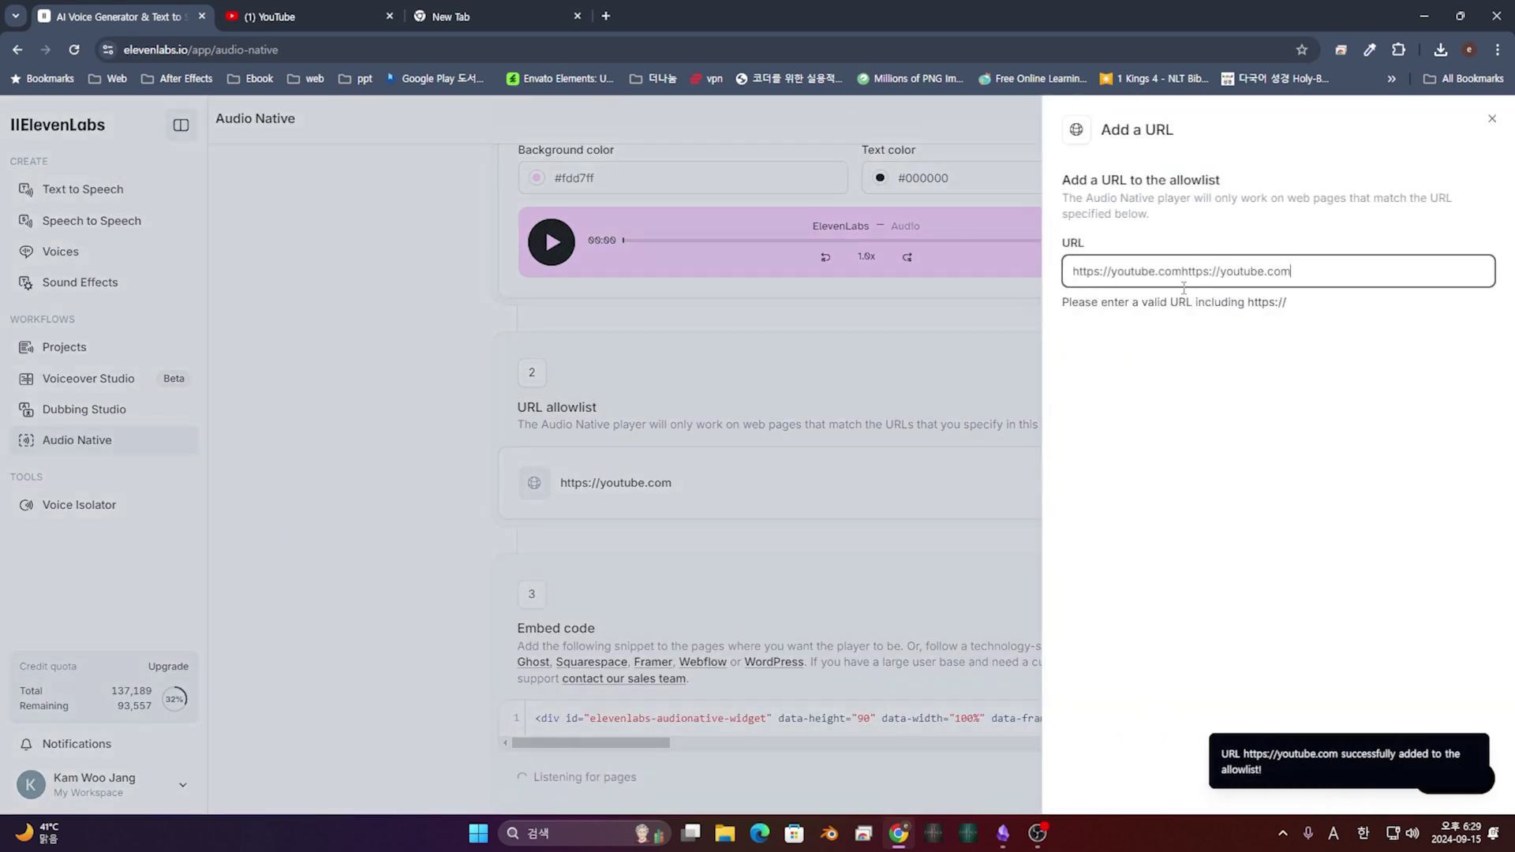
pyautogui.hotkey('ctrl', 'z')
pyautogui.doubleClick(1133, 271)
pyautogui.write('chatgpt')
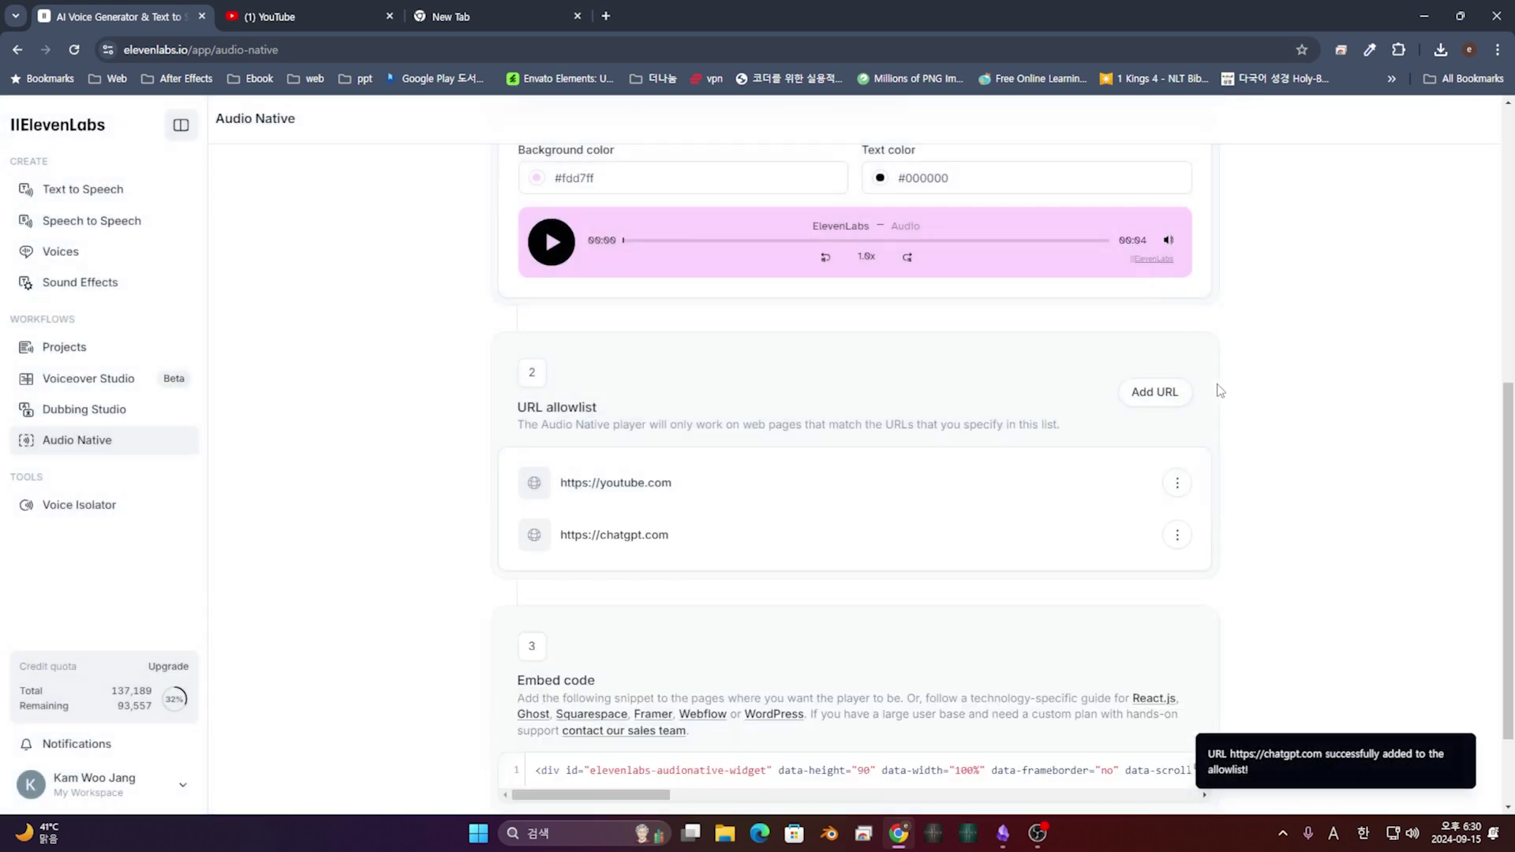
pyautogui.click(1160, 395)
pyautogui.press('BackSpace')
pyautogui.press('BackSpace')
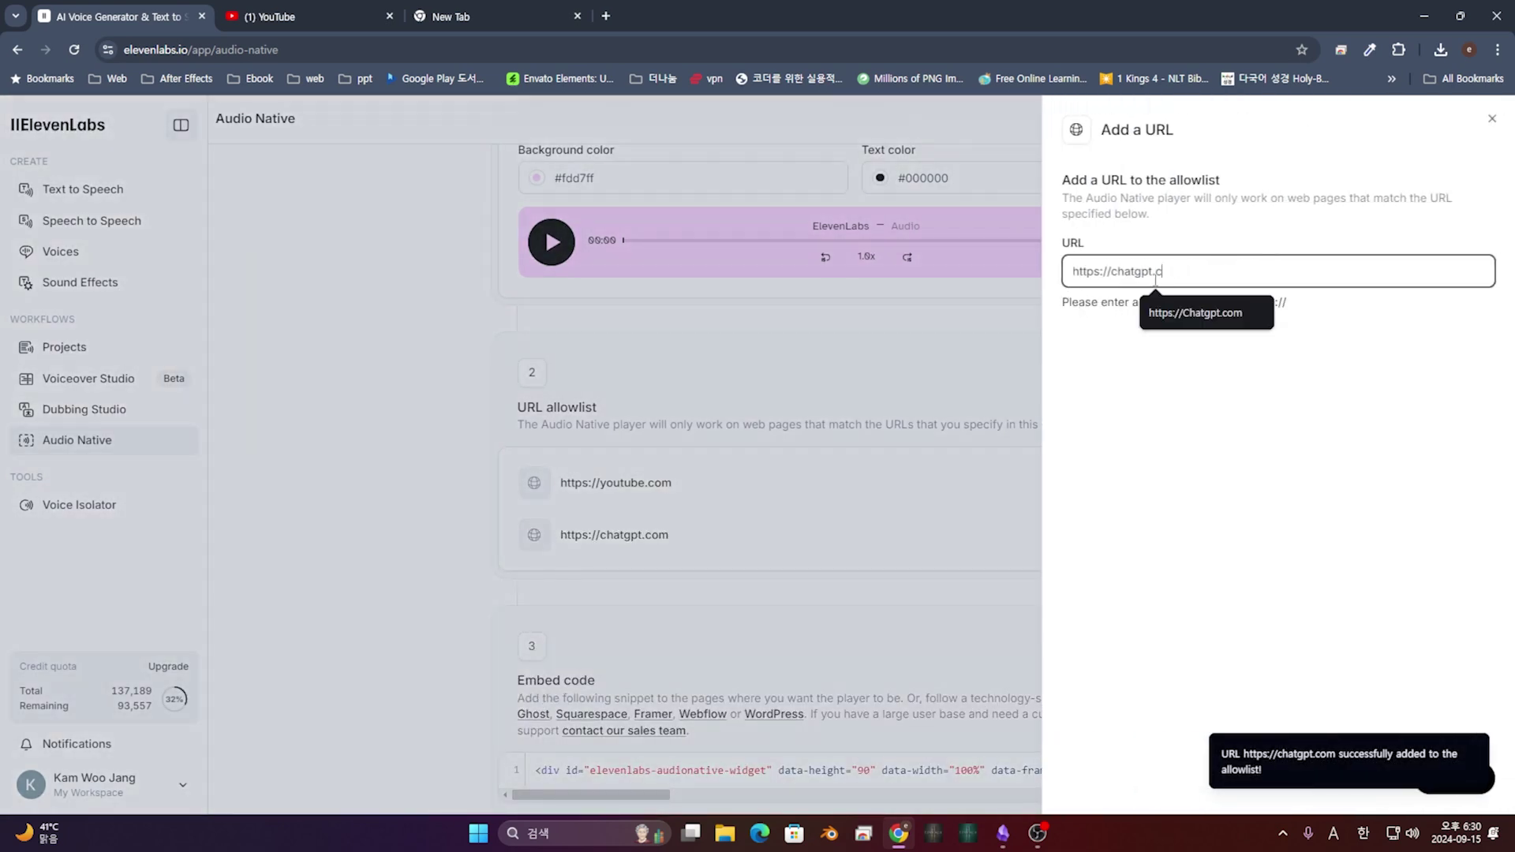
pyautogui.press('BackSpace')
pyautogui.press('BackSpace')
pyautogui.press('BackSpace')
pyautogui.press('BackSpace')
pyautogui.press('BackSpace')
pyautogui.write('naver.com')
pyautogui.press('Return')
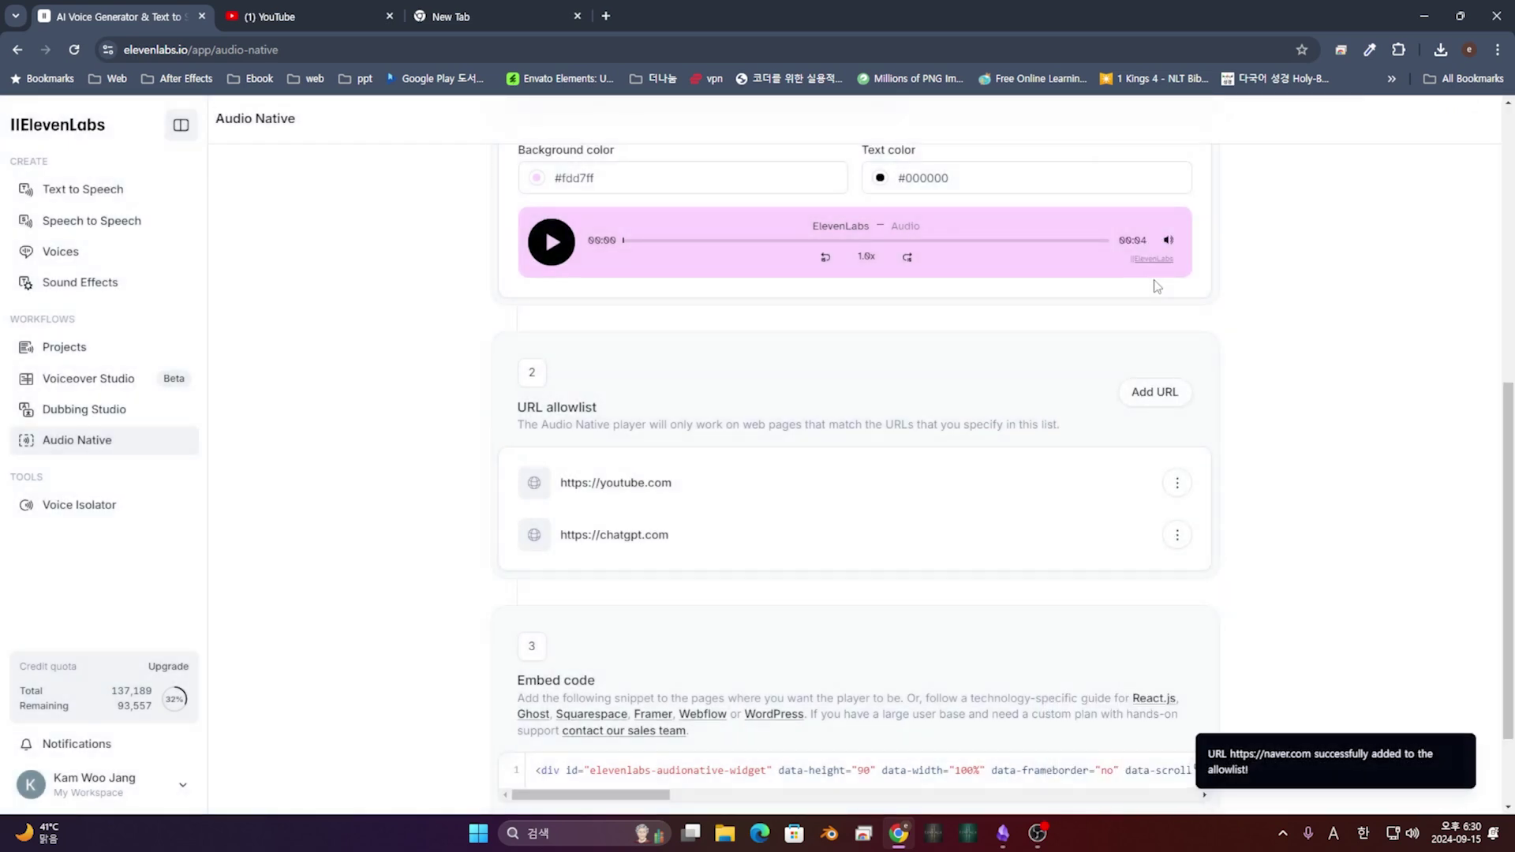
pyautogui.scroll(-2, 1493, 566)
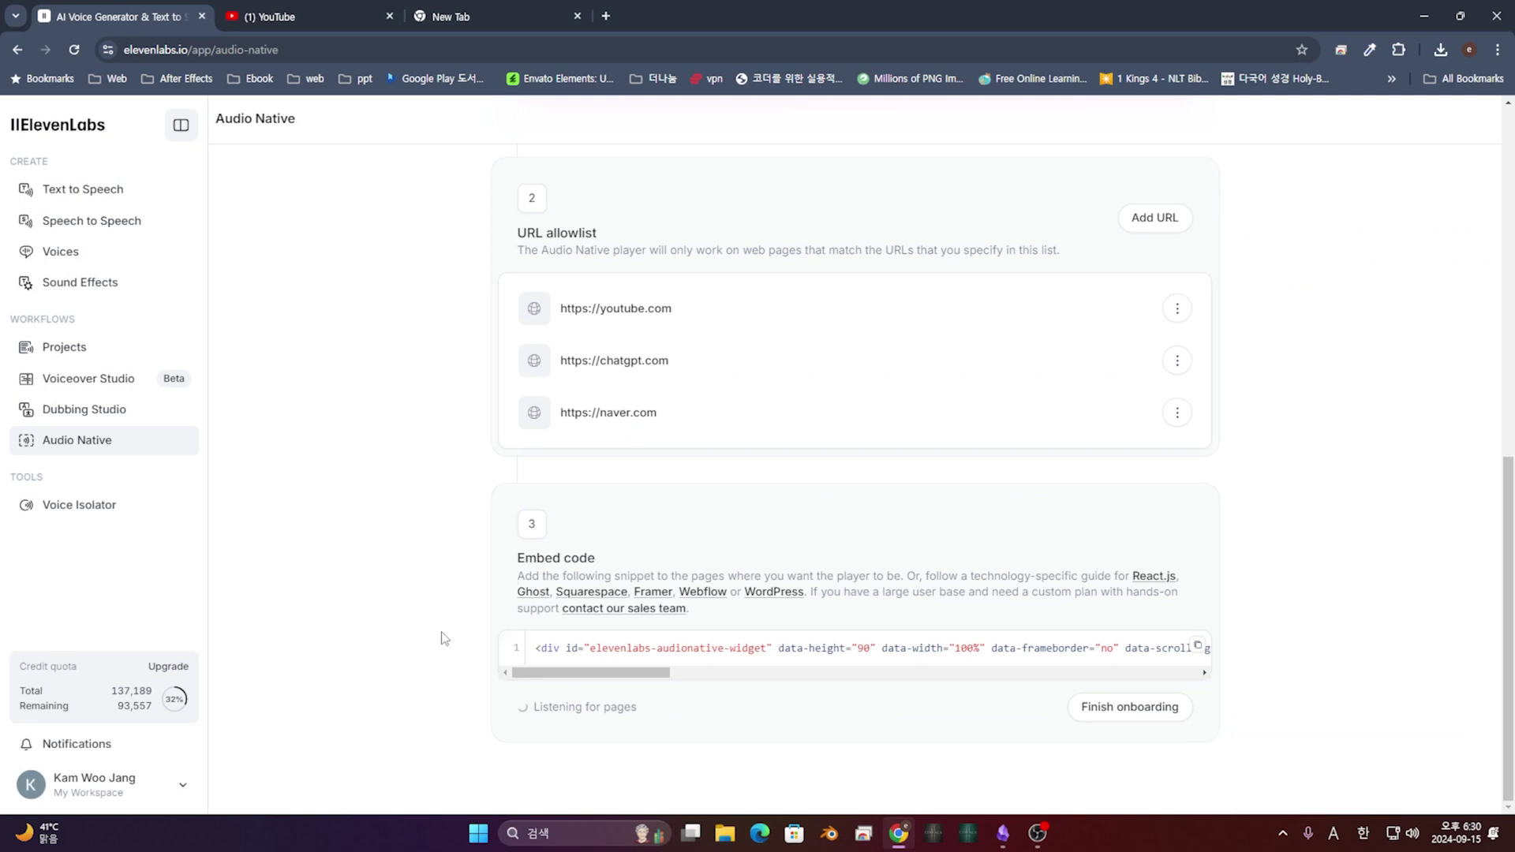
pyautogui.click(1131, 711)
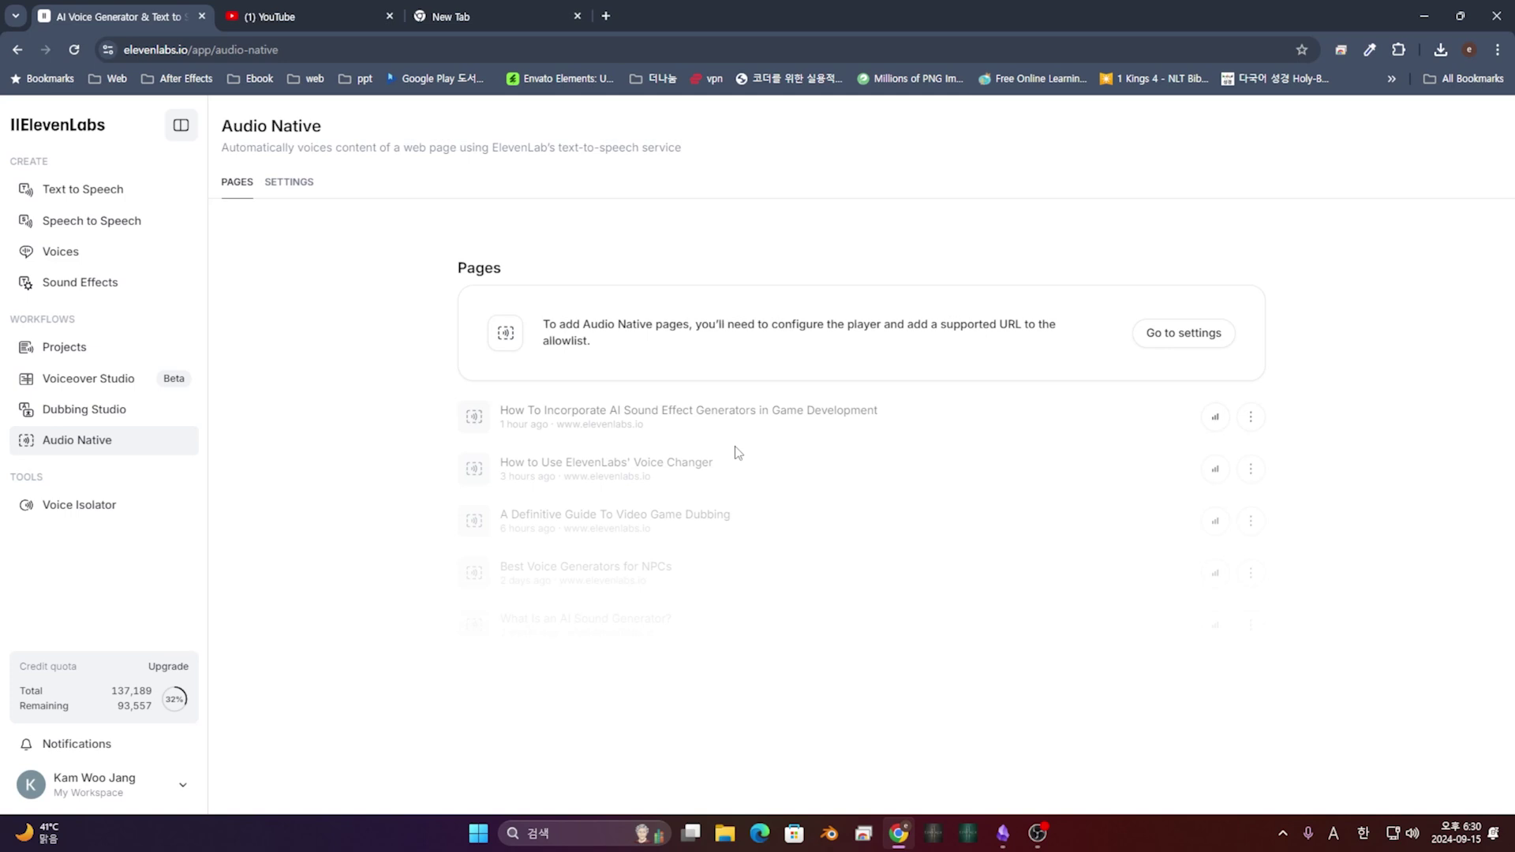
# Step: Open Voice Isolator and record an audio clip about 1:02 long
pyautogui.click(85, 409)
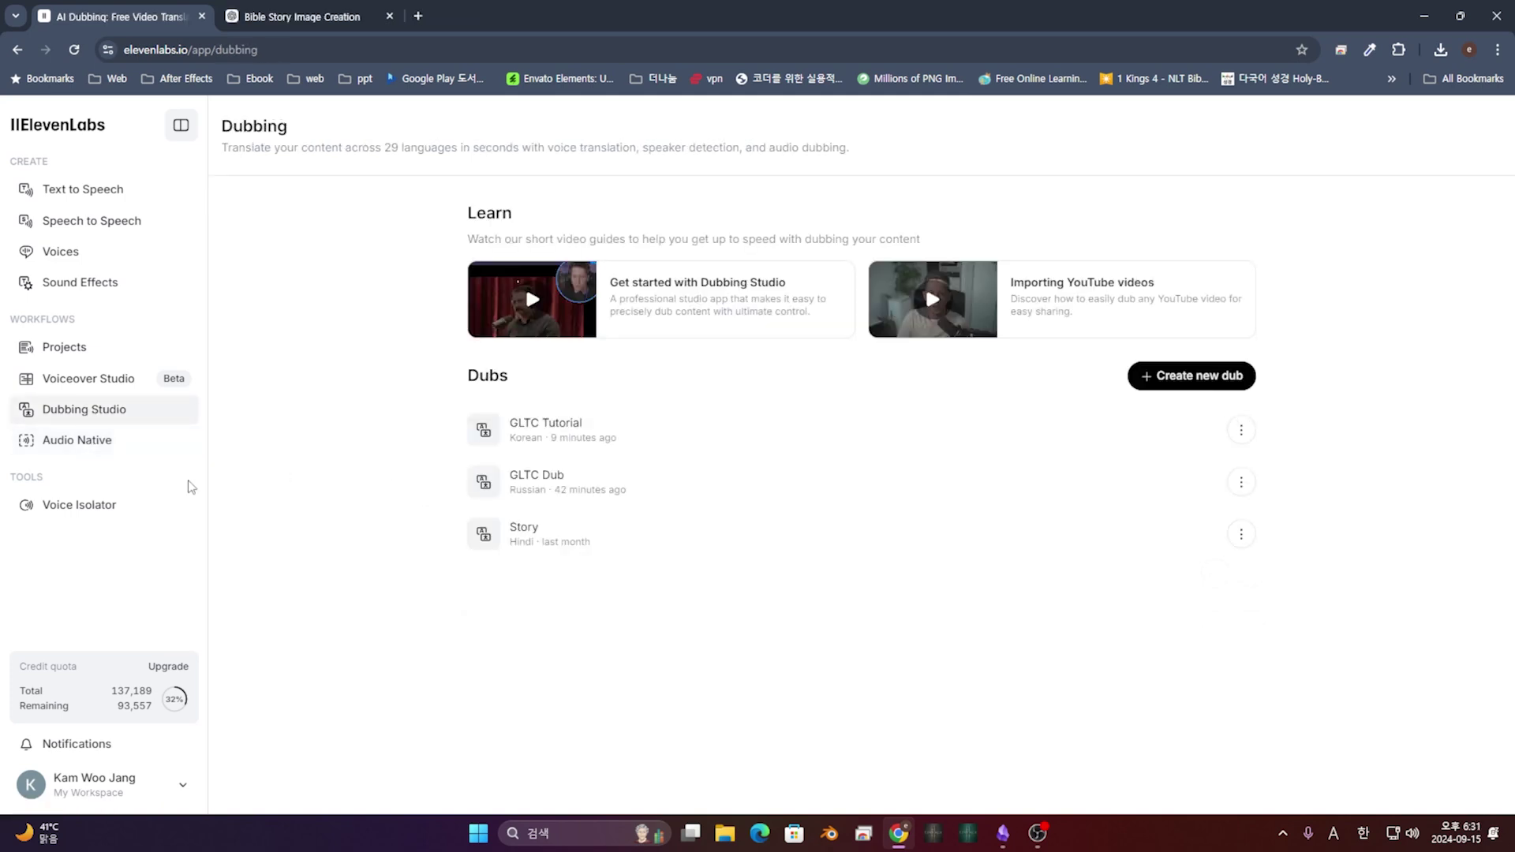
pyautogui.click(146, 509)
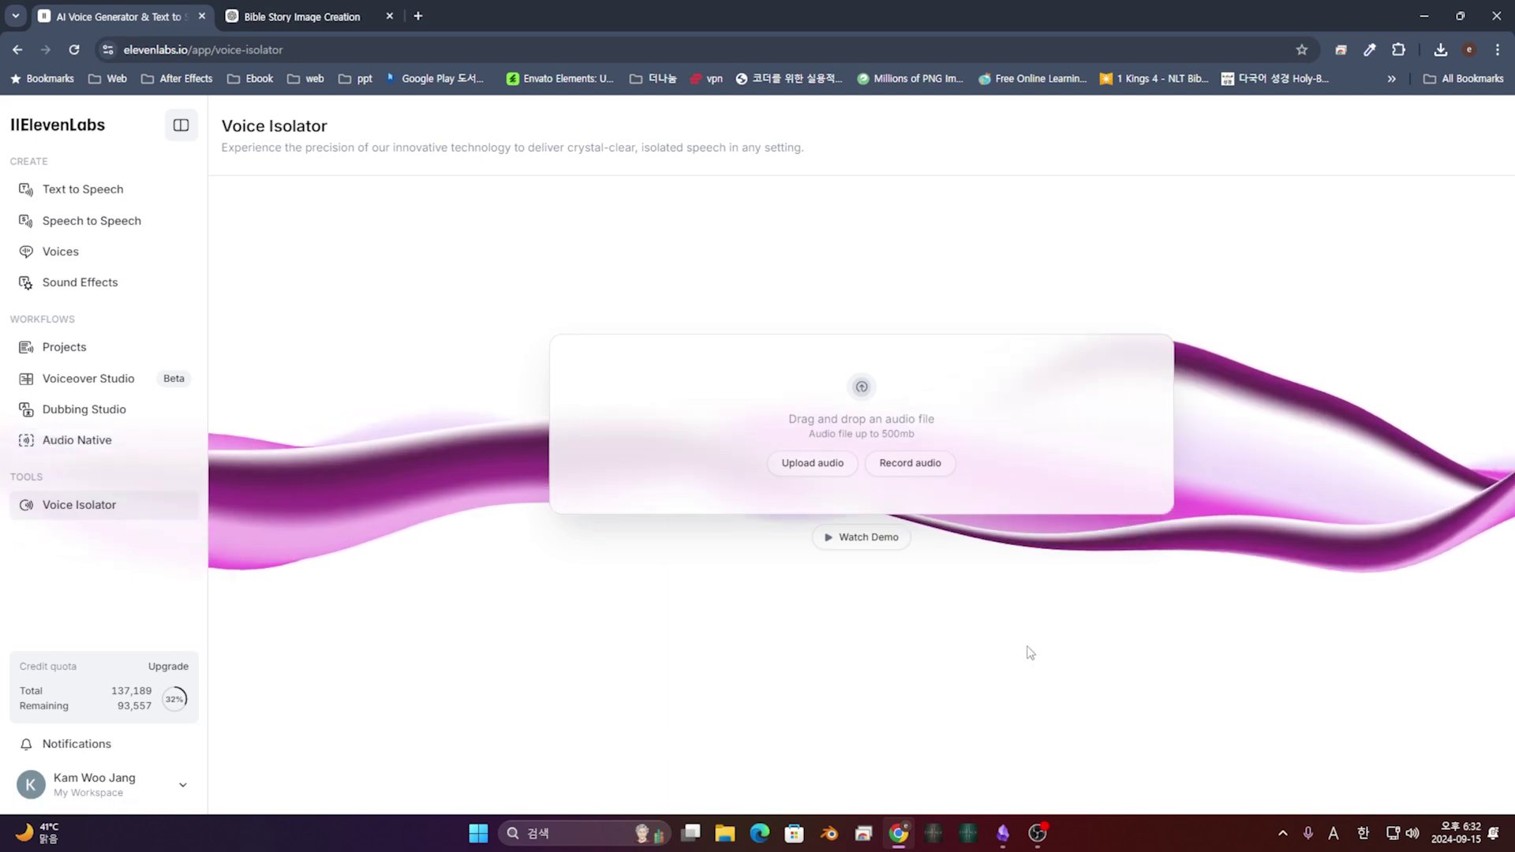
pyautogui.click(948, 481)
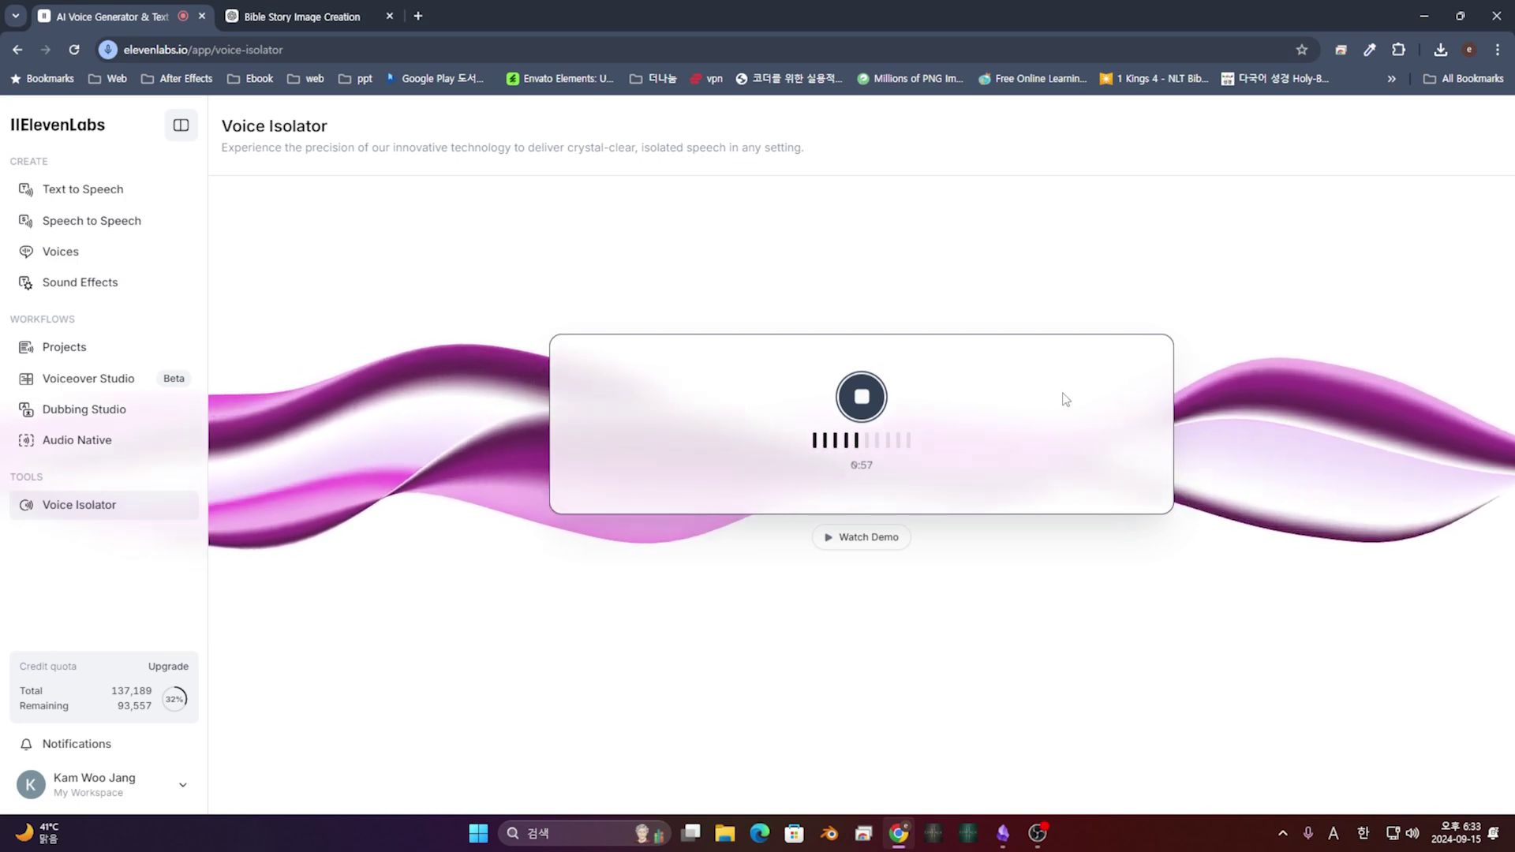
pyautogui.click(867, 390)
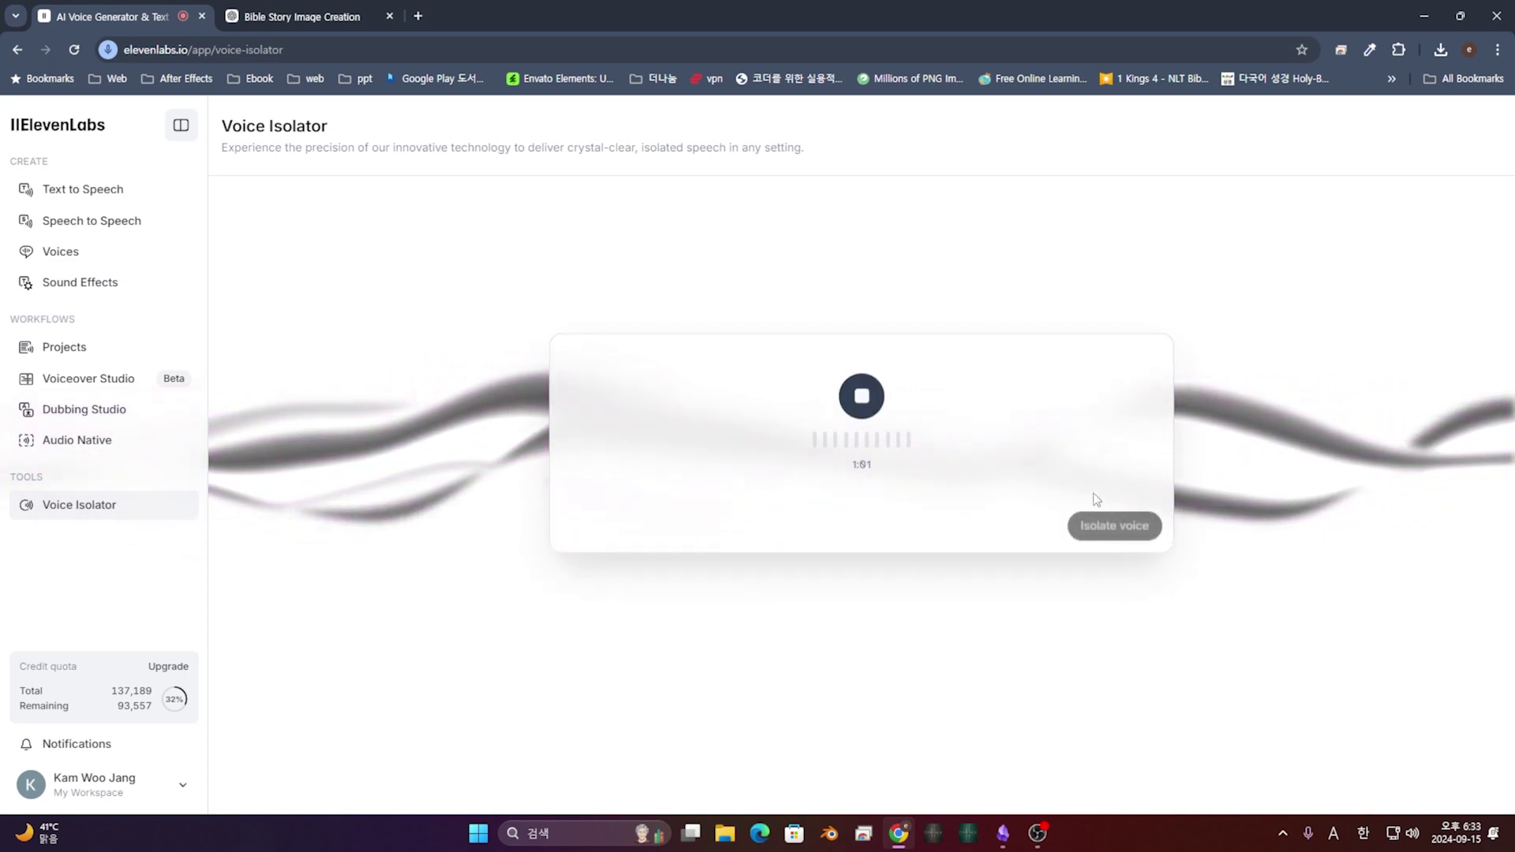
pyautogui.click(862, 396)
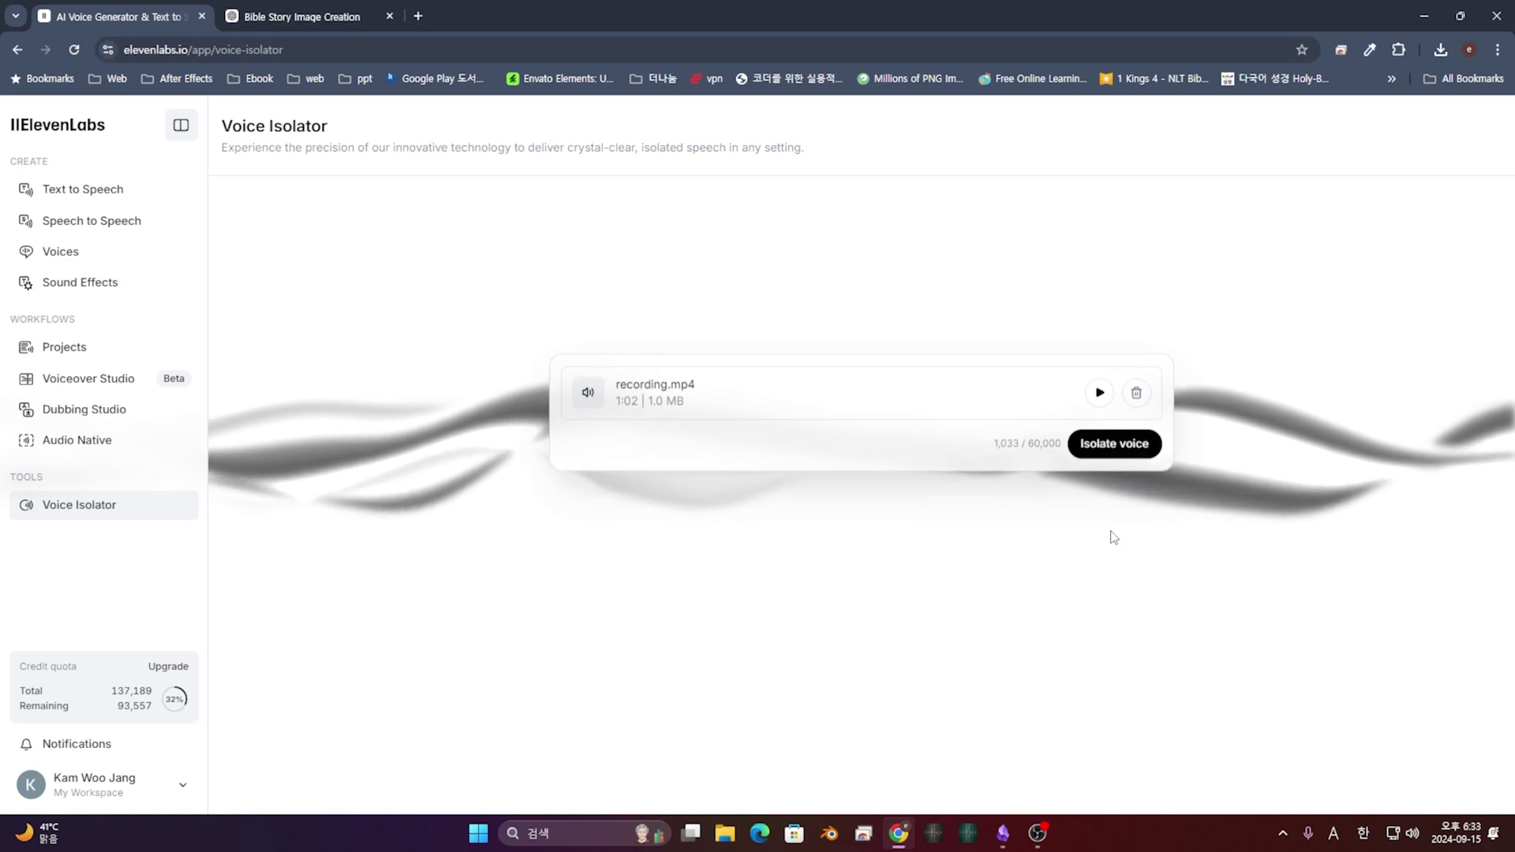
# Step: Isolate the voice in the recorded clip and pause the result's playback at about 0:27
pyautogui.click(1139, 446)
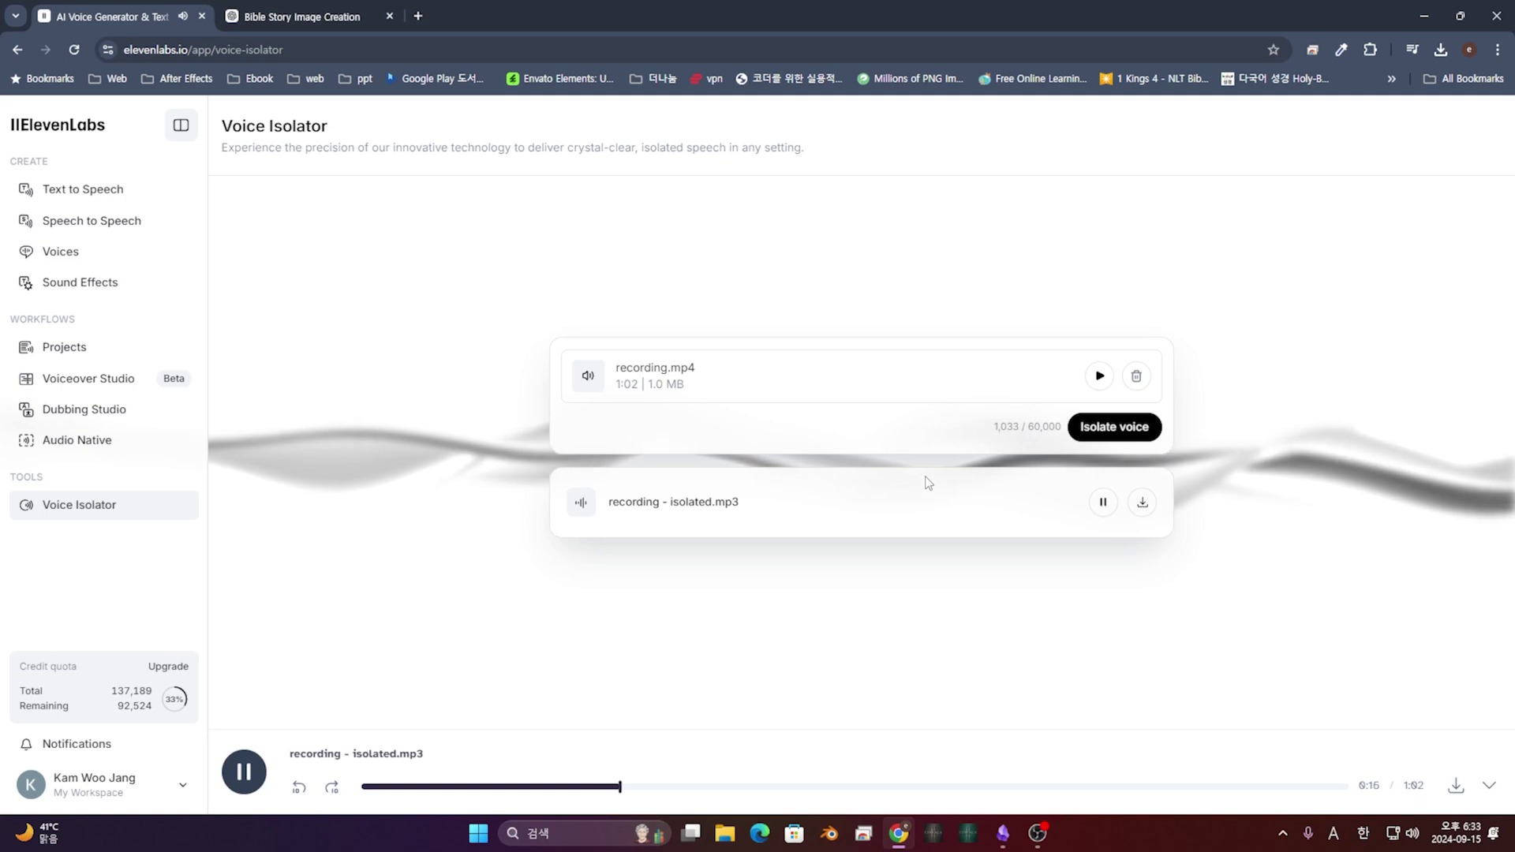
pyautogui.press('space')
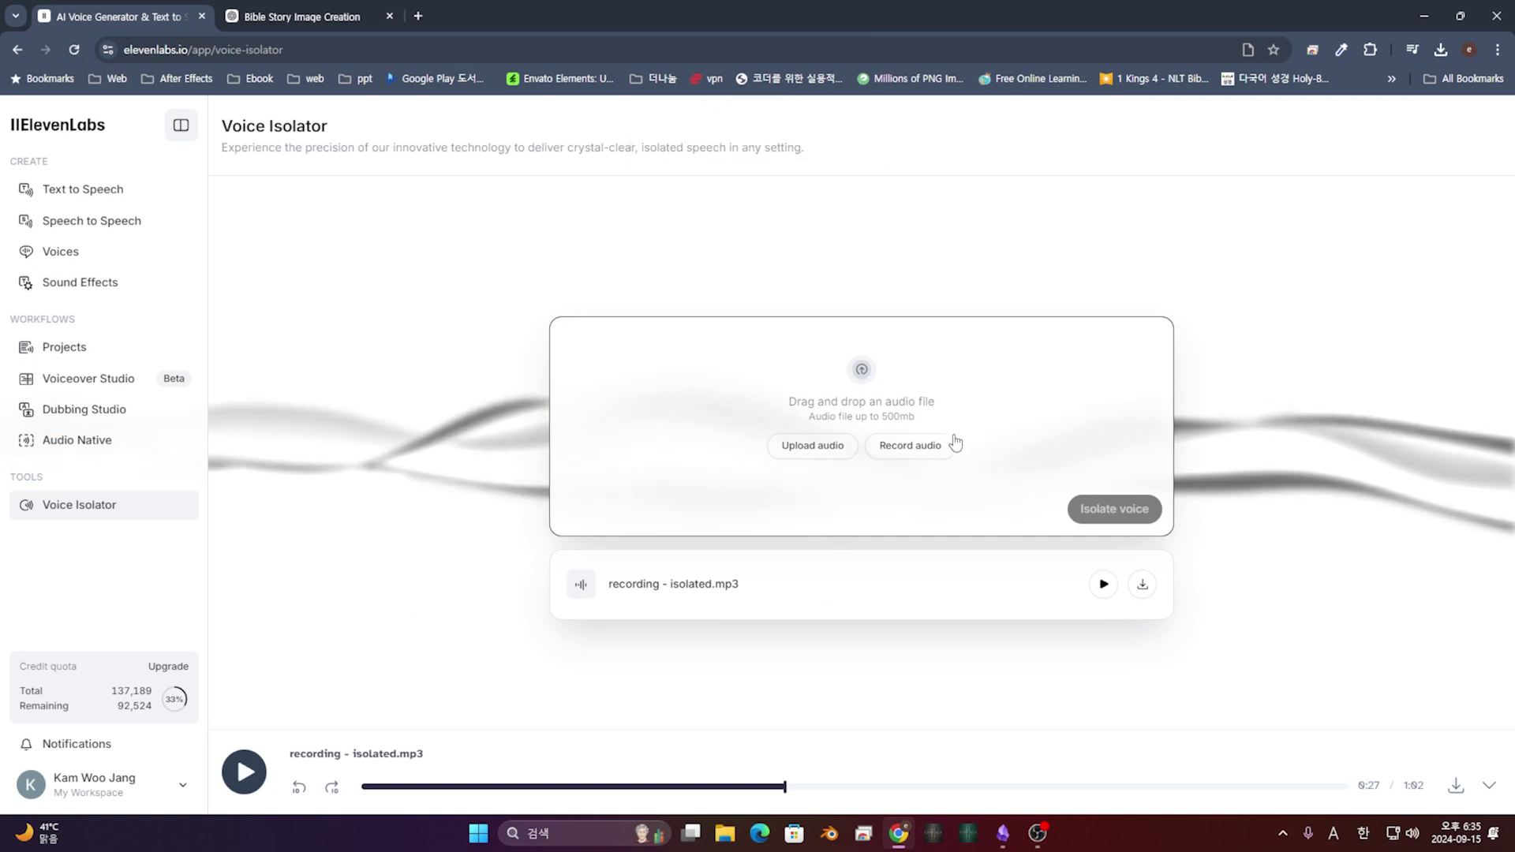
# Step: Record a new clip about 0:42 long and isolate its voice, pausing the result's playback at about 0:09
pyautogui.click(898, 446)
pyautogui.click(859, 385)
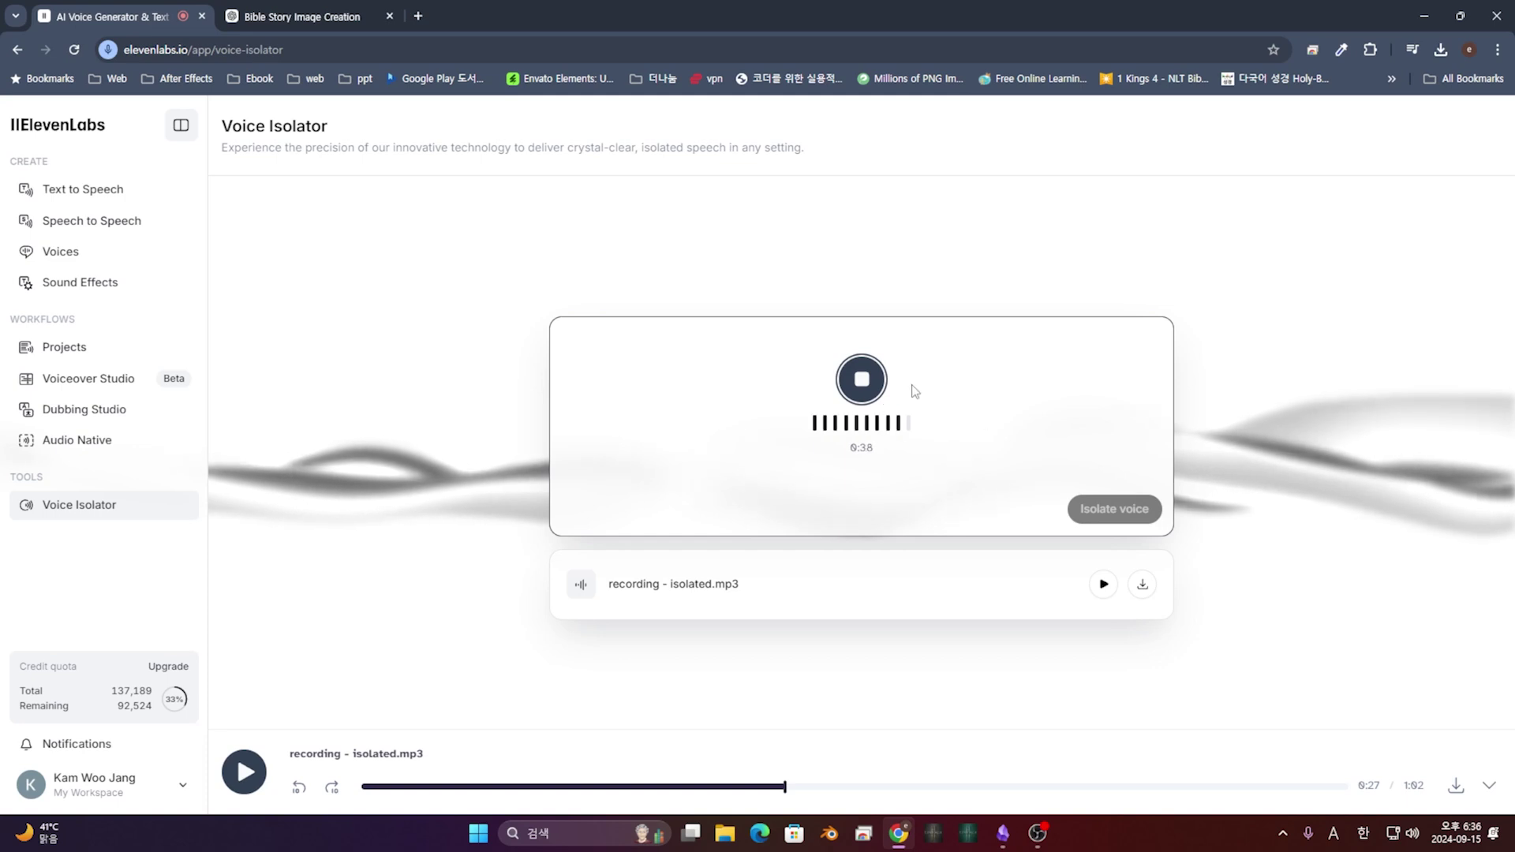
pyautogui.click(872, 393)
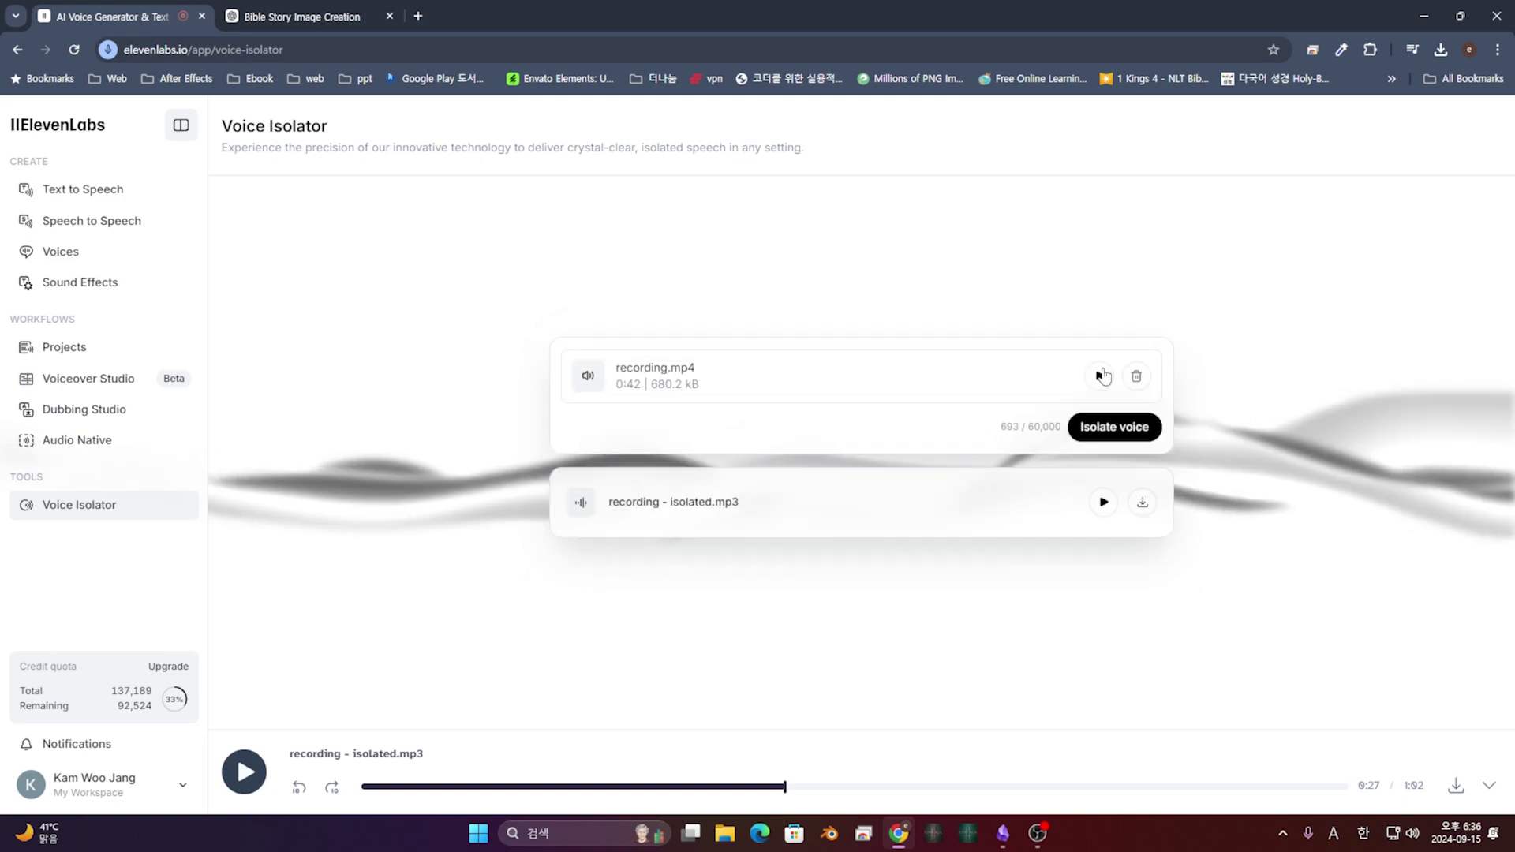
pyautogui.click(1113, 427)
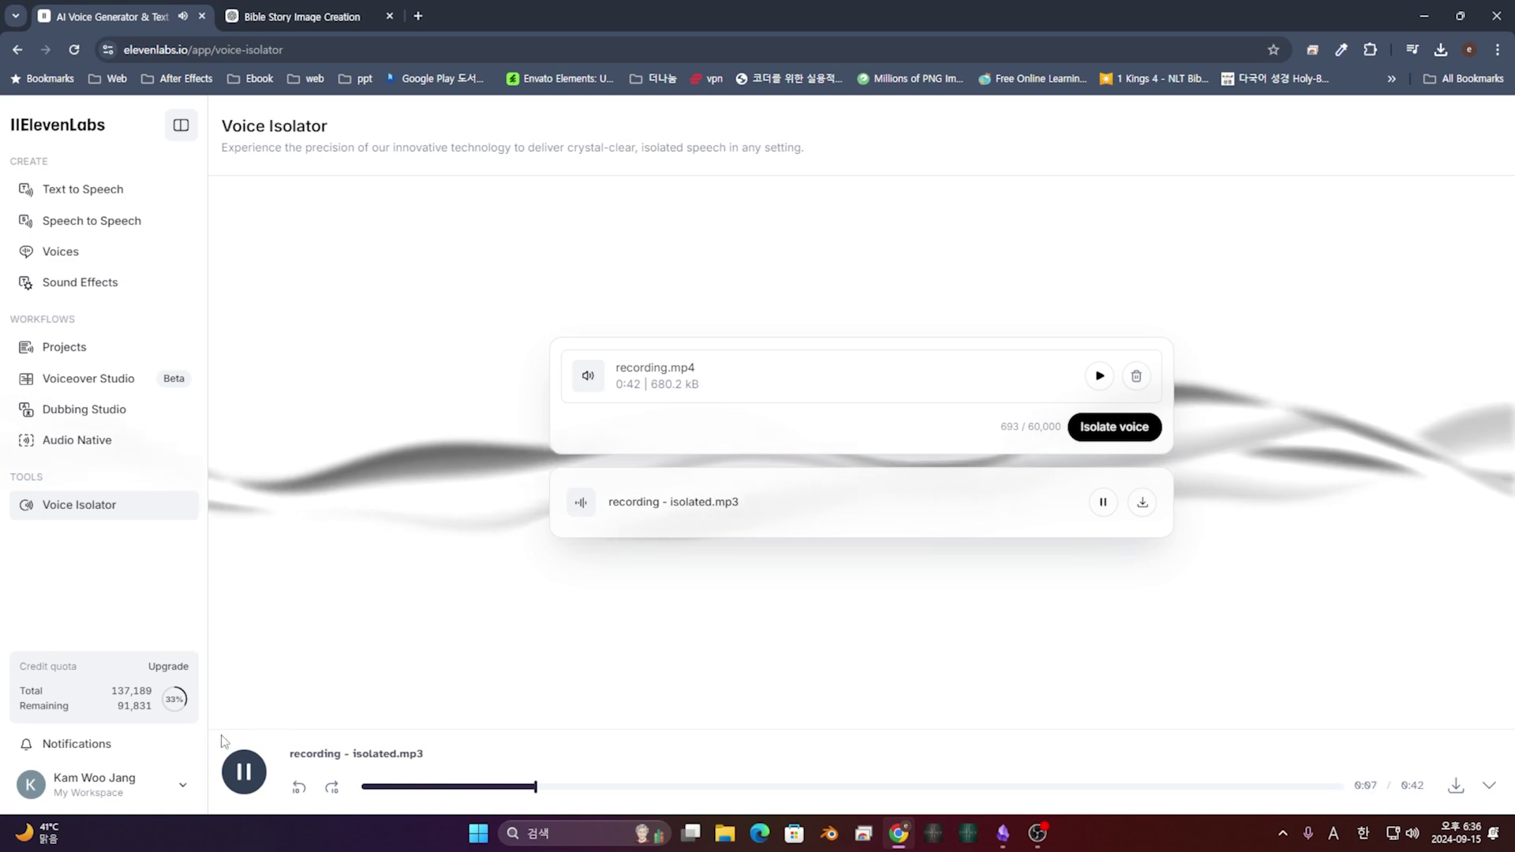
pyautogui.click(245, 775)
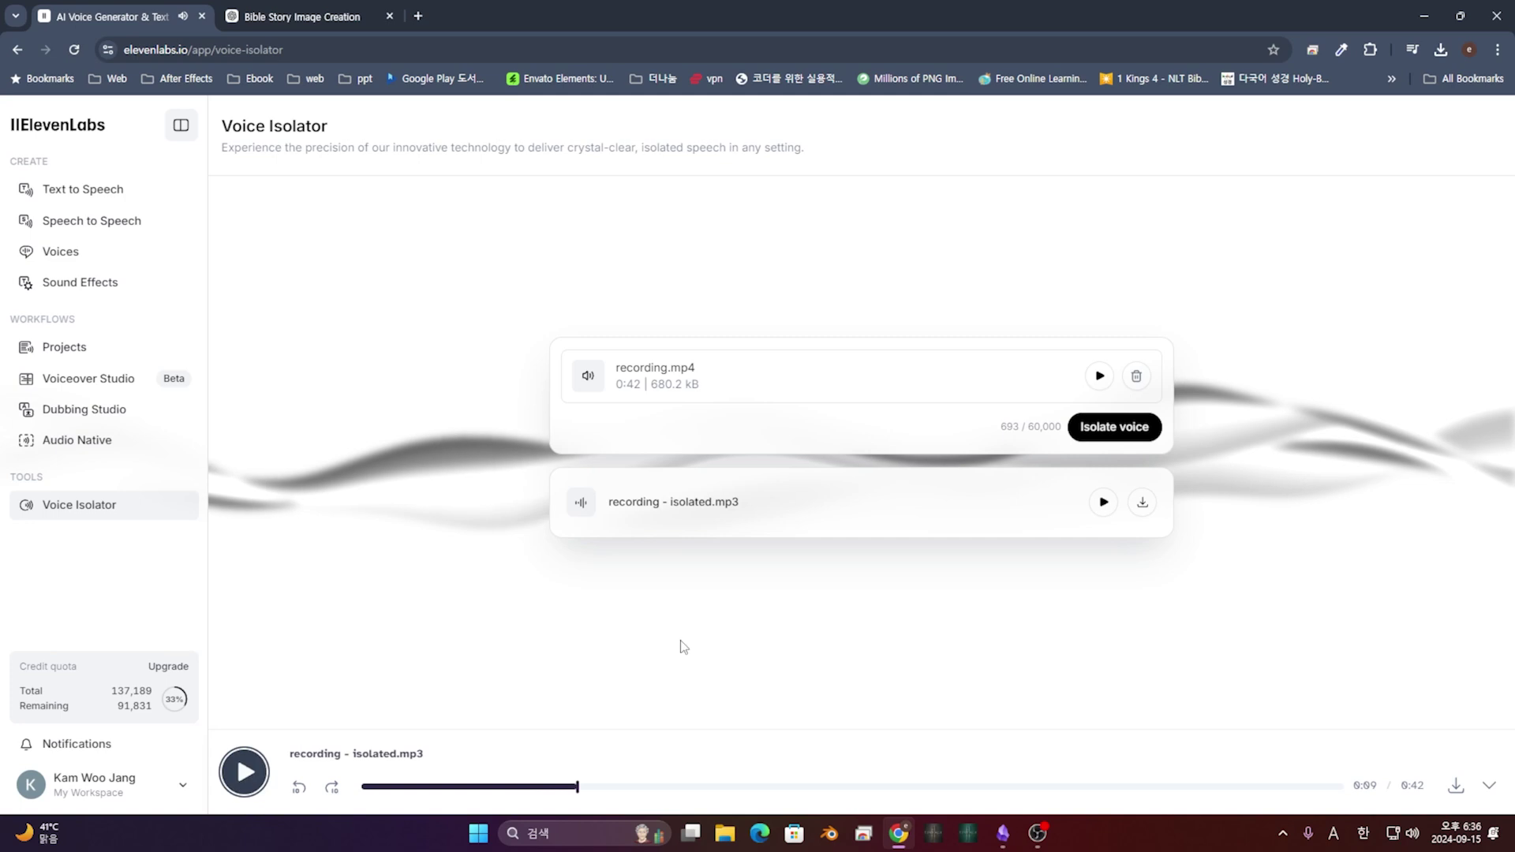